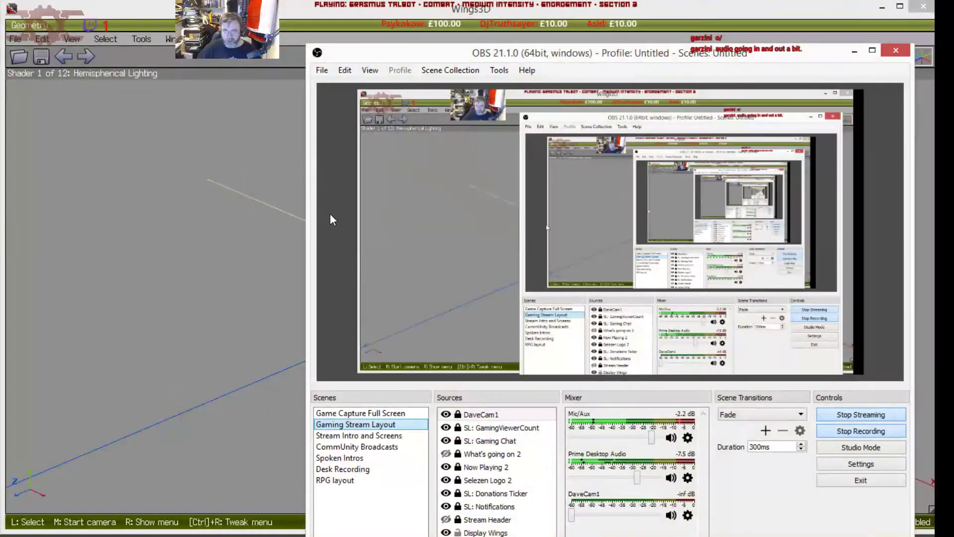
Bring the OBS window back into view and stretch the display capture slightly wider in the preview
{"action": "left_click_drag", "start_coordinate": [564, 55], "coordinate": [0, 536]}
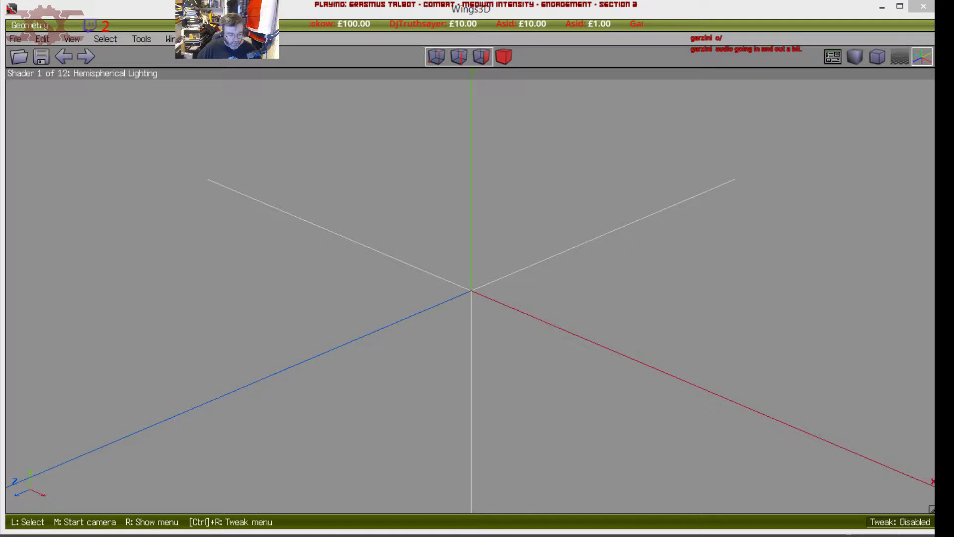
{"action": "left_click_drag", "start_coordinate": [192, 522], "coordinate": [270, 123]}
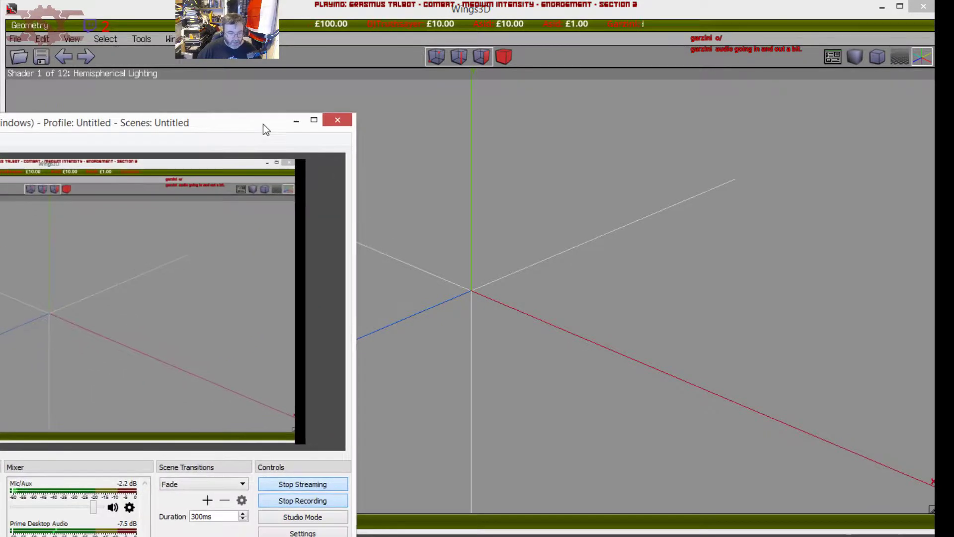
{"action": "left_click", "coordinate": [284, 237]}
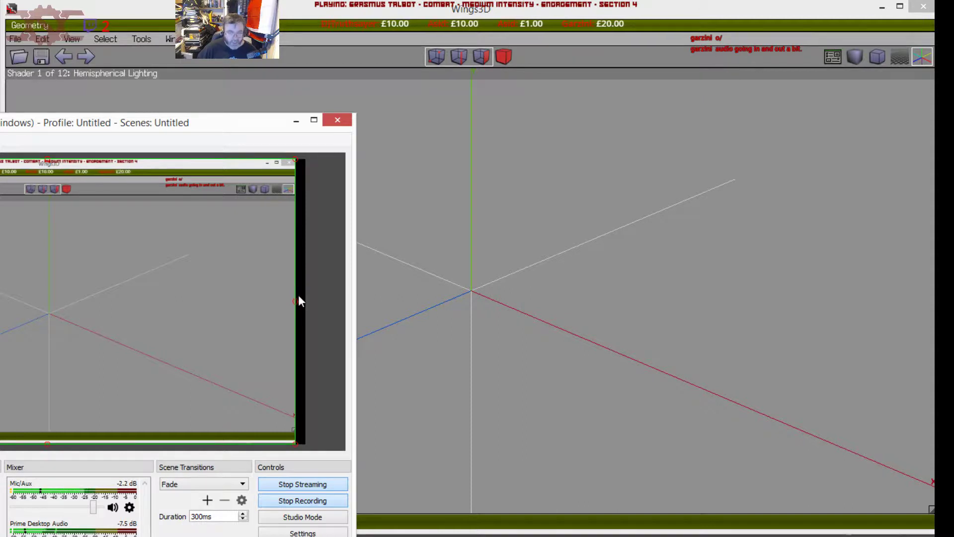
{"action": "left_click_drag", "start_coordinate": [296, 300], "coordinate": [299, 295]}
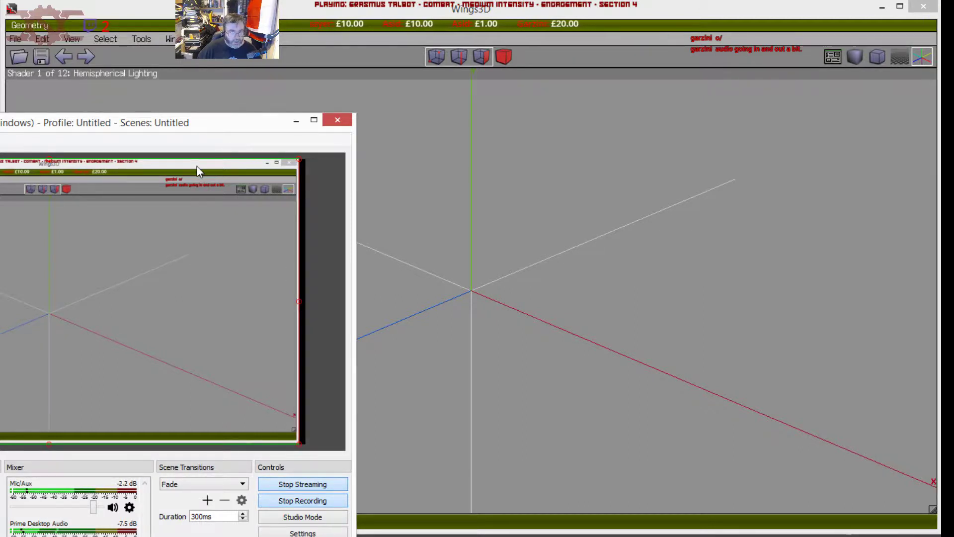
Shift the display capture source horizontally into place in the OBS preview and move the OBS window away from the Wings3D workspace
{"action": "left_click_drag", "start_coordinate": [200, 166], "coordinate": [219, 166]}
{"action": "key", "text": "Left"}
{"action": "key", "text": "Left"}
{"action": "key", "text": "Left"}
{"action": "key", "text": "Left"}
{"action": "key", "text": "Left"}
{"action": "key", "text": "Left"}
{"action": "key", "text": "Left"}
{"action": "key", "text": "Left"}
{"action": "key", "text": "Left"}
{"action": "key", "text": "Left"}
{"action": "key", "text": "Left"}
{"action": "key", "text": "Left"}
{"action": "key", "text": "Left"}
{"action": "key", "text": "Left"}
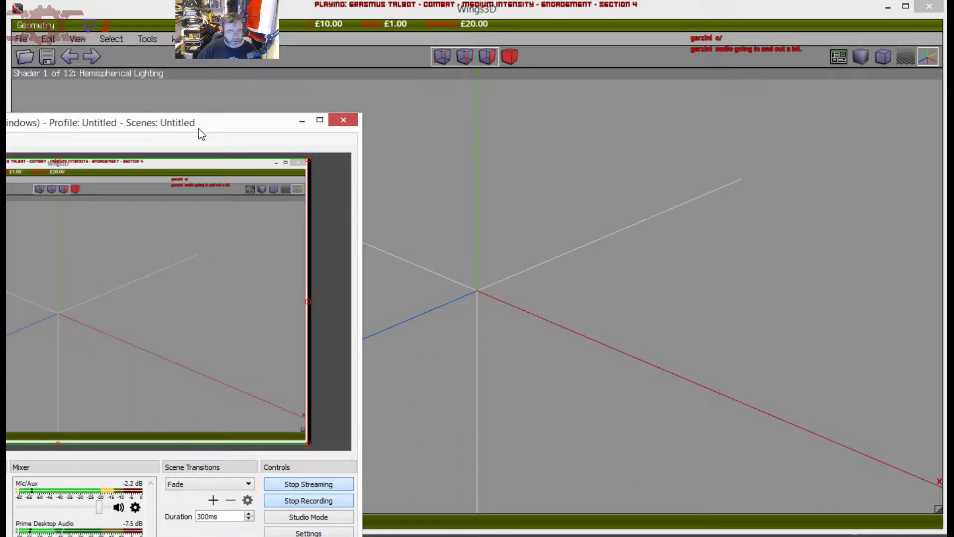
{"action": "left_click_drag", "start_coordinate": [60, 127], "coordinate": [67, 536]}
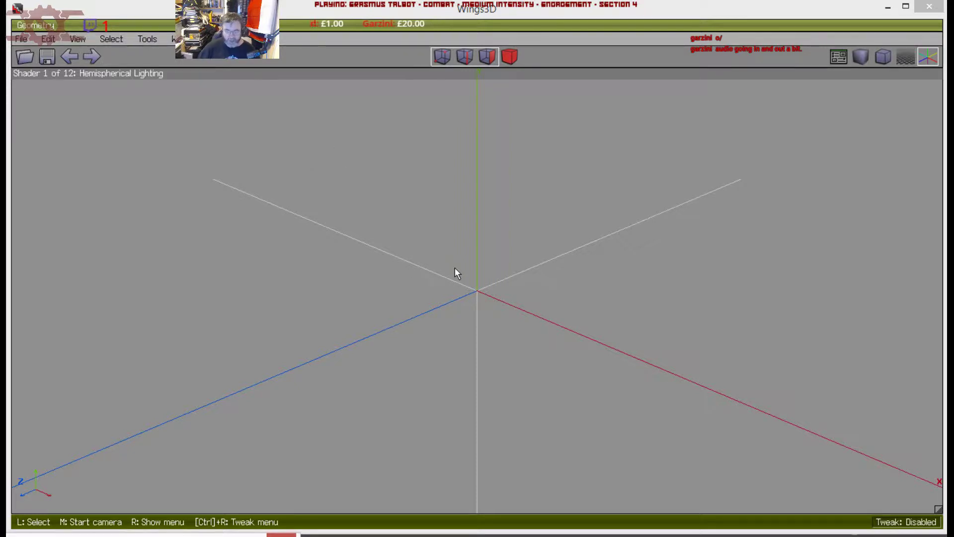
Show the ground grid in the empty Wings3D scene
{"action": "left_click", "coordinate": [911, 54]}
{"action": "scroll", "coordinate": [478, 310], "scroll_direction": "down", "scroll_amount": 5}
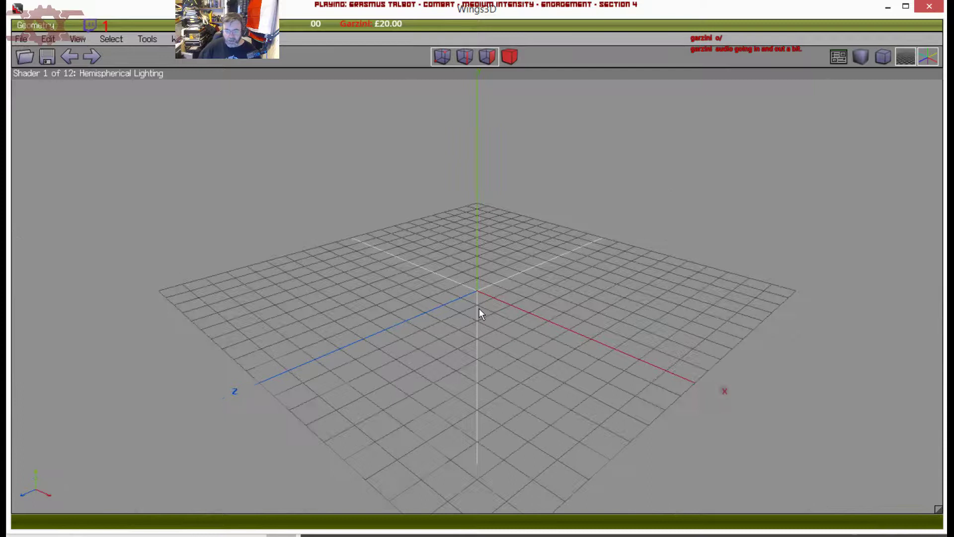
{"action": "scroll", "coordinate": [477, 309], "scroll_direction": "up", "scroll_amount": 4}
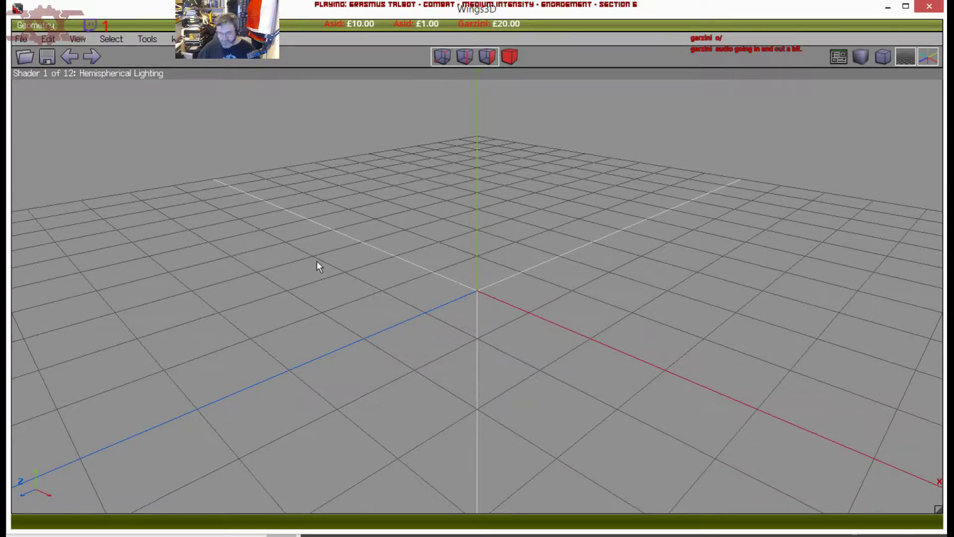
{"action": "scroll", "coordinate": [366, 279], "scroll_direction": "down", "scroll_amount": 4}
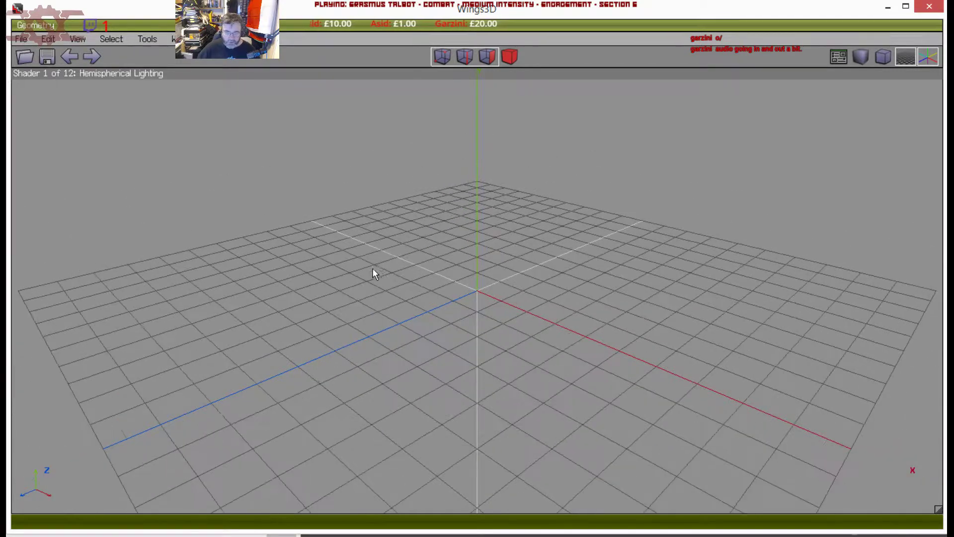
Examine the ground grid and the X, Y and Z axes from several camera angles
{"action": "middle_click", "coordinate": [385, 266]}
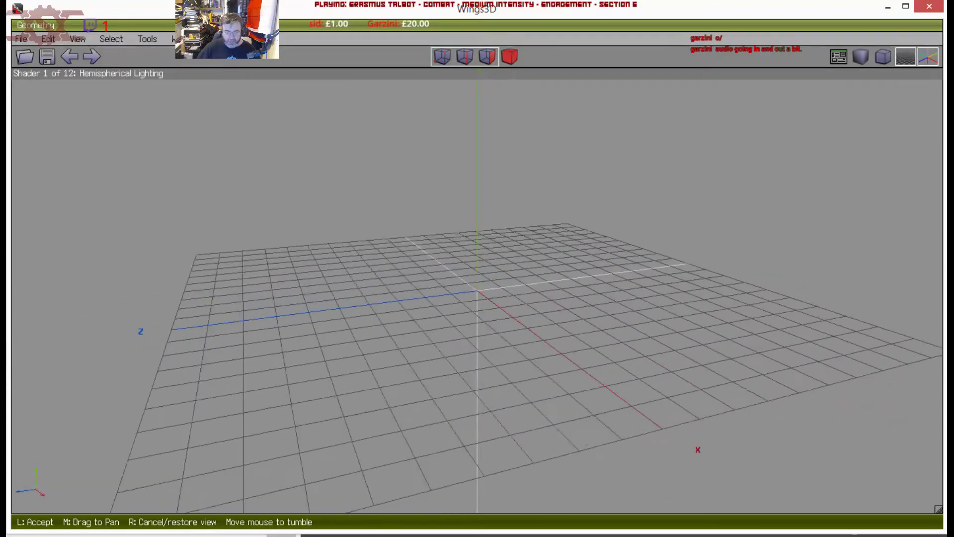
{"action": "left_click", "coordinate": [391, 262]}
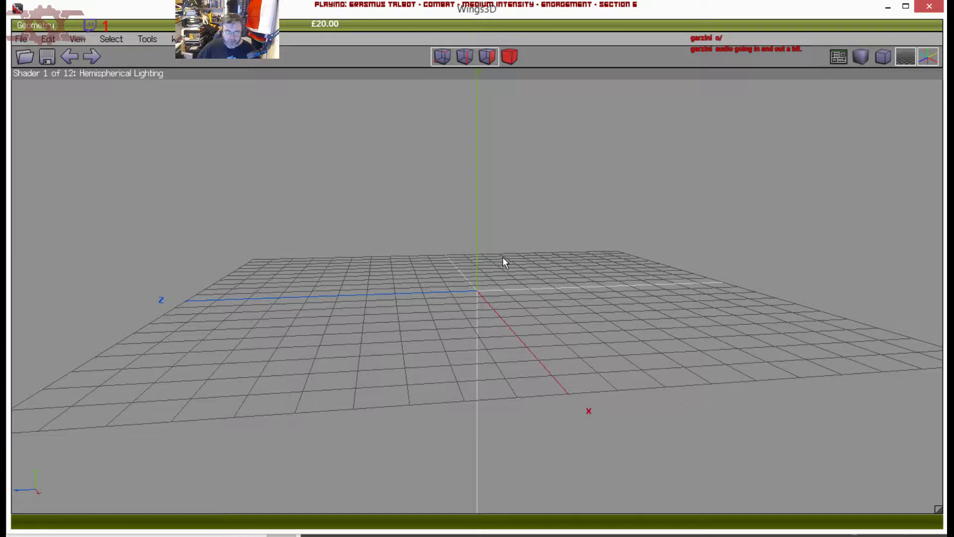
{"action": "middle_click", "coordinate": [407, 248]}
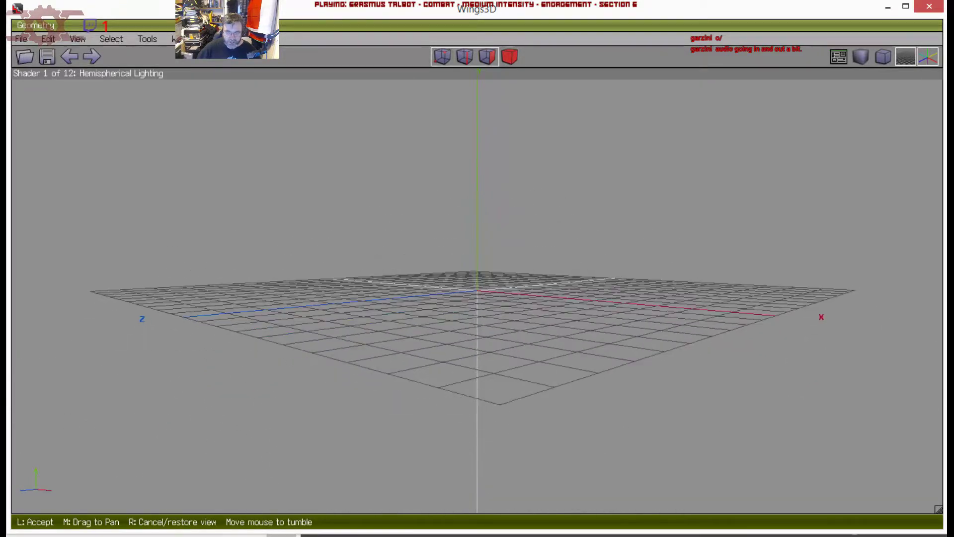
{"action": "left_click", "coordinate": [406, 249]}
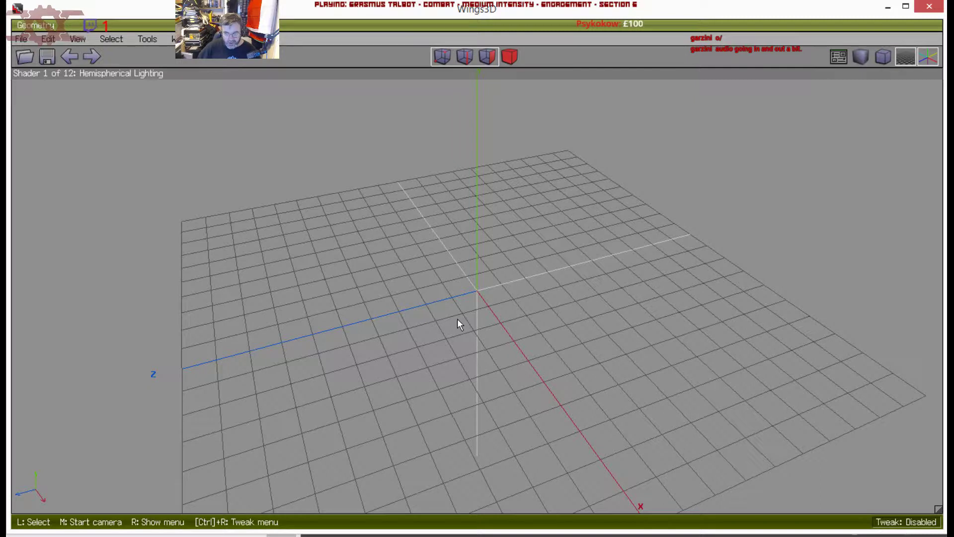
{"action": "middle_click", "coordinate": [479, 272]}
{"action": "left_click", "coordinate": [477, 226]}
{"action": "right_click", "coordinate": [482, 247]}
{"action": "left_click", "coordinate": [422, 250]}
{"action": "middle_click", "coordinate": [437, 247]}
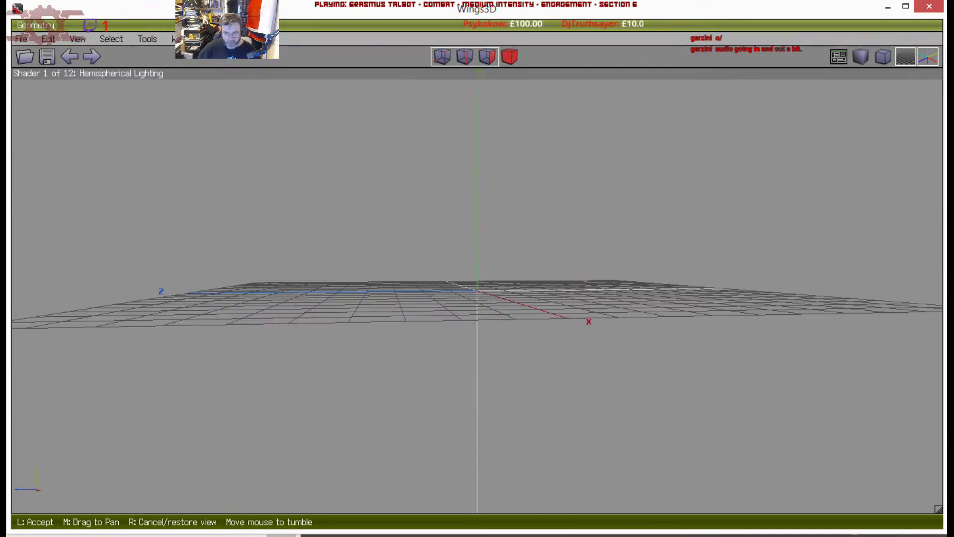
{"action": "left_click", "coordinate": [426, 254]}
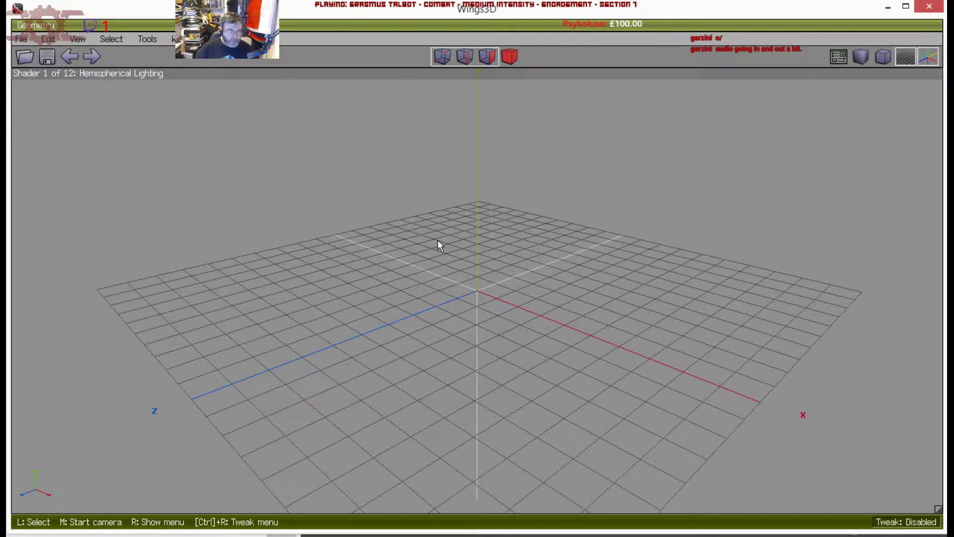
Create a default cube at the origin and switch to body selection mode
{"action": "right_click", "coordinate": [475, 262]}
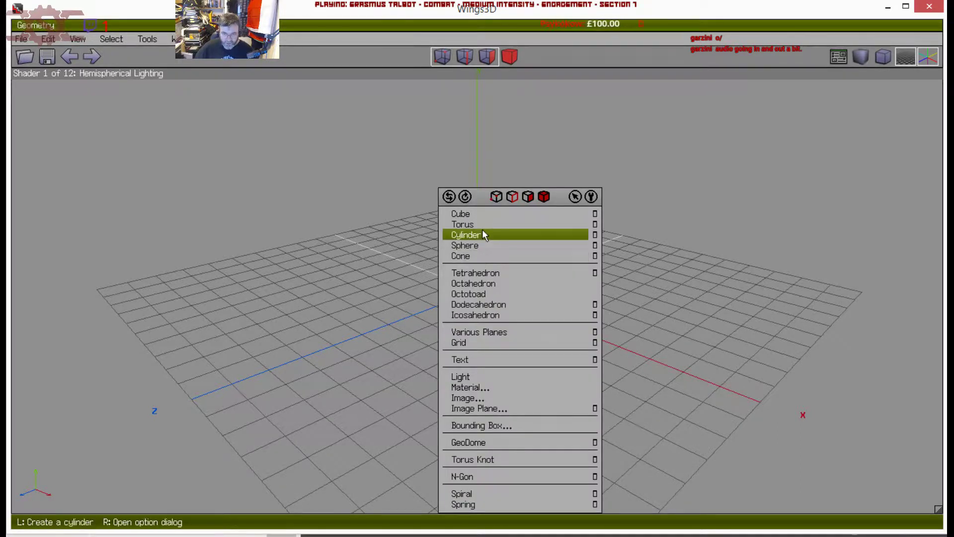
{"action": "left_click", "coordinate": [482, 213]}
{"action": "left_click", "coordinate": [510, 56]}
{"action": "left_click", "coordinate": [489, 294]}
{"action": "left_click", "coordinate": [496, 302]}
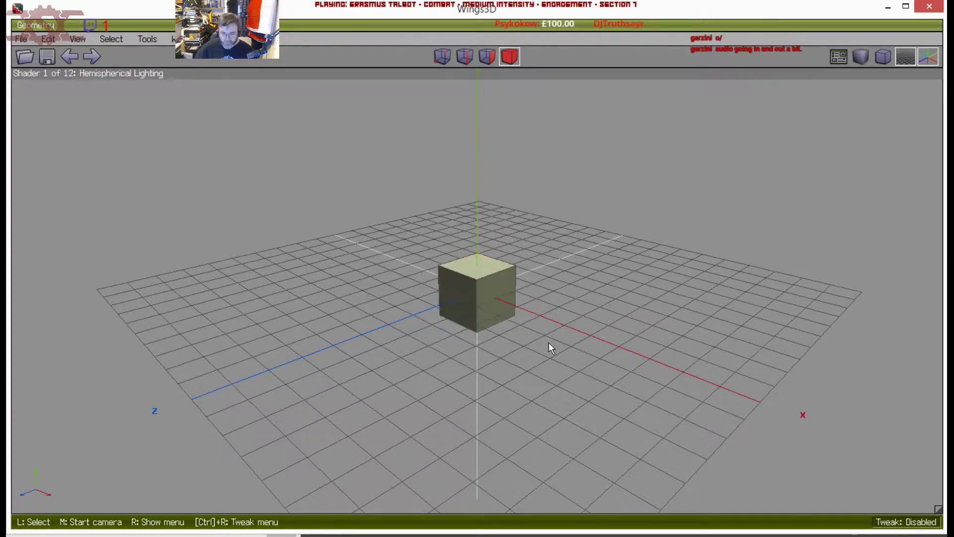
Examine the cube along its axes and from several angles, with vertex selection mode enabled to inspect its corner points
{"action": "key", "text": "x"}
{"action": "key", "text": "z"}
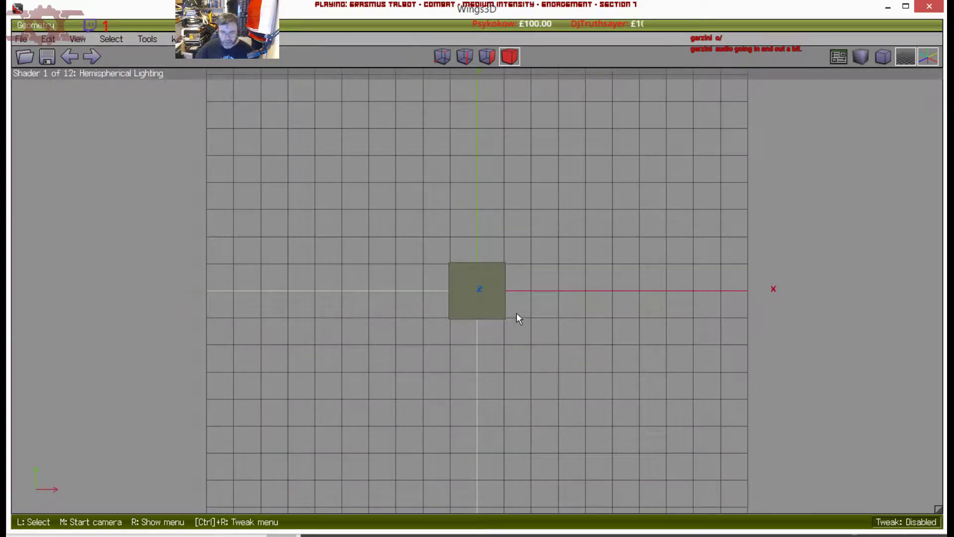
{"action": "middle_click", "coordinate": [491, 313]}
{"action": "scroll", "coordinate": [477, 294], "scroll_direction": "up", "scroll_amount": 5}
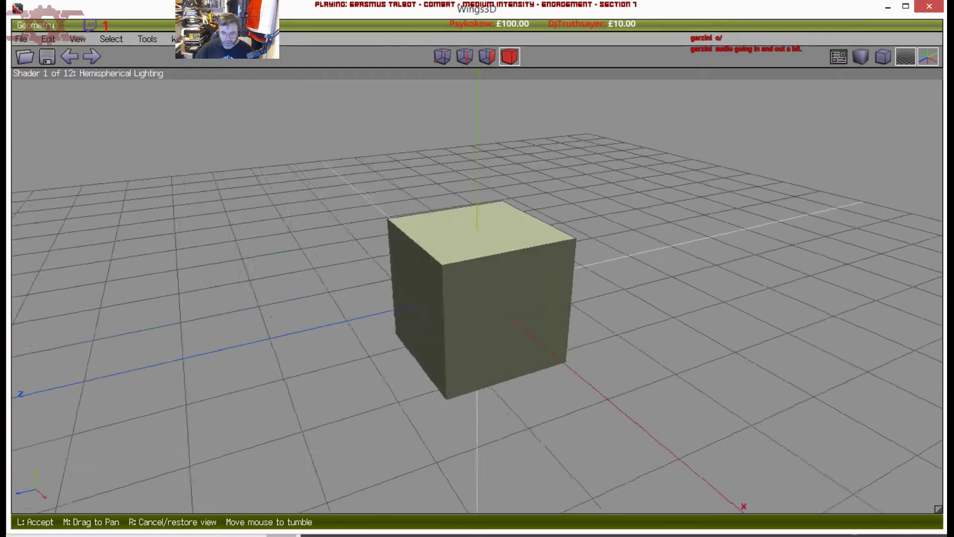
{"action": "left_click", "coordinate": [466, 311]}
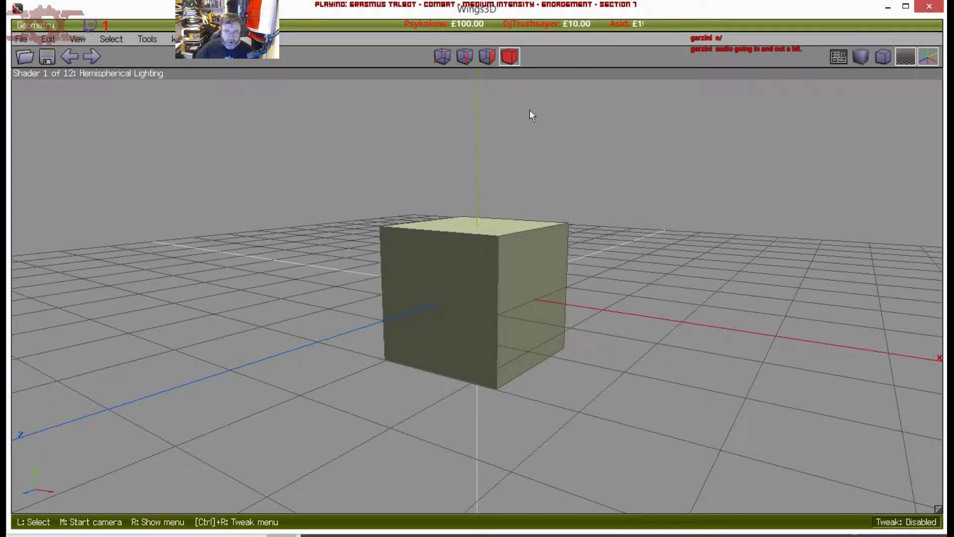
{"action": "left_click", "coordinate": [441, 56]}
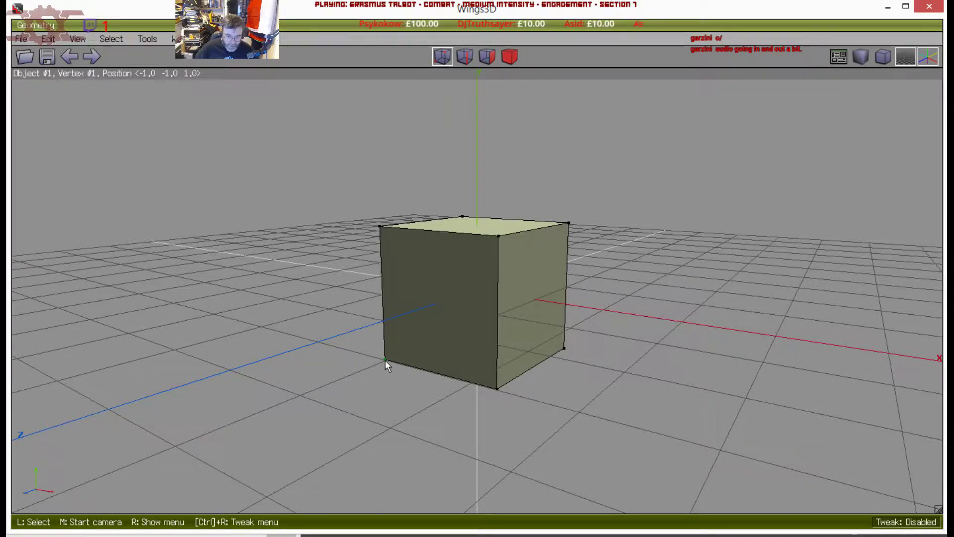
{"action": "middle_click", "coordinate": [542, 329]}
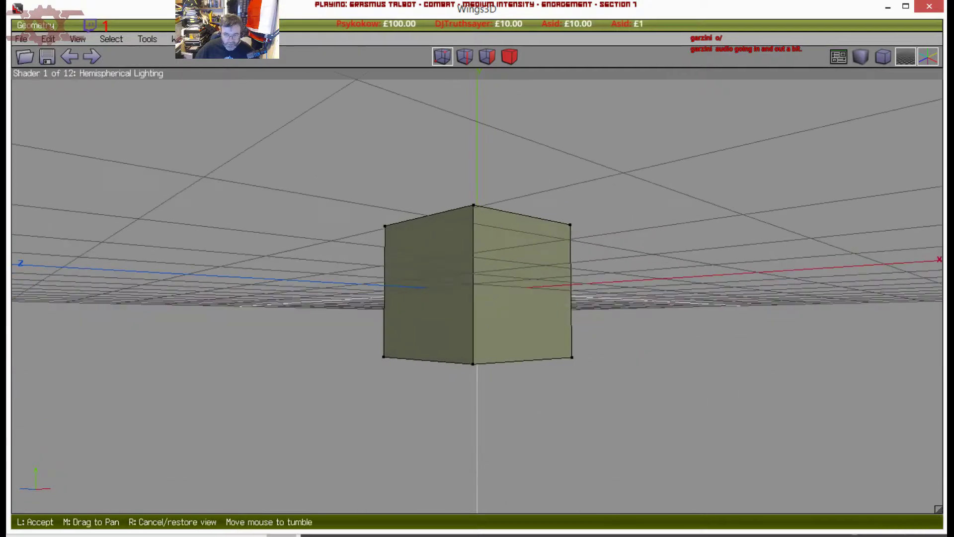
{"action": "left_click", "coordinate": [546, 331]}
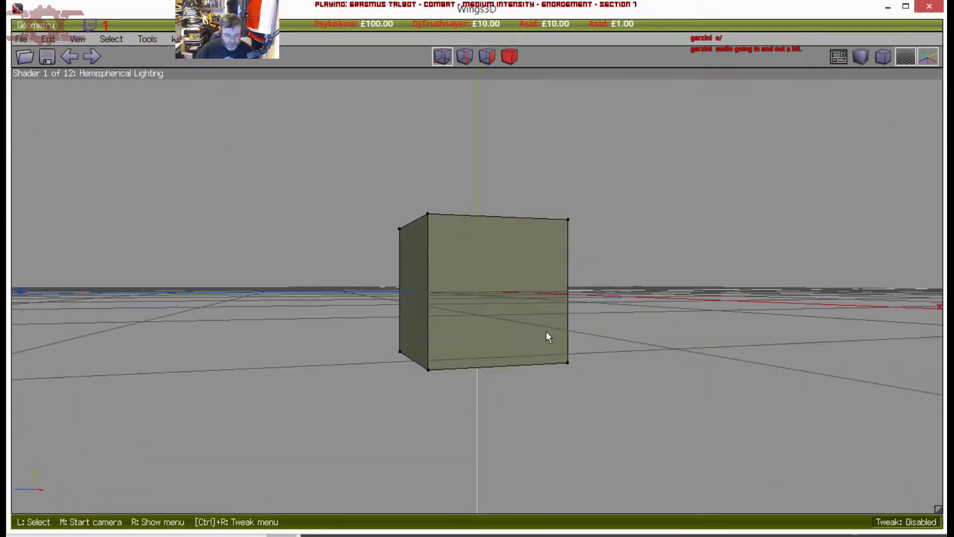
Try to raise the cube's bottom vertices on the side facing the X view up to the ground plane along Y
{"action": "key", "text": "x"}
{"action": "left_click_drag", "start_coordinate": [371, 356], "coordinate": [627, 394]}
{"action": "right_click", "coordinate": [627, 356]}
{"action": "left_click", "coordinate": [627, 228]}
{"action": "left_click", "coordinate": [611, 274]}
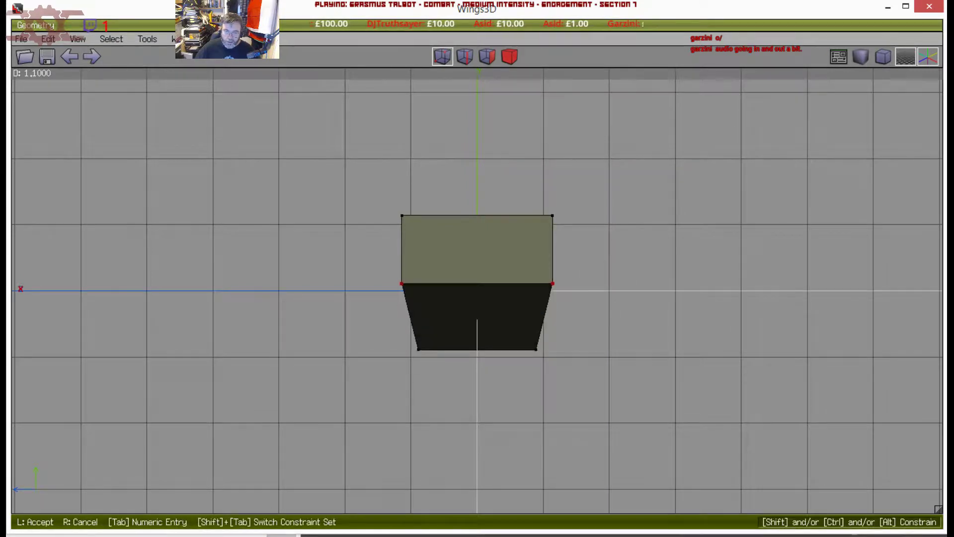
{"action": "left_click", "coordinate": [610, 275]}
Switch the side view to orthographic projection and return to vertex selection mode
{"action": "left_click", "coordinate": [510, 57]}
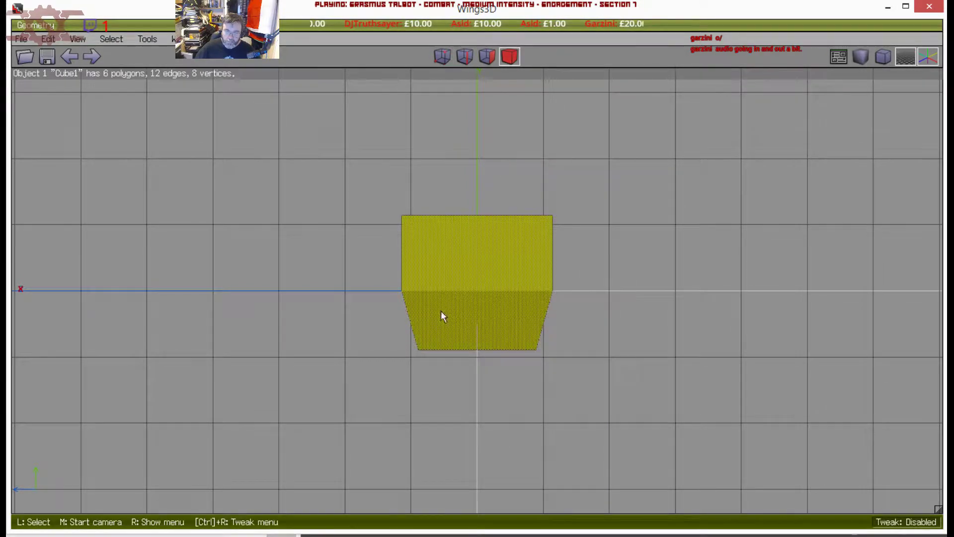
{"action": "key", "text": "v"}
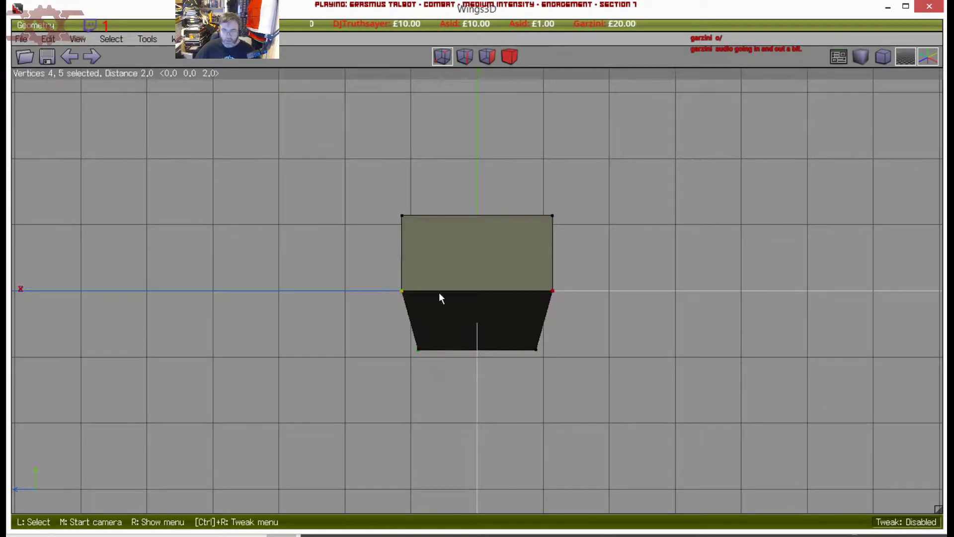
{"action": "left_click", "coordinate": [510, 57]}
{"action": "left_click", "coordinate": [882, 57]}
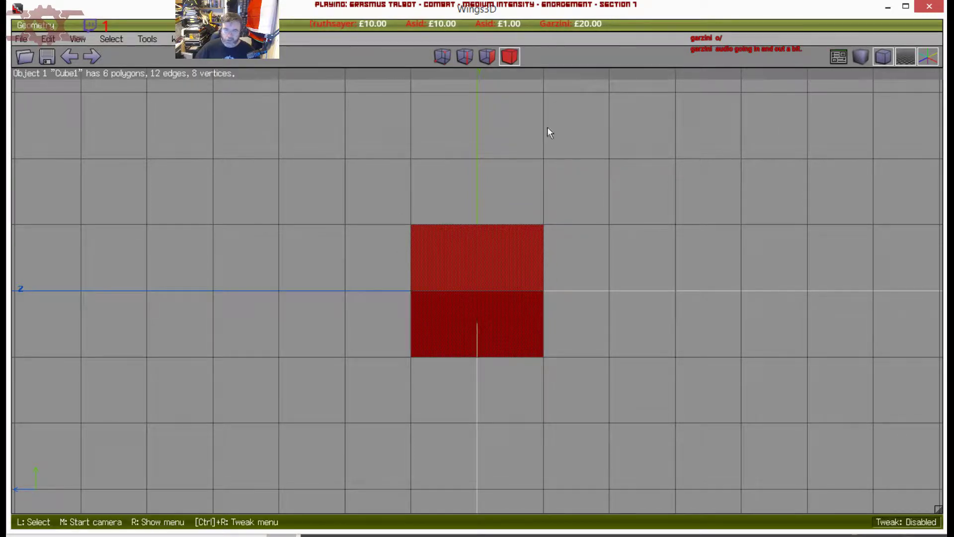
{"action": "left_click", "coordinate": [443, 56]}
{"action": "key", "text": "b"}
{"action": "key", "text": "v"}
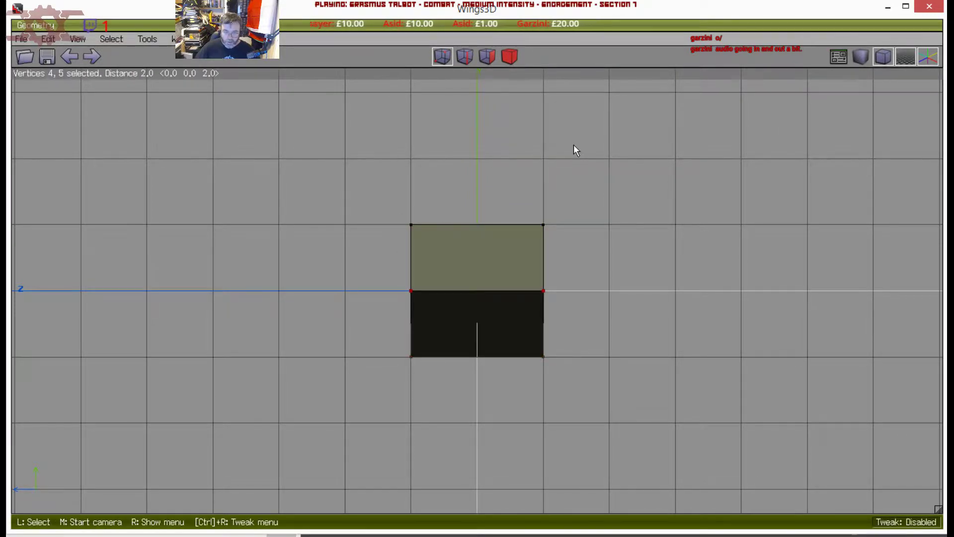
Move all four bottom vertices of the cube up 1 unit along Y onto the ground plane, and clear the selection
{"action": "left_click_drag", "start_coordinate": [381, 326], "coordinate": [607, 376]}
{"action": "right_click", "coordinate": [606, 371]}
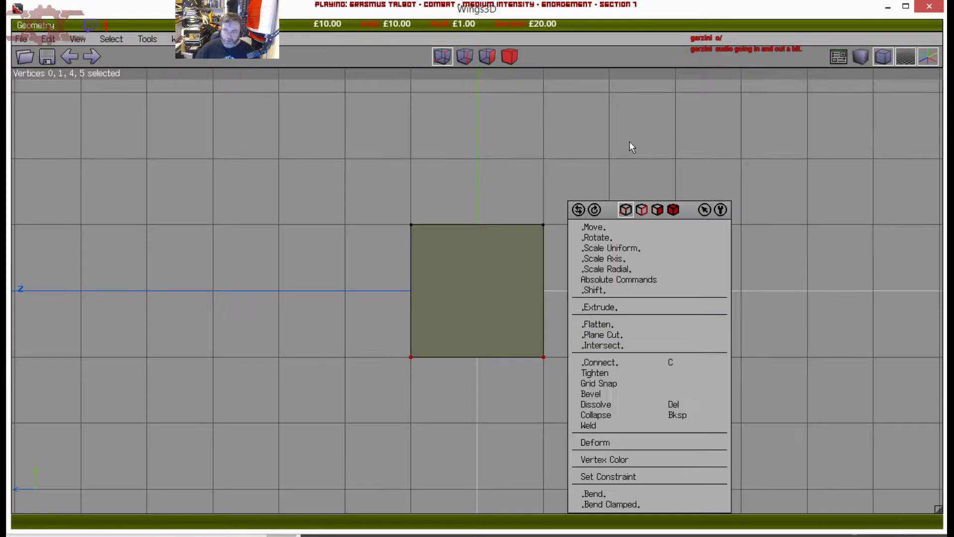
{"action": "left_click", "coordinate": [615, 224]}
{"action": "left_click", "coordinate": [601, 271]}
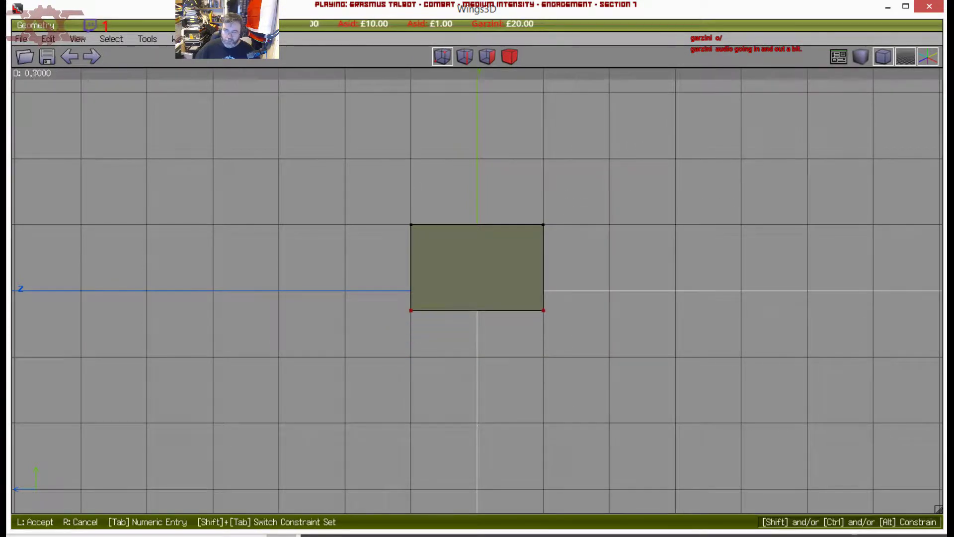
{"action": "left_click", "coordinate": [219, 305]}
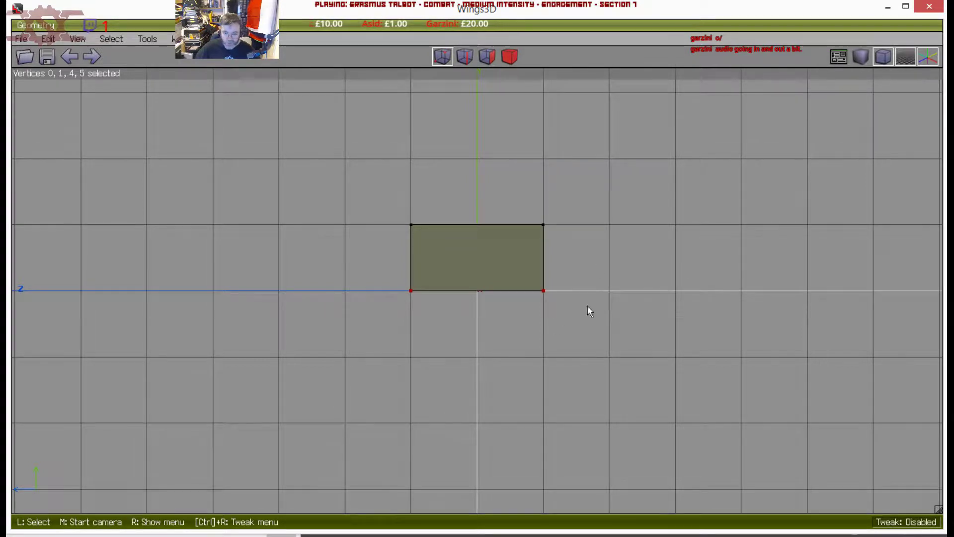
{"action": "key", "text": "space"}
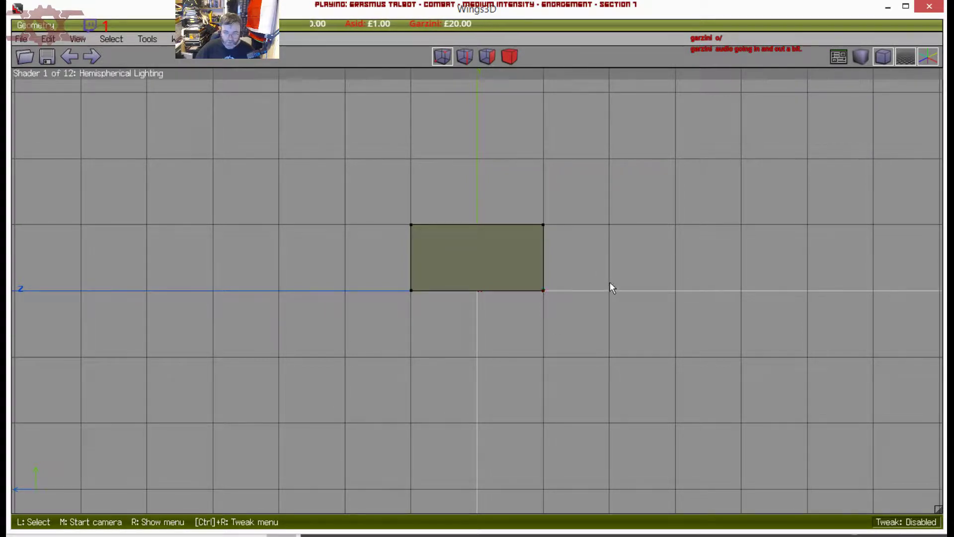
Select a lower corner vertex to check its position, and switch the viewport back to perspective projection
{"action": "left_click", "coordinate": [543, 291]}
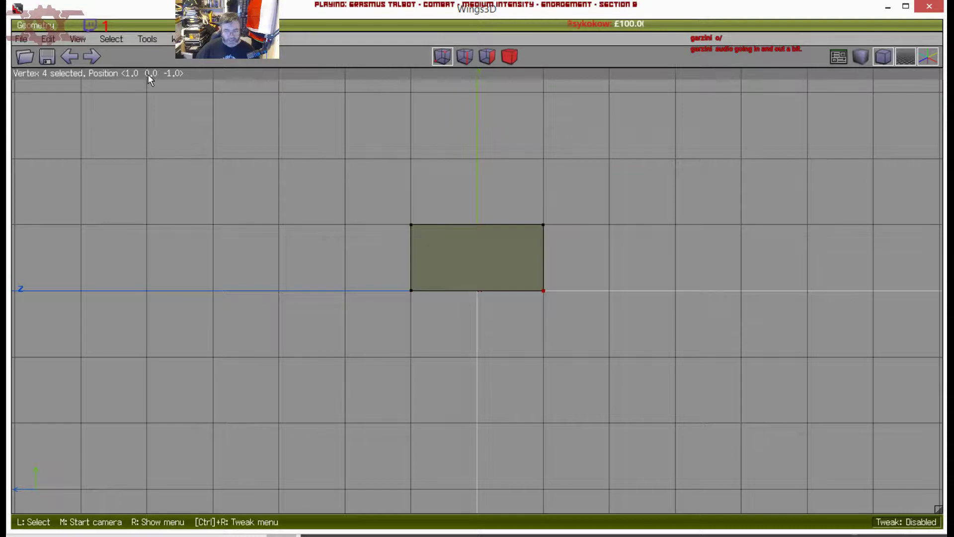
{"action": "middle_click", "coordinate": [241, 212]}
{"action": "left_click", "coordinate": [276, 233]}
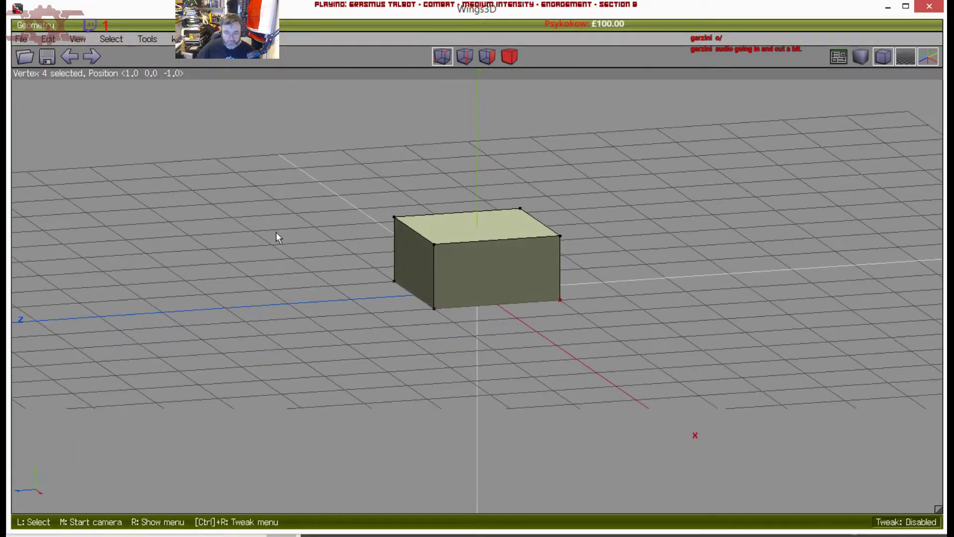
{"action": "left_click", "coordinate": [890, 60]}
{"action": "scroll", "coordinate": [713, 219], "scroll_direction": "down", "scroll_amount": 2}
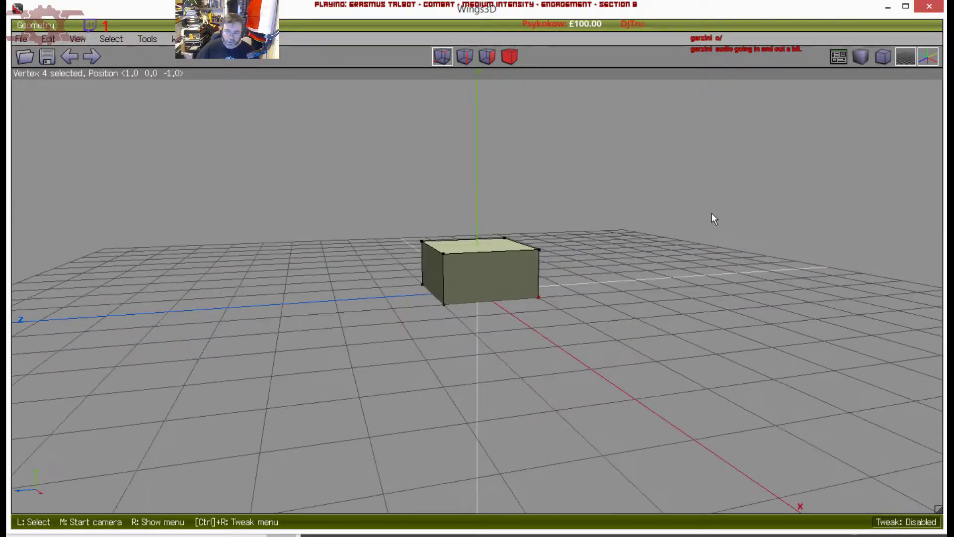
Cut the cube's four vertical edges into 10 segments each and connect the new vertices into horizontal rings
{"action": "middle_click", "coordinate": [711, 213]}
{"action": "left_click", "coordinate": [710, 211]}
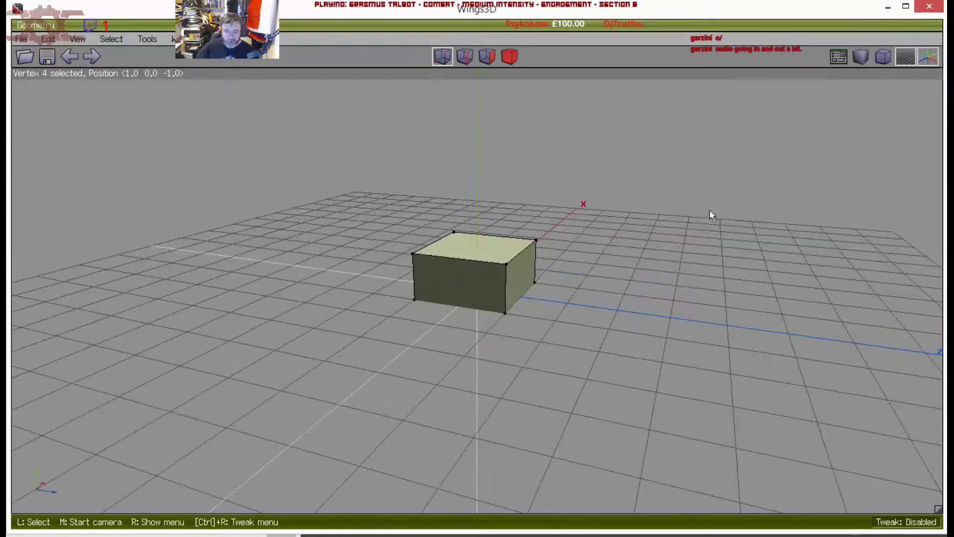
{"action": "middle_click", "coordinate": [667, 235]}
{"action": "left_click", "coordinate": [504, 109]}
{"action": "key", "text": "2"}
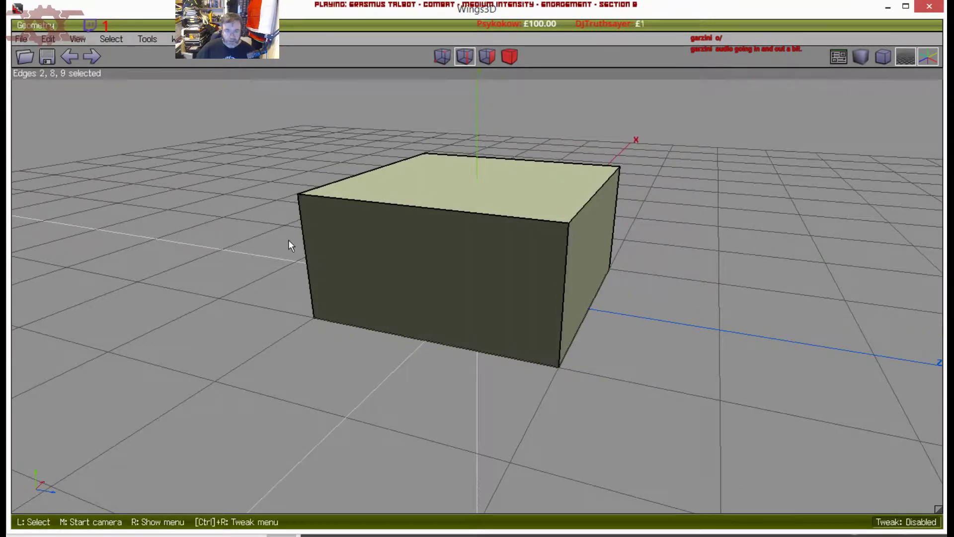
{"action": "key", "text": "x"}
{"action": "left_click", "coordinate": [884, 57]}
{"action": "left_click_drag", "start_coordinate": [313, 243], "coordinate": [640, 239]}
{"action": "key", "text": "0"}
{"action": "key", "text": "c"}
Clear the selection of the new ring vertices and return the viewport to perspective projection
{"action": "middle_click", "coordinate": [640, 229]}
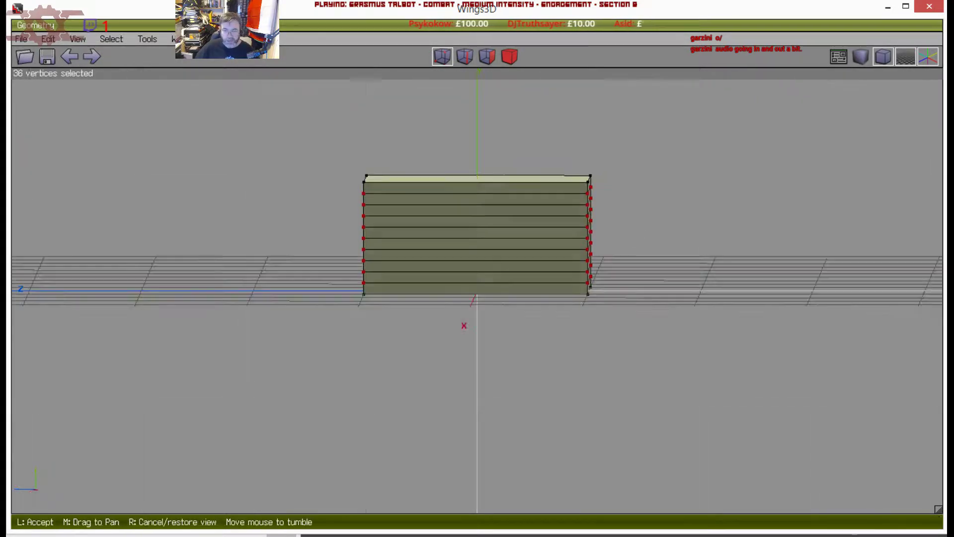
{"action": "left_click", "coordinate": [641, 238]}
{"action": "key", "text": "space"}
{"action": "left_click", "coordinate": [879, 61]}
{"action": "middle_click", "coordinate": [632, 228]}
{"action": "left_click", "coordinate": [633, 228]}
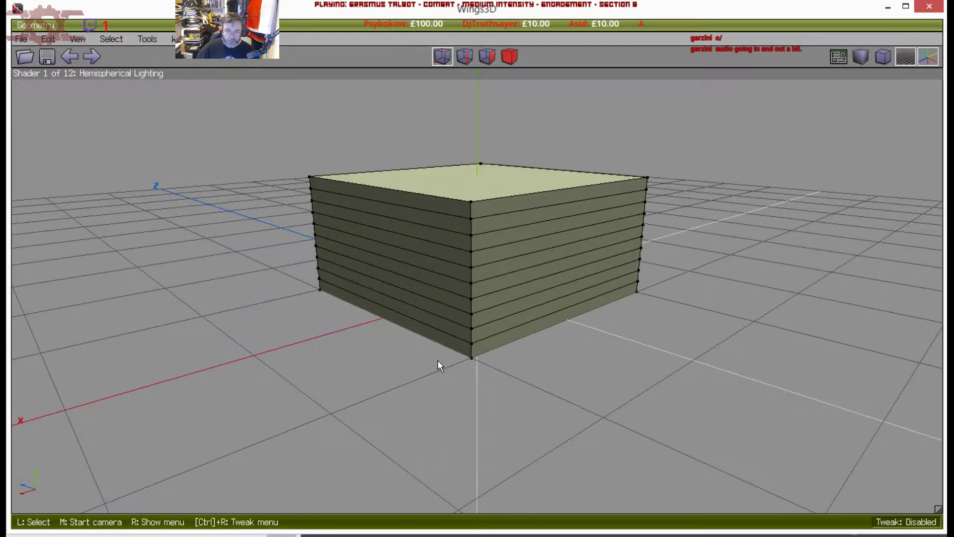
In face selection mode, select the lowest horizontal strips on the two visible sides of the block, and clear the selection
{"action": "left_click", "coordinate": [487, 57]}
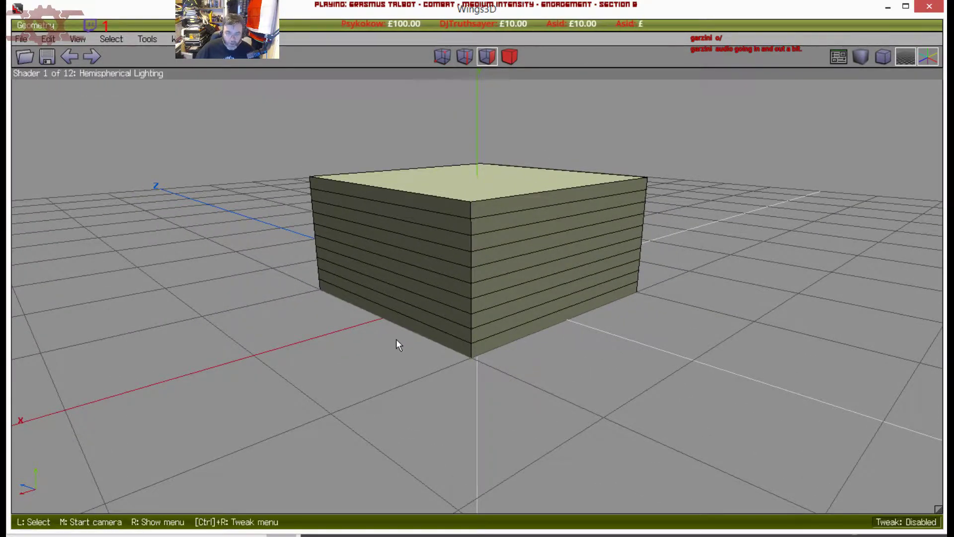
{"action": "left_click", "coordinate": [480, 343]}
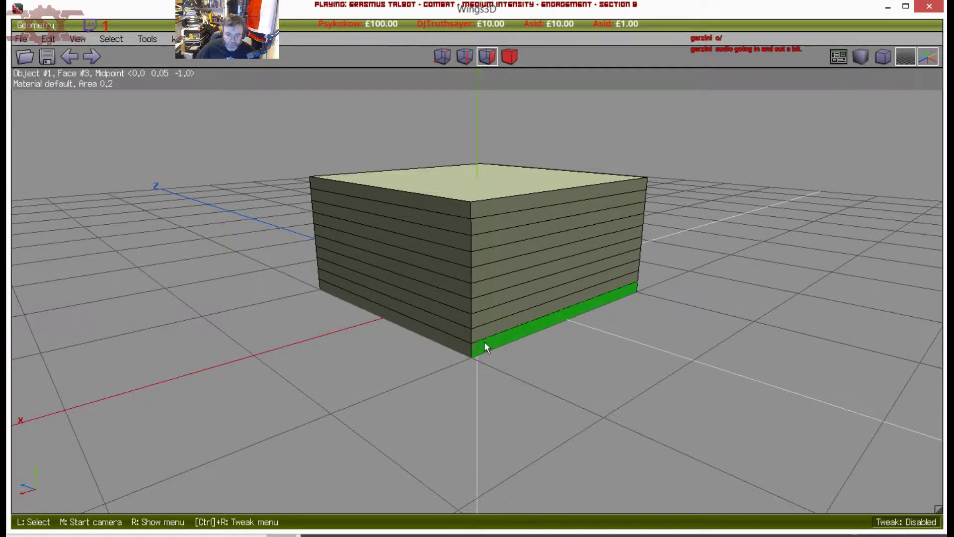
{"action": "left_click", "coordinate": [464, 353]}
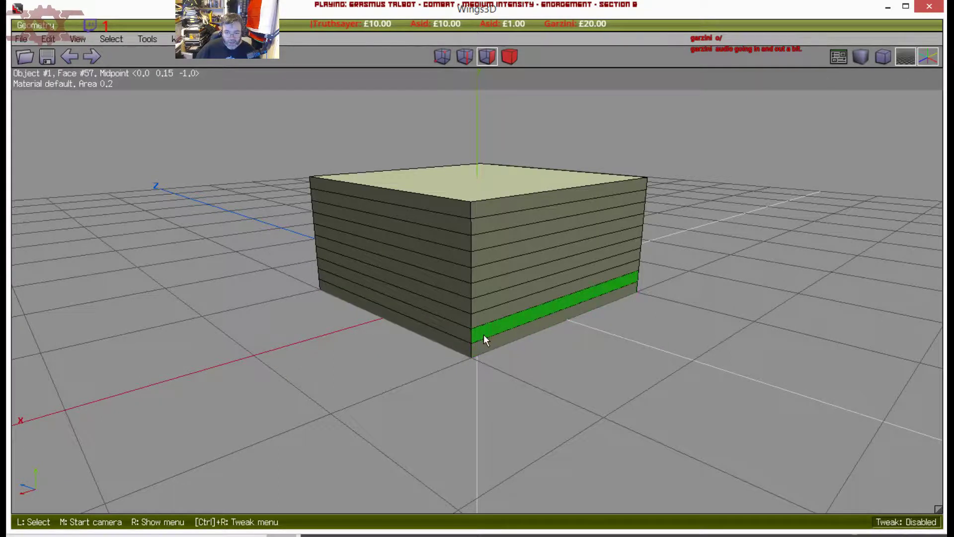
{"action": "mouse_move", "coordinate": [457, 339]}
{"action": "left_mouse_down"}
{"action": "mouse_move", "coordinate": [484, 332]}
{"action": "mouse_move", "coordinate": [461, 302]}
{"action": "mouse_move", "coordinate": [479, 288]}
{"action": "left_mouse_up"}
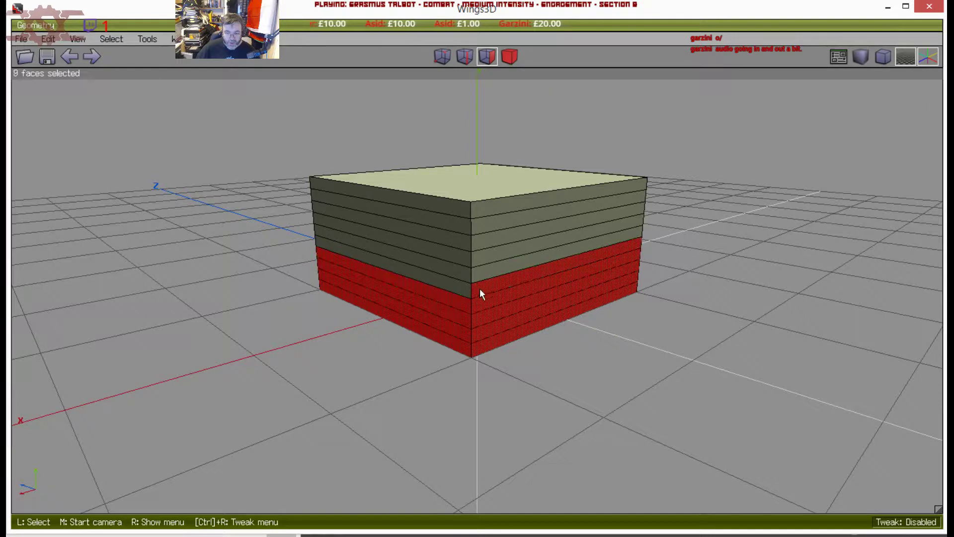
{"action": "left_click", "coordinate": [473, 447]}
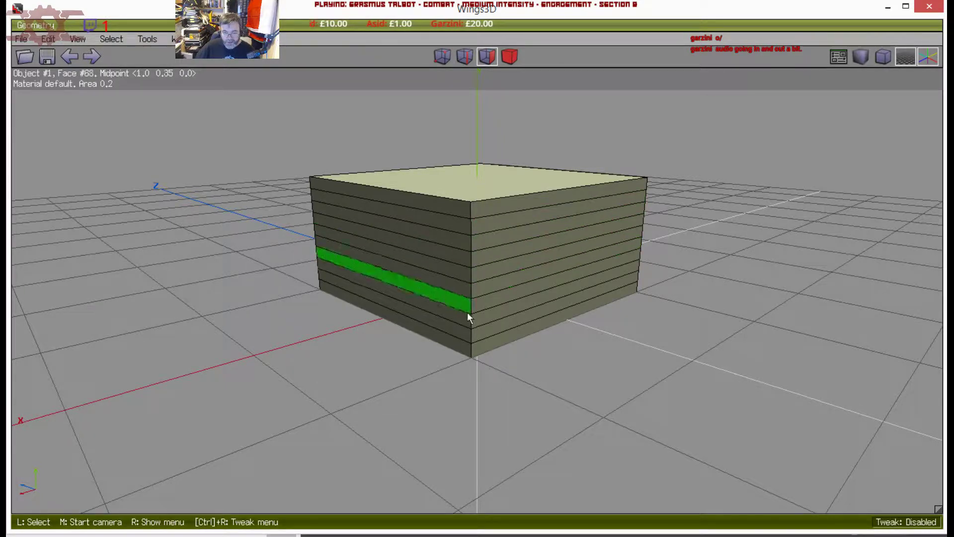
Examine the strips on the block's other sides in face mode and switch to body selection mode
{"action": "middle_click", "coordinate": [482, 333]}
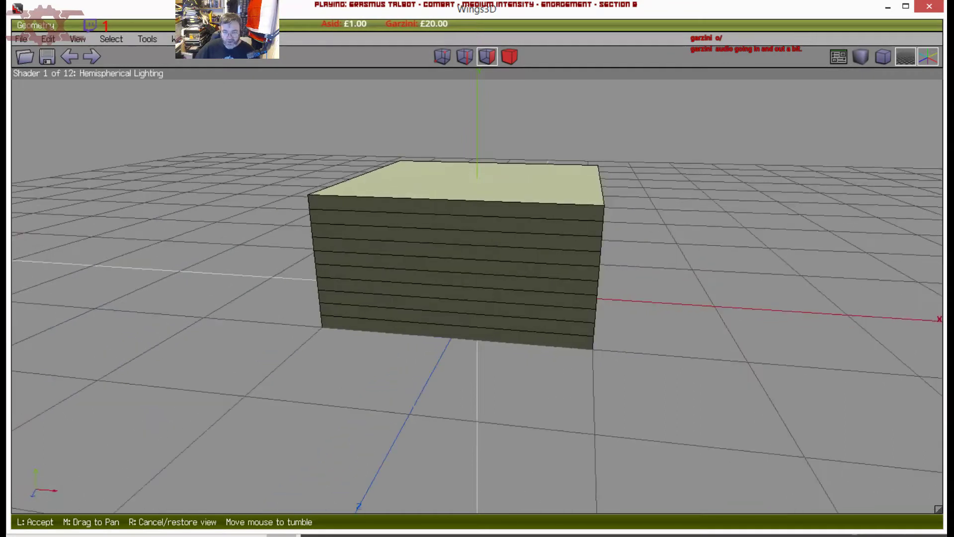
{"action": "left_click", "coordinate": [468, 374]}
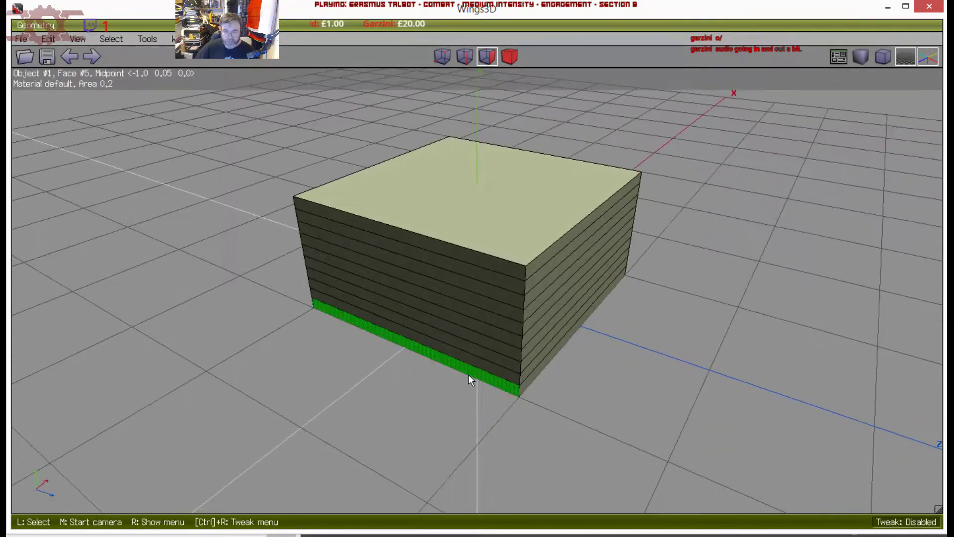
{"action": "left_click", "coordinate": [488, 56]}
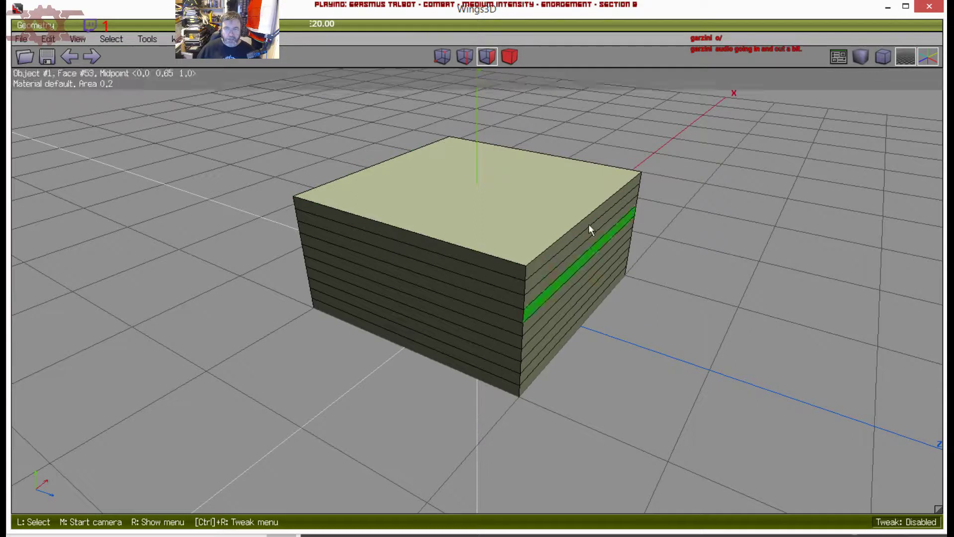
{"action": "left_click", "coordinate": [510, 57]}
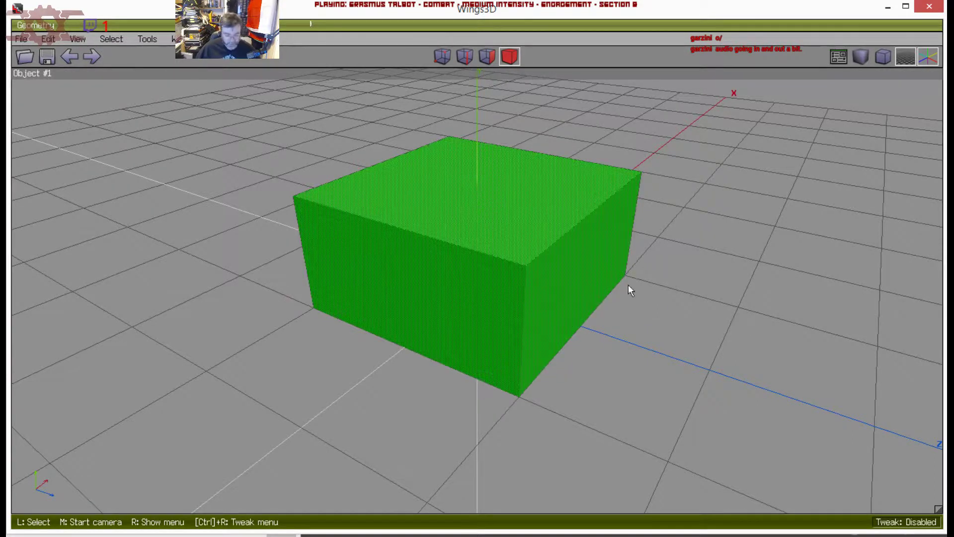
Undo the cutting and connecting of the block's four vertical edges
{"action": "key", "text": "ctrl+alt+z"}
{"action": "key", "text": "ctrl+alt+z"}
{"action": "key", "text": "ctrl+alt+z"}
{"action": "key", "text": "ctrl+alt+z"}
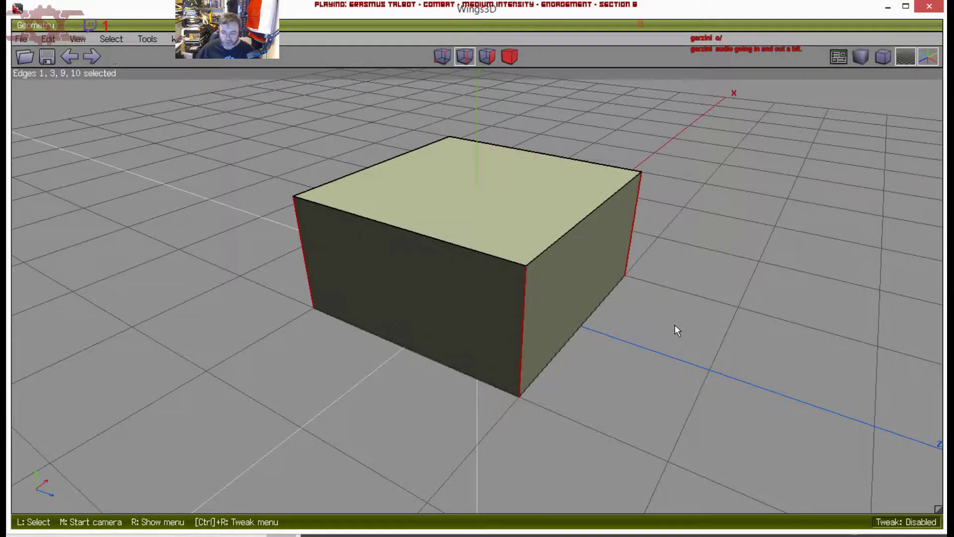
In the orthographic Z view, move the block's four top vertices up 1 unit along Y
{"action": "key", "text": "z"}
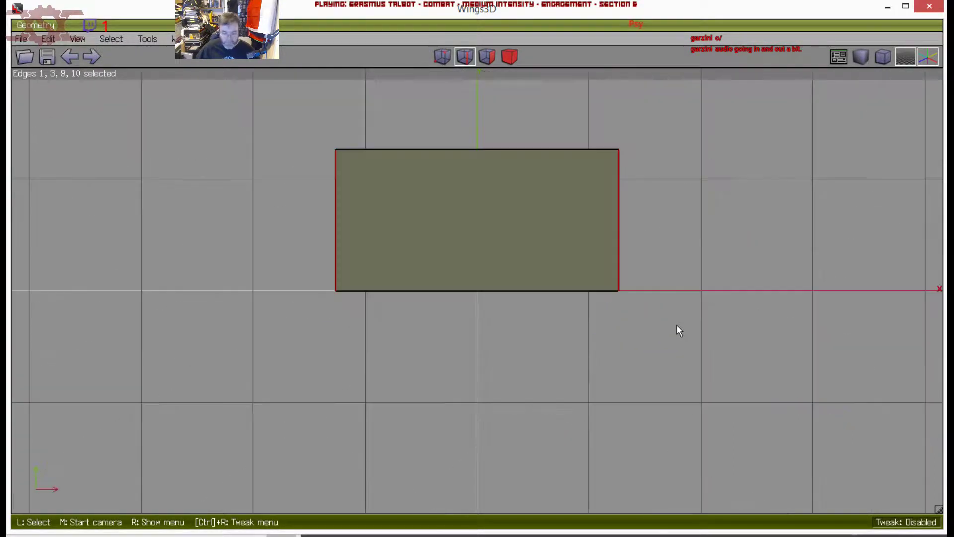
{"action": "left_click", "coordinate": [883, 56]}
{"action": "left_click", "coordinate": [442, 56]}
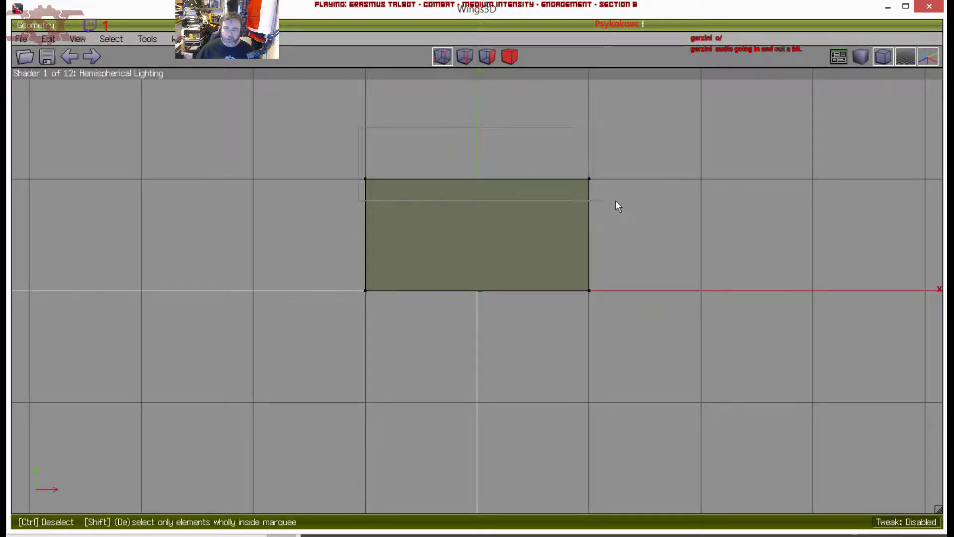
{"action": "right_click", "coordinate": [616, 201]}
{"action": "left_click", "coordinate": [642, 207]}
{"action": "left_click", "coordinate": [624, 248]}
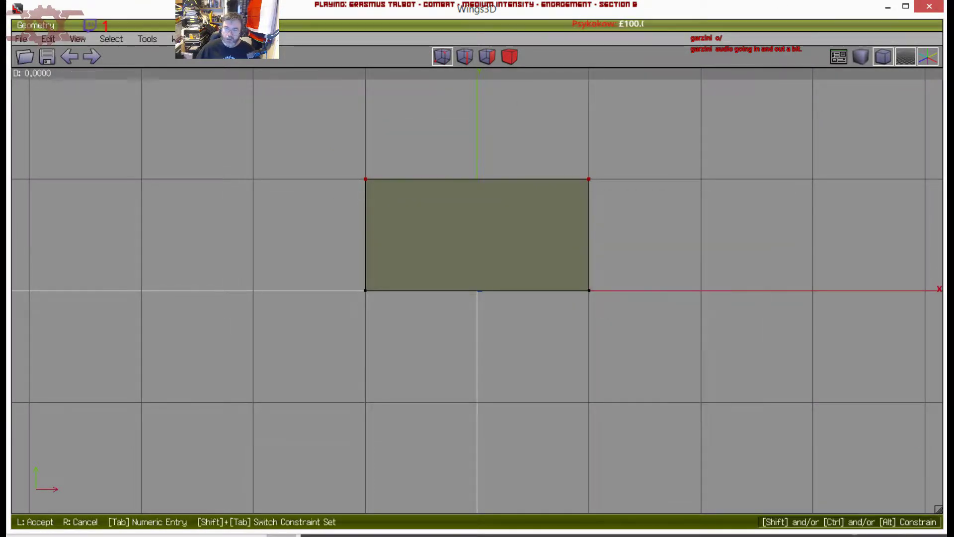
{"action": "left_click", "coordinate": [622, 248]}
{"action": "scroll", "coordinate": [601, 240], "scroll_direction": "down", "scroll_amount": 3}
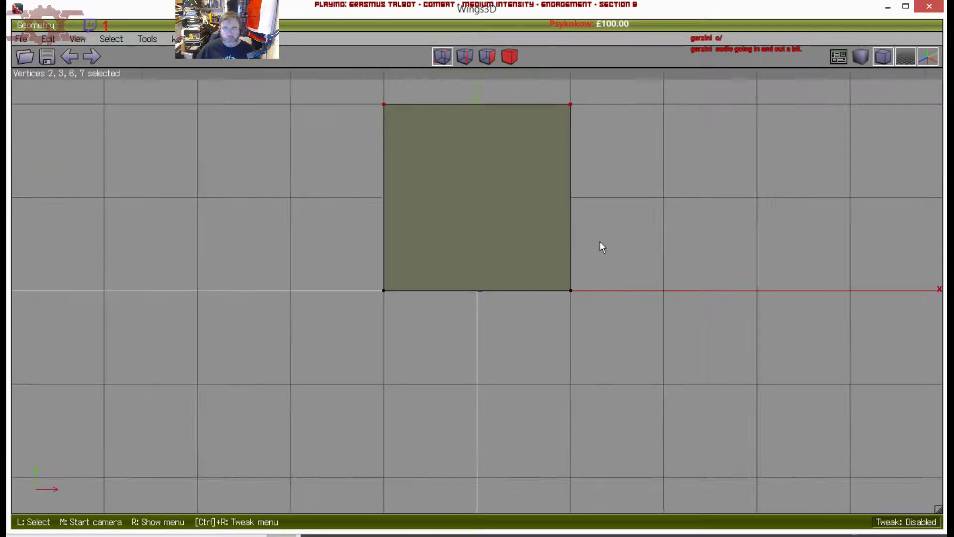
Clear the top vertex selection and switch the viewport back to perspective projection
{"action": "middle_click", "coordinate": [606, 238]}
{"action": "left_click", "coordinate": [624, 229]}
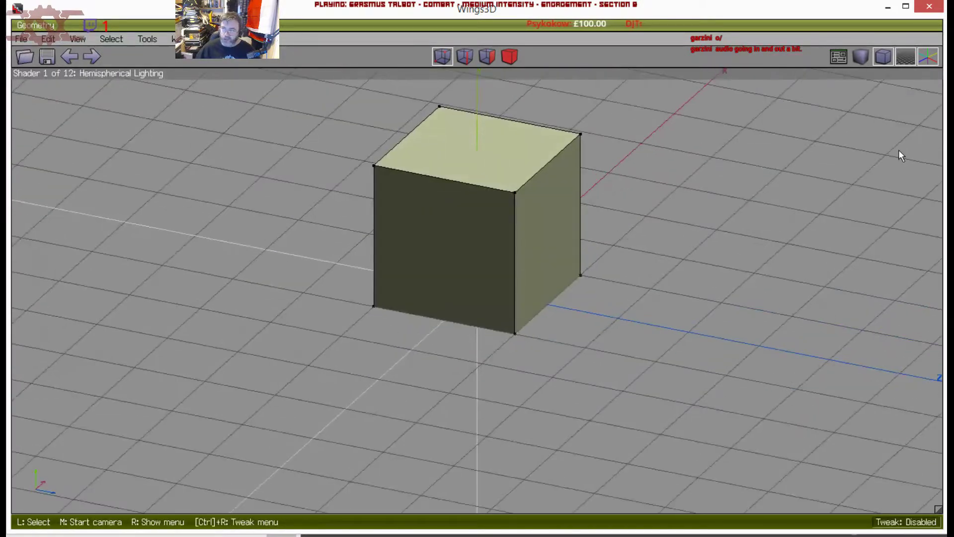
{"action": "left_click", "coordinate": [880, 56]}
{"action": "scroll", "coordinate": [618, 227], "scroll_direction": "down", "scroll_amount": 3}
Examine the cube resting on the ground plane from several sides and from above
{"action": "middle_click", "coordinate": [619, 227]}
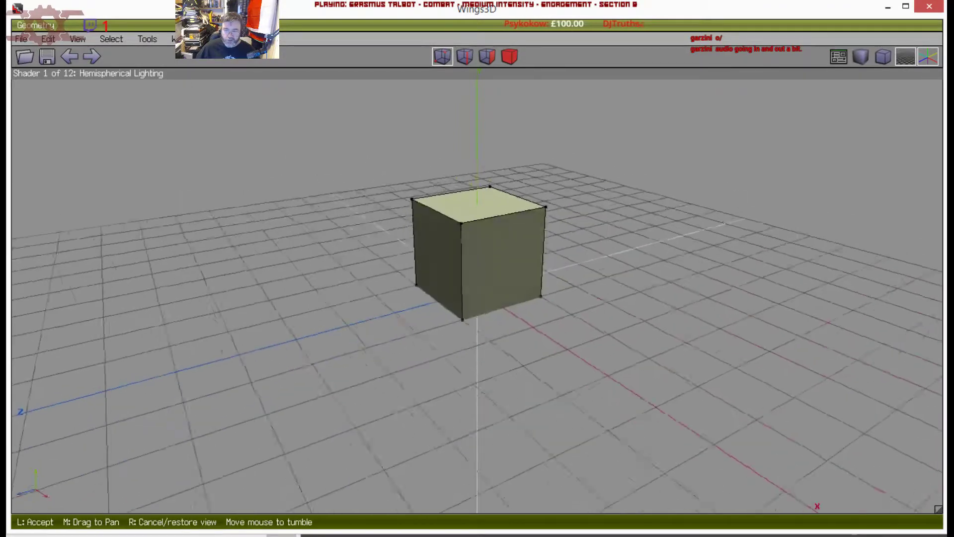
{"action": "left_click", "coordinate": [618, 227]}
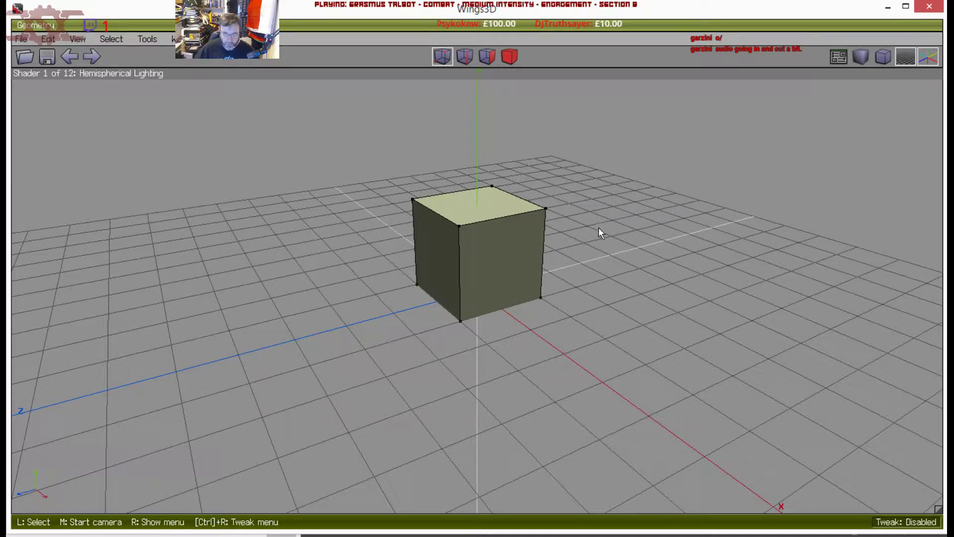
{"action": "middle_click", "coordinate": [598, 228]}
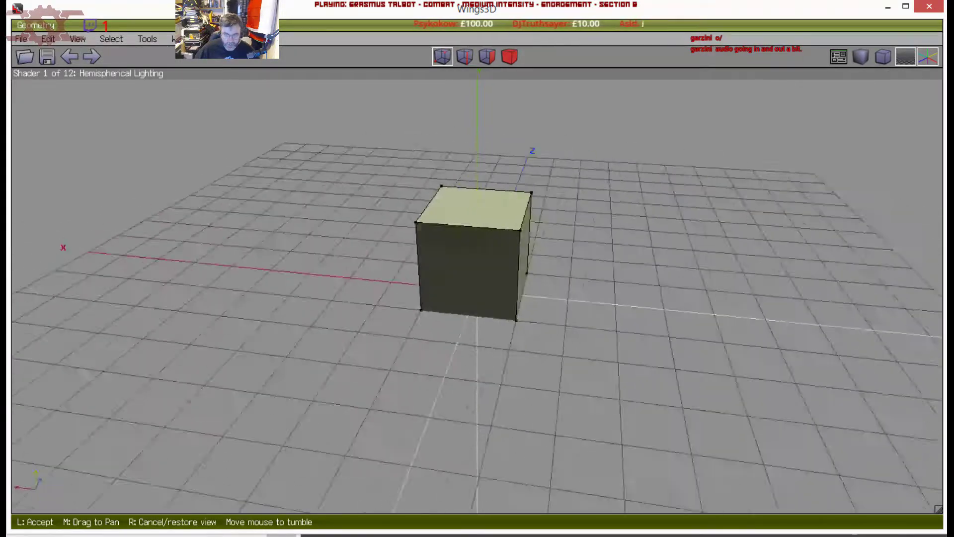
{"action": "left_click", "coordinate": [598, 234]}
{"action": "middle_click", "coordinate": [598, 234]}
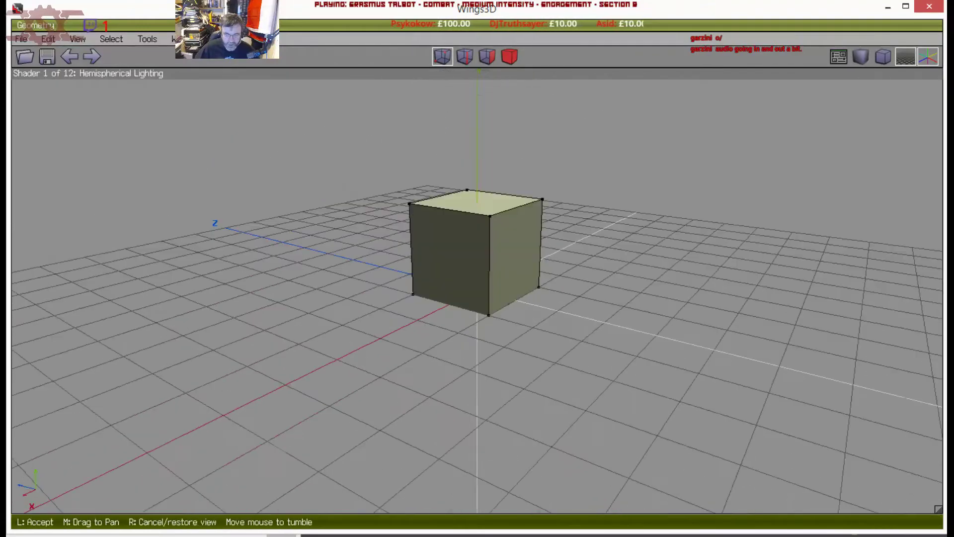
{"action": "left_click", "coordinate": [588, 239]}
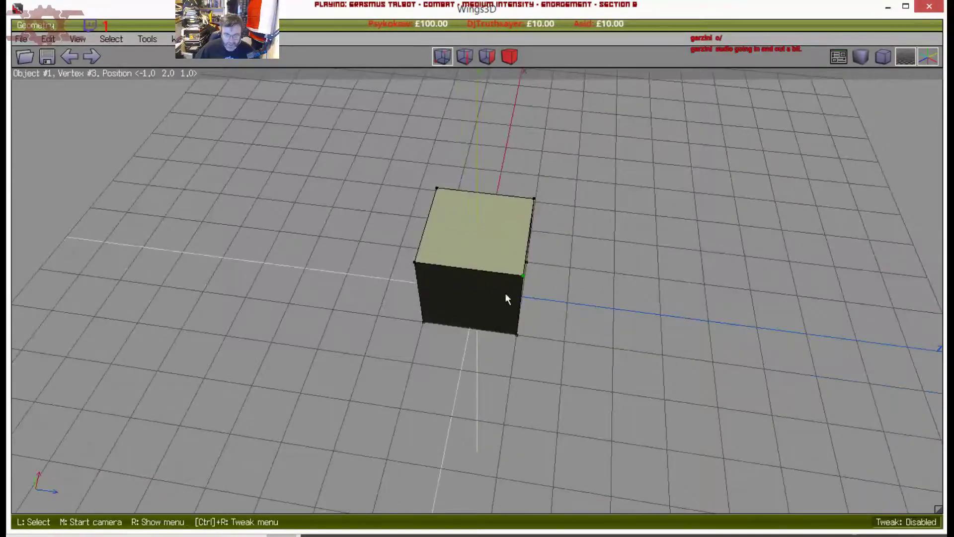
{"action": "middle_click", "coordinate": [580, 283]}
{"action": "left_click", "coordinate": [574, 279]}
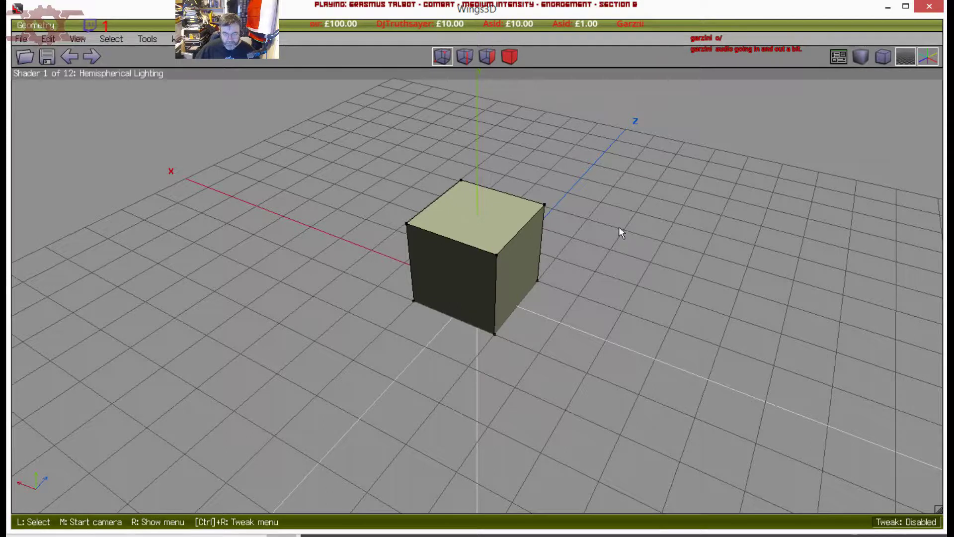
Inset the cube's top face to a small central square with an area of 0.16
{"action": "left_click", "coordinate": [465, 56]}
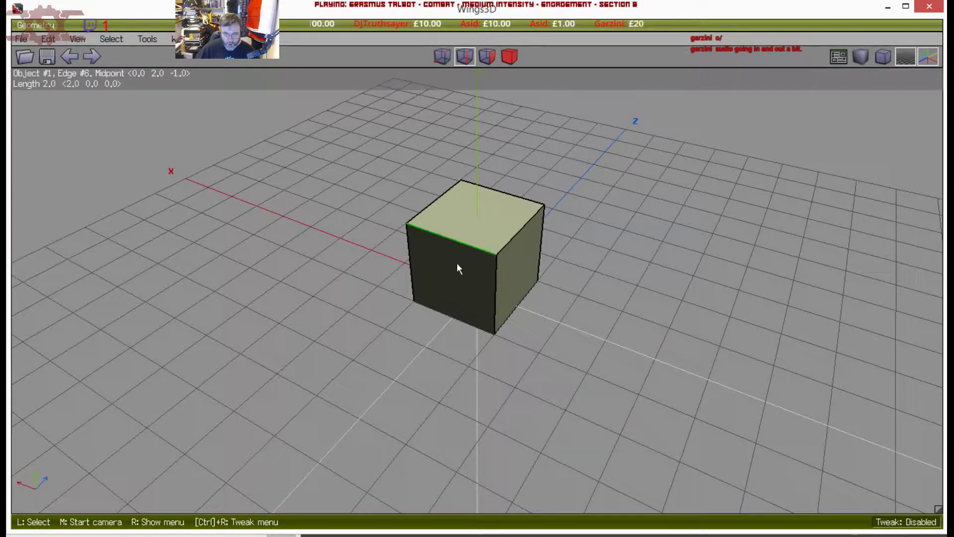
{"action": "middle_click", "coordinate": [594, 255]}
{"action": "left_click", "coordinate": [558, 192]}
{"action": "left_click", "coordinate": [486, 57]}
{"action": "middle_click", "coordinate": [469, 196]}
{"action": "left_click", "coordinate": [468, 195]}
{"action": "left_click", "coordinate": [458, 241]}
{"action": "right_click", "coordinate": [458, 241]}
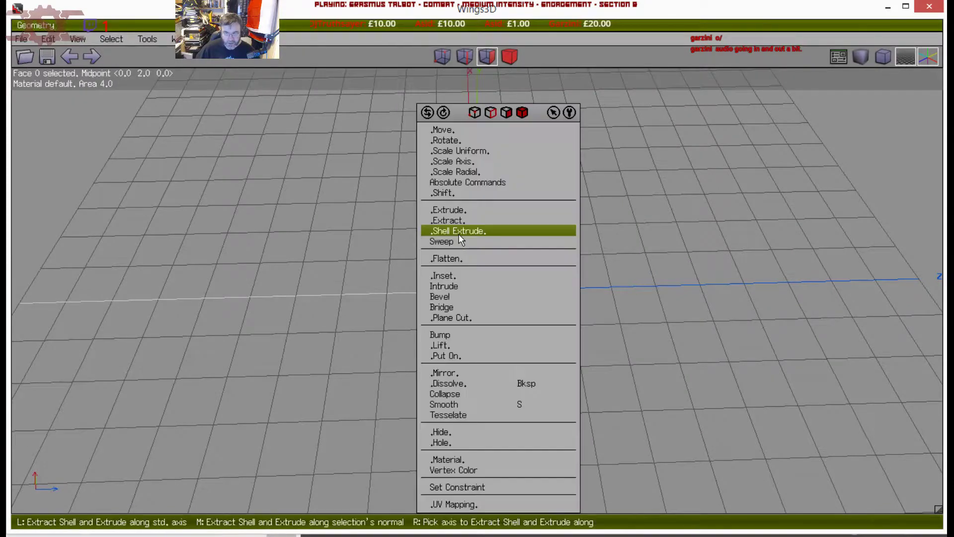
{"action": "left_click", "coordinate": [445, 275]}
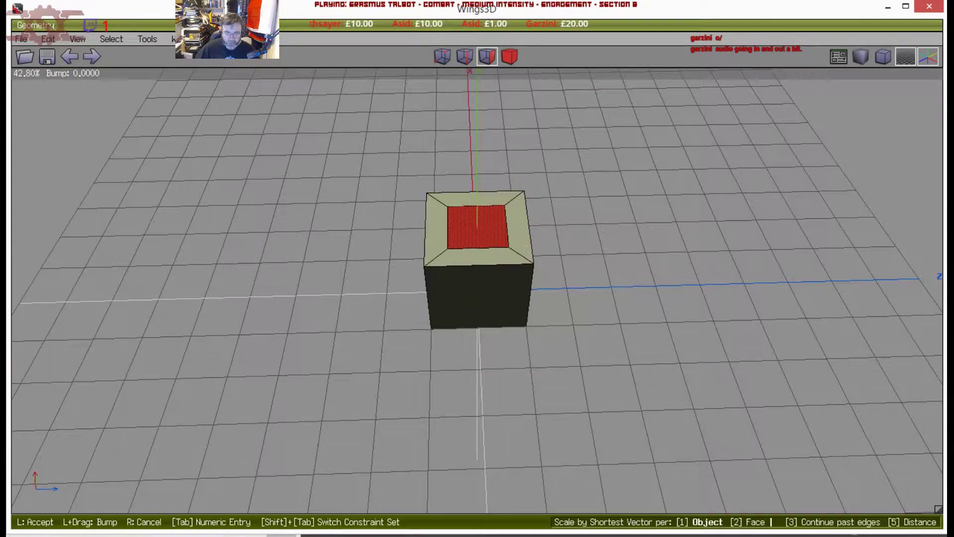
{"action": "left_click", "coordinate": [445, 277]}
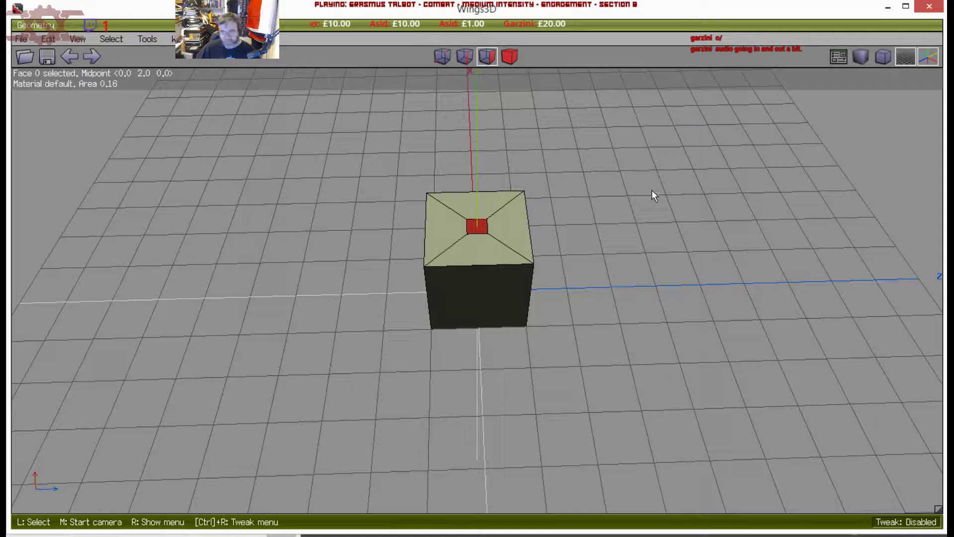
Cut the four edges of the small inset square on the top face into 5 segments each
{"action": "left_click", "coordinate": [442, 56]}
{"action": "middle_click", "coordinate": [555, 195]}
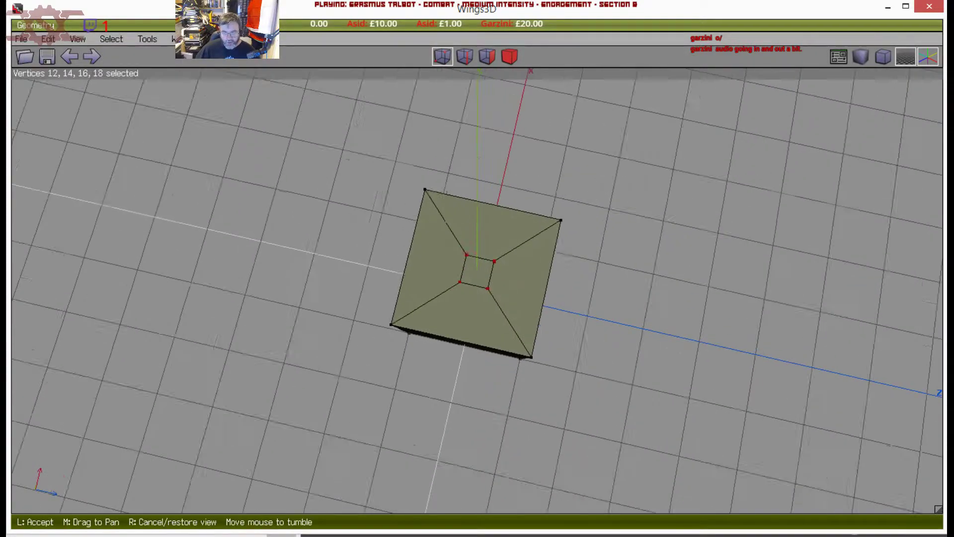
{"action": "left_click", "coordinate": [508, 131]}
{"action": "left_click", "coordinate": [486, 56]}
{"action": "left_click", "coordinate": [463, 275]}
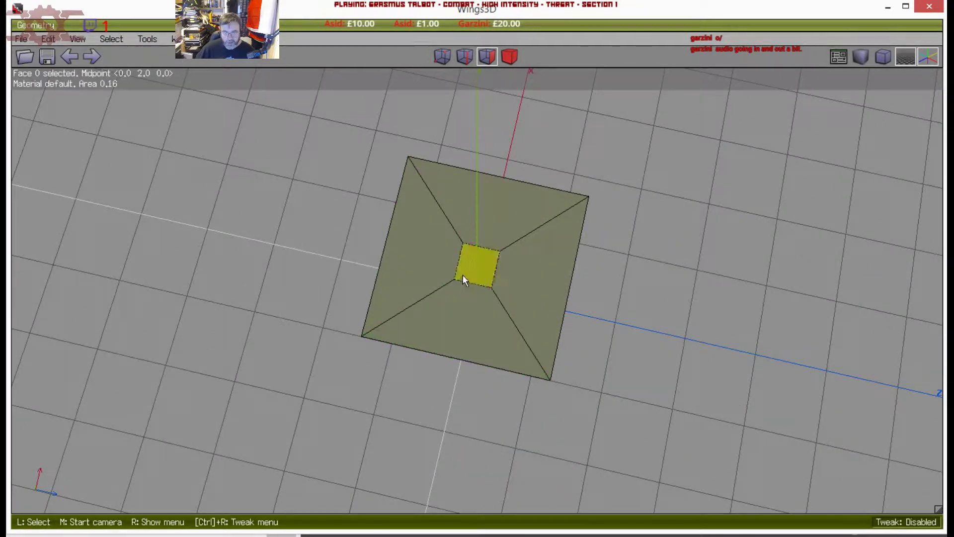
{"action": "left_click", "coordinate": [465, 56]}
{"action": "right_click", "coordinate": [470, 110]}
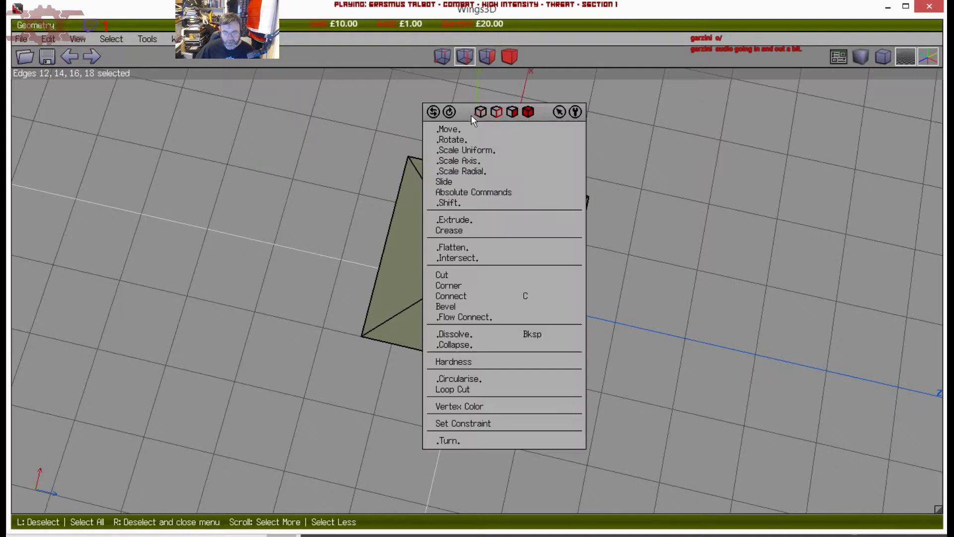
{"action": "left_click", "coordinate": [455, 272]}
{"action": "left_click", "coordinate": [447, 315]}
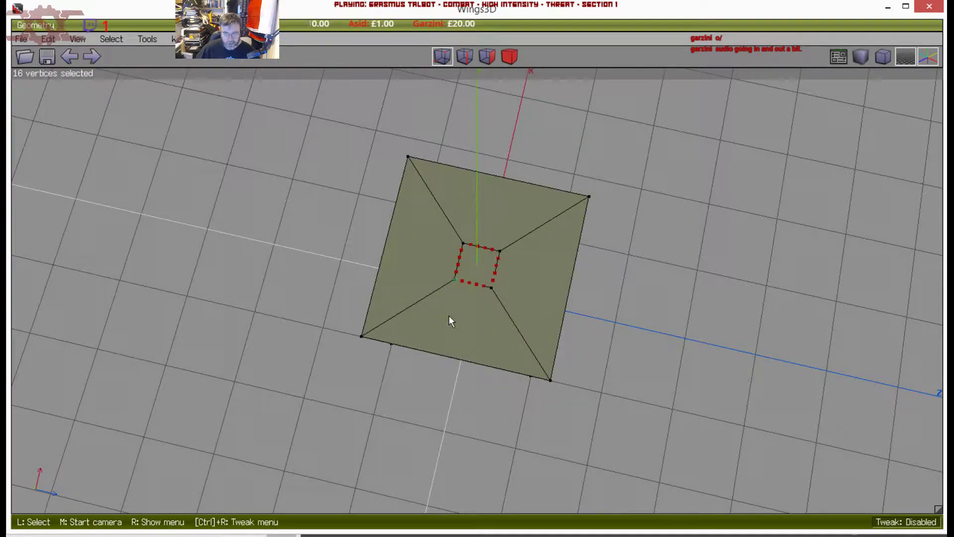
Circularise the subdivided edge loop of the inset square on the top face
{"action": "left_click", "coordinate": [464, 56]}
{"action": "right_click", "coordinate": [527, 154]}
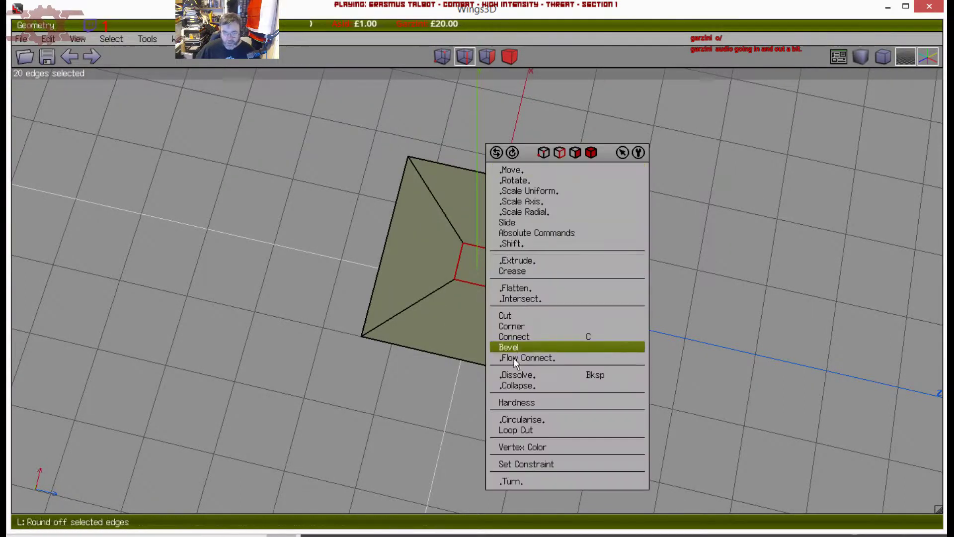
{"action": "left_click", "coordinate": [512, 420]}
{"action": "right_click", "coordinate": [509, 419]}
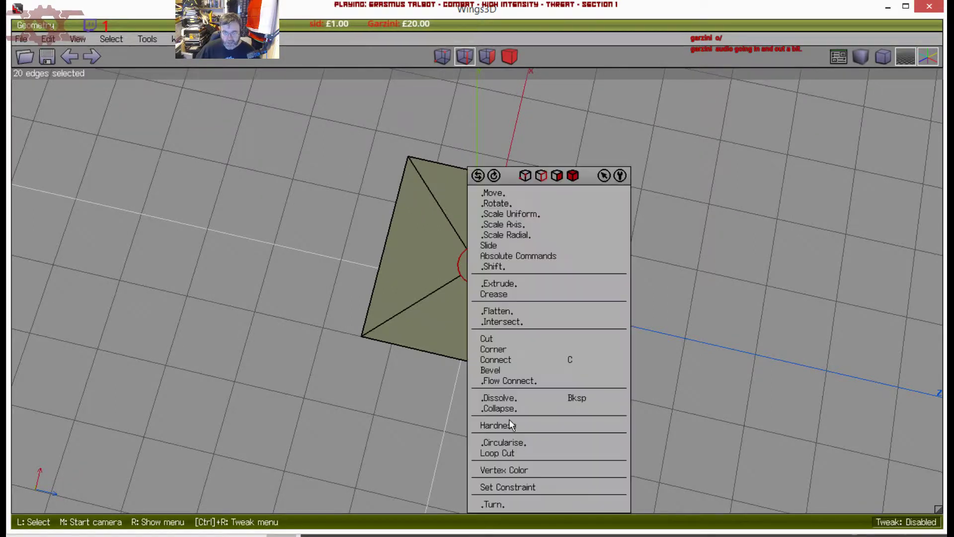
Extrude the circular face on the cube's top inward along its normal by about 0.1 to form a shallow recess
{"action": "left_click", "coordinate": [751, 209]}
{"action": "key", "text": "space"}
{"action": "left_click", "coordinate": [482, 269]}
{"action": "middle_click", "coordinate": [482, 269]}
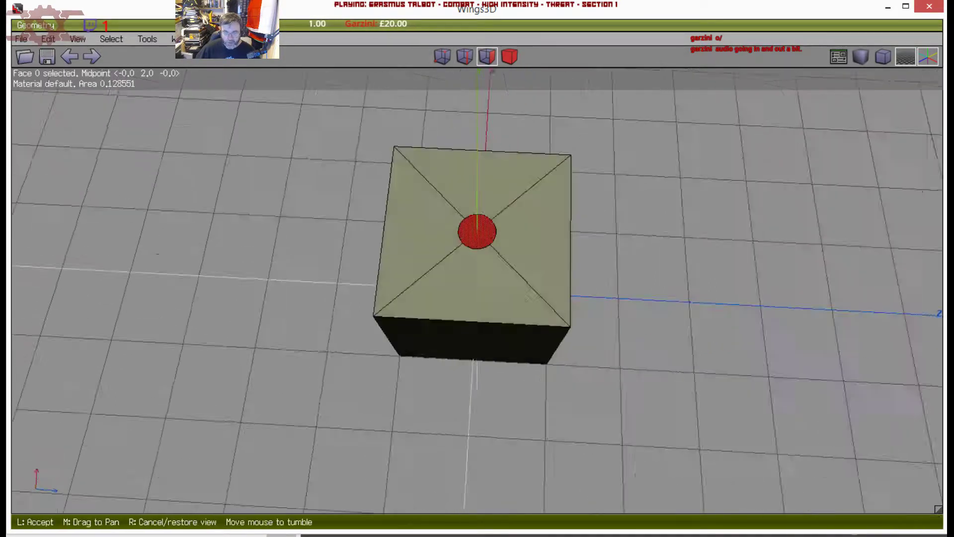
{"action": "left_click", "coordinate": [640, 237]}
{"action": "right_click", "coordinate": [641, 223]}
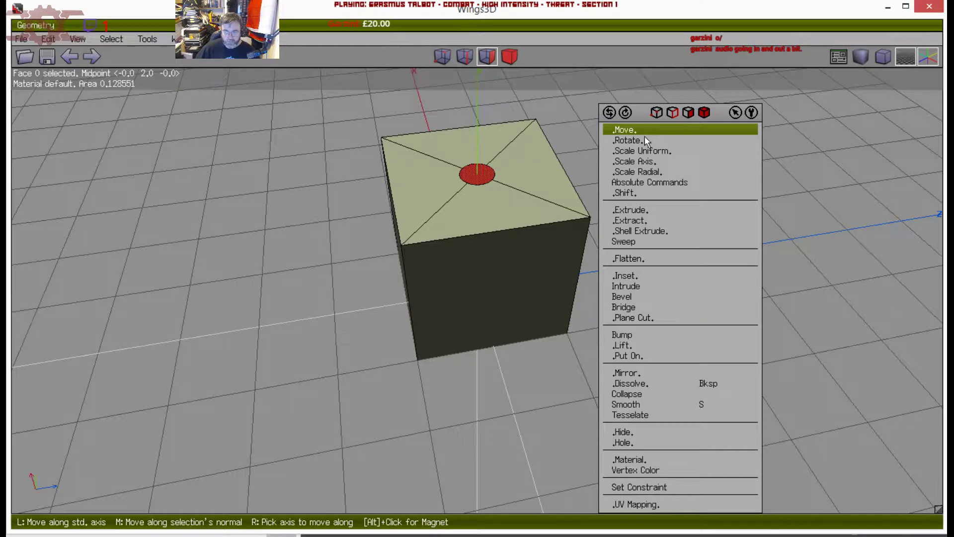
{"action": "left_click", "coordinate": [630, 209]}
{"action": "left_click", "coordinate": [623, 259]}
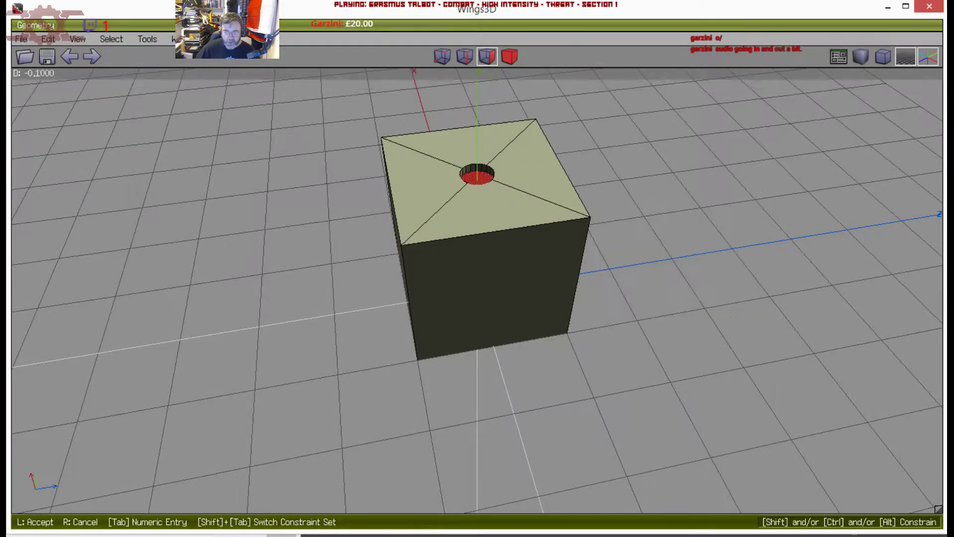
{"action": "left_click", "coordinate": [641, 264]}
{"action": "key", "text": "space"}
{"action": "middle_click", "coordinate": [658, 256]}
{"action": "left_click", "coordinate": [660, 250]}
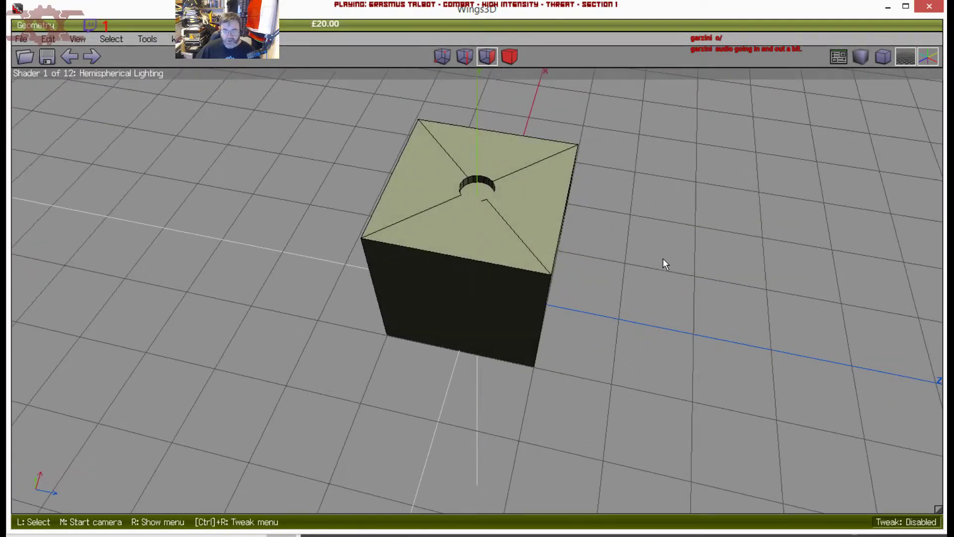
{"action": "middle_click", "coordinate": [663, 257]}
{"action": "left_click", "coordinate": [664, 257]}
Cut the four outer edges of the cube's top face into 3 segments each
{"action": "left_click", "coordinate": [505, 202]}
{"action": "left_click", "coordinate": [479, 186]}
{"action": "key", "text": "space"}
{"action": "left_click", "coordinate": [551, 157]}
{"action": "key", "text": "space"}
{"action": "left_click", "coordinate": [551, 154]}
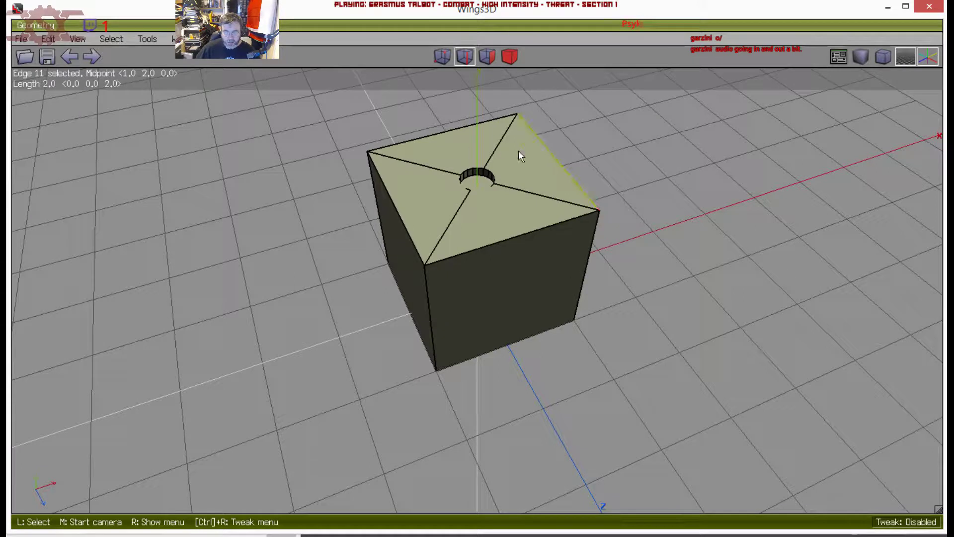
{"action": "left_click", "coordinate": [448, 146]}
{"action": "left_click", "coordinate": [412, 199]}
{"action": "left_click", "coordinate": [485, 225]}
{"action": "key", "text": "space"}
Tesselate the four faces around the circular recess on the cube's top with Triangulate
{"action": "left_click", "coordinate": [511, 169]}
{"action": "left_click", "coordinate": [475, 216]}
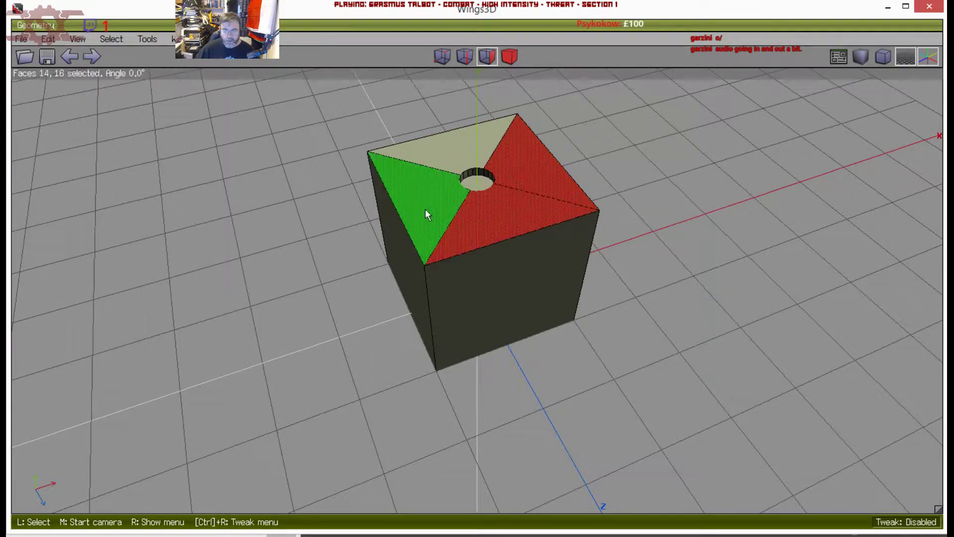
{"action": "left_click", "coordinate": [426, 214]}
{"action": "left_click", "coordinate": [443, 150]}
{"action": "right_click", "coordinate": [587, 130]}
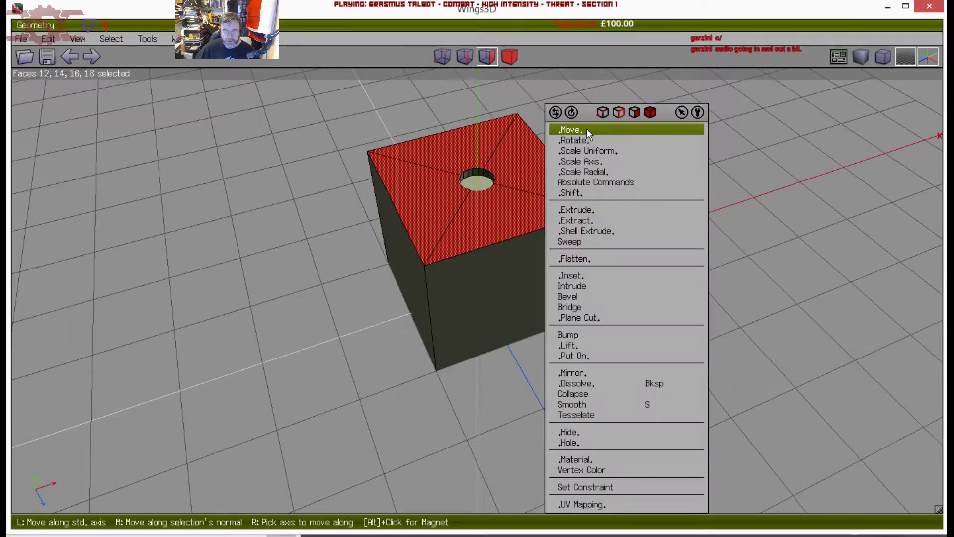
{"action": "left_click", "coordinate": [591, 415]}
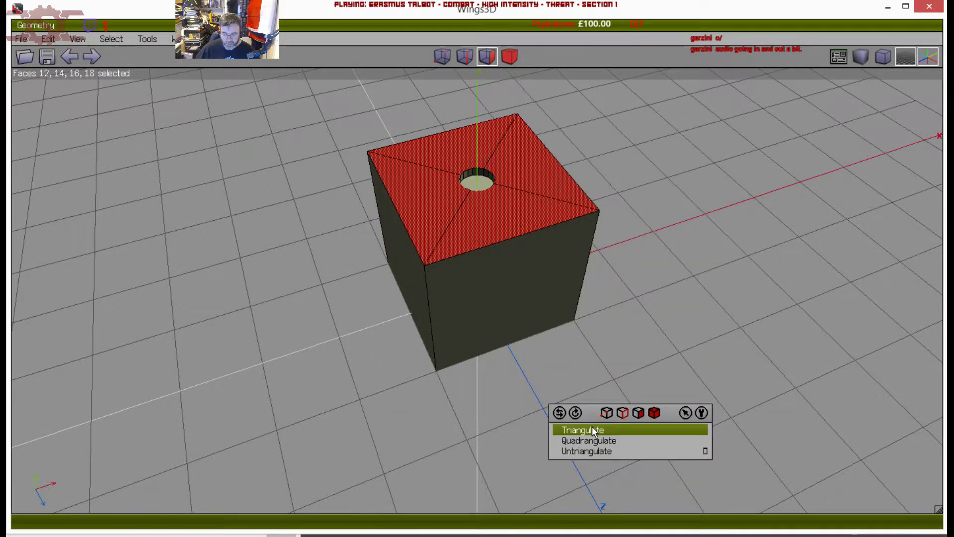
{"action": "left_click", "coordinate": [593, 430]}
{"action": "key", "text": "space"}
{"action": "middle_click", "coordinate": [602, 298]}
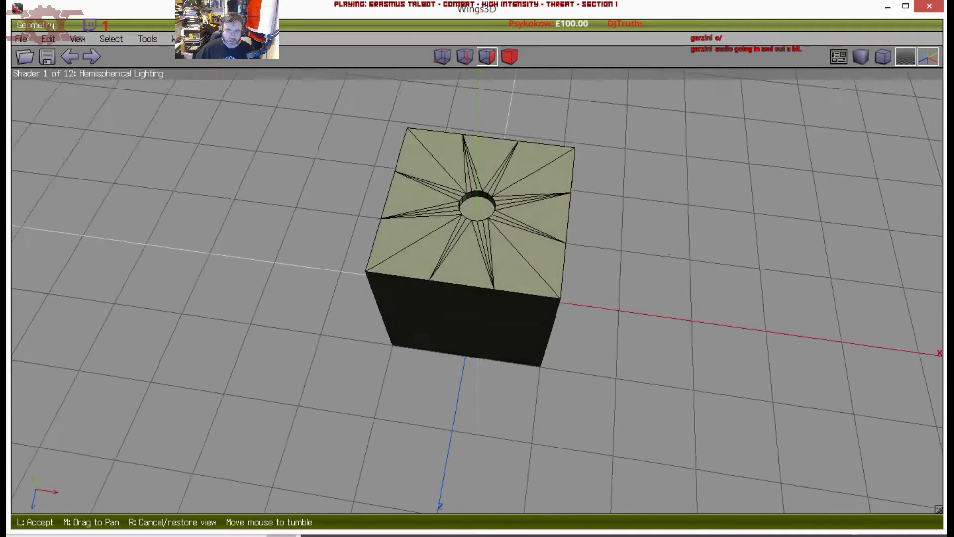
{"action": "left_click", "coordinate": [582, 297]}
{"action": "middle_click", "coordinate": [646, 290]}
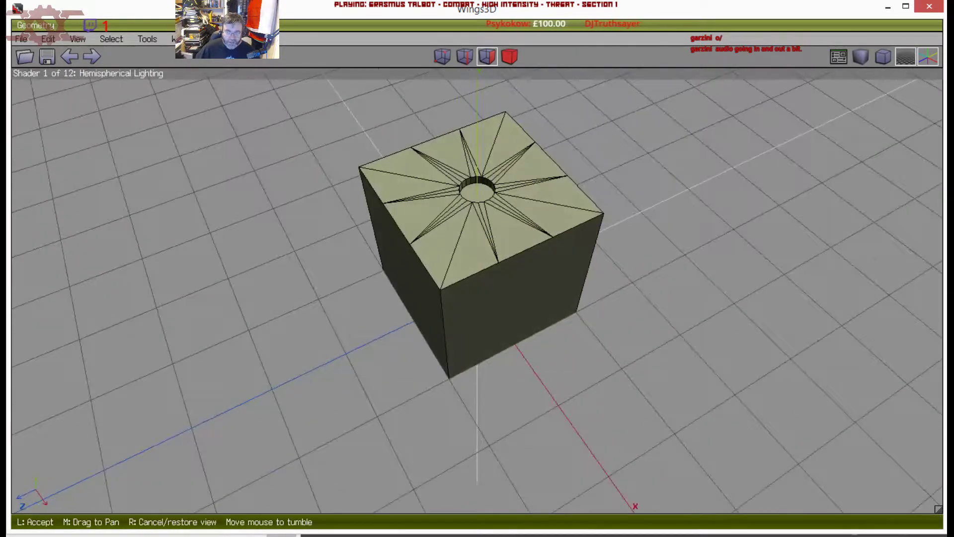
{"action": "left_click", "coordinate": [654, 292]}
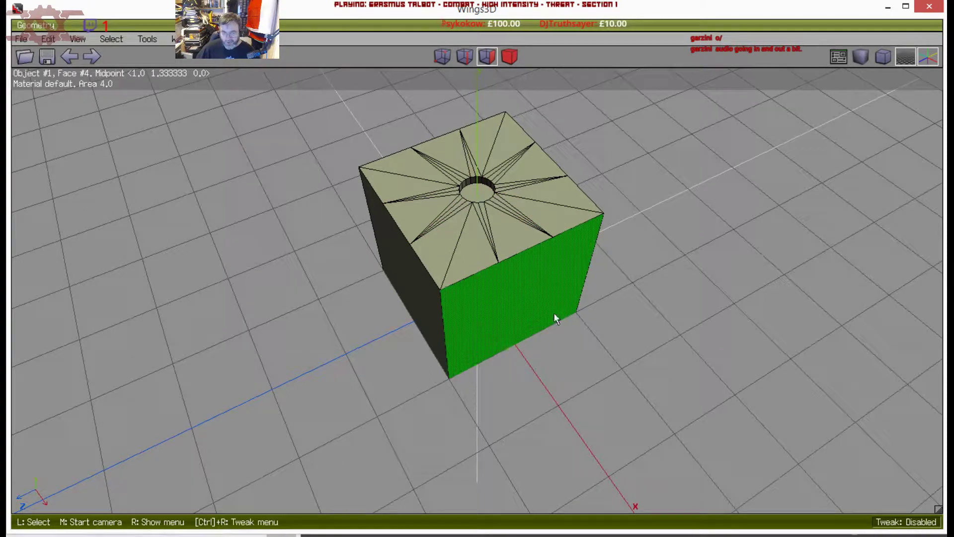
{"action": "middle_click", "coordinate": [478, 193]}
{"action": "left_click", "coordinate": [479, 175]}
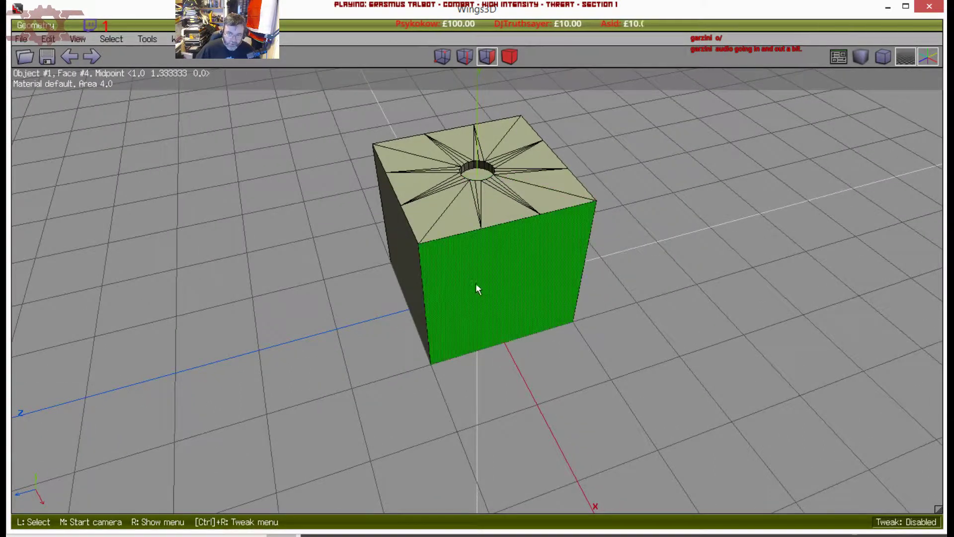
Undo the triangulation, edge cuts, recess, circularised loop and inset until only the plain cube is left
{"action": "left_click", "coordinate": [510, 55]}
{"action": "key", "text": "ctrl+alt+z"}
{"action": "key", "text": "ctrl+alt+z"}
{"action": "key", "text": "ctrl+alt+z"}
{"action": "key", "text": "ctrl+alt+z"}
{"action": "key", "text": "ctrl+alt+z"}
{"action": "key", "text": "ctrl+alt+z"}
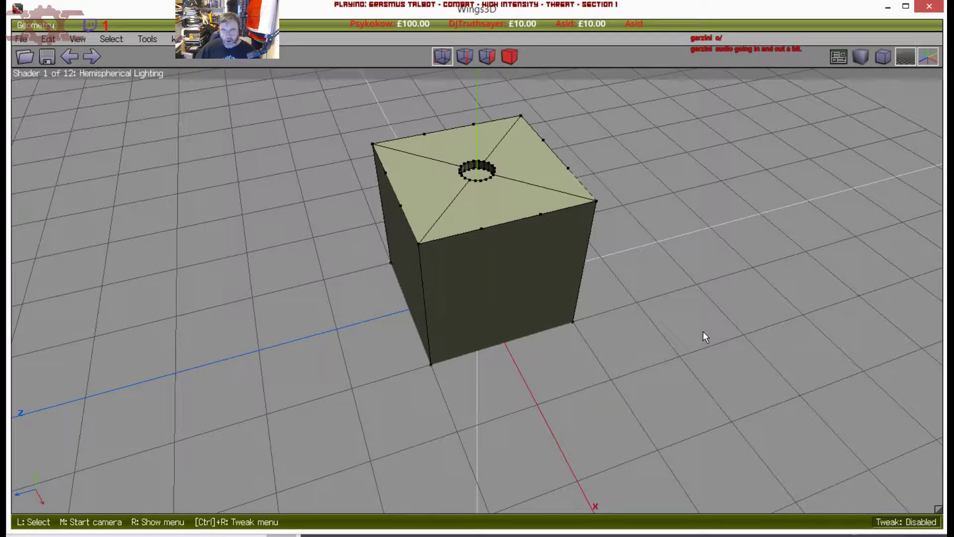
{"action": "key", "text": "ctrl+alt+z"}
{"action": "key", "text": "ctrl+alt+z"}
{"action": "key", "text": "ctrl+alt+z"}
{"action": "key", "text": "ctrl+alt+z"}
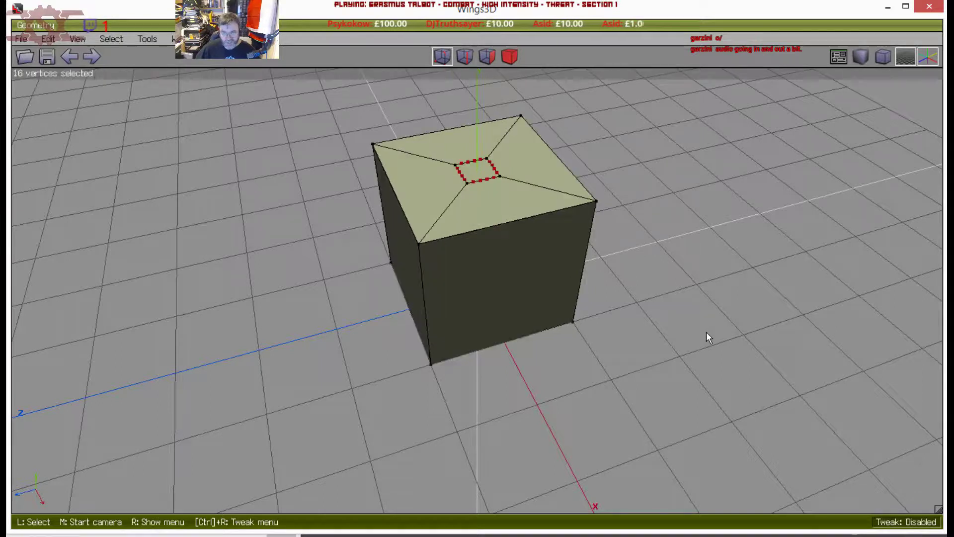
{"action": "key", "text": "ctrl+alt+z"}
{"action": "key", "text": "ctrl+alt+z"}
{"action": "key", "text": "ctrl+alt+z"}
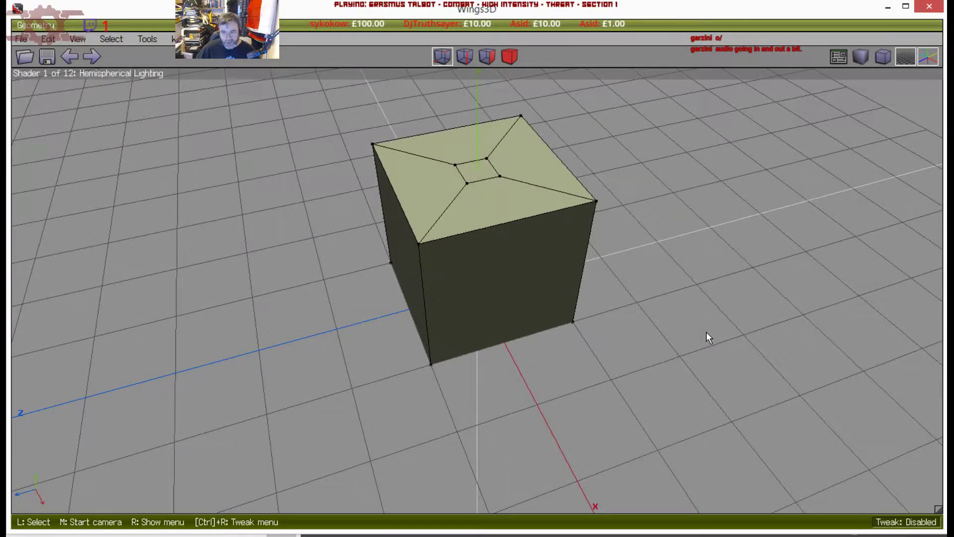
{"action": "key", "text": "ctrl+alt+z"}
{"action": "middle_click", "coordinate": [706, 332]}
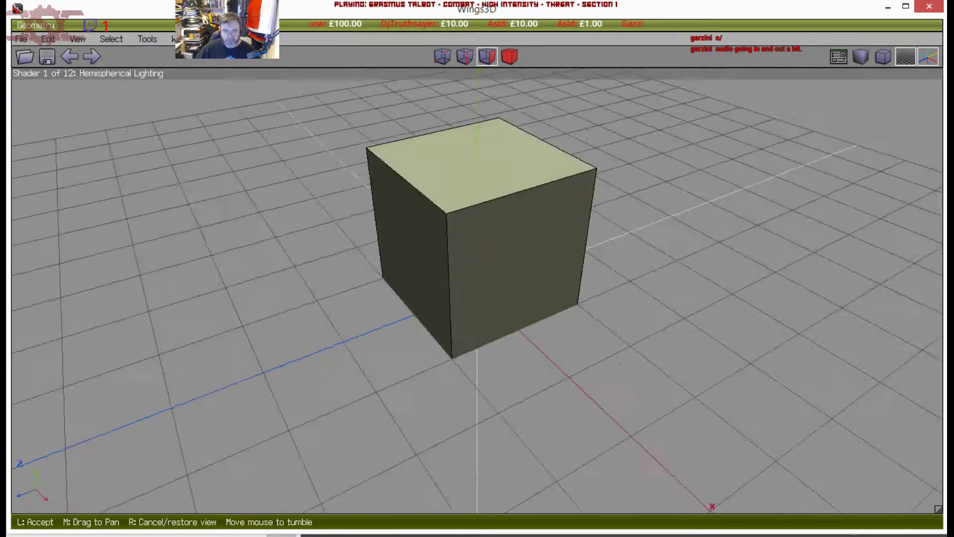
{"action": "left_click", "coordinate": [716, 315]}
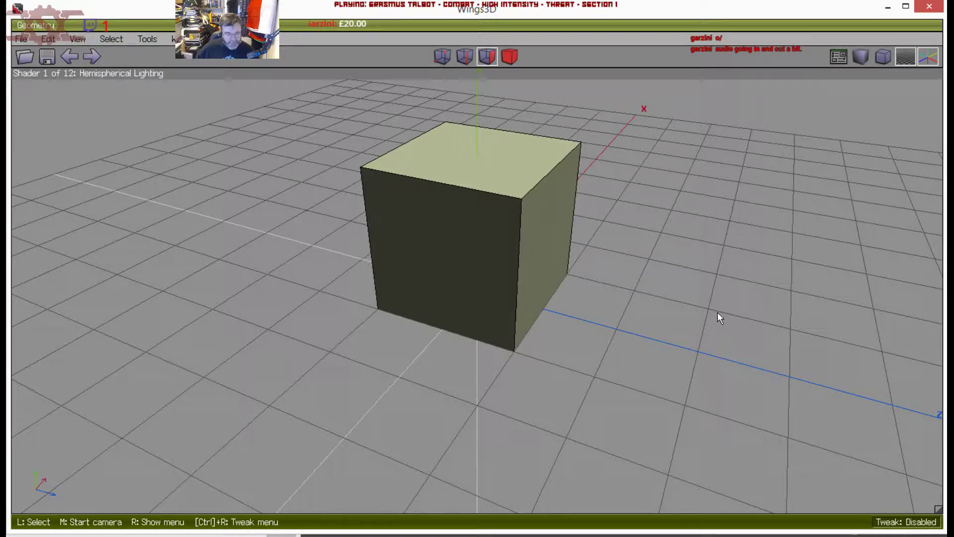
Scale the cube's top face uniformly to about 29% to taper the sides inward
{"action": "scroll", "coordinate": [717, 311], "scroll_direction": "down", "scroll_amount": 4}
{"action": "middle_click", "coordinate": [626, 318]}
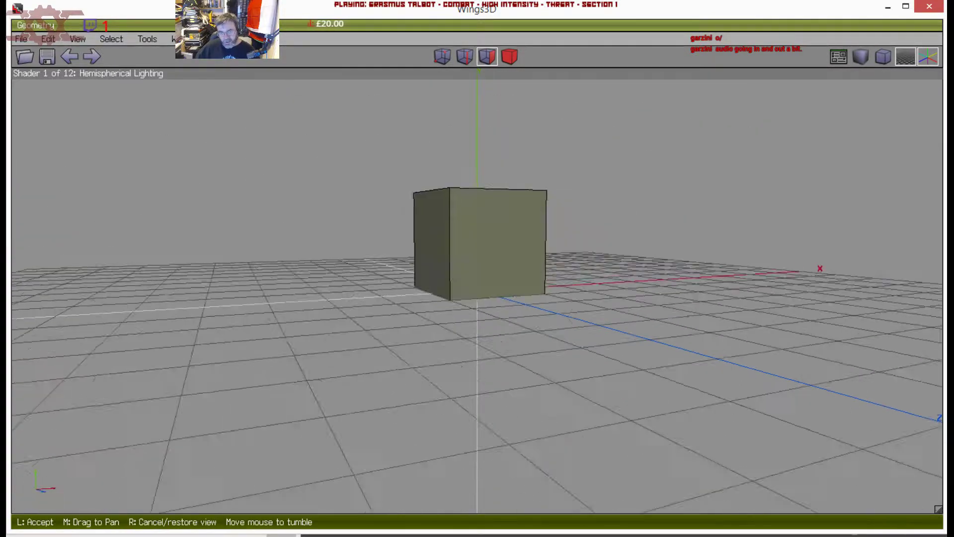
{"action": "left_click", "coordinate": [626, 318]}
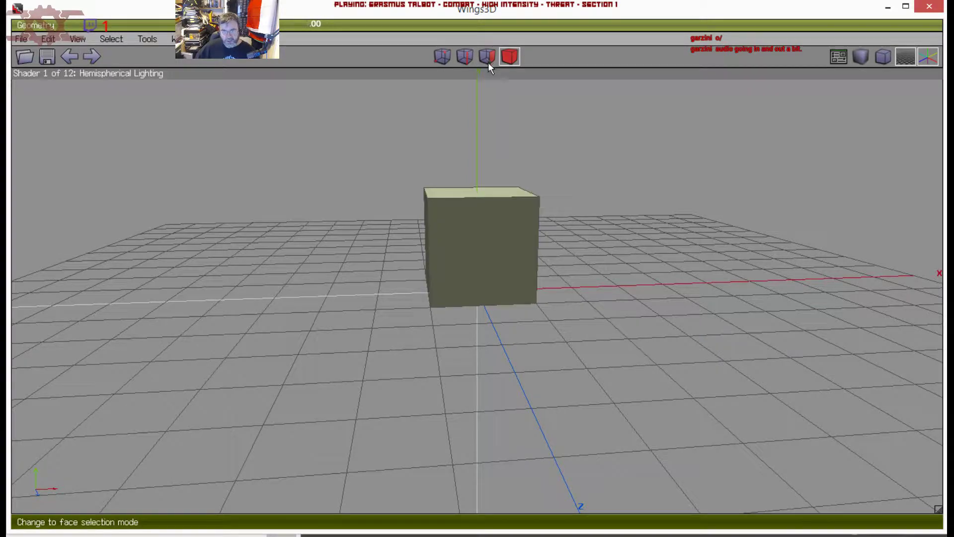
{"action": "left_click", "coordinate": [494, 197]}
{"action": "key", "text": "x"}
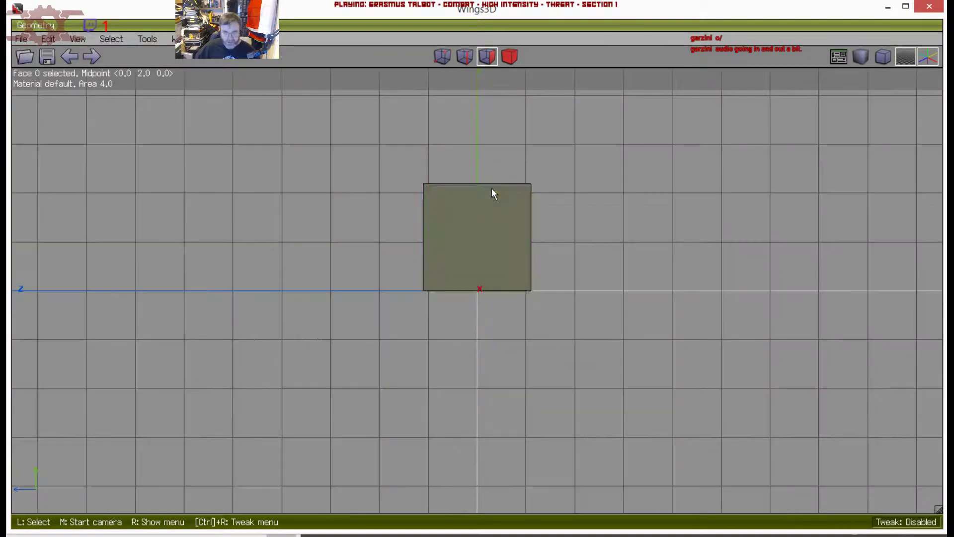
{"action": "scroll", "coordinate": [577, 157], "scroll_direction": "up", "scroll_amount": 2}
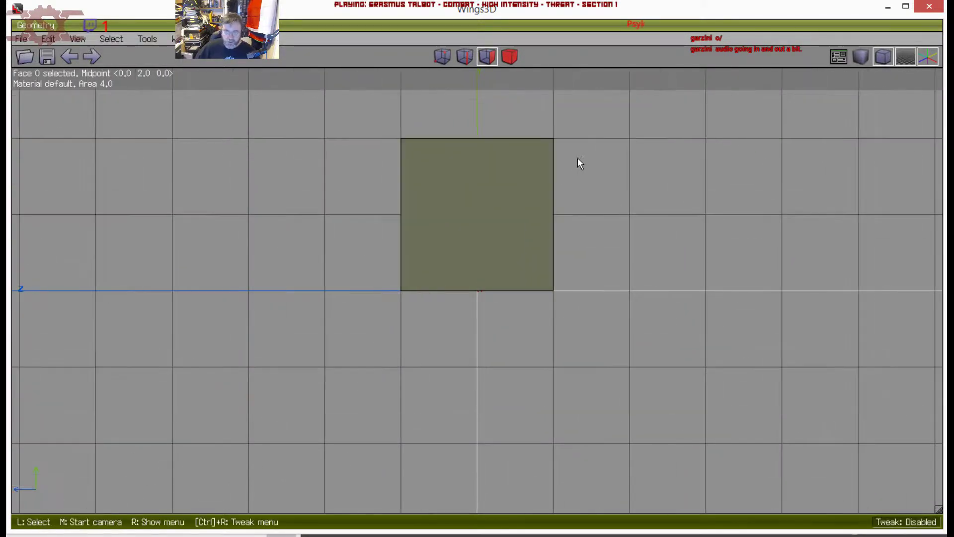
{"action": "right_click", "coordinate": [582, 157]}
{"action": "middle_click", "coordinate": [779, 160]}
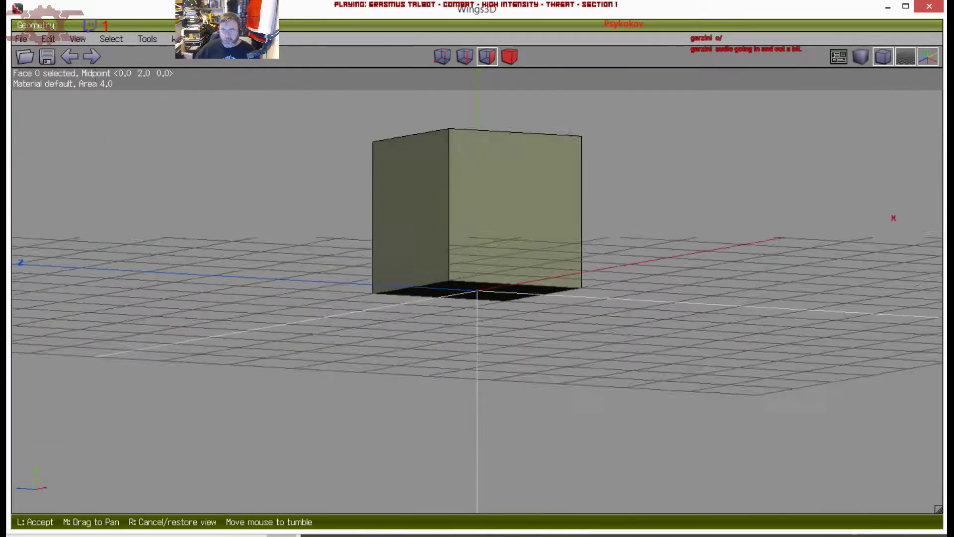
{"action": "left_click", "coordinate": [779, 162]}
{"action": "right_click", "coordinate": [779, 162]}
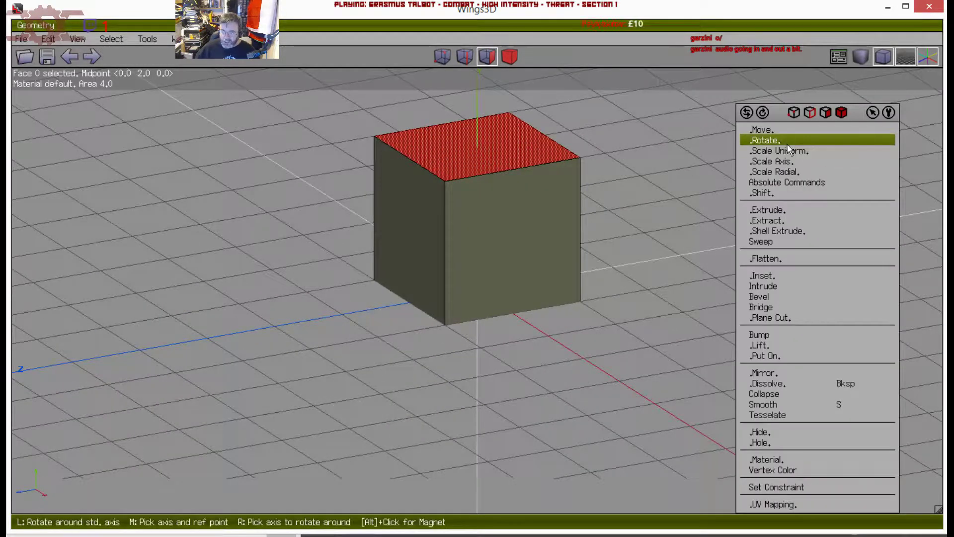
{"action": "left_click", "coordinate": [790, 150]}
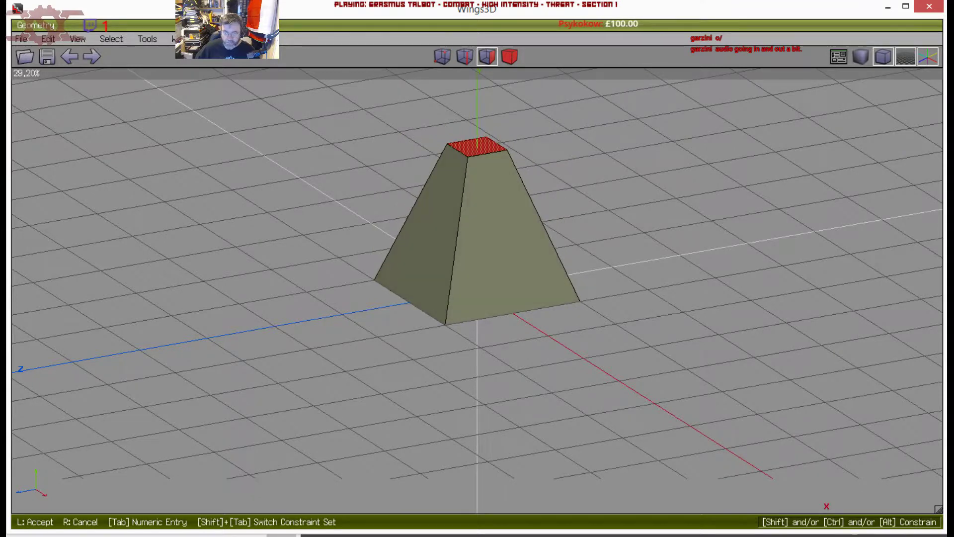
{"action": "left_click", "coordinate": [785, 162]}
Examine the tapered shape from several angles and straight along the X axis
{"action": "middle_click", "coordinate": [732, 224]}
{"action": "left_click", "coordinate": [731, 225]}
{"action": "key", "text": "space"}
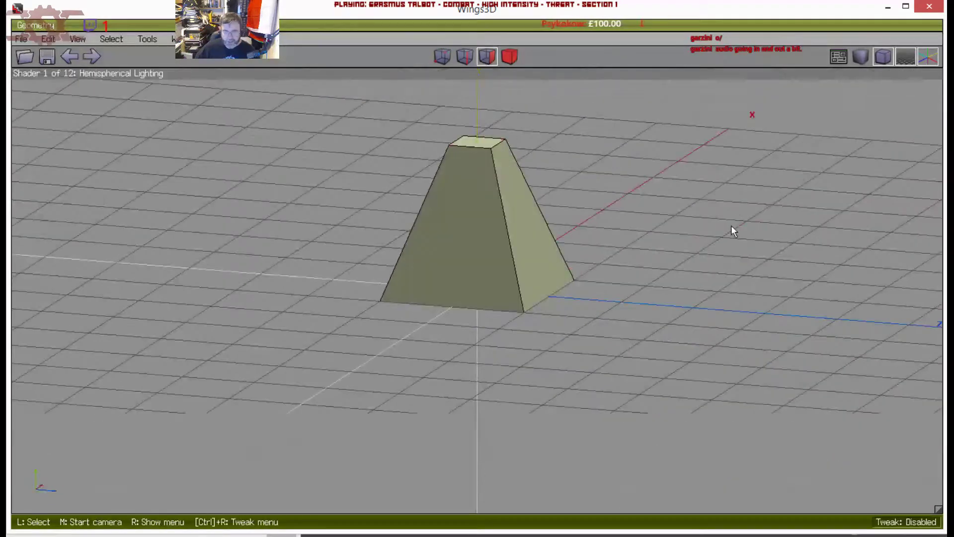
{"action": "middle_click", "coordinate": [690, 229]}
{"action": "left_click", "coordinate": [637, 236]}
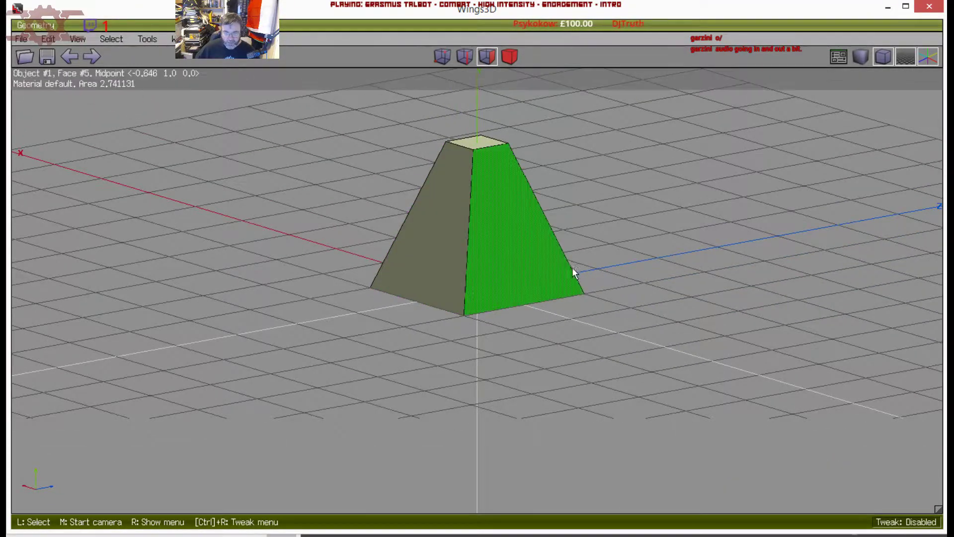
{"action": "key", "text": "x"}
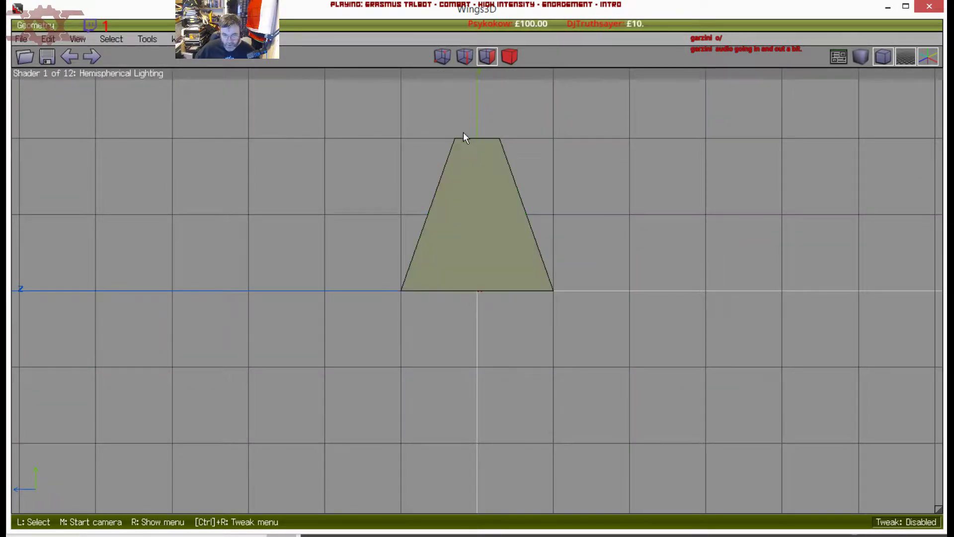
{"action": "middle_click", "coordinate": [563, 262]}
{"action": "left_click", "coordinate": [535, 255]}
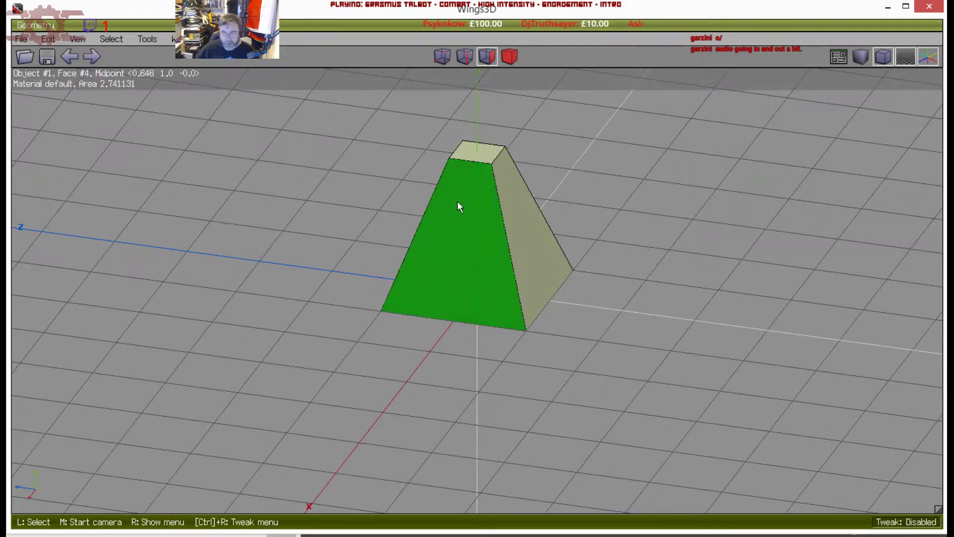
Undo the scaling of the top face
{"action": "left_click", "coordinate": [508, 58]}
{"action": "key", "text": "ctrl+z"}
{"action": "key", "text": "ctrl+z"}
Scale the cube's top face uniformly to about 191% to flare the sides outward, and restore the perspective projection
{"action": "right_click", "coordinate": [632, 117]}
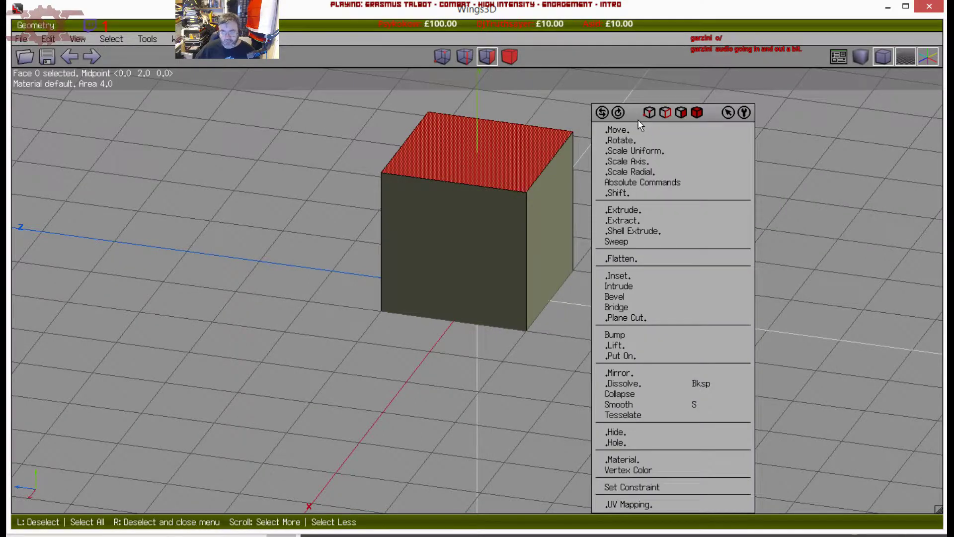
{"action": "left_click", "coordinate": [637, 150]}
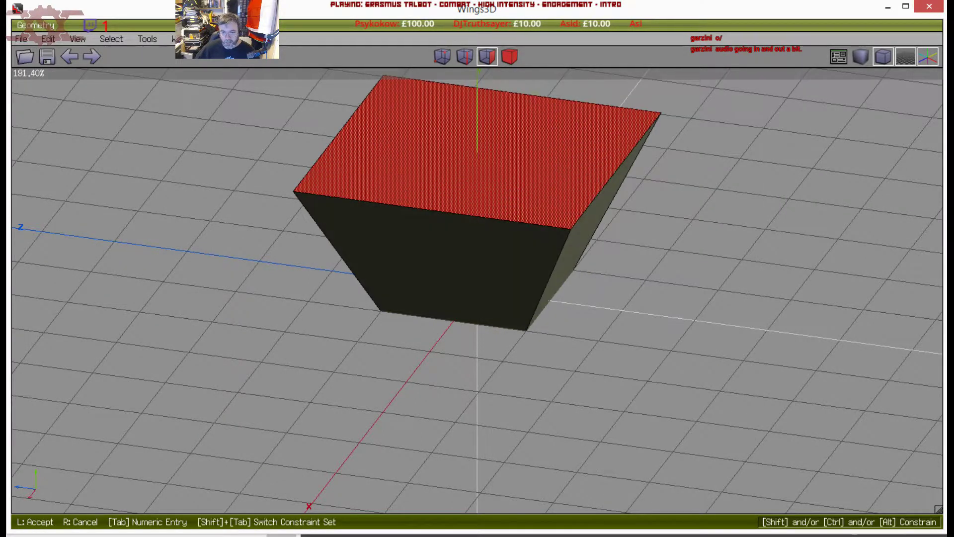
{"action": "left_click", "coordinate": [593, 178]}
{"action": "key", "text": "z"}
{"action": "scroll", "coordinate": [522, 177], "scroll_direction": "down", "scroll_amount": 4}
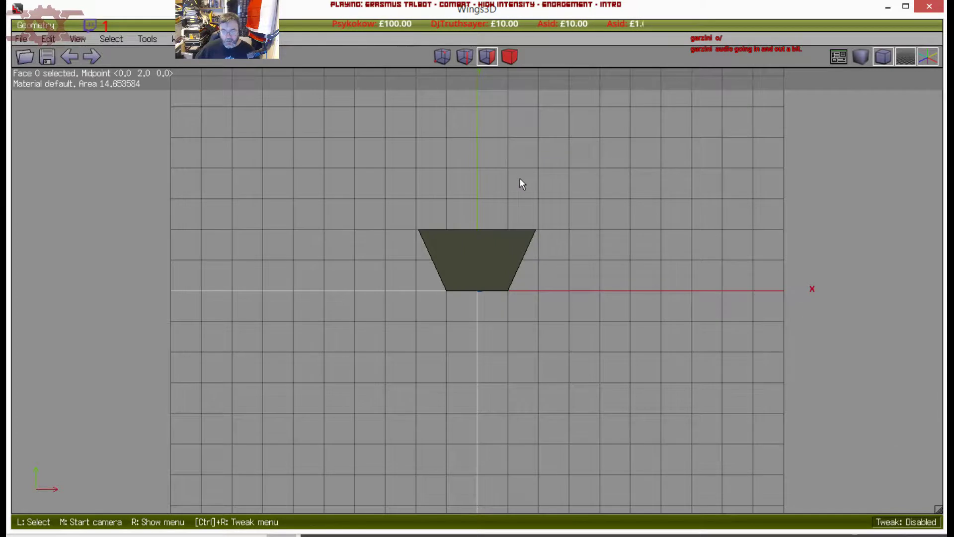
{"action": "middle_click", "coordinate": [522, 181]}
{"action": "left_click", "coordinate": [522, 181]}
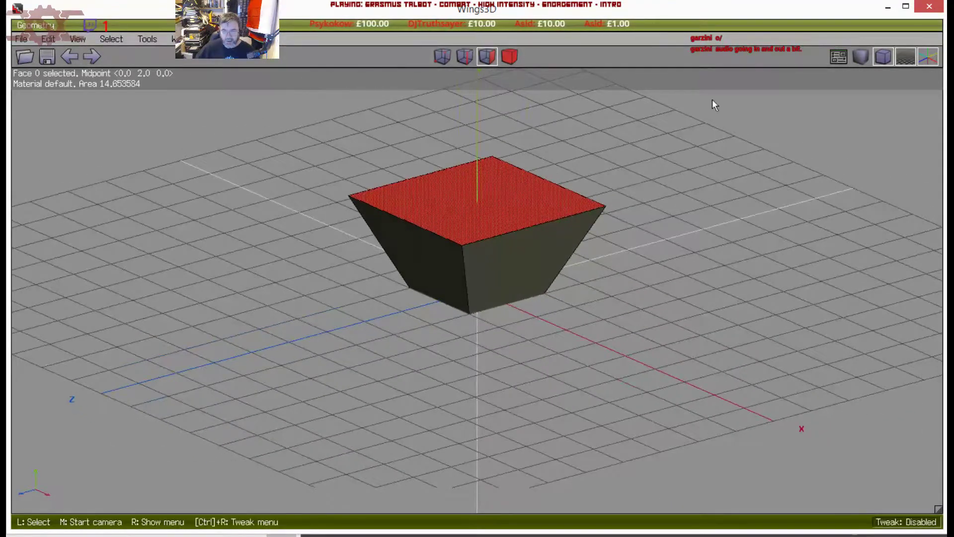
{"action": "key", "text": "space"}
{"action": "left_click", "coordinate": [883, 57]}
{"action": "middle_click", "coordinate": [574, 231]}
{"action": "left_click", "coordinate": [544, 250]}
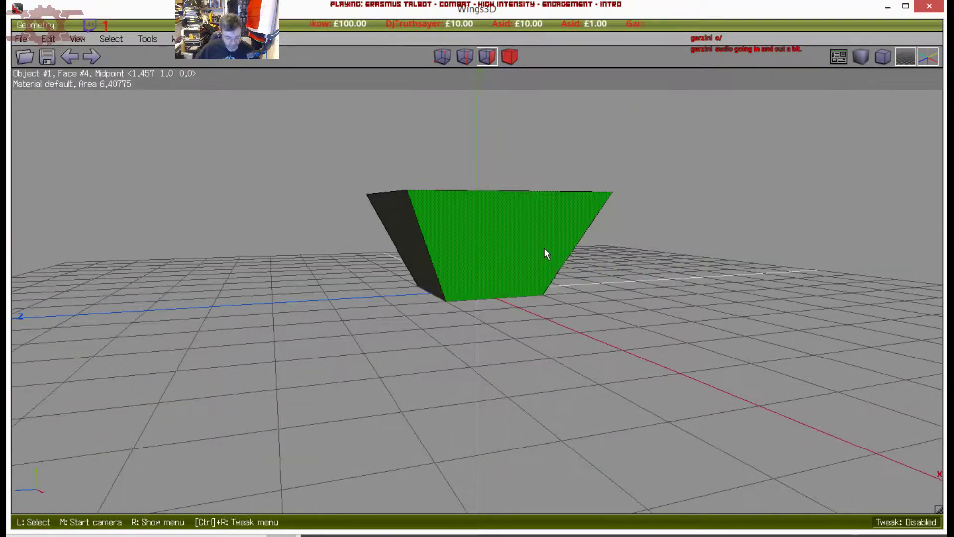
Cut the shape's four slanted side edges into 10 equal segments and connect the new vertices into horizontal bands
{"action": "key", "text": "z"}
{"action": "scroll", "coordinate": [427, 269], "scroll_direction": "up", "scroll_amount": 3}
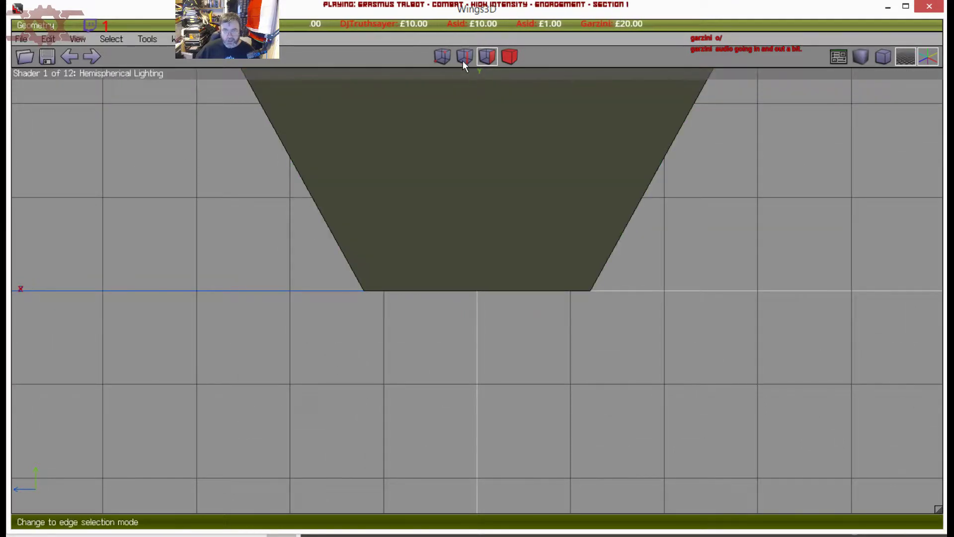
{"action": "left_click", "coordinate": [463, 57]}
{"action": "scroll", "coordinate": [441, 189], "scroll_direction": "down", "scroll_amount": 3}
{"action": "left_click_drag", "start_coordinate": [389, 216], "coordinate": [628, 250]}
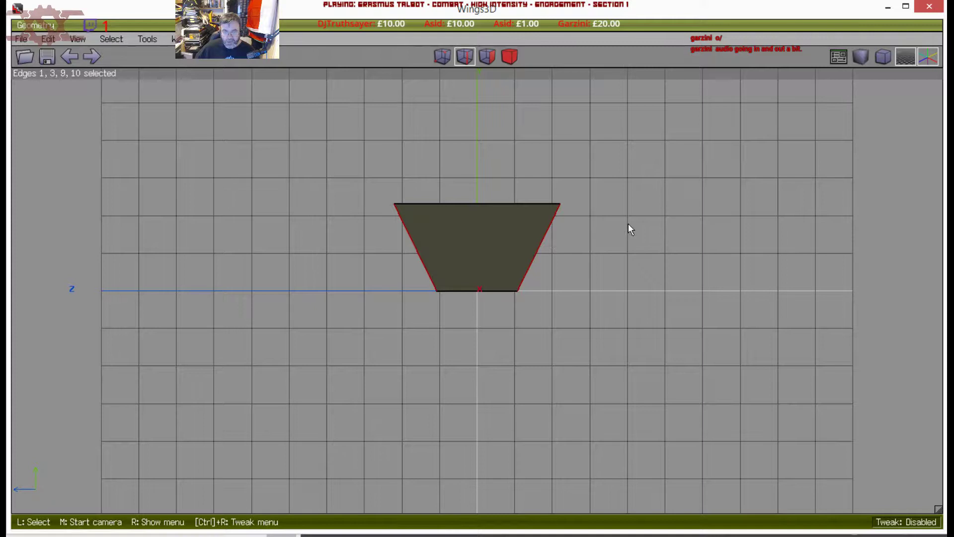
{"action": "right_click", "coordinate": [628, 226]}
{"action": "left_click", "coordinate": [618, 193]}
{"action": "key", "text": "Escape"}
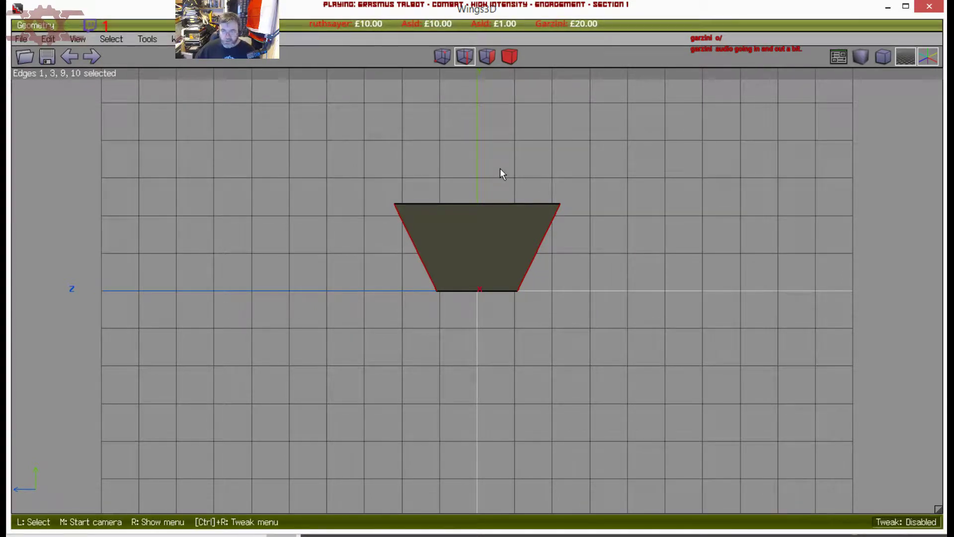
{"action": "key", "text": "0"}
{"action": "key", "text": "c"}
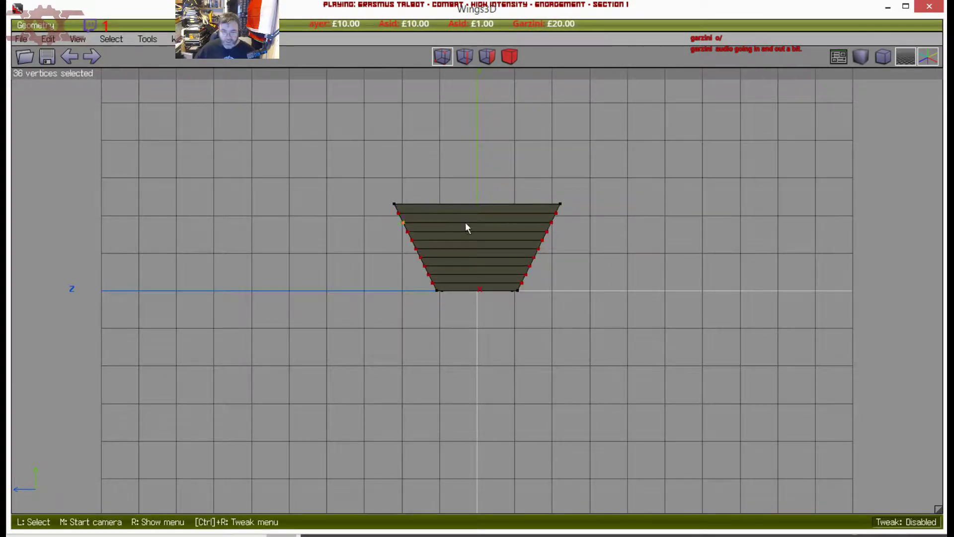
Examine the banded shape in perspective from a low angle and straight along the Z axis
{"action": "middle_click", "coordinate": [466, 224]}
{"action": "left_click", "coordinate": [589, 256]}
{"action": "key", "text": "space"}
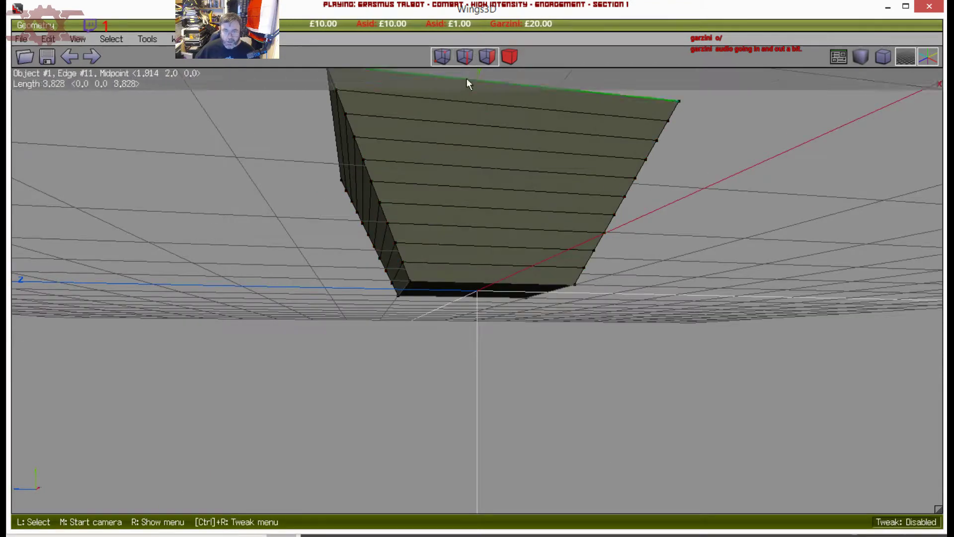
{"action": "left_click", "coordinate": [493, 63]}
{"action": "middle_click", "coordinate": [450, 280]}
{"action": "left_click", "coordinate": [401, 266]}
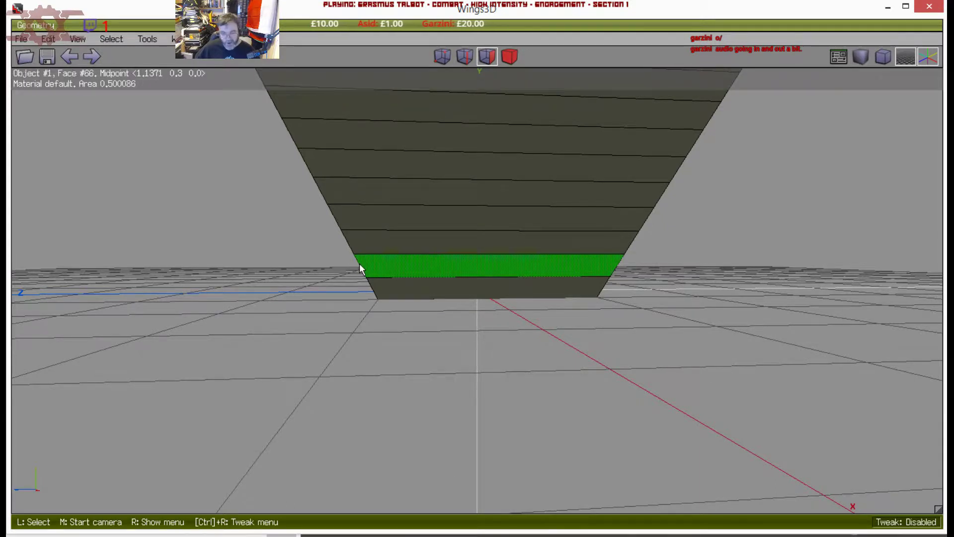
{"action": "key", "text": "z"}
{"action": "scroll", "coordinate": [360, 268], "scroll_direction": "down", "scroll_amount": 3}
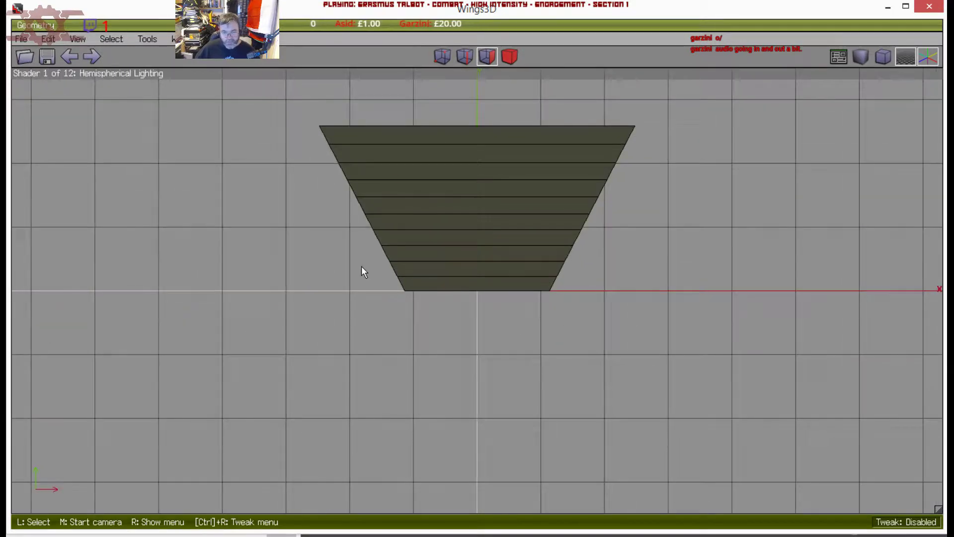
{"action": "left_click", "coordinate": [464, 57]}
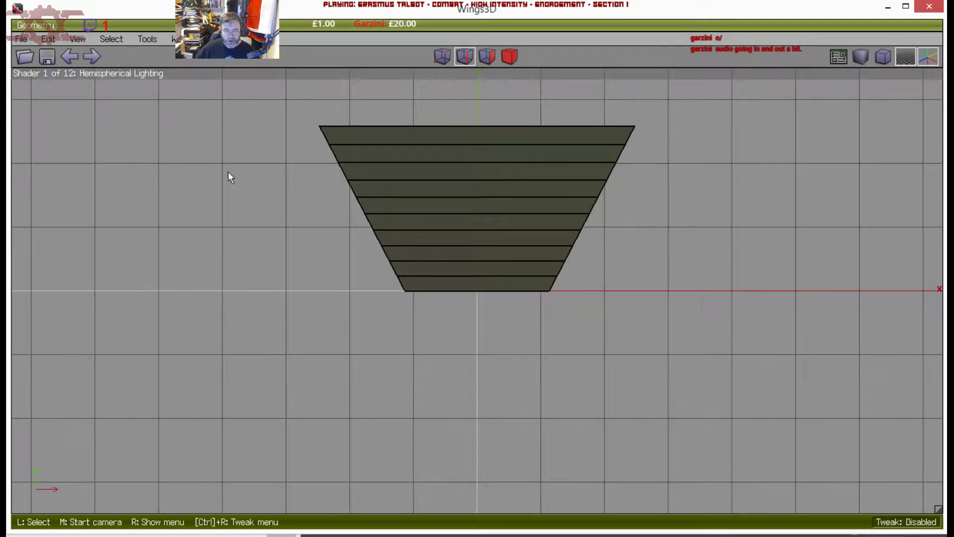
Compare vertex, face, edge and body selection modes on the banded shape's lower part
{"action": "key", "text": "v"}
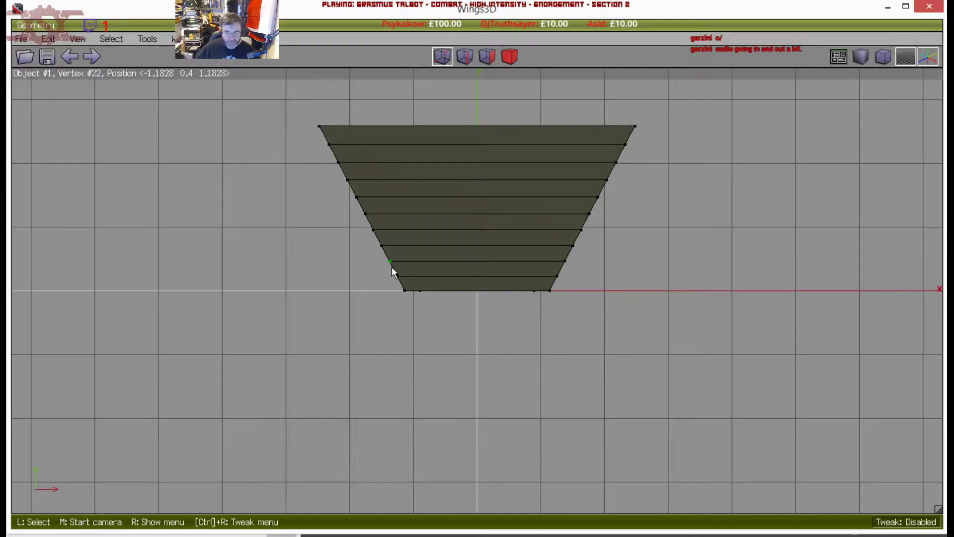
{"action": "scroll", "coordinate": [392, 264], "scroll_direction": "up", "scroll_amount": 5}
{"action": "scroll", "coordinate": [391, 263], "scroll_direction": "up", "scroll_amount": 2}
{"action": "scroll", "coordinate": [382, 267], "scroll_direction": "down", "scroll_amount": 3}
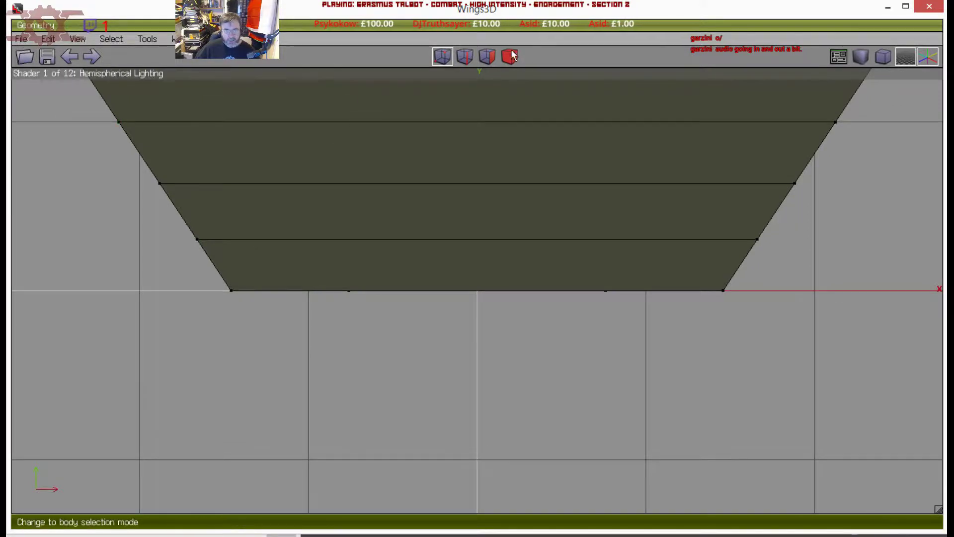
{"action": "left_click", "coordinate": [493, 58]}
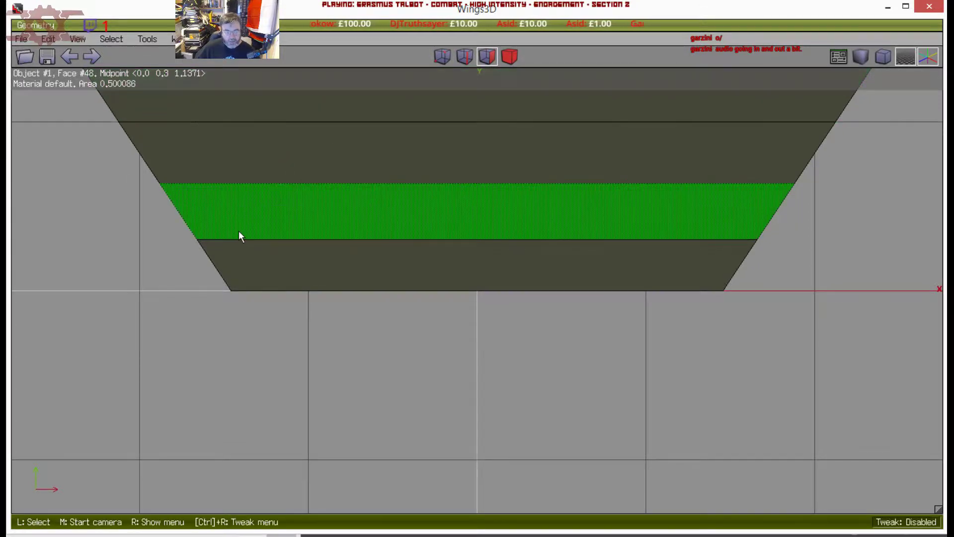
{"action": "left_click", "coordinate": [465, 56]}
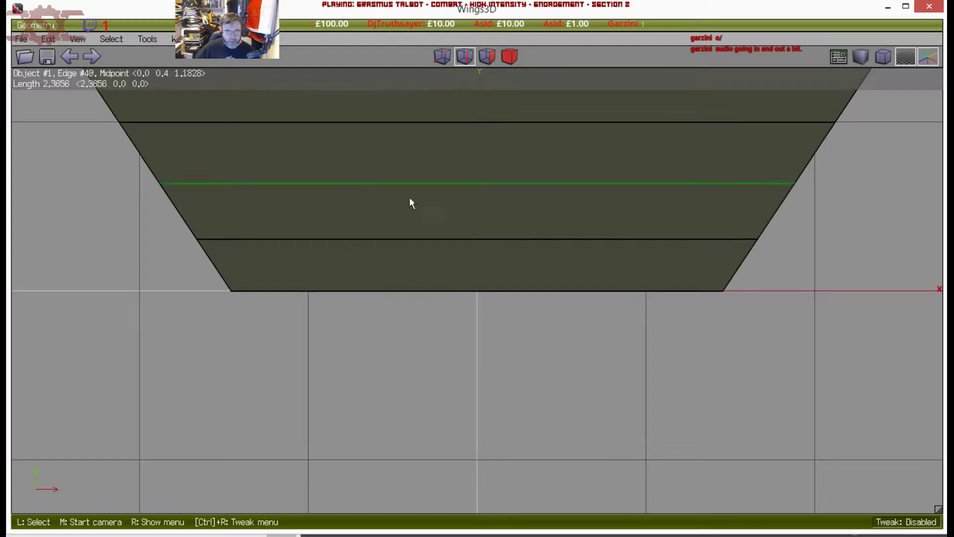
{"action": "left_click", "coordinate": [509, 56]}
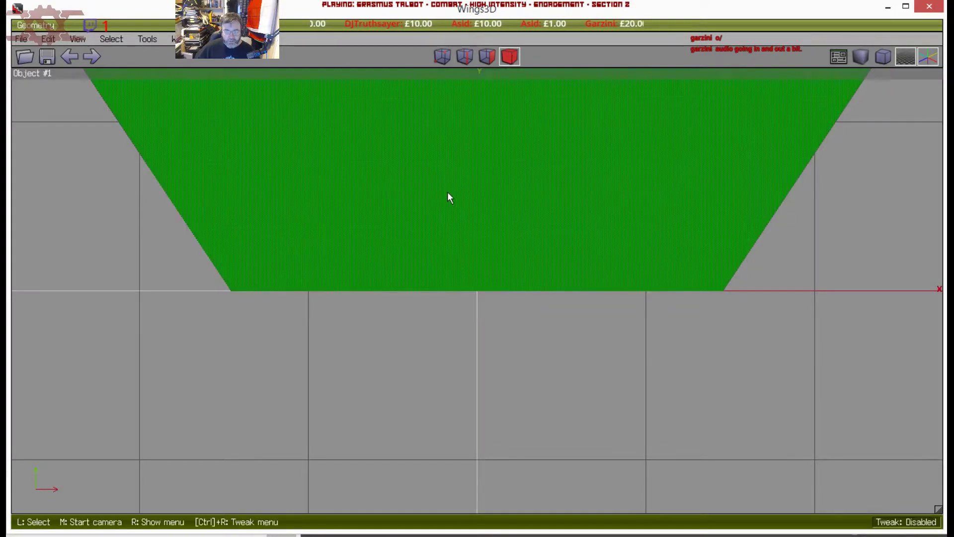
{"action": "middle_click", "coordinate": [447, 192]}
{"action": "scroll", "coordinate": [428, 215], "scroll_direction": "down", "scroll_amount": 5}
{"action": "left_click", "coordinate": [428, 216]}
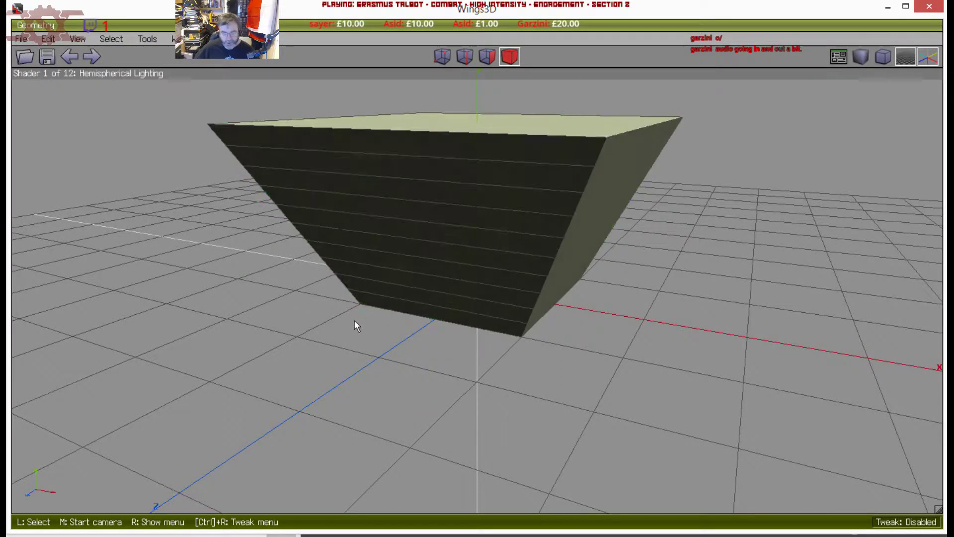
Undo the edge connections, edge cuts and top-face scaling to restore the plain cube, and clear the selection
{"action": "middle_click", "coordinate": [354, 320]}
{"action": "scroll", "coordinate": [354, 320], "scroll_direction": "down", "scroll_amount": 5}
{"action": "left_click", "coordinate": [362, 324]}
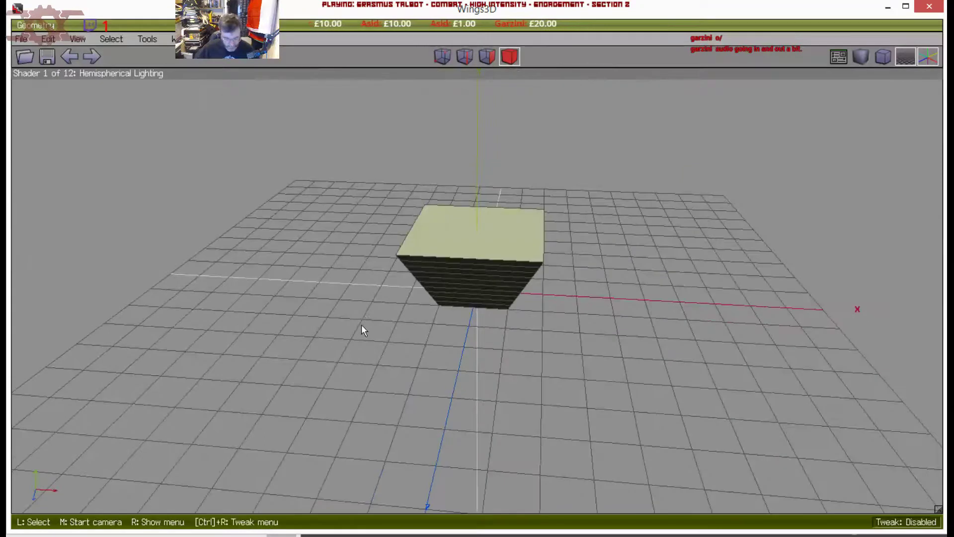
{"action": "key", "text": "ctrl+alt+z"}
{"action": "key", "text": "ctrl+alt+z"}
{"action": "key", "text": "ctrl+alt+z"}
{"action": "key", "text": "ctrl+alt+z"}
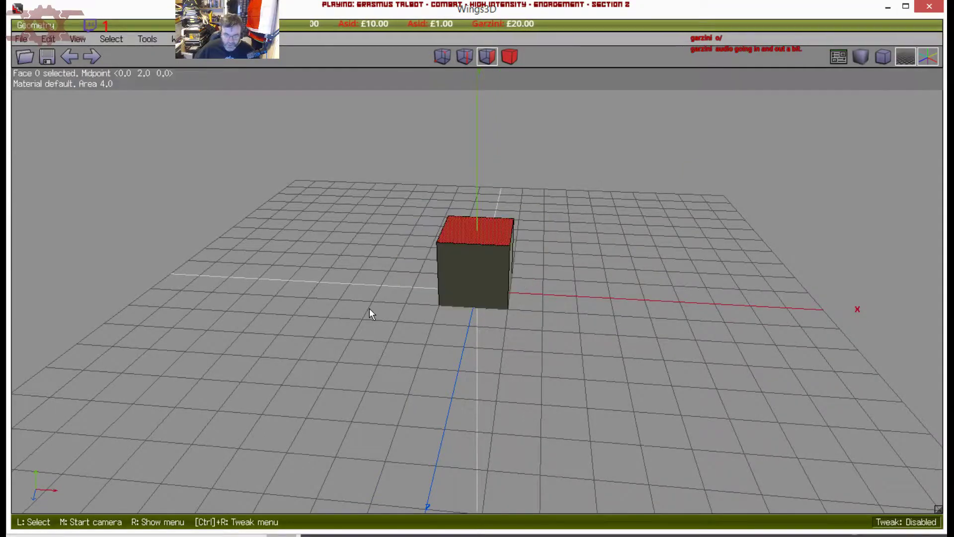
{"action": "middle_click", "coordinate": [368, 308]}
{"action": "left_click", "coordinate": [402, 303]}
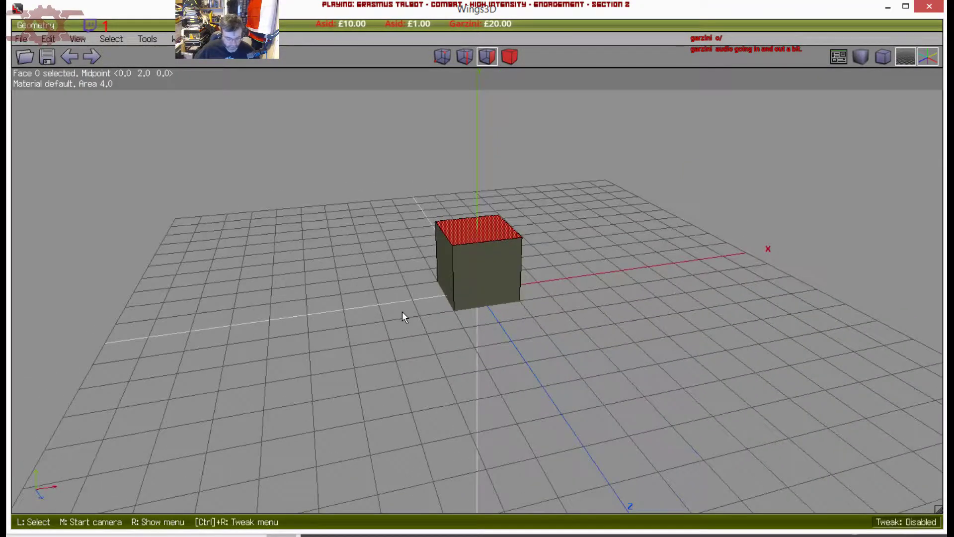
{"action": "key", "text": "space"}
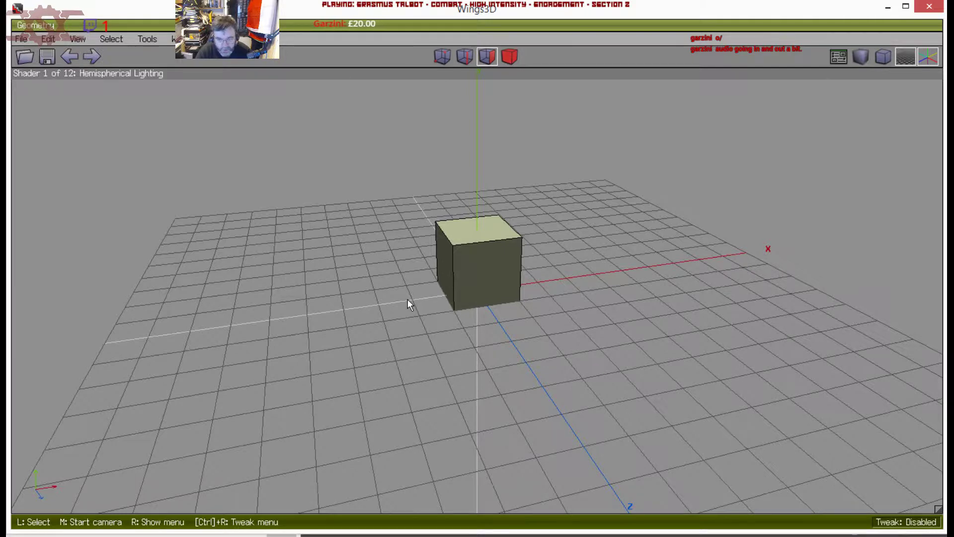
Examine the plain cube on the ground plane from several angles and distances, including the reset default view
{"action": "middle_click", "coordinate": [447, 309]}
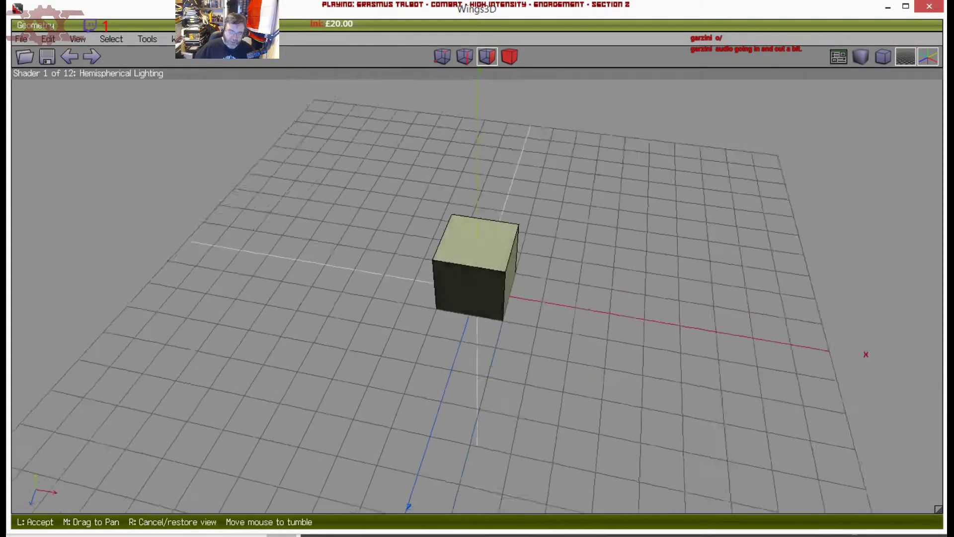
{"action": "scroll", "coordinate": [477, 268], "scroll_direction": "up", "scroll_amount": 3}
{"action": "scroll", "coordinate": [477, 268], "scroll_direction": "up", "scroll_amount": 5}
{"action": "scroll", "coordinate": [477, 268], "scroll_direction": "down", "scroll_amount": 10}
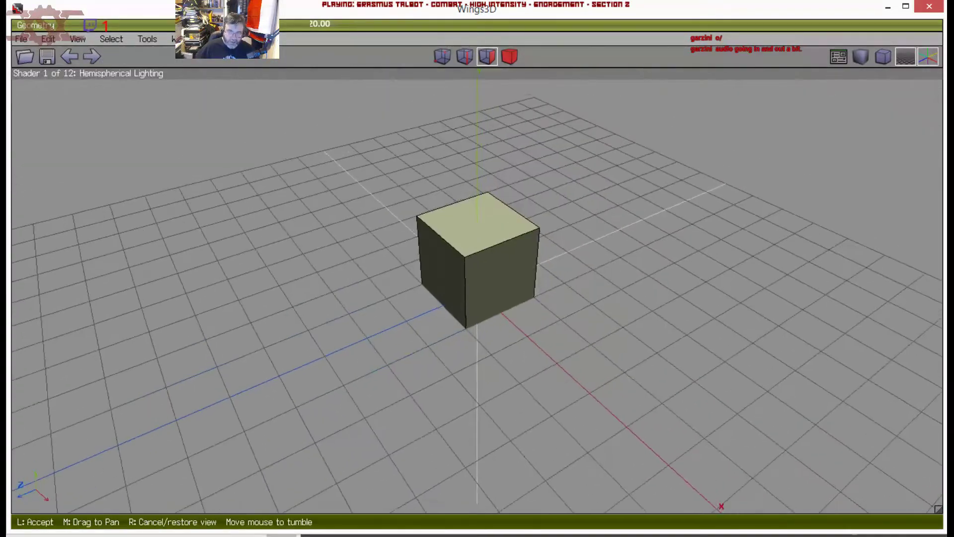
{"action": "left_click", "coordinate": [447, 320]}
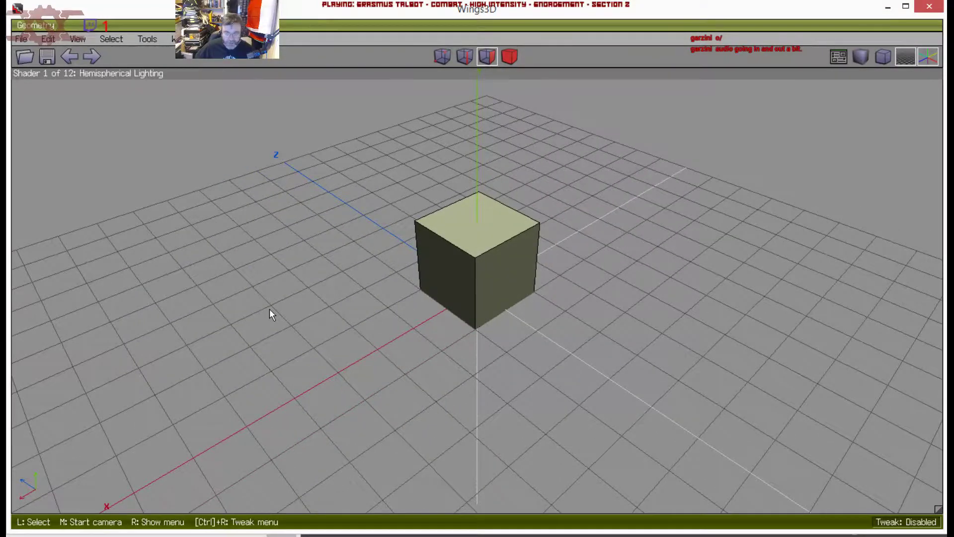
{"action": "key", "text": "r"}
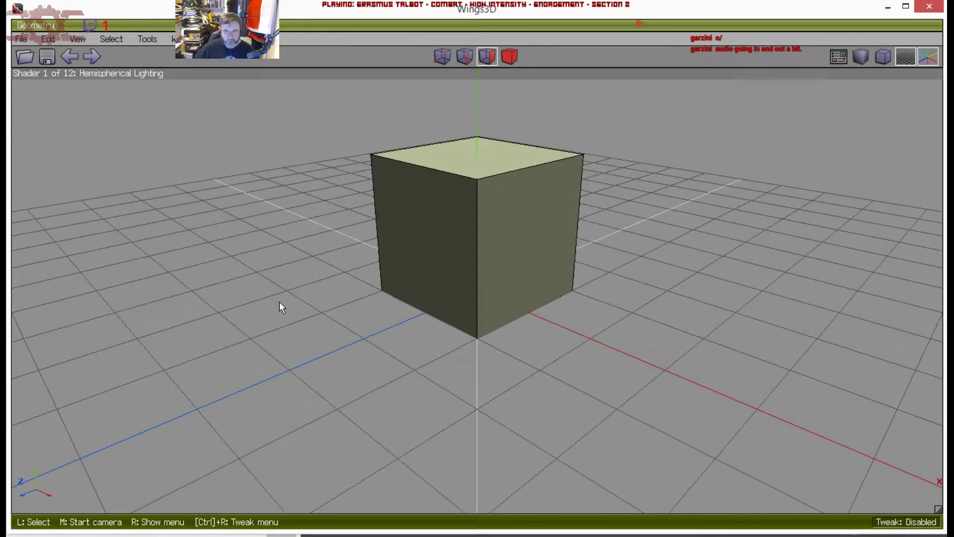
{"action": "scroll", "coordinate": [280, 302], "scroll_direction": "down", "scroll_amount": 2}
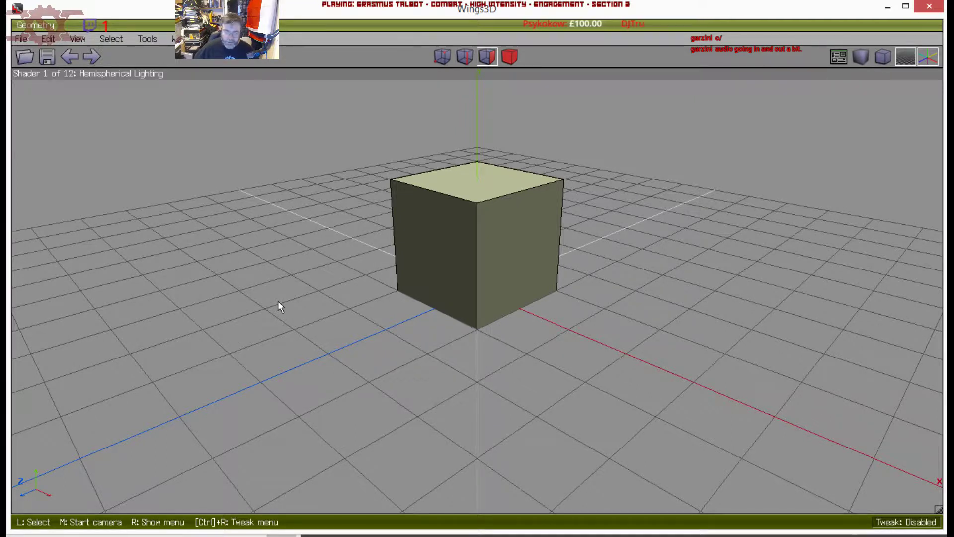
{"action": "scroll", "coordinate": [392, 288], "scroll_direction": "down", "scroll_amount": 2}
{"action": "middle_click", "coordinate": [389, 285]}
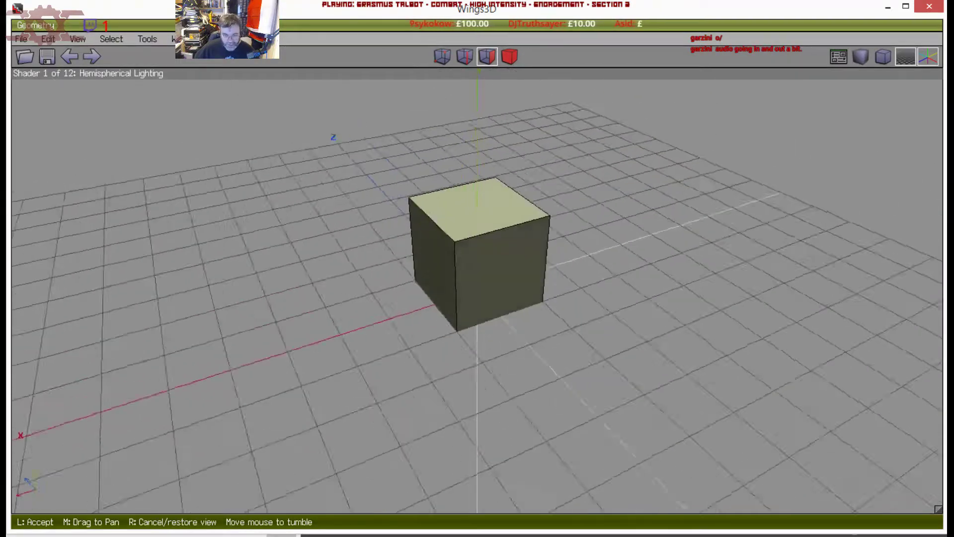
{"action": "right_click", "coordinate": [376, 294]}
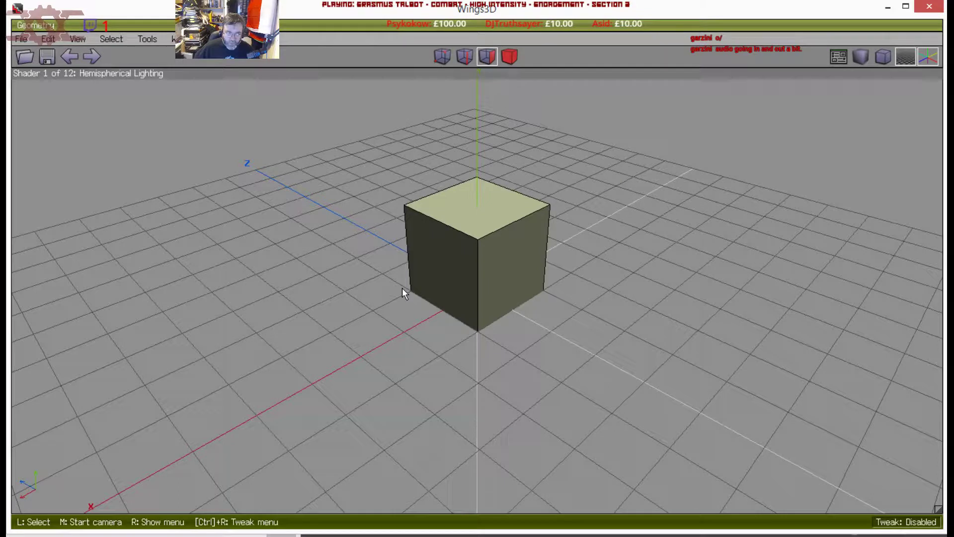
{"action": "left_click", "coordinate": [467, 207]}
{"action": "key", "text": "space"}
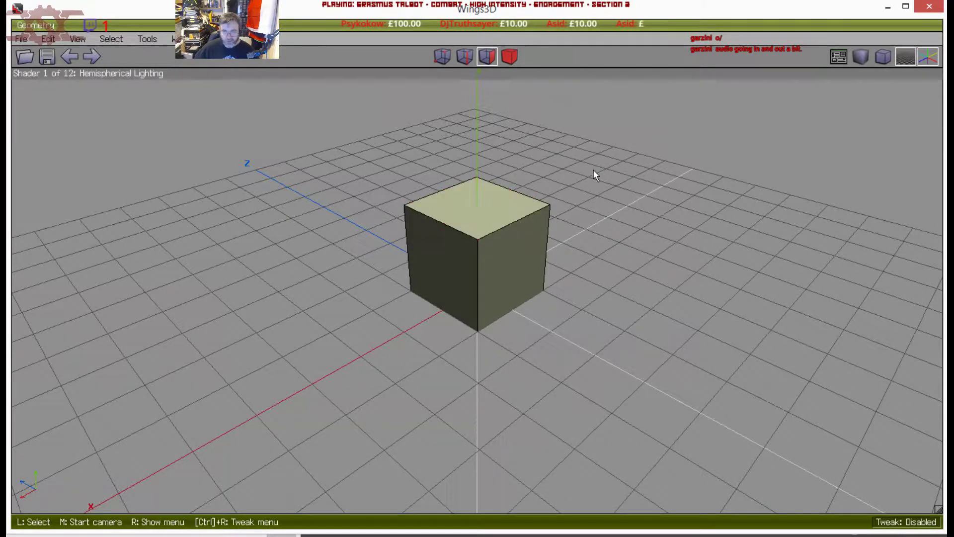
{"action": "middle_click", "coordinate": [593, 169]}
{"action": "left_click", "coordinate": [594, 170]}
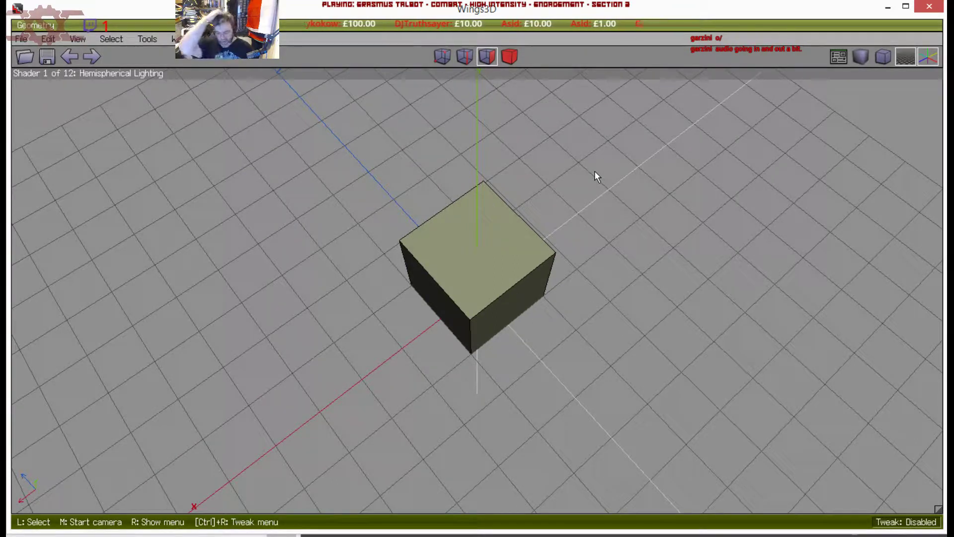
{"action": "middle_click", "coordinate": [547, 219]}
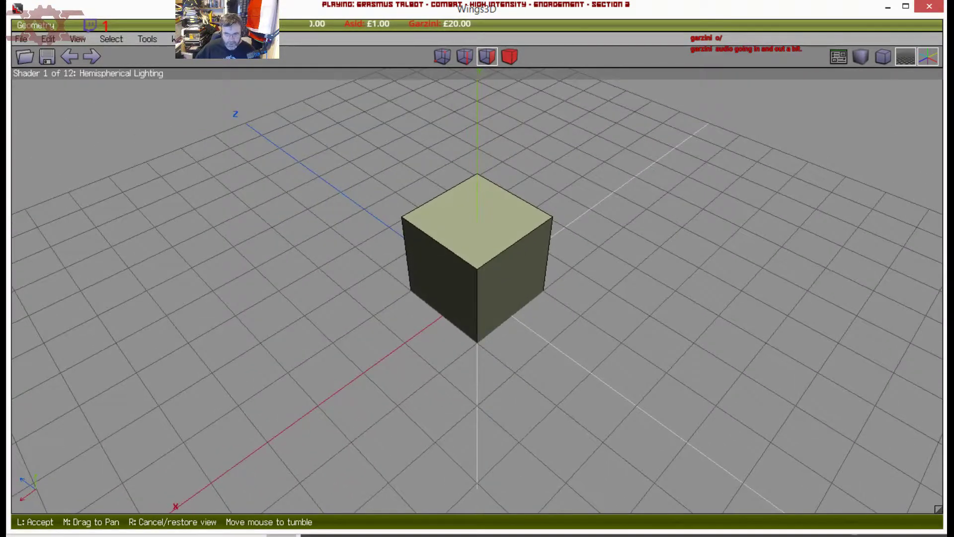
{"action": "left_click", "coordinate": [535, 220]}
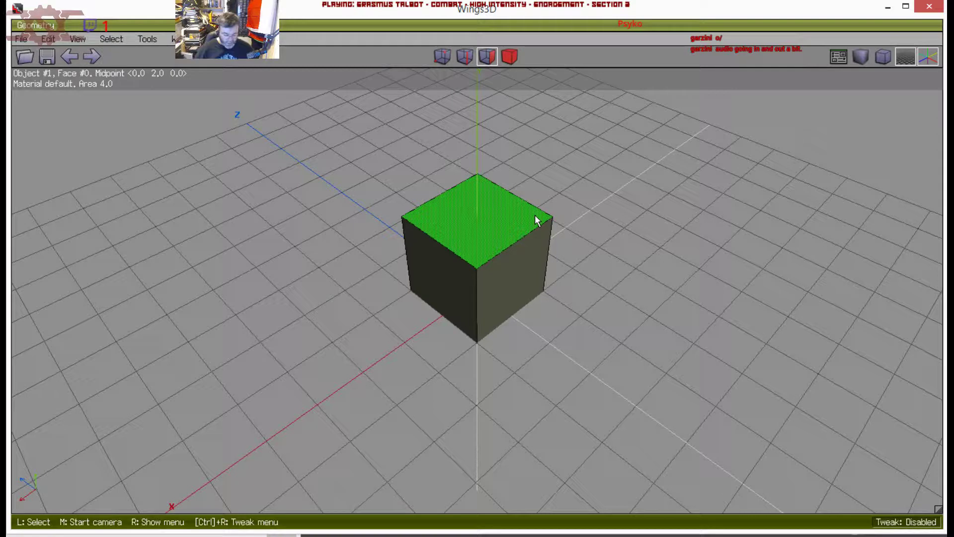
{"action": "middle_click", "coordinate": [613, 316]}
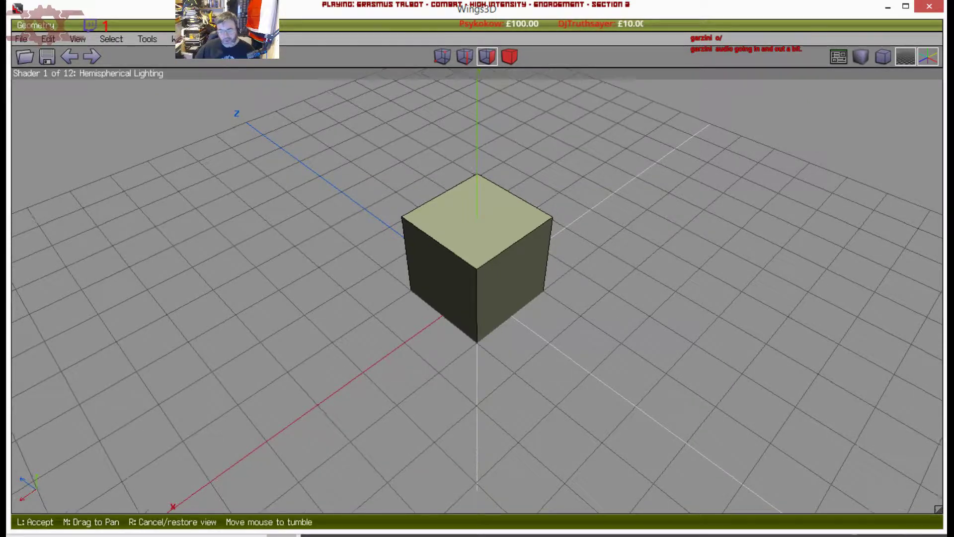
{"action": "left_click", "coordinate": [608, 287]}
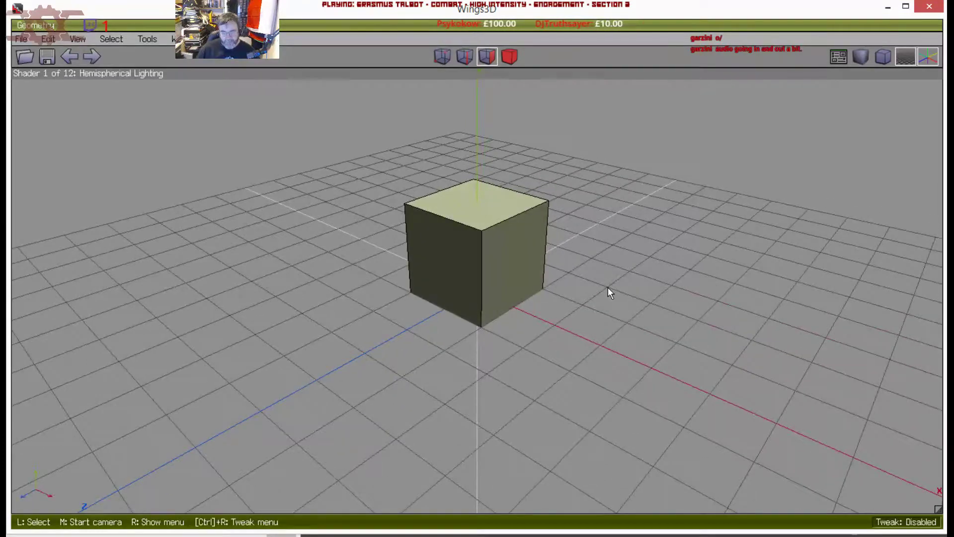
Select the cube's top and bottom faces together, and clear the selection
{"action": "left_click", "coordinate": [479, 198]}
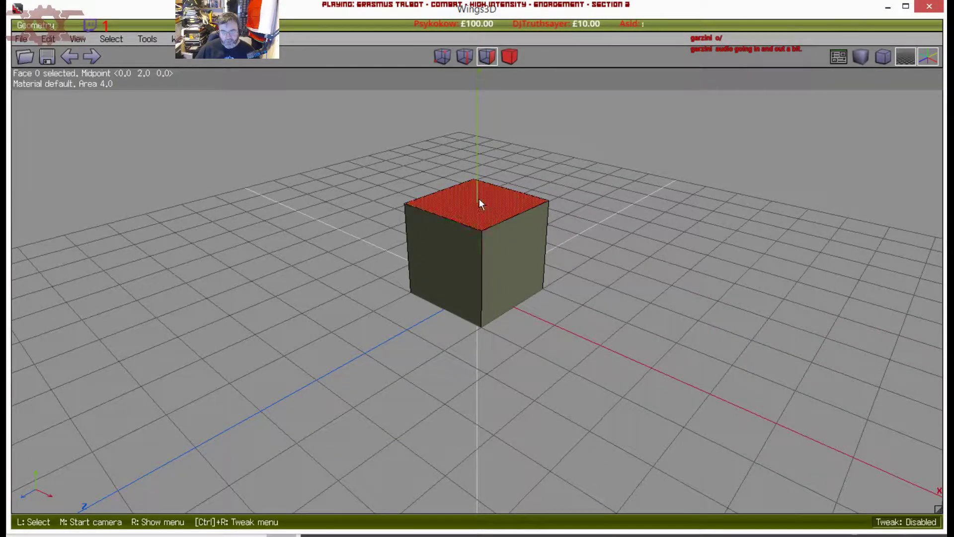
{"action": "middle_click", "coordinate": [466, 234]}
{"action": "left_click", "coordinate": [466, 235]}
{"action": "left_click", "coordinate": [469, 257]}
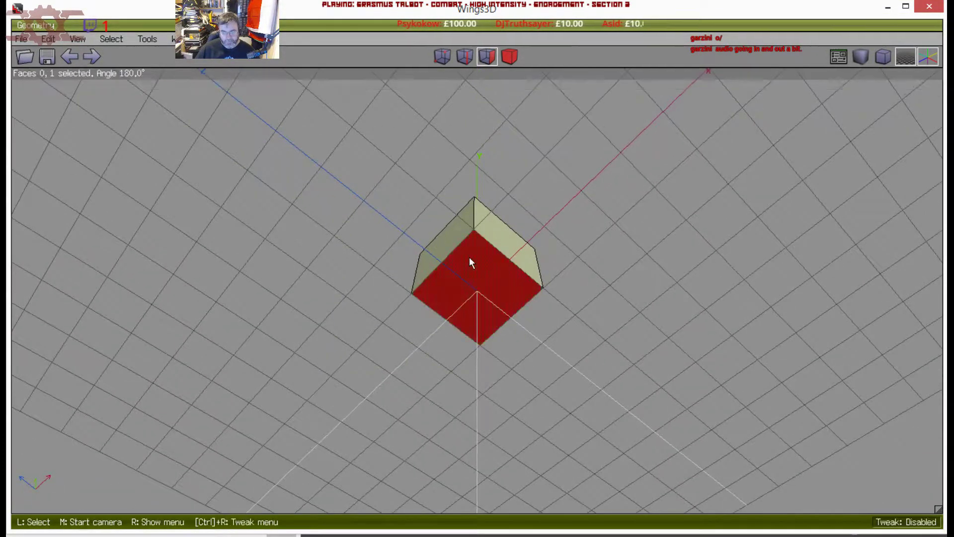
{"action": "right_click", "coordinate": [552, 195]}
{"action": "left_click", "coordinate": [747, 297]}
{"action": "key", "text": "space"}
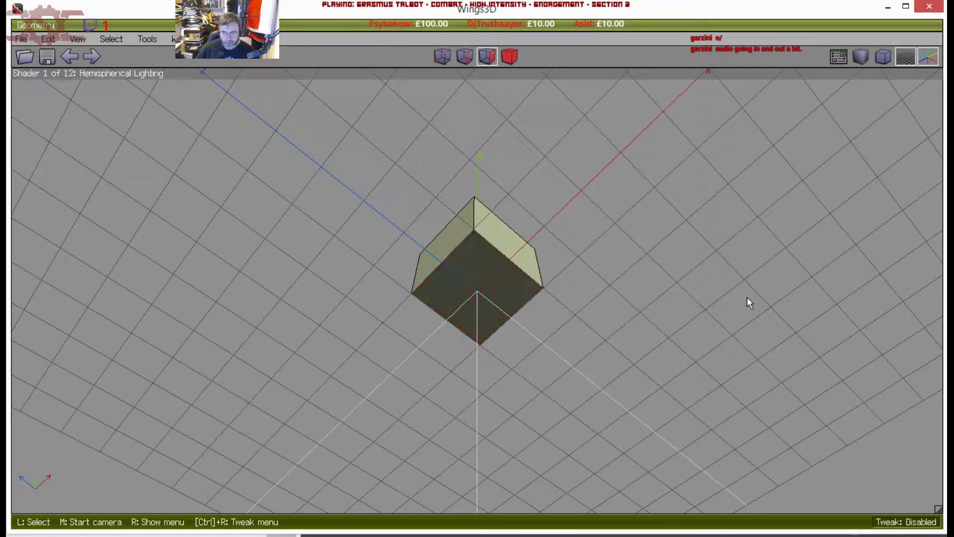
{"action": "middle_click", "coordinate": [625, 261]}
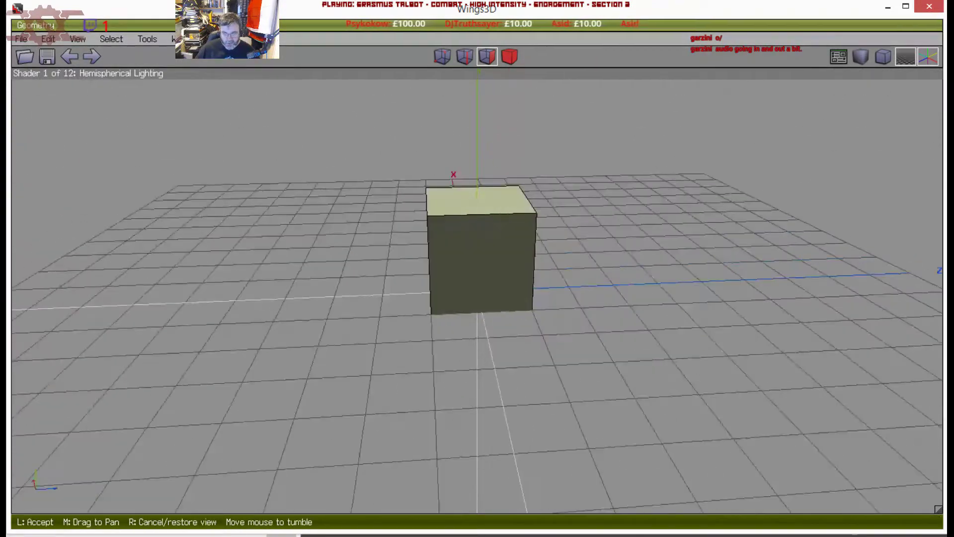
Select the whole cube in body selection mode and delete it
{"action": "left_click", "coordinate": [622, 256]}
{"action": "left_click", "coordinate": [509, 56]}
{"action": "left_click", "coordinate": [467, 249]}
{"action": "key", "text": "Delete"}
Create a cylinder with 32 sections, using the cylinder's option settings
{"action": "right_click", "coordinate": [463, 254]}
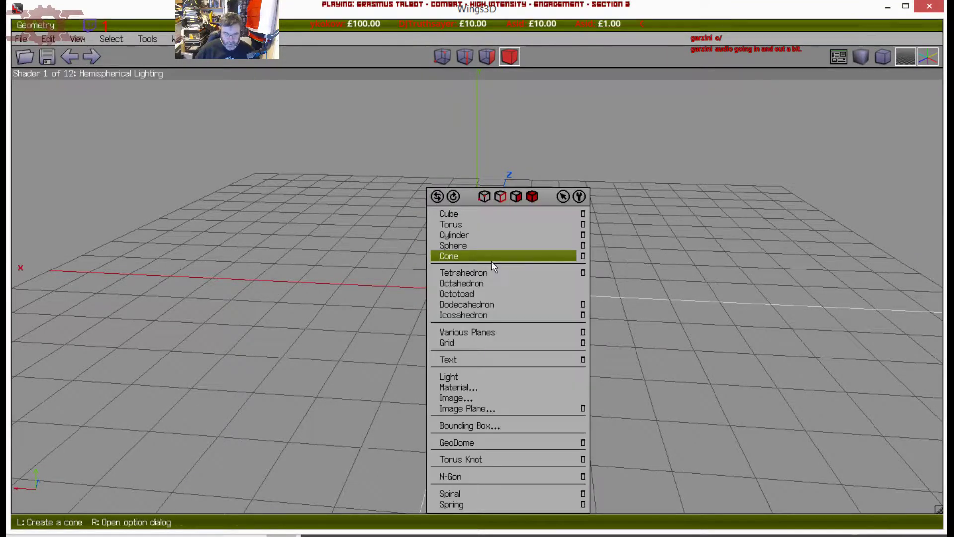
{"action": "left_click", "coordinate": [583, 235]}
{"action": "type", "text": "32"}
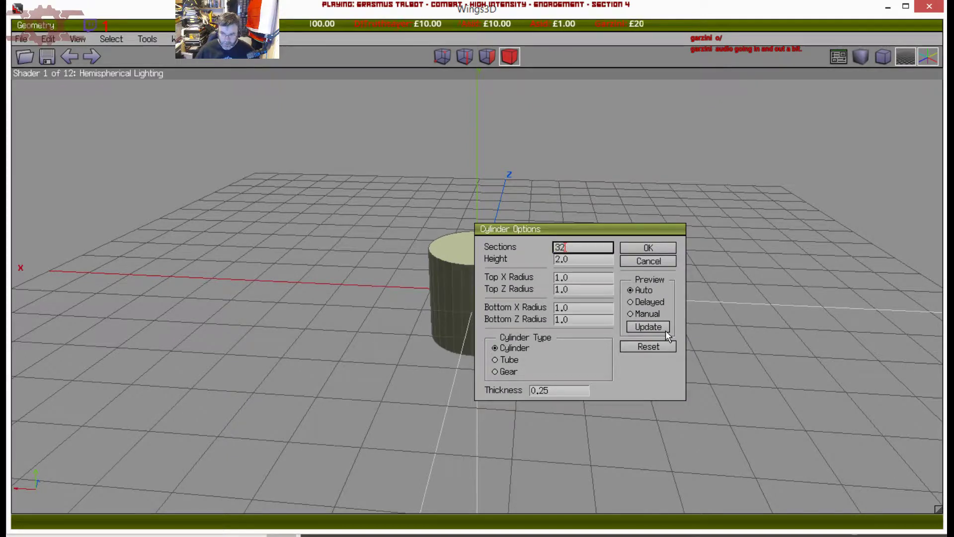
{"action": "left_click", "coordinate": [648, 247]}
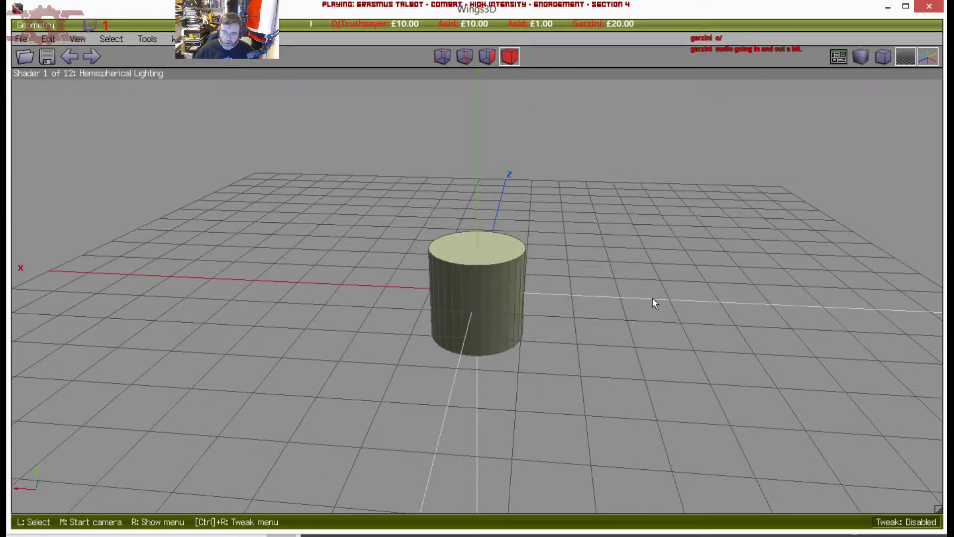
Switch to orthographic projection, view the cylinder straight along the Z axis, and select the whole body
{"action": "key", "text": "x"}
{"action": "left_click", "coordinate": [882, 57]}
{"action": "middle_click", "coordinate": [587, 220]}
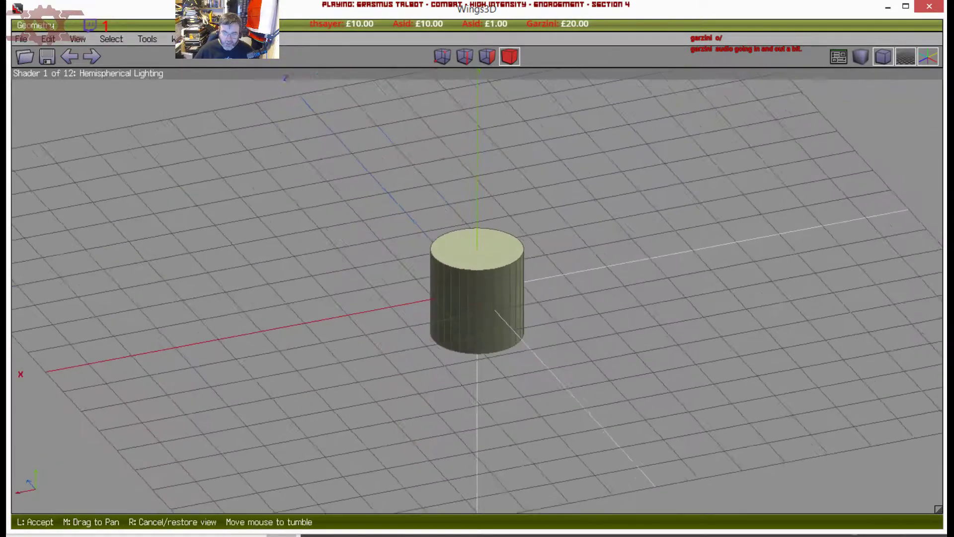
{"action": "left_click", "coordinate": [588, 233]}
{"action": "scroll", "coordinate": [588, 233], "scroll_direction": "down", "scroll_amount": 5}
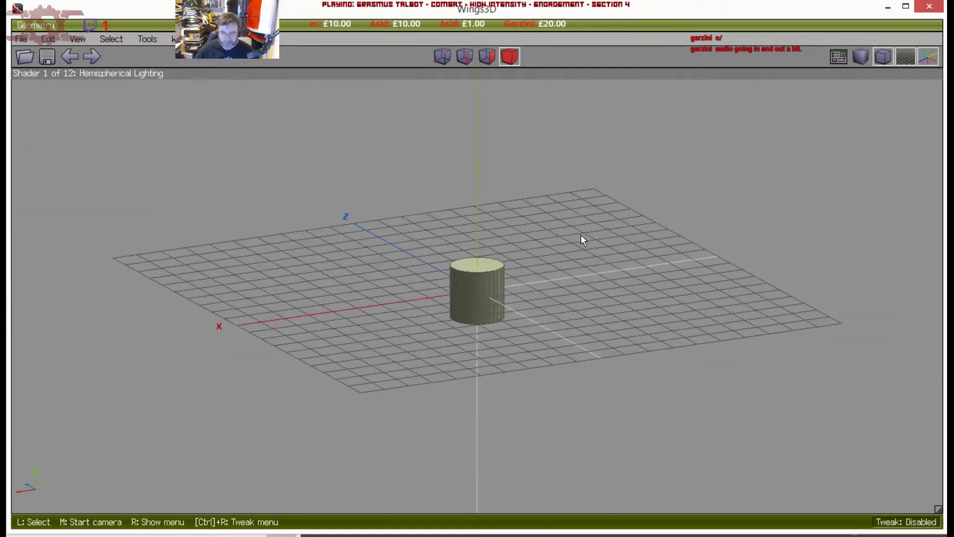
{"action": "key", "text": "x"}
{"action": "key", "text": "z"}
{"action": "scroll", "coordinate": [552, 256], "scroll_direction": "up", "scroll_amount": 3}
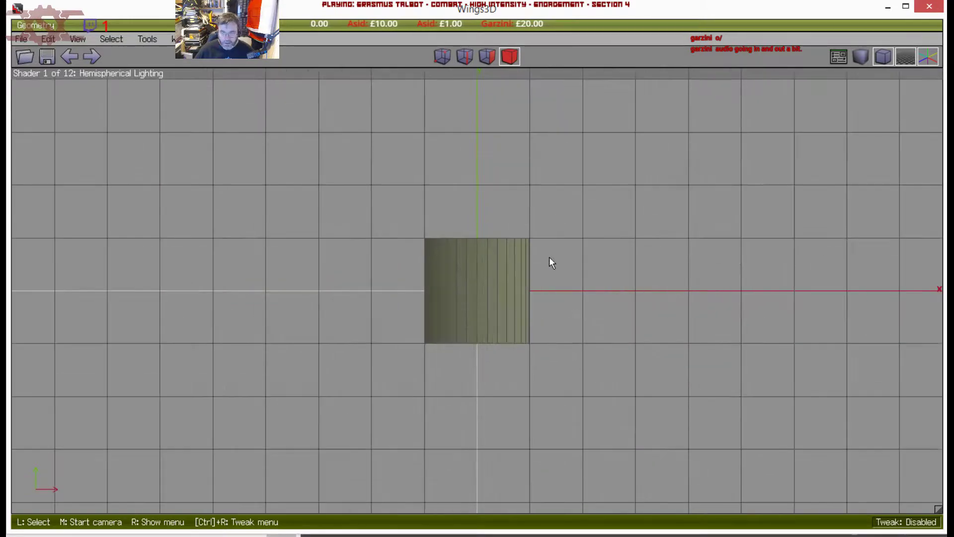
{"action": "left_click", "coordinate": [513, 275]}
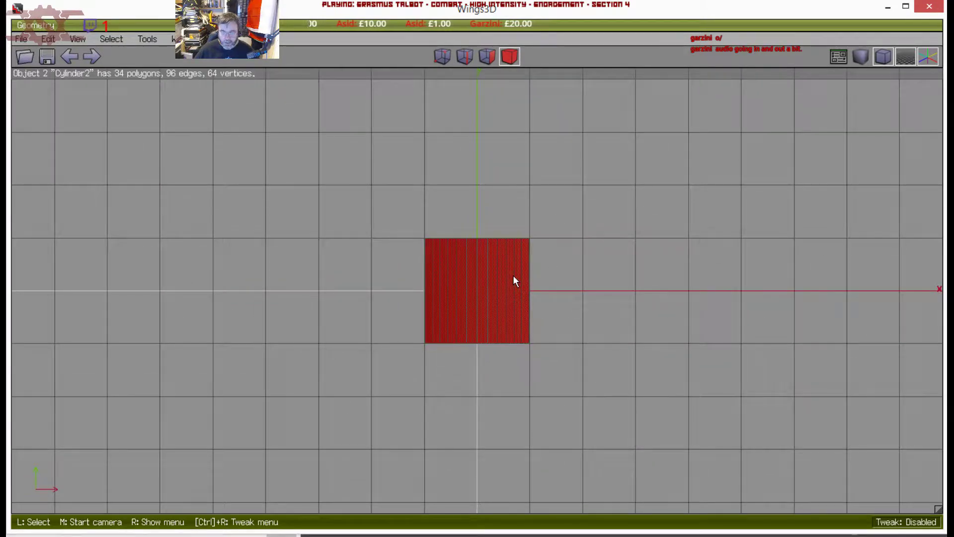
Start opening an existing model file, discarding the unsaved changes to the current scene
{"action": "left_click", "coordinate": [21, 39]}
{"action": "left_click", "coordinate": [40, 63]}
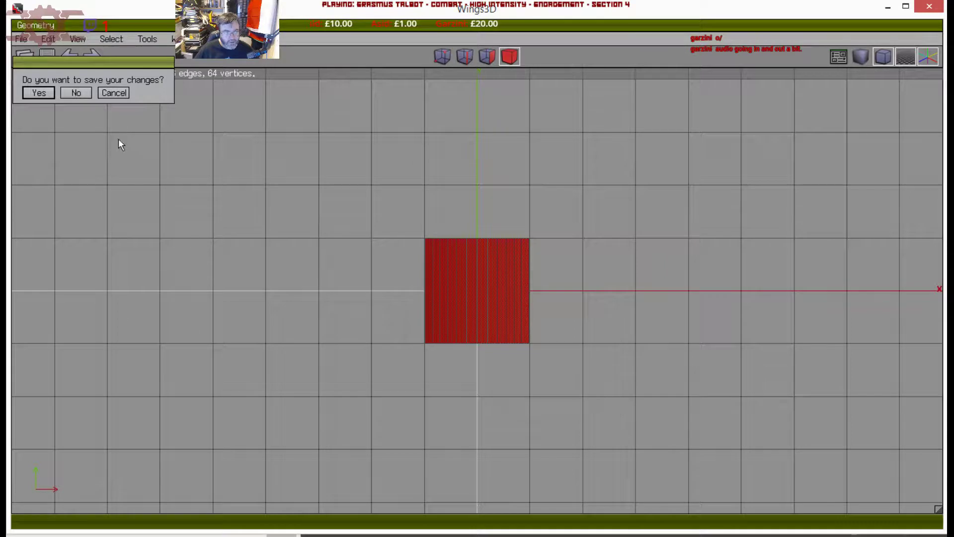
{"action": "left_click", "coordinate": [74, 93]}
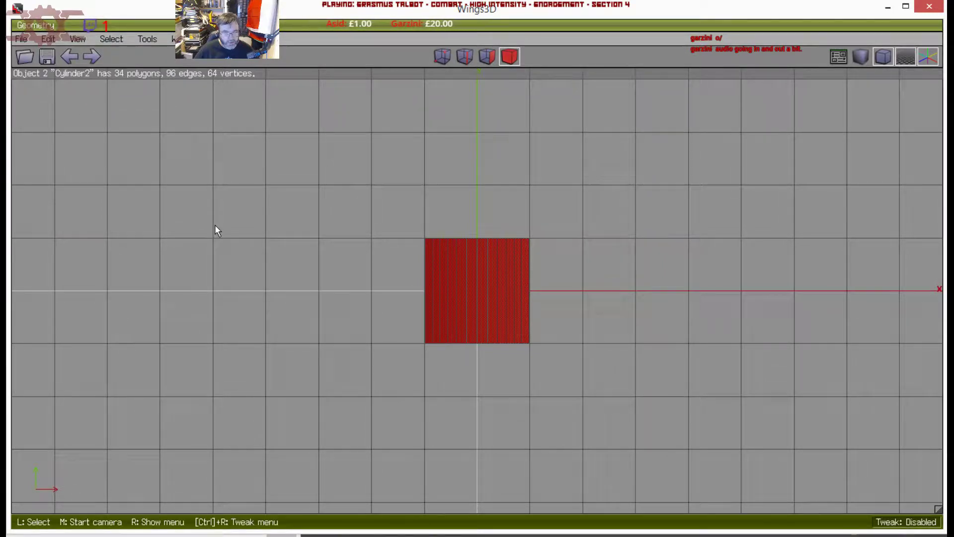
{"action": "left_click_drag", "start_coordinate": [58, 275], "coordinate": [54, 366]}
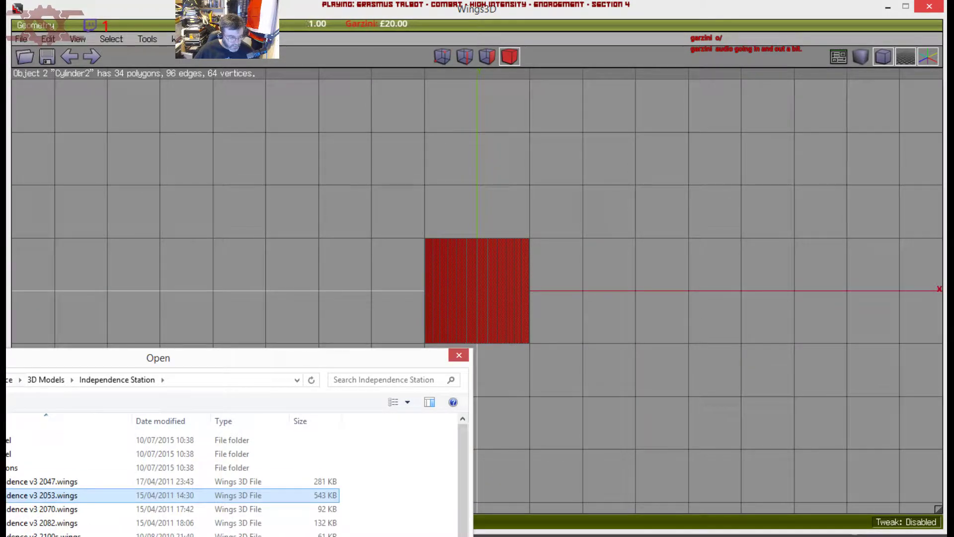
Browse through 0 Area 42, 0 Multimedia, 0 Design and 3D Models to the [0] My Models folder
{"action": "left_click", "coordinate": [9, 380]}
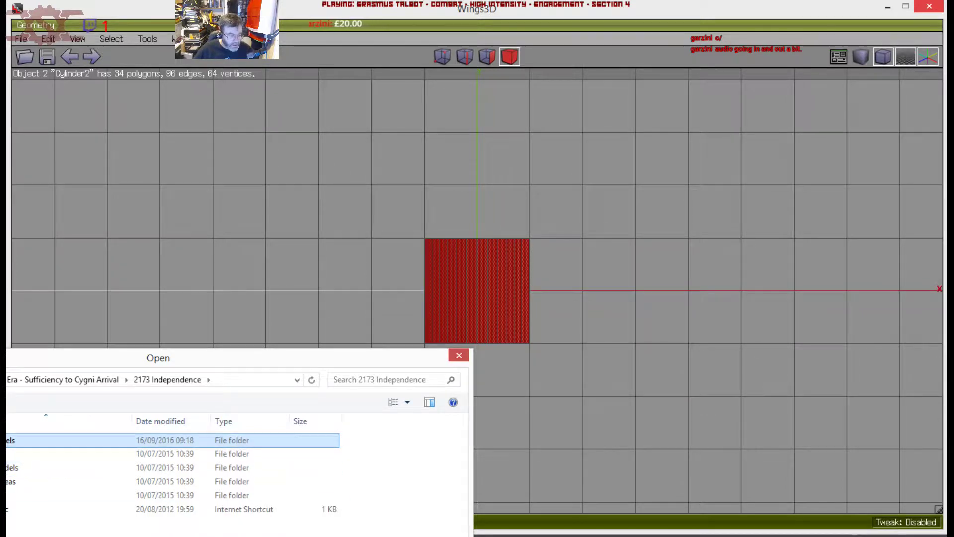
{"action": "left_click", "coordinate": [7, 453]}
{"action": "double_click", "coordinate": [7, 454]}
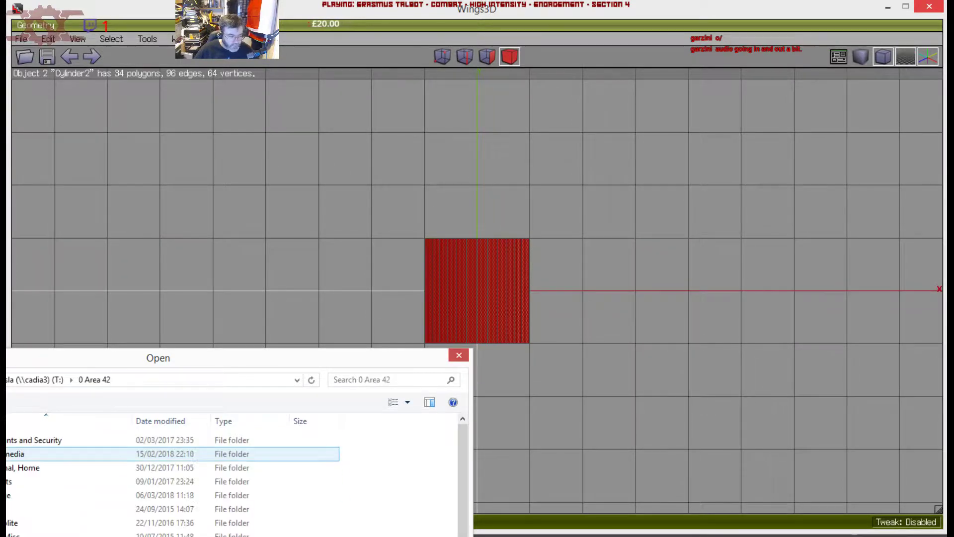
{"action": "double_click", "coordinate": [7, 454]}
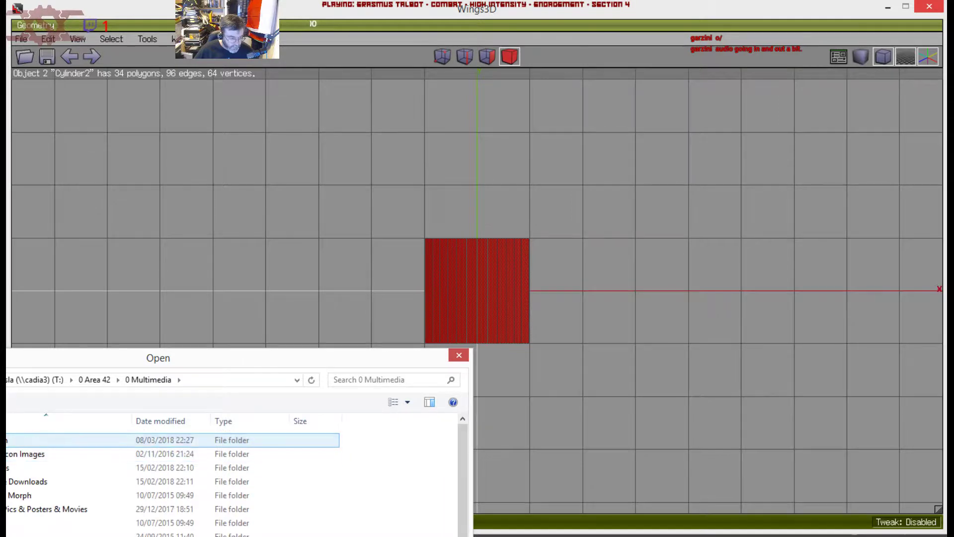
{"action": "double_click", "coordinate": [7, 440]}
{"action": "left_click", "coordinate": [7, 453]}
{"action": "double_click", "coordinate": [7, 454]}
{"action": "double_click", "coordinate": [7, 440]}
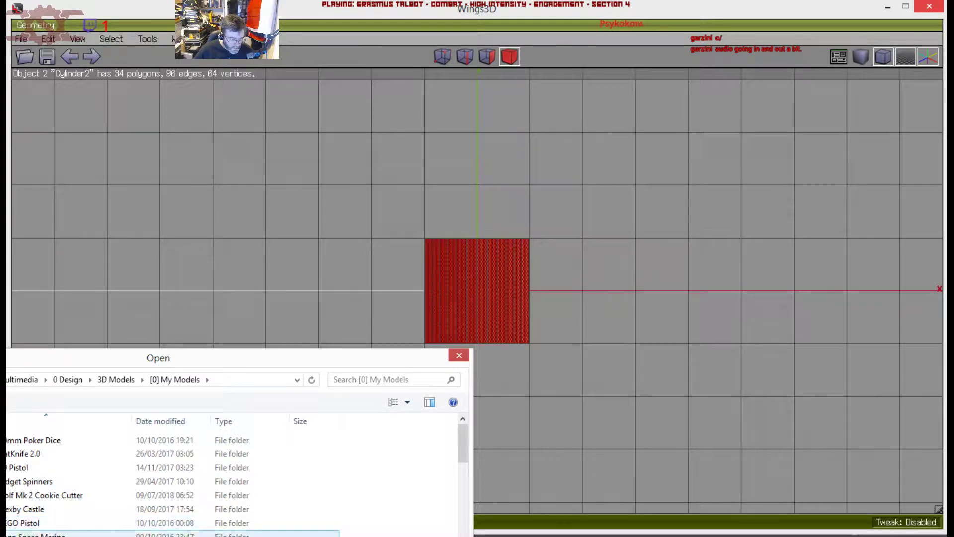
Open lego_saber.wings from the LEGO Saber folder inside [3DP] Lightsabers
{"action": "double_click", "coordinate": [40, 535]}
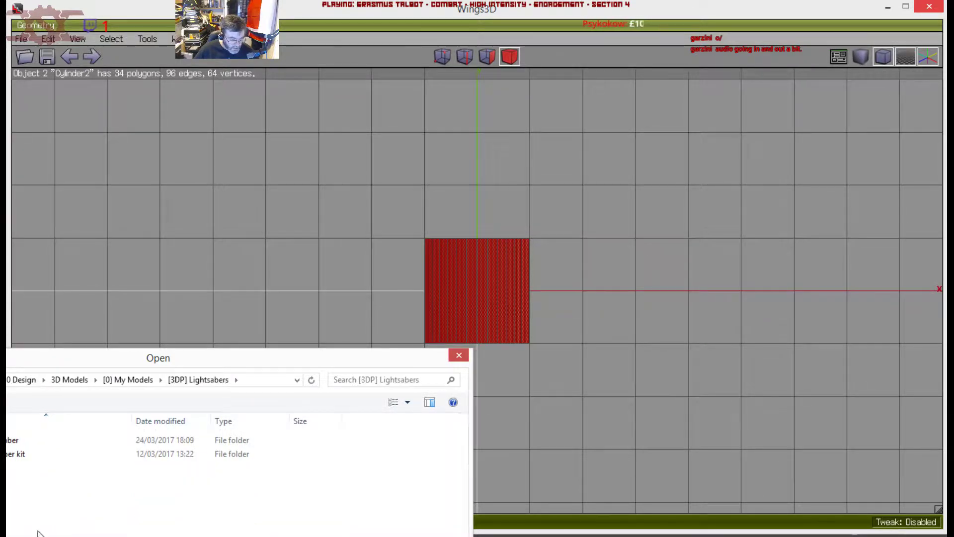
{"action": "double_click", "coordinate": [7, 441]}
{"action": "double_click", "coordinate": [15, 440]}
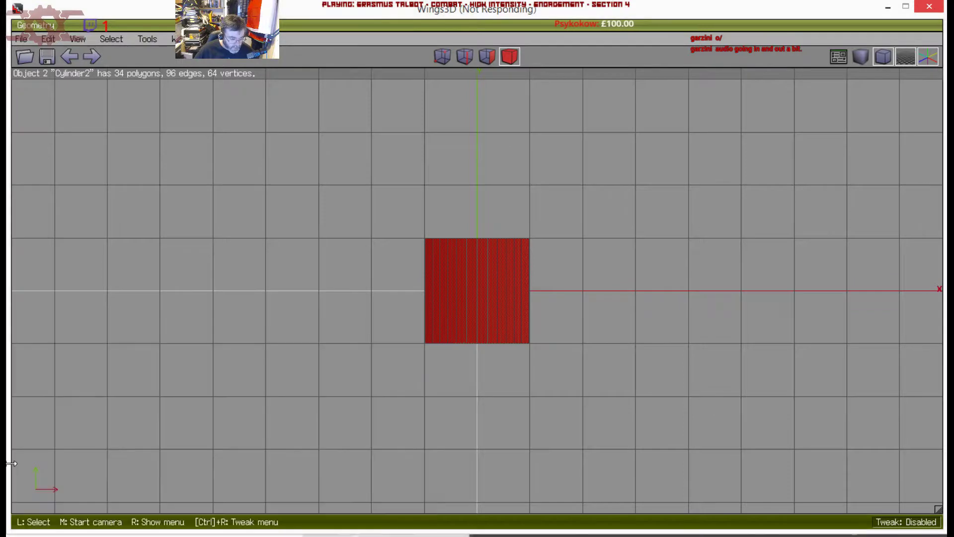
Display the lightsaber hilt as a shaded solid instead of a wireframe
{"action": "scroll", "coordinate": [217, 431], "scroll_direction": "down", "scroll_amount": 5}
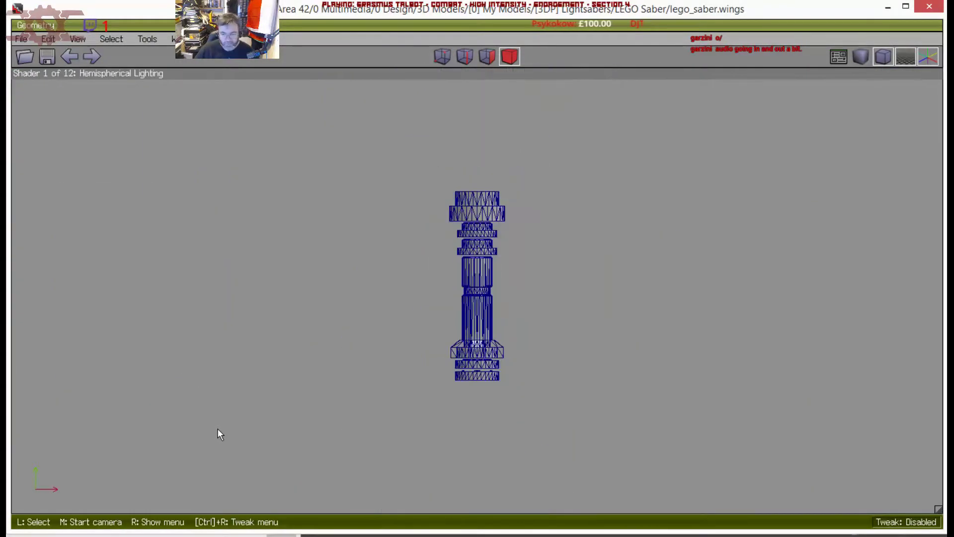
{"action": "middle_click", "coordinate": [213, 428]}
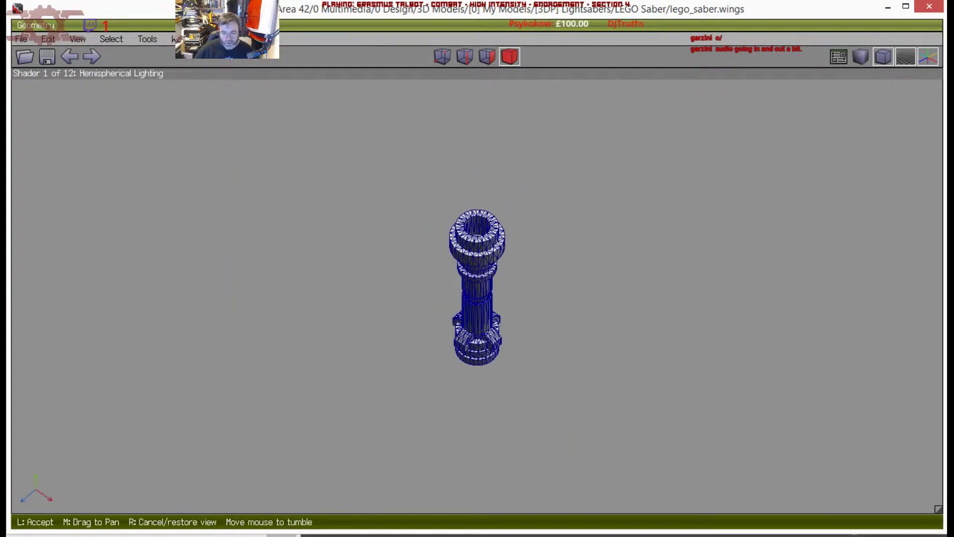
{"action": "left_click", "coordinate": [313, 166]}
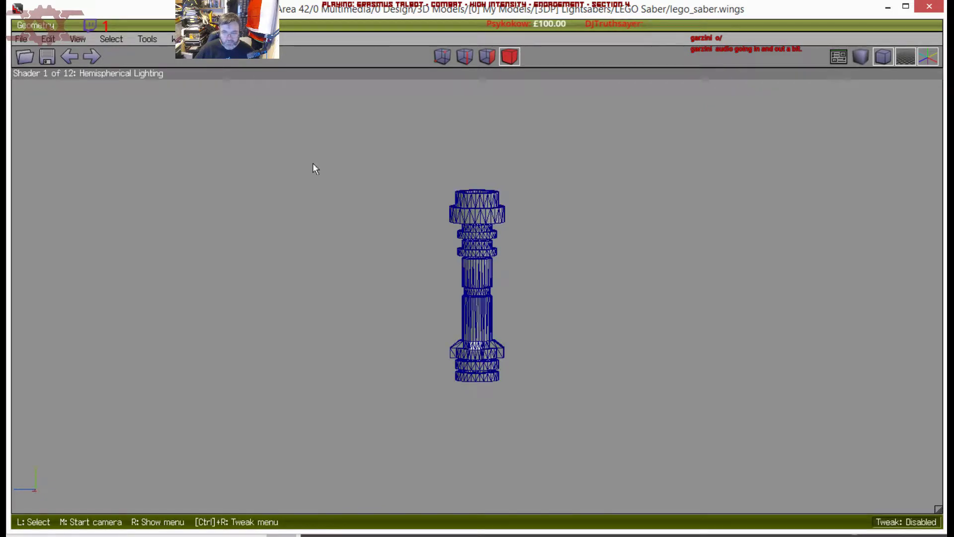
{"action": "left_click", "coordinate": [860, 56]}
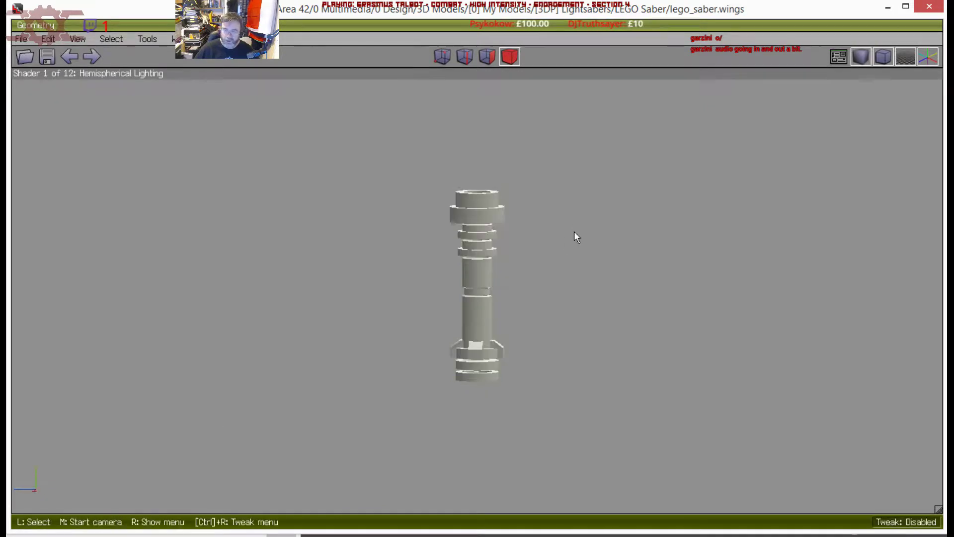
Examine the shaded lightsaber hilt near and far from its open end, its side and its base
{"action": "scroll", "coordinate": [538, 269], "scroll_direction": "up", "scroll_amount": 4}
{"action": "middle_click", "coordinate": [538, 267]}
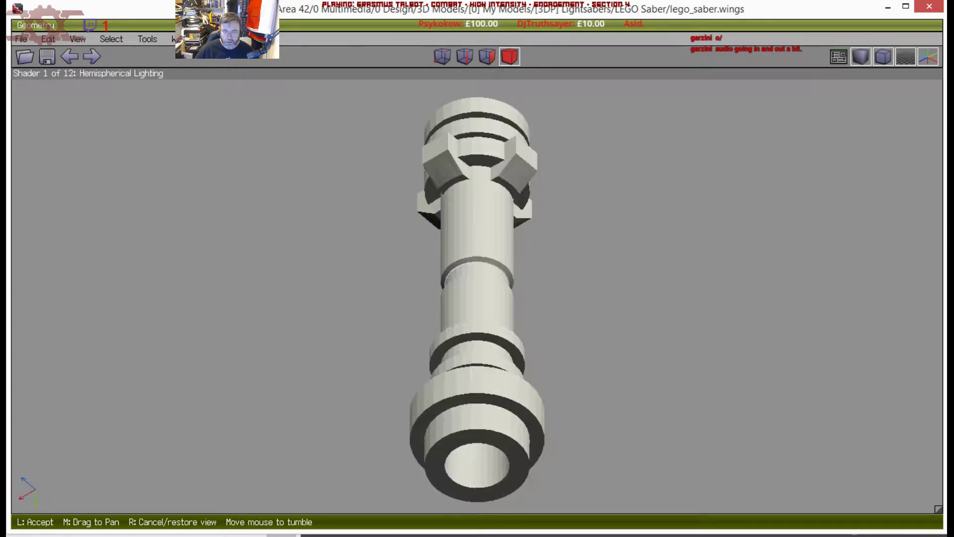
{"action": "left_click", "coordinate": [502, 292]}
{"action": "middle_click", "coordinate": [503, 293]}
{"action": "scroll", "coordinate": [502, 294], "scroll_direction": "down", "scroll_amount": 5}
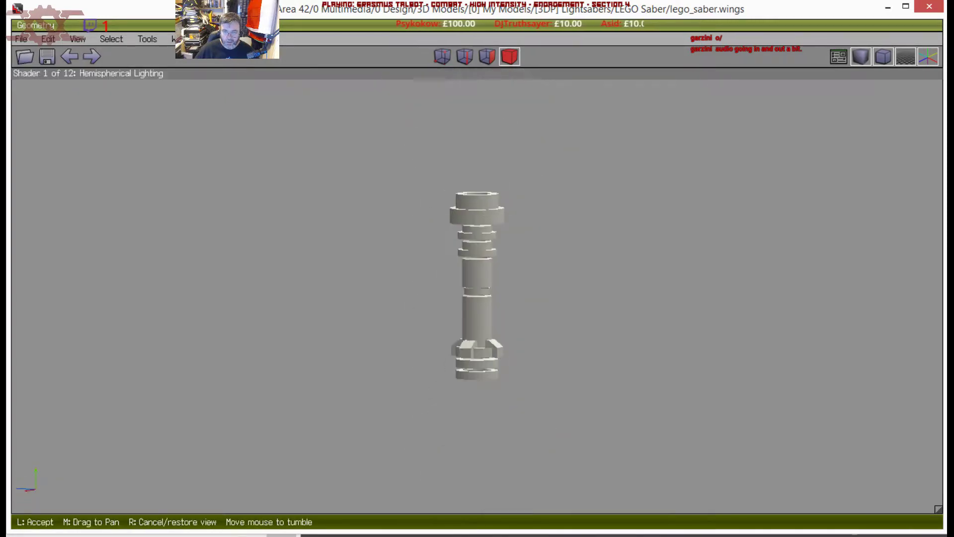
{"action": "left_click", "coordinate": [650, 144]}
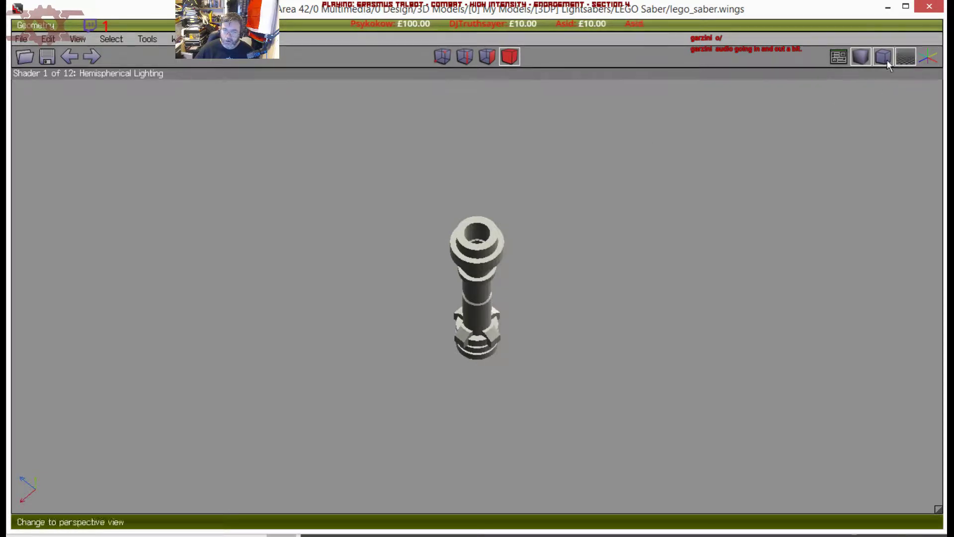
{"action": "middle_click", "coordinate": [592, 245]}
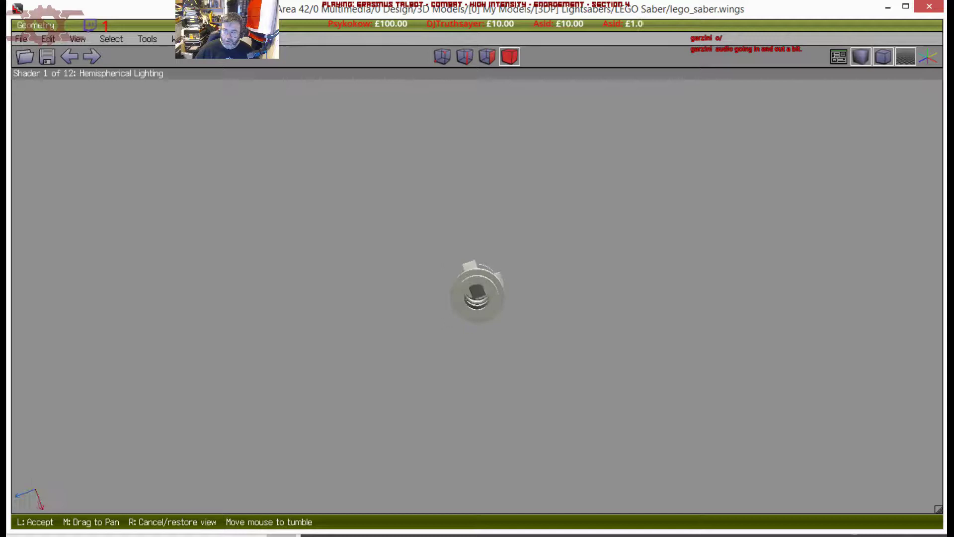
{"action": "scroll", "coordinate": [477, 293], "scroll_direction": "up", "scroll_amount": 8}
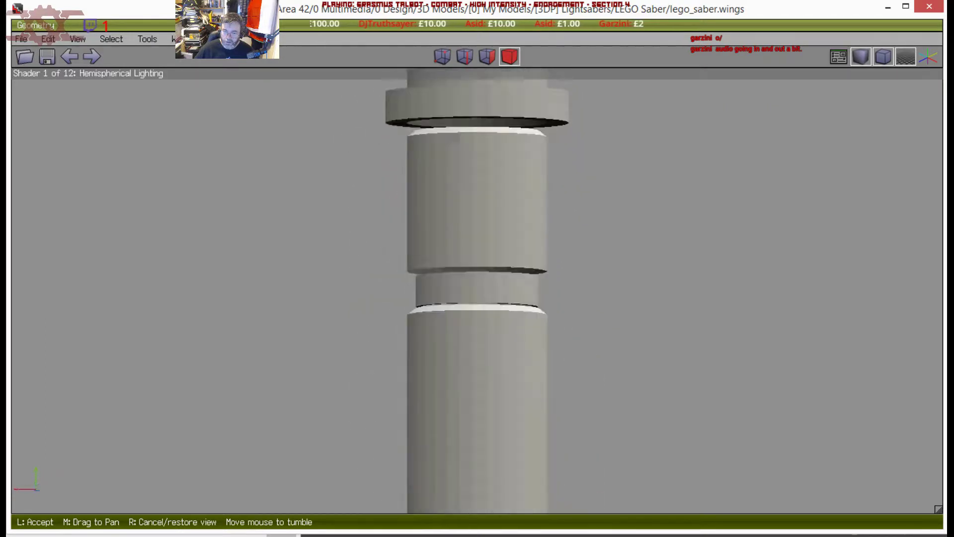
{"action": "scroll", "coordinate": [477, 294], "scroll_direction": "down", "scroll_amount": 5}
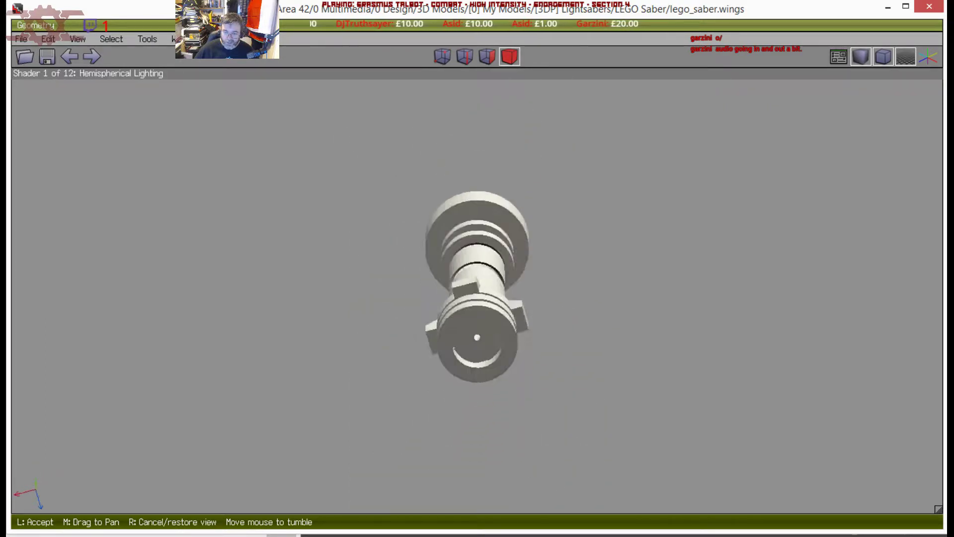
{"action": "left_click", "coordinate": [594, 251]}
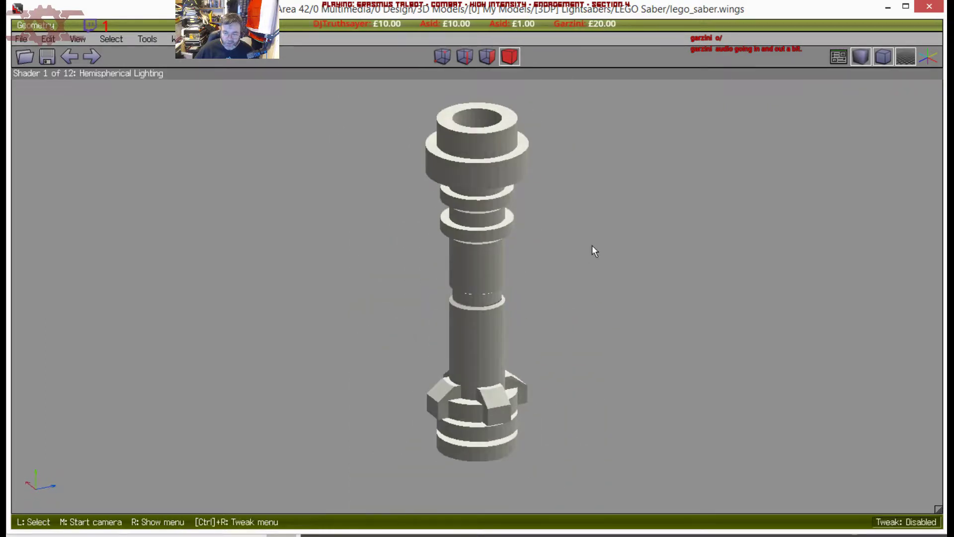
Select the hilt's bottom ring as a whole body and inspect it from below
{"action": "key", "text": "space"}
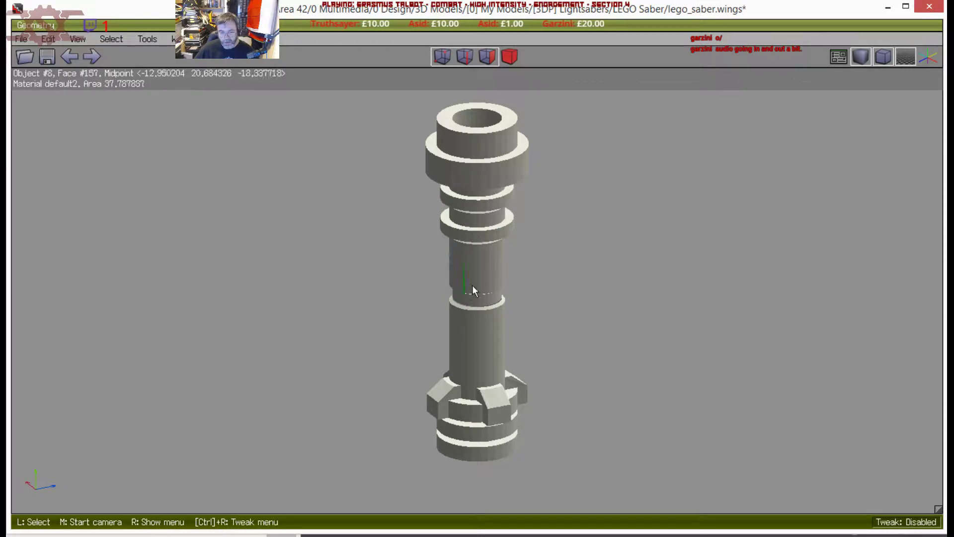
{"action": "key", "text": "x"}
{"action": "middle_click", "coordinate": [498, 388]}
{"action": "left_click", "coordinate": [507, 333]}
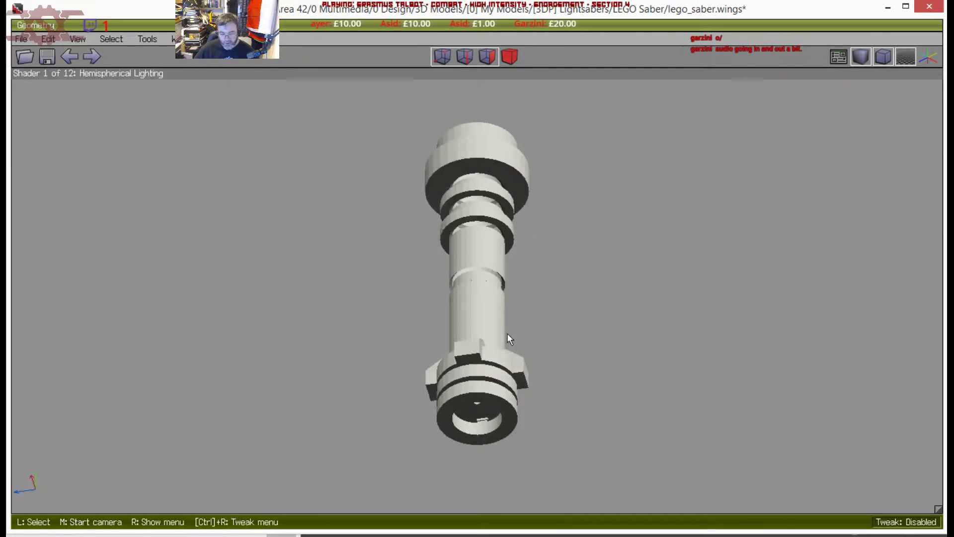
{"action": "left_click", "coordinate": [511, 62]}
{"action": "left_click", "coordinate": [478, 423]}
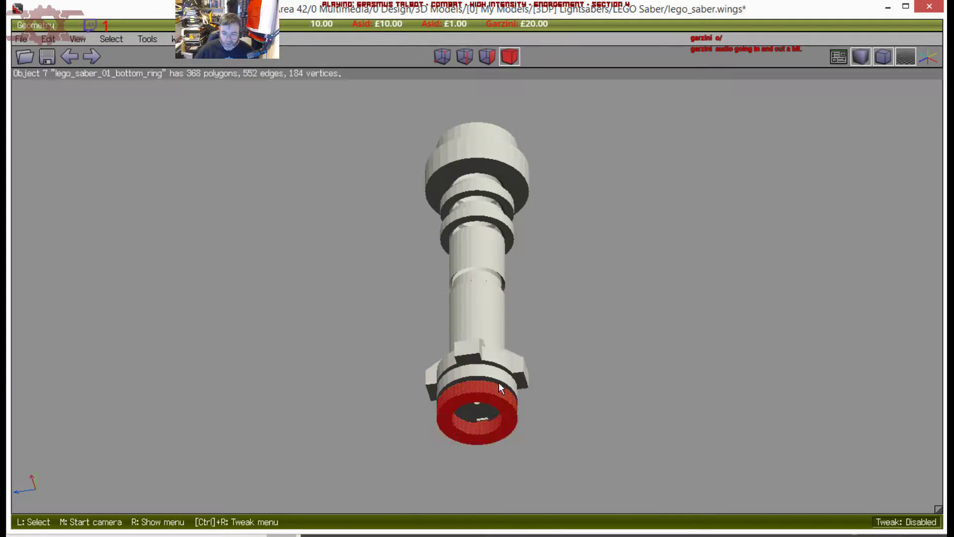
{"action": "middle_click", "coordinate": [478, 422]}
{"action": "scroll", "coordinate": [478, 422], "scroll_direction": "up", "scroll_amount": 2}
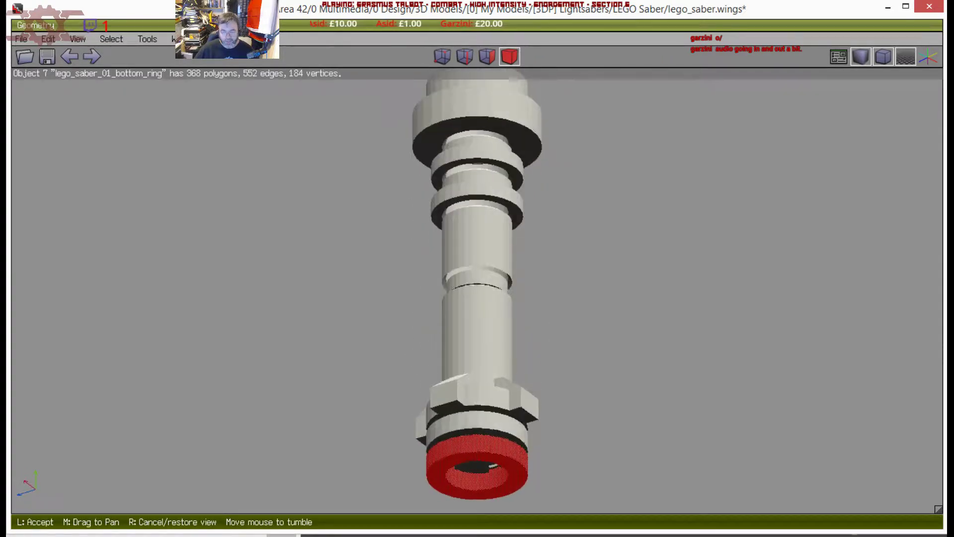
{"action": "left_click", "coordinate": [534, 414]}
Select the bottom plate inside the ring, inspect it from underneath, and clear the selection
{"action": "left_click", "coordinate": [491, 470]}
{"action": "middle_click", "coordinate": [490, 429]}
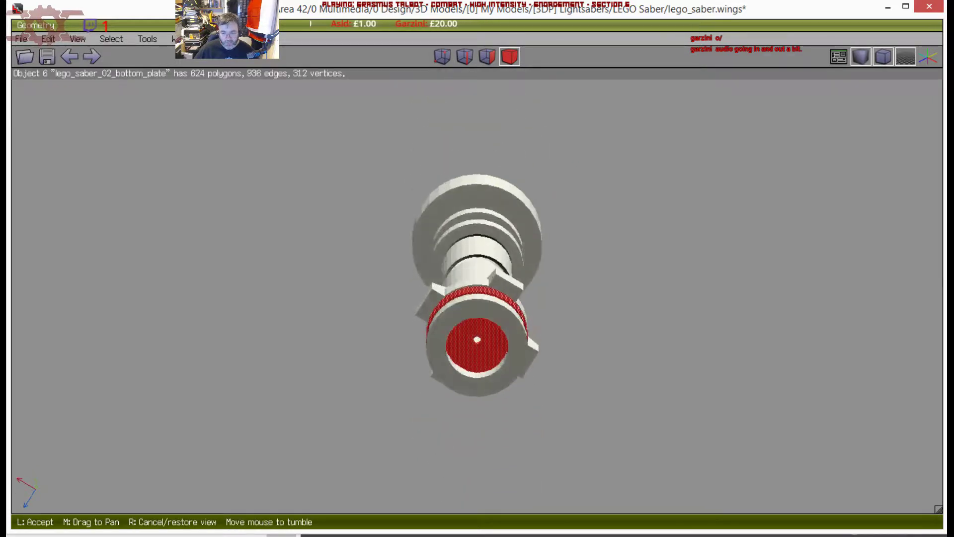
{"action": "left_click", "coordinate": [479, 421]}
{"action": "key", "text": "space"}
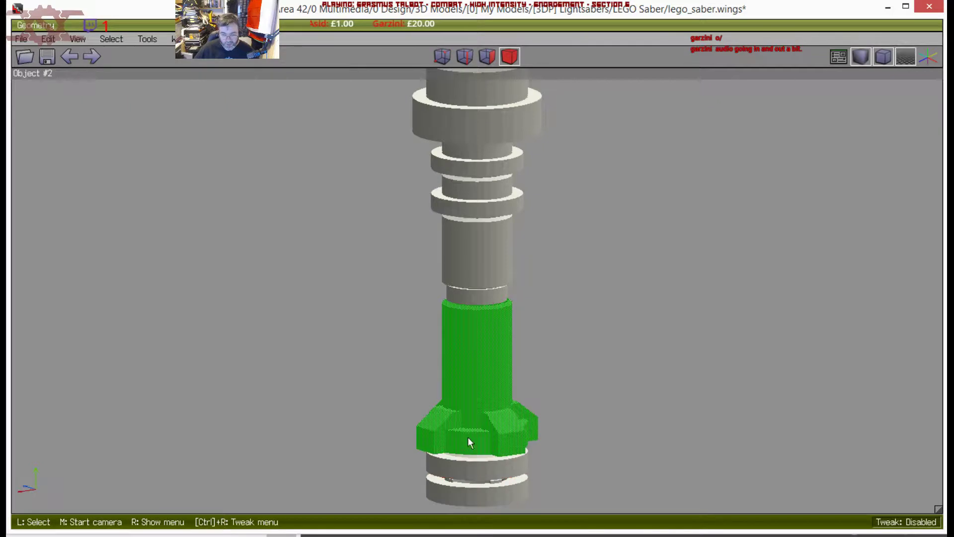
Select the finned handle body above the bottom plate and inspect it from below
{"action": "left_click", "coordinate": [463, 434]}
{"action": "middle_click", "coordinate": [463, 435]}
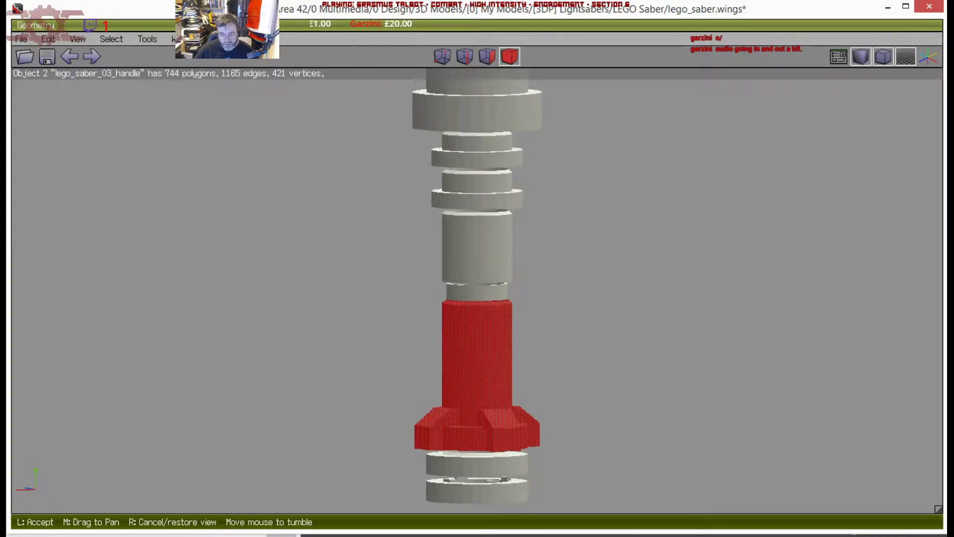
{"action": "left_click", "coordinate": [512, 400]}
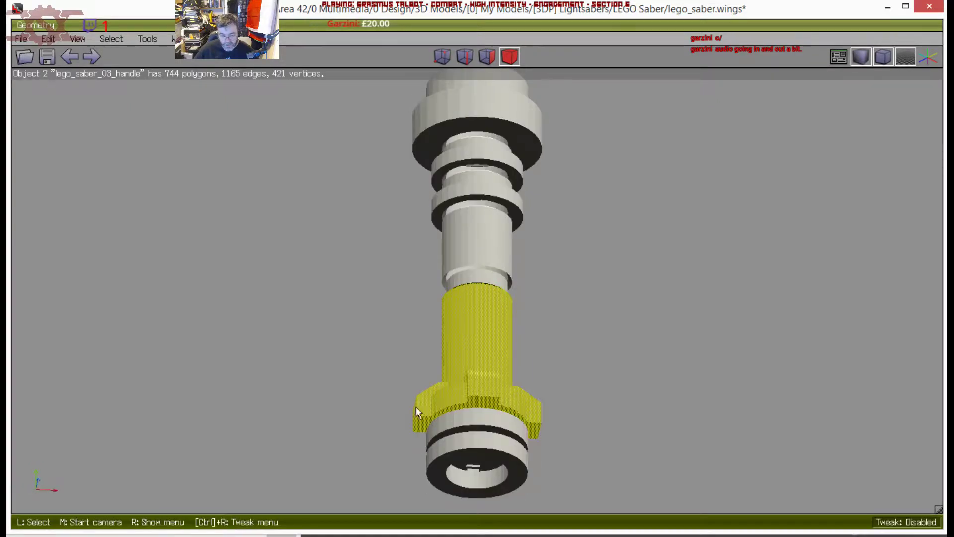
Clear the handle selection and inspect the whole lightsaber hilt from above and from the side
{"action": "middle_click", "coordinate": [550, 329]}
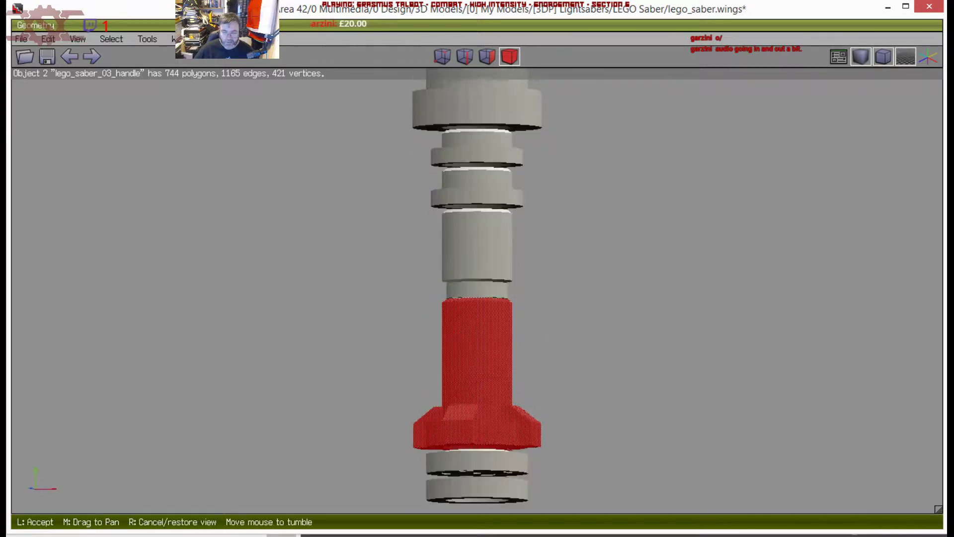
{"action": "left_click", "coordinate": [549, 329]}
{"action": "left_click", "coordinate": [493, 336]}
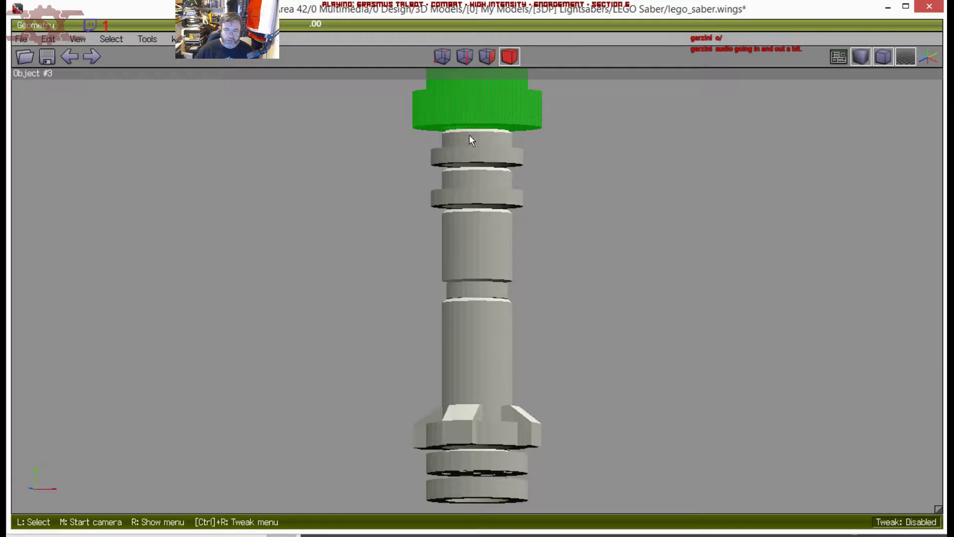
{"action": "middle_click", "coordinate": [518, 252]}
{"action": "left_click", "coordinate": [518, 252]}
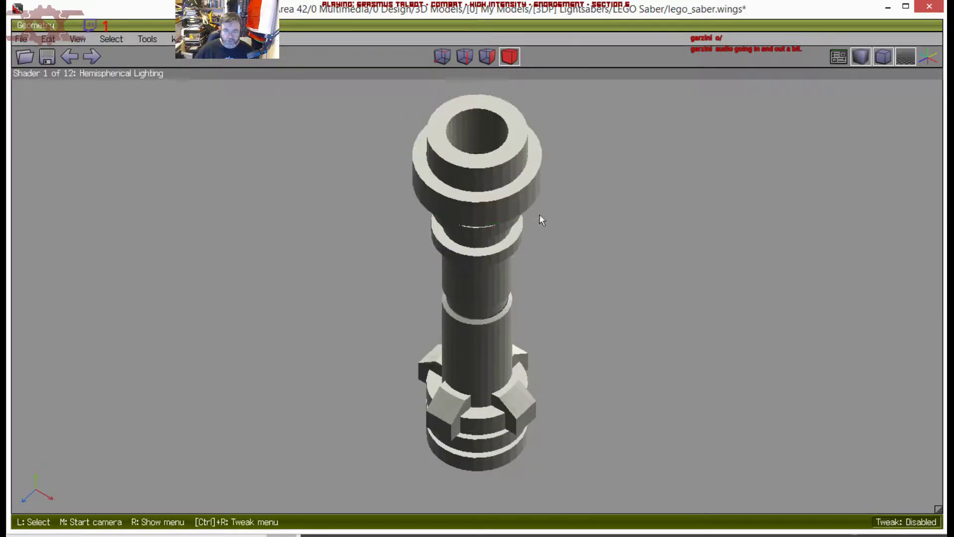
{"action": "middle_click", "coordinate": [573, 299]}
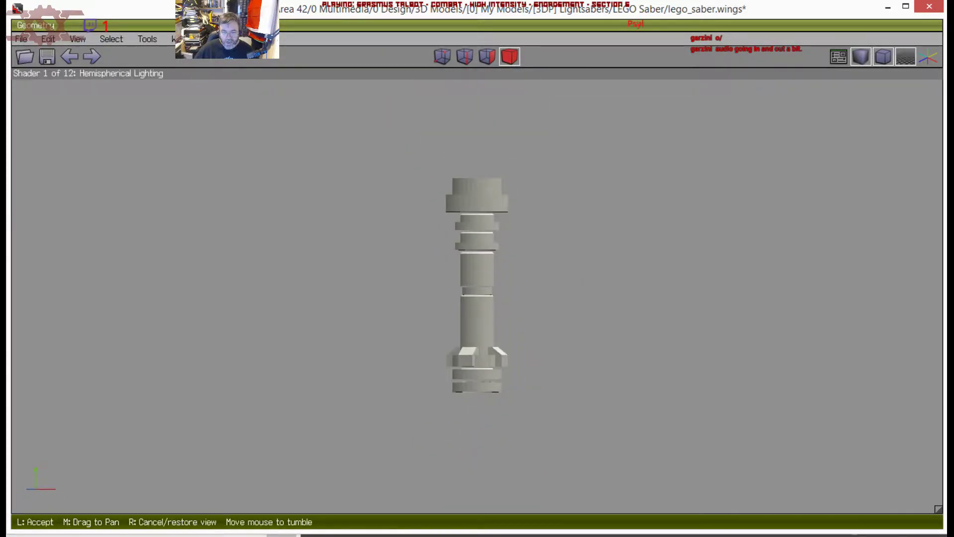
{"action": "left_click", "coordinate": [523, 145]}
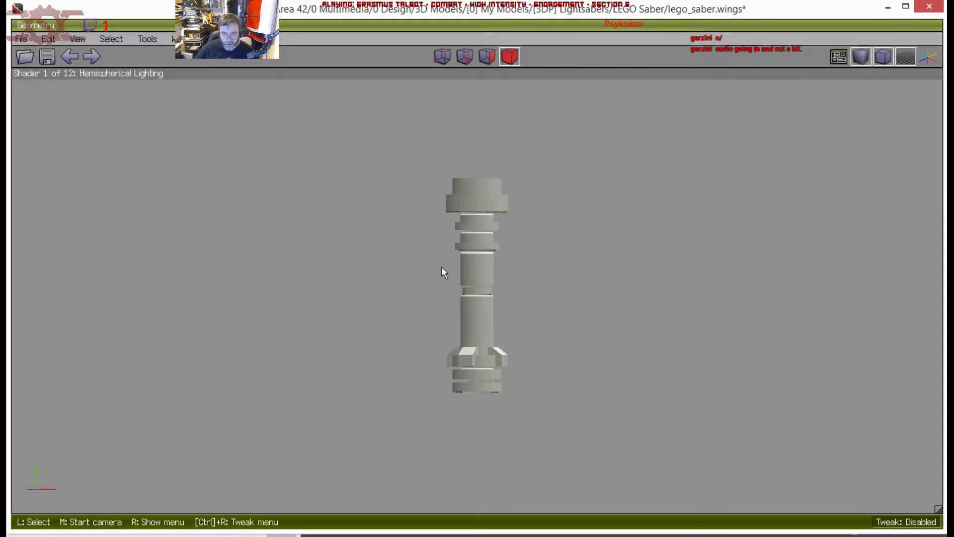
Select the emitter body at the hilt's open end and review the available import file formats
{"action": "left_click", "coordinate": [478, 206]}
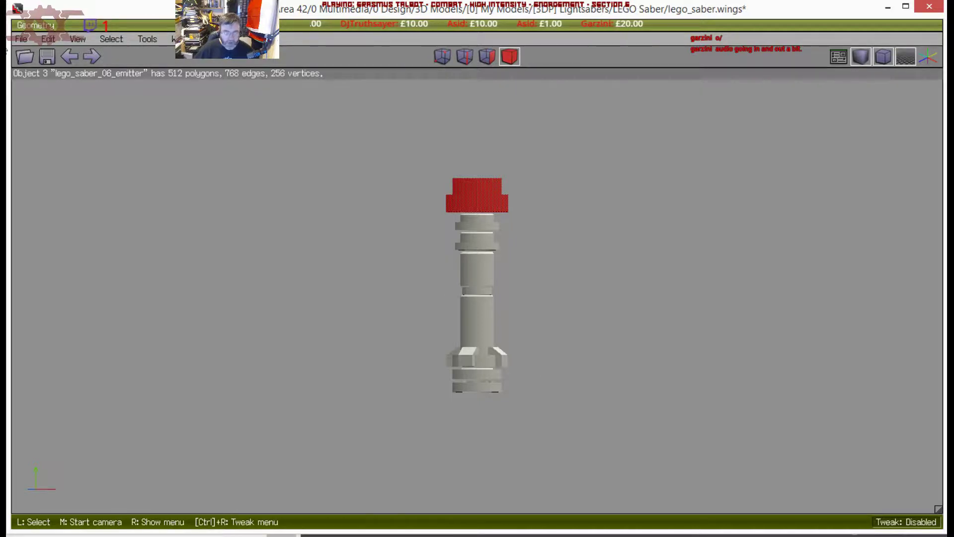
{"action": "left_click", "coordinate": [21, 39]}
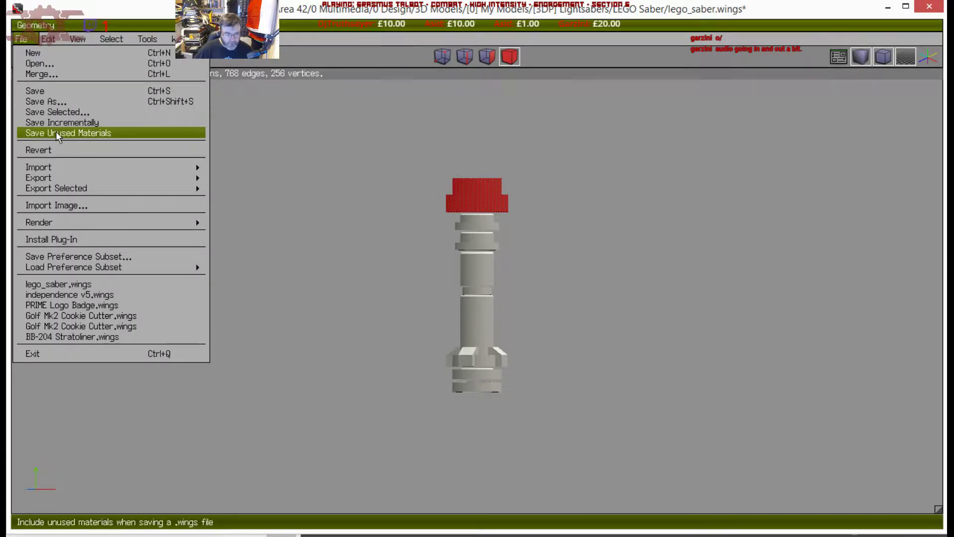
{"action": "mouse_move", "coordinate": [67, 166]}
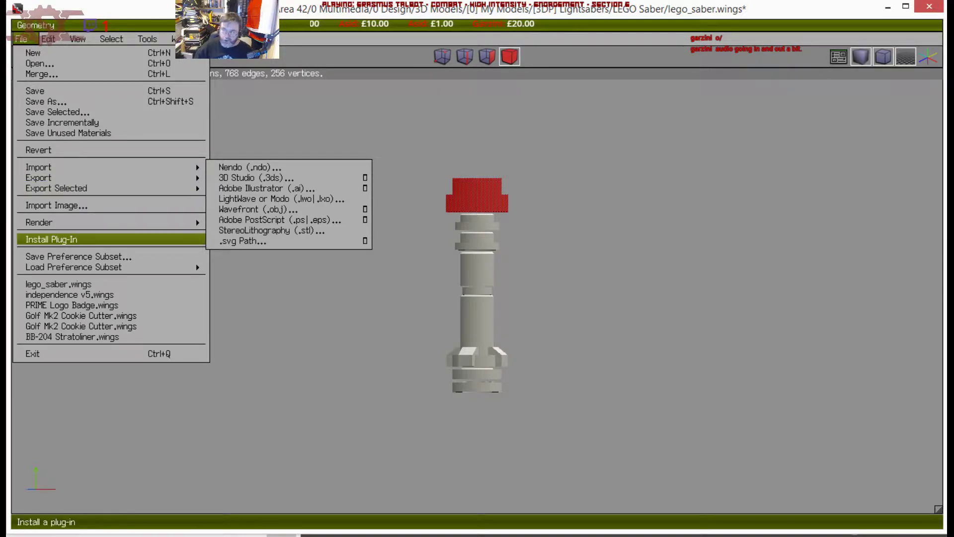
{"action": "left_click", "coordinate": [270, 268]}
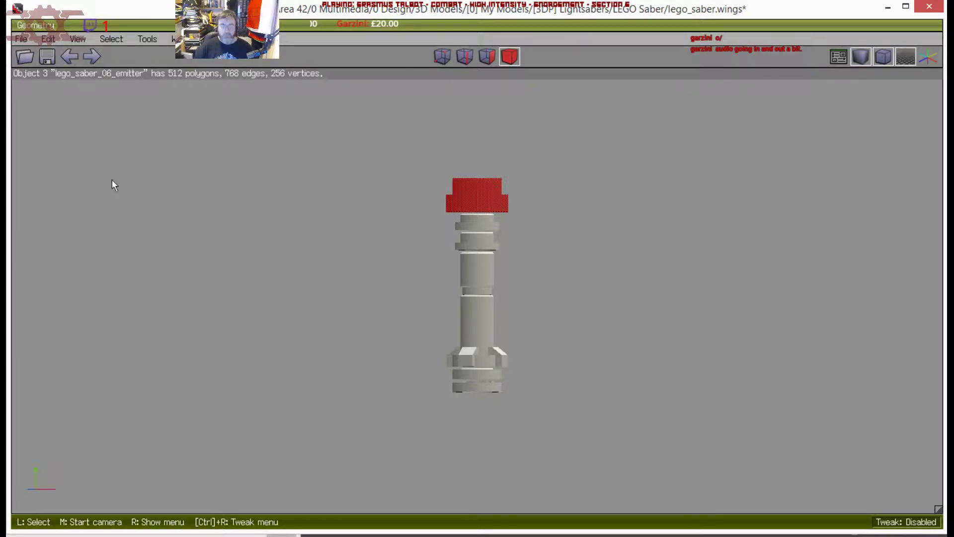
{"action": "left_click", "coordinate": [21, 39]}
{"action": "left_click", "coordinate": [35, 72]}
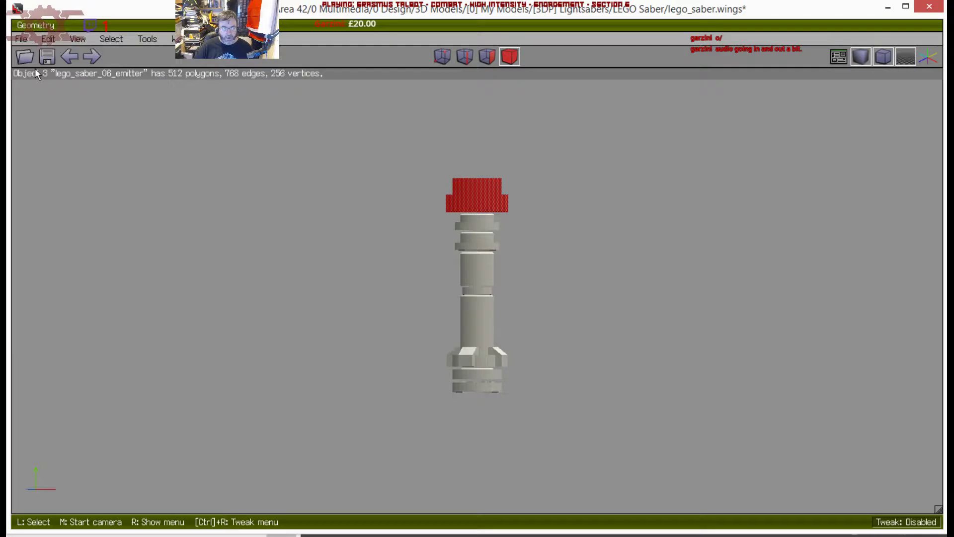
{"action": "left_click", "coordinate": [459, 355]}
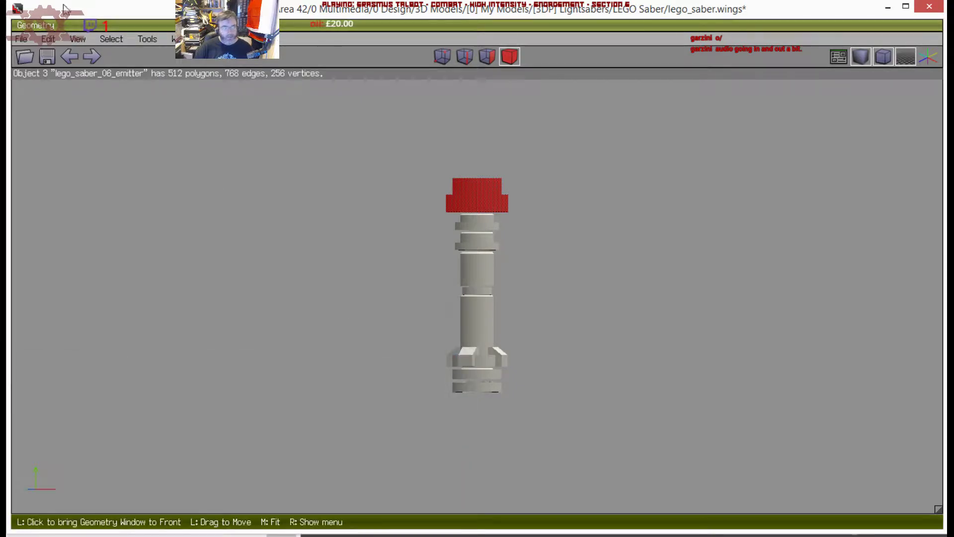
Start opening another model file and go up to the [0] My Models folder
{"action": "left_click", "coordinate": [21, 38]}
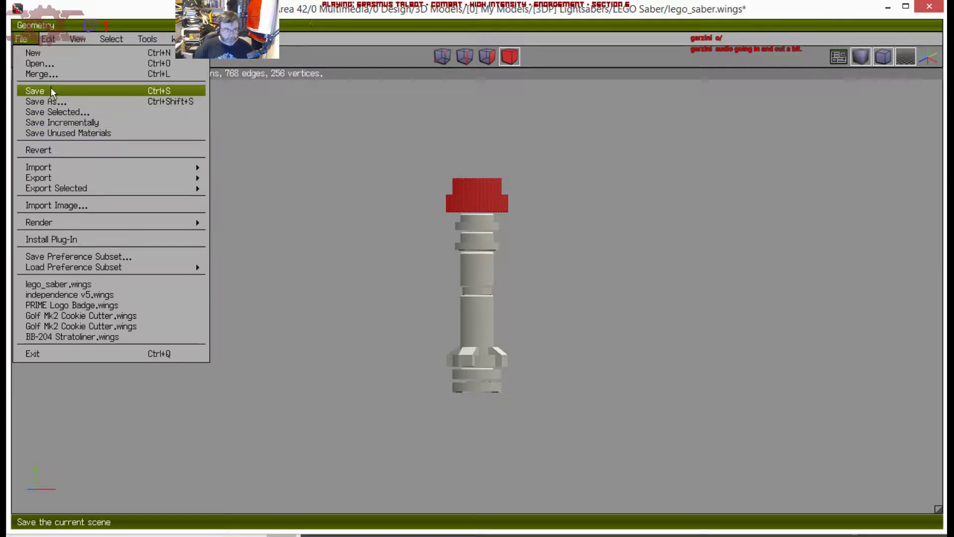
{"action": "left_click", "coordinate": [45, 63]}
{"action": "left_click", "coordinate": [71, 89]}
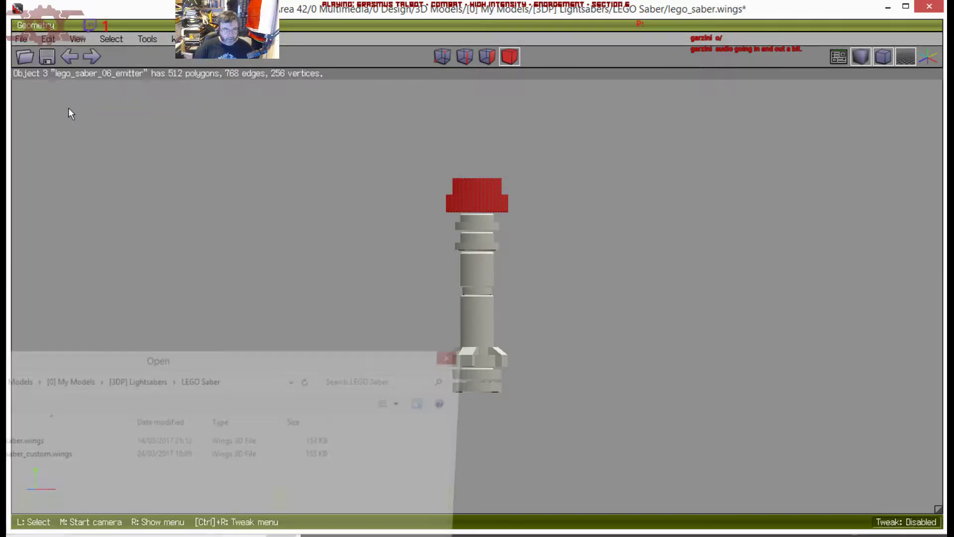
{"action": "left_click", "coordinate": [136, 382]}
{"action": "left_click", "coordinate": [121, 380]}
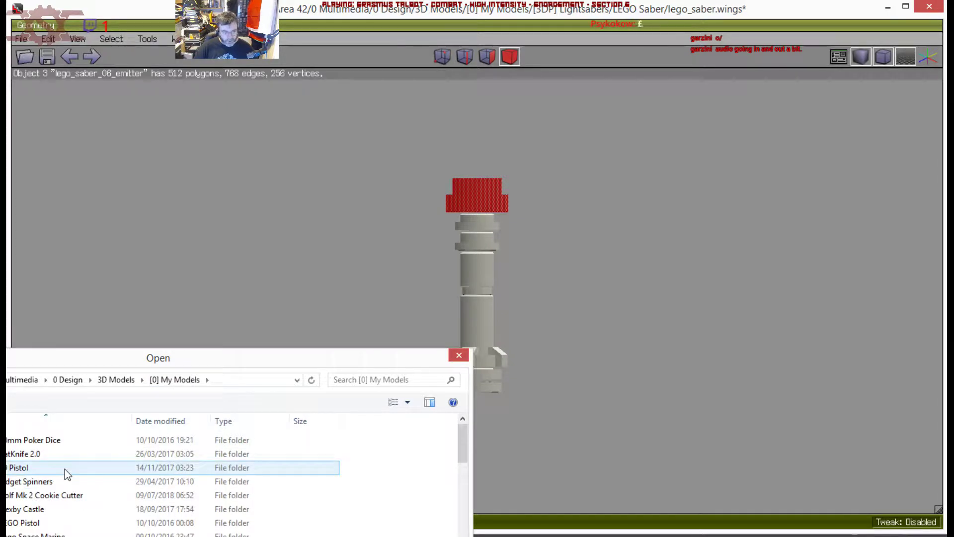
{"action": "left_click", "coordinate": [29, 441]}
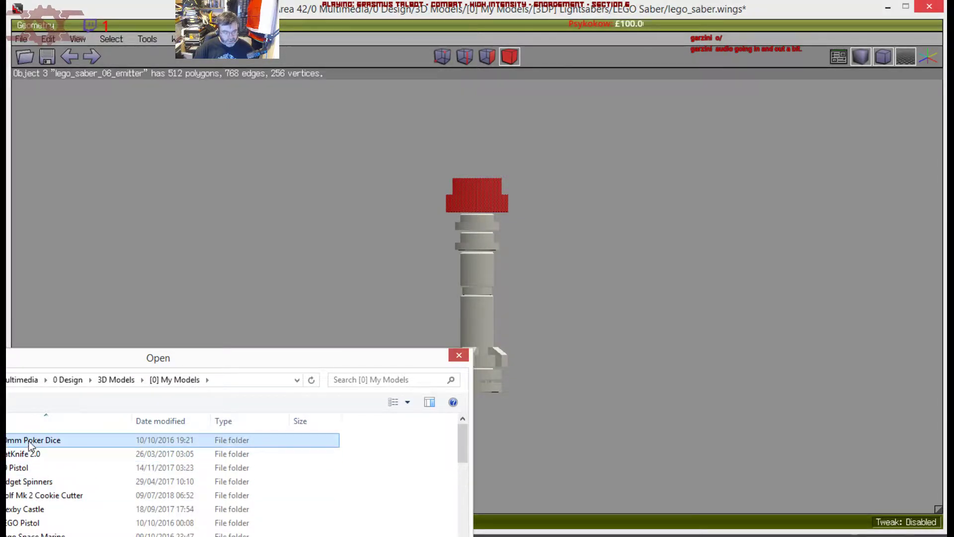
{"action": "double_click", "coordinate": [29, 440]}
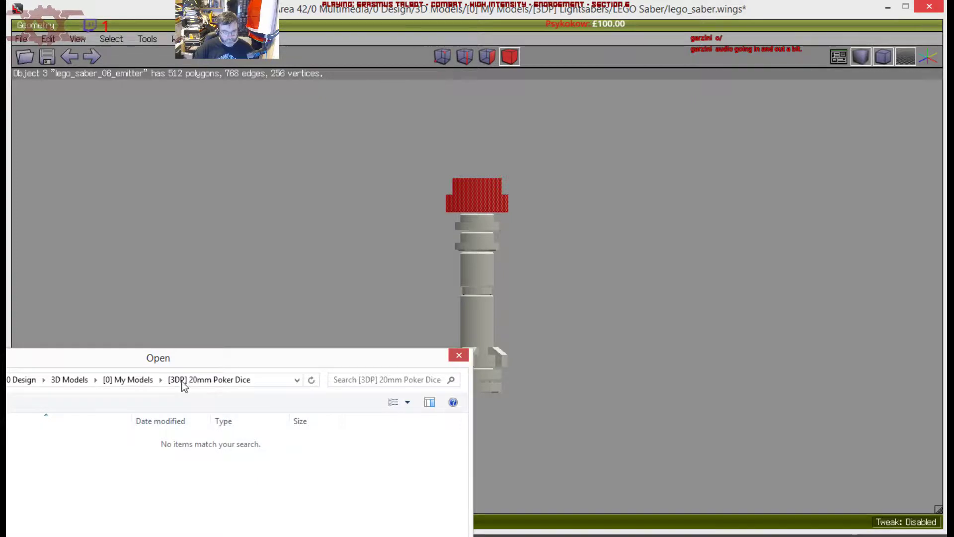
{"action": "left_click", "coordinate": [136, 379]}
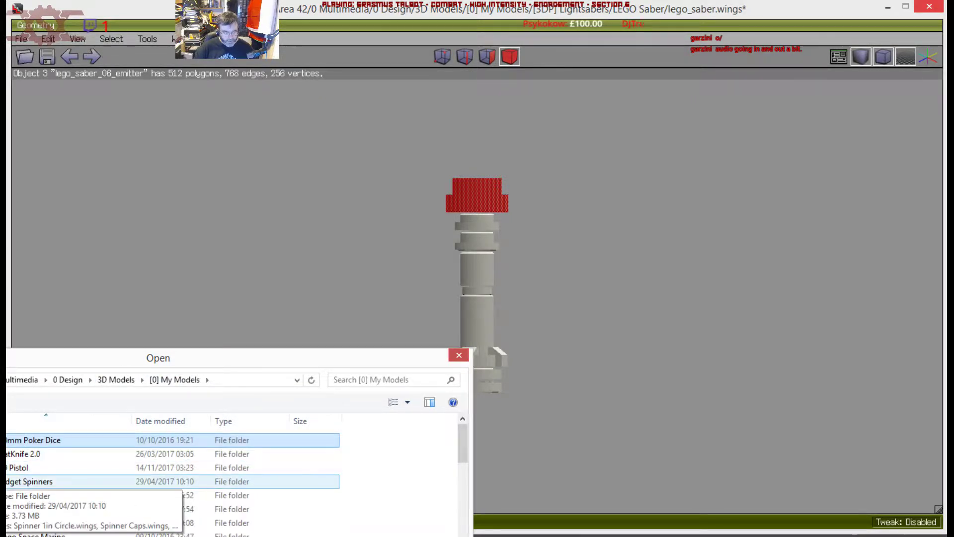
Open Hexby Castle Kit.wings from the [3DP] Hexby Castle folder
{"action": "double_click", "coordinate": [44, 510]}
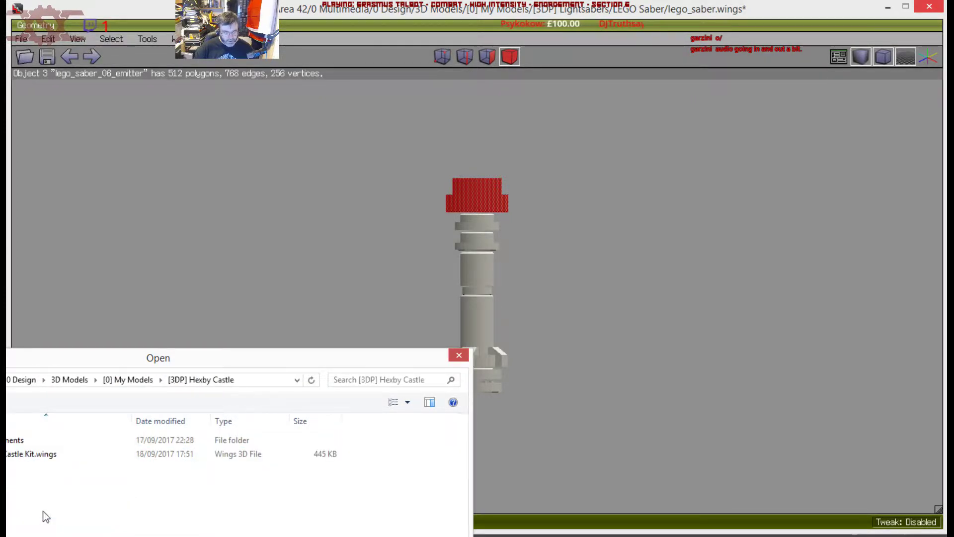
{"action": "left_click", "coordinate": [17, 456]}
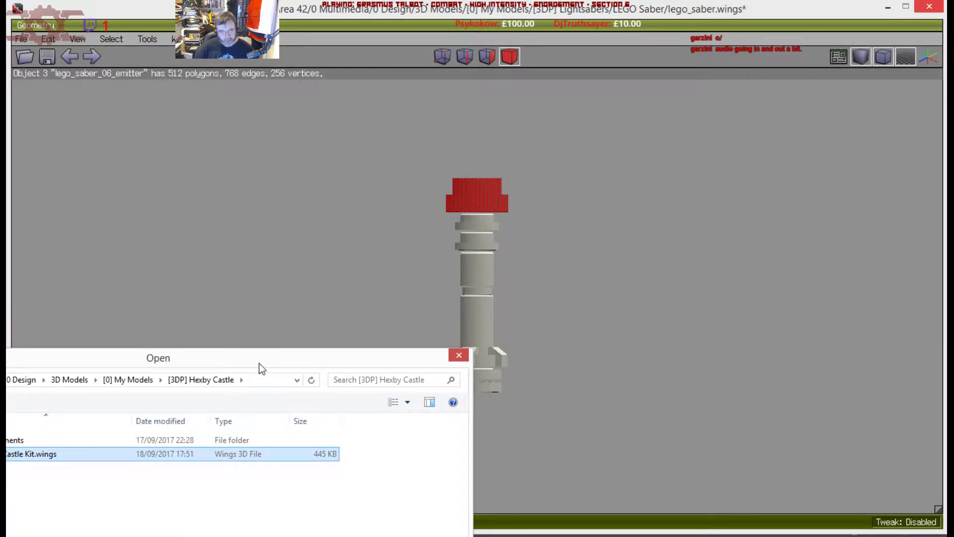
{"action": "key", "text": "Return"}
Examine the castle kit's towers, battlements, wall sections and base plates from several angles
{"action": "scroll", "coordinate": [485, 322], "scroll_direction": "up", "scroll_amount": 10}
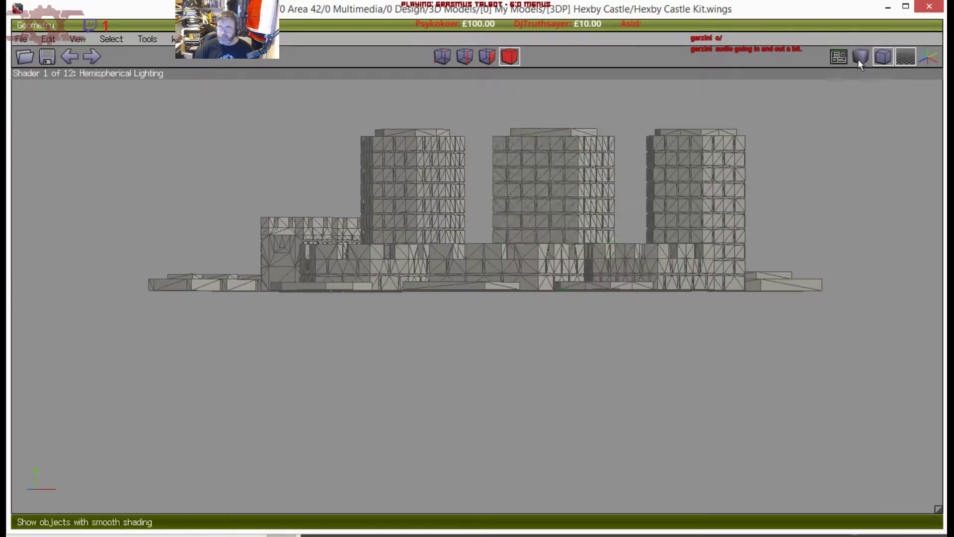
{"action": "middle_click", "coordinate": [480, 232]}
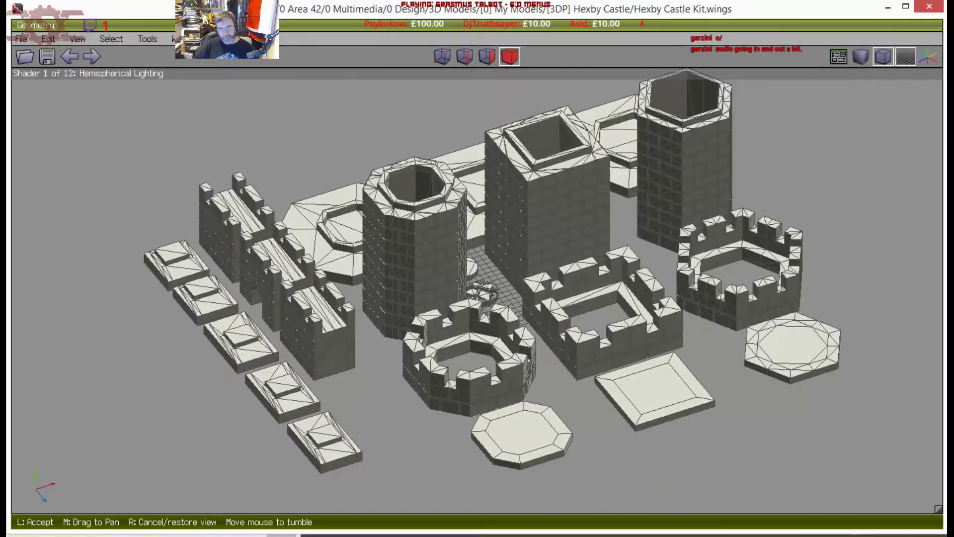
{"action": "left_click", "coordinate": [480, 231]}
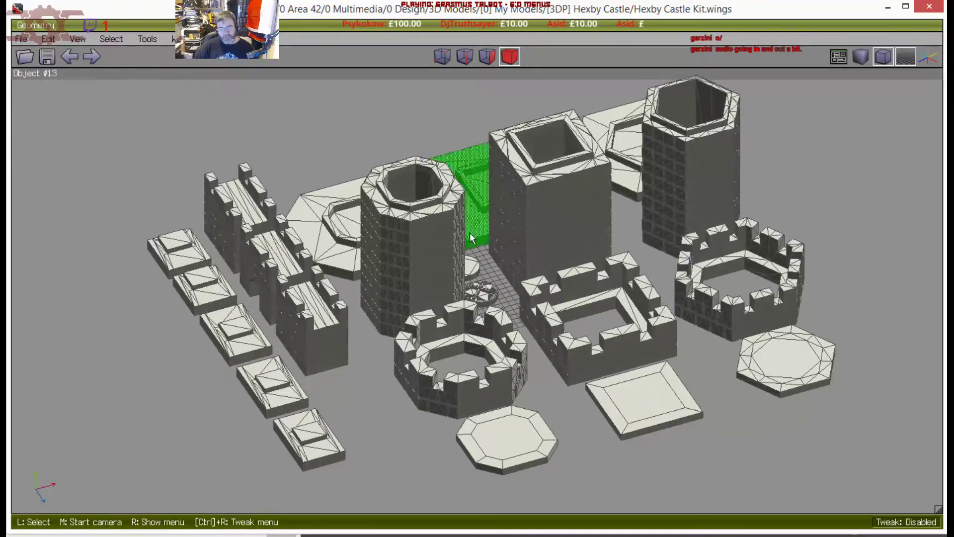
{"action": "middle_click", "coordinate": [580, 410]}
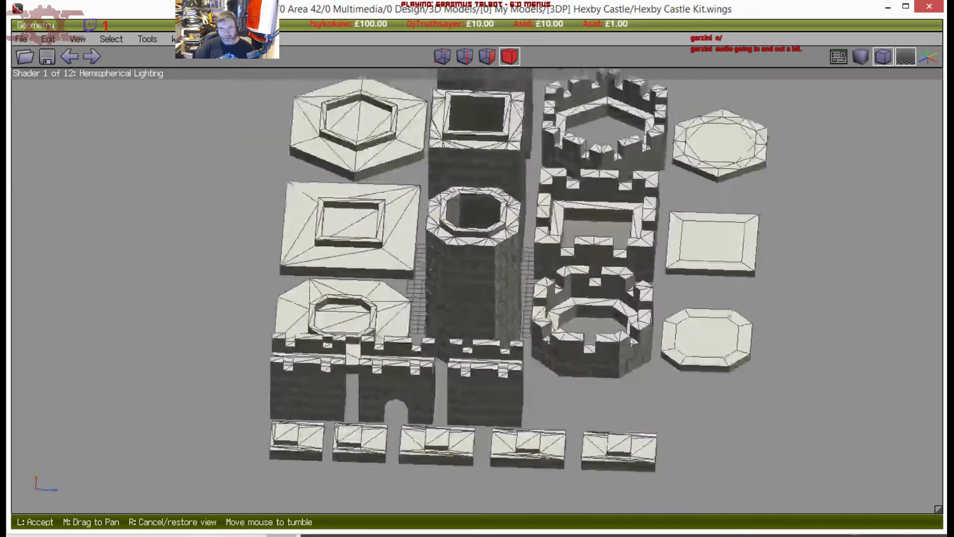
{"action": "left_click", "coordinate": [596, 421]}
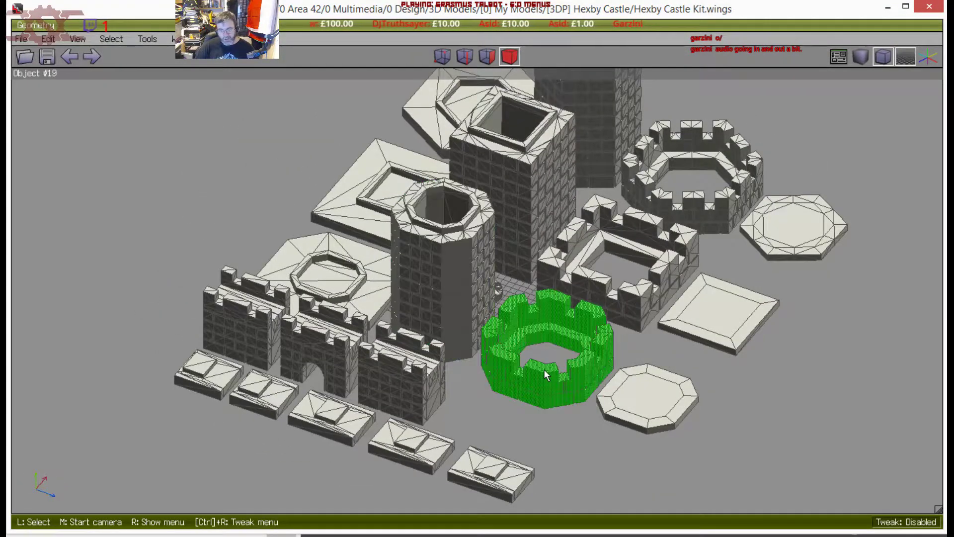
Try smooth shading and face selection on the castle kit, returning to flat shading and body selection
{"action": "left_click", "coordinate": [861, 58]}
{"action": "left_click", "coordinate": [863, 61]}
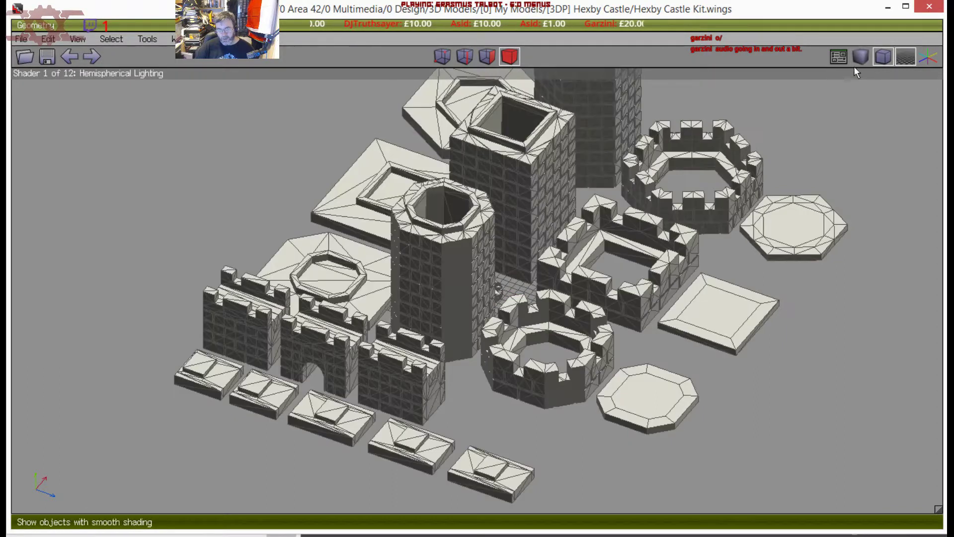
{"action": "left_click", "coordinate": [489, 63]}
{"action": "left_click", "coordinate": [512, 59]}
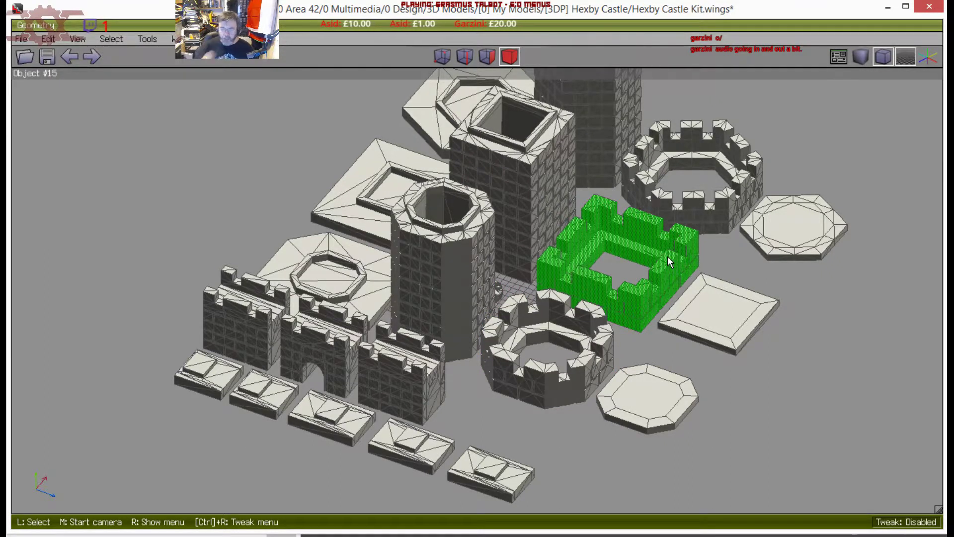
Move the octagonal battlement ring freely onto the top of the octagonal tower, aligning it from the side views
{"action": "left_click", "coordinate": [585, 350]}
{"action": "middle_click", "coordinate": [583, 346]}
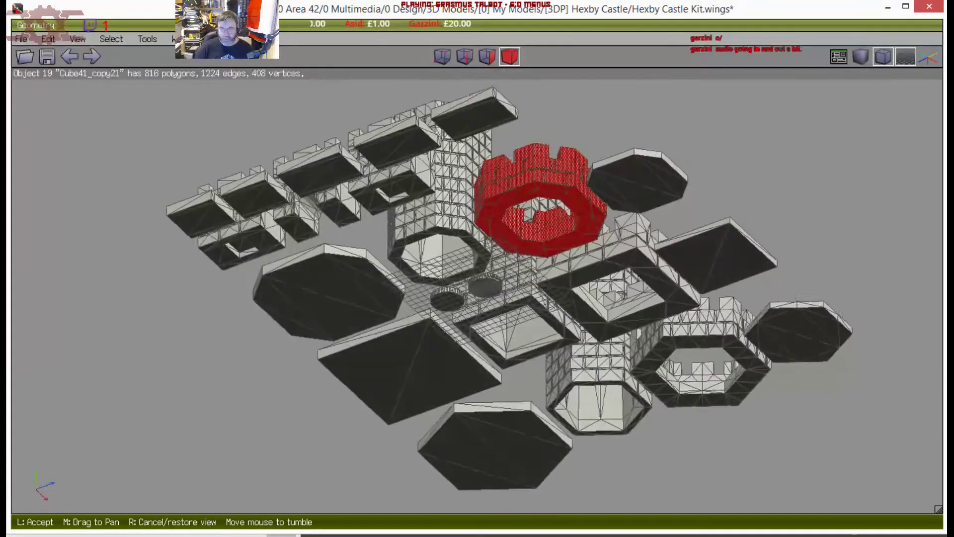
{"action": "left_click", "coordinate": [582, 340]}
{"action": "key", "text": "x"}
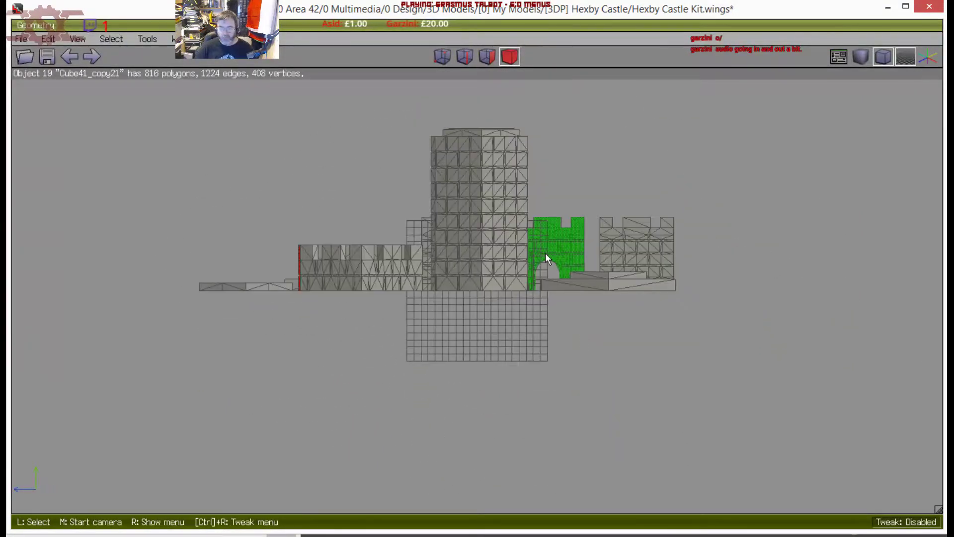
{"action": "key", "text": "z"}
{"action": "key", "text": "x"}
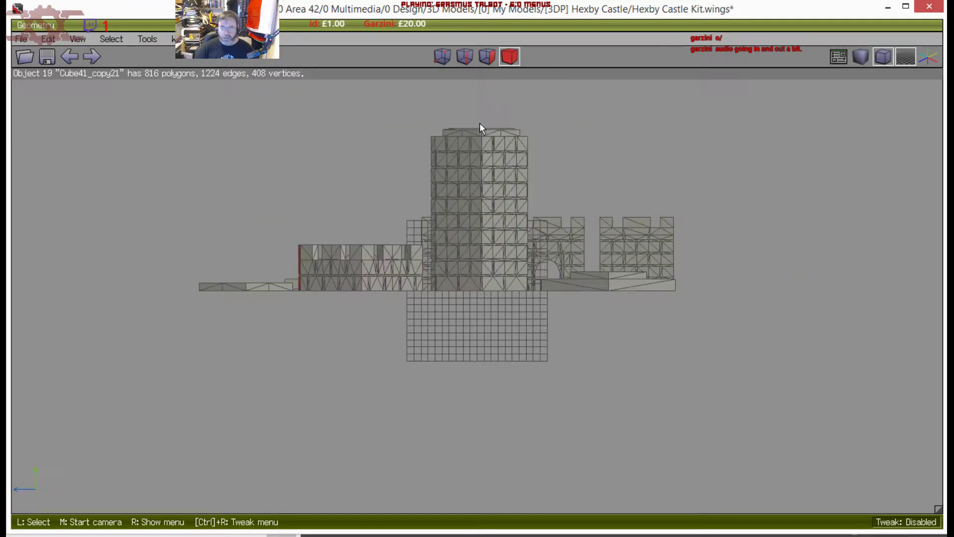
{"action": "right_click", "coordinate": [401, 115]}
{"action": "left_click", "coordinate": [402, 143]}
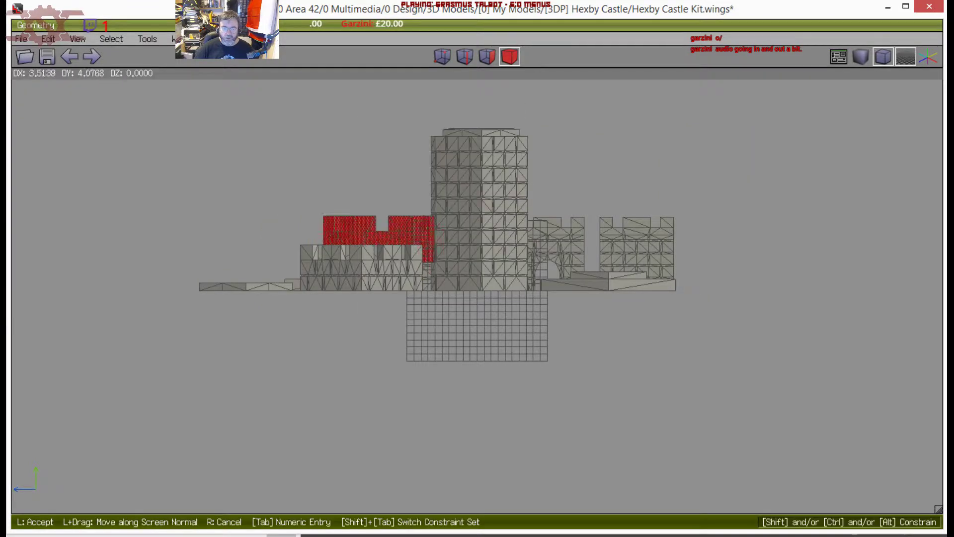
{"action": "key", "text": "x"}
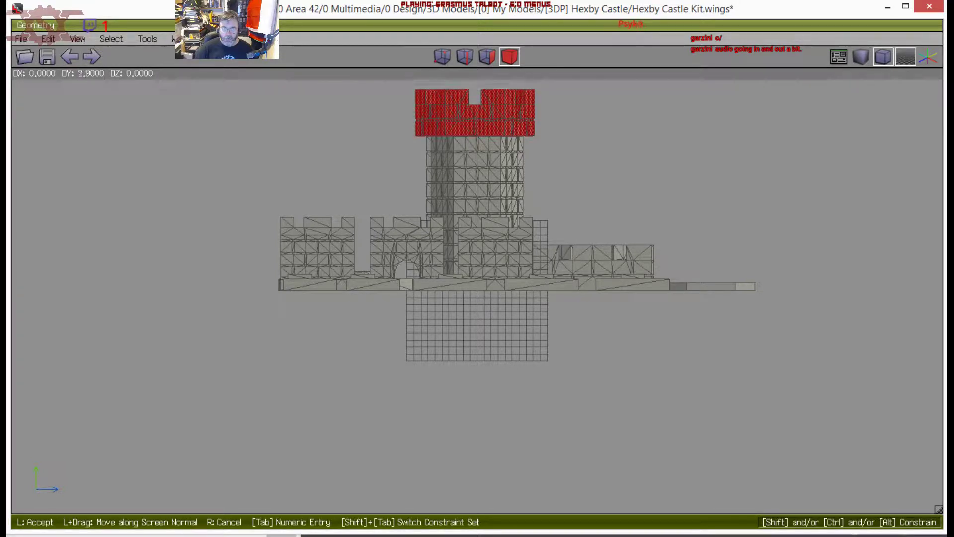
{"action": "left_click", "coordinate": [403, 143]}
Clear the battlement selection and inspect the assembled tower and the rest of the kit from below
{"action": "middle_click", "coordinate": [403, 143]}
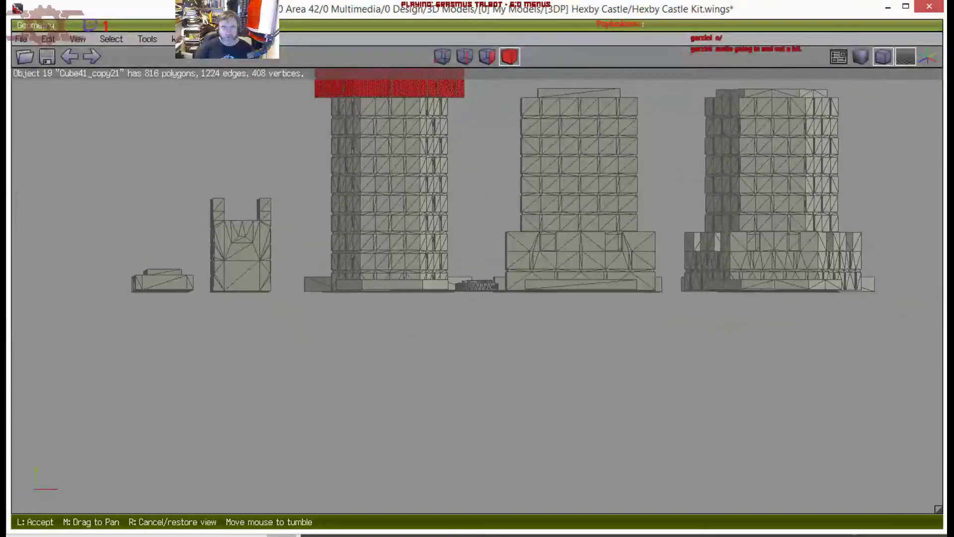
{"action": "left_click", "coordinate": [403, 143]}
{"action": "left_click", "coordinate": [400, 133]}
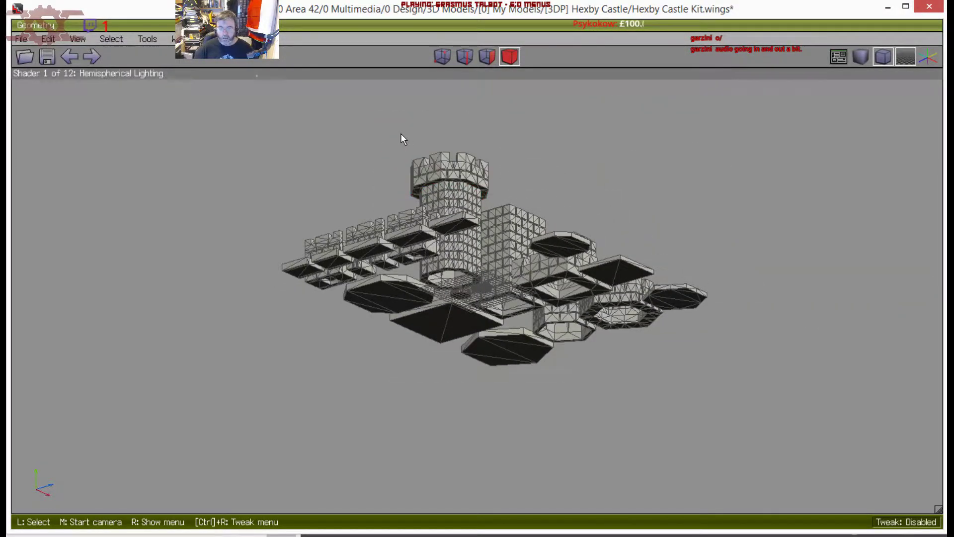
{"action": "middle_click", "coordinate": [400, 133]}
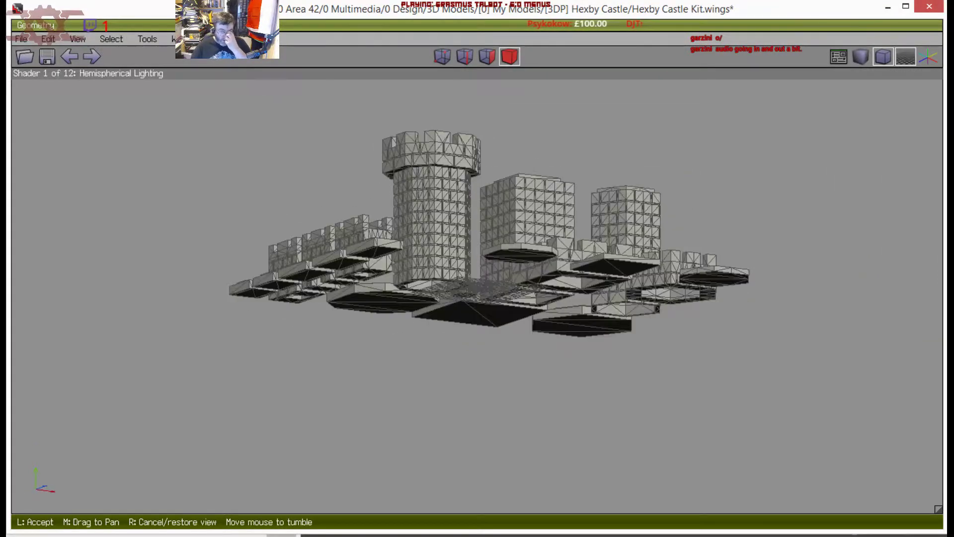
{"action": "left_click", "coordinate": [409, 125]}
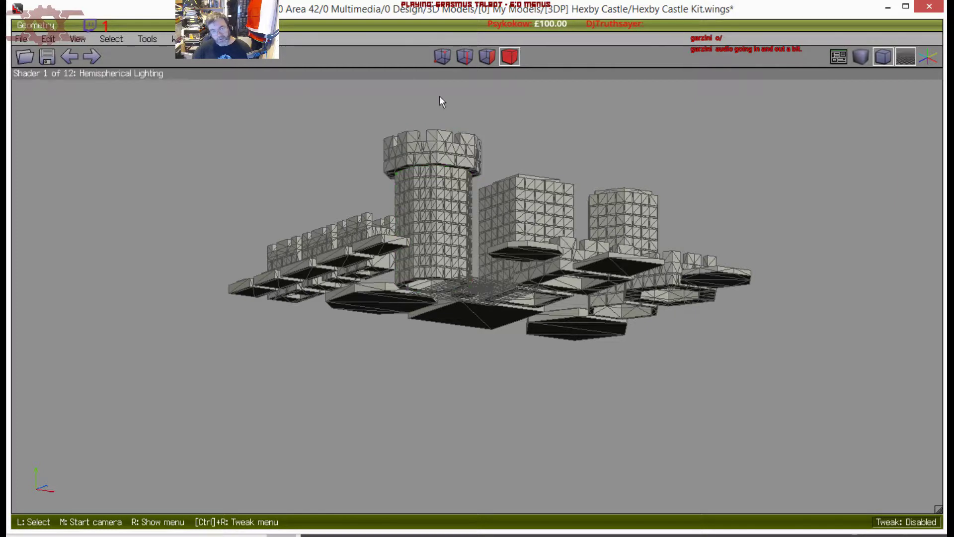
Inspect the assembled octagonal tower and the rest of the castle kit in edge selection mode, from below and from the side
{"action": "left_click", "coordinate": [465, 57]}
{"action": "middle_click", "coordinate": [399, 168]}
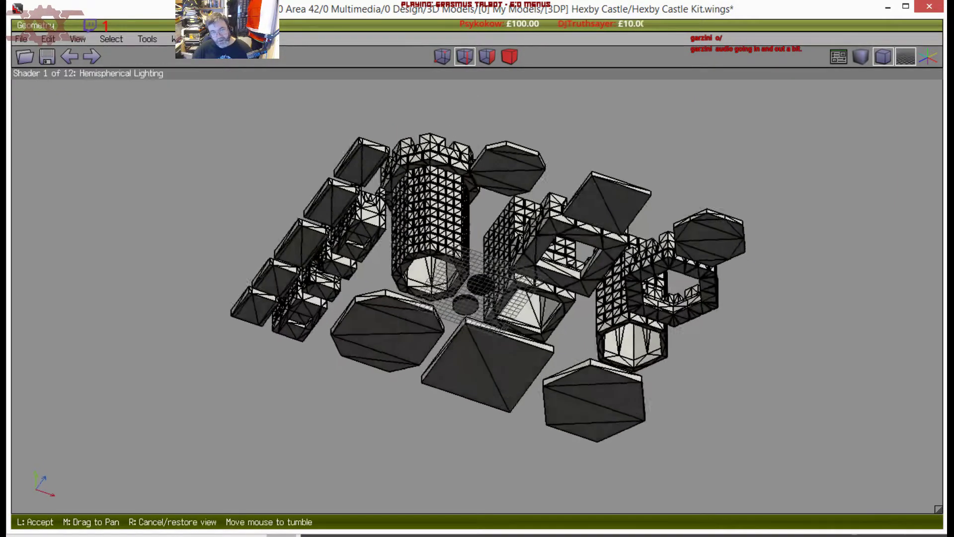
{"action": "left_click", "coordinate": [395, 189]}
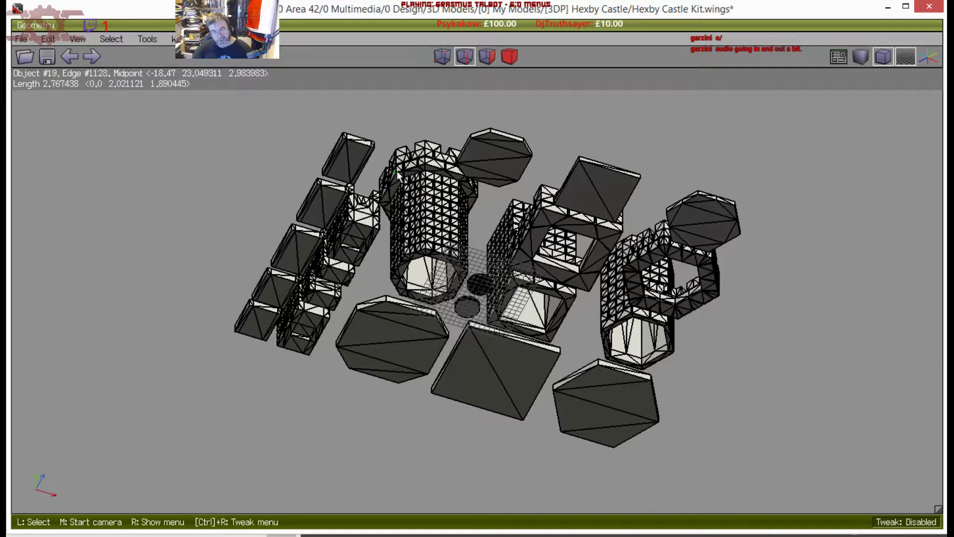
{"action": "middle_click", "coordinate": [396, 171]}
{"action": "left_click", "coordinate": [398, 167]}
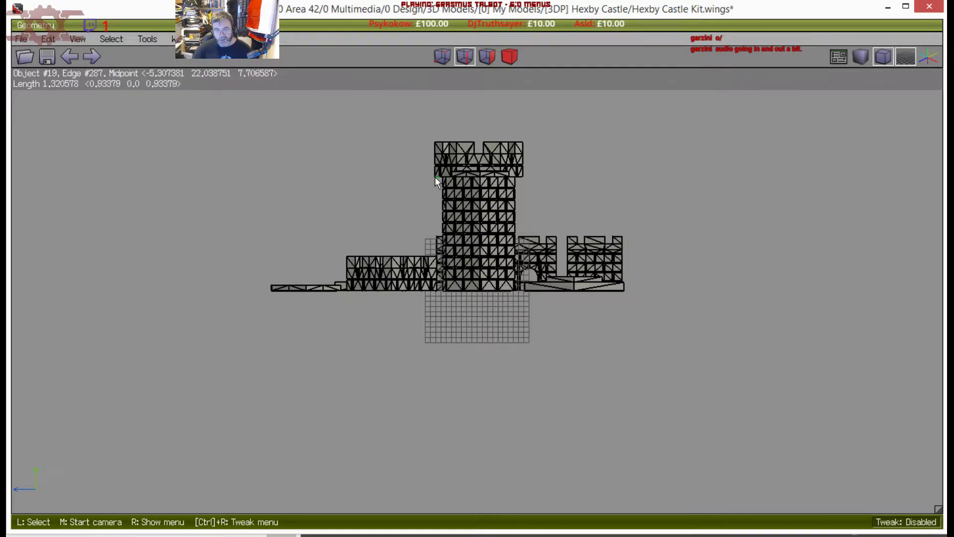
{"action": "scroll", "coordinate": [437, 177], "scroll_direction": "up", "scroll_amount": 3}
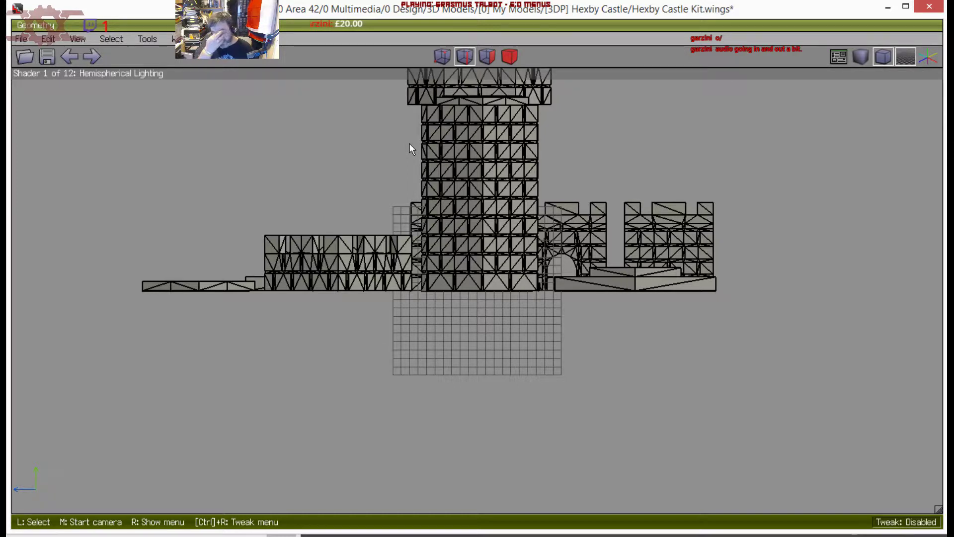
{"action": "scroll", "coordinate": [398, 180], "scroll_direction": "down", "scroll_amount": 4}
{"action": "middle_click", "coordinate": [398, 180]}
{"action": "left_click", "coordinate": [398, 179]}
Return to body selection and undo the octagonal battlement ring's move onto the tower, checking the kit from several sides
{"action": "key", "text": "b"}
{"action": "key", "text": "ctrl+alt+z"}
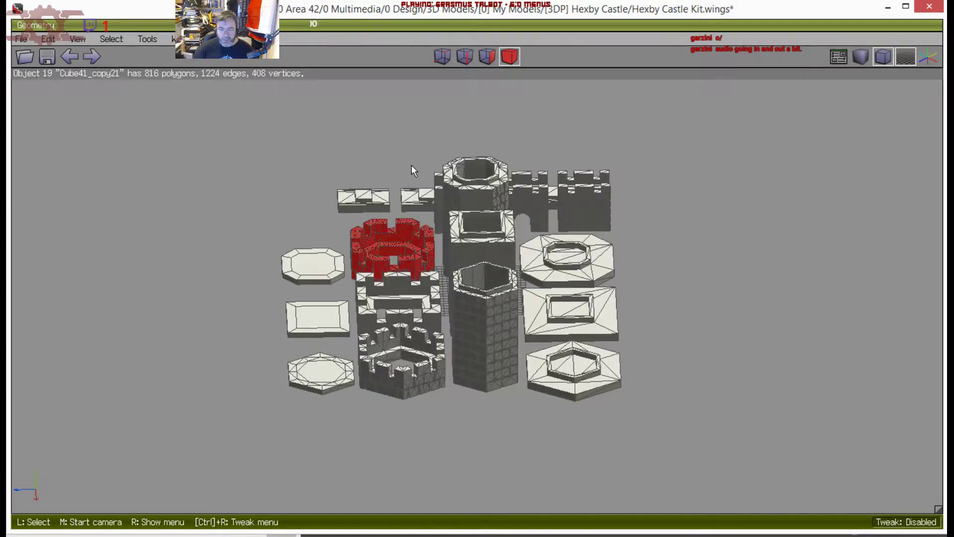
{"action": "middle_click", "coordinate": [412, 166]}
{"action": "left_click", "coordinate": [464, 212]}
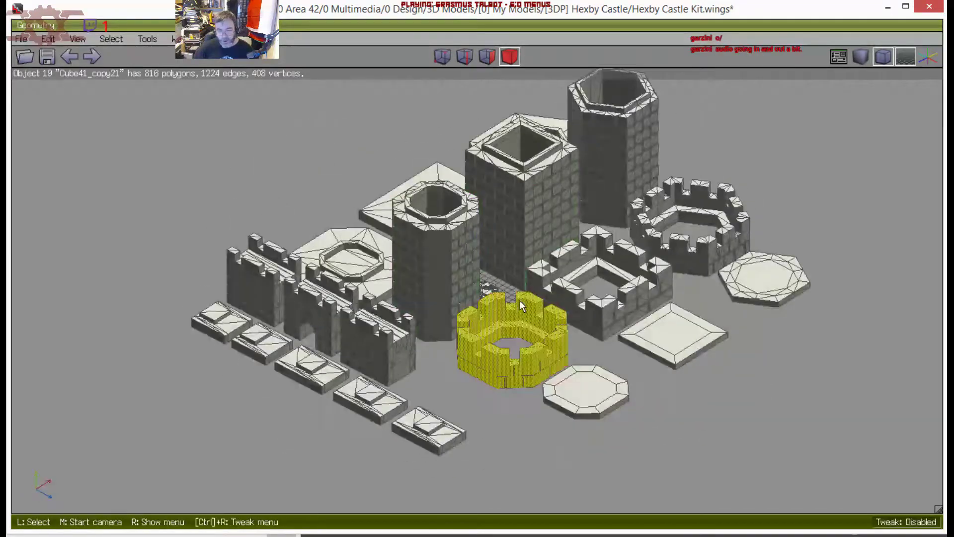
{"action": "middle_click", "coordinate": [502, 328]}
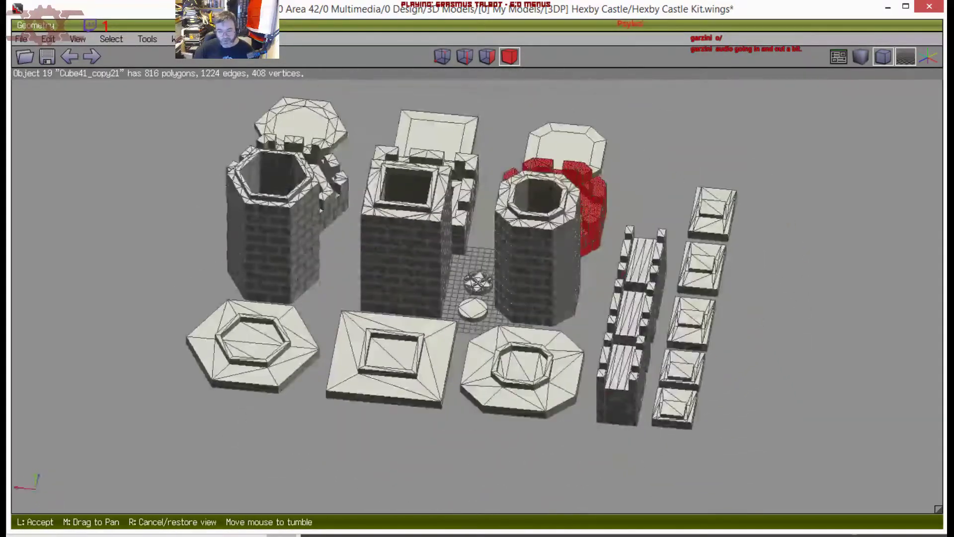
{"action": "left_click", "coordinate": [517, 299]}
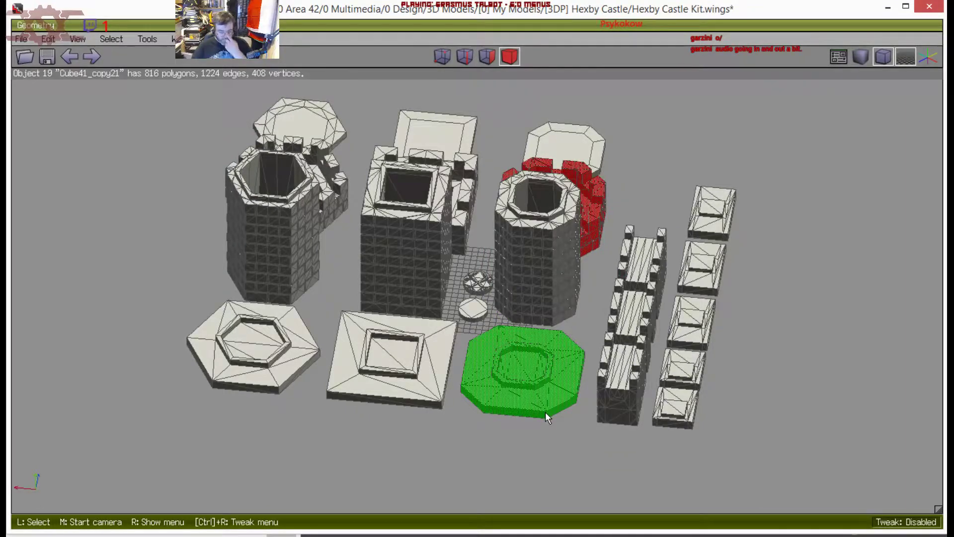
Switch the viewport to perspective projection and deselect the octagonal battlement ring
{"action": "left_click", "coordinate": [883, 60]}
{"action": "scroll", "coordinate": [795, 174], "scroll_direction": "up", "scroll_amount": 2}
{"action": "middle_click", "coordinate": [795, 174]}
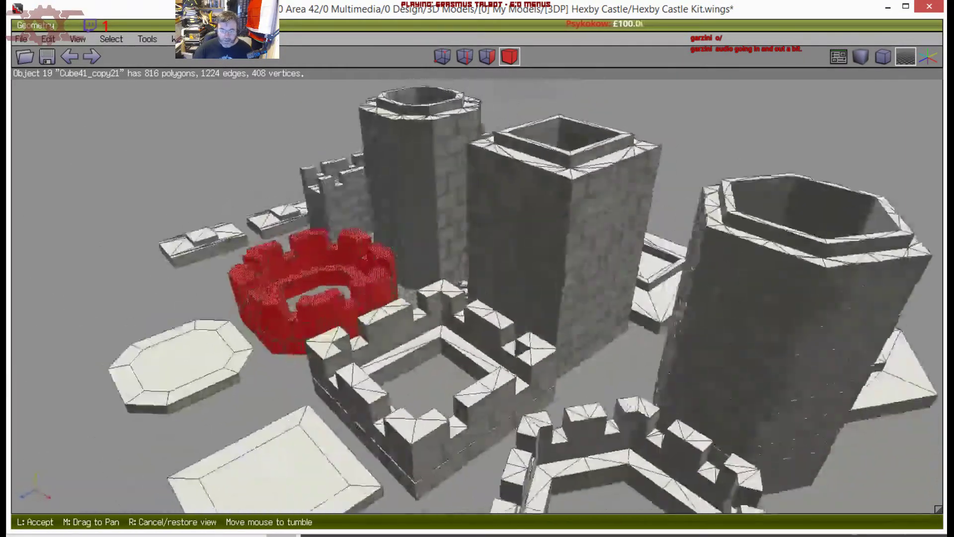
{"action": "left_click", "coordinate": [561, 209]}
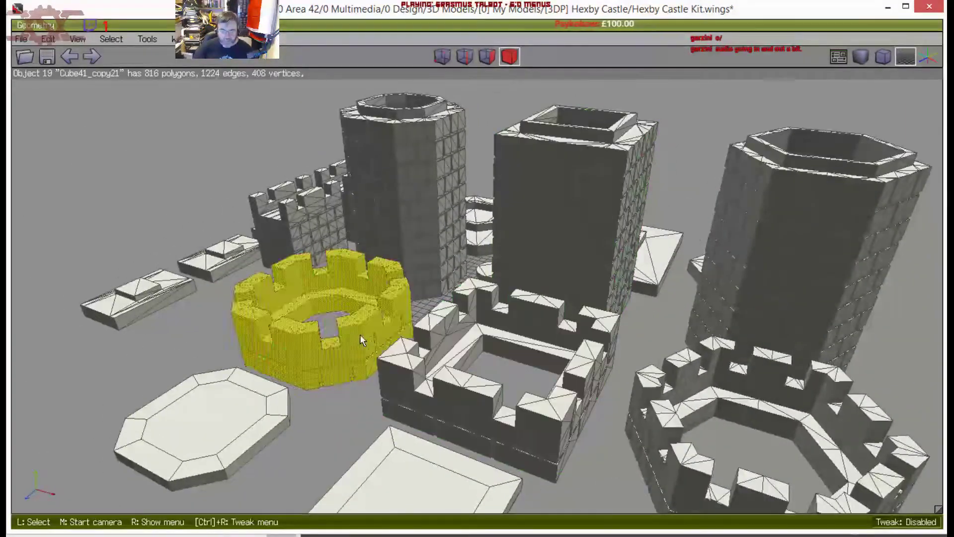
{"action": "left_click", "coordinate": [359, 334]}
Examine the castle kit's towers, battlements, walls and base plates in perspective from several sides
{"action": "scroll", "coordinate": [360, 334], "scroll_direction": "down", "scroll_amount": 3}
{"action": "middle_click", "coordinate": [359, 334]}
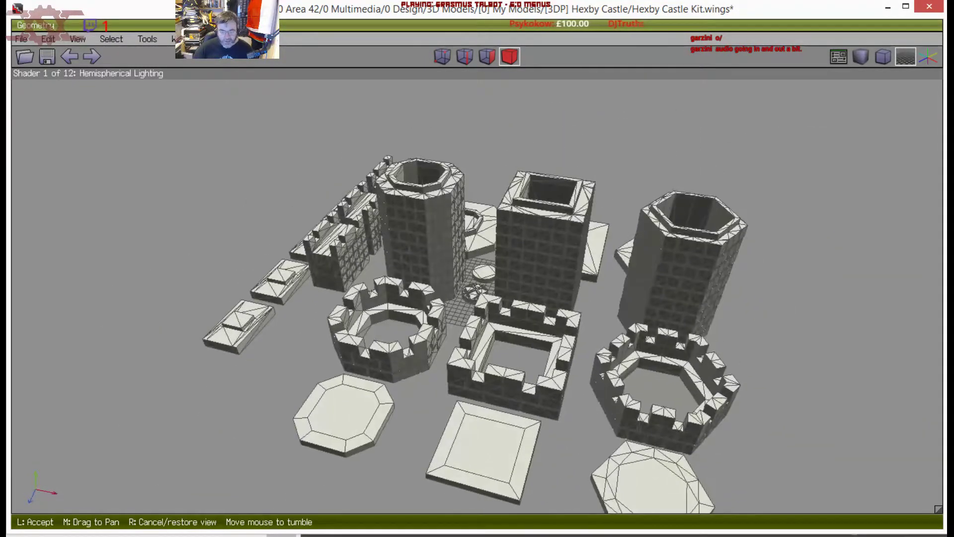
{"action": "left_click", "coordinate": [329, 356]}
{"action": "middle_click", "coordinate": [357, 304]}
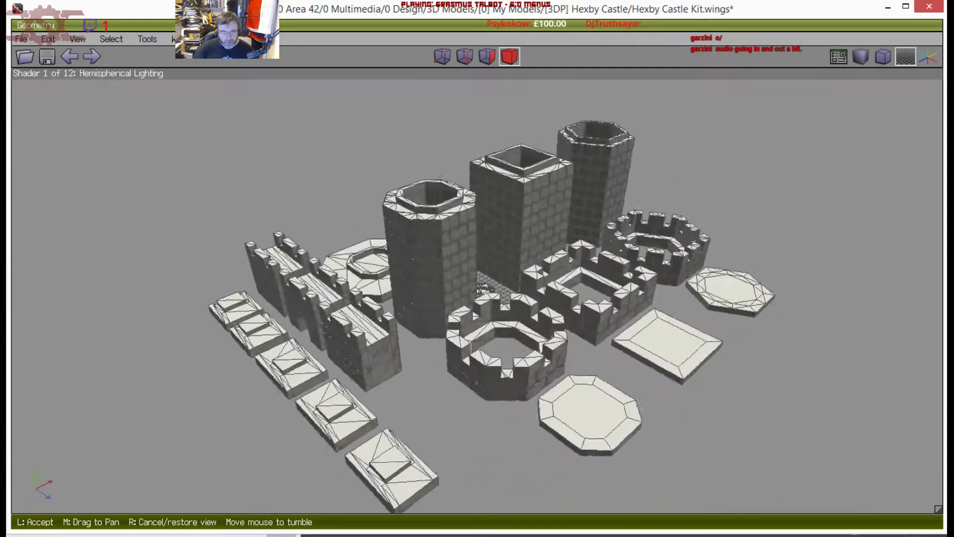
{"action": "left_click", "coordinate": [356, 304]}
{"action": "middle_click", "coordinate": [454, 249]}
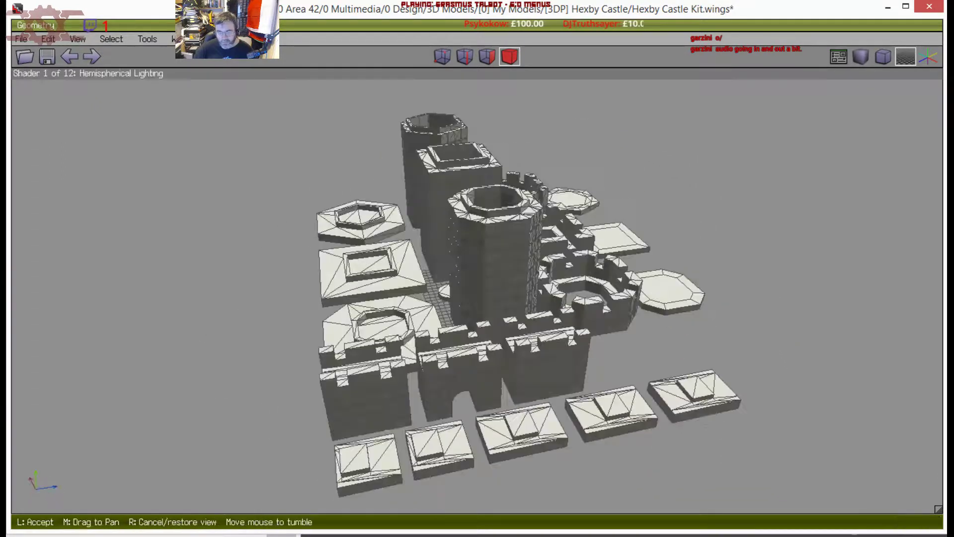
{"action": "left_click", "coordinate": [404, 297]}
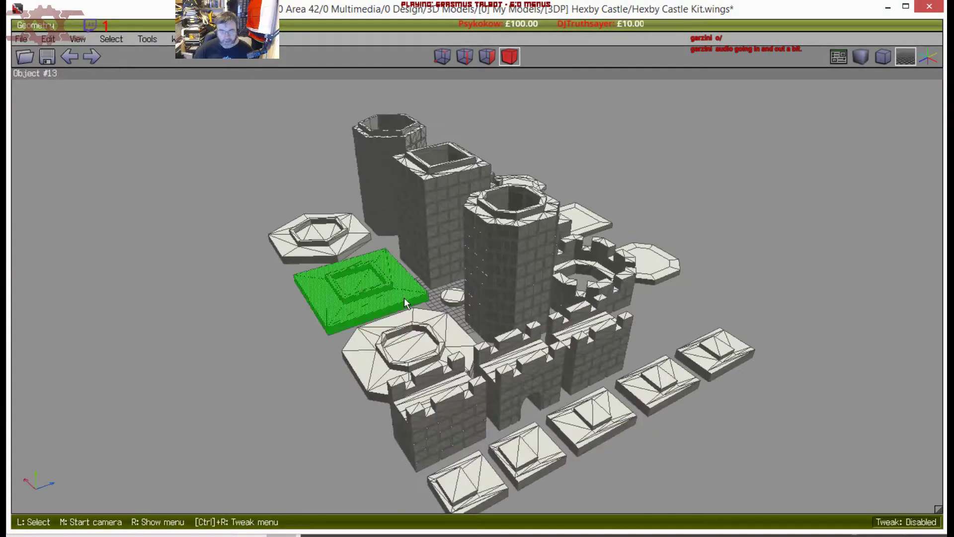
Open Spinner Hub with 3 Blade Hubs.wings from the [3DP] Fidget Spinners folder without saving the castle kit changes
{"action": "left_click", "coordinate": [22, 43]}
{"action": "mouse_move", "coordinate": [58, 178]}
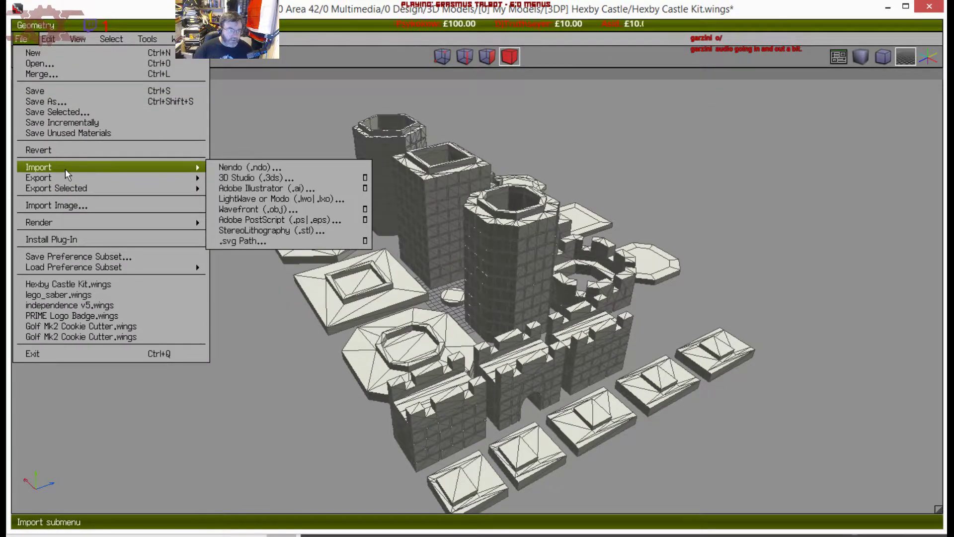
{"action": "left_click", "coordinate": [57, 66]}
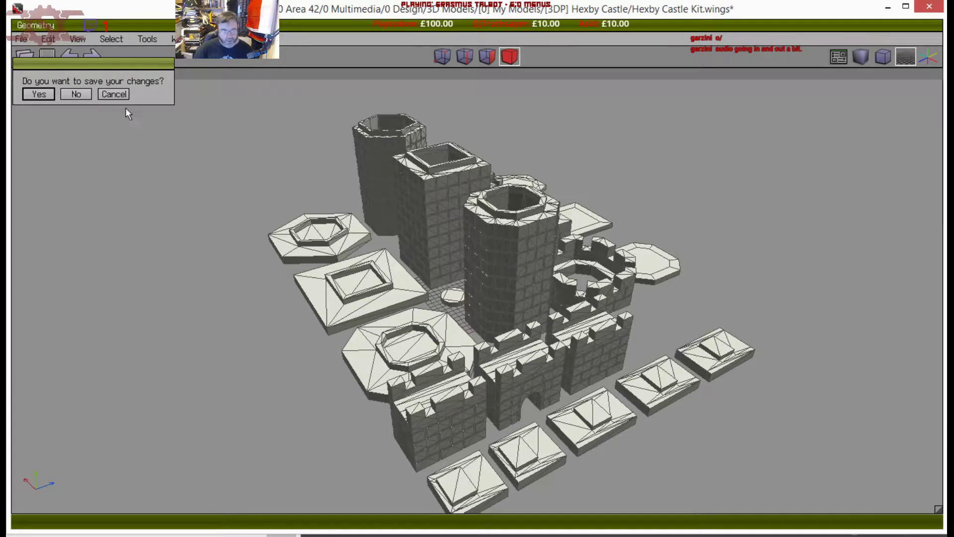
{"action": "left_click", "coordinate": [76, 94]}
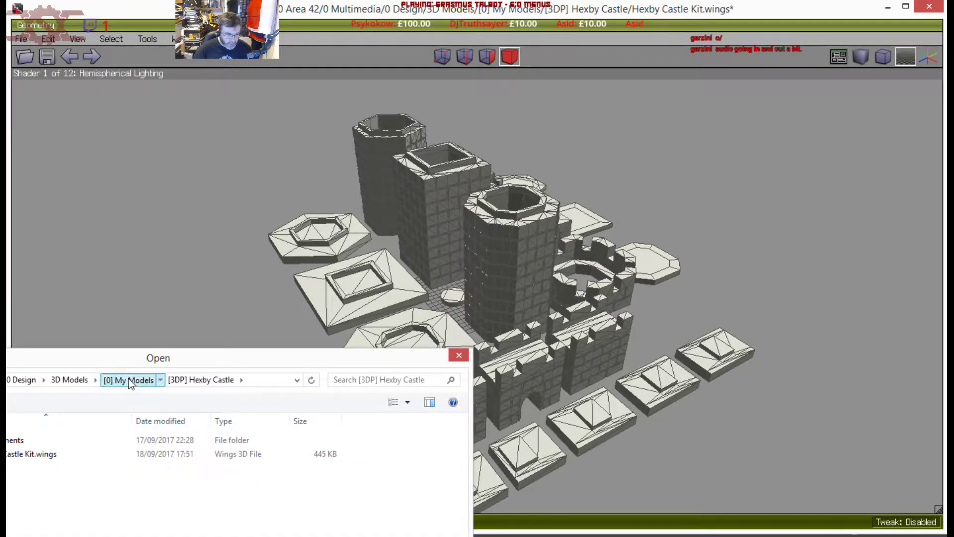
{"action": "left_click", "coordinate": [130, 380]}
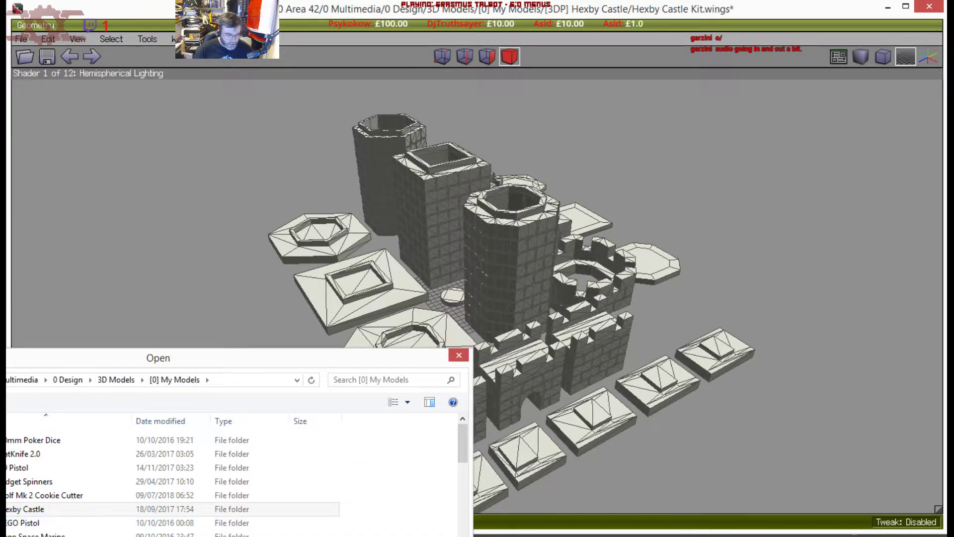
{"action": "scroll", "coordinate": [46, 531], "scroll_direction": "down", "scroll_amount": 2}
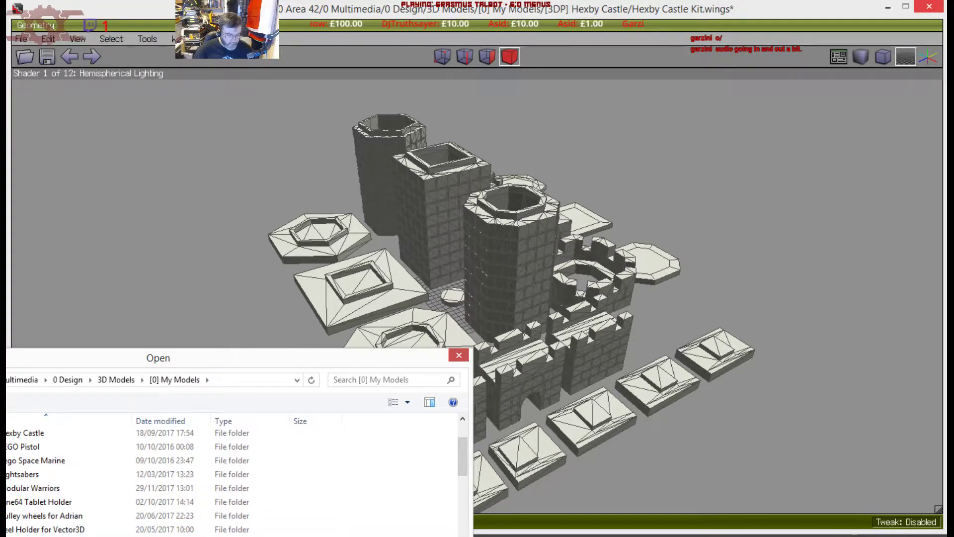
{"action": "scroll", "coordinate": [65, 528], "scroll_direction": "down", "scroll_amount": 5}
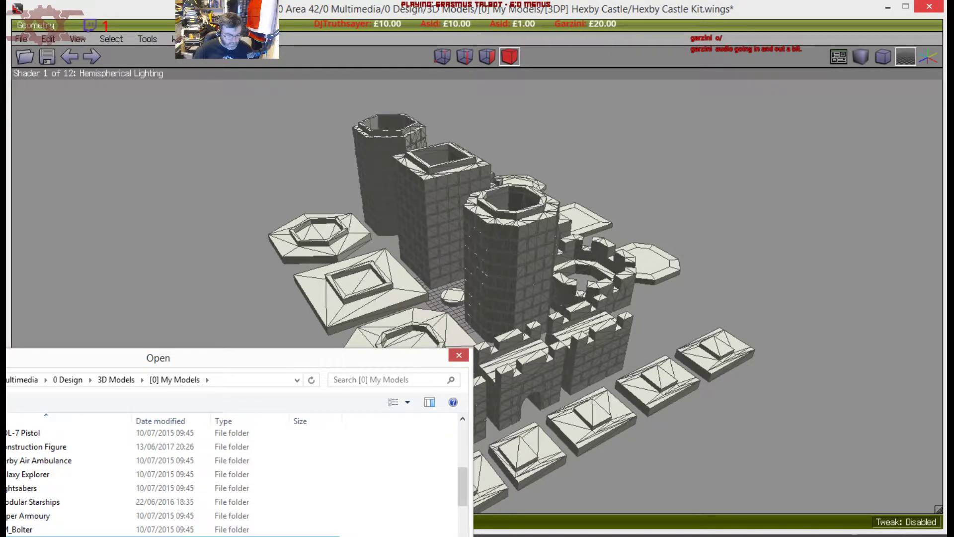
{"action": "scroll", "coordinate": [8, 483], "scroll_direction": "up", "scroll_amount": 1}
{"action": "scroll", "coordinate": [8, 483], "scroll_direction": "up", "scroll_amount": 3}
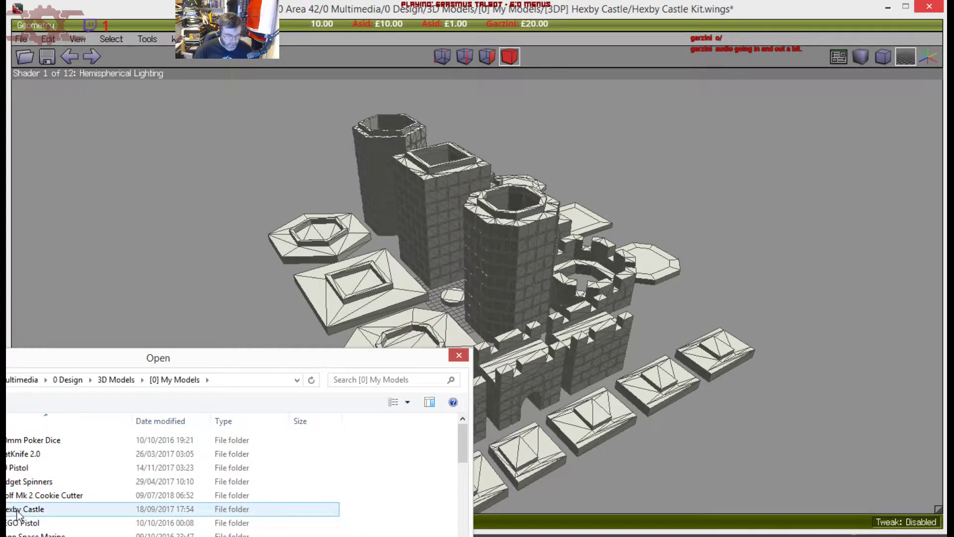
{"action": "double_click", "coordinate": [20, 482]}
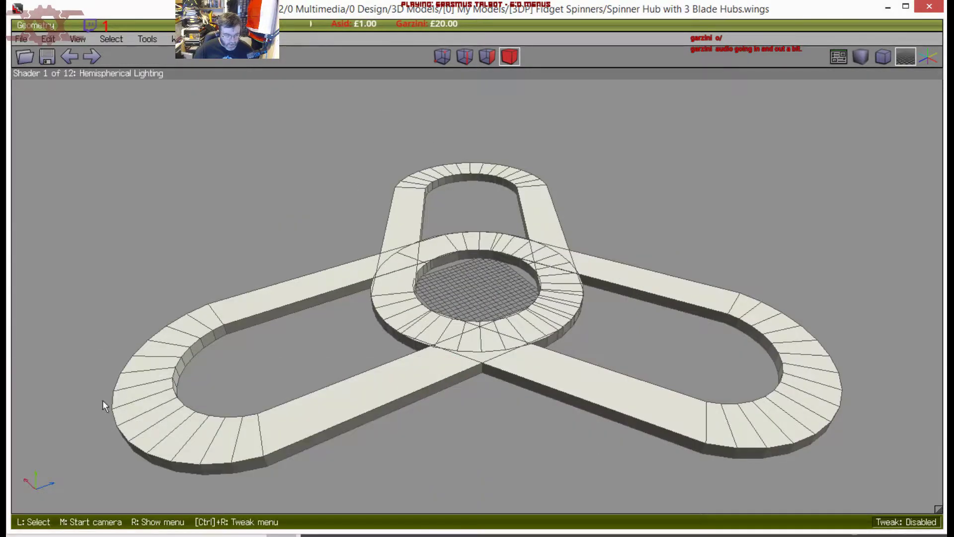
Examine the spinner's central ring and three blade hubs from above, below and close up
{"action": "scroll", "coordinate": [376, 357], "scroll_direction": "down", "scroll_amount": 5}
{"action": "middle_click", "coordinate": [377, 356]}
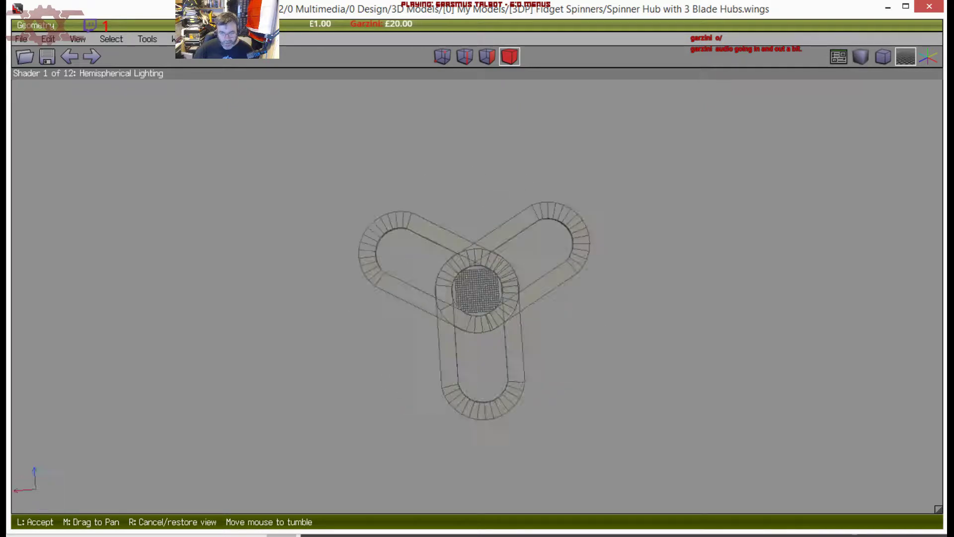
{"action": "scroll", "coordinate": [477, 299], "scroll_direction": "up", "scroll_amount": 5}
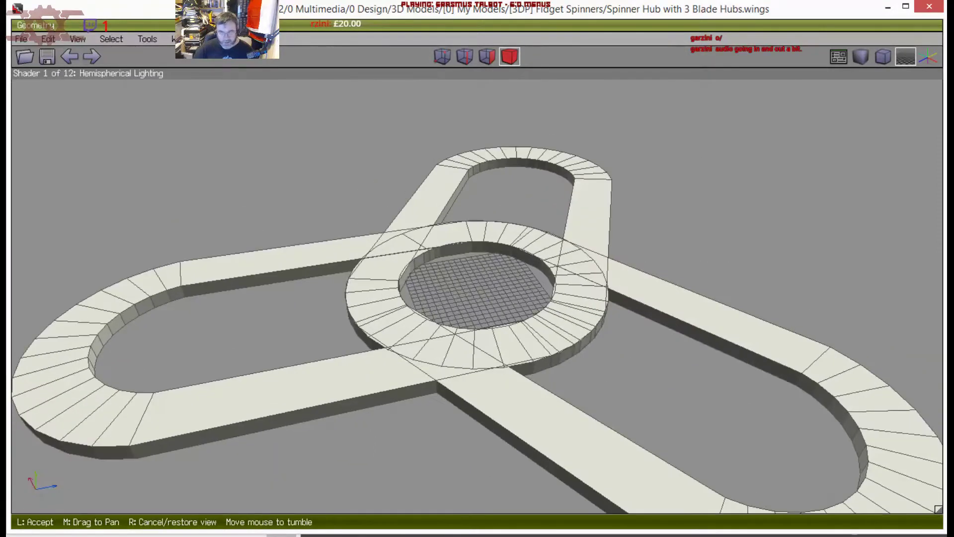
{"action": "left_click", "coordinate": [375, 355]}
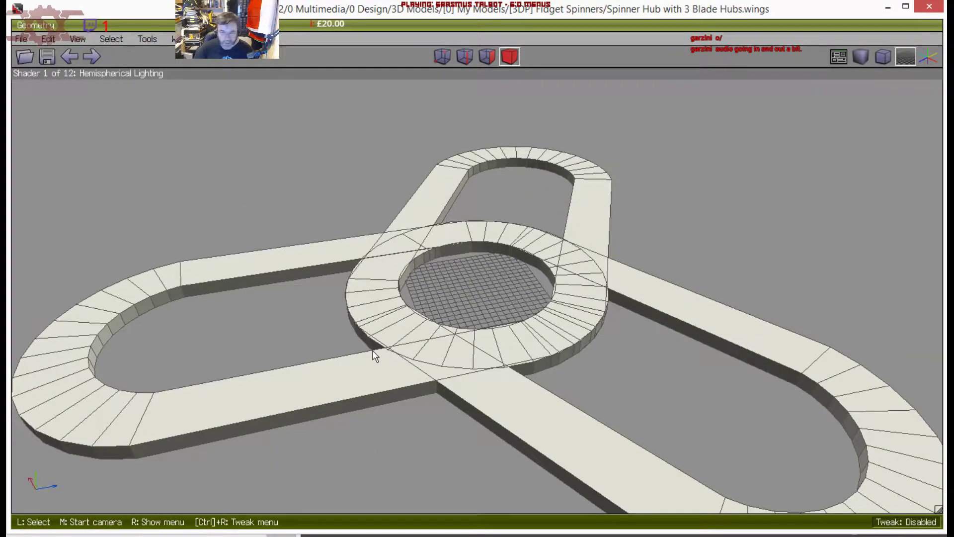
{"action": "middle_click", "coordinate": [664, 411]}
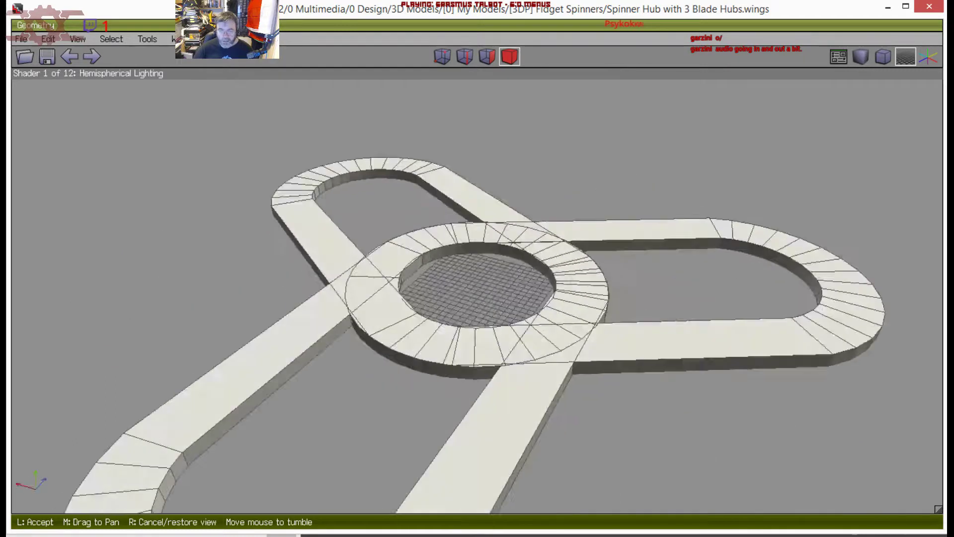
{"action": "scroll", "coordinate": [477, 299], "scroll_direction": "down", "scroll_amount": 3}
{"action": "left_click", "coordinate": [598, 370]}
{"action": "middle_click", "coordinate": [572, 356]}
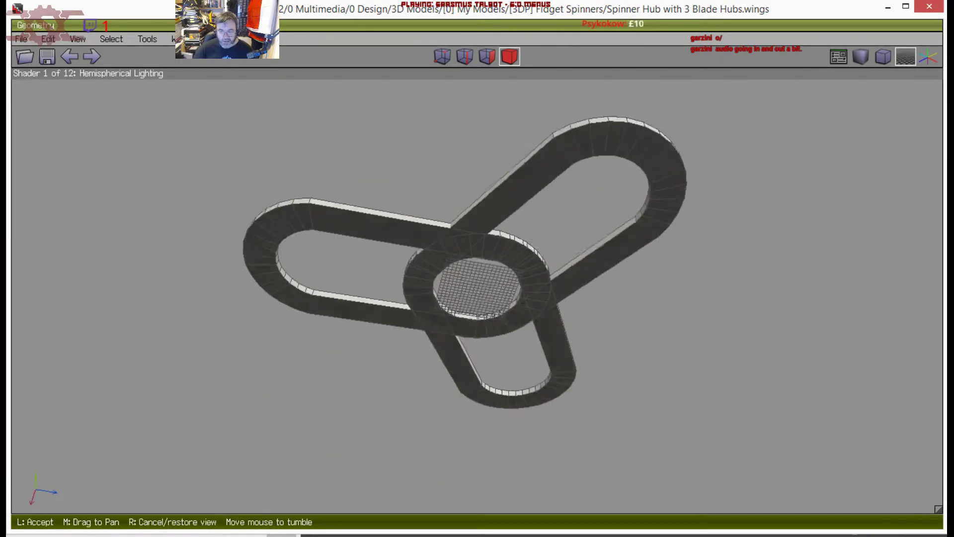
{"action": "left_click", "coordinate": [504, 411]}
{"action": "left_click", "coordinate": [504, 410]}
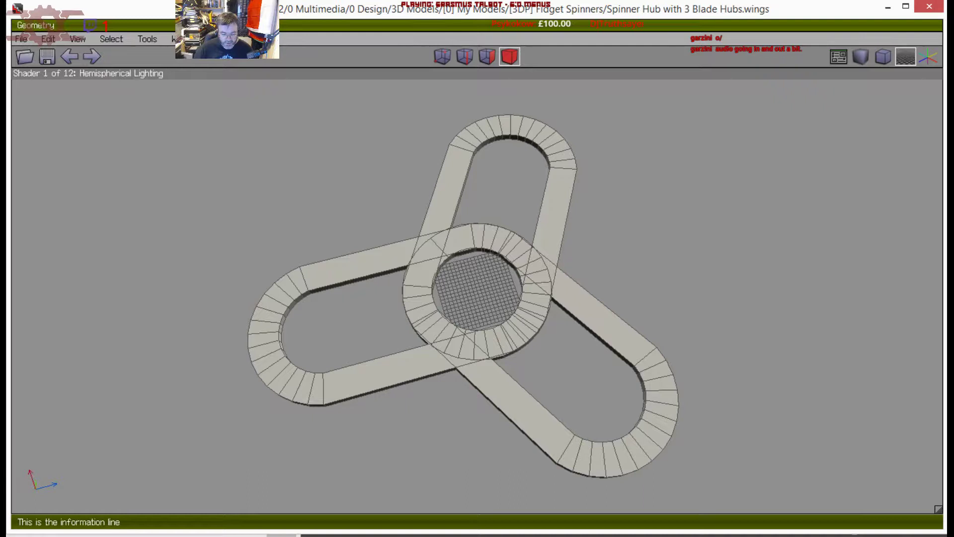
{"action": "key", "text": "alt+Tab"}
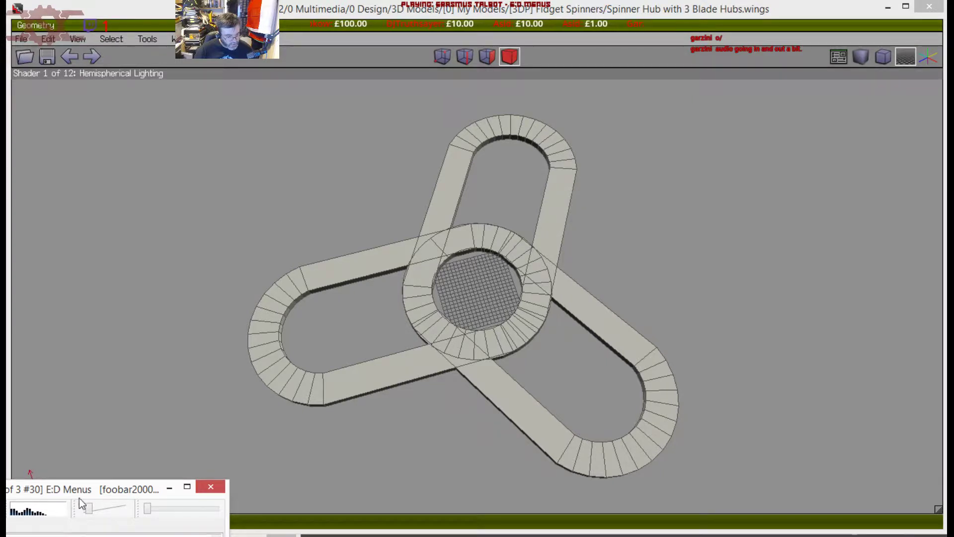
{"action": "left_click", "coordinate": [169, 489]}
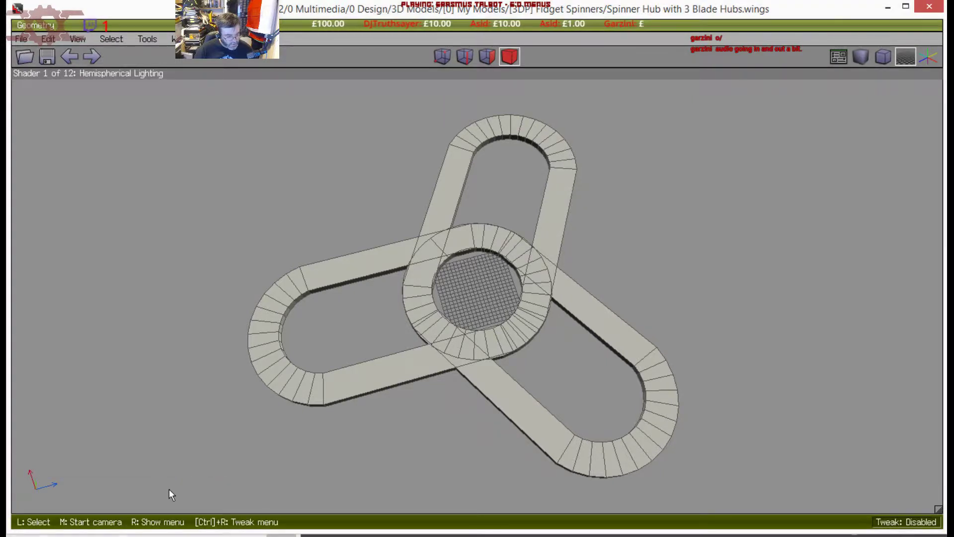
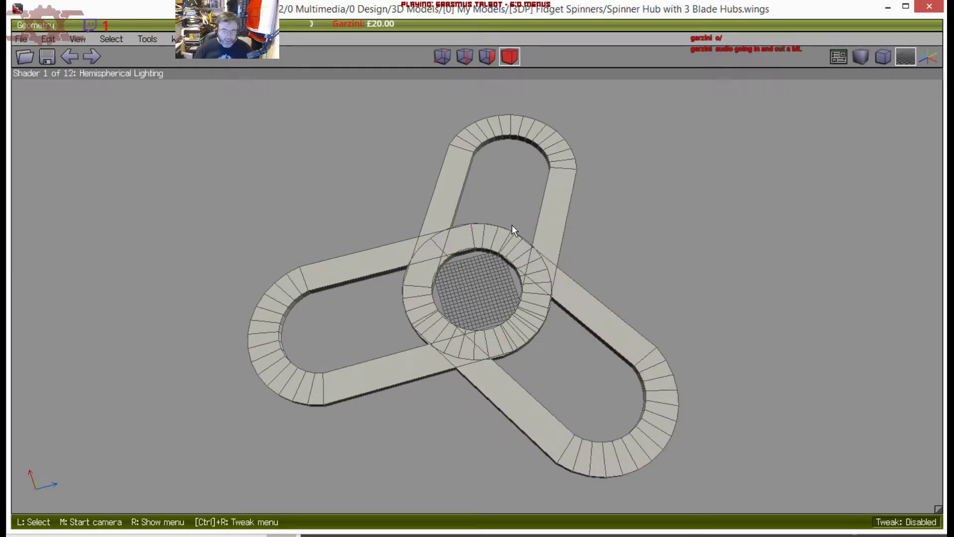
Open LEGO Pistol Exploded.wings from the [3DP] LEGO Pistol folder
{"action": "middle_click", "coordinate": [462, 165]}
{"action": "left_click", "coordinate": [461, 164]}
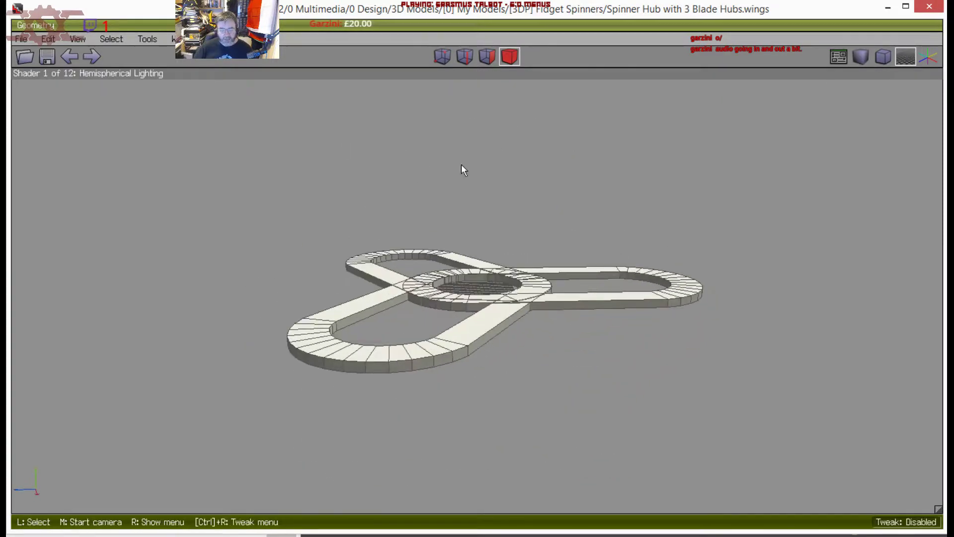
{"action": "left_click", "coordinate": [23, 39]}
{"action": "mouse_move", "coordinate": [58, 170]}
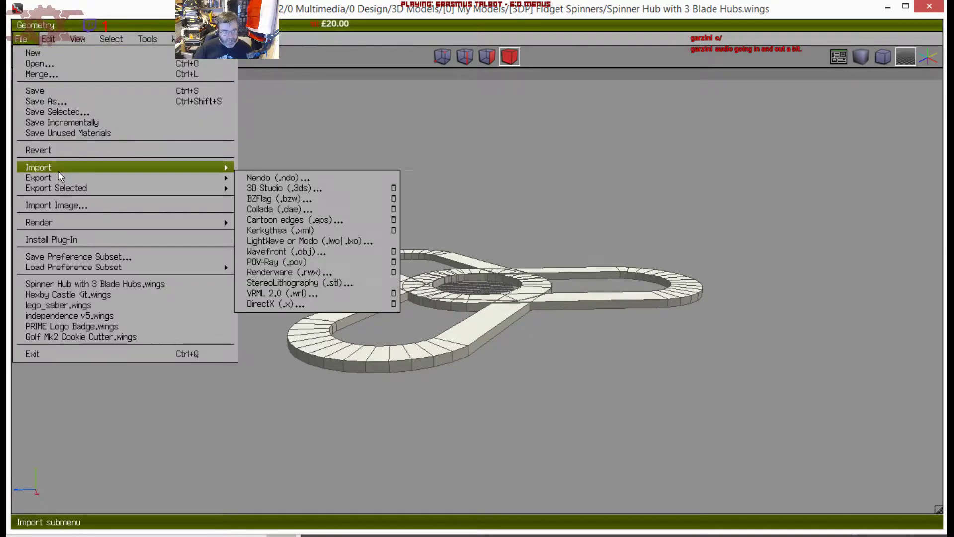
{"action": "left_click", "coordinate": [40, 63]}
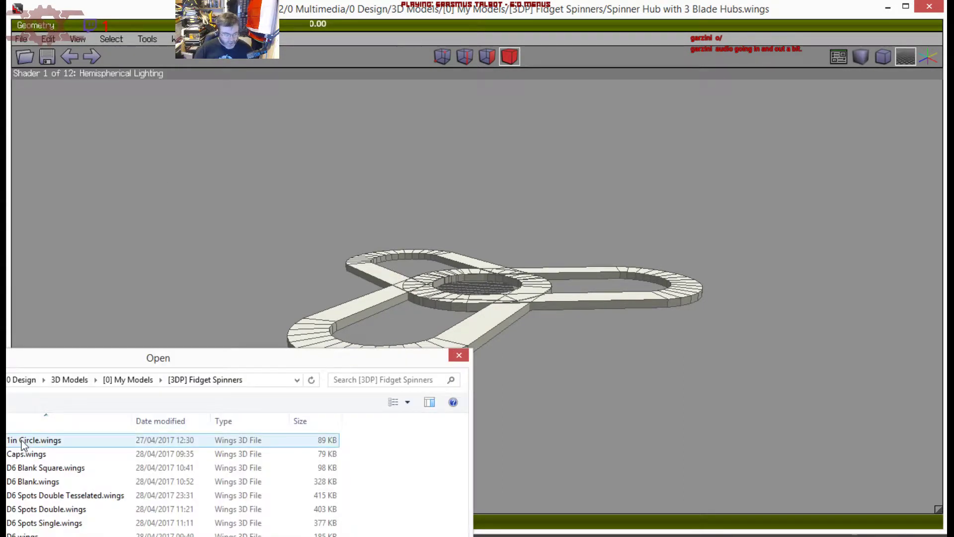
{"action": "left_click", "coordinate": [131, 380]}
{"action": "left_click", "coordinate": [33, 509]}
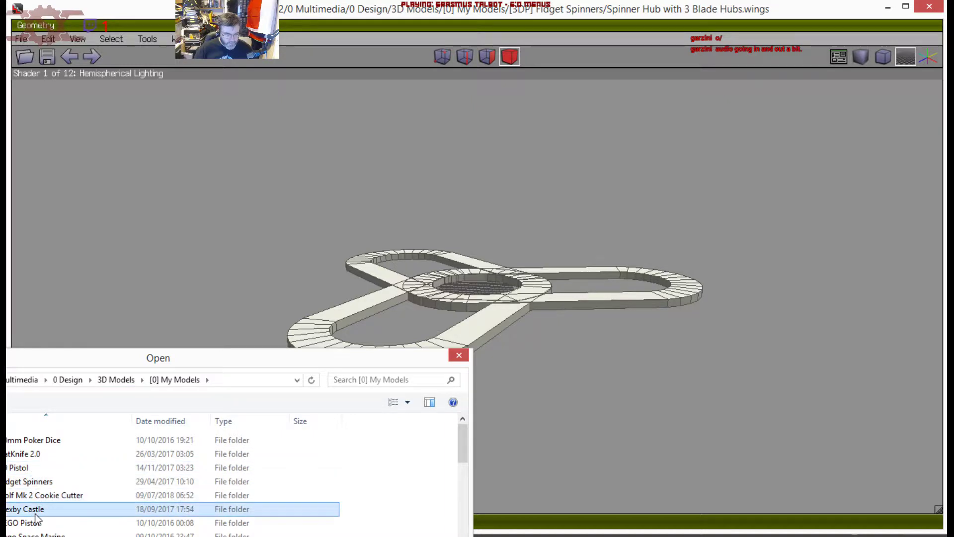
{"action": "double_click", "coordinate": [36, 520]}
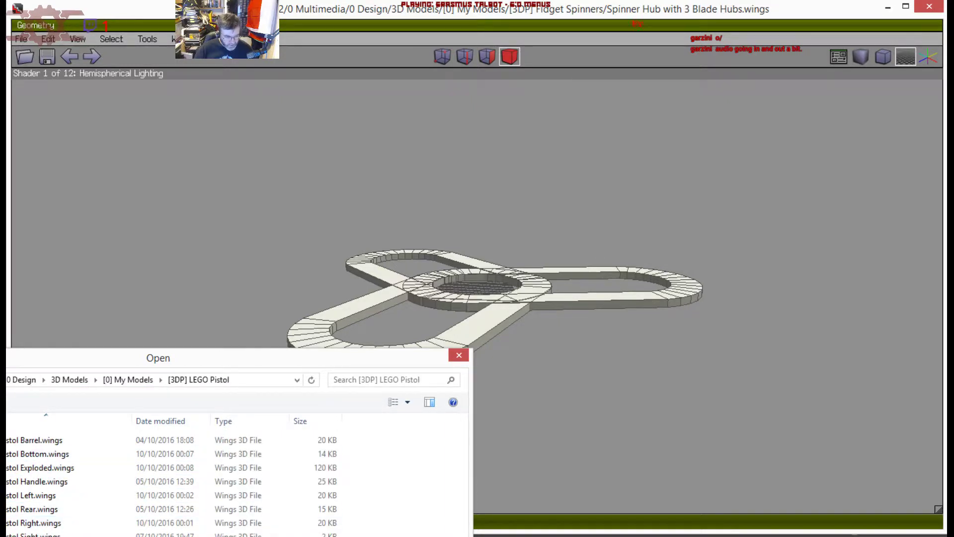
{"action": "double_click", "coordinate": [39, 472]}
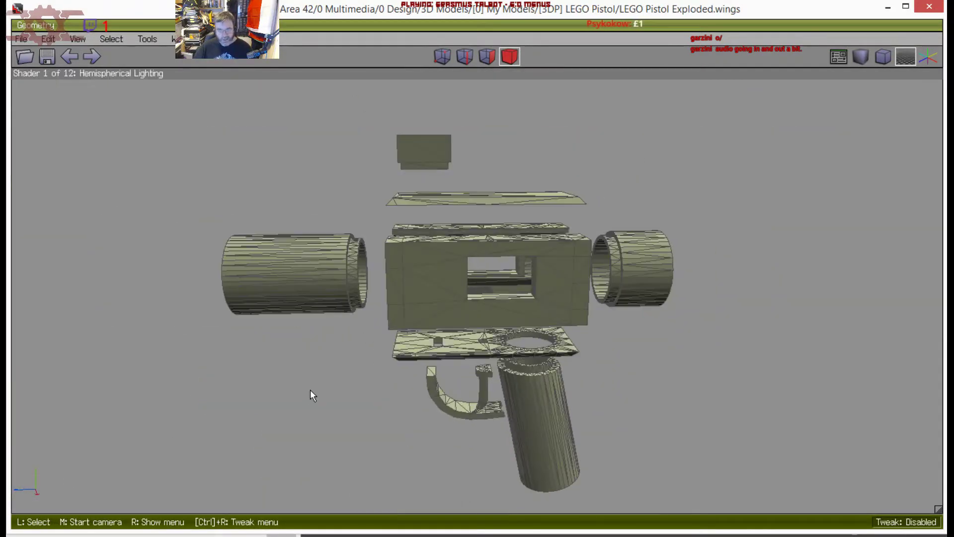
Examine the exploded pistol's barrel, side plates, sight, trigger guard and handle in perspective from several sides
{"action": "middle_click", "coordinate": [337, 374]}
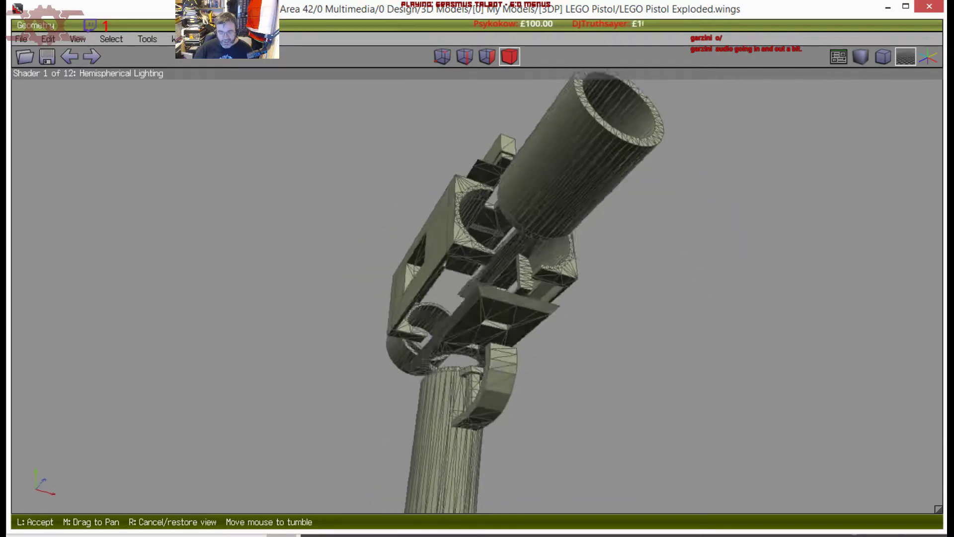
{"action": "left_click", "coordinate": [338, 360]}
{"action": "left_click", "coordinate": [338, 325]}
{"action": "middle_click", "coordinate": [339, 328]}
{"action": "left_click", "coordinate": [476, 279]}
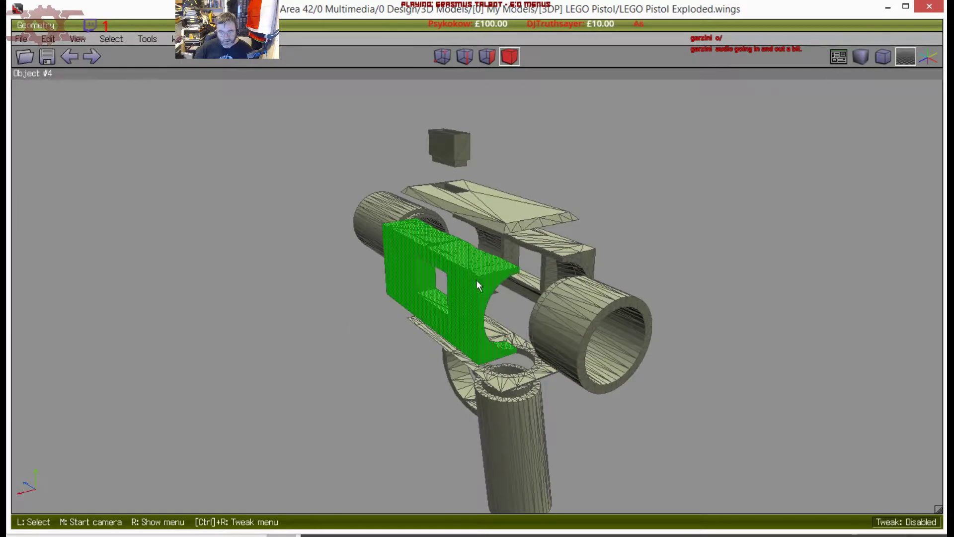
{"action": "middle_click", "coordinate": [603, 377]}
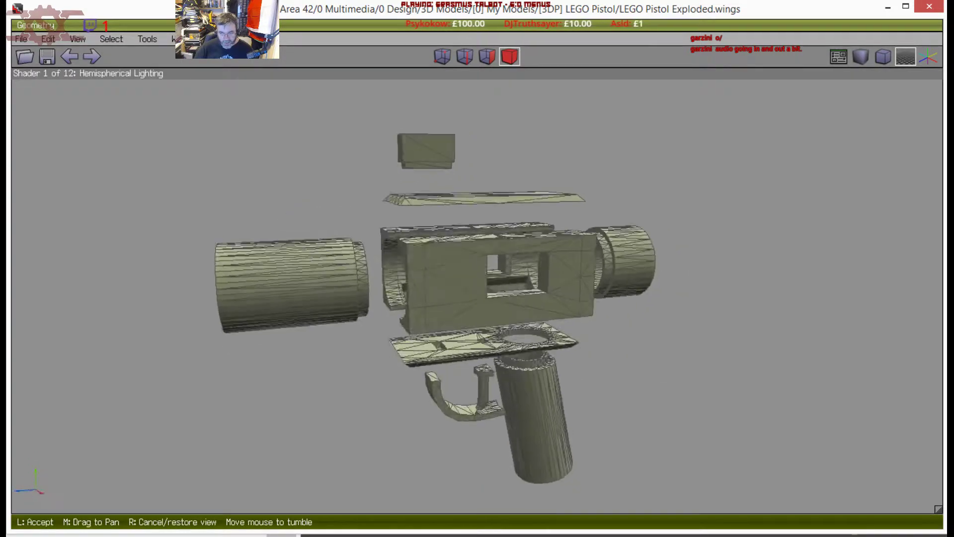
{"action": "left_click", "coordinate": [599, 374]}
Switch to orthogonal projection and examine the exploded pistol from the side, front, underside and an oblique angle
{"action": "key", "text": "x"}
{"action": "left_click", "coordinate": [883, 57]}
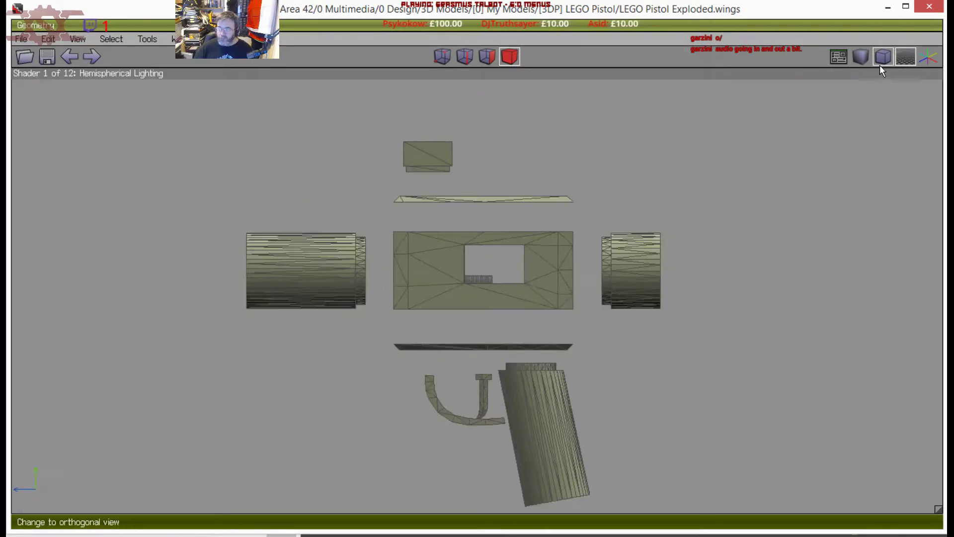
{"action": "middle_click", "coordinate": [619, 255]}
{"action": "left_click", "coordinate": [574, 241]}
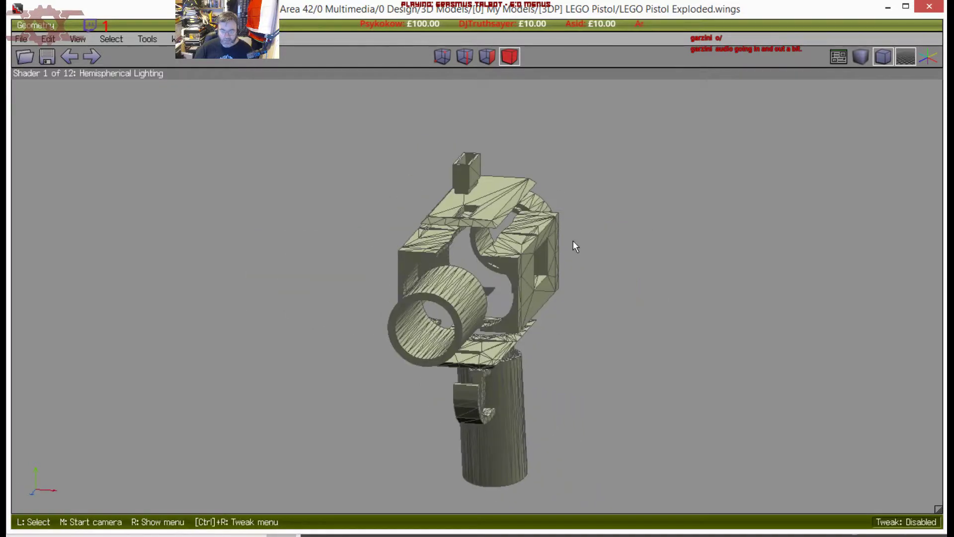
{"action": "key", "text": "z"}
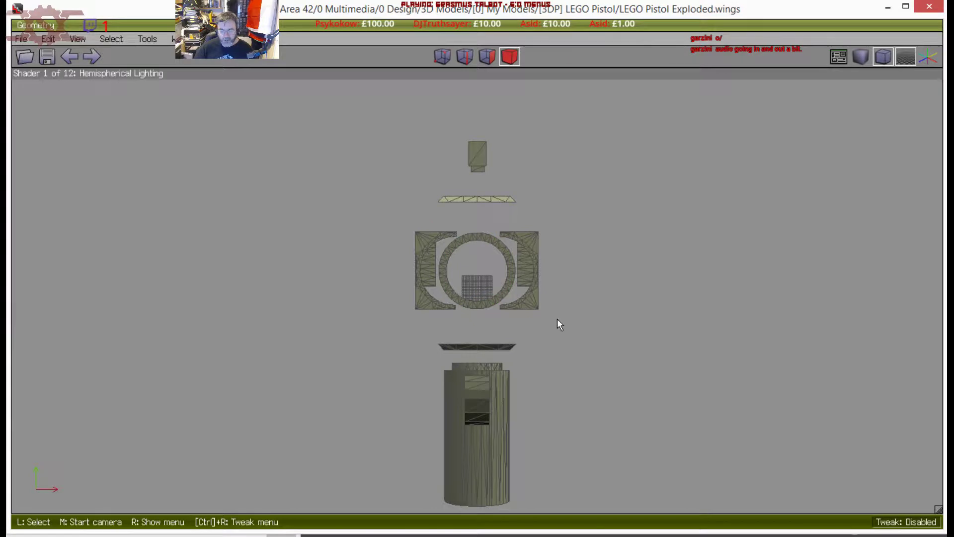
{"action": "middle_click", "coordinate": [585, 228]}
{"action": "left_click", "coordinate": [577, 235]}
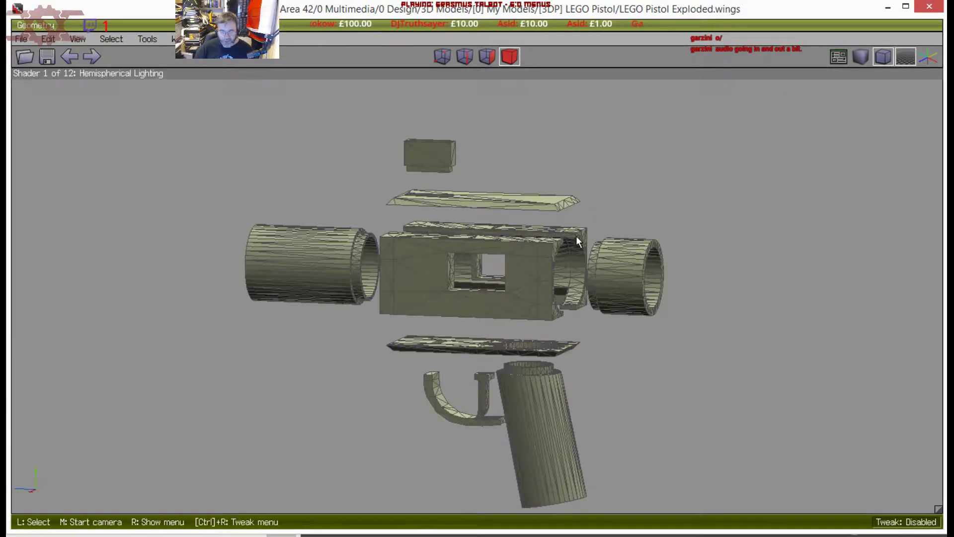
{"action": "key", "text": "x"}
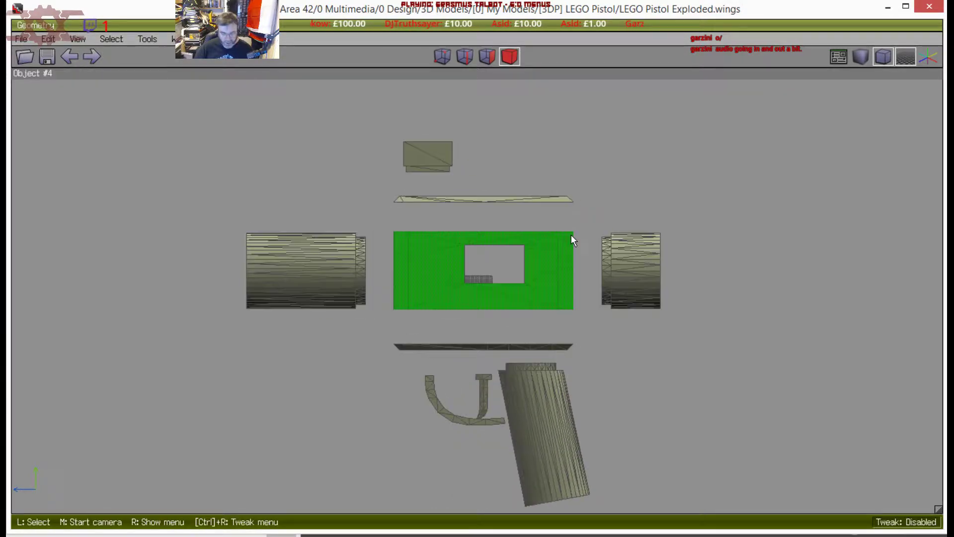
{"action": "middle_click", "coordinate": [486, 366]}
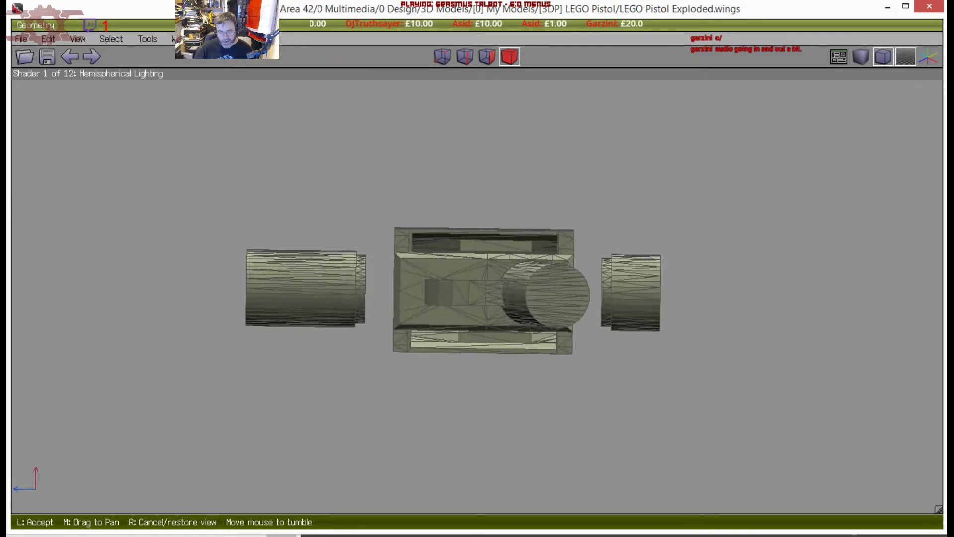
{"action": "left_click", "coordinate": [454, 367]}
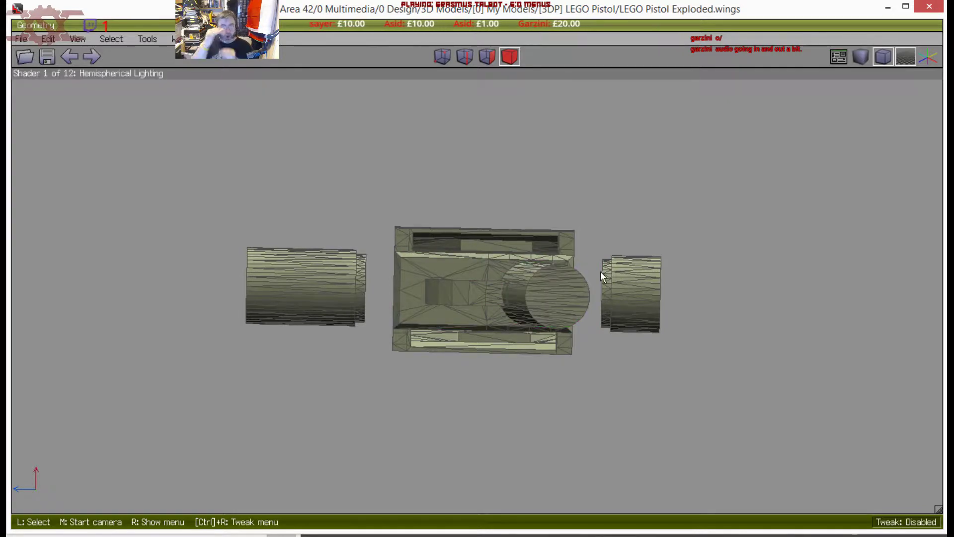
{"action": "middle_click", "coordinate": [607, 238]}
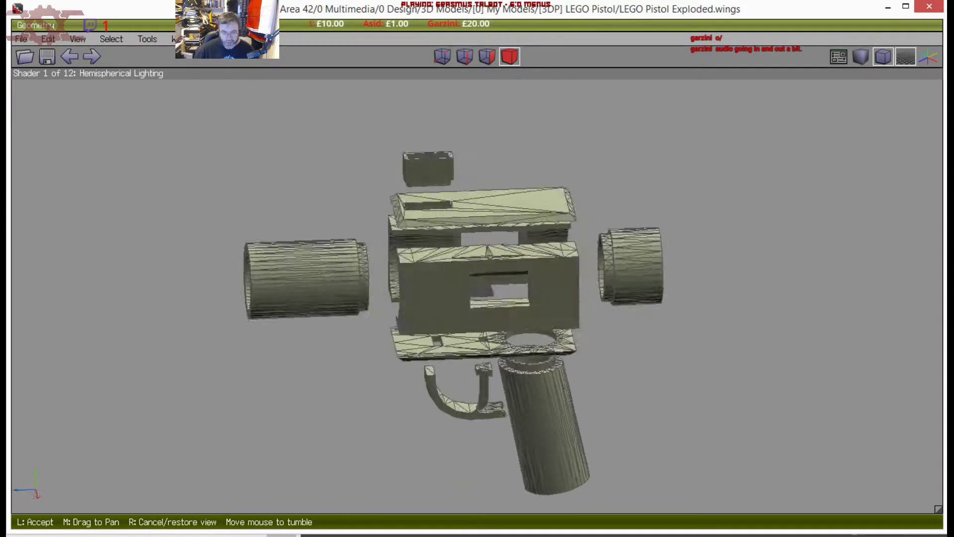
{"action": "left_click", "coordinate": [580, 241]}
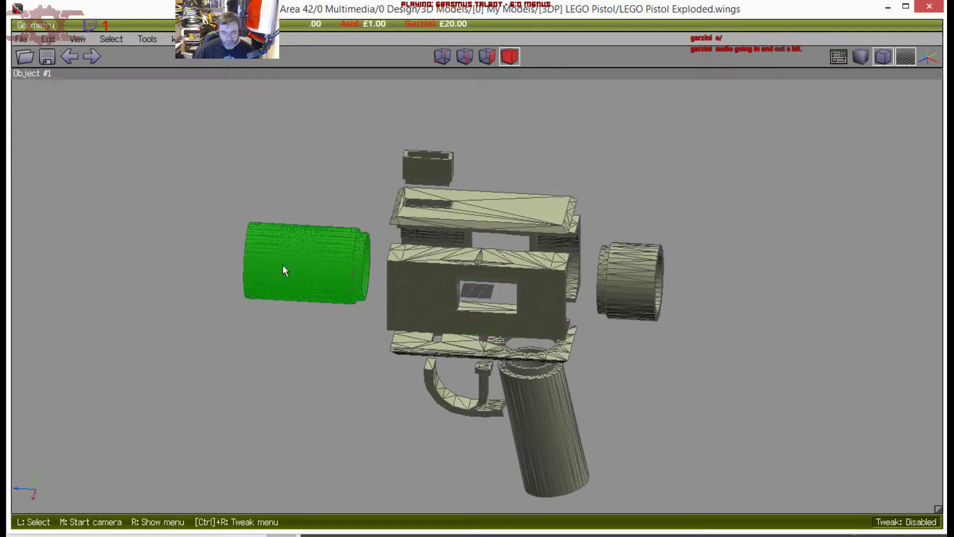
Return to perspective projection and examine the pistol's barrel, hollow body halves and underside, including close up
{"action": "middle_click", "coordinate": [612, 341]}
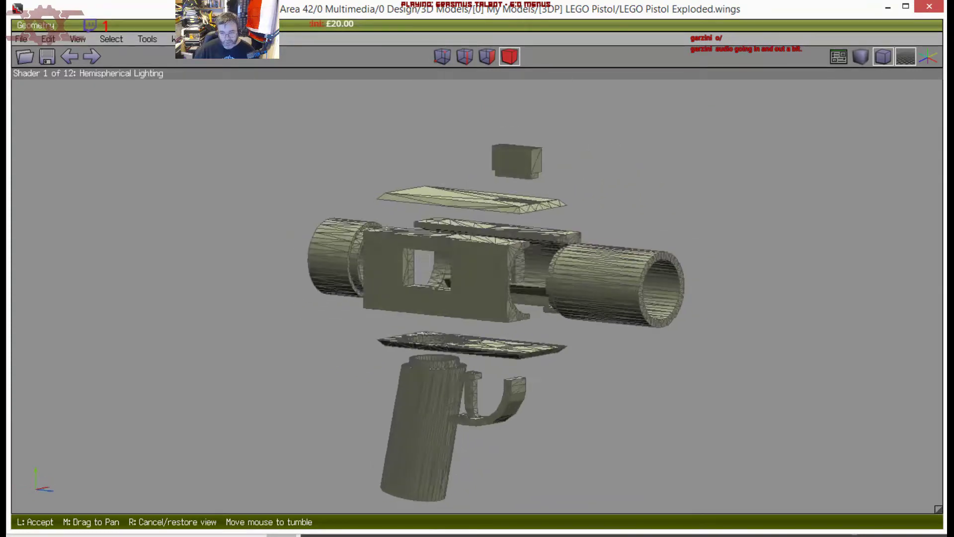
{"action": "left_click", "coordinate": [864, 84]}
{"action": "middle_click", "coordinate": [864, 84]}
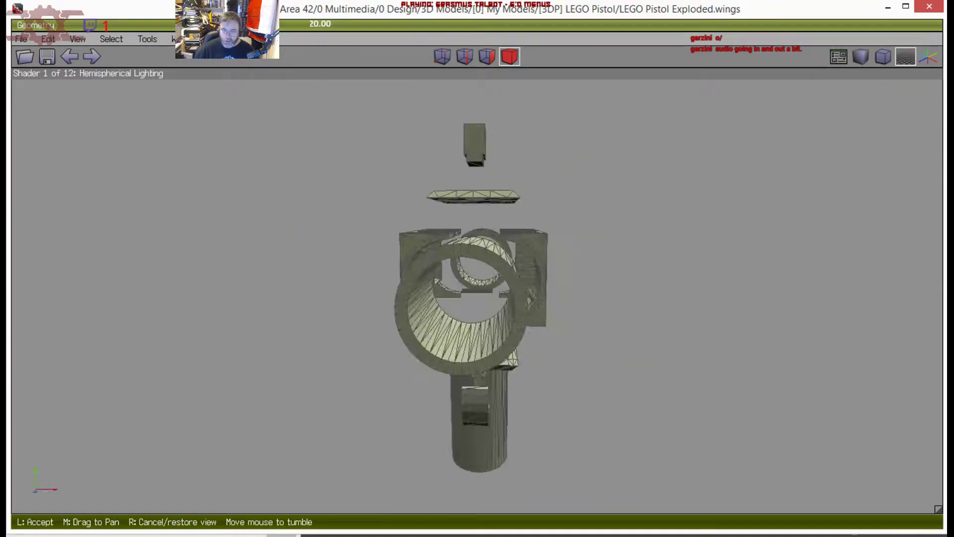
{"action": "left_click", "coordinate": [652, 232]}
{"action": "middle_click", "coordinate": [651, 227]}
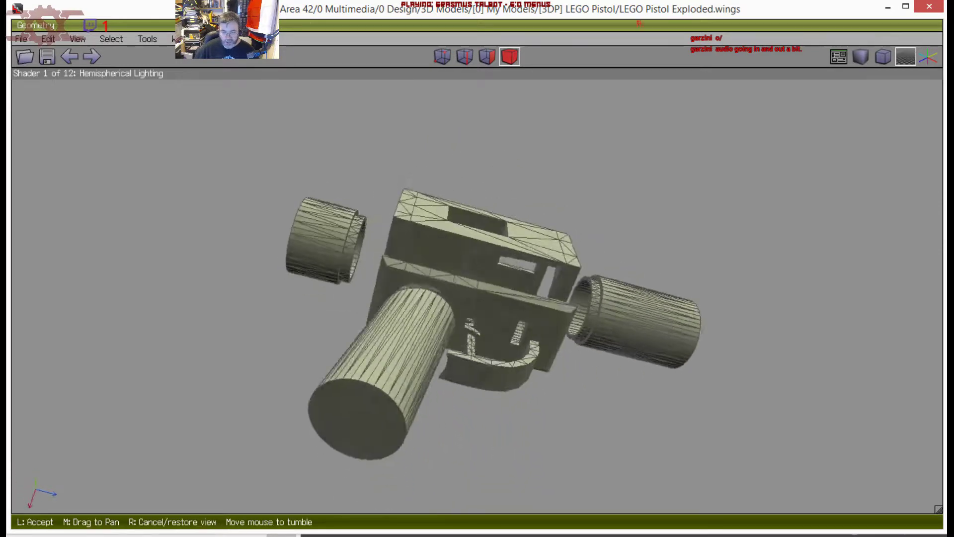
{"action": "scroll", "coordinate": [477, 290], "scroll_direction": "up", "scroll_amount": 10}
{"action": "scroll", "coordinate": [477, 291], "scroll_direction": "up", "scroll_amount": 8}
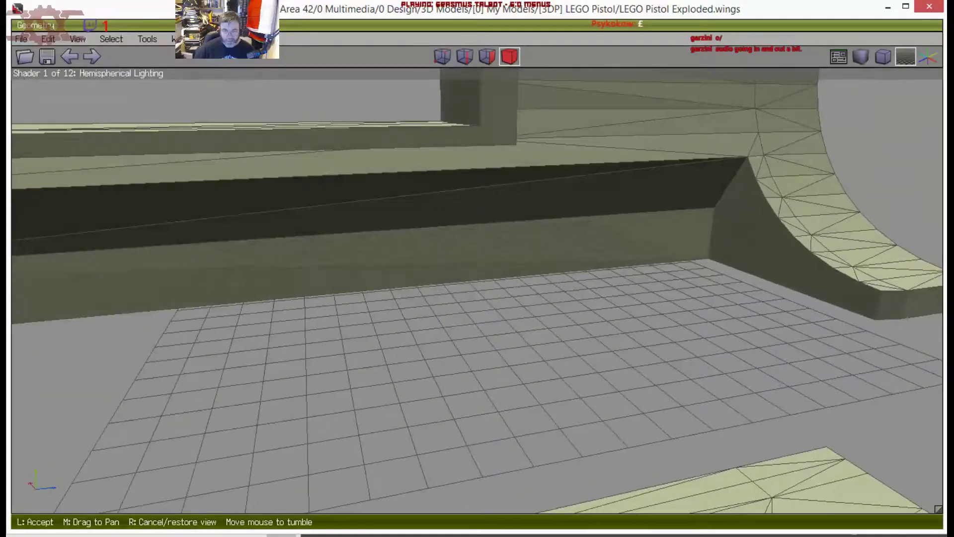
{"action": "scroll", "coordinate": [477, 290], "scroll_direction": "down", "scroll_amount": 15}
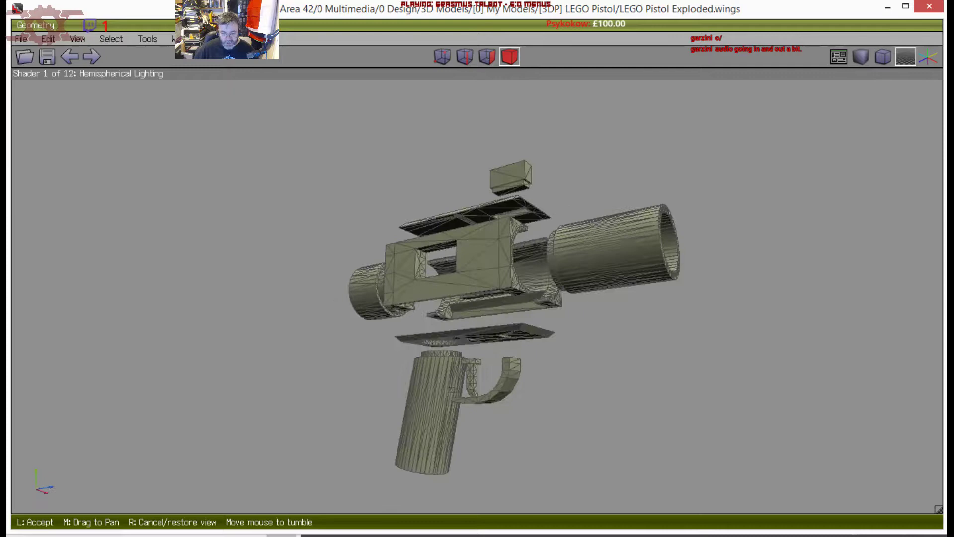
{"action": "left_click", "coordinate": [640, 273]}
{"action": "scroll", "coordinate": [491, 353], "scroll_direction": "up", "scroll_amount": 5}
{"action": "scroll", "coordinate": [490, 353], "scroll_direction": "down", "scroll_amount": 5}
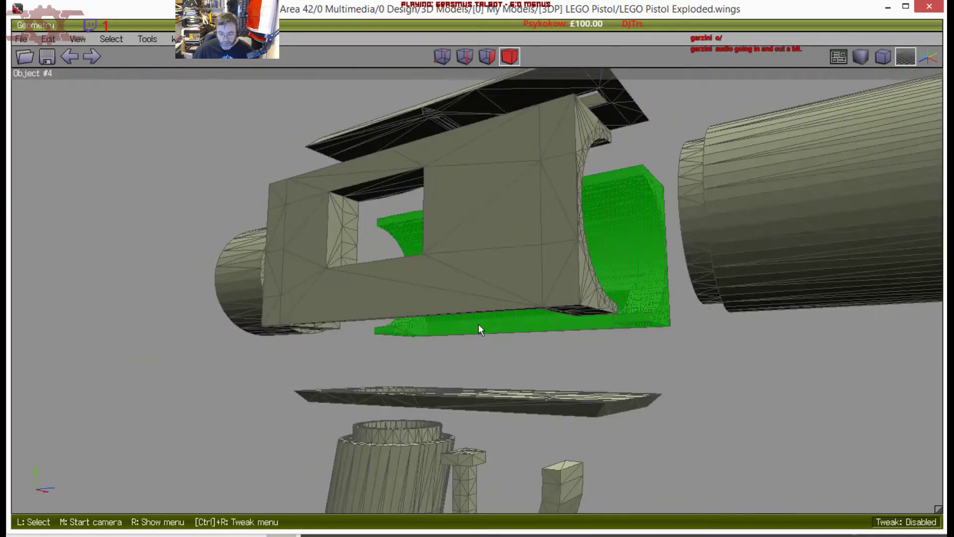
{"action": "middle_click", "coordinate": [478, 323]}
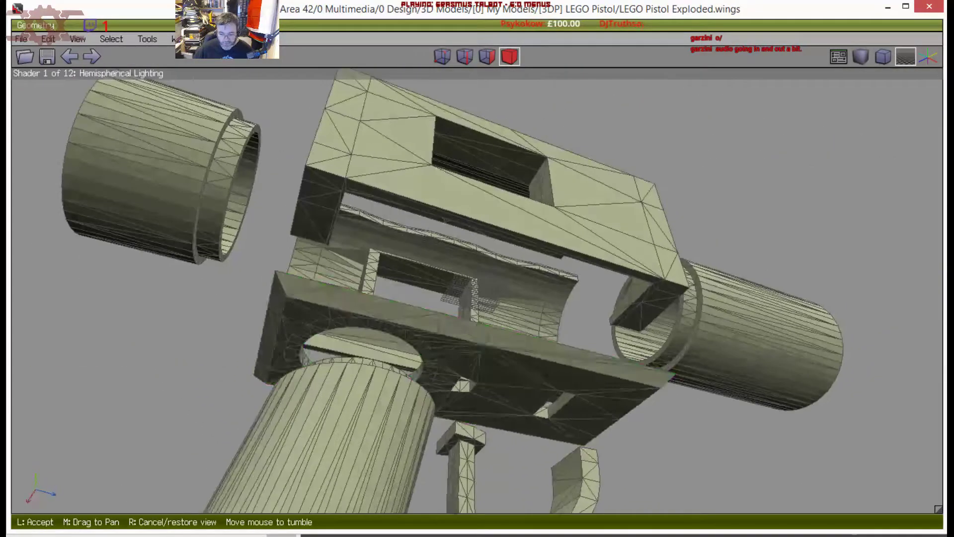
{"action": "left_click", "coordinate": [464, 457]}
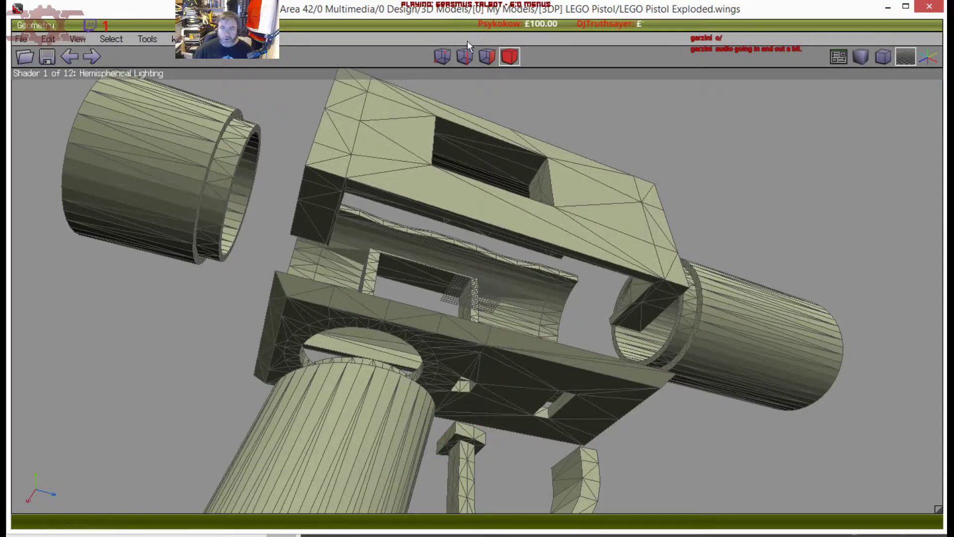
Switch to face selection and select the faces along one side of the pistol's curved trigger guard
{"action": "key", "text": "3"}
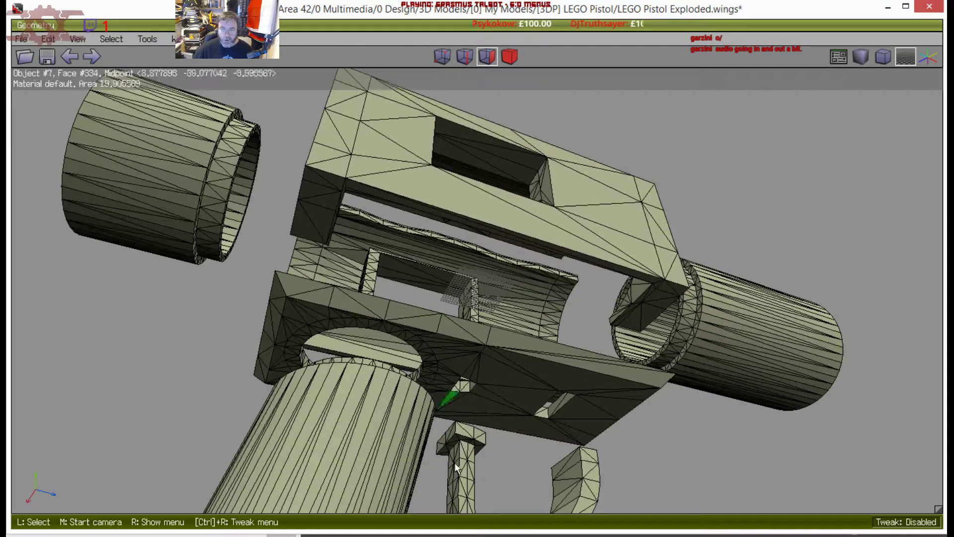
{"action": "middle_click", "coordinate": [470, 436]}
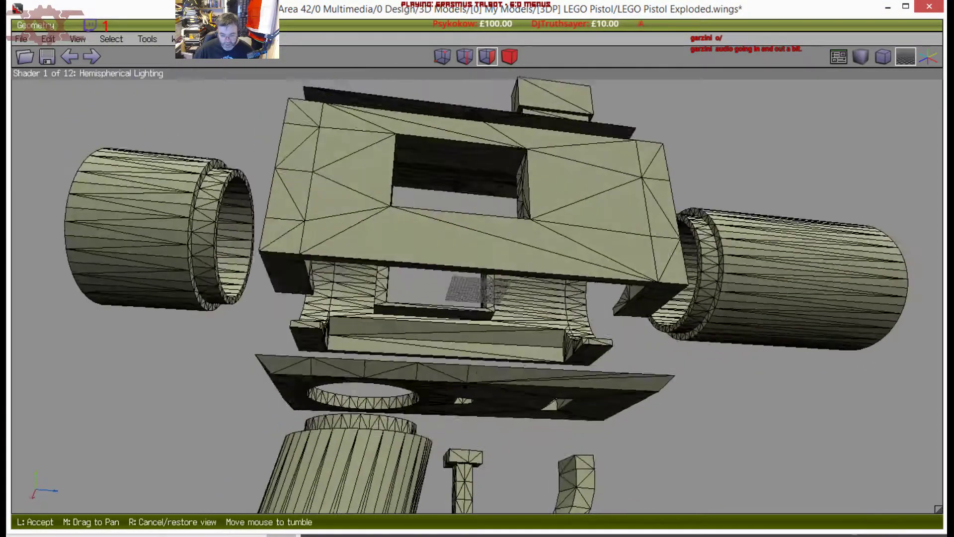
{"action": "left_click", "coordinate": [467, 448]}
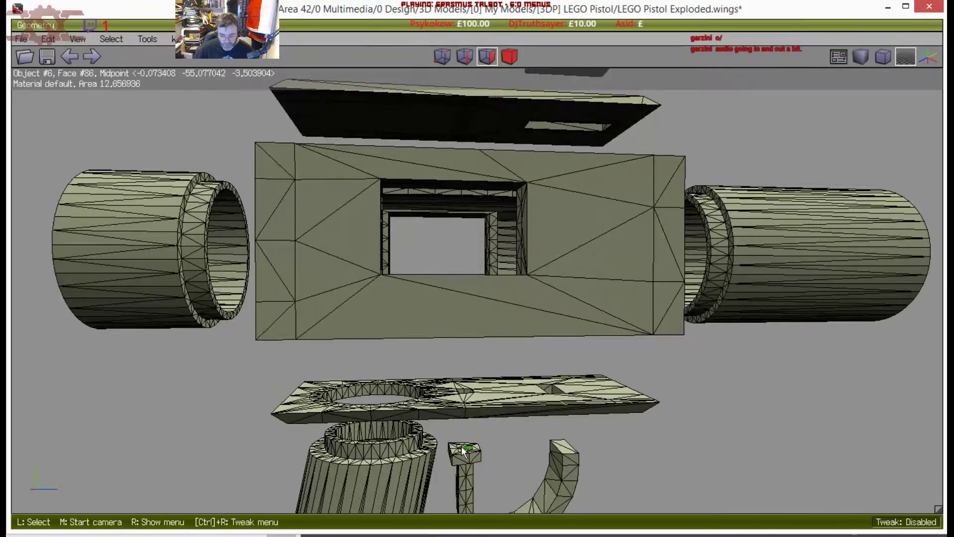
{"action": "scroll", "coordinate": [484, 449], "scroll_direction": "down", "scroll_amount": 3}
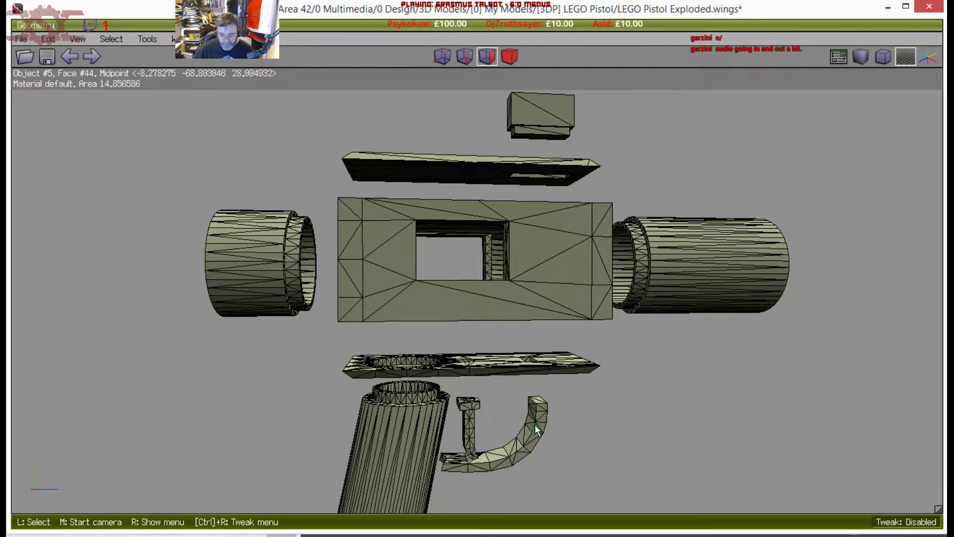
{"action": "left_click_drag", "start_coordinate": [542, 409], "coordinate": [543, 425]}
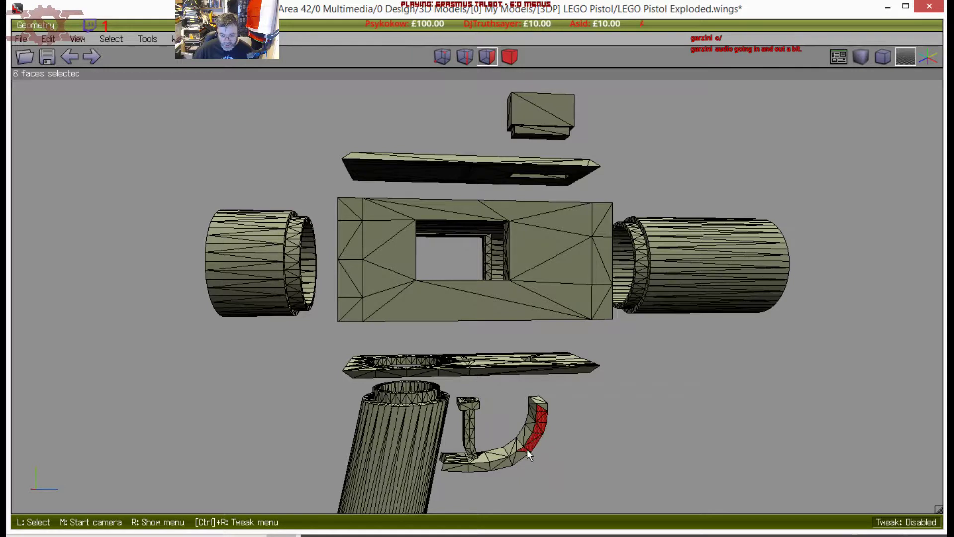
{"action": "left_click", "coordinate": [452, 466]}
{"action": "scroll", "coordinate": [449, 447], "scroll_direction": "down", "scroll_amount": 3}
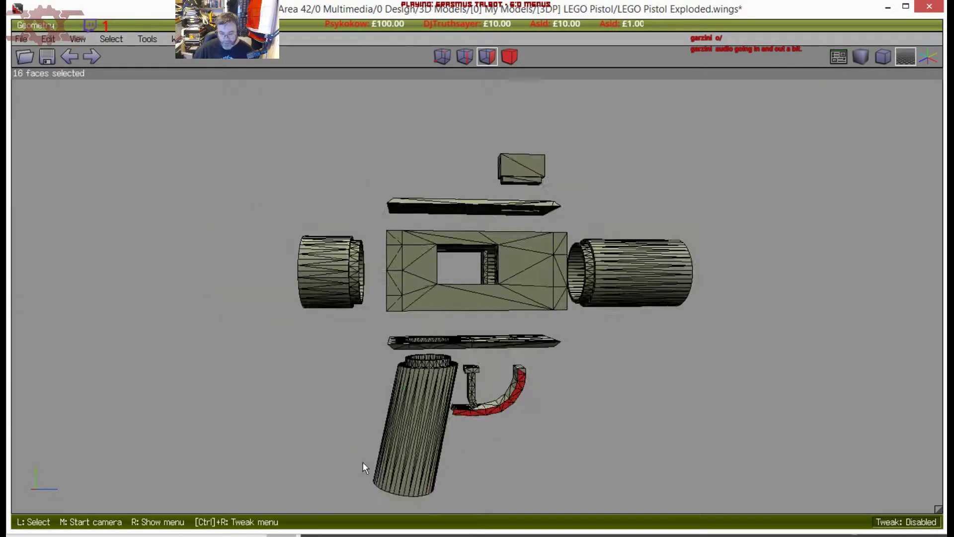
Examine the pistol from below, then in orthogonal projection along the X and Z axes
{"action": "middle_click", "coordinate": [448, 353]}
{"action": "left_click", "coordinate": [390, 379]}
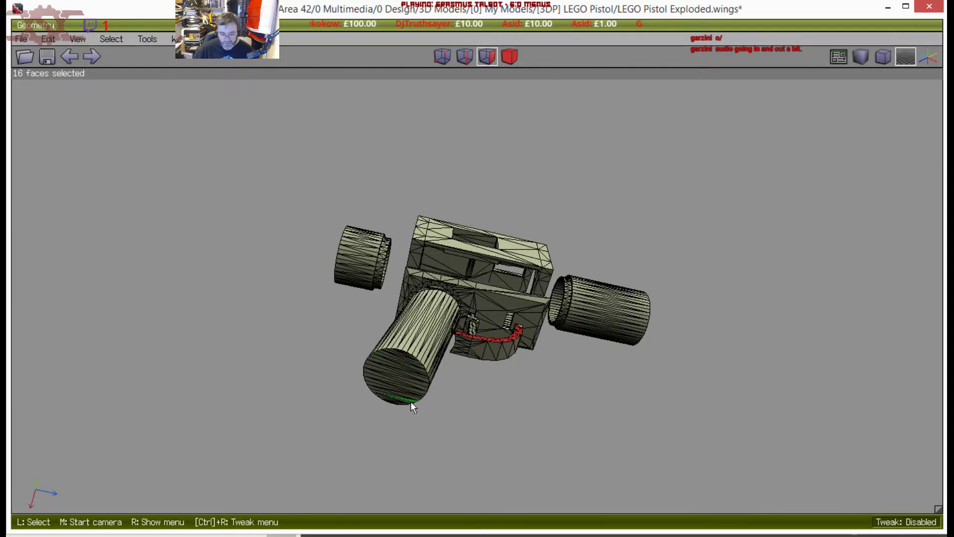
{"action": "middle_click", "coordinate": [416, 387]}
{"action": "left_click", "coordinate": [417, 386]}
{"action": "key", "text": "x"}
{"action": "key", "text": "z"}
{"action": "key", "text": "x"}
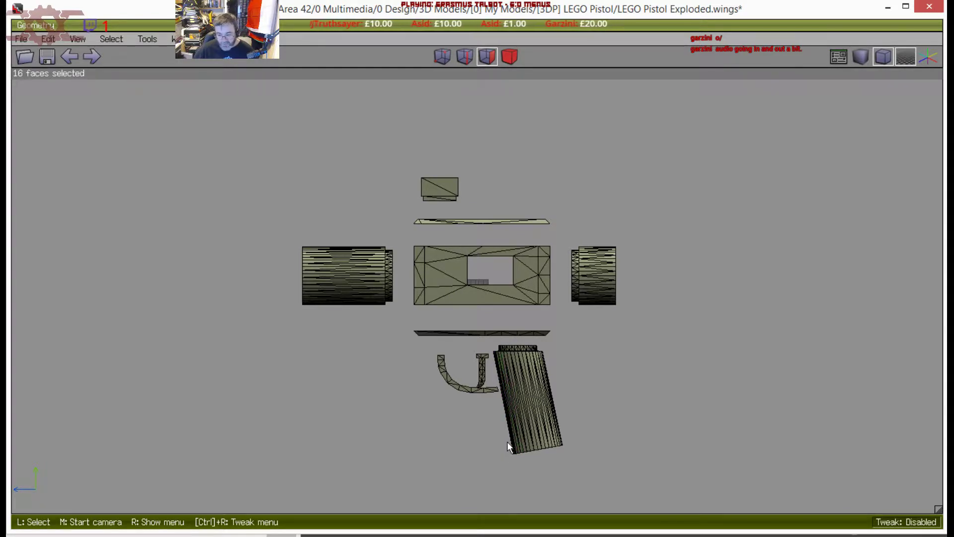
{"action": "middle_click", "coordinate": [548, 440]}
{"action": "left_click", "coordinate": [549, 444]}
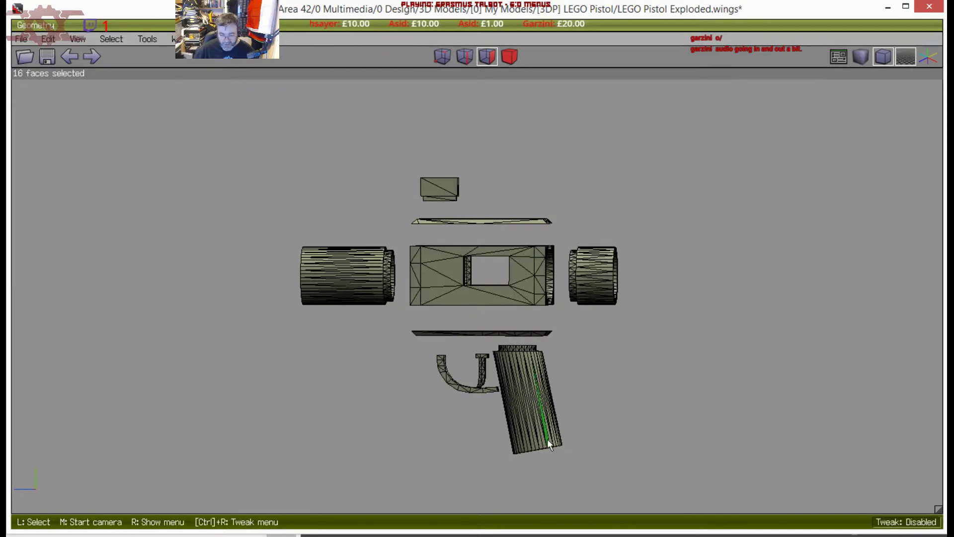
Switch to body selection, select the pistol's upper and lower plates together in the X-axis view, and clear the selection
{"action": "key", "text": "x"}
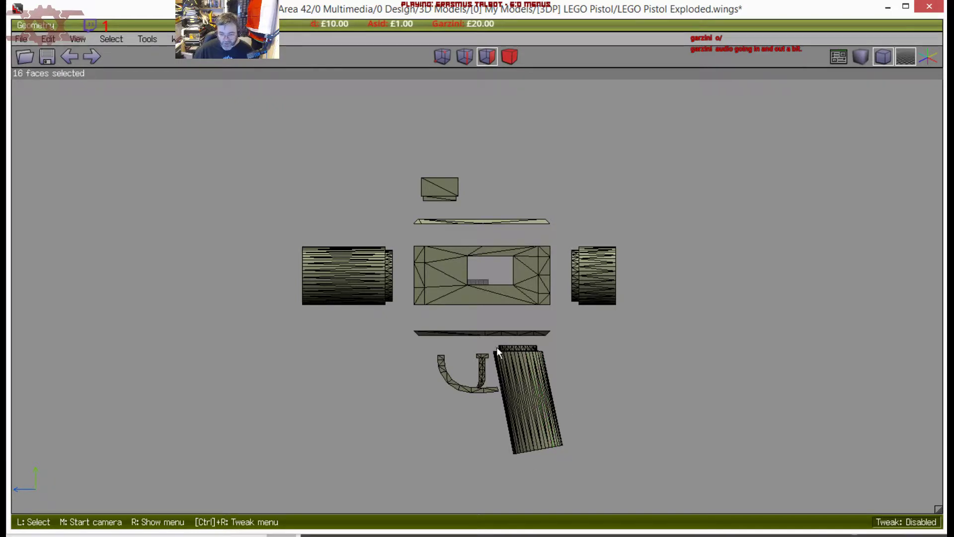
{"action": "left_click", "coordinate": [455, 219]}
{"action": "left_click", "coordinate": [510, 56]}
{"action": "left_click", "coordinate": [483, 212]}
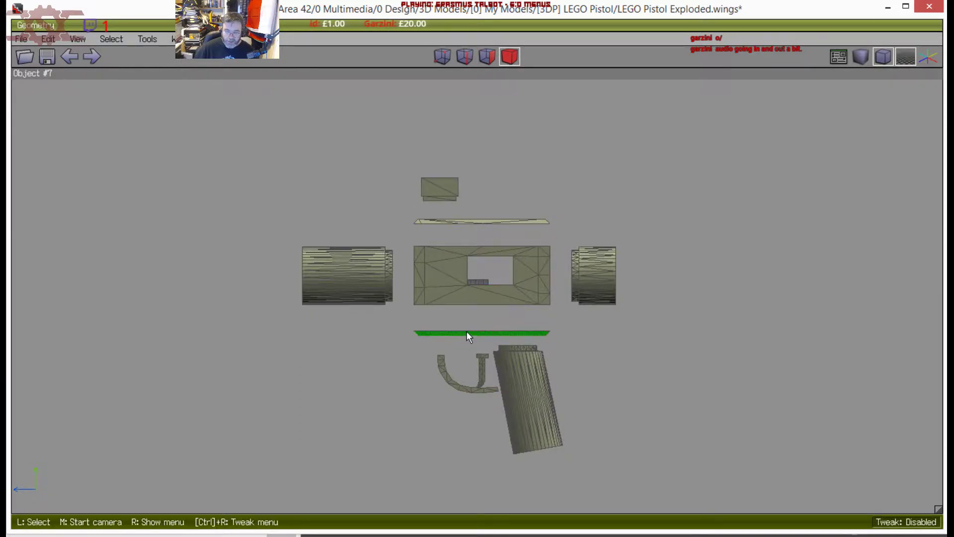
{"action": "left_click", "coordinate": [472, 221]}
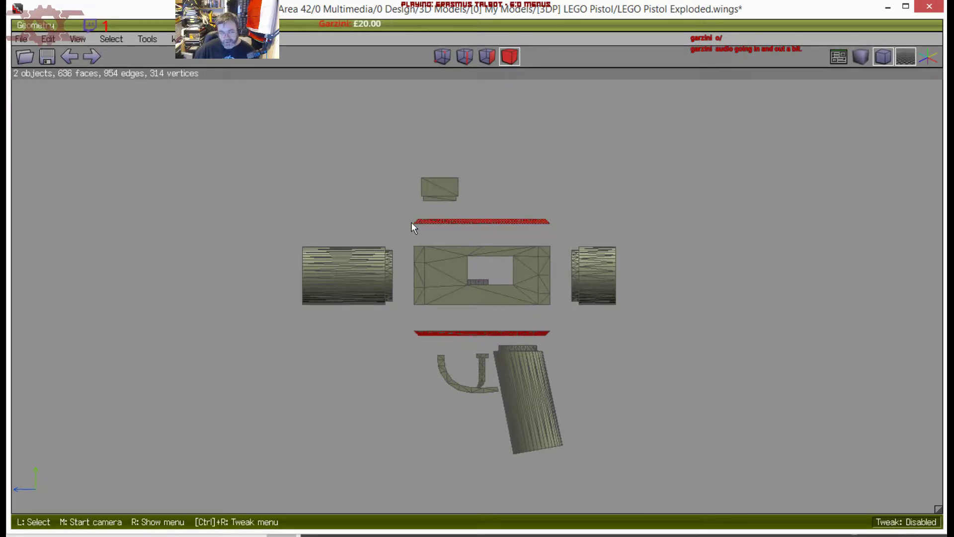
{"action": "scroll", "coordinate": [437, 186], "scroll_direction": "up", "scroll_amount": 4}
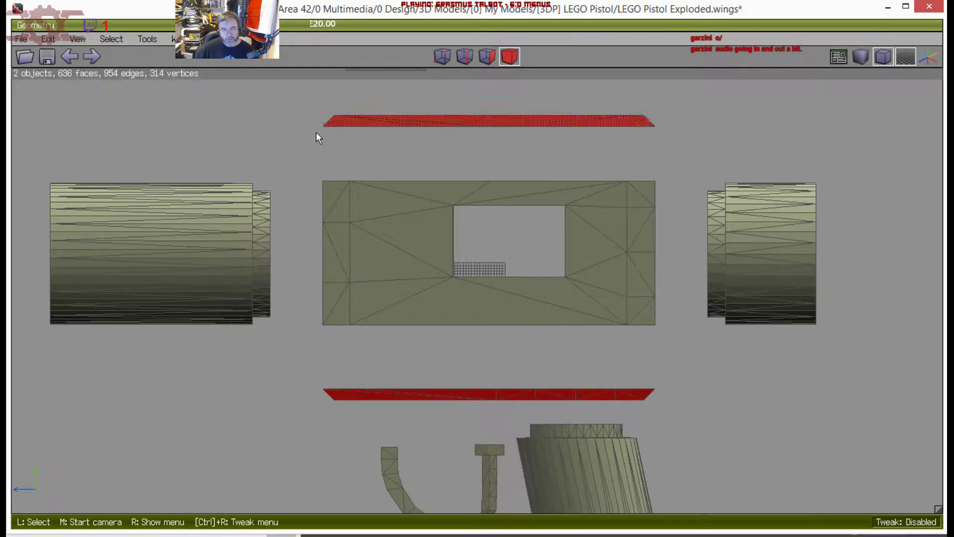
{"action": "key", "text": "space"}
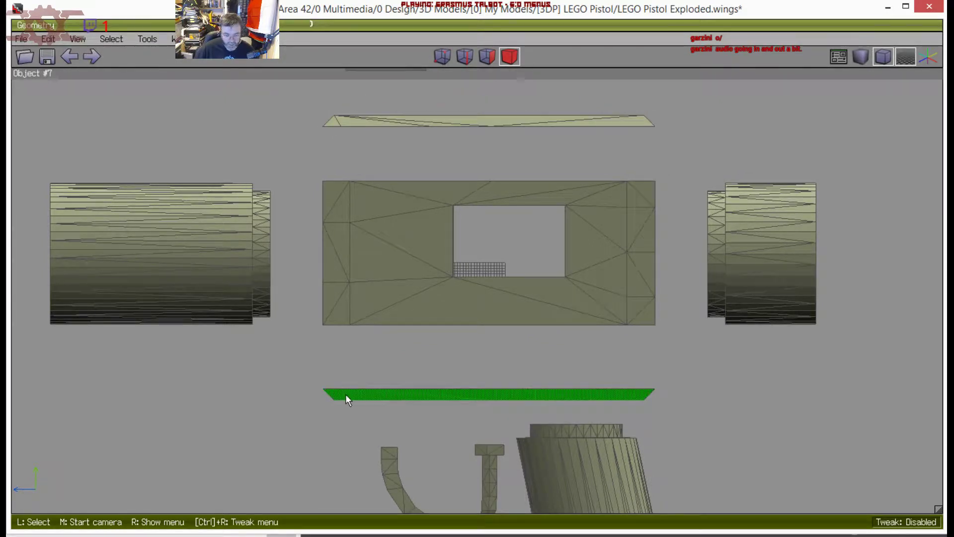
Select only the pistol's lower plate as a body and return to an oblique view of the model
{"action": "left_click", "coordinate": [355, 395]}
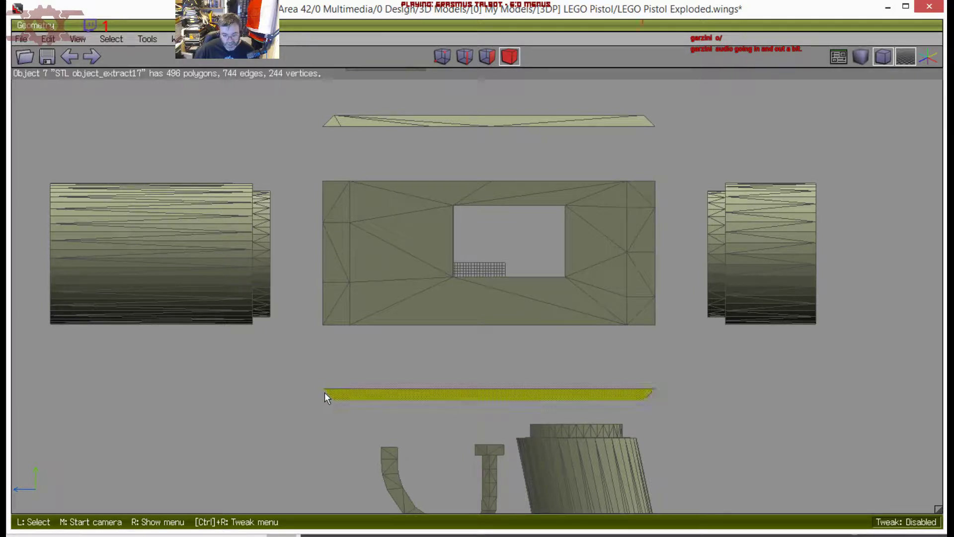
{"action": "scroll", "coordinate": [361, 353], "scroll_direction": "down", "scroll_amount": 3}
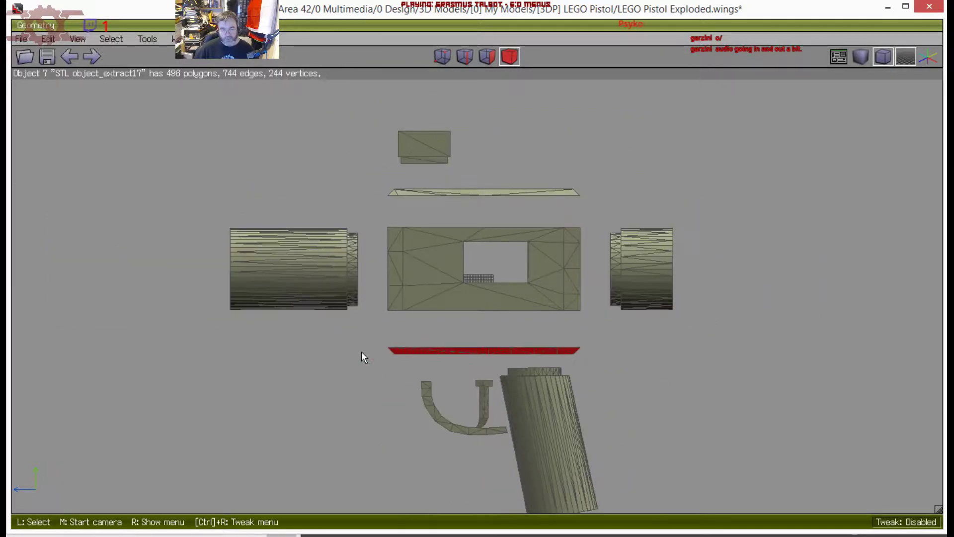
{"action": "middle_click", "coordinate": [362, 351]}
{"action": "left_click", "coordinate": [351, 312]}
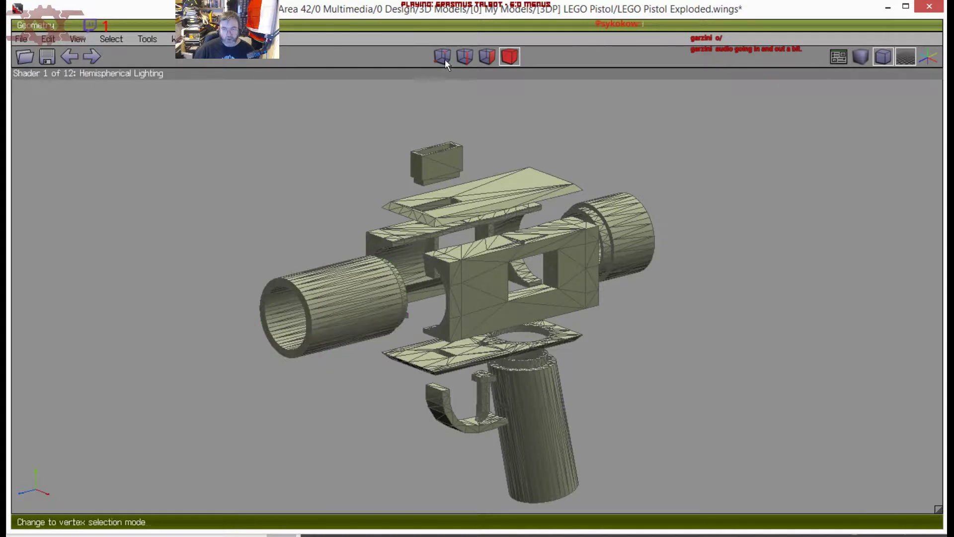
Switch to face selection, select the outer faces around the window of one body half, and clear the selection
{"action": "left_click", "coordinate": [487, 56]}
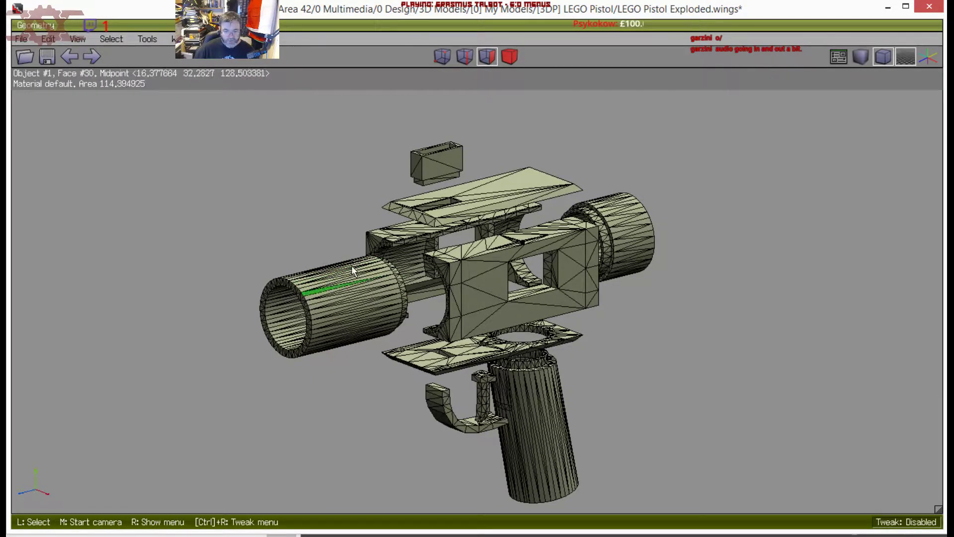
{"action": "middle_click", "coordinate": [459, 279]}
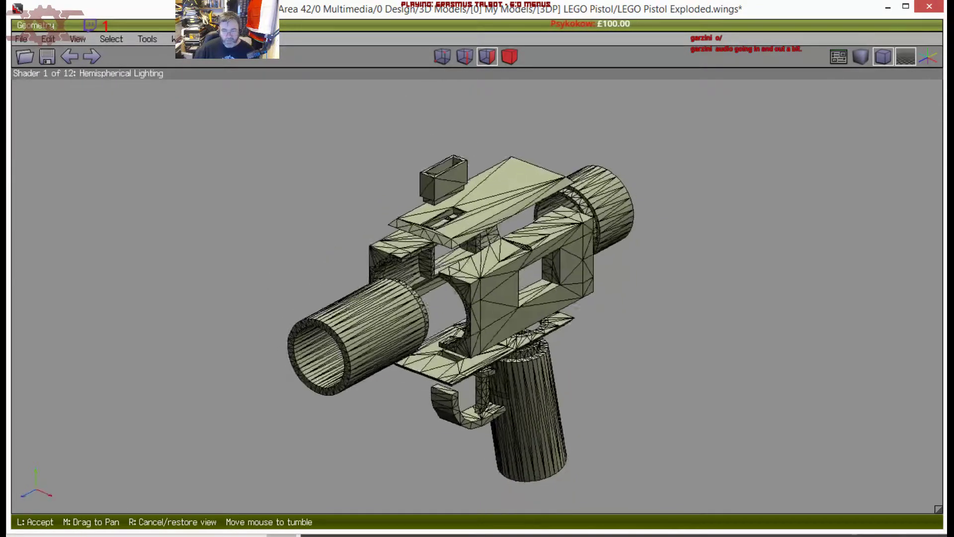
{"action": "left_click", "coordinate": [572, 225]}
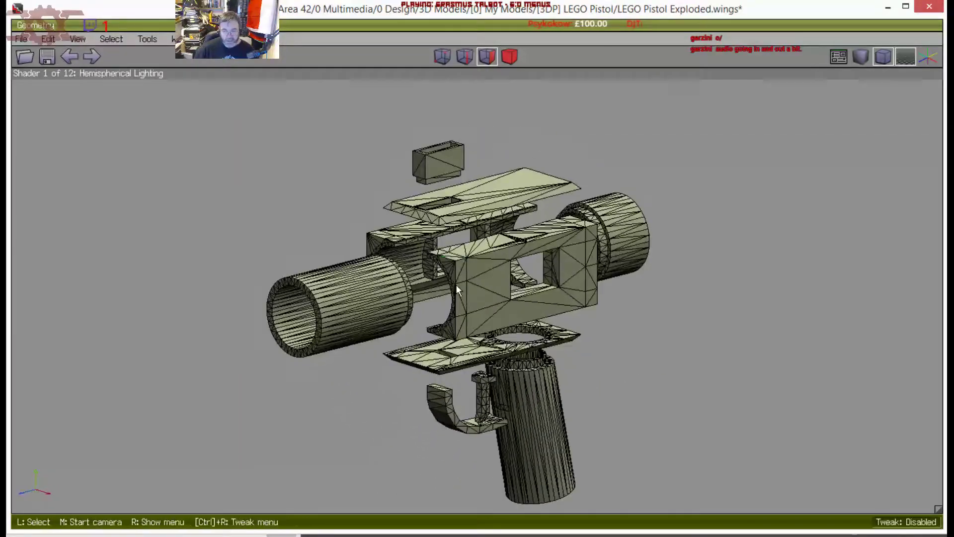
{"action": "middle_click", "coordinate": [569, 289]}
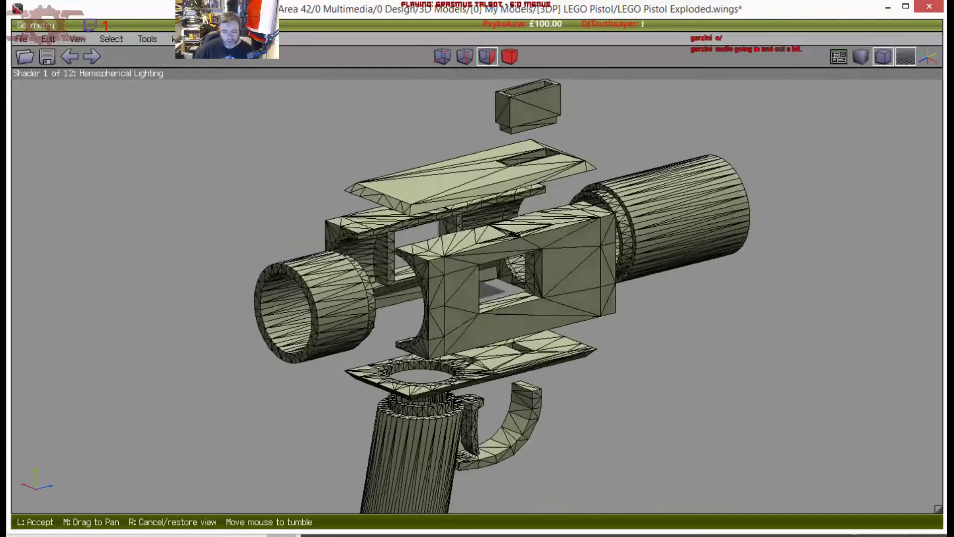
{"action": "left_click", "coordinate": [490, 279]}
{"action": "mouse_move", "coordinate": [368, 231]}
{"action": "left_mouse_down"}
{"action": "mouse_move", "coordinate": [496, 268]}
{"action": "mouse_move", "coordinate": [498, 326]}
{"action": "left_mouse_up"}
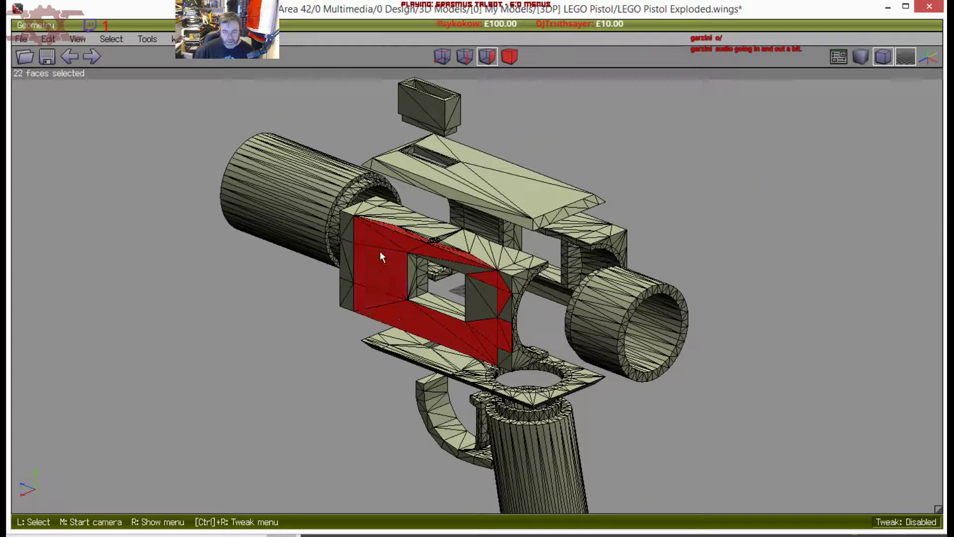
{"action": "key", "text": "space"}
Examine the exploded pistol from the side, from below, along the X axis, upside down and at an oblique angle
{"action": "middle_click", "coordinate": [451, 297]}
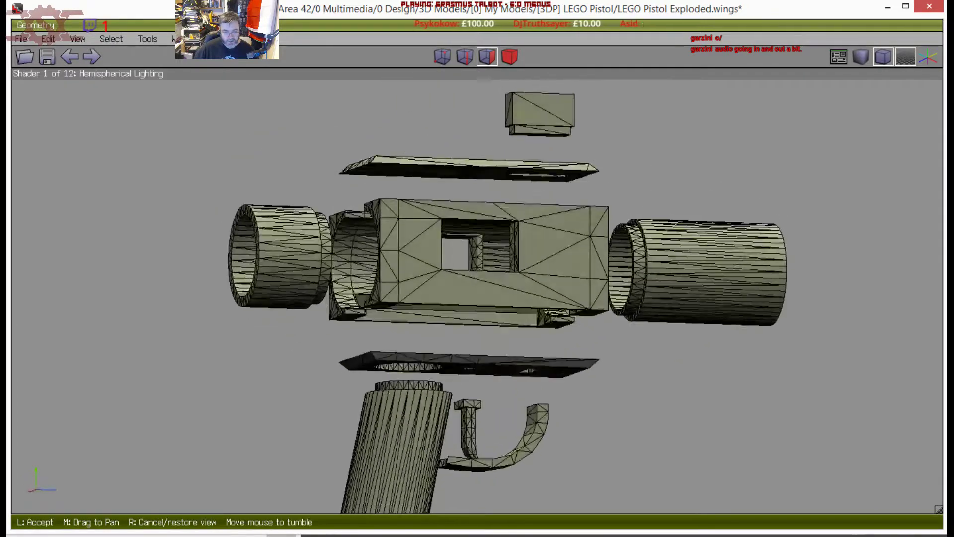
{"action": "left_click", "coordinate": [449, 291]}
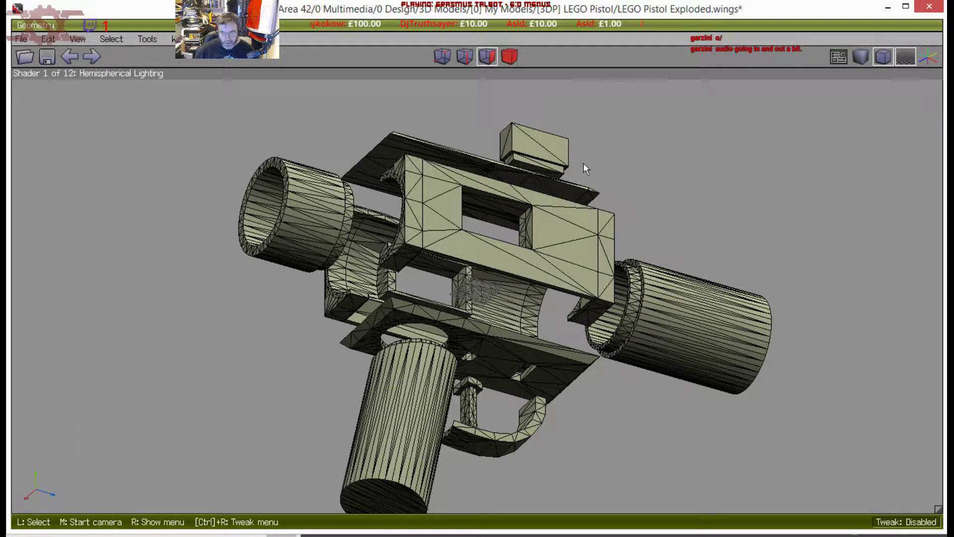
{"action": "key", "text": "x"}
{"action": "scroll", "coordinate": [572, 174], "scroll_direction": "down", "scroll_amount": 3}
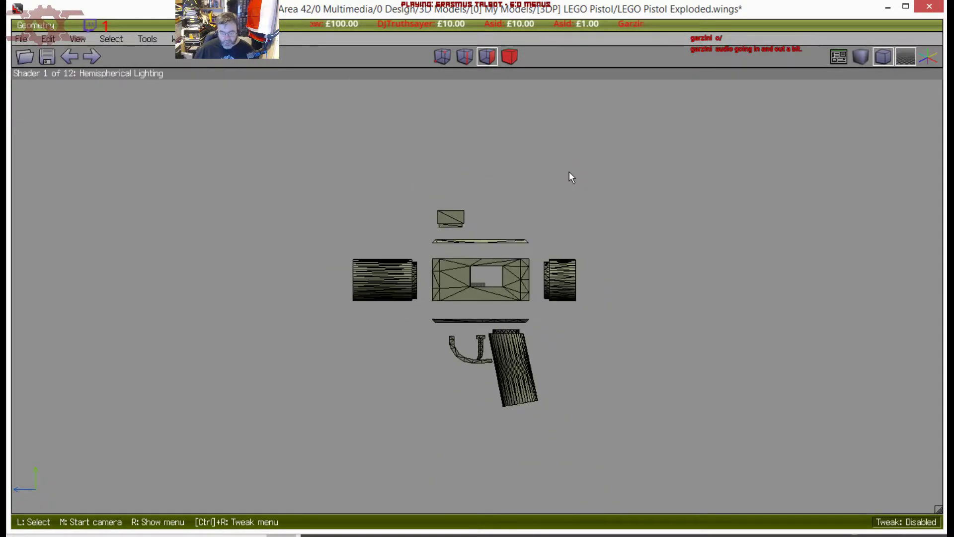
{"action": "middle_click", "coordinate": [565, 173]}
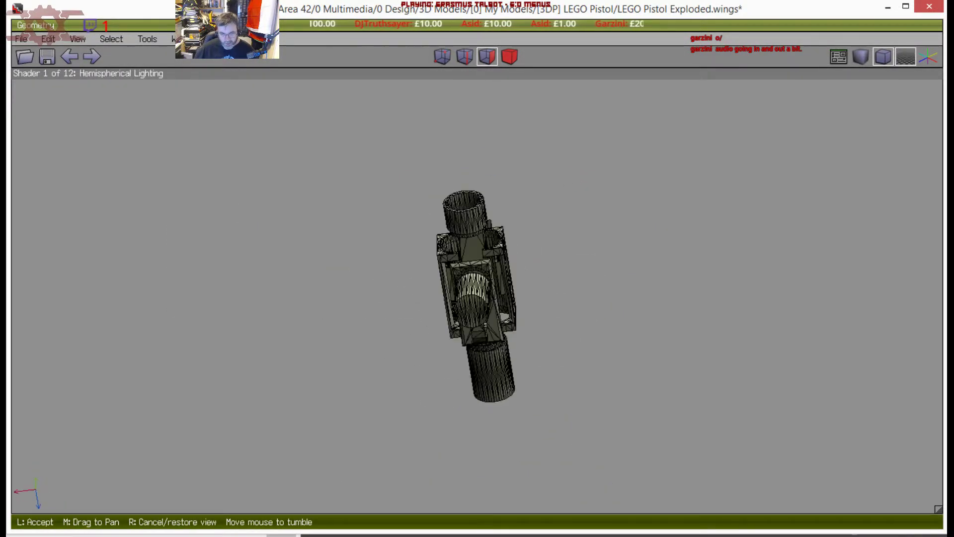
{"action": "left_click", "coordinate": [564, 172]}
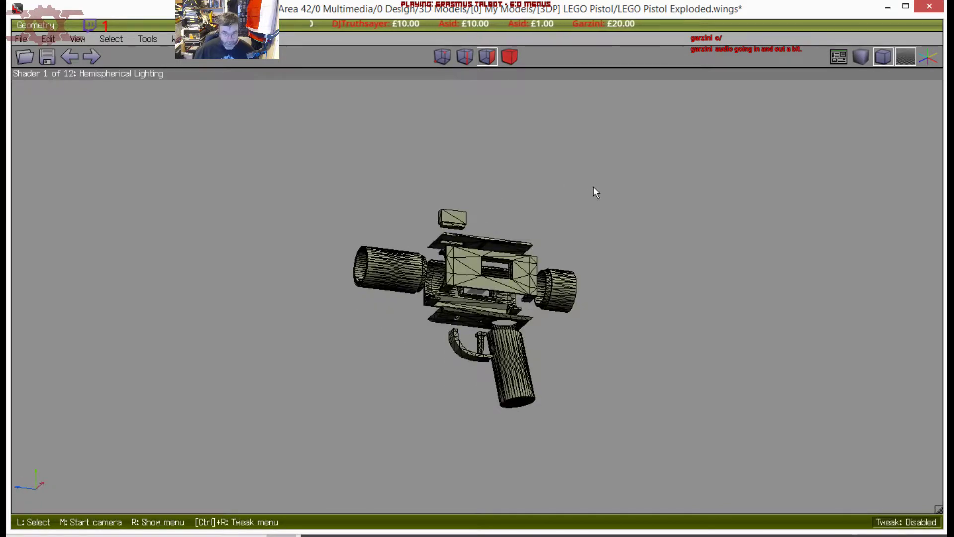
{"action": "scroll", "coordinate": [342, 157], "scroll_direction": "down", "scroll_amount": 3}
{"action": "scroll", "coordinate": [341, 156], "scroll_direction": "up", "scroll_amount": 3}
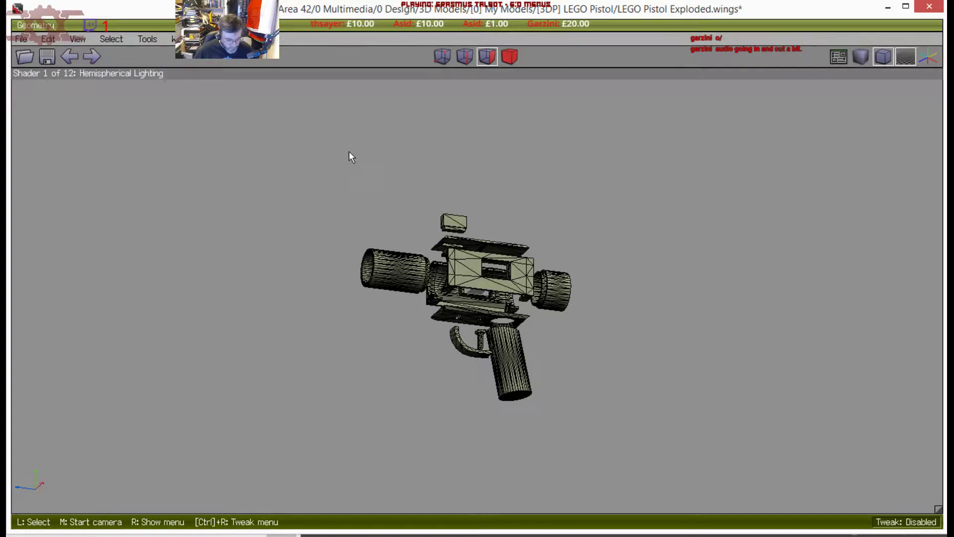
{"action": "middle_click", "coordinate": [353, 172]}
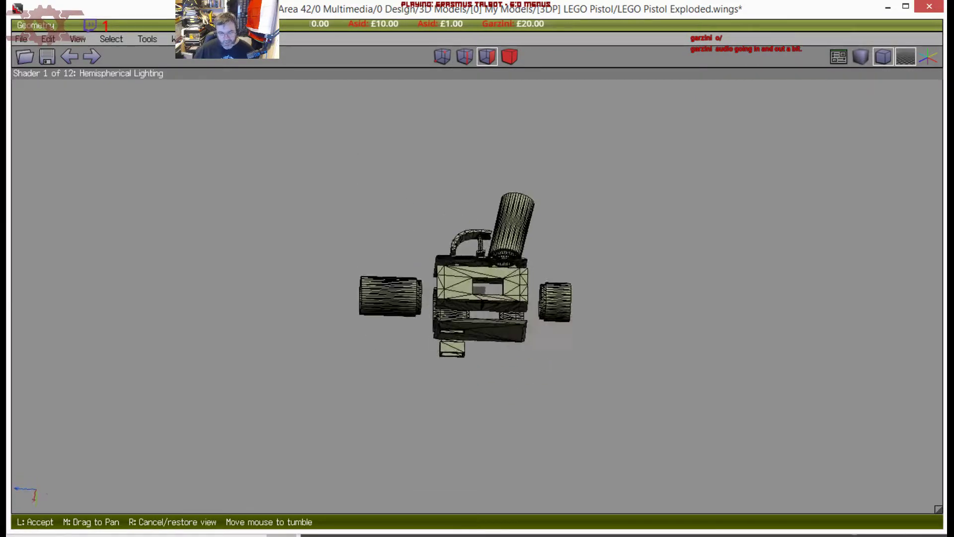
{"action": "left_click", "coordinate": [115, 94]}
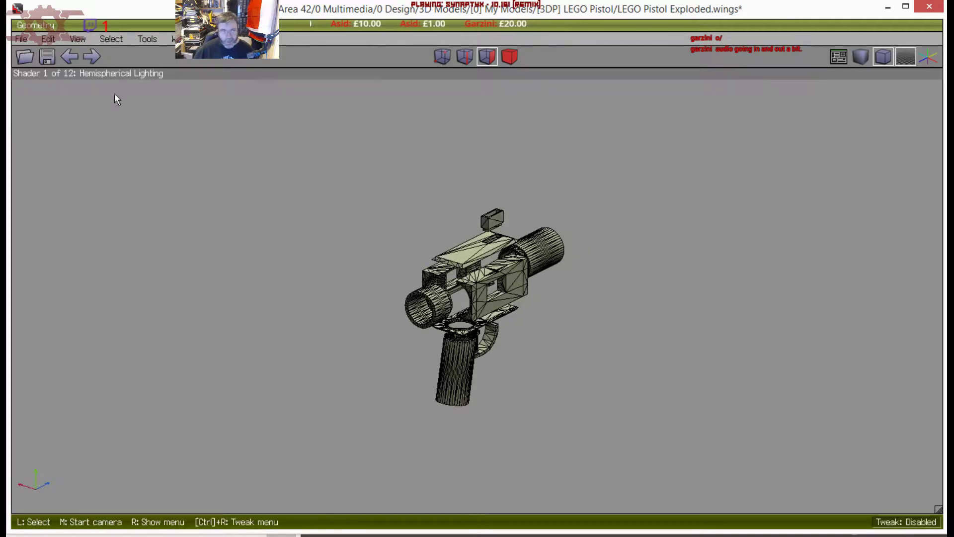
Start a new empty scene, discarding the changes to the pistol model
{"action": "left_click", "coordinate": [22, 39]}
{"action": "left_click", "coordinate": [30, 58]}
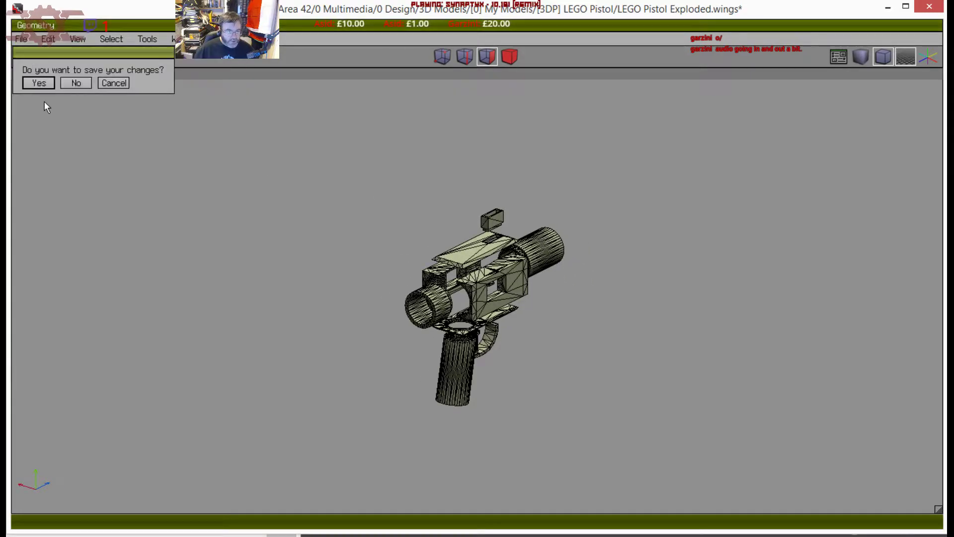
{"action": "left_click", "coordinate": [78, 85]}
Examine the empty ground grid in orthogonal projection, switch to perspective projection, and compare how the grid looks
{"action": "scroll", "coordinate": [435, 290], "scroll_direction": "up", "scroll_amount": 5}
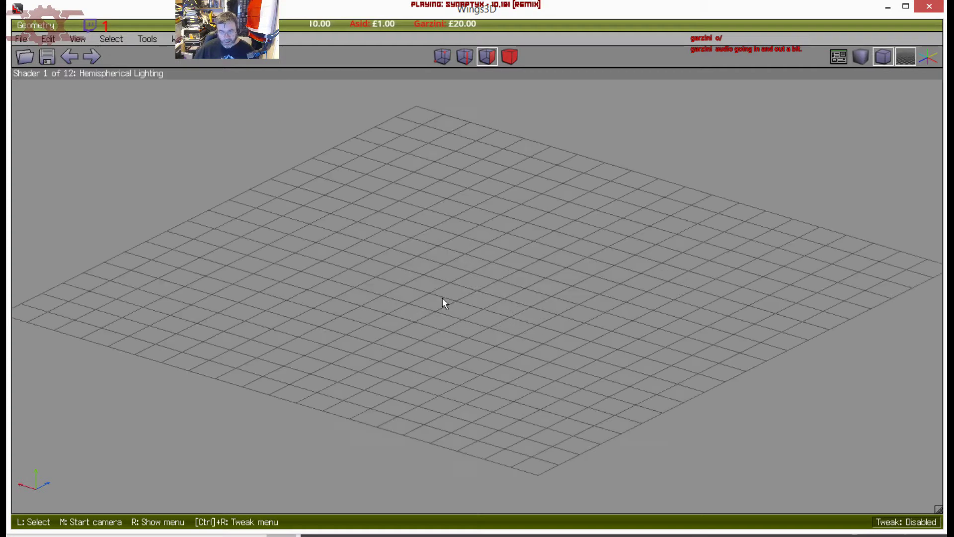
{"action": "middle_click", "coordinate": [442, 297]}
{"action": "left_click", "coordinate": [605, 147]}
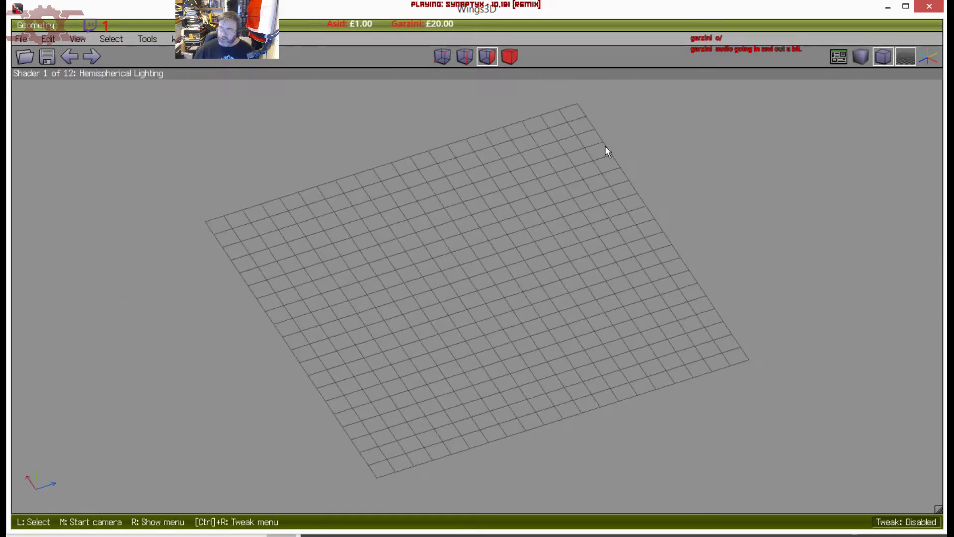
{"action": "left_click", "coordinate": [879, 54]}
{"action": "scroll", "coordinate": [590, 257], "scroll_direction": "down", "scroll_amount": 4}
{"action": "middle_click", "coordinate": [590, 257]}
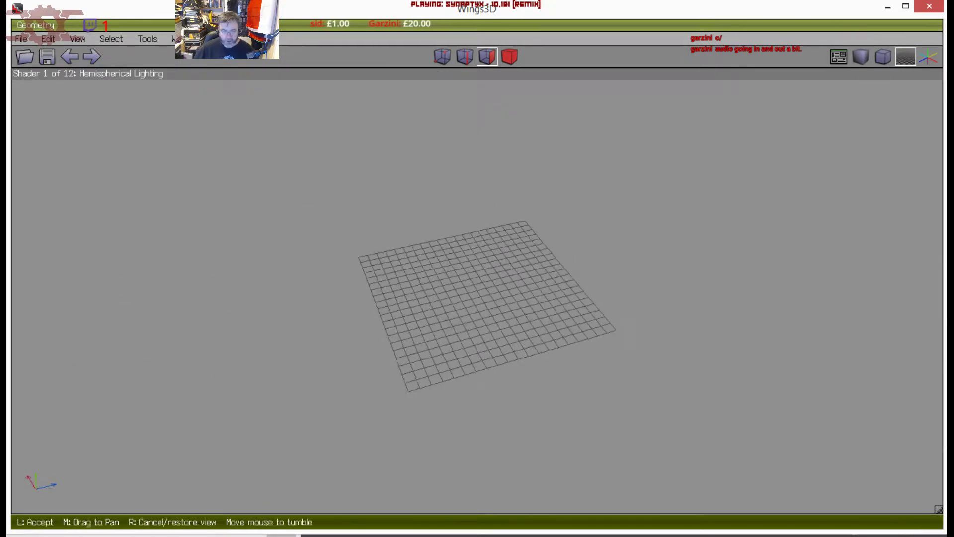
{"action": "scroll", "coordinate": [573, 255], "scroll_direction": "up", "scroll_amount": 4}
{"action": "scroll", "coordinate": [573, 254], "scroll_direction": "down", "scroll_amount": 4}
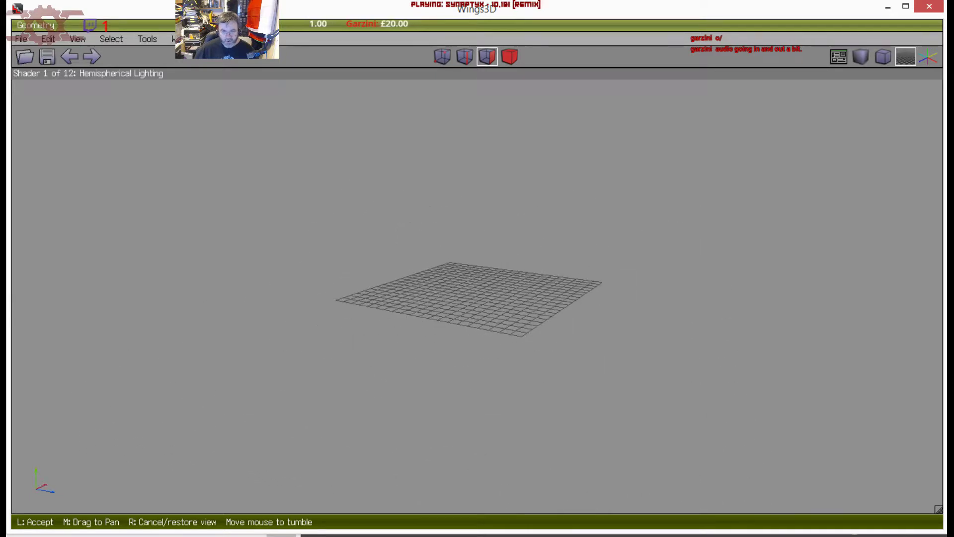
{"action": "left_click", "coordinate": [573, 254]}
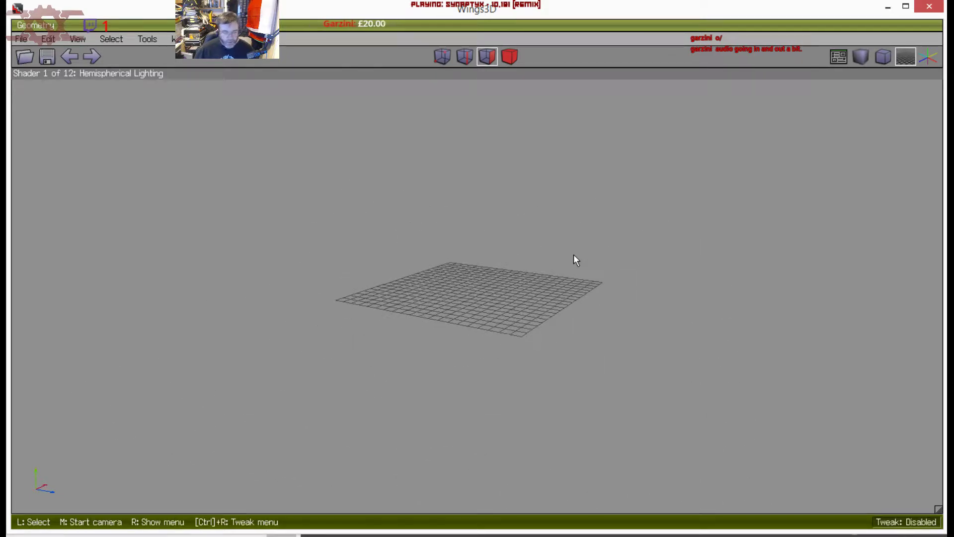
{"action": "scroll", "coordinate": [594, 145], "scroll_direction": "up", "scroll_amount": 5}
{"action": "scroll", "coordinate": [587, 153], "scroll_direction": "down", "scroll_amount": 5}
{"action": "middle_click", "coordinate": [588, 153]}
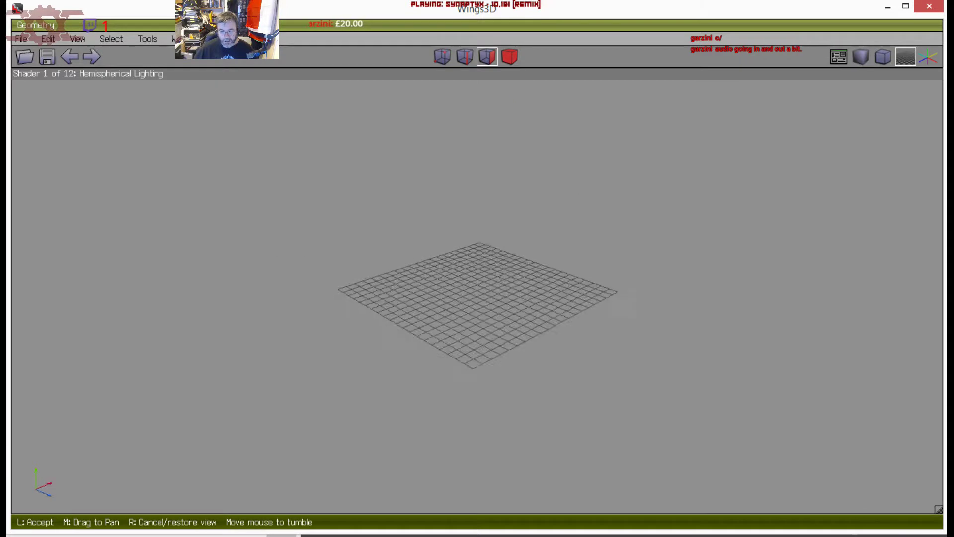
{"action": "left_click", "coordinate": [583, 183]}
{"action": "middle_click", "coordinate": [582, 183]}
{"action": "left_click", "coordinate": [550, 192]}
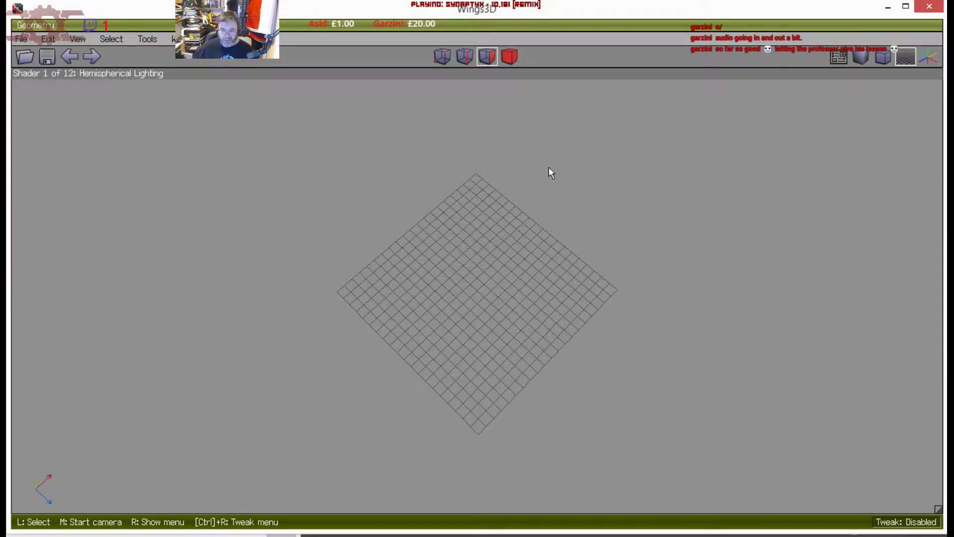
{"action": "scroll", "coordinate": [538, 261], "scroll_direction": "up", "scroll_amount": 3}
{"action": "scroll", "coordinate": [537, 264], "scroll_direction": "down", "scroll_amount": 2}
{"action": "middle_click", "coordinate": [537, 264]}
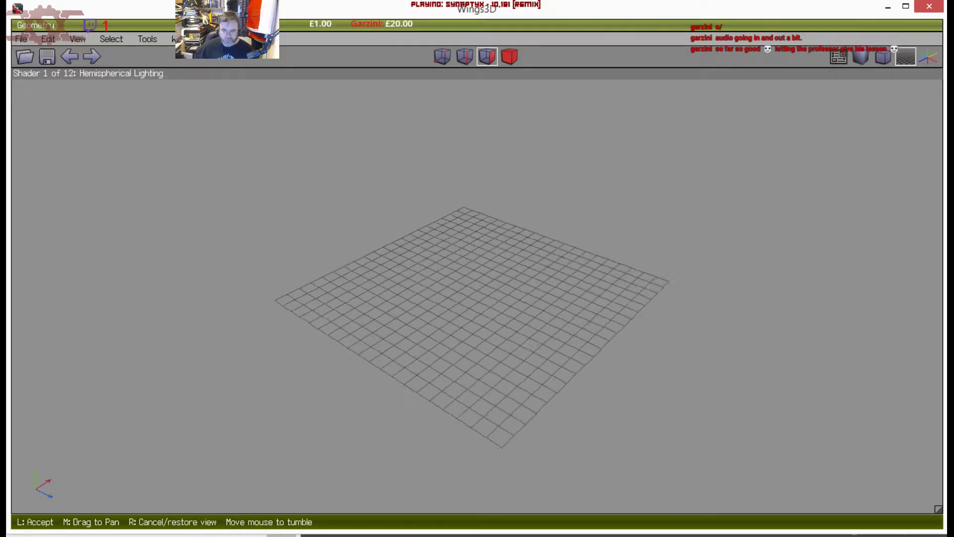
{"action": "left_click", "coordinate": [529, 259]}
{"action": "scroll", "coordinate": [528, 260], "scroll_direction": "up", "scroll_amount": 3}
{"action": "scroll", "coordinate": [527, 259], "scroll_direction": "down", "scroll_amount": 2}
{"action": "middle_click", "coordinate": [526, 258]}
{"action": "left_click", "coordinate": [523, 257]}
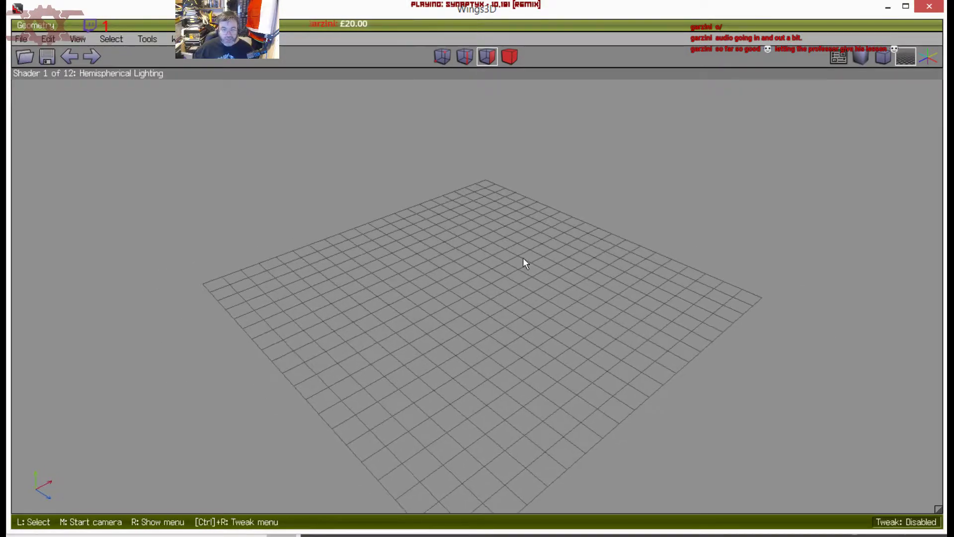
{"action": "middle_click", "coordinate": [508, 261]}
{"action": "scroll", "coordinate": [509, 261], "scroll_direction": "up", "scroll_amount": 2}
{"action": "scroll", "coordinate": [509, 261], "scroll_direction": "down", "scroll_amount": 8}
{"action": "scroll", "coordinate": [508, 261], "scroll_direction": "up", "scroll_amount": 5}
{"action": "left_click", "coordinate": [508, 265]}
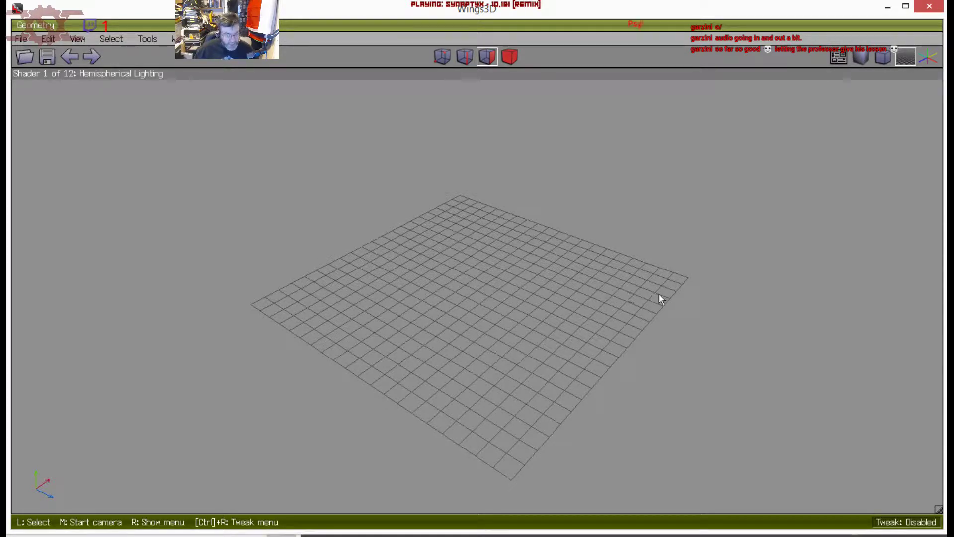
Switch to body selection and create a cube primitive at the centre of the ground grid
{"action": "scroll", "coordinate": [596, 303], "scroll_direction": "up", "scroll_amount": 3}
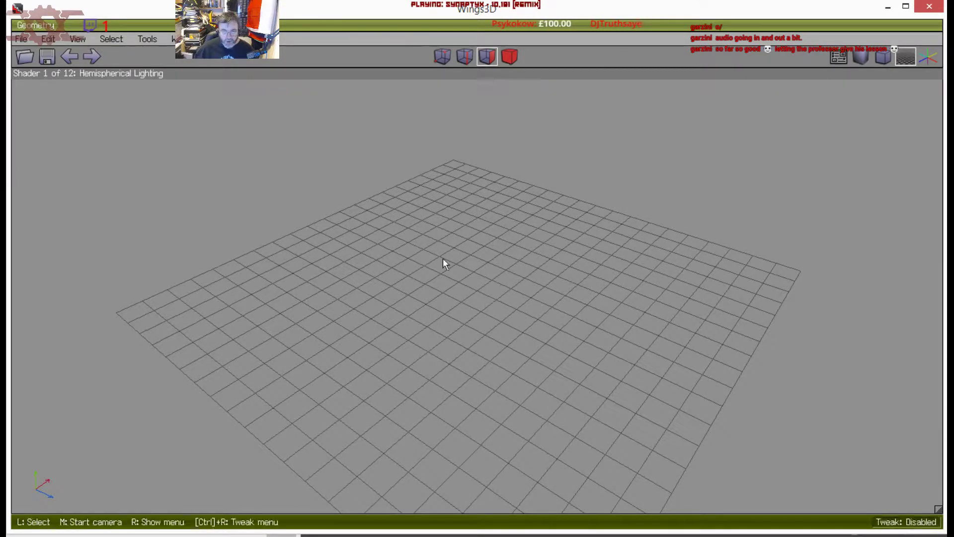
{"action": "left_click", "coordinate": [509, 58]}
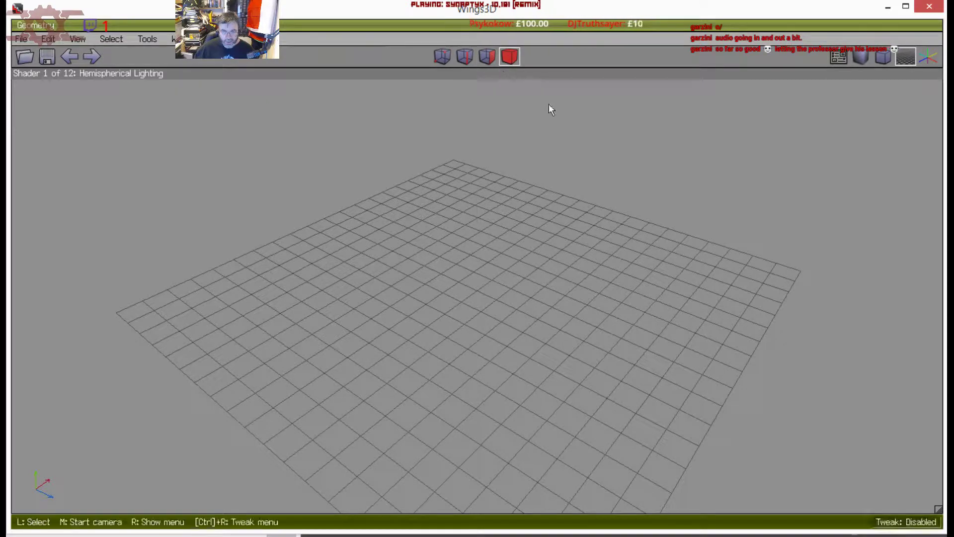
{"action": "right_click", "coordinate": [448, 244]}
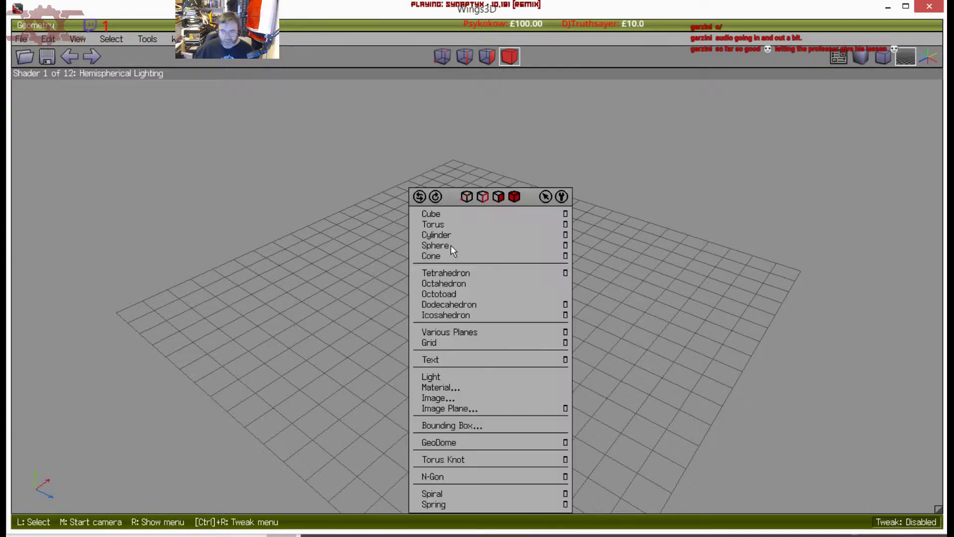
{"action": "left_click", "coordinate": [565, 214]}
{"action": "left_click", "coordinate": [630, 226]}
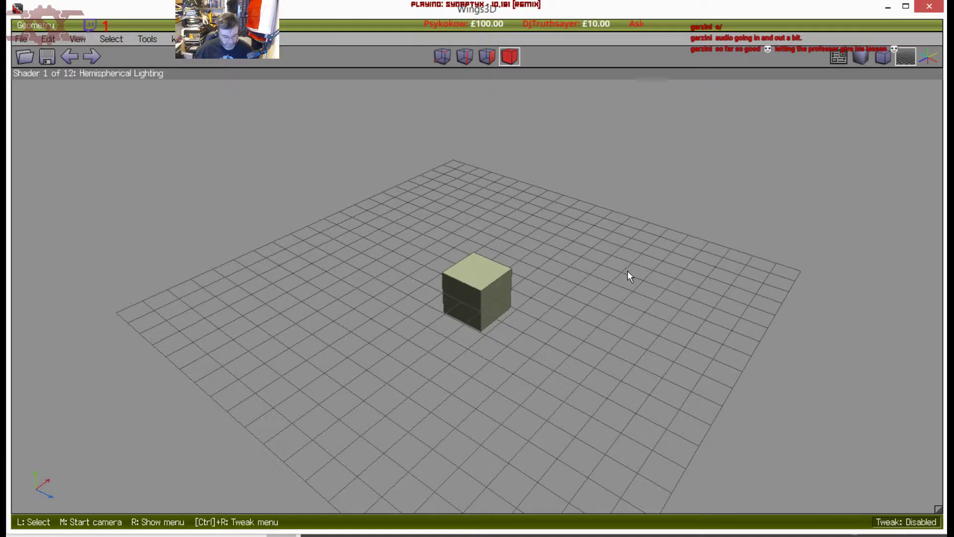
Switch to vertex selection and orthogonal projection, and view the cube along the X axis
{"action": "key", "text": "x"}
{"action": "scroll", "coordinate": [627, 270], "scroll_direction": "up", "scroll_amount": 5}
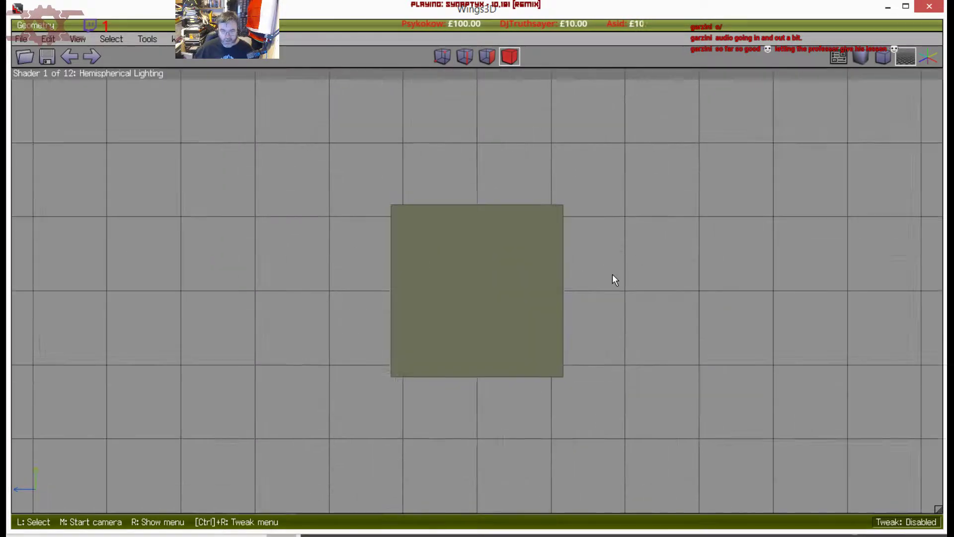
{"action": "left_click", "coordinate": [442, 56]}
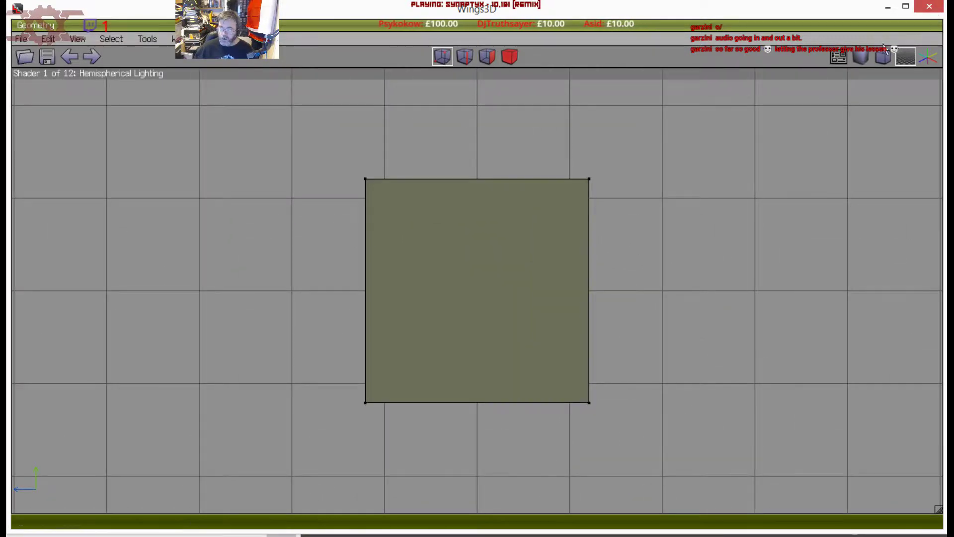
{"action": "scroll", "coordinate": [458, 248], "scroll_direction": "down", "scroll_amount": 1}
{"action": "middle_click", "coordinate": [388, 255]}
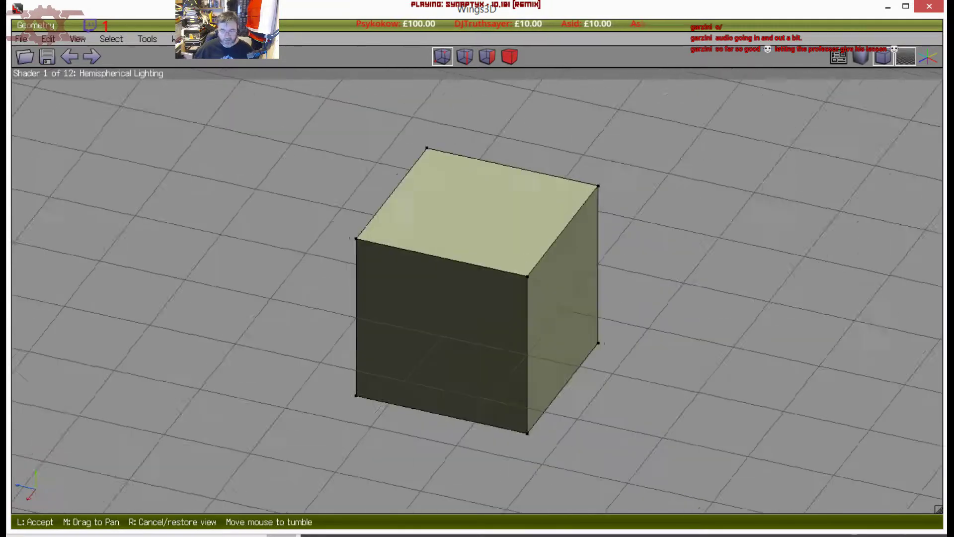
{"action": "left_click", "coordinate": [374, 289]}
{"action": "key", "text": "x"}
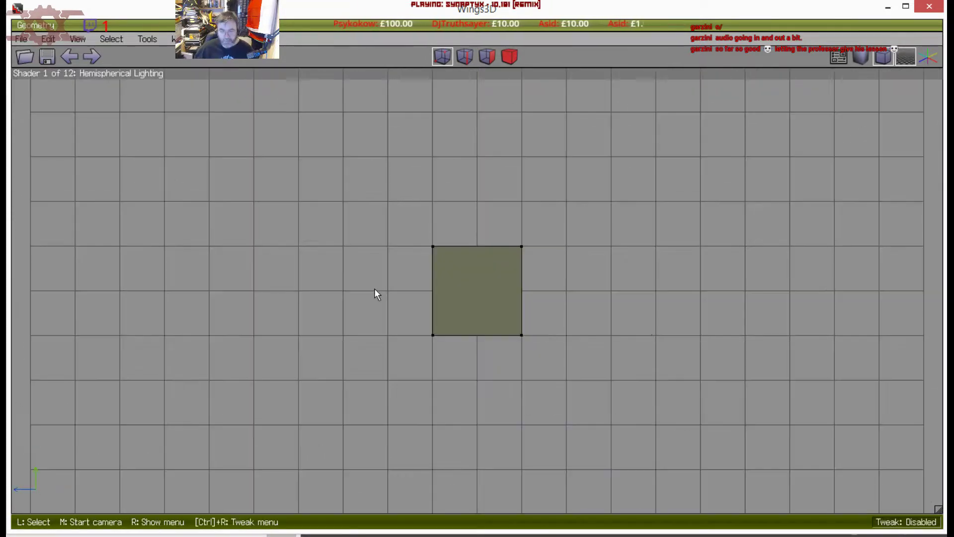
Move the cube's four bottom vertices up 1 unit along the Y axis and clear the selection
{"action": "scroll", "coordinate": [365, 288], "scroll_direction": "up", "scroll_amount": 2}
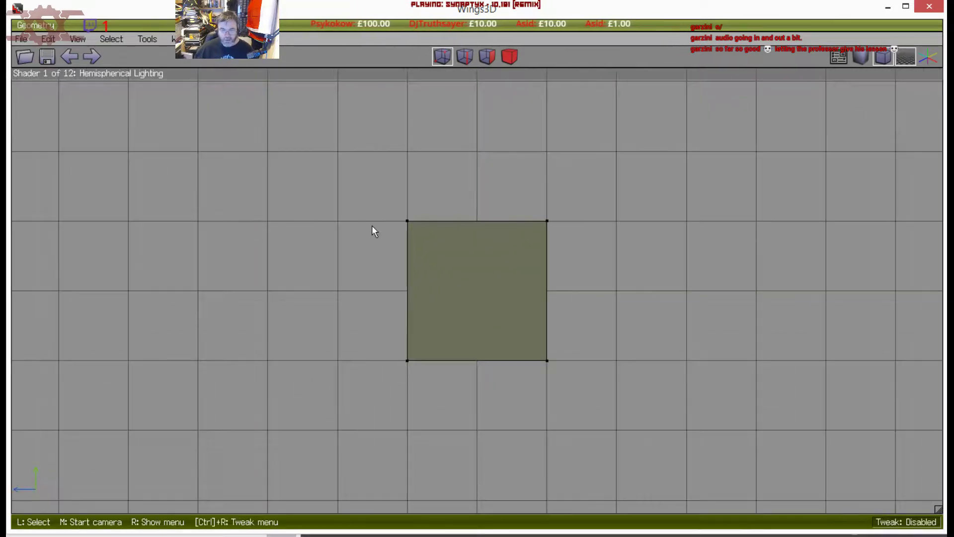
{"action": "left_click_drag", "start_coordinate": [352, 386], "coordinate": [612, 295]}
{"action": "right_click", "coordinate": [612, 294]}
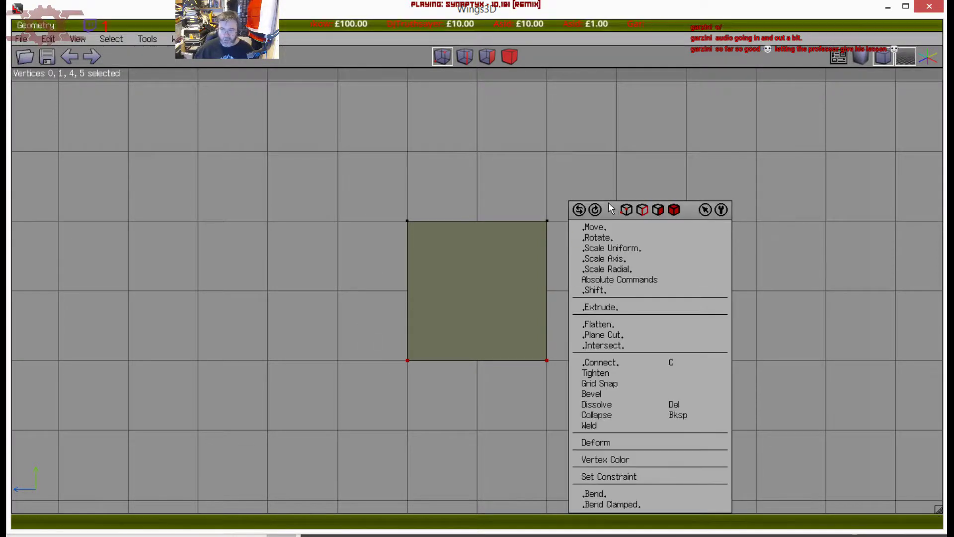
{"action": "left_click", "coordinate": [607, 229]}
{"action": "left_click", "coordinate": [597, 276]}
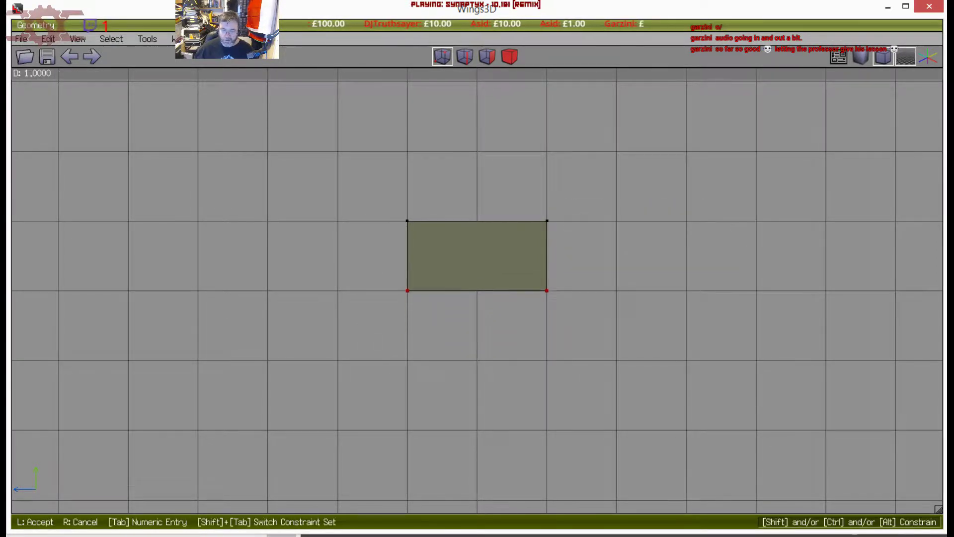
{"action": "left_click", "coordinate": [598, 280]}
{"action": "left_click", "coordinate": [569, 304]}
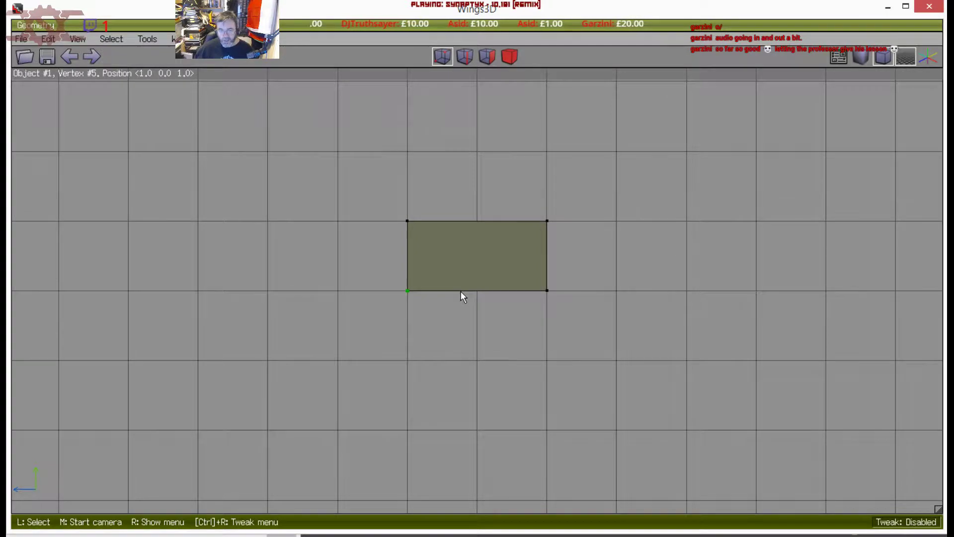
{"action": "middle_click", "coordinate": [359, 259]}
{"action": "left_click", "coordinate": [368, 258]}
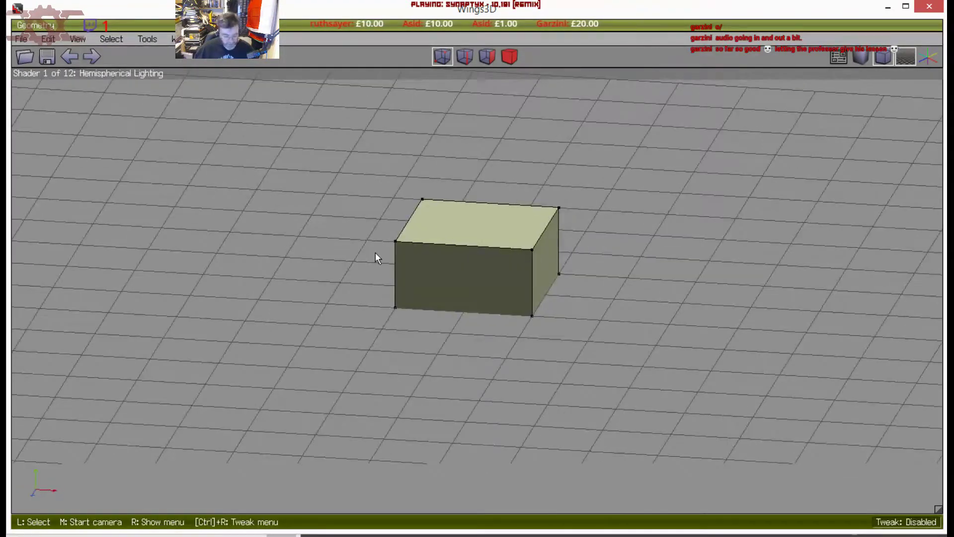
Switch to body selection and select the shortened cube in the side view
{"action": "key", "text": "y"}
{"action": "key", "text": "b"}
{"action": "scroll", "coordinate": [507, 178], "scroll_direction": "down", "scroll_amount": 5}
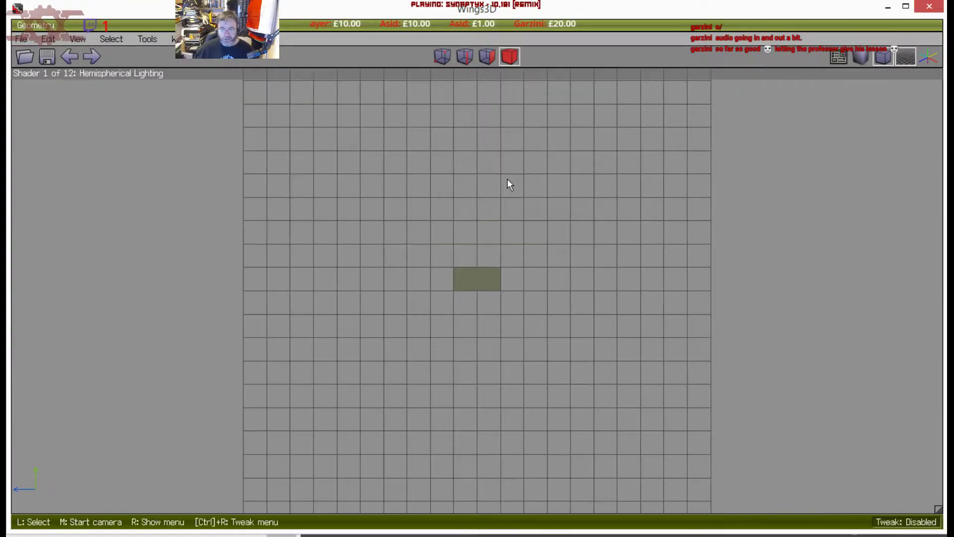
{"action": "left_click", "coordinate": [492, 277]}
{"action": "right_click", "coordinate": [500, 231]}
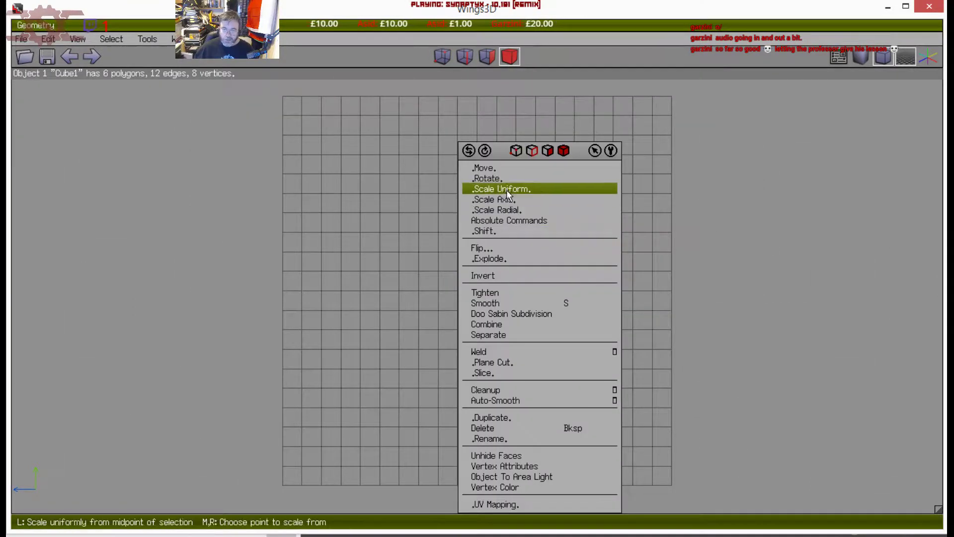
{"action": "left_click", "coordinate": [502, 189]}
{"action": "left_click", "coordinate": [499, 189]}
{"action": "key", "text": "ctrl+z"}
Scale the selected cube radially about the Y axis to 1000%
{"action": "right_click", "coordinate": [492, 188]}
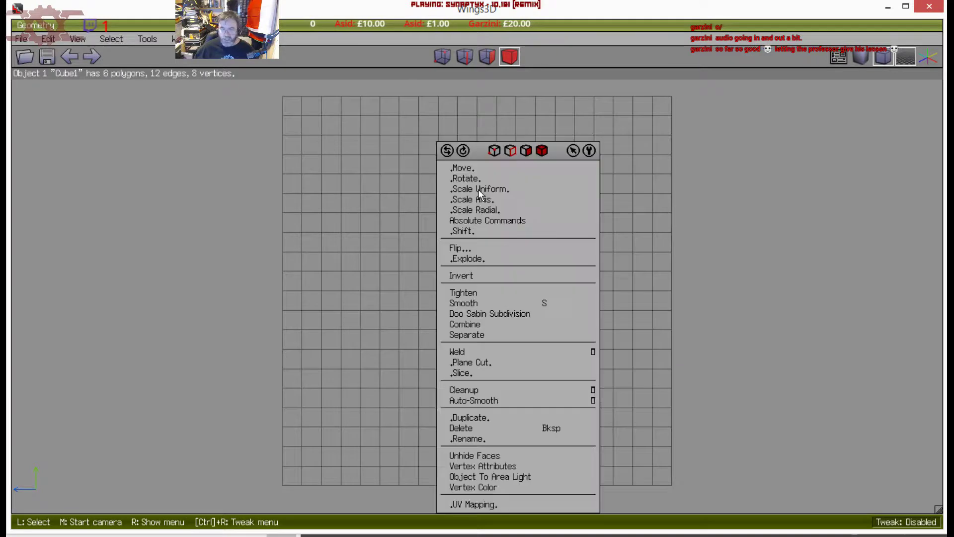
{"action": "left_click", "coordinate": [479, 209]}
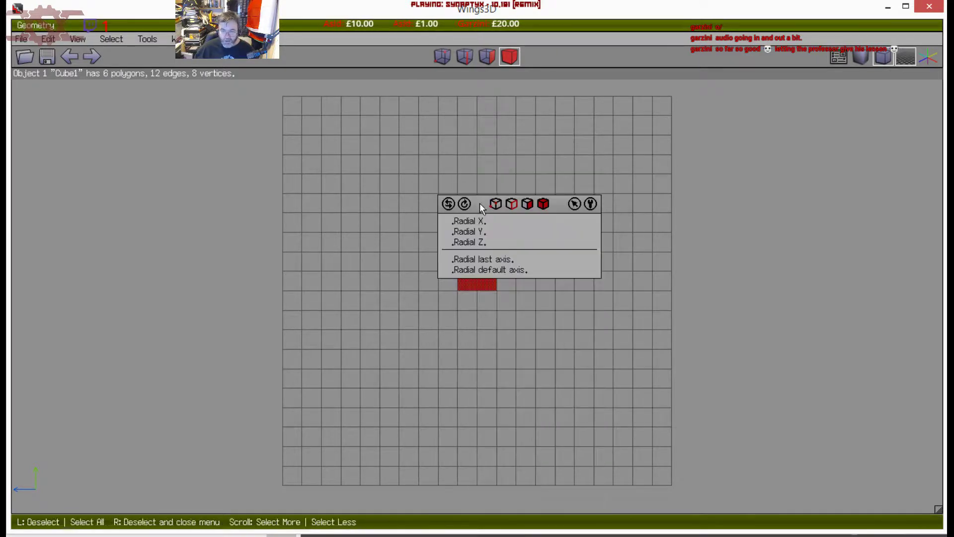
{"action": "left_click", "coordinate": [479, 231]}
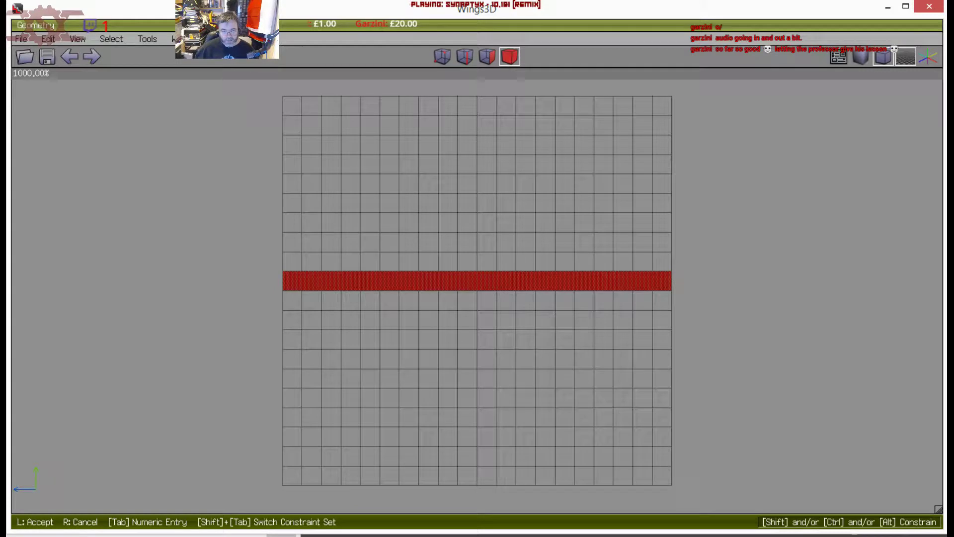
{"action": "left_click", "coordinate": [480, 231]}
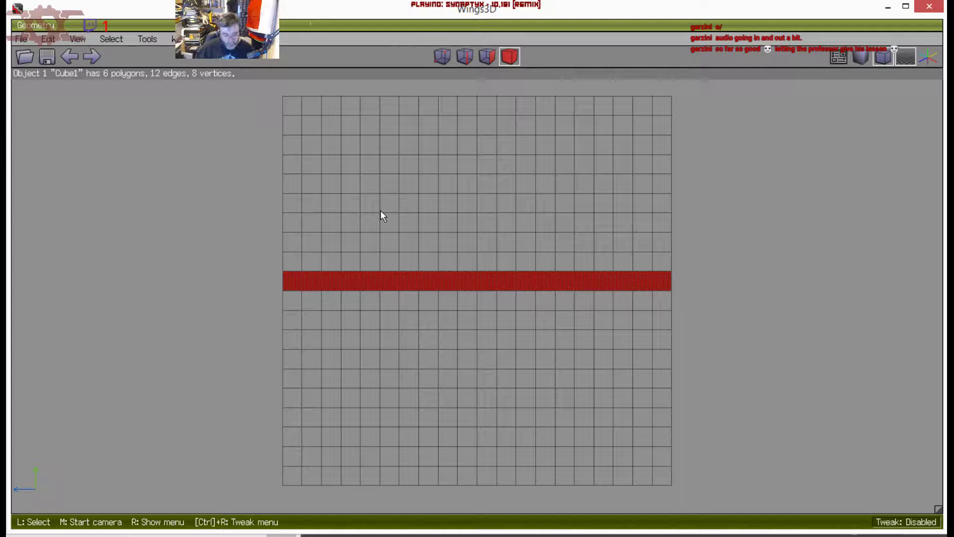
Examine the widened slab at oblique angles and along the Z axis
{"action": "middle_click", "coordinate": [389, 222]}
{"action": "left_click", "coordinate": [392, 228]}
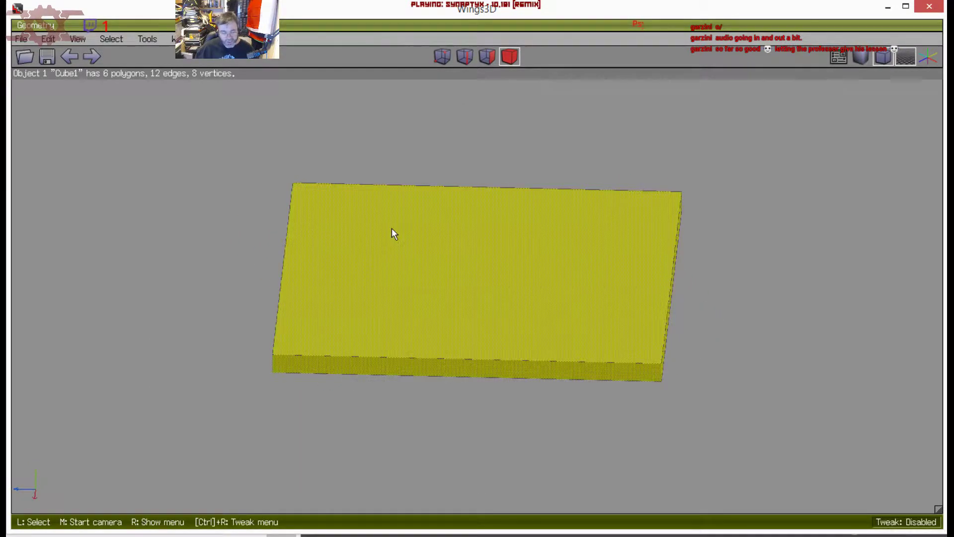
{"action": "key", "text": "z"}
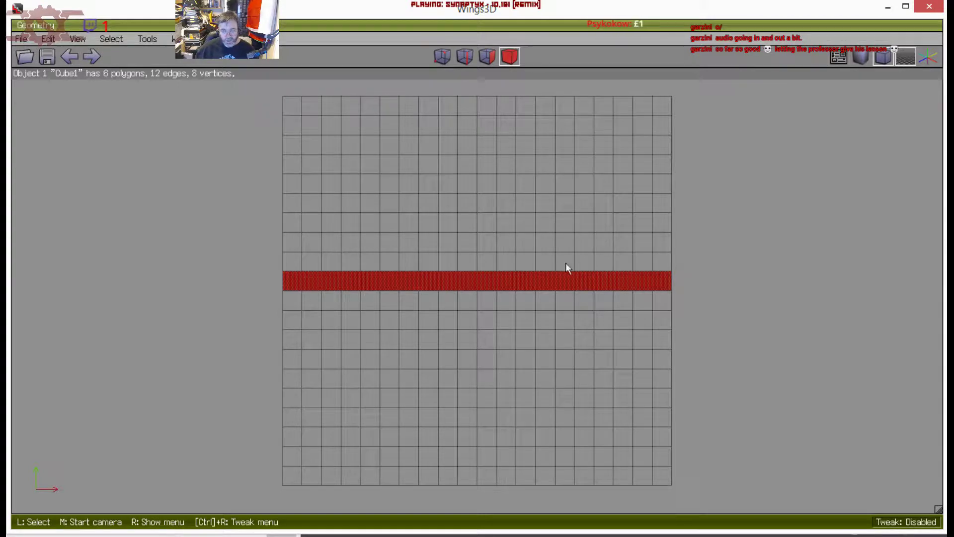
{"action": "middle_click", "coordinate": [480, 264]}
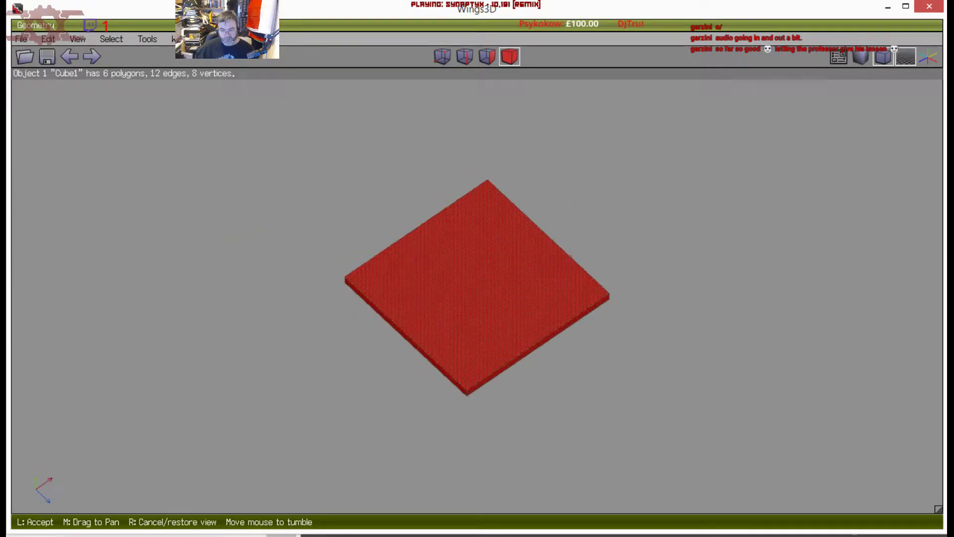
{"action": "left_click", "coordinate": [478, 266]}
Move the slab's four top vertices up 5 units along the Y axis and clear the selection
{"action": "key", "text": "x"}
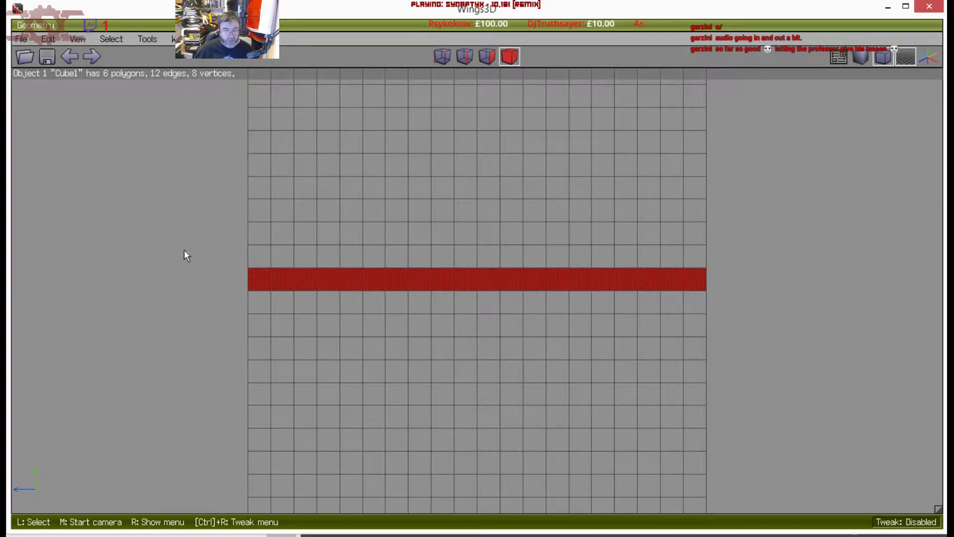
{"action": "left_click", "coordinate": [442, 56]}
{"action": "left_click_drag", "start_coordinate": [211, 254], "coordinate": [719, 278]}
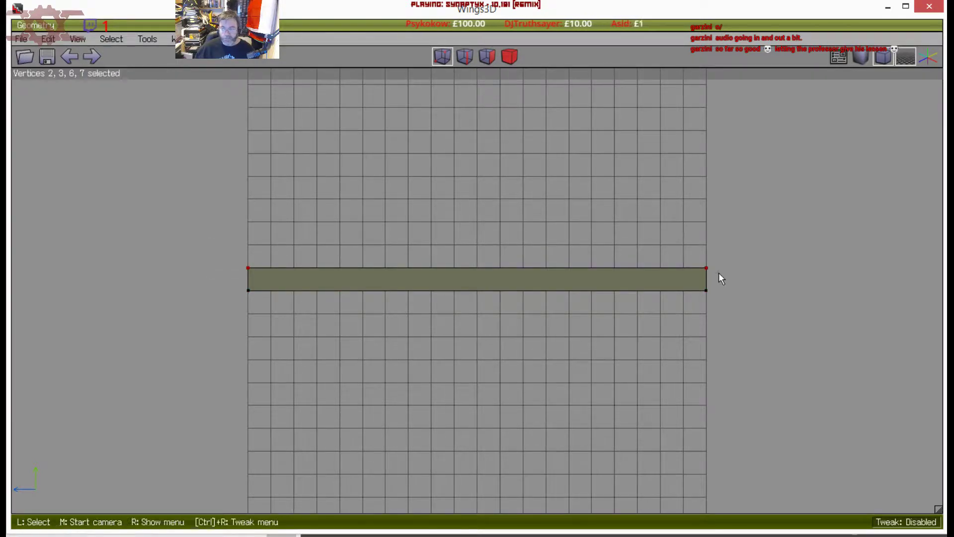
{"action": "right_click", "coordinate": [719, 272]}
{"action": "left_click", "coordinate": [711, 224]}
{"action": "left_click", "coordinate": [695, 274]}
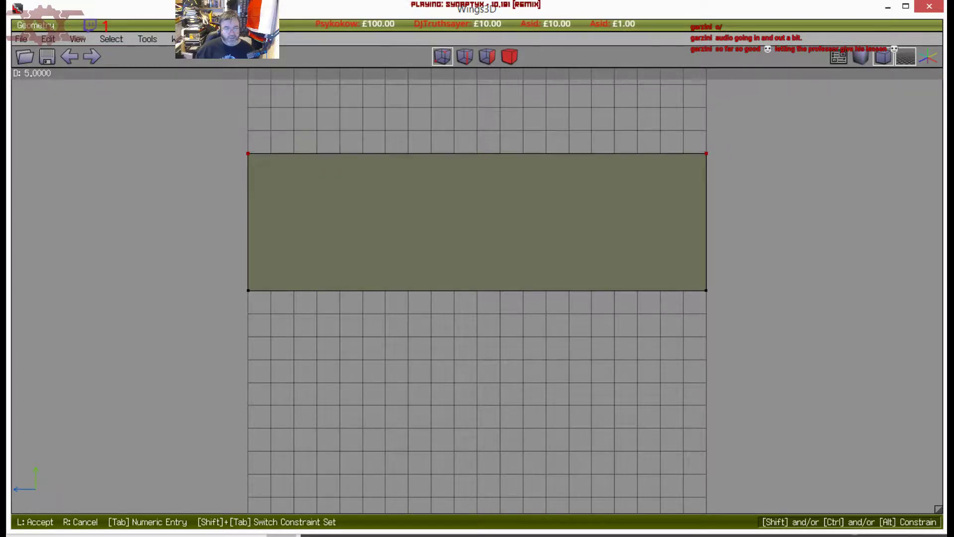
{"action": "left_click", "coordinate": [648, 294]}
{"action": "key", "text": "space"}
Select the four vertices on the block's positive-Z side in top view and move them -8 units along Z
{"action": "middle_click", "coordinate": [690, 242]}
{"action": "left_click", "coordinate": [690, 242]}
{"action": "key", "text": "y"}
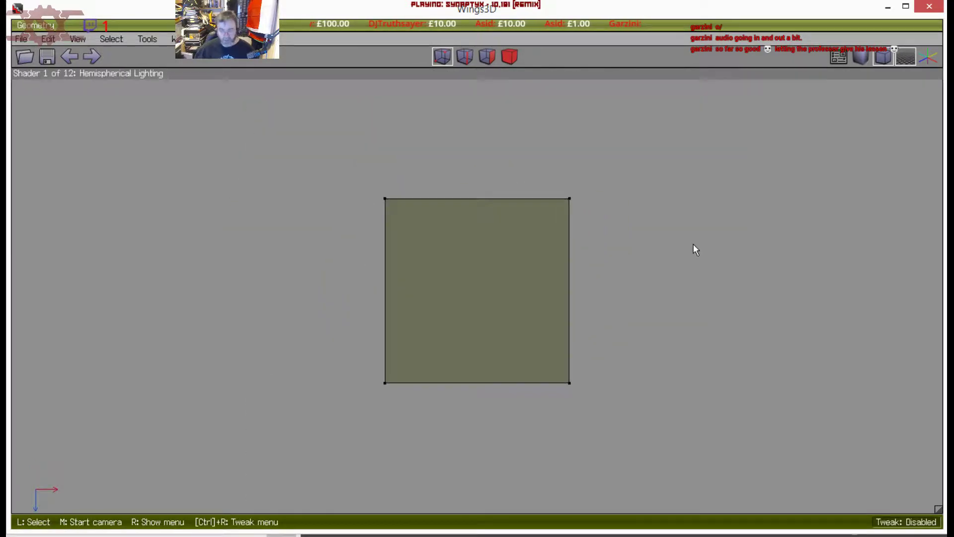
{"action": "left_click_drag", "start_coordinate": [356, 362], "coordinate": [674, 425]}
{"action": "right_click", "coordinate": [674, 425]}
{"action": "left_click", "coordinate": [639, 227]}
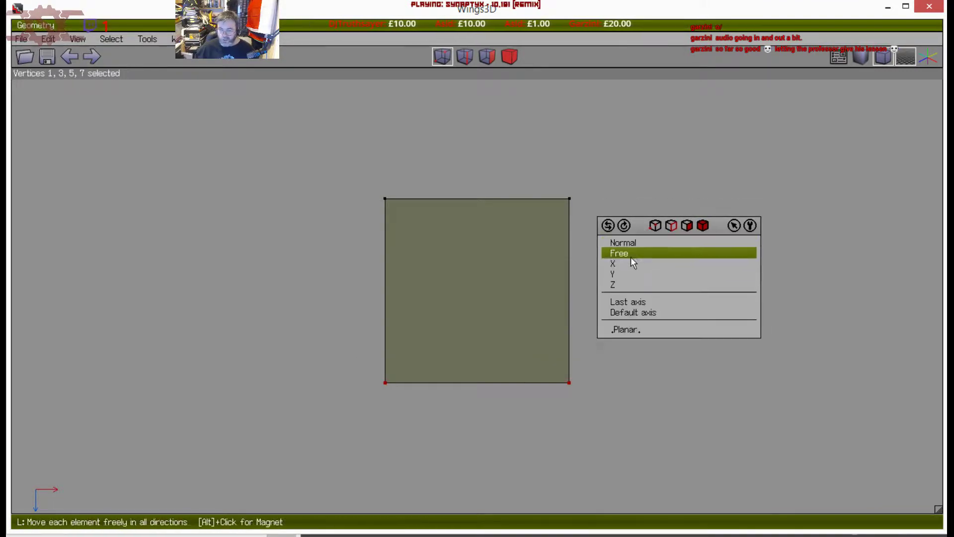
{"action": "left_click", "coordinate": [625, 284]}
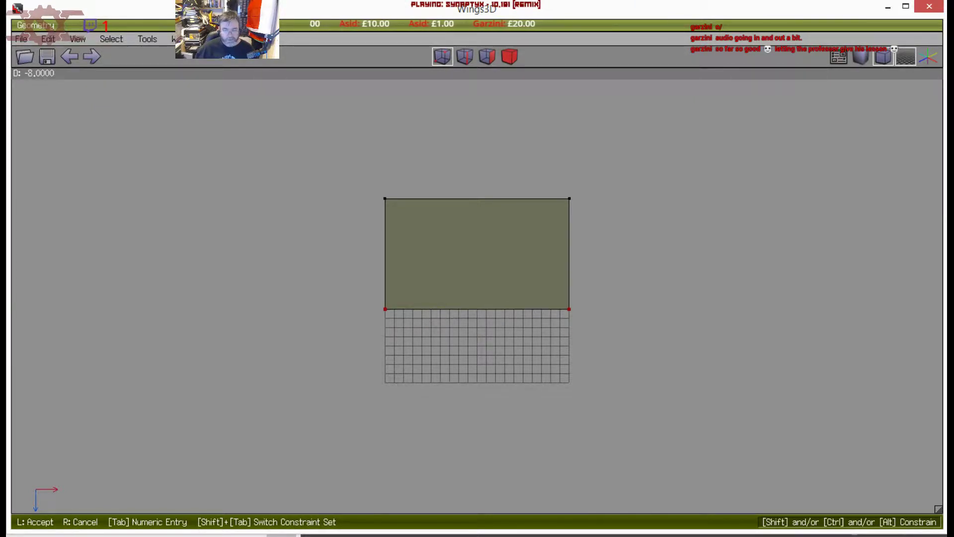
{"action": "left_click", "coordinate": [463, 218]}
Move the whole block 4 units along the Z axis to centre it on the grid, and clear the selection
{"action": "left_click", "coordinate": [509, 56]}
{"action": "right_click", "coordinate": [485, 149]}
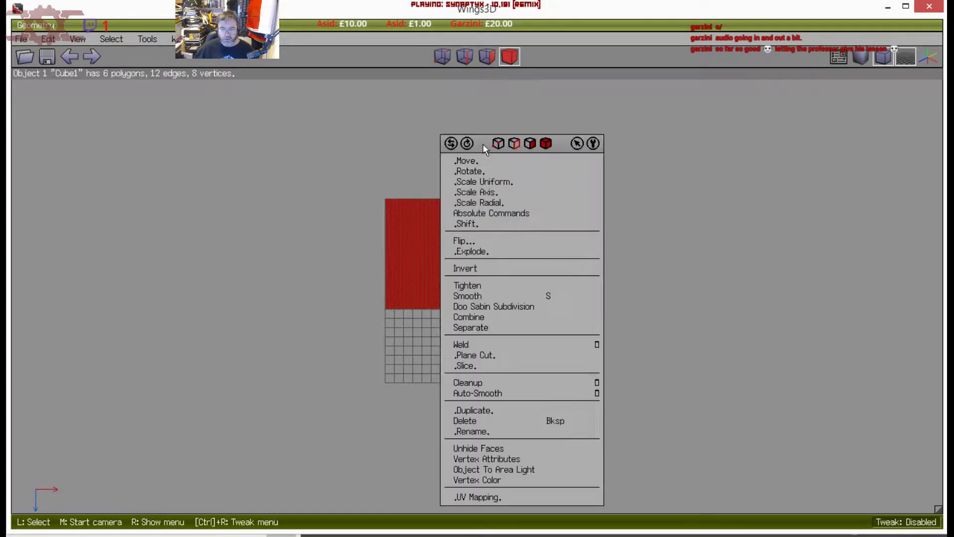
{"action": "left_click", "coordinate": [480, 158]}
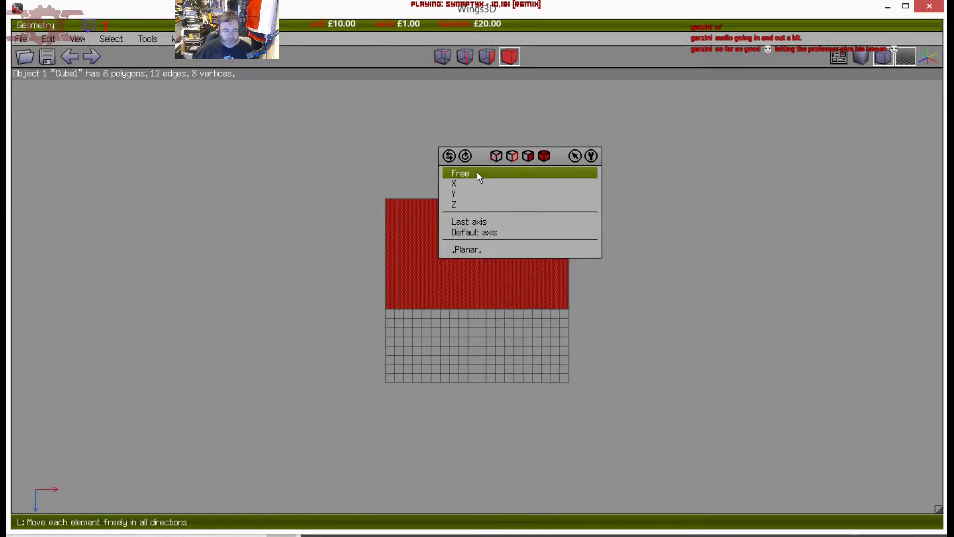
{"action": "left_click", "coordinate": [472, 204]}
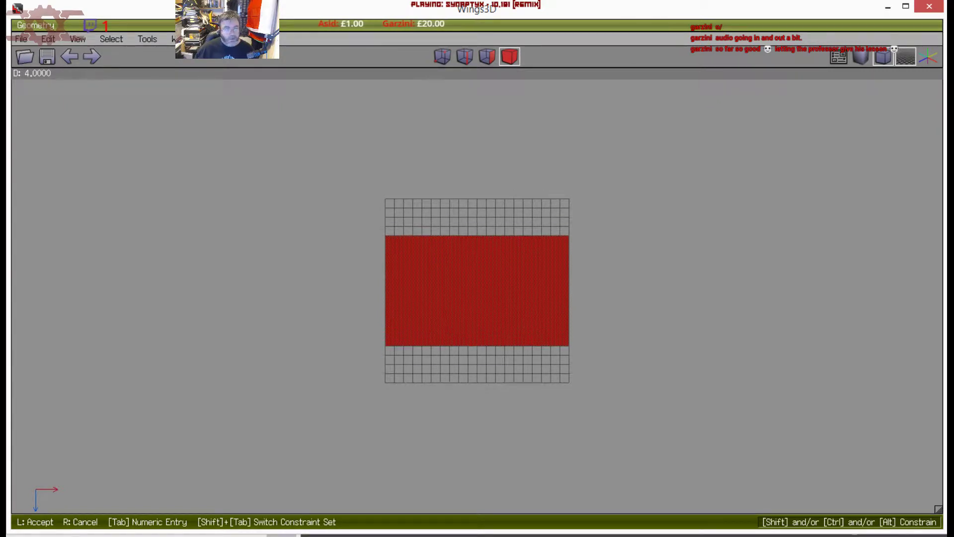
{"action": "left_click", "coordinate": [470, 210]}
{"action": "key", "text": "space"}
{"action": "middle_click", "coordinate": [473, 220]}
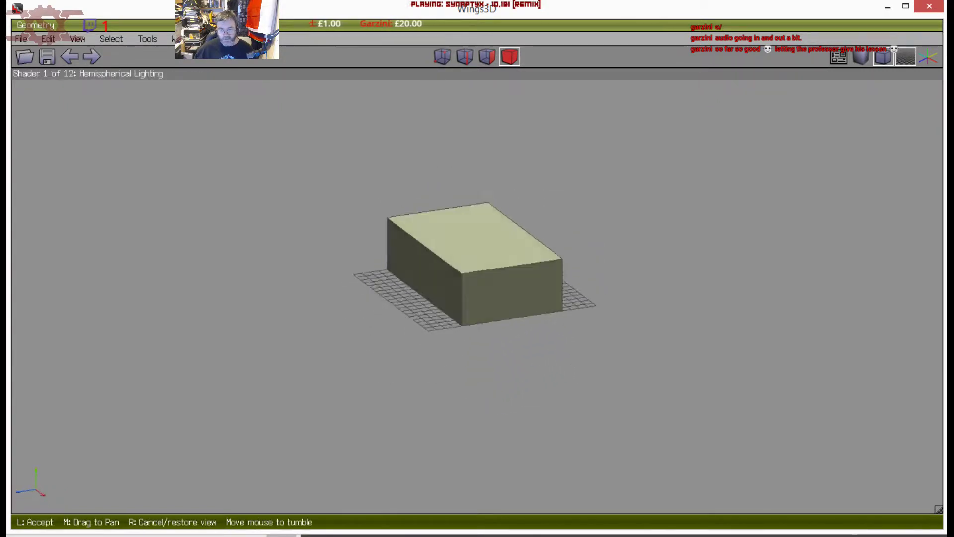
{"action": "left_click", "coordinate": [476, 217]}
Select the block's four top vertices in front view, move them -2 units along the Y axis and clear the selection
{"action": "key", "text": "x"}
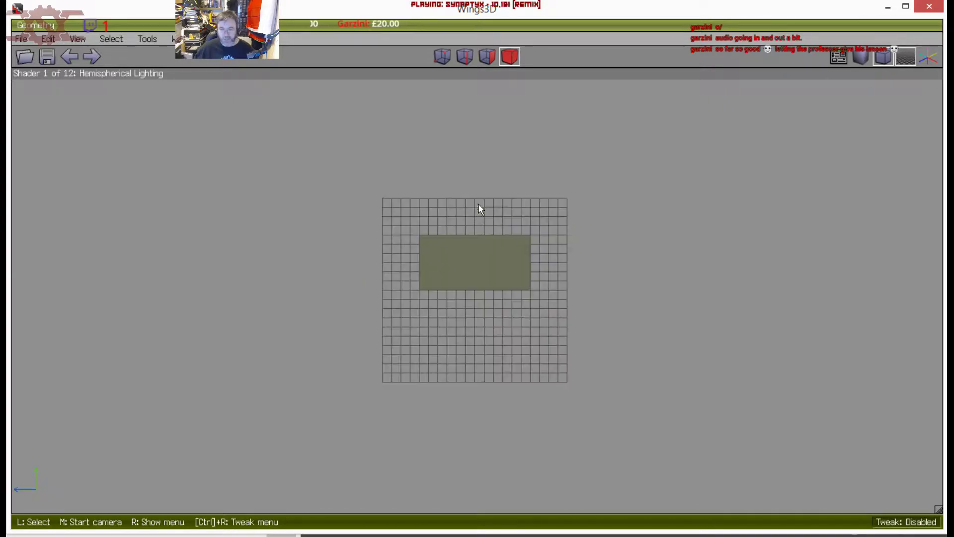
{"action": "left_click", "coordinate": [442, 56]}
{"action": "key", "text": "z"}
{"action": "left_click_drag", "start_coordinate": [353, 226], "coordinate": [624, 224]}
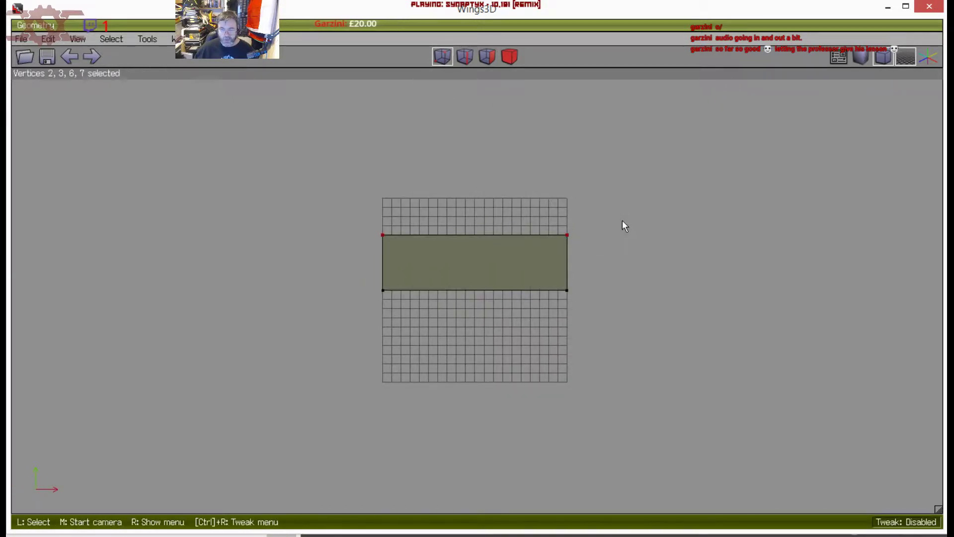
{"action": "right_click", "coordinate": [622, 218]}
{"action": "left_click", "coordinate": [622, 219]}
{"action": "left_click", "coordinate": [596, 282]}
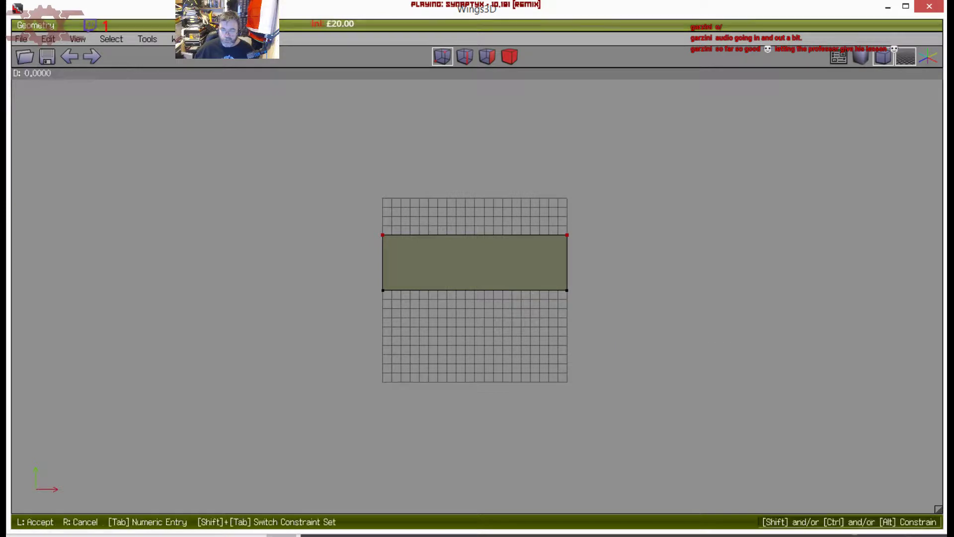
{"action": "left_click", "coordinate": [595, 271]}
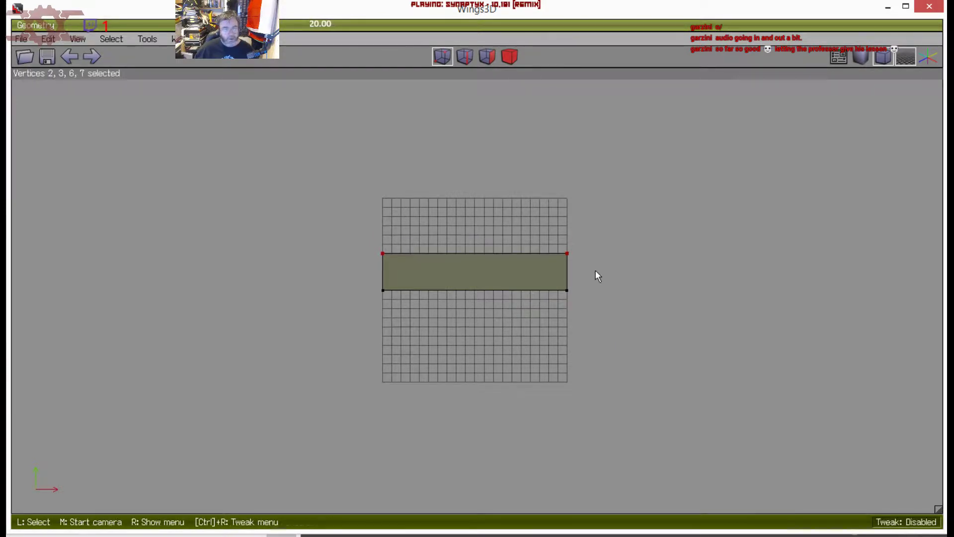
{"action": "middle_click", "coordinate": [581, 279]}
{"action": "left_click", "coordinate": [556, 280]}
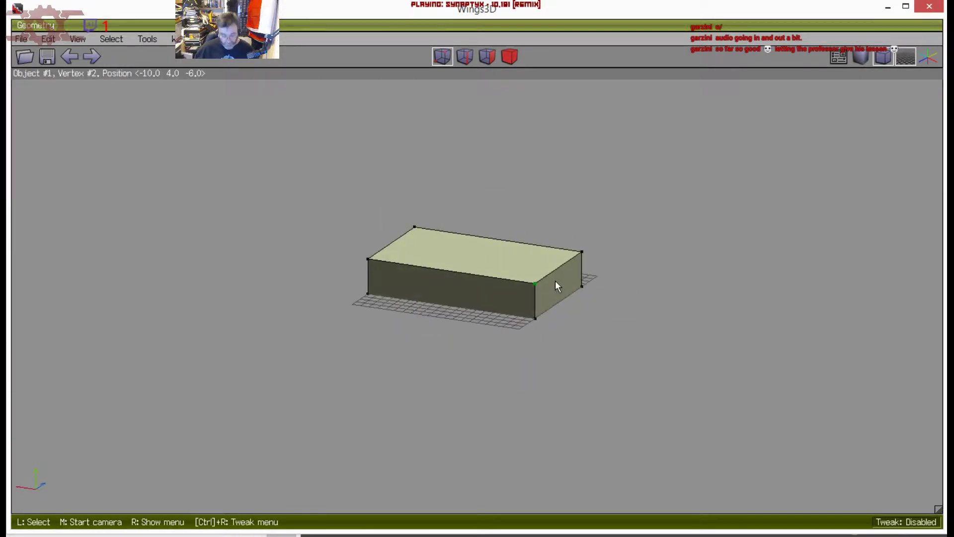
In top view, cut the block's two long edges on the positive-Z side into three equal segments and clear the selection
{"action": "key", "text": "y"}
{"action": "scroll", "coordinate": [601, 270], "scroll_direction": "up", "scroll_amount": 5}
{"action": "scroll", "coordinate": [610, 273], "scroll_direction": "down", "scroll_amount": 3}
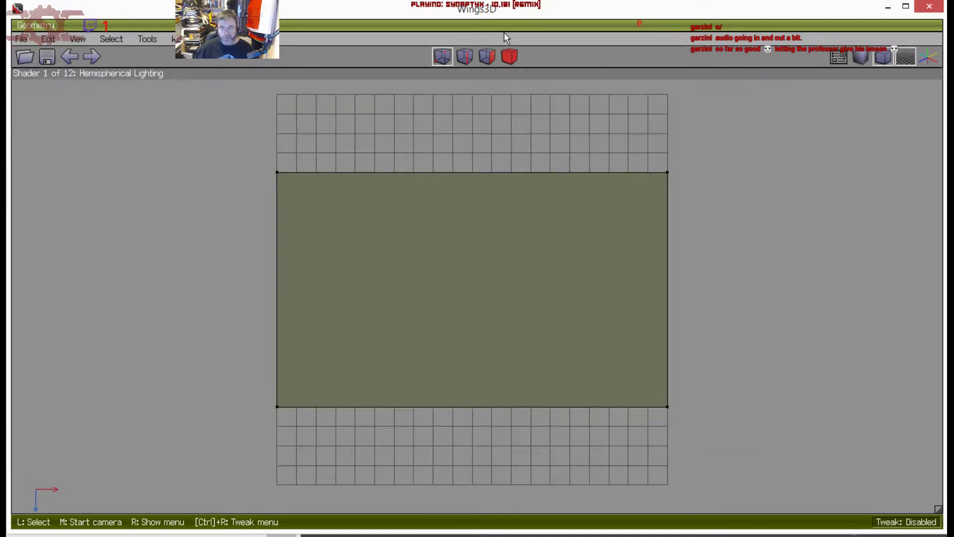
{"action": "left_click", "coordinate": [465, 56]}
{"action": "left_click_drag", "start_coordinate": [436, 141], "coordinate": [454, 255]}
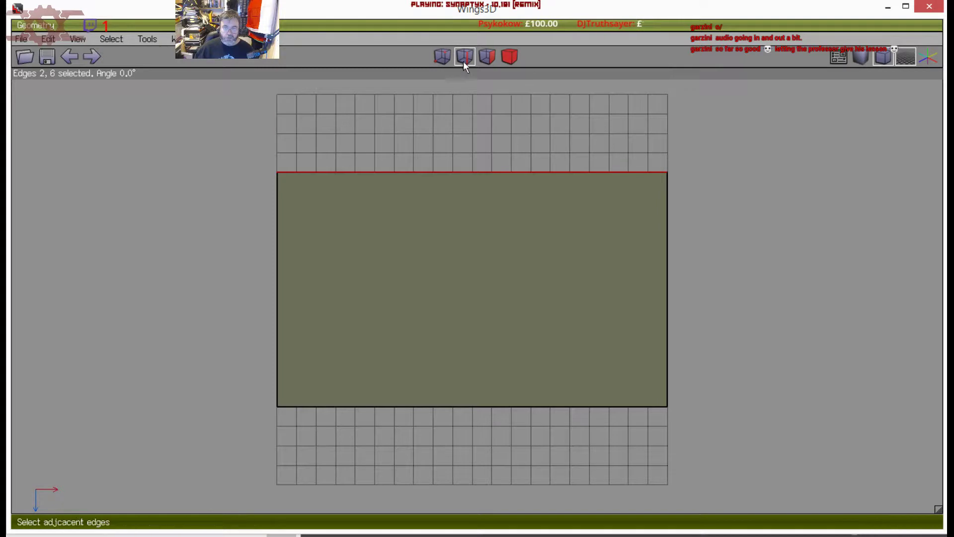
{"action": "key", "text": "space"}
{"action": "left_click_drag", "start_coordinate": [446, 431], "coordinate": [481, 364]}
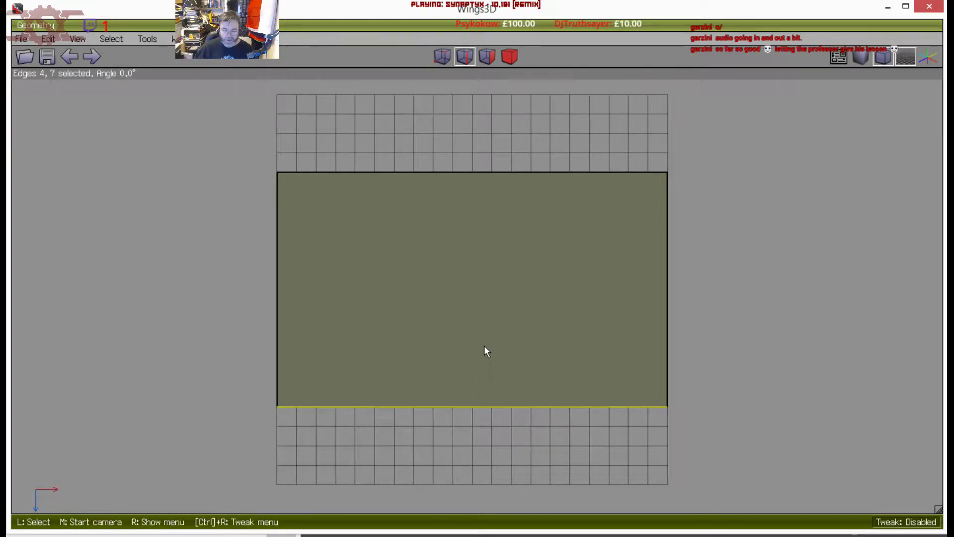
{"action": "key", "text": "v"}
{"action": "key", "text": "space"}
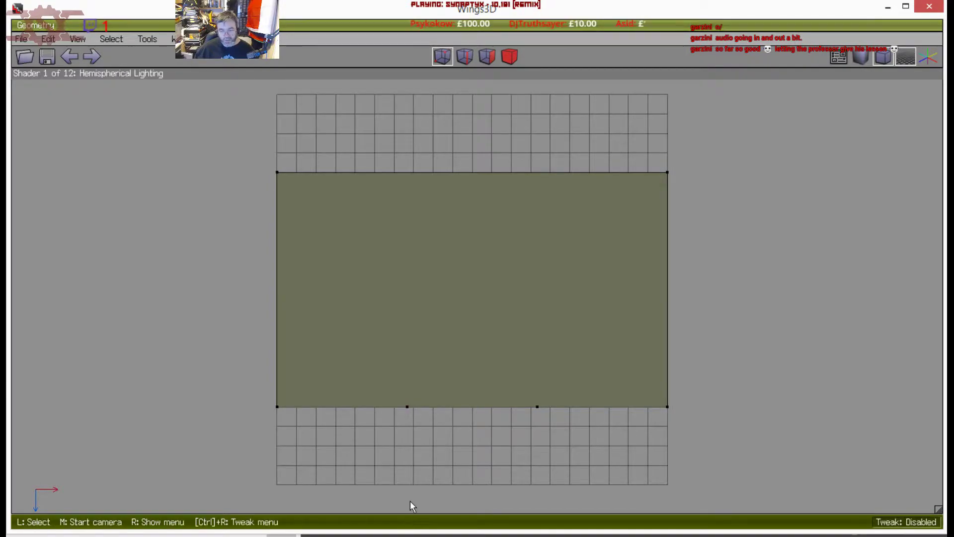
Connect the block's negative-X, negative-Z corner vertices to the nearer third-point vertices on the positive-Z side
{"action": "left_click_drag", "start_coordinate": [257, 155], "coordinate": [320, 210]}
{"action": "left_click_drag", "start_coordinate": [390, 438], "coordinate": [428, 386]}
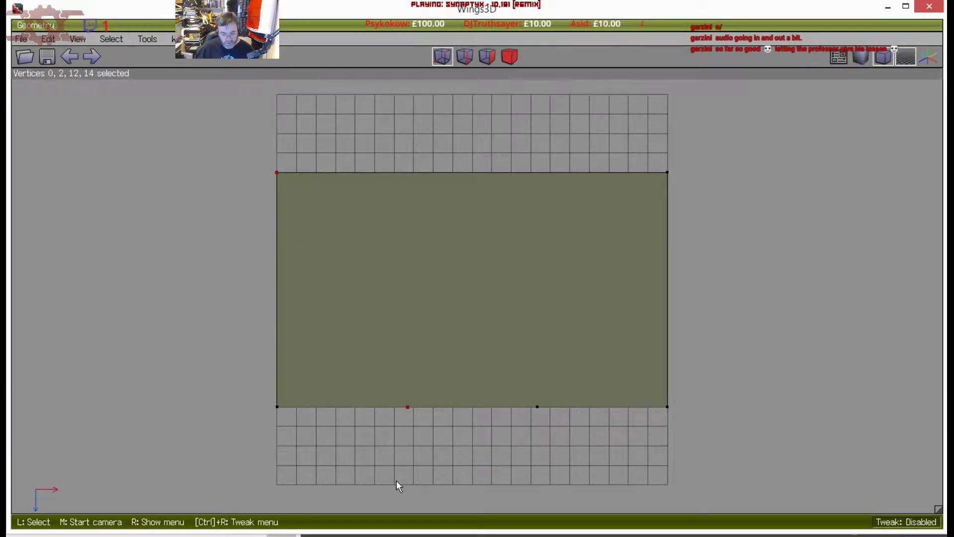
{"action": "middle_click", "coordinate": [395, 480]}
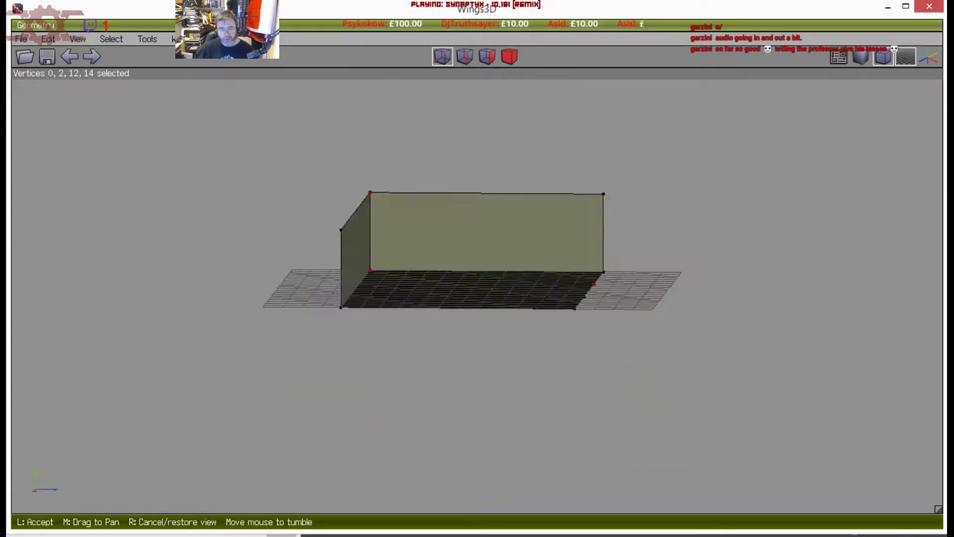
{"action": "left_click", "coordinate": [407, 450]}
{"action": "key", "text": "c"}
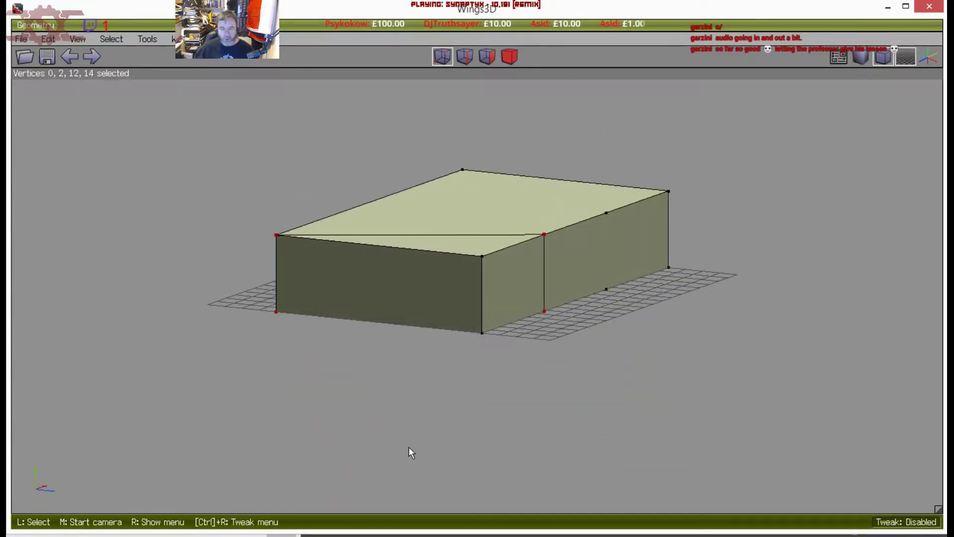
Connect the block's positive-X, negative-Z corner vertices to the other third-point vertices on the positive-Z side
{"action": "middle_click", "coordinate": [415, 405]}
{"action": "left_click", "coordinate": [483, 393]}
{"action": "left_click_drag", "start_coordinate": [492, 355], "coordinate": [547, 261]}
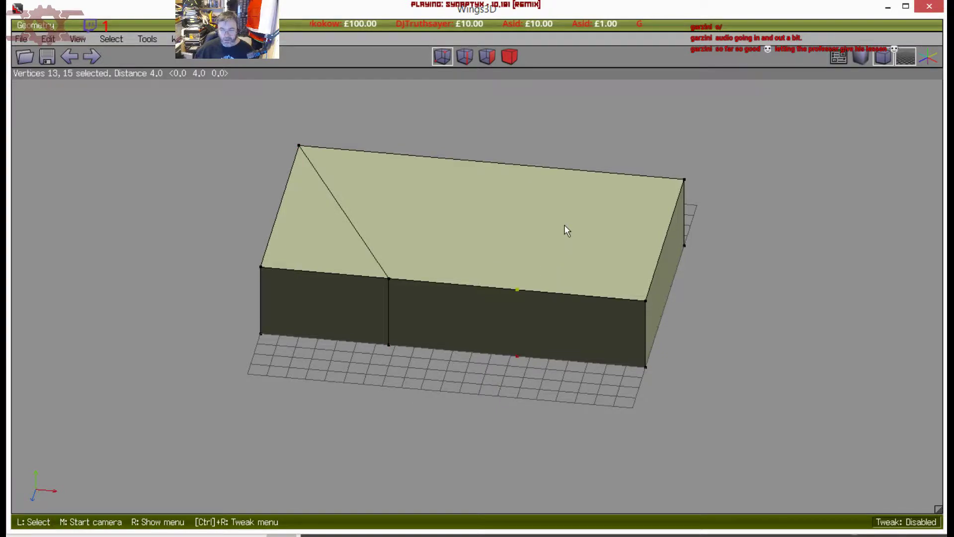
{"action": "middle_click", "coordinate": [566, 228]}
{"action": "left_click", "coordinate": [584, 240]}
{"action": "left_click_drag", "start_coordinate": [531, 426], "coordinate": [475, 318]}
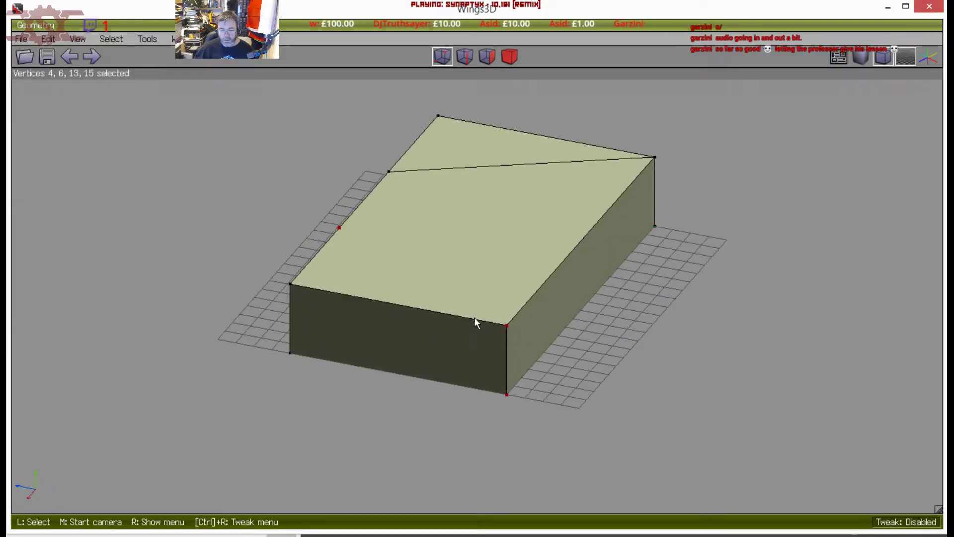
{"action": "middle_click", "coordinate": [502, 274]}
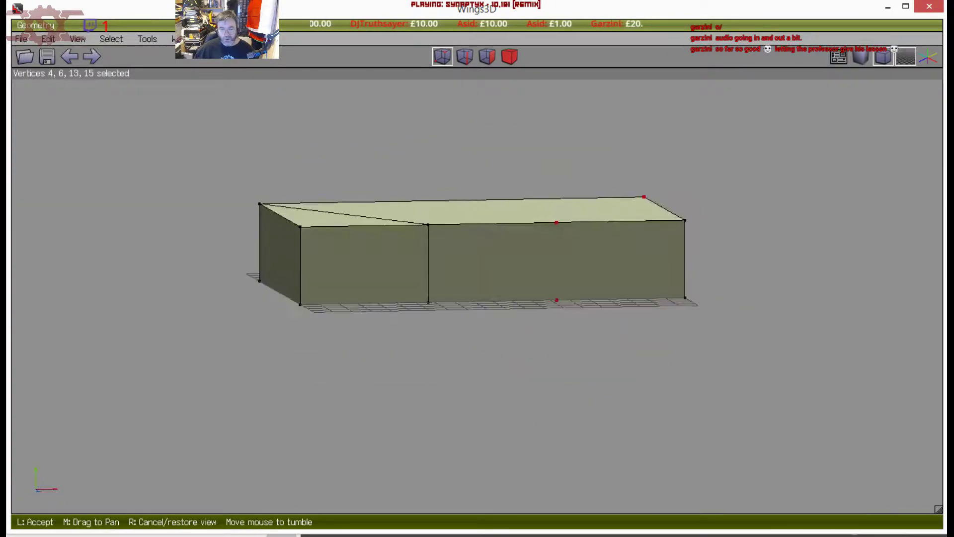
{"action": "left_click", "coordinate": [473, 288]}
{"action": "key", "text": "c"}
{"action": "middle_click", "coordinate": [473, 288]}
{"action": "left_click", "coordinate": [473, 289]}
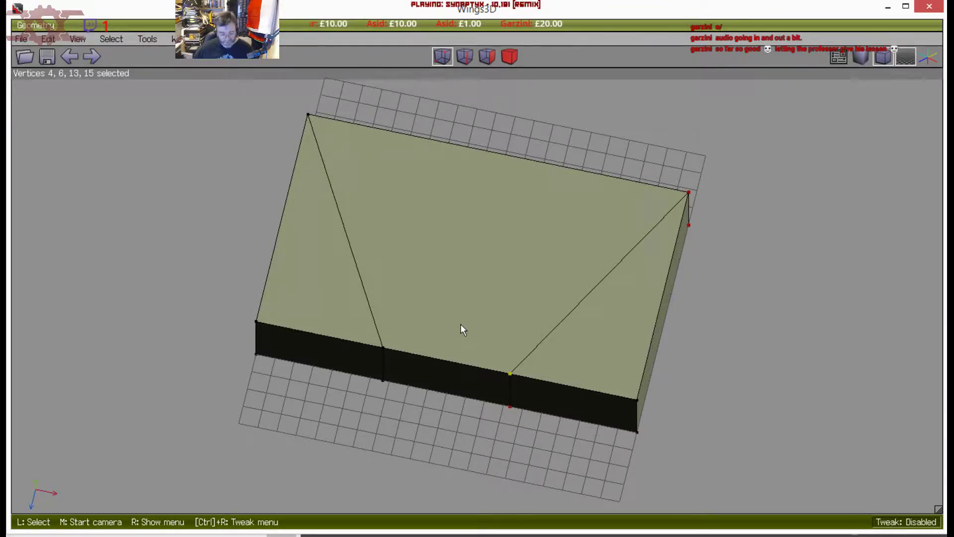
Delete only the four outer corner vertices on the block's positive-Z side, removing the two wedges outside the diagonal cuts
{"action": "key", "text": "y"}
{"action": "left_click_drag", "start_coordinate": [251, 383], "coordinate": [326, 457]}
{"action": "left_click_drag", "start_coordinate": [696, 392], "coordinate": [630, 459]}
{"action": "key", "text": "Delete"}
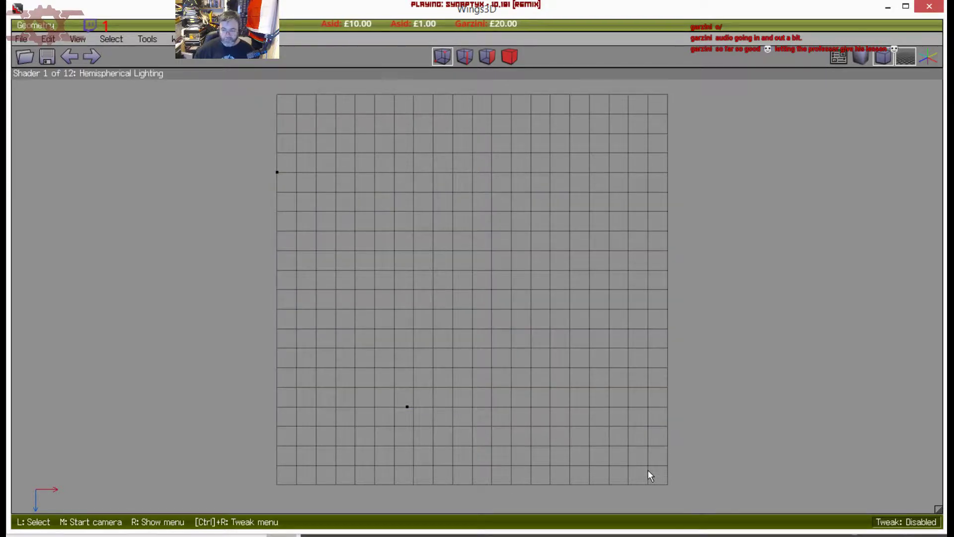
{"action": "key", "text": "ctrl+z"}
{"action": "left_click_drag", "start_coordinate": [567, 363], "coordinate": [515, 443], "text": "ctrl"}
{"action": "left_click_drag", "start_coordinate": [727, 153], "coordinate": [567, 202], "text": "ctrl"}
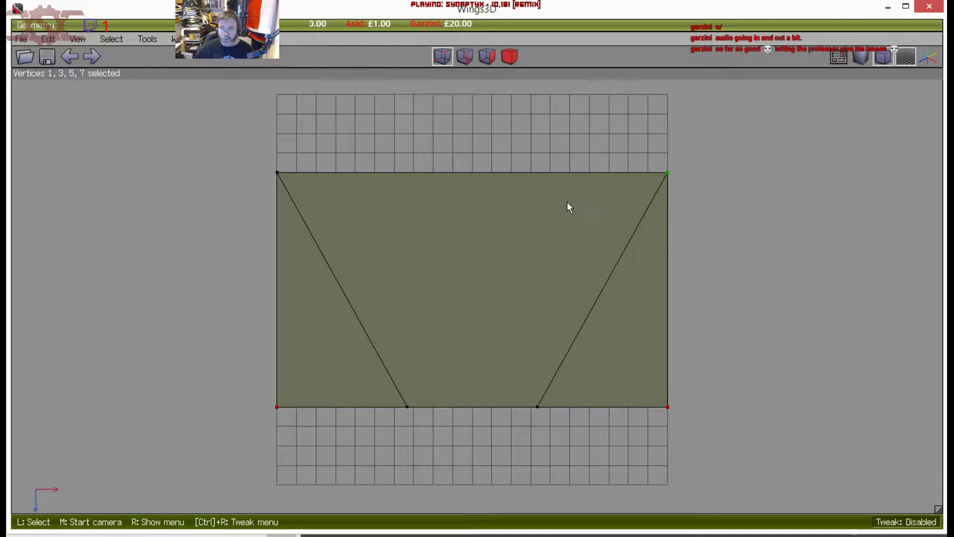
{"action": "key", "text": "Delete"}
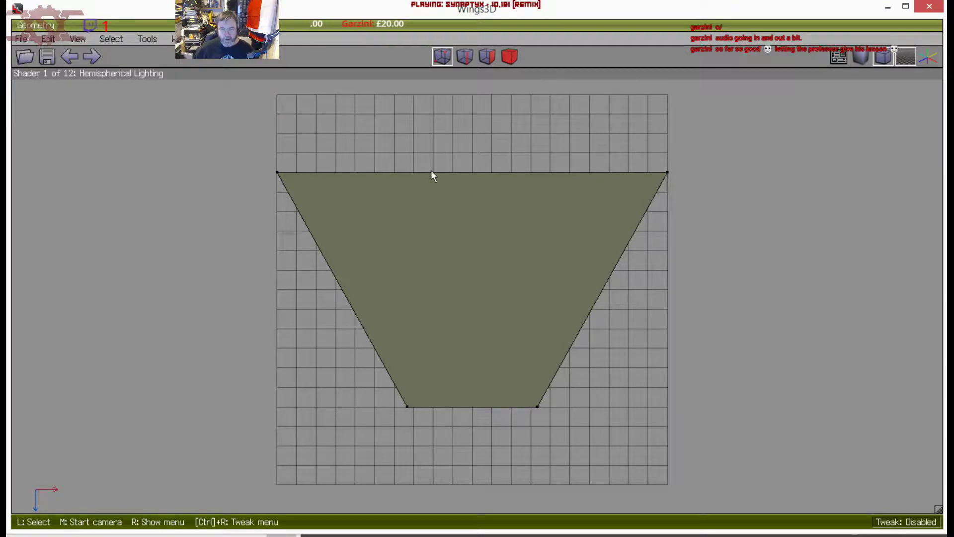
Move the four vertices on the trapezoid's wide negative-Z side 3 units along the Z axis
{"action": "left_click", "coordinate": [465, 56]}
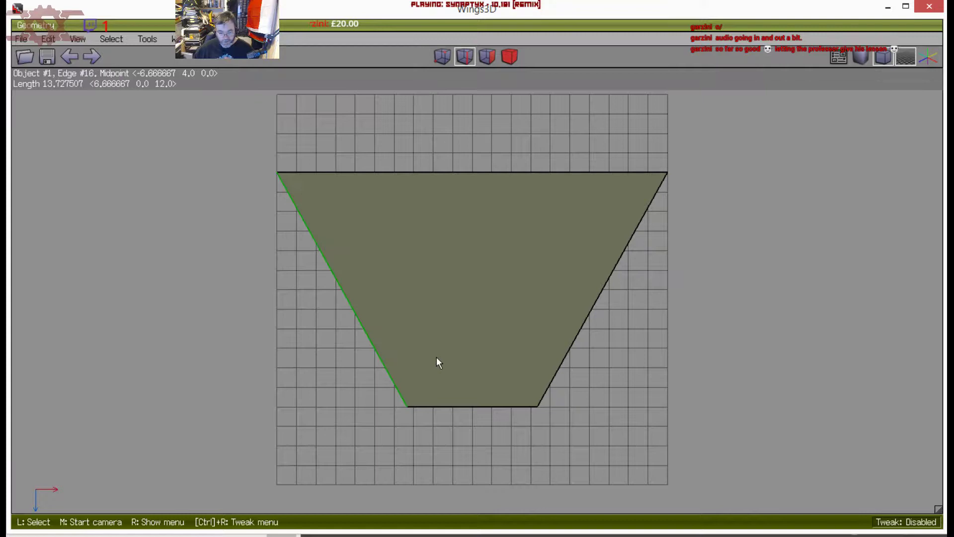
{"action": "left_click", "coordinate": [442, 56]}
{"action": "left_click_drag", "start_coordinate": [257, 160], "coordinate": [713, 205]}
{"action": "right_click", "coordinate": [711, 205]}
{"action": "left_click", "coordinate": [711, 220]}
{"action": "left_click", "coordinate": [696, 262]}
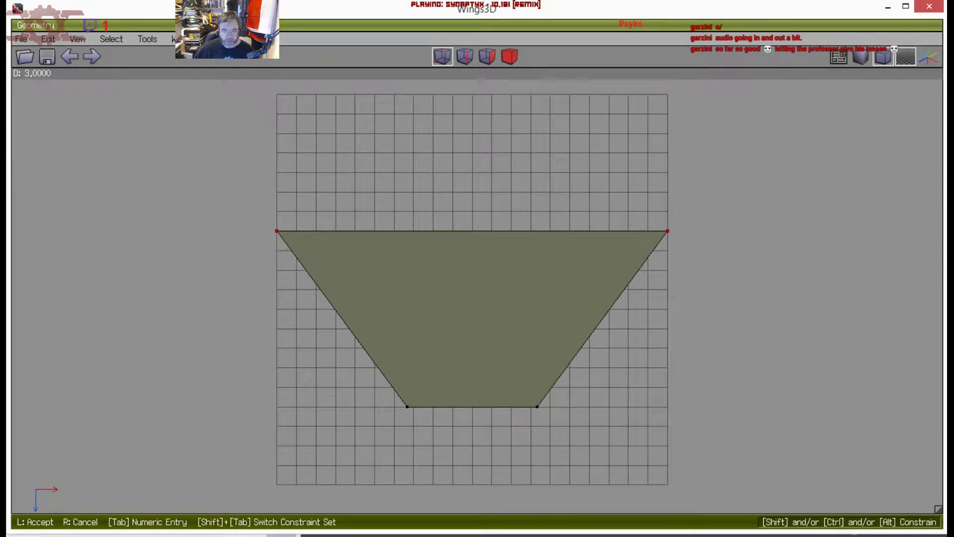
{"action": "left_click", "coordinate": [686, 283]}
Cut the two long edges on the trapezoid's wide side into two equal segments
{"action": "left_click", "coordinate": [464, 56]}
{"action": "left_click_drag", "start_coordinate": [459, 224], "coordinate": [485, 267]}
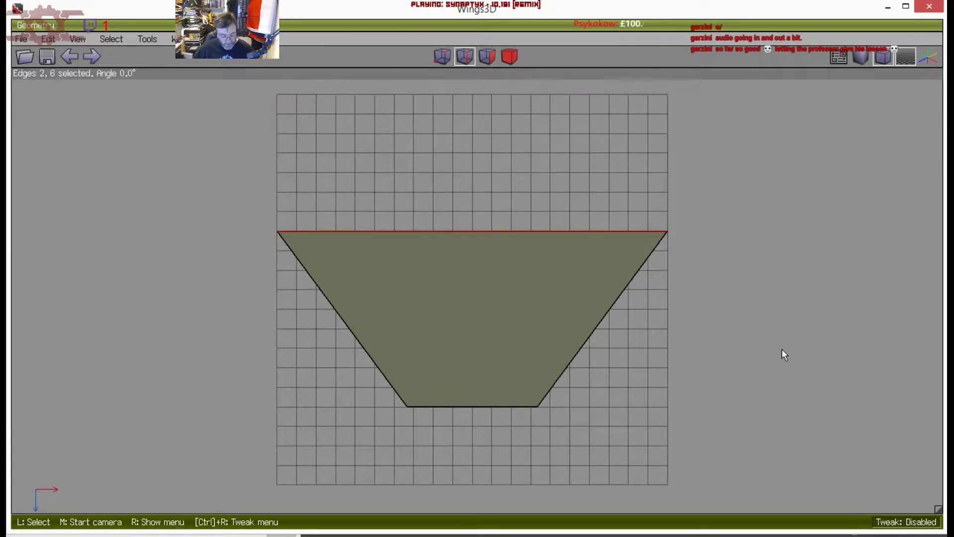
{"action": "key", "text": "2"}
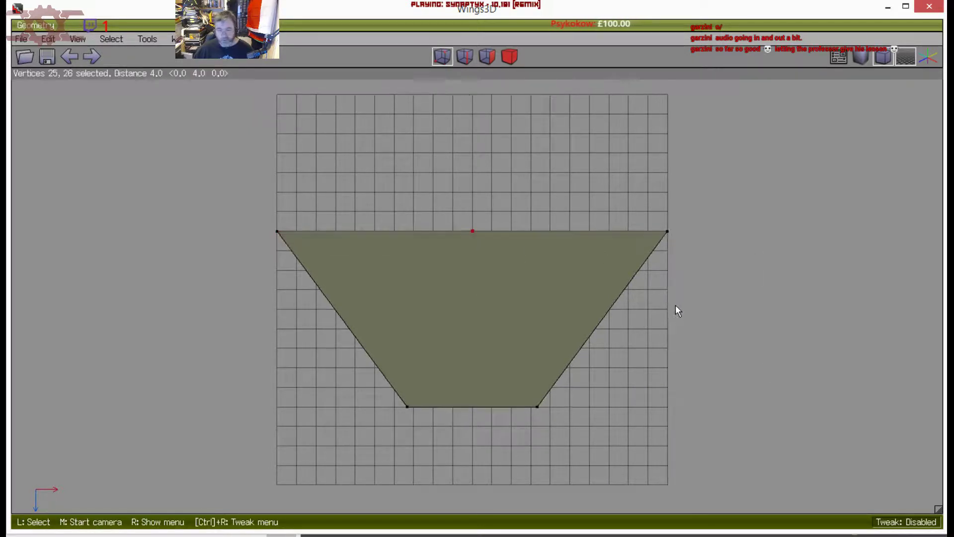
Connect the wide side's midpoint vertices to the four vertices of the short side
{"action": "middle_click", "coordinate": [678, 306]}
{"action": "left_click", "coordinate": [679, 294]}
{"action": "middle_click", "coordinate": [647, 393]}
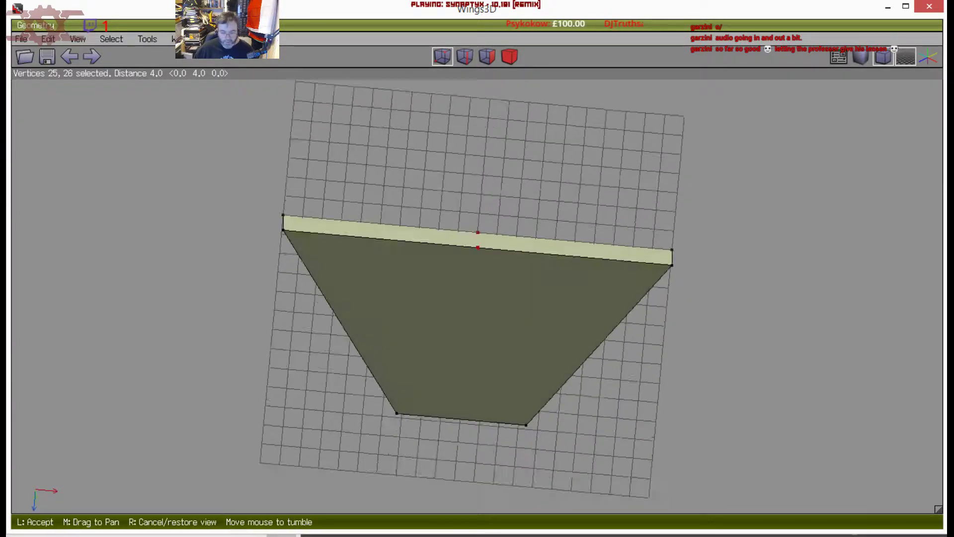
{"action": "left_click", "coordinate": [517, 299]}
{"action": "left_click", "coordinate": [521, 244]}
{"action": "left_click", "coordinate": [520, 244]}
{"action": "left_click", "coordinate": [440, 250]}
{"action": "left_click", "coordinate": [432, 288]}
{"action": "middle_click", "coordinate": [432, 290]}
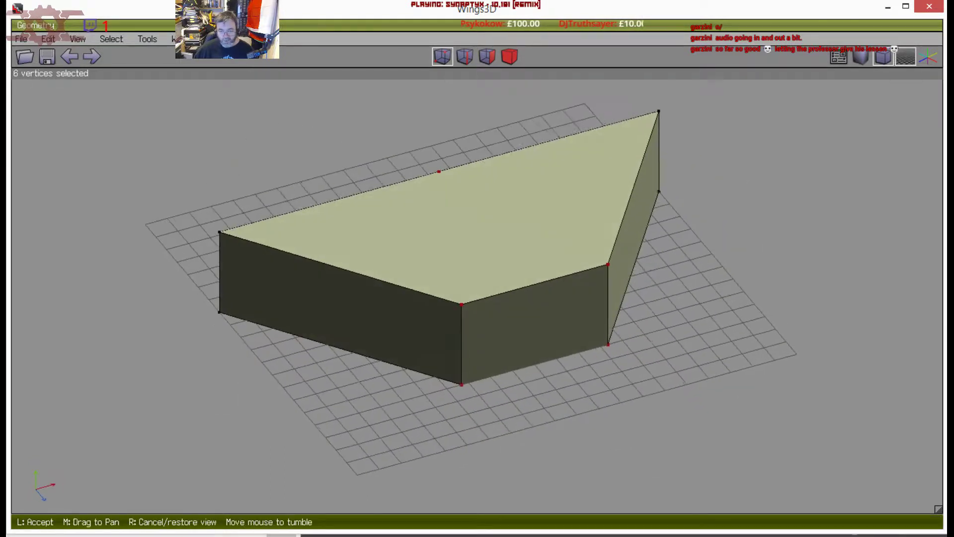
{"action": "left_click", "coordinate": [454, 246]}
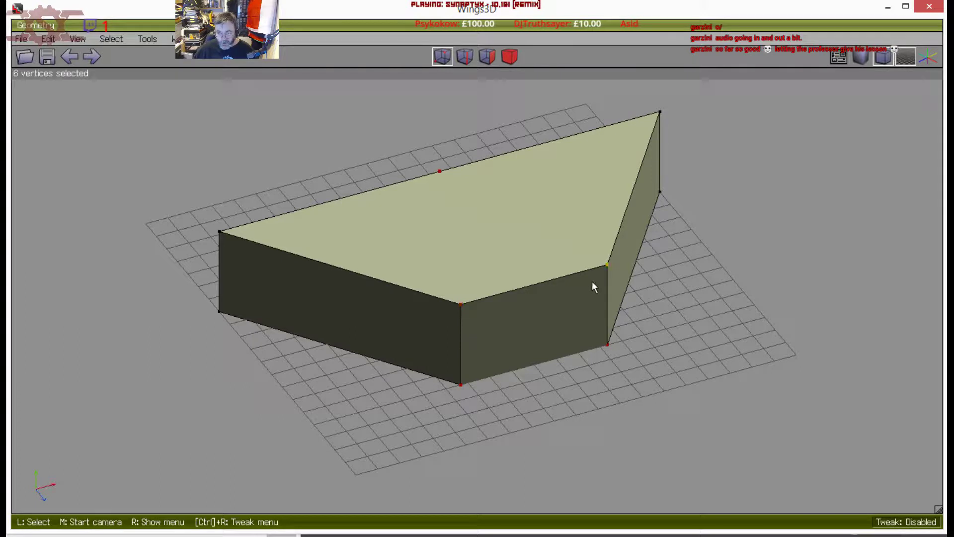
{"action": "key", "text": "c"}
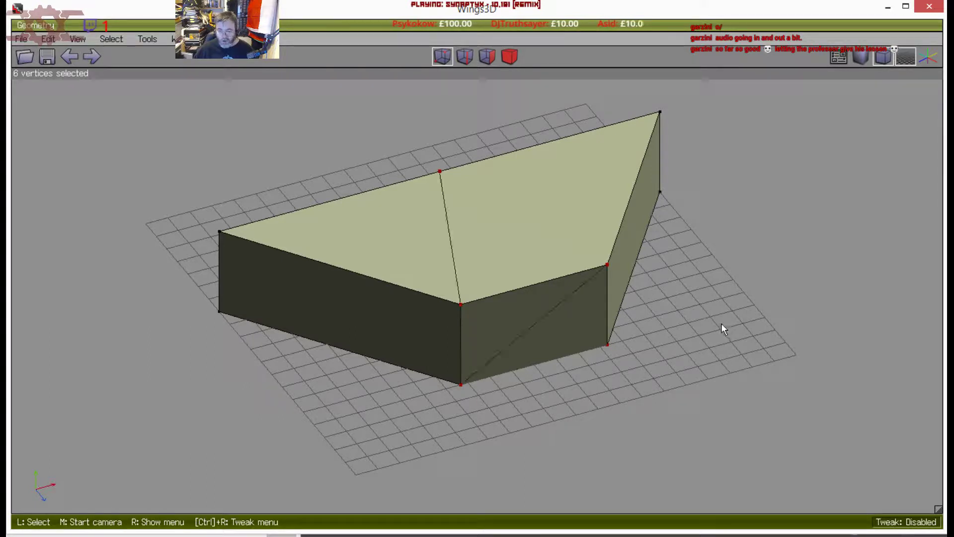
{"action": "key", "text": "c"}
Remove the unwanted diagonal edge across the short side face
{"action": "middle_click", "coordinate": [625, 301]}
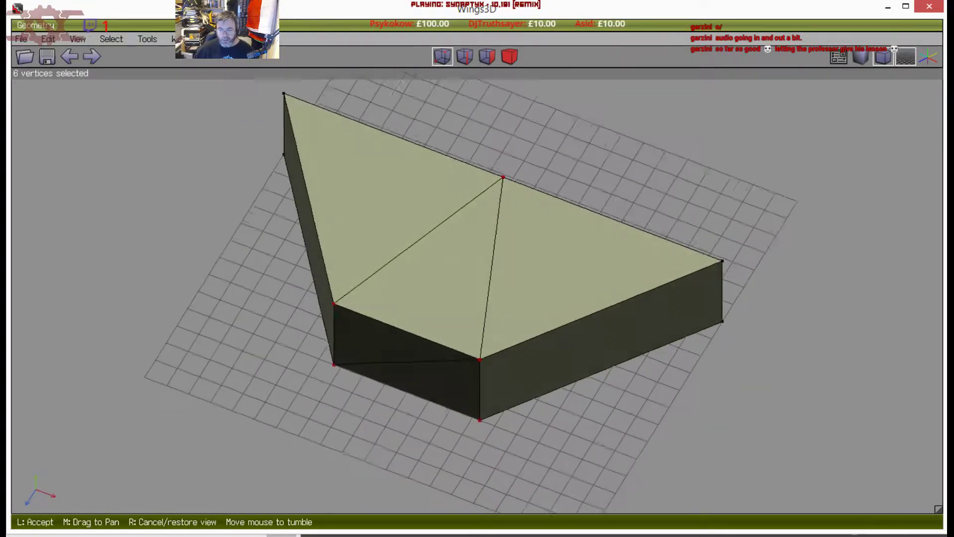
{"action": "left_click", "coordinate": [620, 301]}
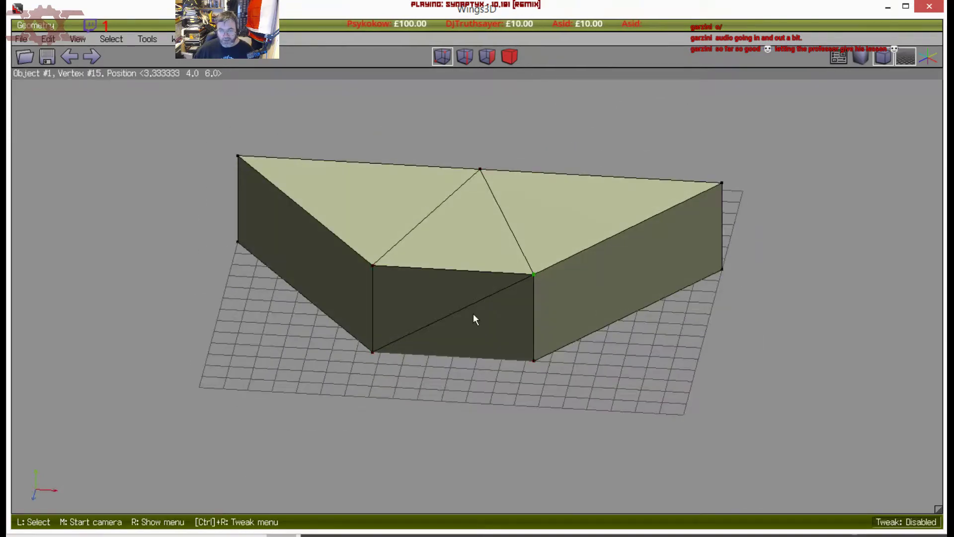
{"action": "key", "text": "2"}
{"action": "left_click", "coordinate": [452, 312]}
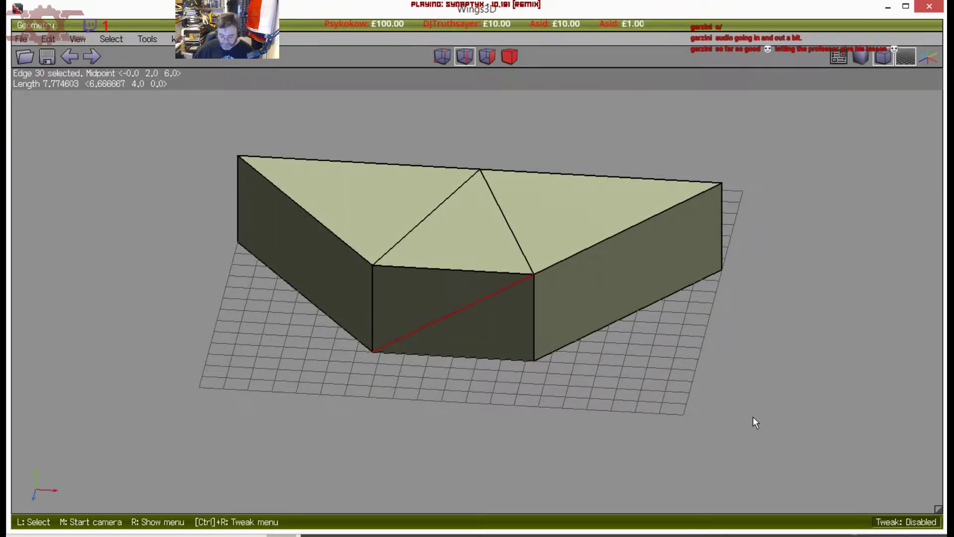
{"action": "key", "text": "BackSpace"}
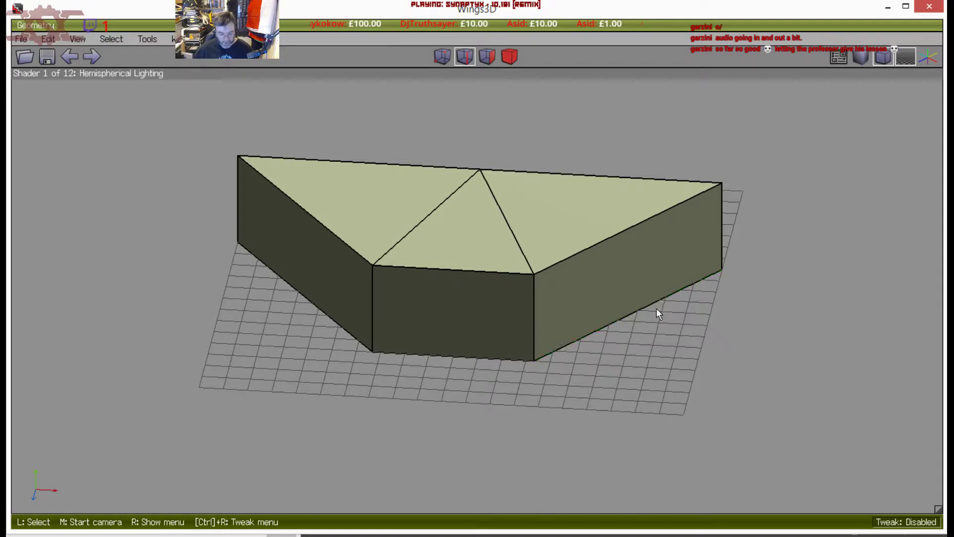
Scale the four vertices of the trapezoid's short side to 150% along the X axis
{"action": "key", "text": "y"}
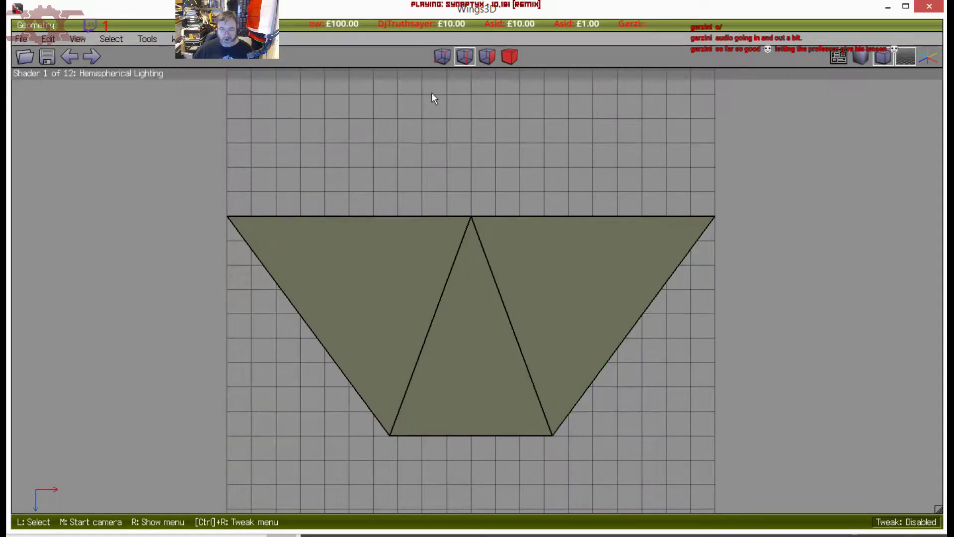
{"action": "left_click", "coordinate": [442, 56]}
{"action": "left_click_drag", "start_coordinate": [281, 409], "coordinate": [595, 474]}
{"action": "right_click", "coordinate": [596, 474]}
{"action": "left_click", "coordinate": [612, 222]}
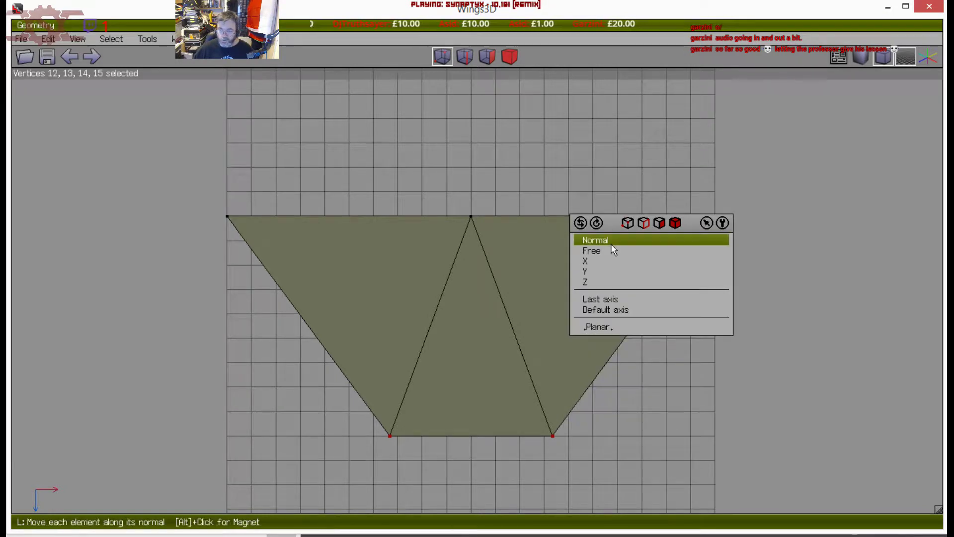
{"action": "right_click", "coordinate": [604, 180]}
{"action": "left_click", "coordinate": [612, 227]}
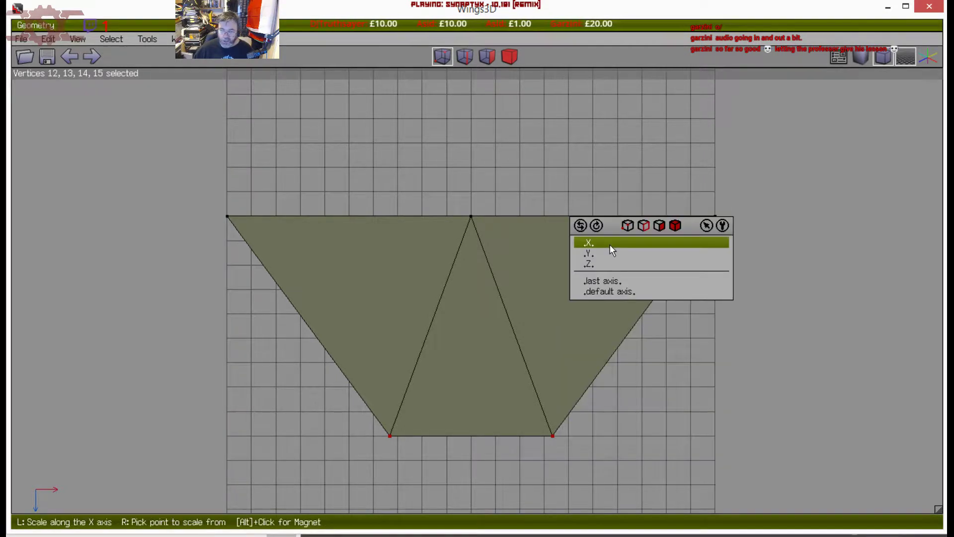
{"action": "left_click", "coordinate": [610, 244]}
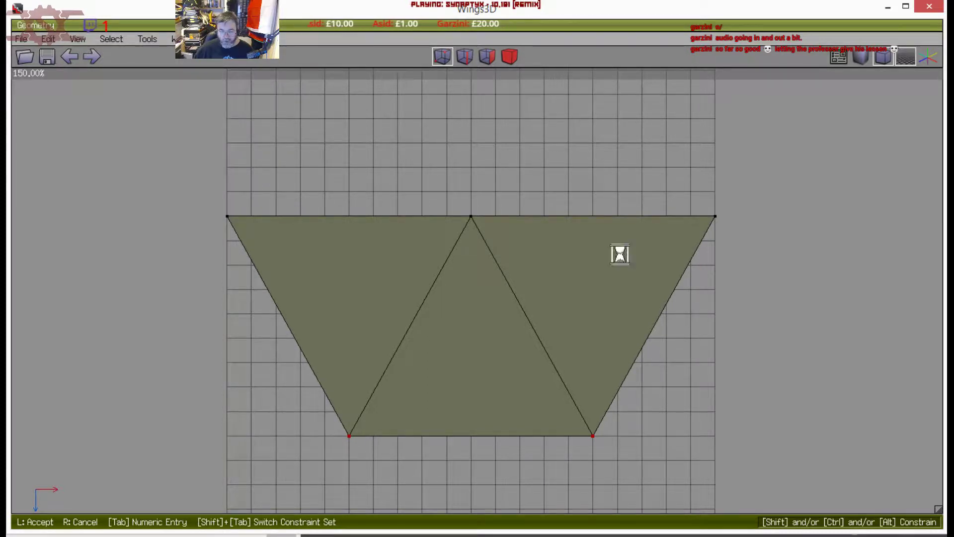
{"action": "left_click", "coordinate": [495, 198]}
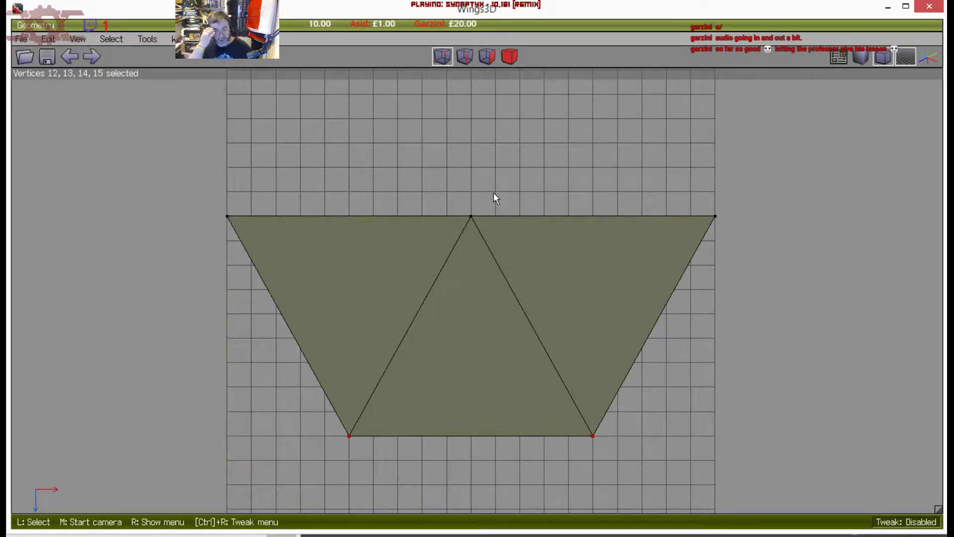
{"action": "middle_click", "coordinate": [494, 193]}
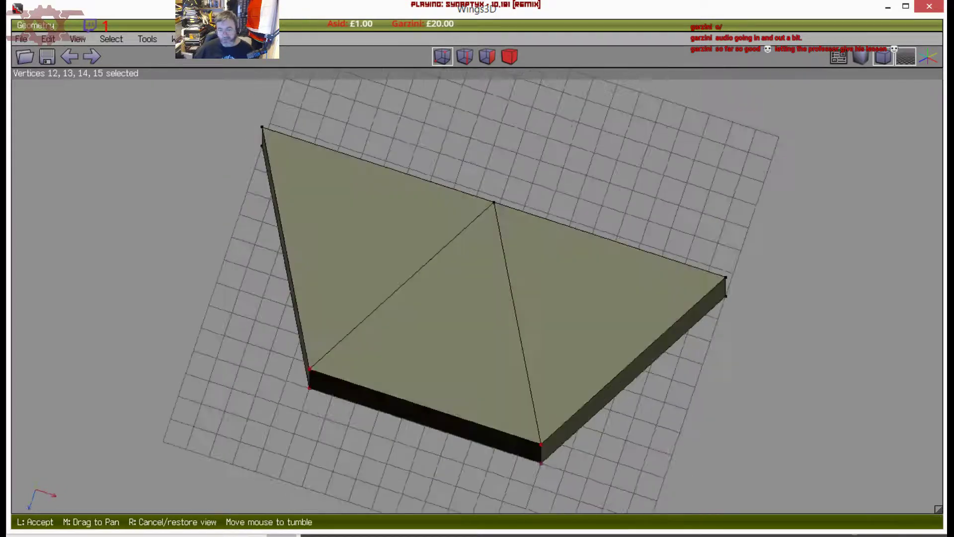
{"action": "left_click", "coordinate": [506, 198]}
Connect the five vertical edges around the trapezoid's sides to form a horizontal edge loop at mid-height
{"action": "key", "text": "x"}
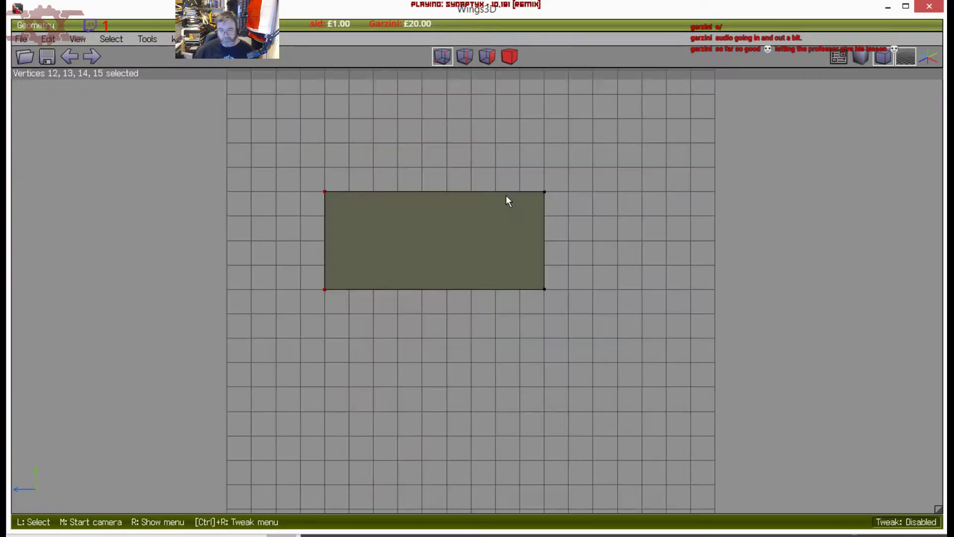
{"action": "key", "text": "z"}
{"action": "key", "text": "space"}
{"action": "left_click", "coordinate": [465, 57]}
{"action": "left_click_drag", "start_coordinate": [204, 241], "coordinate": [751, 244]}
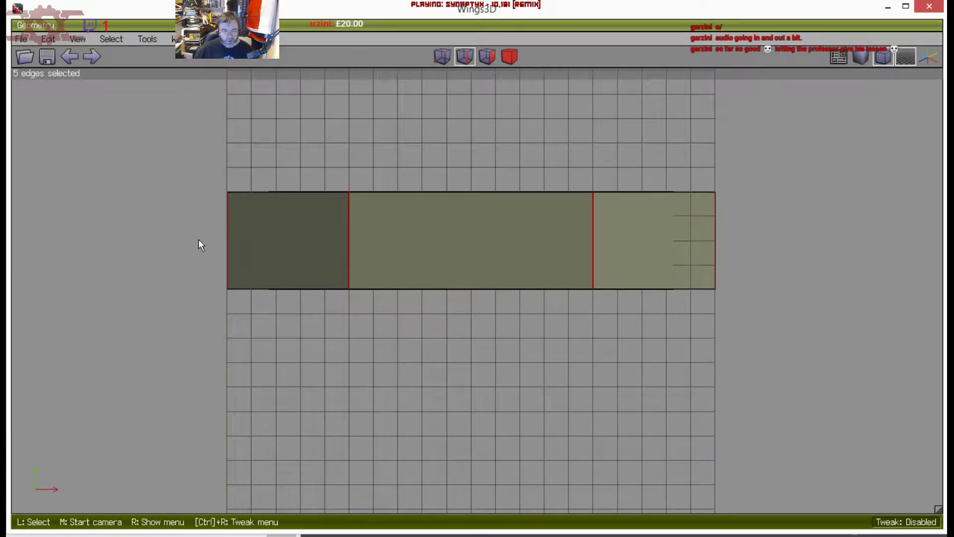
{"action": "middle_click", "coordinate": [441, 239]}
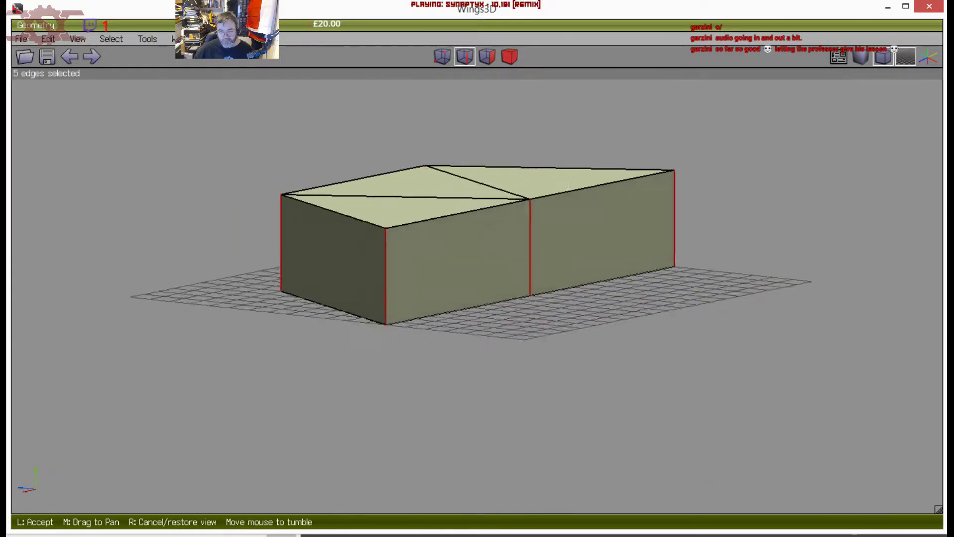
{"action": "left_click", "coordinate": [500, 228]}
{"action": "left_click_drag", "start_coordinate": [102, 247], "coordinate": [726, 233]}
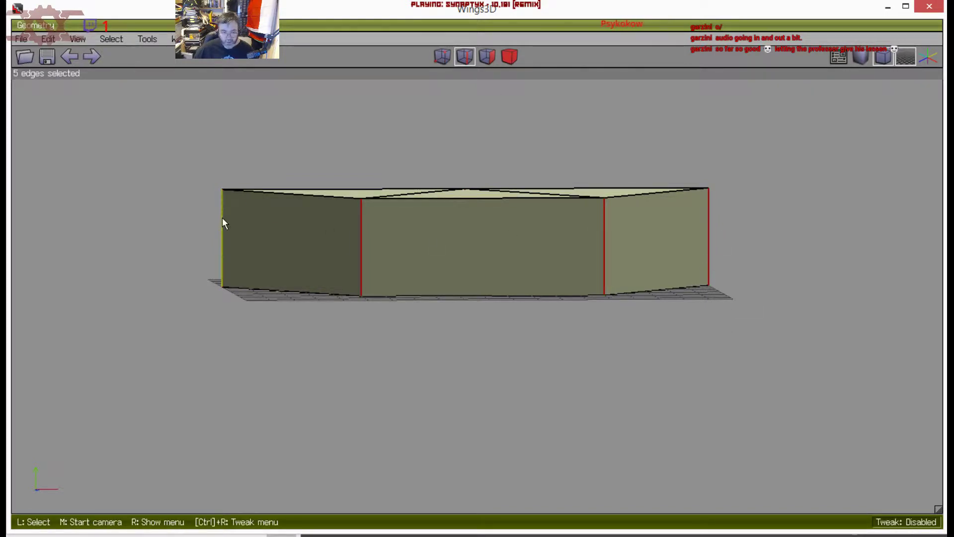
{"action": "middle_click", "coordinate": [478, 256]}
{"action": "left_click", "coordinate": [450, 253]}
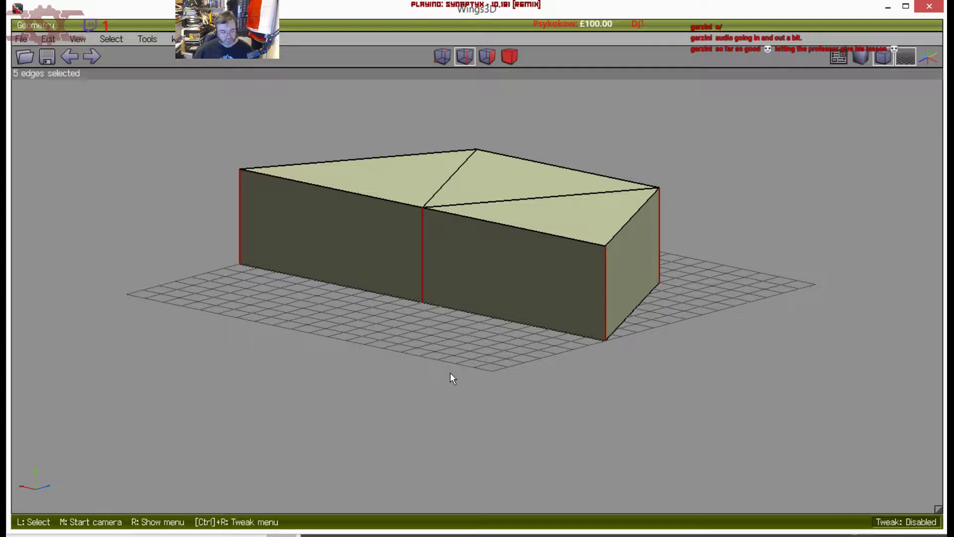
{"action": "key", "text": "c"}
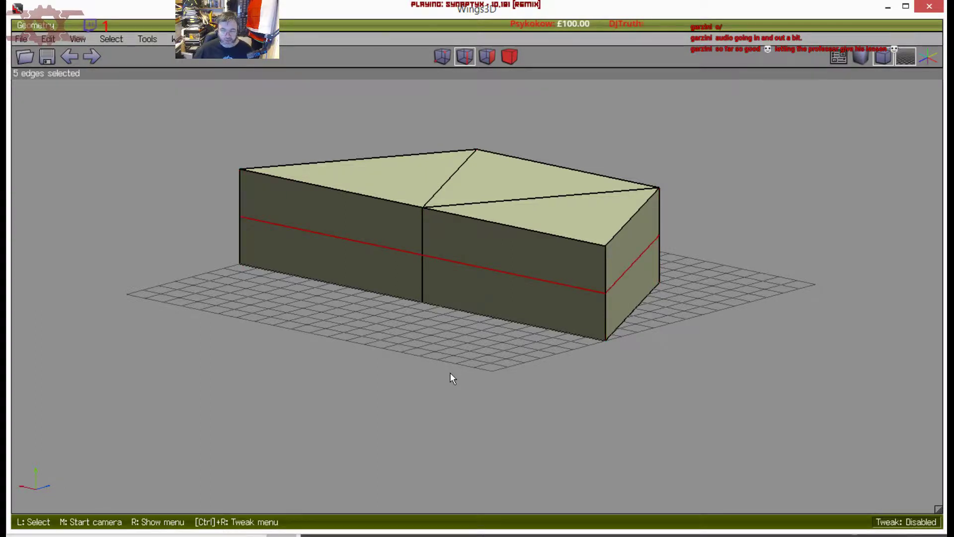
{"action": "middle_click", "coordinate": [450, 374]}
{"action": "left_click", "coordinate": [451, 374]}
{"action": "left_click", "coordinate": [249, 237]}
{"action": "key", "text": "space"}
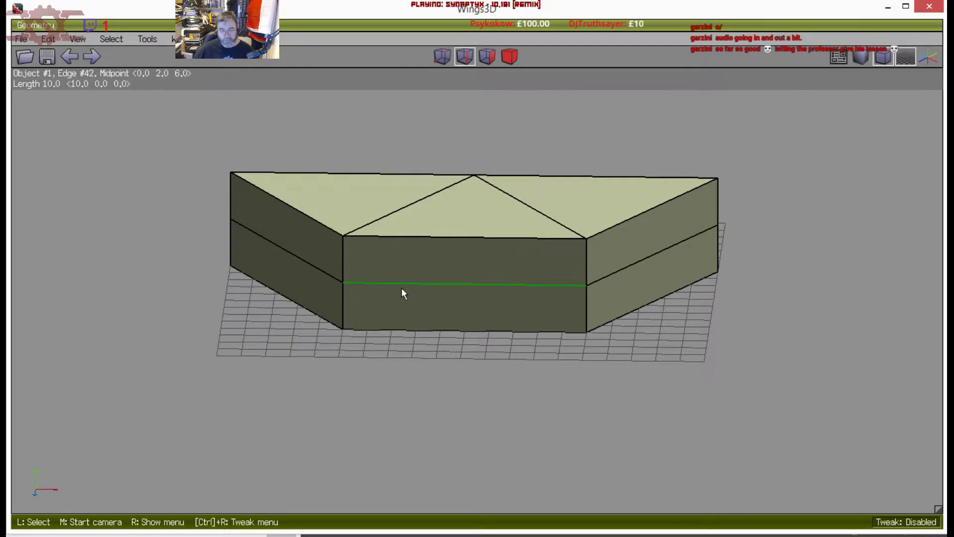
{"action": "middle_click", "coordinate": [430, 296]}
{"action": "left_click", "coordinate": [433, 317]}
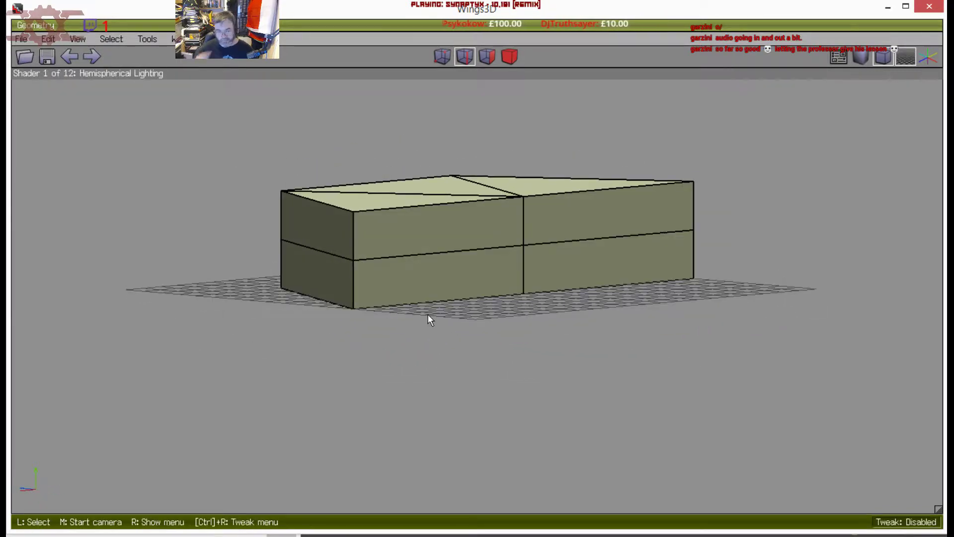
Hide the ground grid to get a clear view of the block from all sides
{"action": "middle_click", "coordinate": [458, 330]}
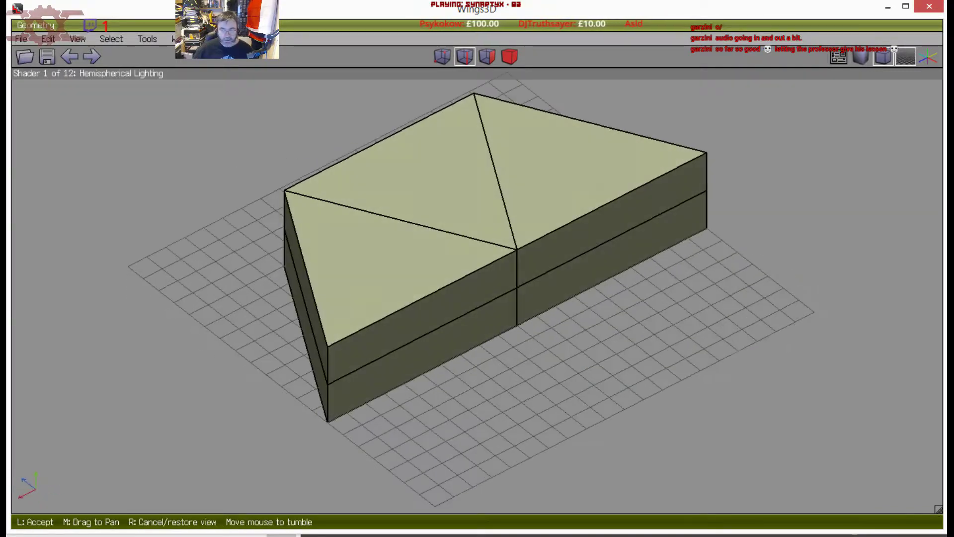
{"action": "left_click", "coordinate": [543, 206]}
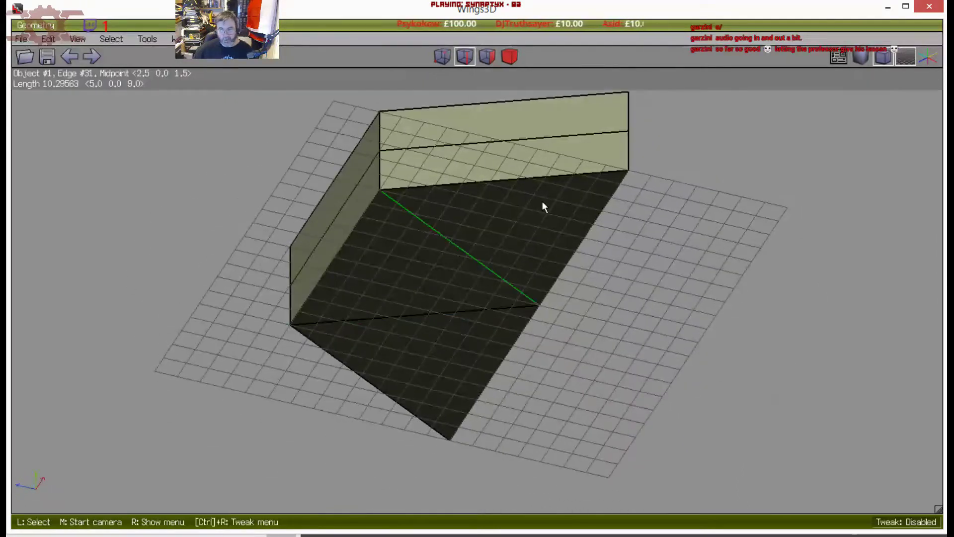
{"action": "left_click", "coordinate": [906, 58]}
{"action": "middle_click", "coordinate": [321, 212]}
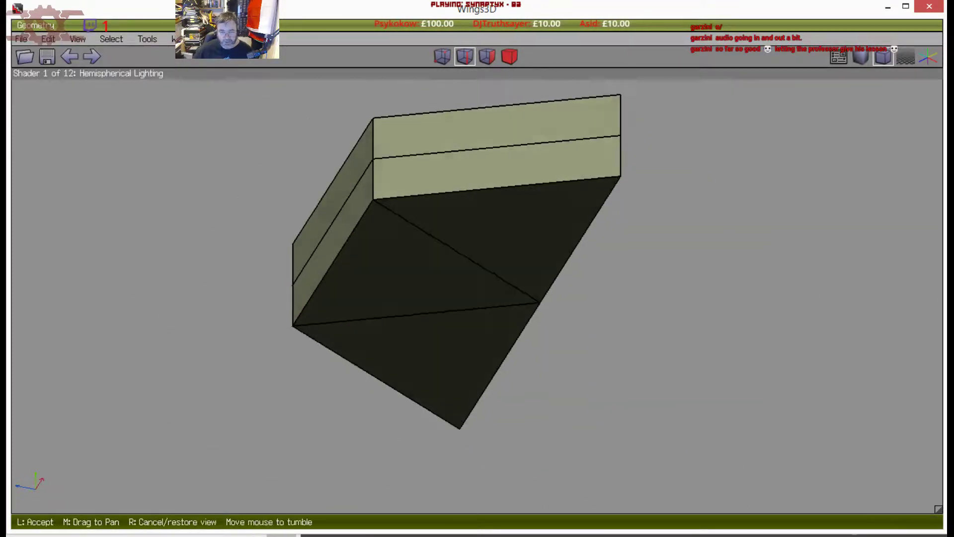
{"action": "left_click", "coordinate": [380, 227]}
{"action": "middle_click", "coordinate": [380, 226]}
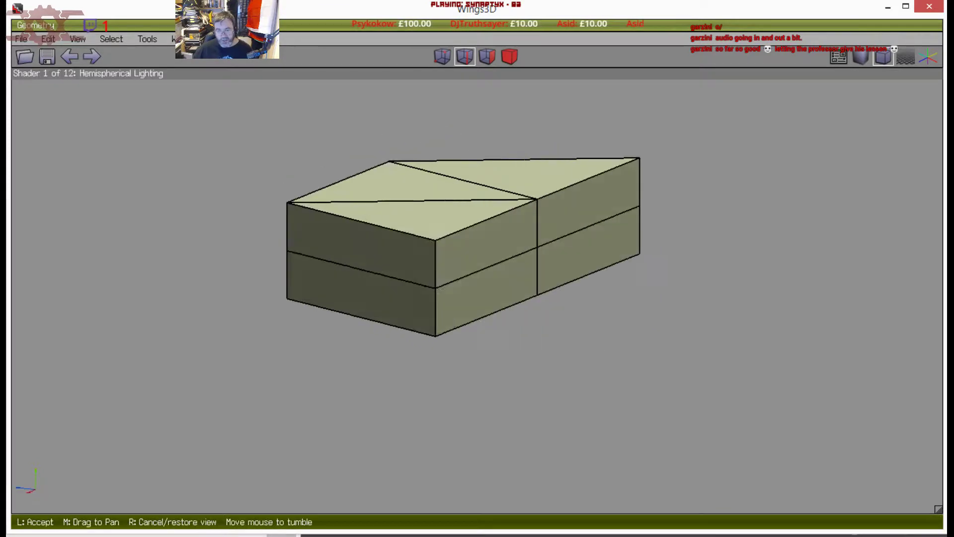
{"action": "left_click", "coordinate": [362, 239]}
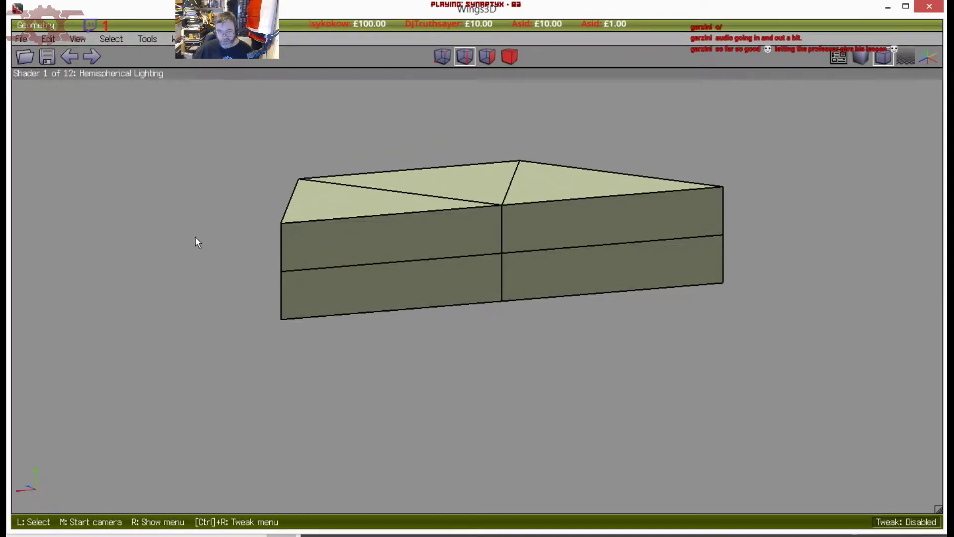
Connect the mid-height end vertices to the upper and lower centre vertices on the wide side, outlining a diamond
{"action": "left_click", "coordinate": [441, 56]}
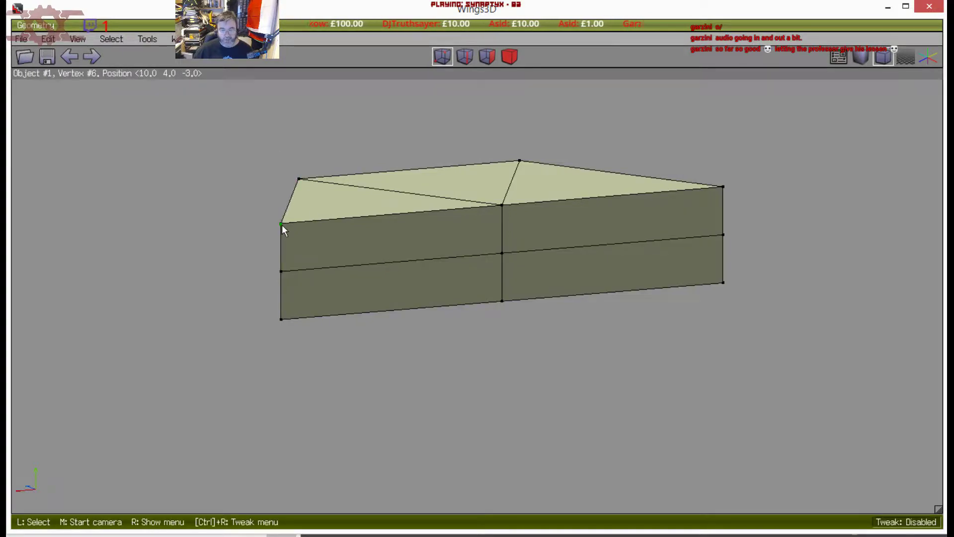
{"action": "left_click", "coordinate": [288, 264]}
{"action": "left_click", "coordinate": [462, 223]}
{"action": "left_click", "coordinate": [716, 241]}
{"action": "left_click", "coordinate": [416, 284]}
{"action": "key", "text": "c"}
{"action": "key", "text": "space"}
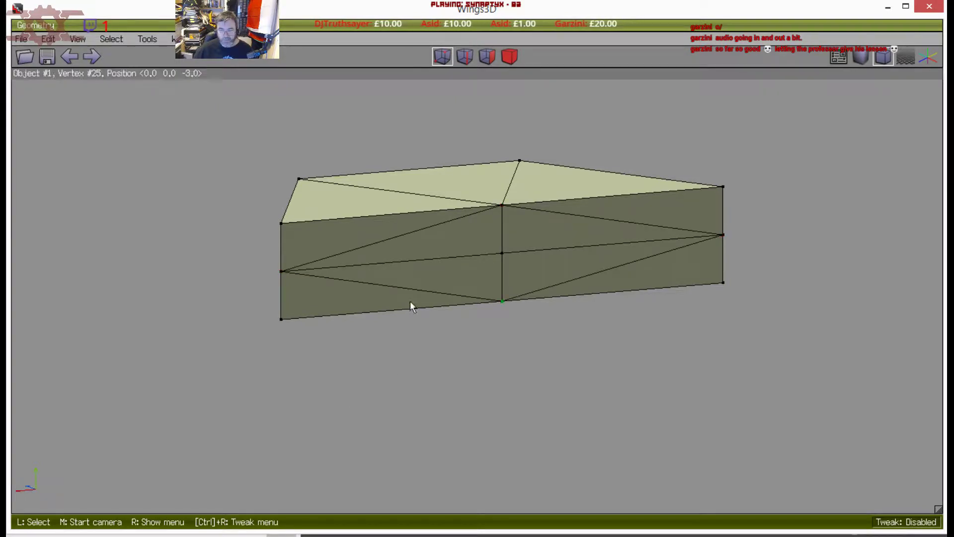
Dissolve the four edges crossing inside the diamond to leave one diamond-shaped face
{"action": "left_click", "coordinate": [480, 258]}
{"action": "left_click", "coordinate": [515, 253]}
{"action": "left_click", "coordinate": [502, 236]}
{"action": "left_click", "coordinate": [503, 271]}
{"action": "key", "text": "BackSpace"}
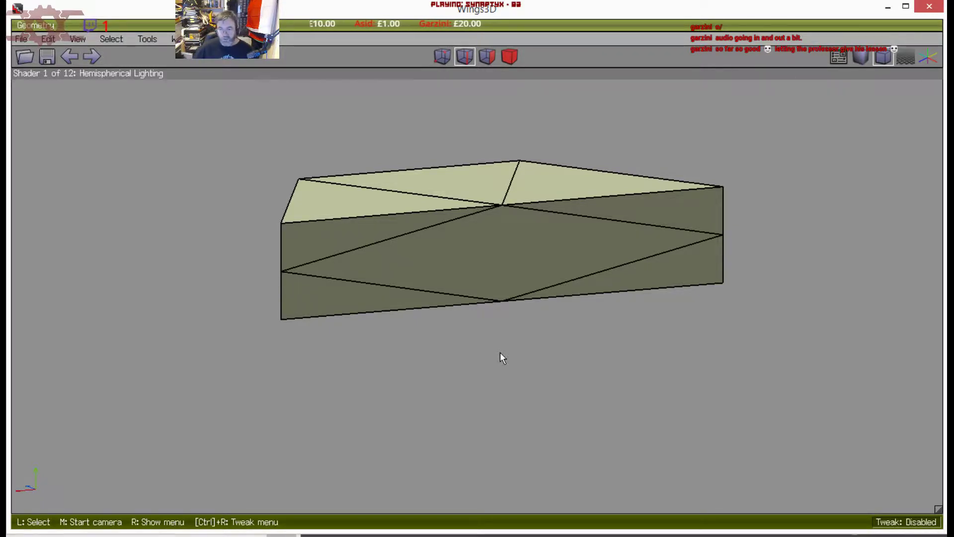
Select the four outer corner vertices of the side with the diamond, and clear the selection
{"action": "middle_click", "coordinate": [494, 320]}
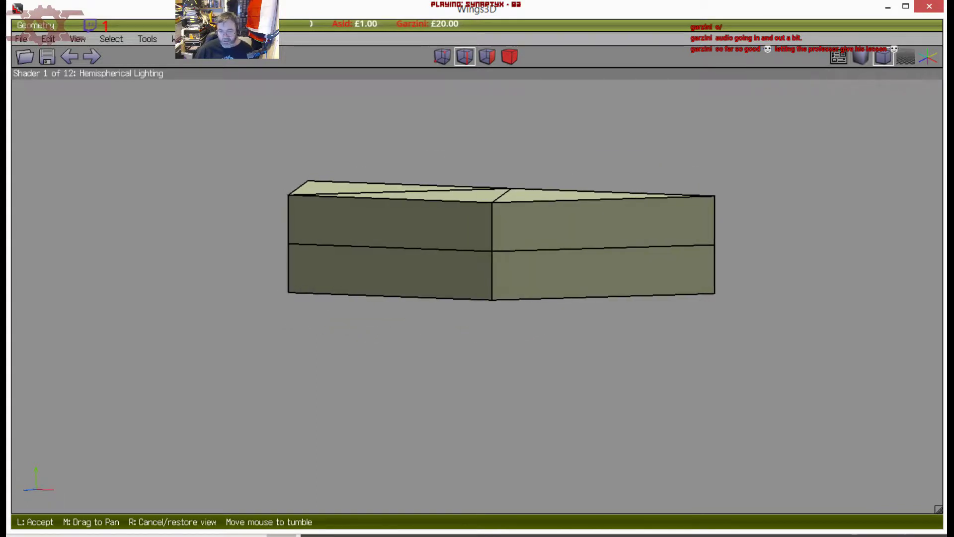
{"action": "left_click", "coordinate": [480, 326]}
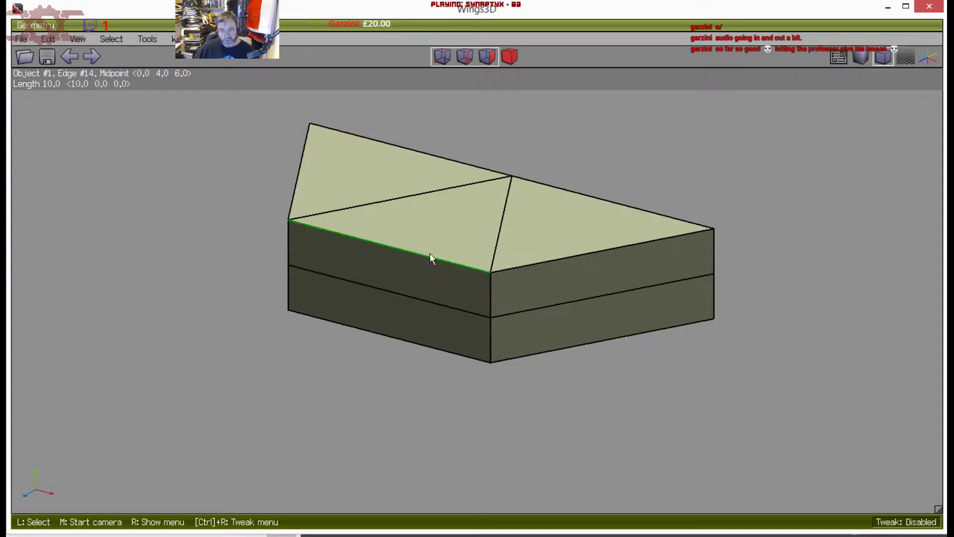
{"action": "left_click", "coordinate": [484, 288]}
{"action": "left_click", "coordinate": [482, 291]}
{"action": "left_click", "coordinate": [591, 126]}
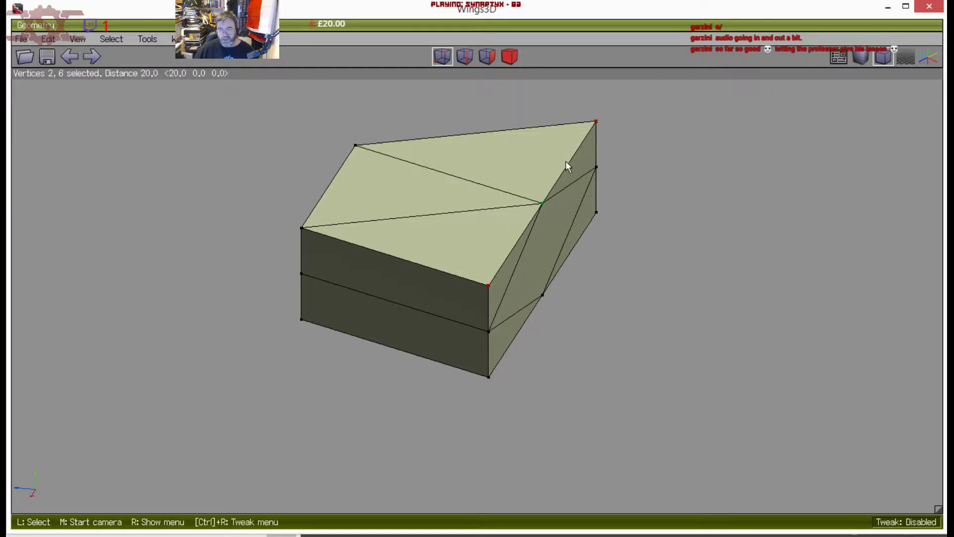
{"action": "middle_click", "coordinate": [561, 161]}
{"action": "left_click", "coordinate": [560, 161]}
{"action": "left_click", "coordinate": [468, 141]}
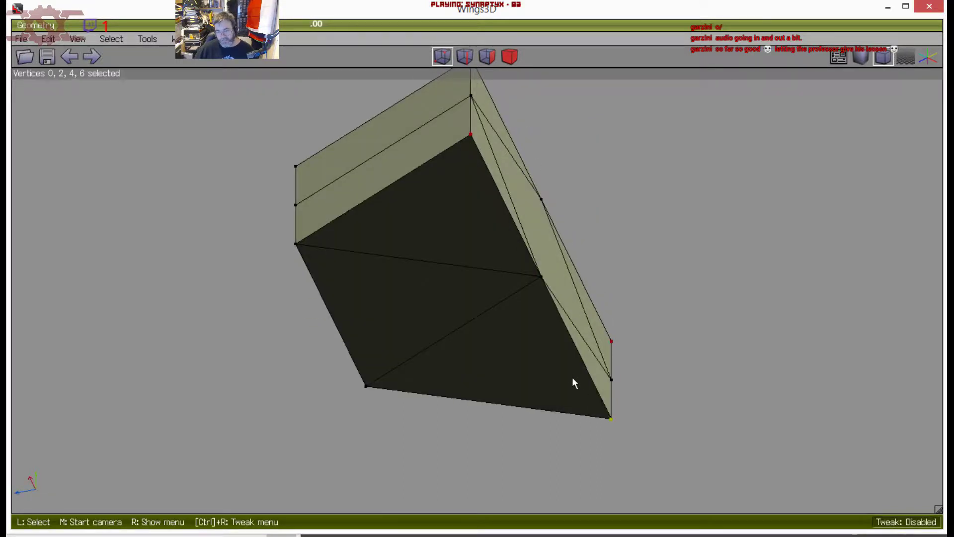
{"action": "middle_click", "coordinate": [574, 382]}
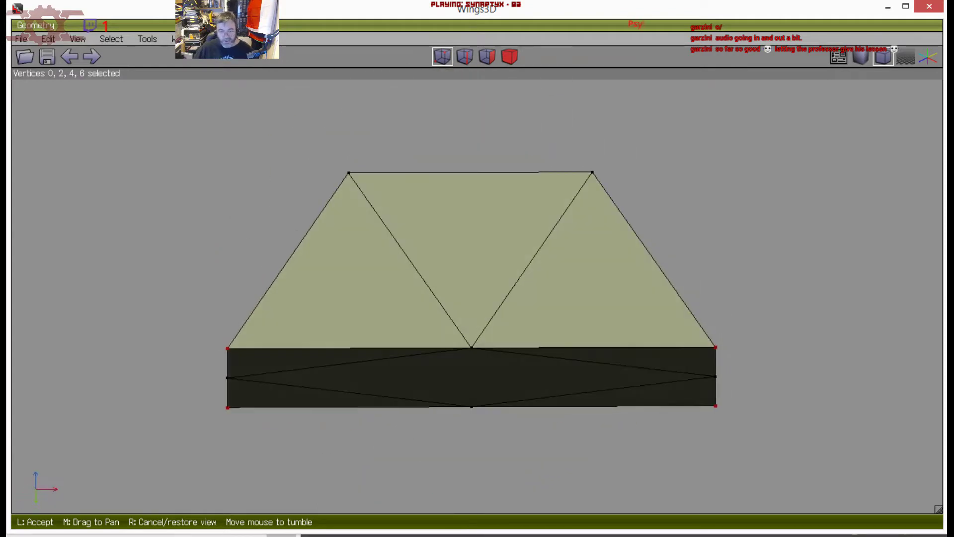
{"action": "left_click", "coordinate": [570, 377]}
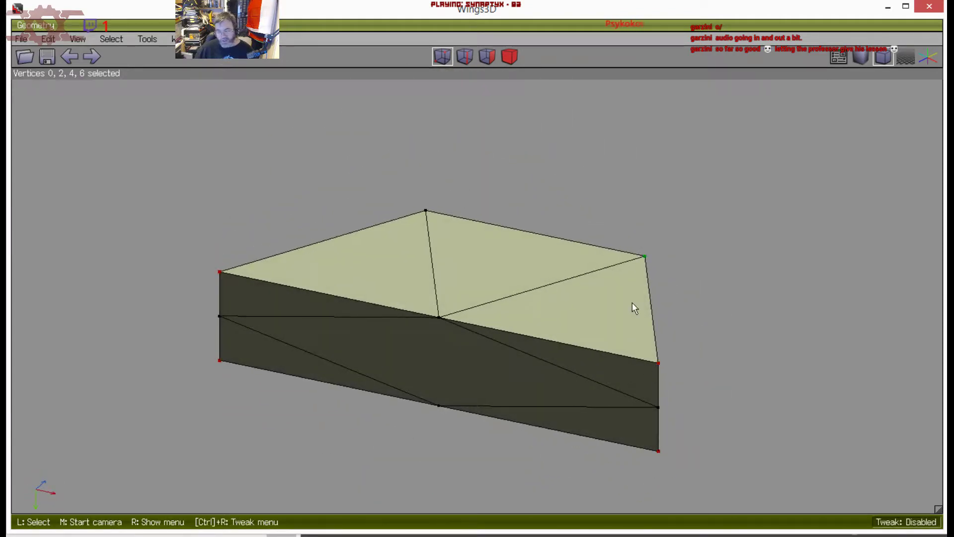
{"action": "key", "text": "space"}
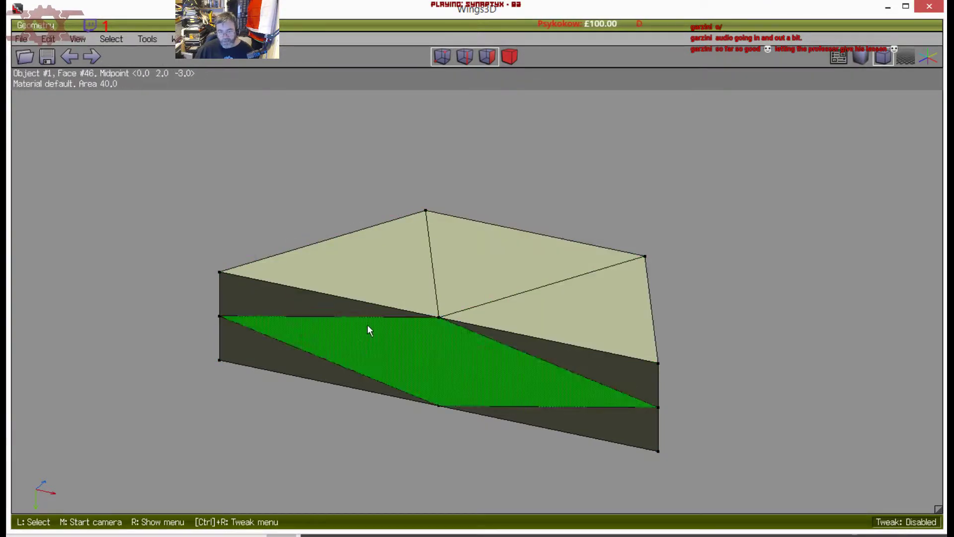
Demonstrate edge, face and vertex selection on the block's upper surface, clearing each selection
{"action": "left_click", "coordinate": [435, 245]}
{"action": "left_click", "coordinate": [481, 243]}
{"action": "left_click", "coordinate": [517, 298]}
{"action": "left_click", "coordinate": [343, 263]}
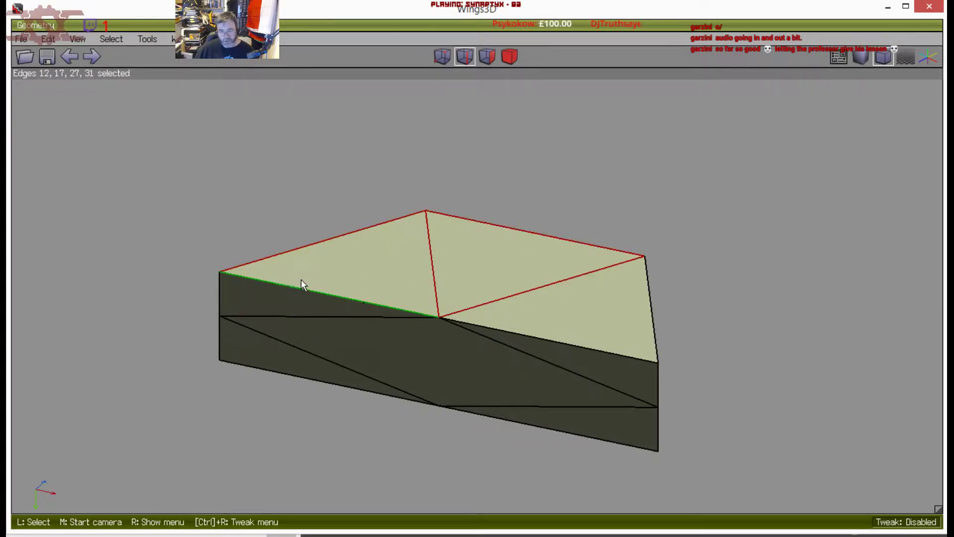
{"action": "key", "text": "space"}
{"action": "key", "text": "f"}
{"action": "left_click", "coordinate": [393, 270]}
{"action": "left_click", "coordinate": [472, 265]}
{"action": "left_click", "coordinate": [555, 300]}
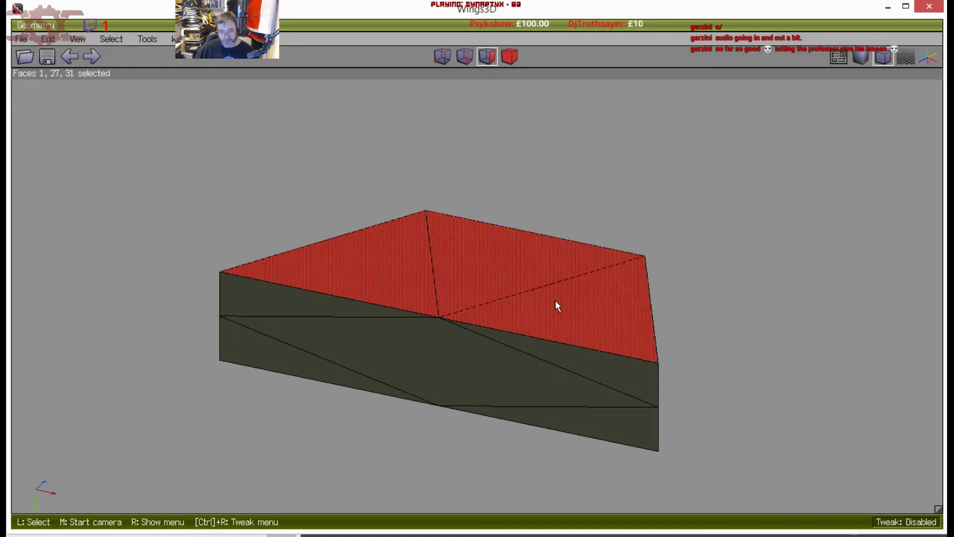
{"action": "key", "text": "space"}
{"action": "key", "text": "v"}
{"action": "left_click", "coordinate": [222, 274]}
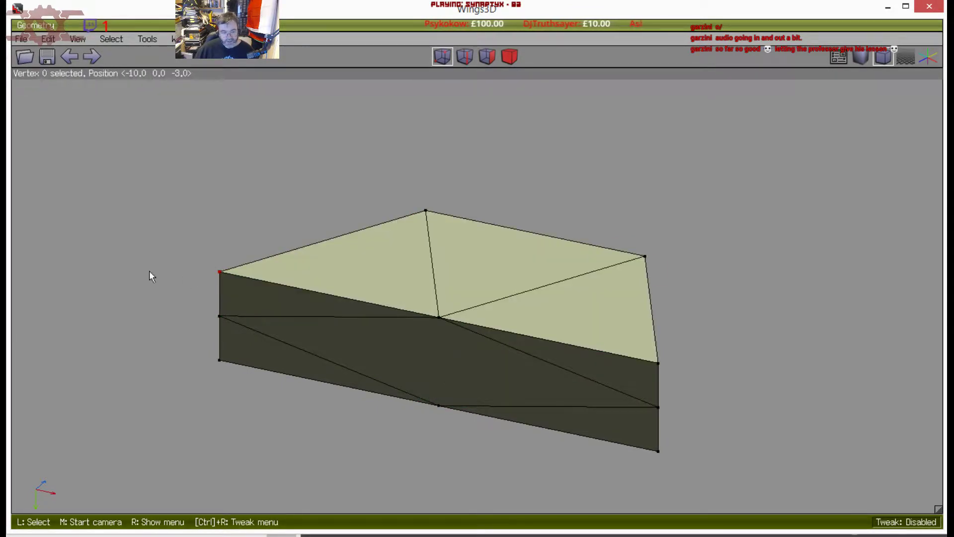
{"action": "key", "text": "space"}
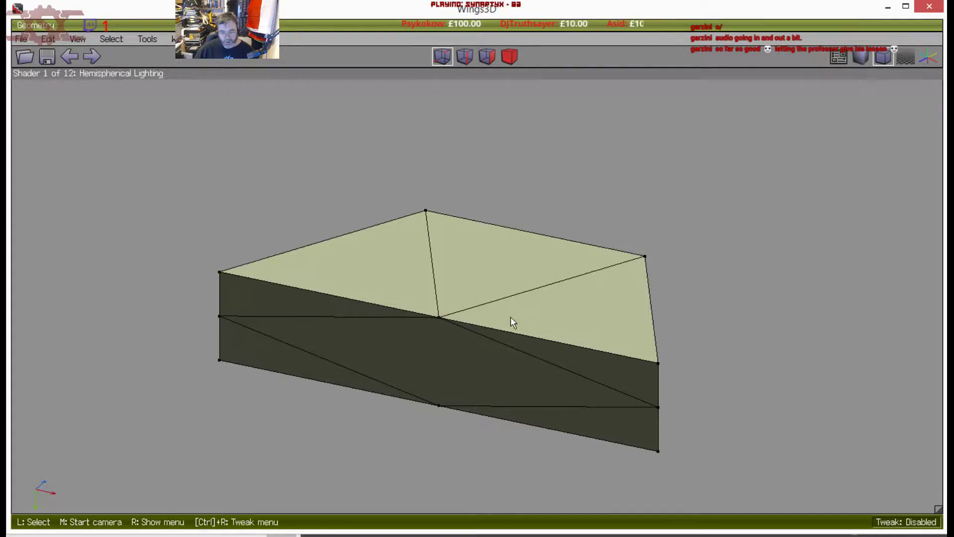
{"action": "key", "text": "f"}
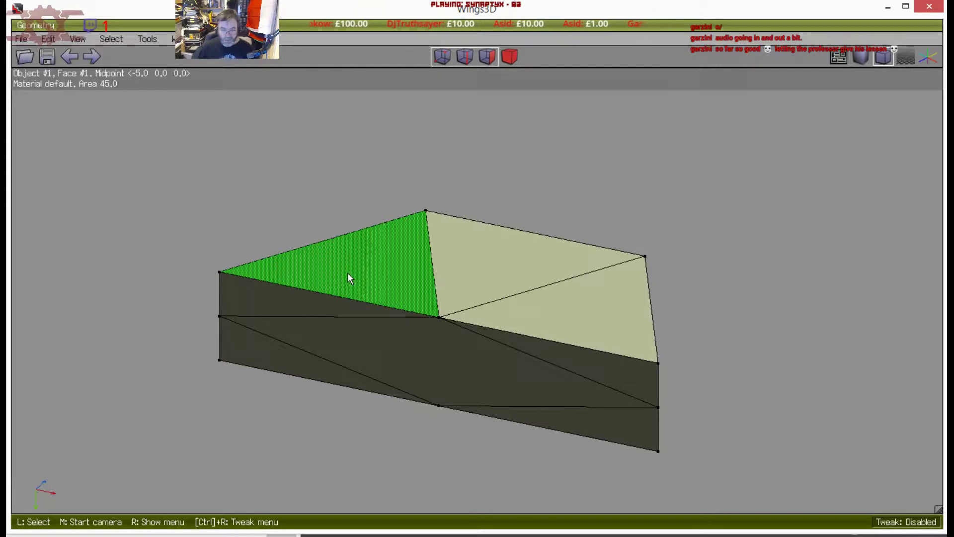
Dissolve the four outer corner vertices beside the diamond face so both ends taper to a point
{"action": "middle_click", "coordinate": [362, 278]}
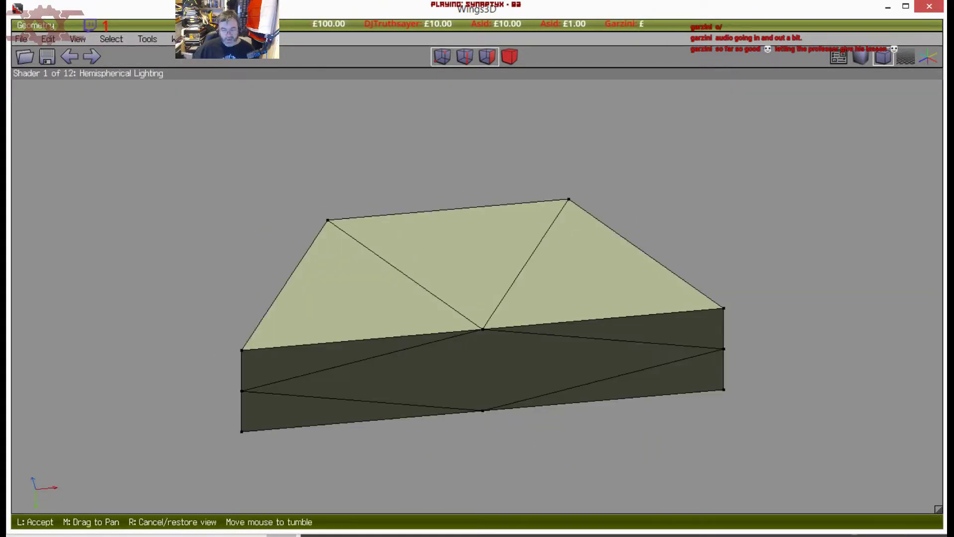
{"action": "left_click", "coordinate": [362, 278]}
{"action": "left_click", "coordinate": [255, 343]}
{"action": "left_click", "coordinate": [254, 430]}
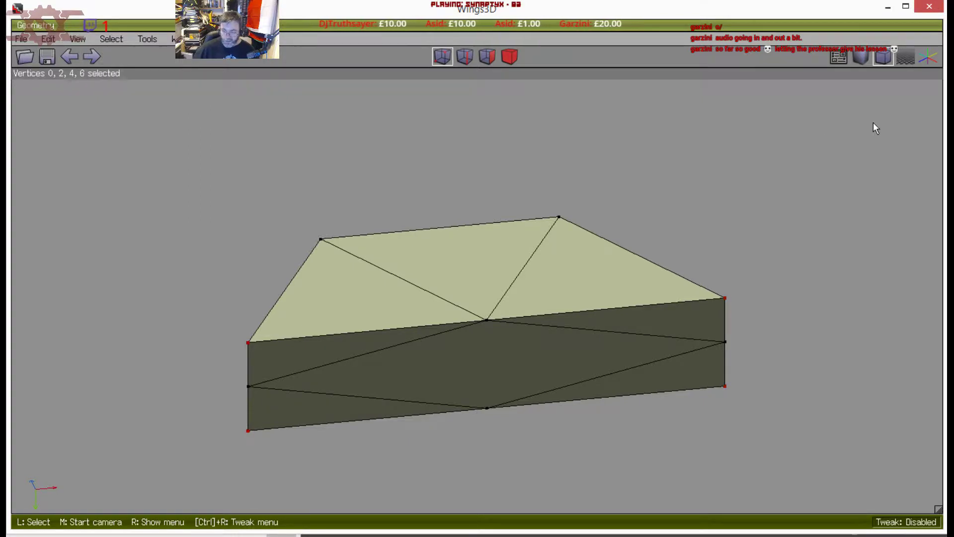
{"action": "key", "text": "BackSpace"}
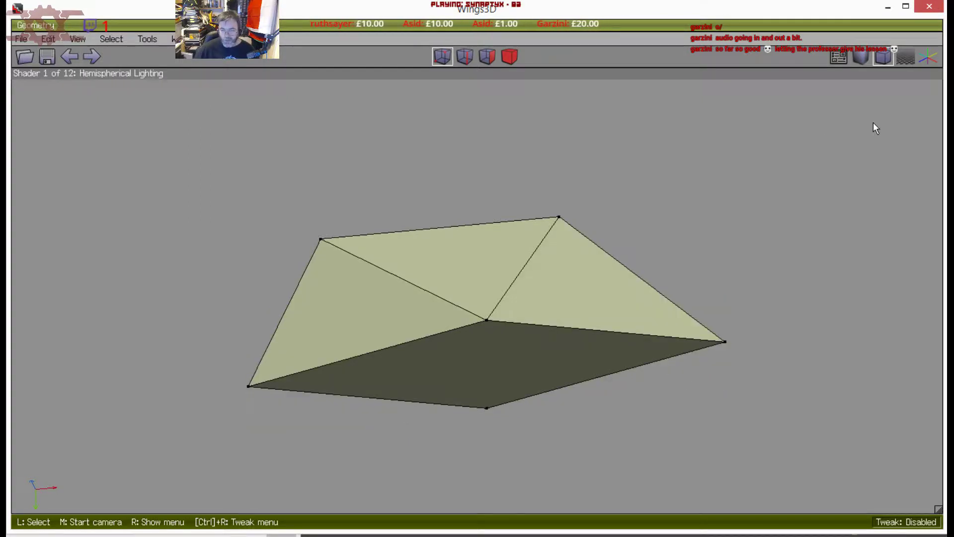
Dissolve the four upper and lower corner vertices of the narrow side opposite the diamond face
{"action": "middle_click", "coordinate": [761, 66]}
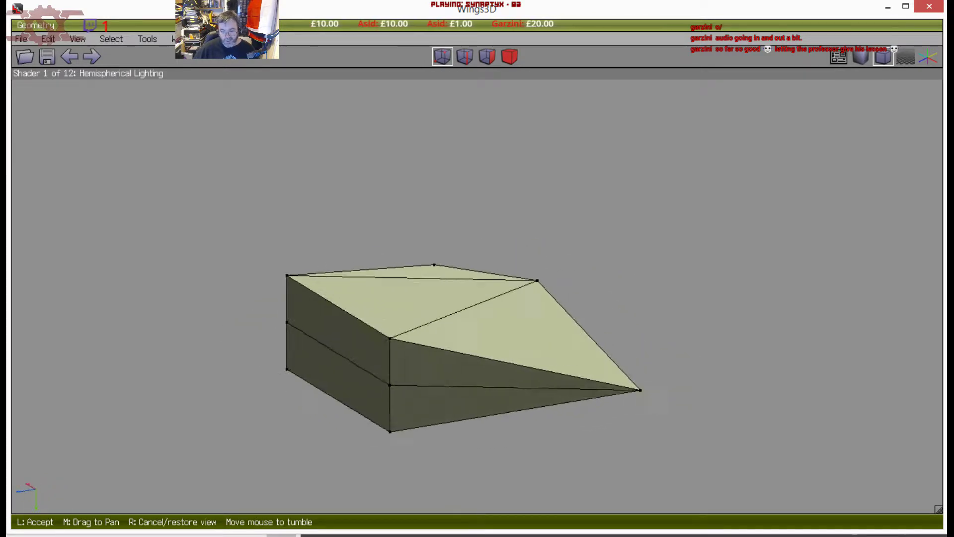
{"action": "left_click", "coordinate": [470, 306]}
{"action": "left_click", "coordinate": [435, 347]}
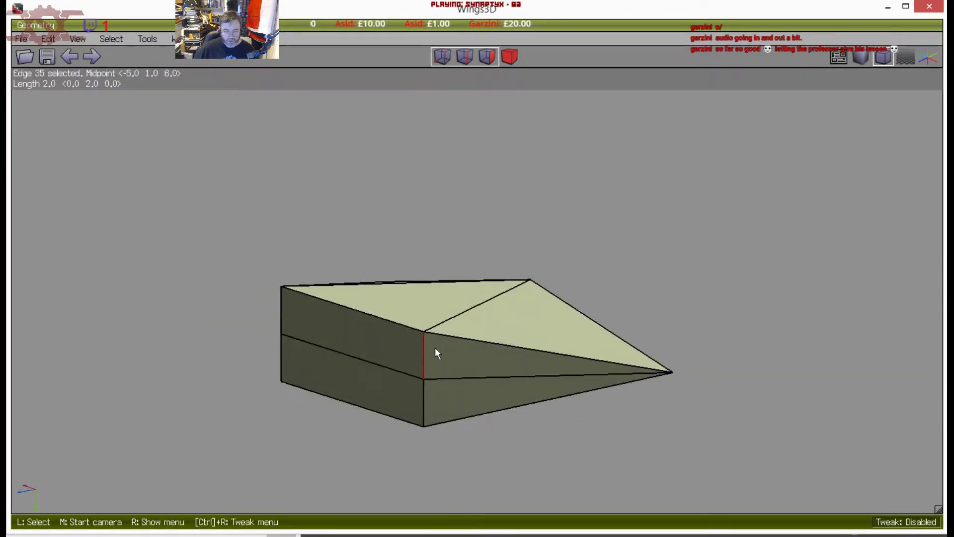
{"action": "left_click", "coordinate": [432, 342]}
{"action": "left_click", "coordinate": [428, 333]}
{"action": "left_click", "coordinate": [301, 295]}
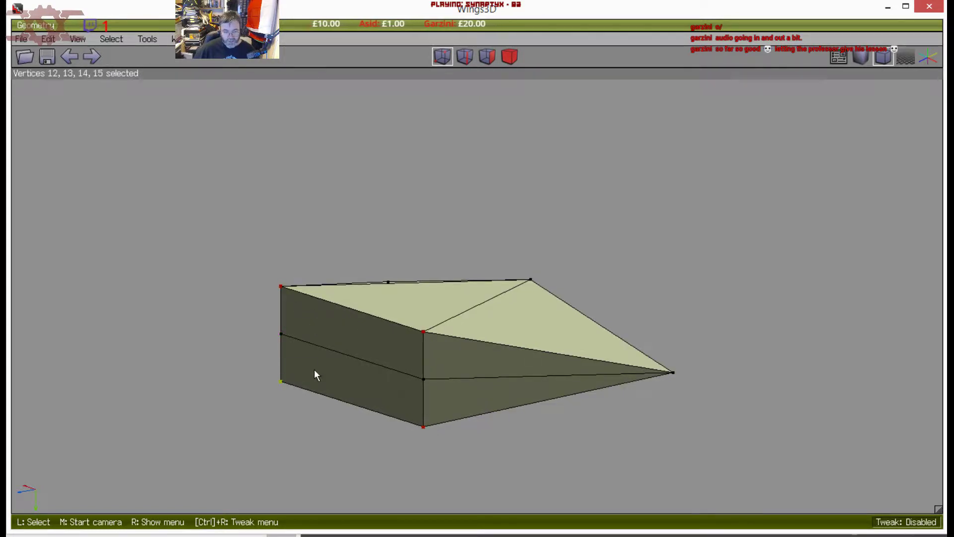
{"action": "middle_click", "coordinate": [255, 362]}
{"action": "left_click", "coordinate": [360, 355]}
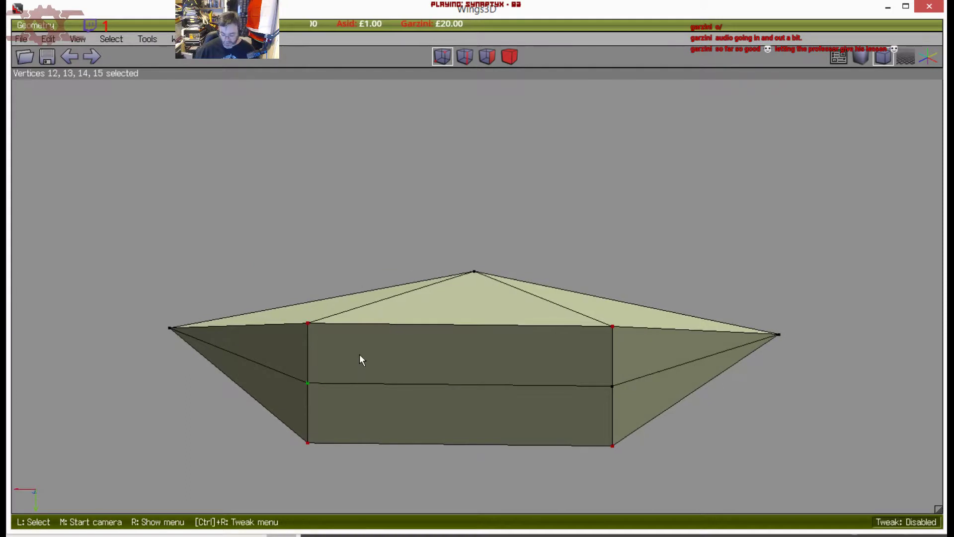
{"action": "key", "text": "y"}
Connect the upper centre vertex to the opposite front vertex to split the four-sided upper face
{"action": "middle_click", "coordinate": [361, 358]}
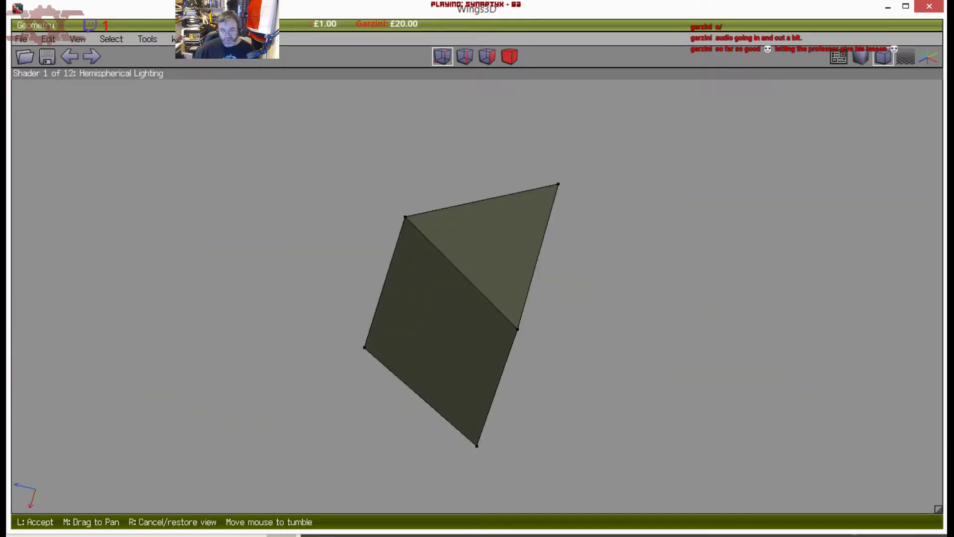
{"action": "left_click", "coordinate": [365, 324]}
{"action": "left_click", "coordinate": [487, 282]}
{"action": "left_click", "coordinate": [460, 347]}
{"action": "left_click", "coordinate": [480, 245]}
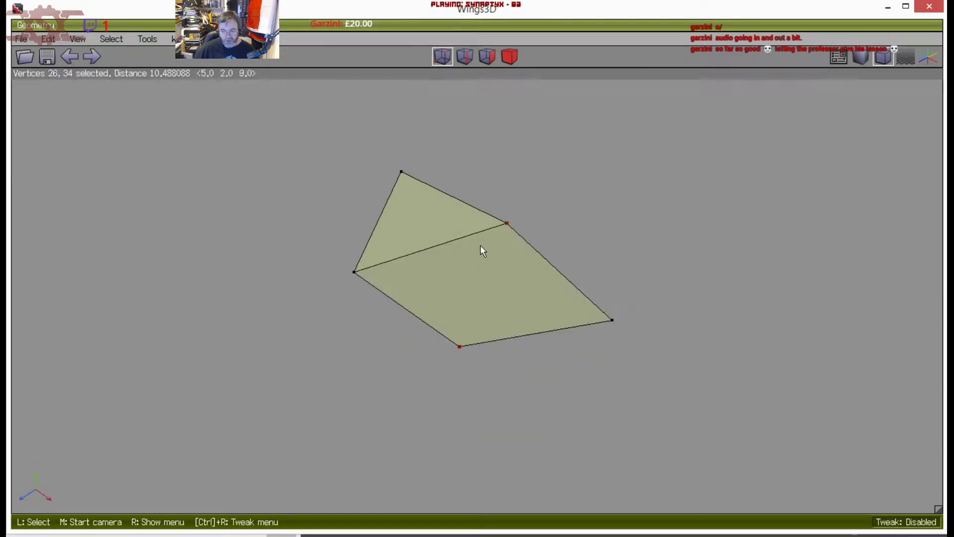
{"action": "key", "text": "c"}
{"action": "key", "text": "space"}
Connect the matching opposite vertices on the underside to split its four-sided face
{"action": "middle_click", "coordinate": [419, 237]}
{"action": "left_click", "coordinate": [418, 237]}
{"action": "left_click", "coordinate": [465, 268]}
{"action": "left_click", "coordinate": [411, 236]}
{"action": "key", "text": "c"}
{"action": "key", "text": "space"}
Inset the diamond-shaped rear face by 70%
{"action": "middle_click", "coordinate": [429, 198]}
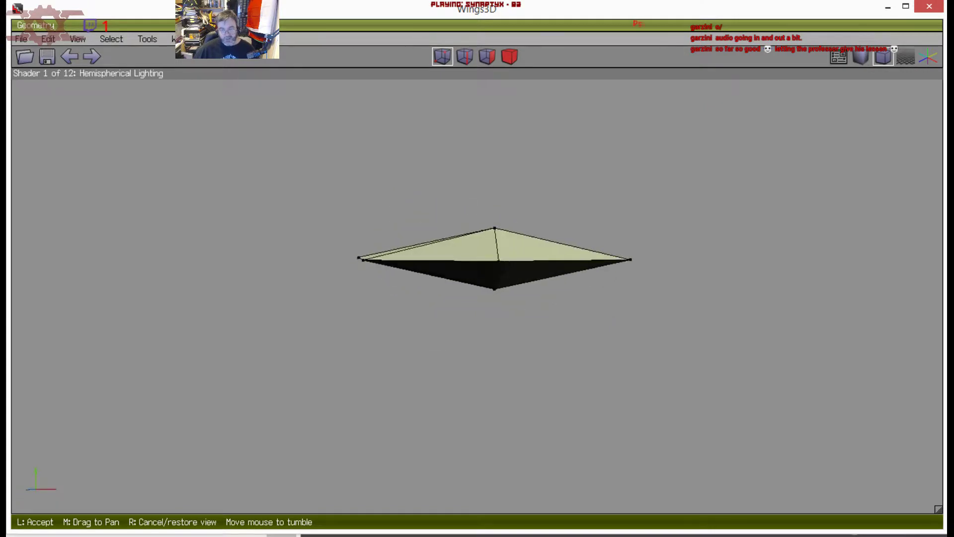
{"action": "left_click", "coordinate": [485, 179]}
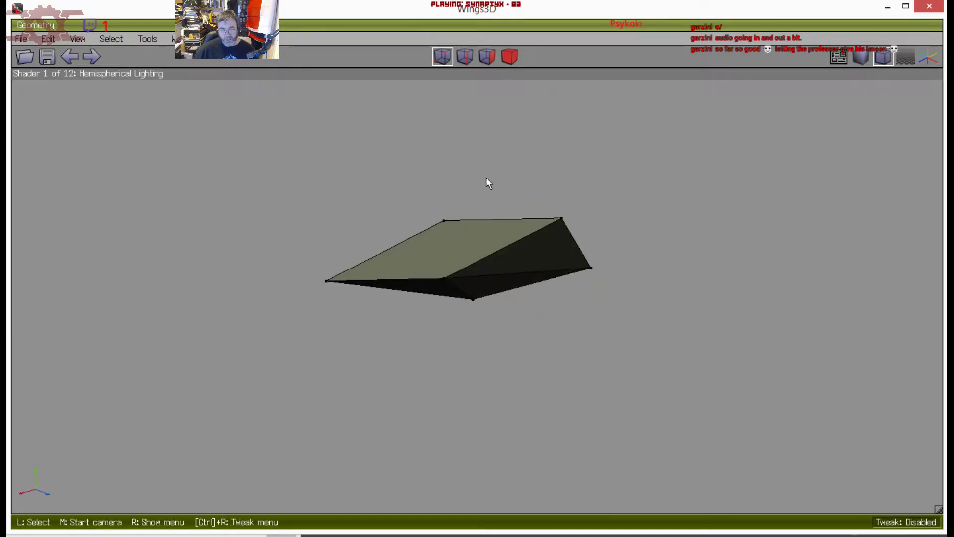
{"action": "left_click", "coordinate": [447, 249]}
{"action": "right_click", "coordinate": [461, 182]}
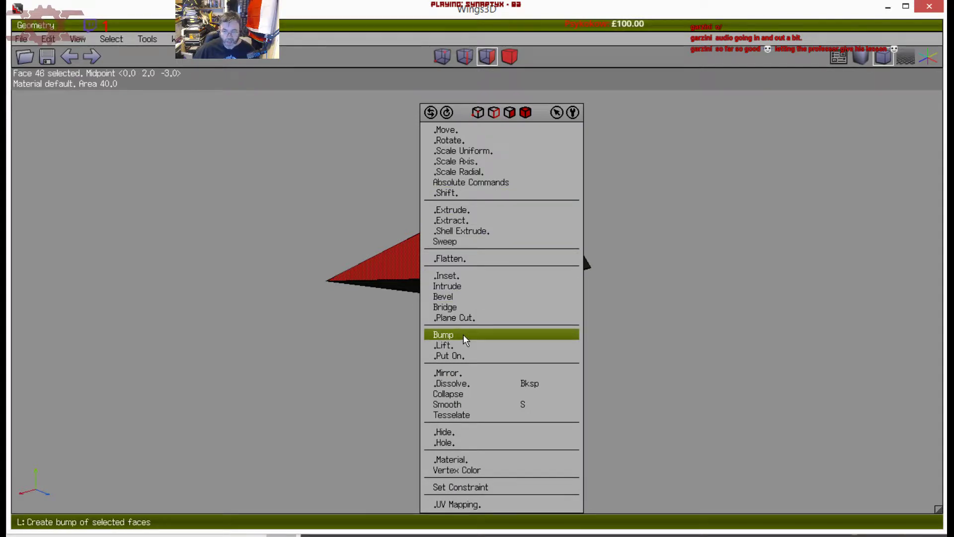
{"action": "left_click", "coordinate": [457, 275]}
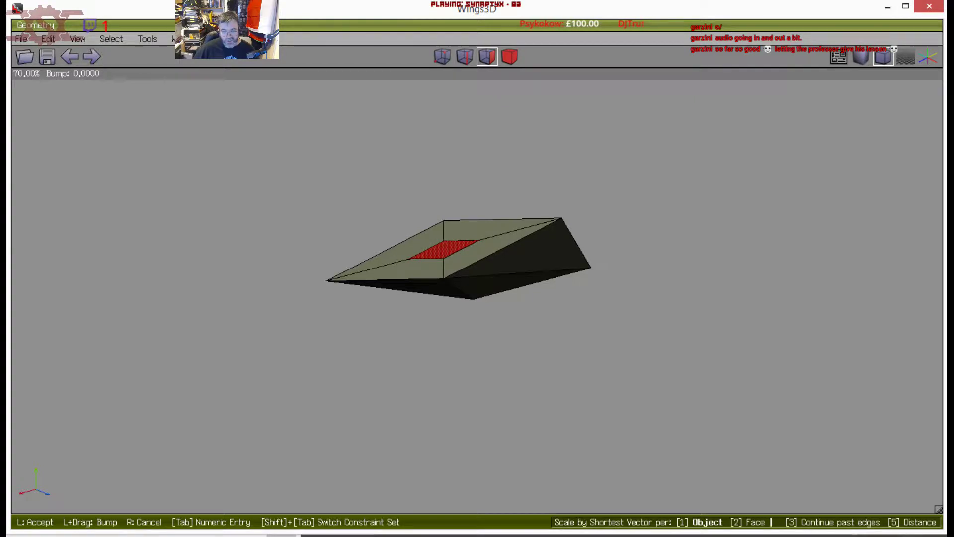
{"action": "left_click", "coordinate": [463, 278]}
{"action": "middle_click", "coordinate": [463, 279]}
{"action": "left_click", "coordinate": [464, 272]}
{"action": "right_click", "coordinate": [463, 272]}
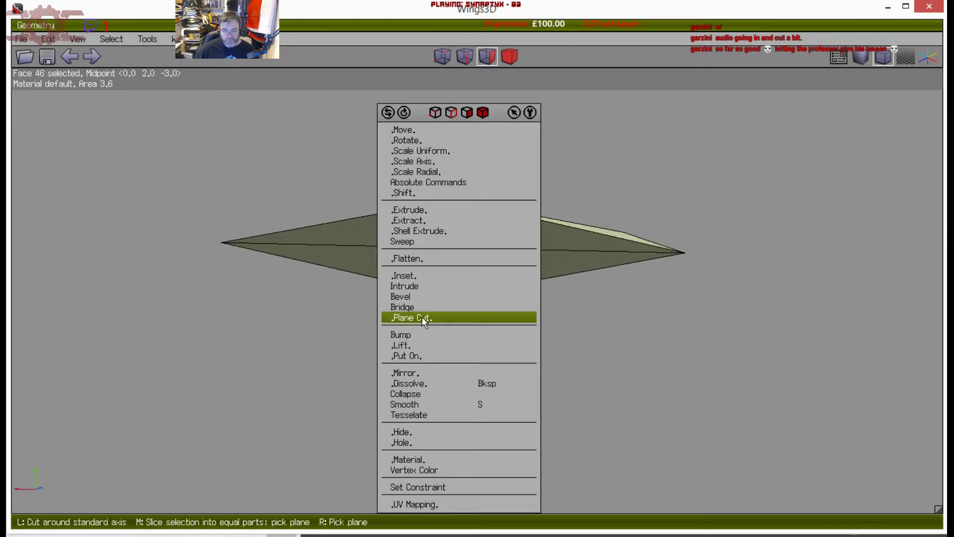
{"action": "left_click", "coordinate": [418, 161]}
{"action": "left_click", "coordinate": [413, 193]}
{"action": "right_click", "coordinate": [413, 195]}
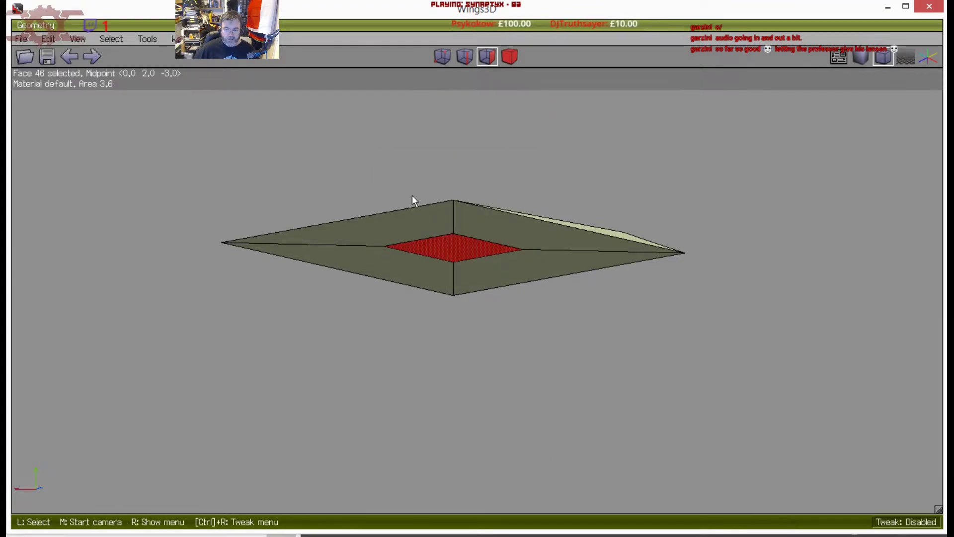
Scale the inset diamond on the rear face to 160% along the Y axis and clear the selection
{"action": "right_click", "coordinate": [412, 194]}
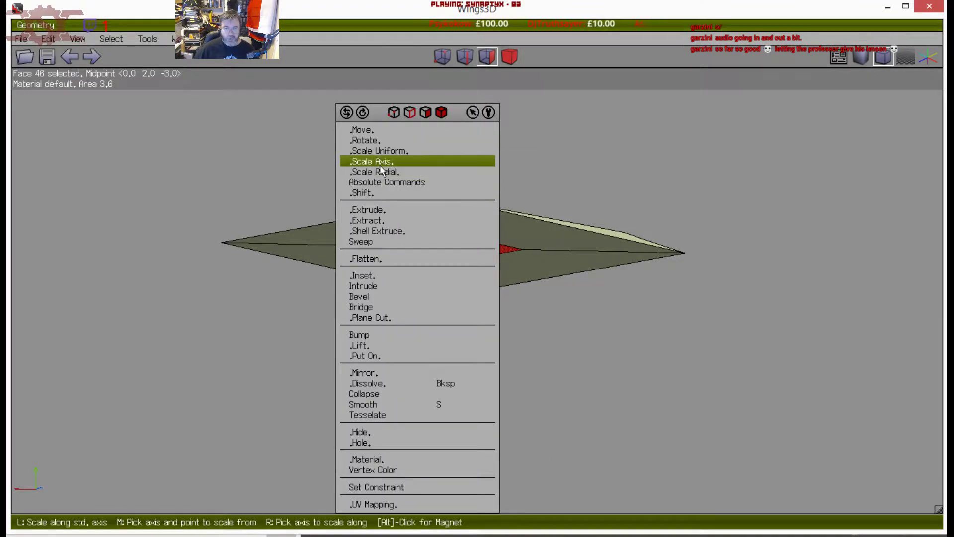
{"action": "left_click", "coordinate": [380, 164]}
{"action": "left_click", "coordinate": [377, 191]}
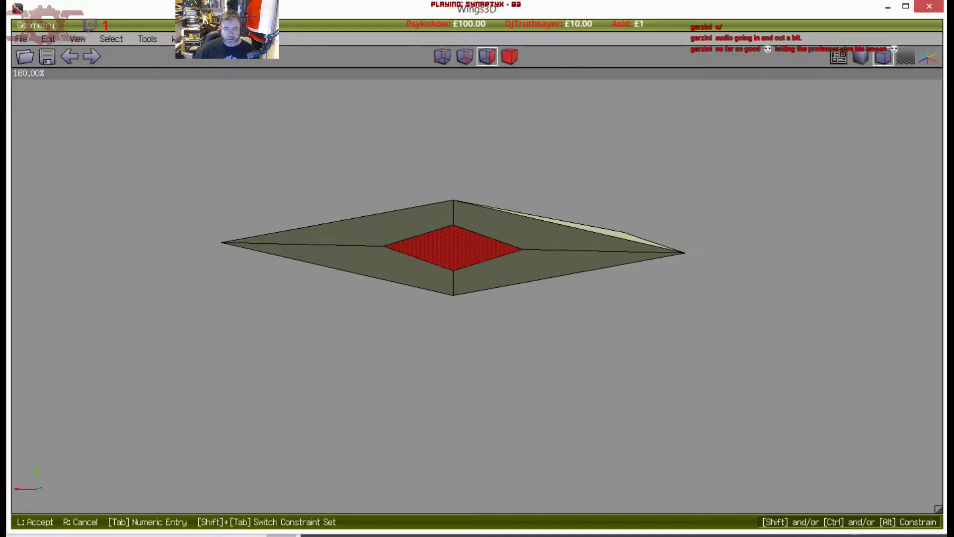
{"action": "left_click", "coordinate": [371, 196]}
{"action": "middle_click", "coordinate": [364, 189]}
{"action": "left_click", "coordinate": [351, 187]}
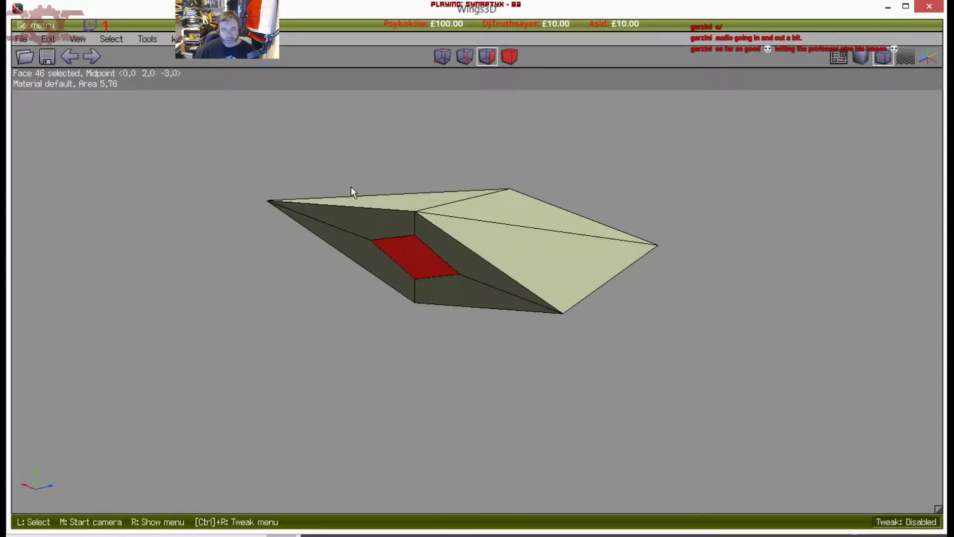
{"action": "key", "text": "space"}
{"action": "middle_click", "coordinate": [370, 189]}
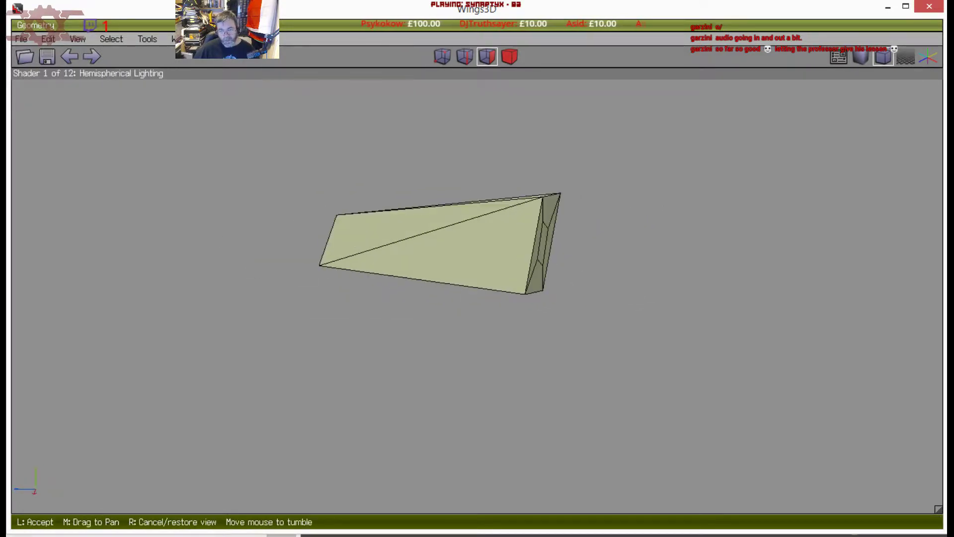
{"action": "left_click", "coordinate": [370, 189]}
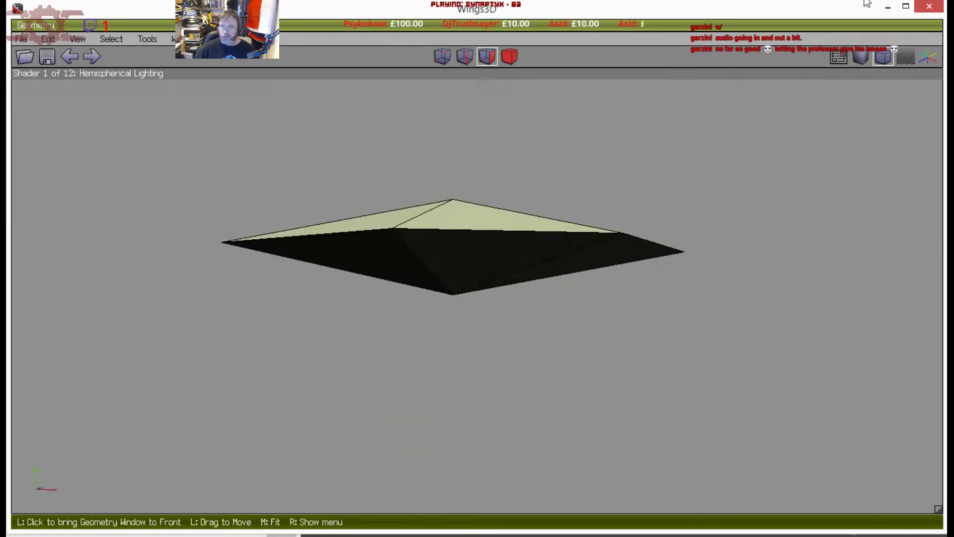
Show the ground grid and check the hull's side profile against it
{"action": "left_click", "coordinate": [897, 58]}
{"action": "key", "text": "x"}
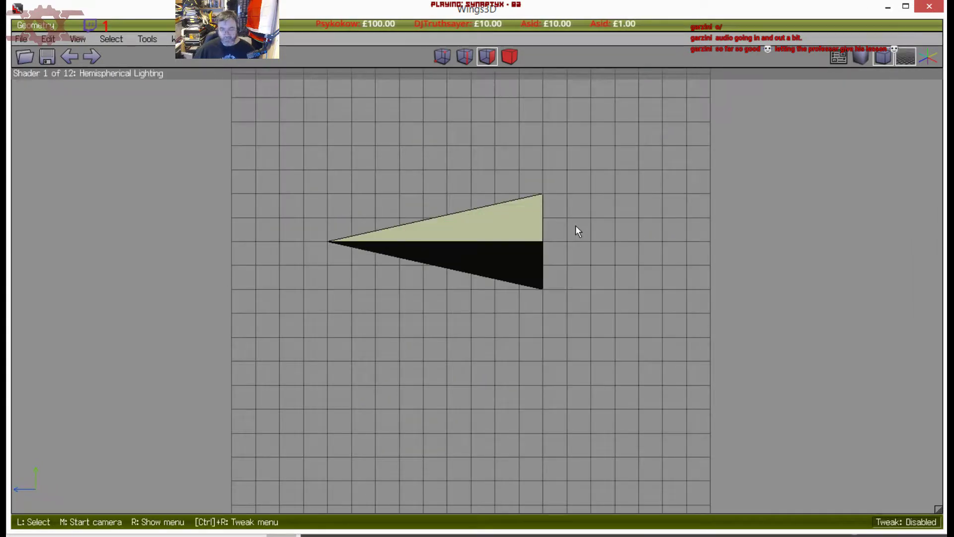
{"action": "middle_click", "coordinate": [580, 222]}
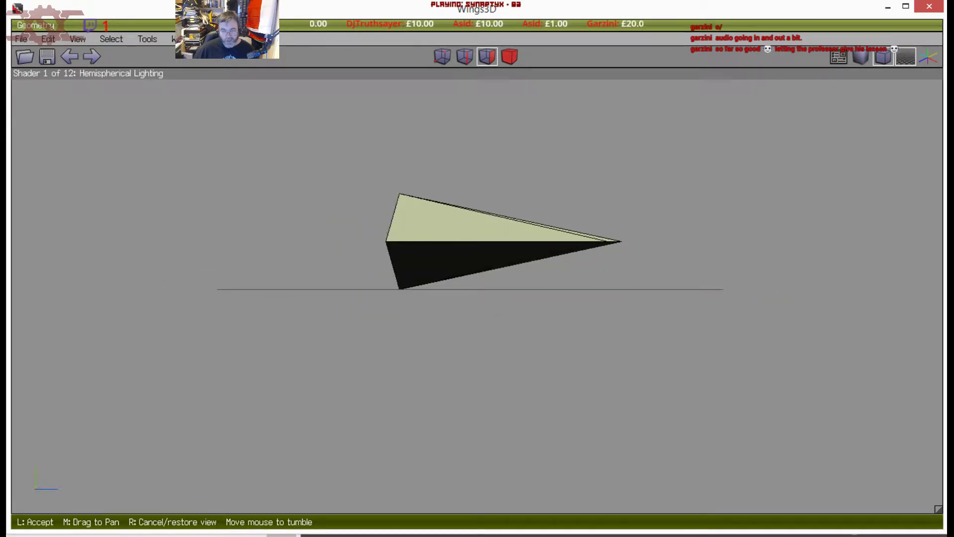
{"action": "left_click", "coordinate": [605, 220]}
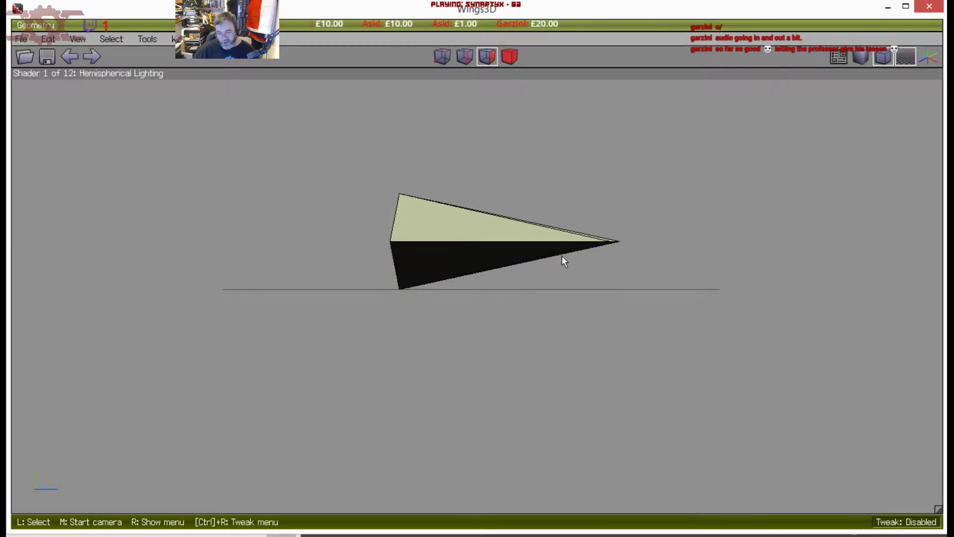
{"action": "key", "text": "x"}
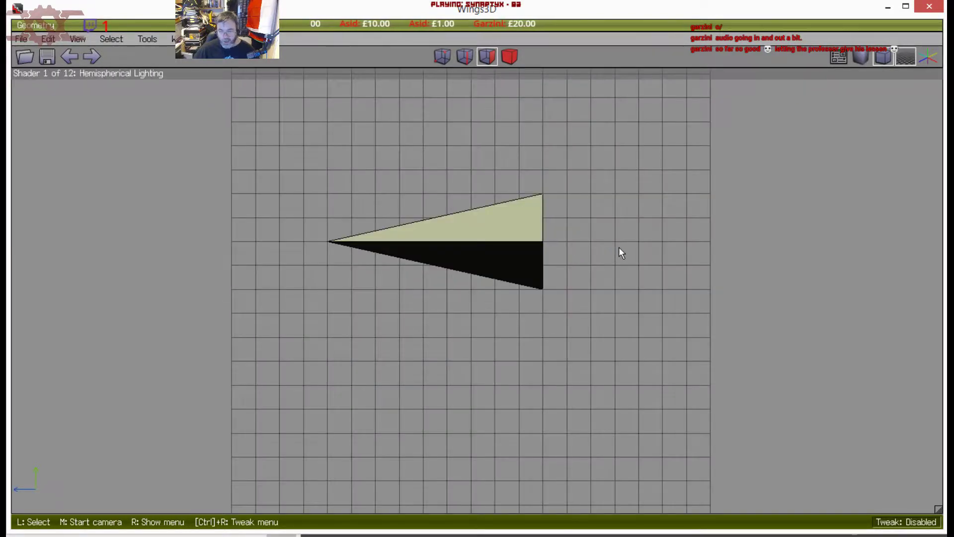
{"action": "middle_click", "coordinate": [618, 247]}
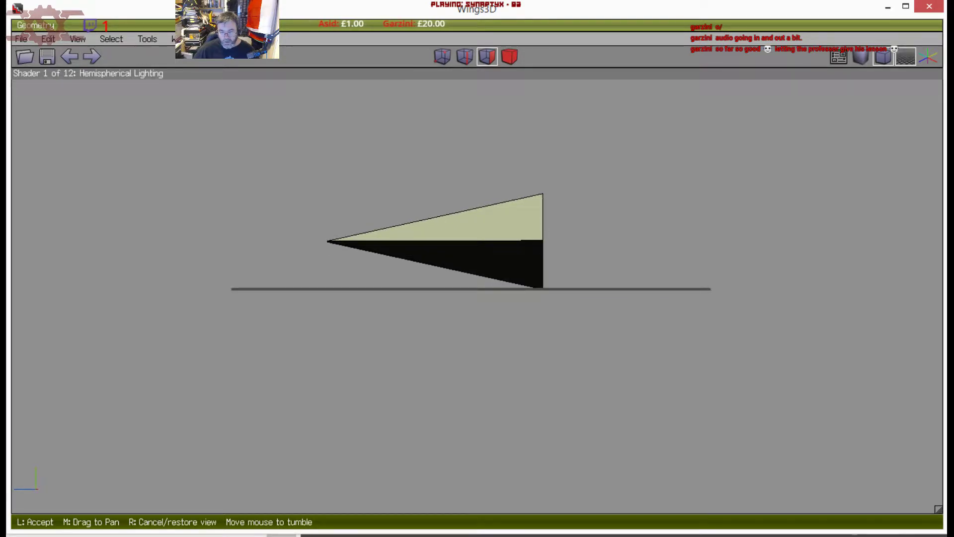
{"action": "left_click", "coordinate": [593, 248]}
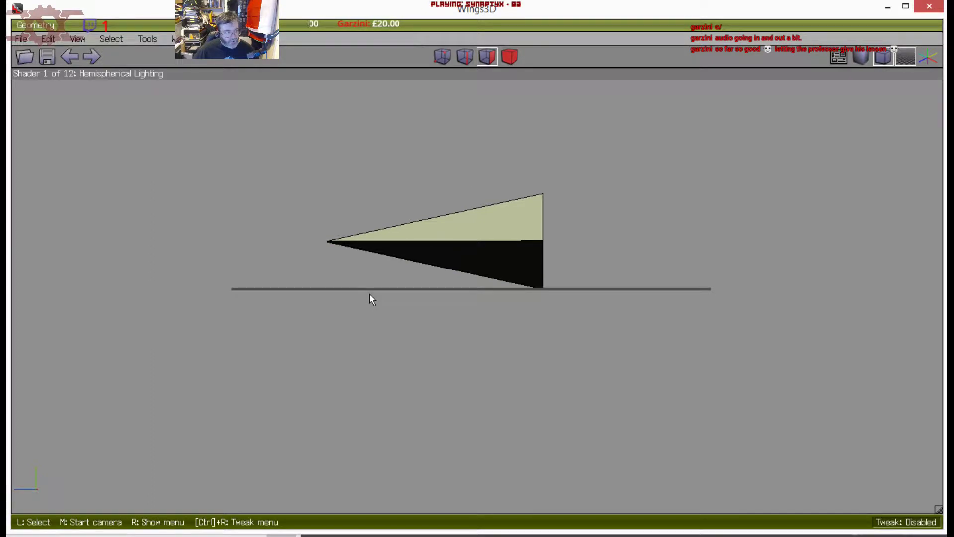
Examine how the hull sits relative to the ground grid from angled and axis-aligned views
{"action": "middle_click", "coordinate": [520, 344]}
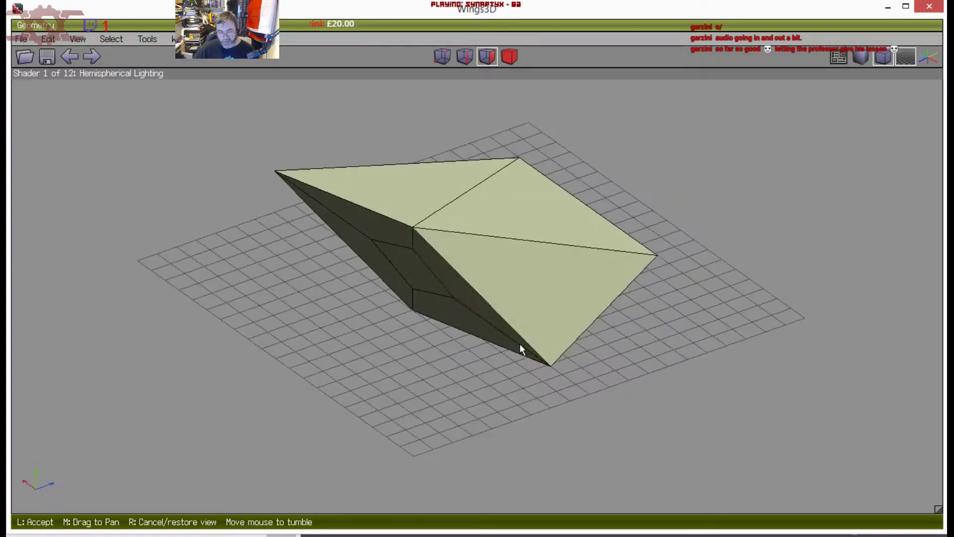
{"action": "left_click", "coordinate": [519, 344]}
{"action": "middle_click", "coordinate": [565, 273]}
{"action": "left_click", "coordinate": [578, 271]}
{"action": "middle_click", "coordinate": [577, 271]}
{"action": "left_click", "coordinate": [576, 269]}
{"action": "key", "text": "x"}
{"action": "key", "text": "z"}
{"action": "key", "text": "x"}
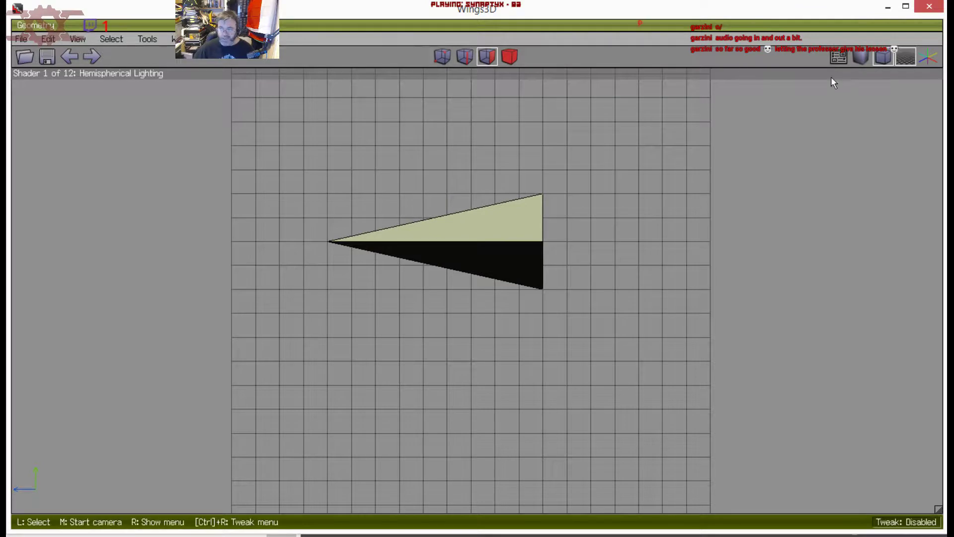
{"action": "scroll", "coordinate": [675, 234], "scroll_direction": "down", "scroll_amount": 2}
{"action": "middle_click", "coordinate": [676, 234]}
{"action": "left_click", "coordinate": [675, 234]}
Select the whole hull as an object and view it straight from the side
{"action": "left_click", "coordinate": [510, 57]}
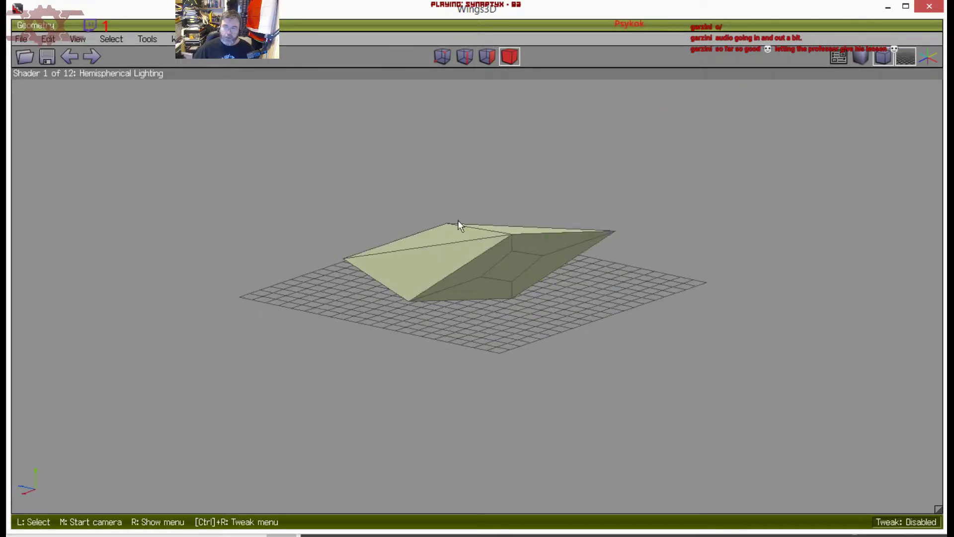
{"action": "left_click", "coordinate": [459, 224]}
{"action": "key", "text": "y"}
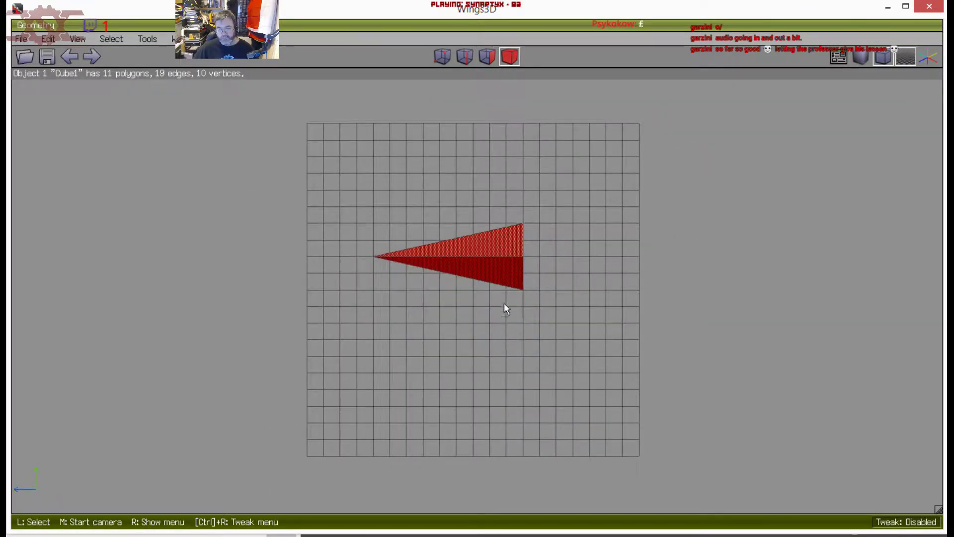
Try to rotate the whole hull about the Y axis
{"action": "right_click", "coordinate": [579, 215]}
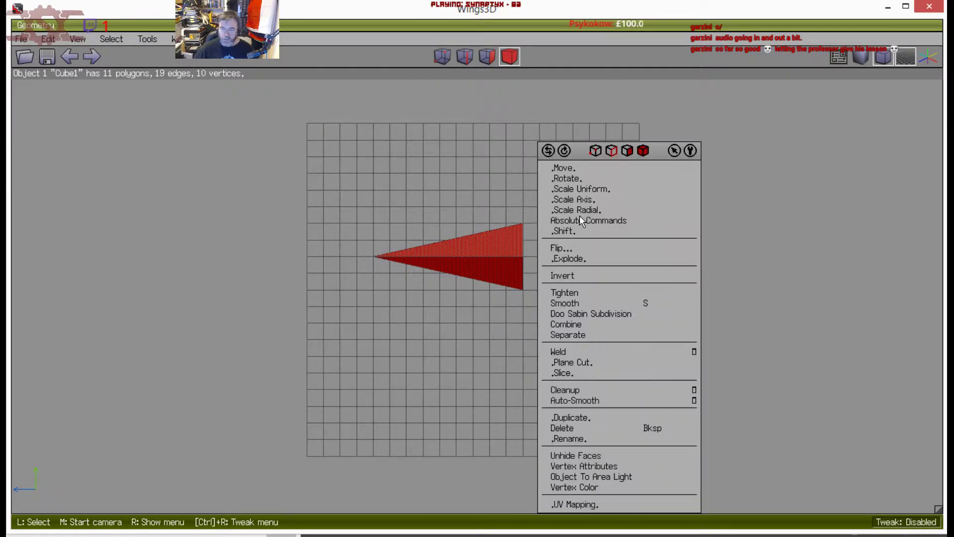
{"action": "left_click", "coordinate": [583, 179]}
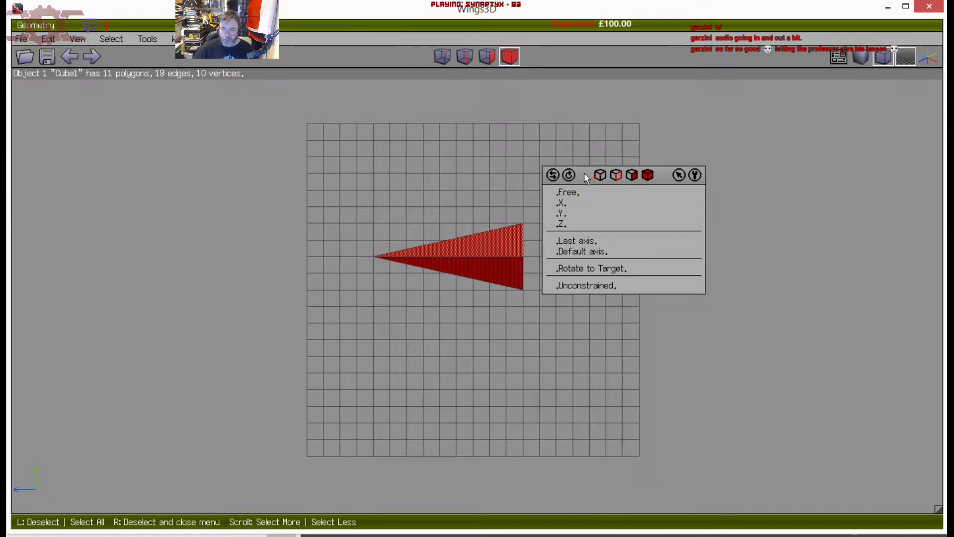
{"action": "left_click", "coordinate": [575, 210]}
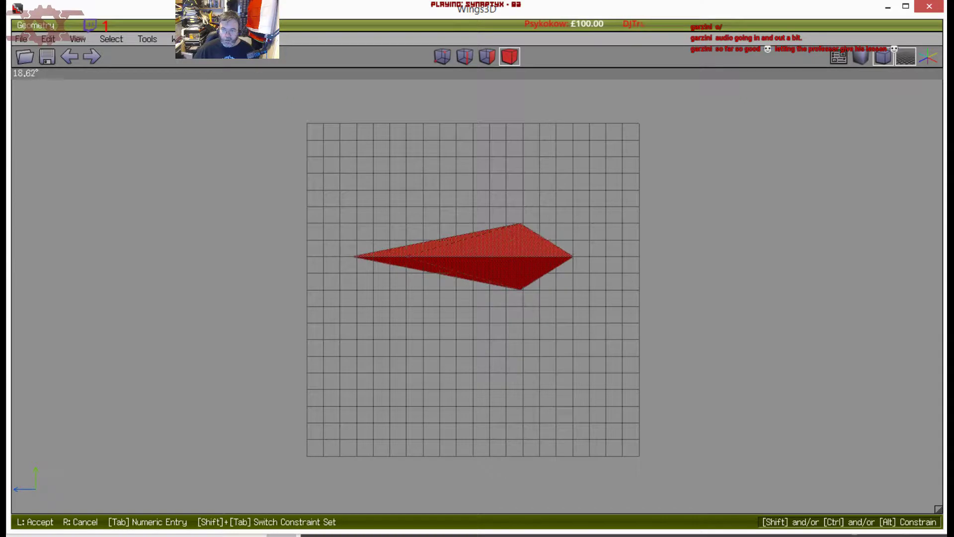
{"action": "left_click", "coordinate": [567, 210]}
{"action": "key", "text": "ctrl+z"}
Rotate the whole hull about the X axis until its nose points straight up, and clear the selection
{"action": "right_click", "coordinate": [472, 207]}
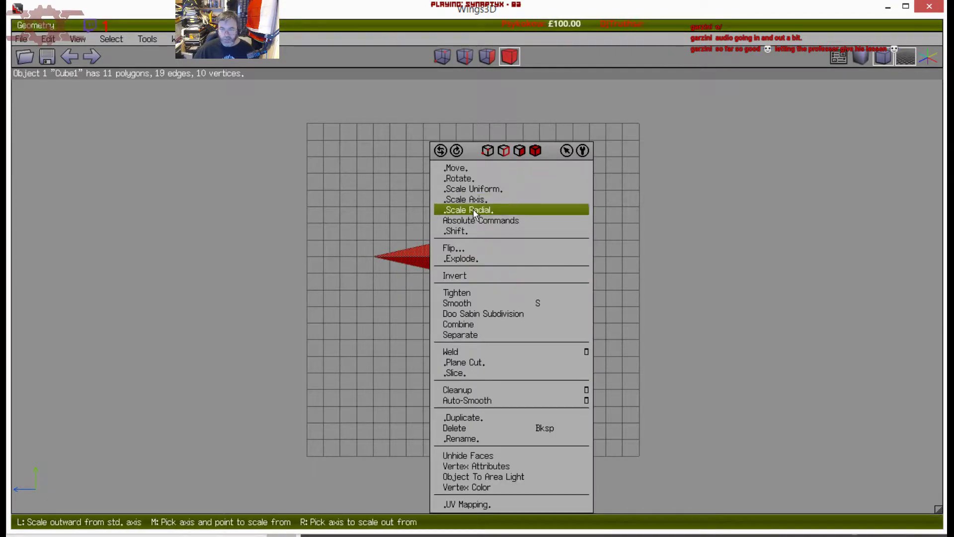
{"action": "left_click", "coordinate": [475, 177]}
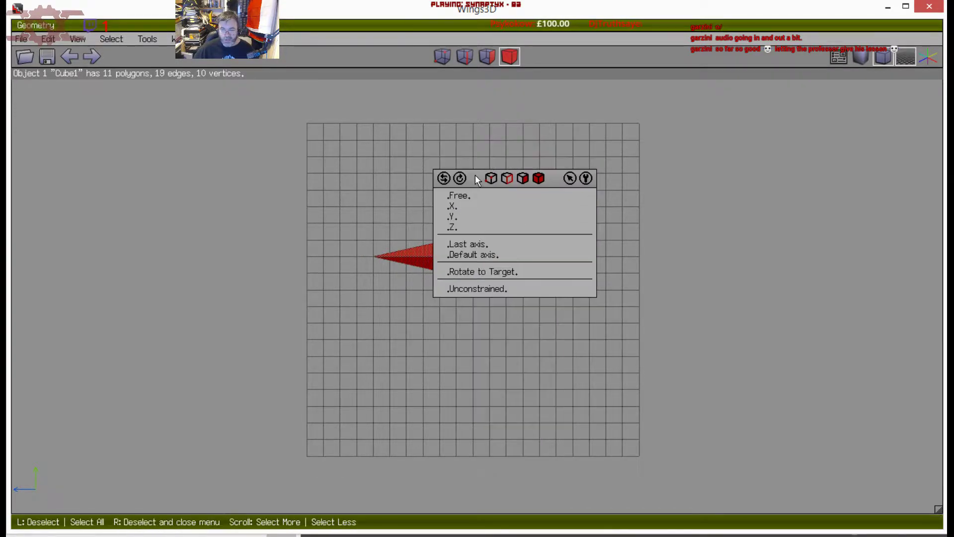
{"action": "left_click", "coordinate": [467, 205]}
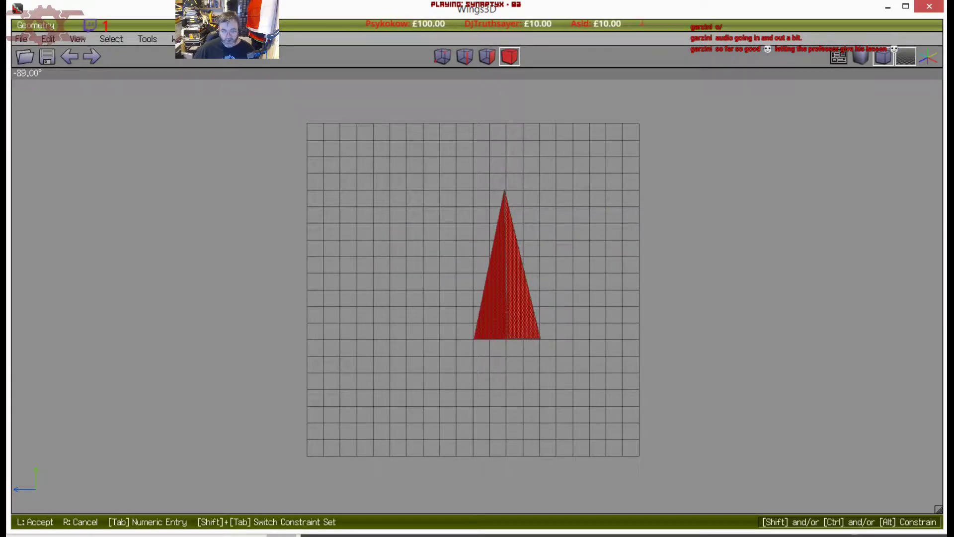
{"action": "left_click", "coordinate": [440, 263]}
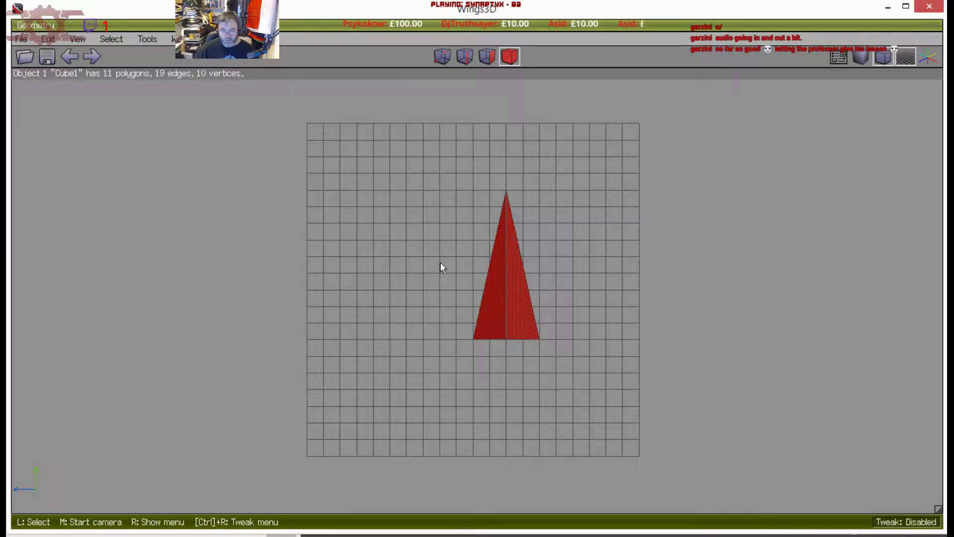
{"action": "key", "text": "space"}
{"action": "scroll", "coordinate": [460, 327], "scroll_direction": "up", "scroll_amount": 6}
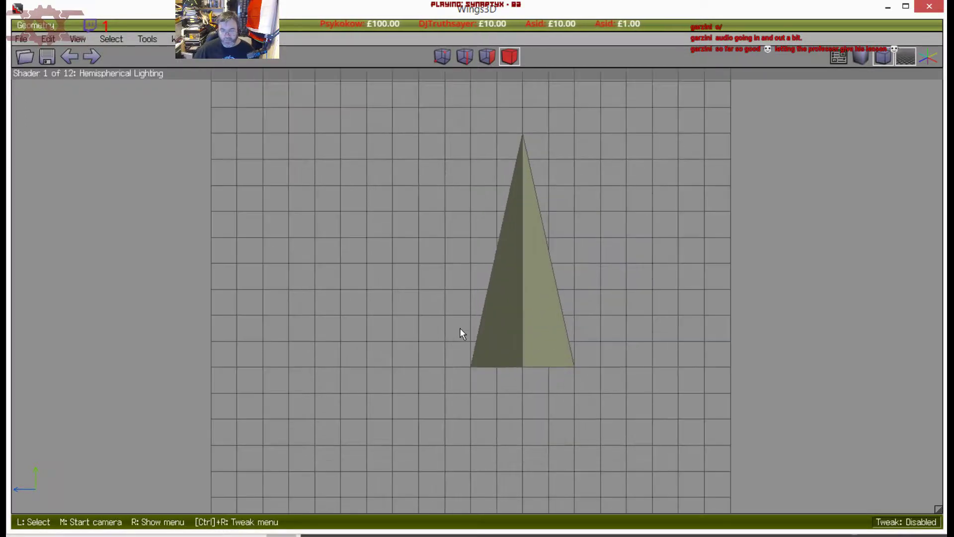
{"action": "middle_click", "coordinate": [462, 354]}
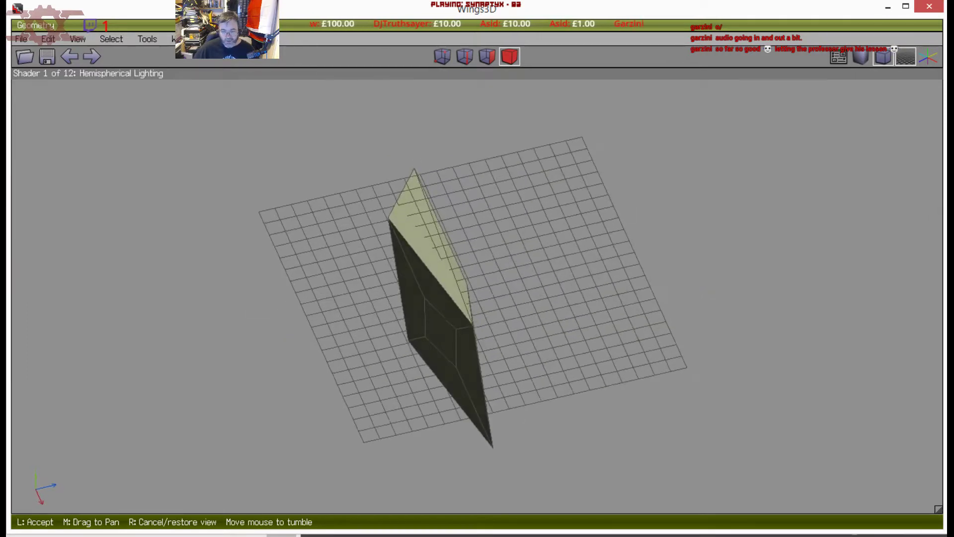
{"action": "left_click", "coordinate": [447, 327]}
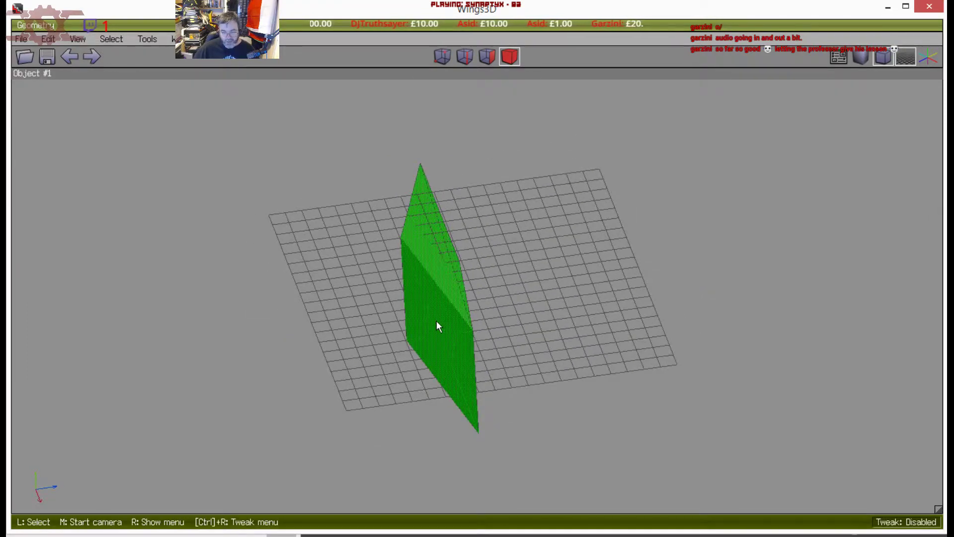
{"action": "key", "text": "f"}
{"action": "left_click_drag", "start_coordinate": [435, 302], "coordinate": [452, 382]}
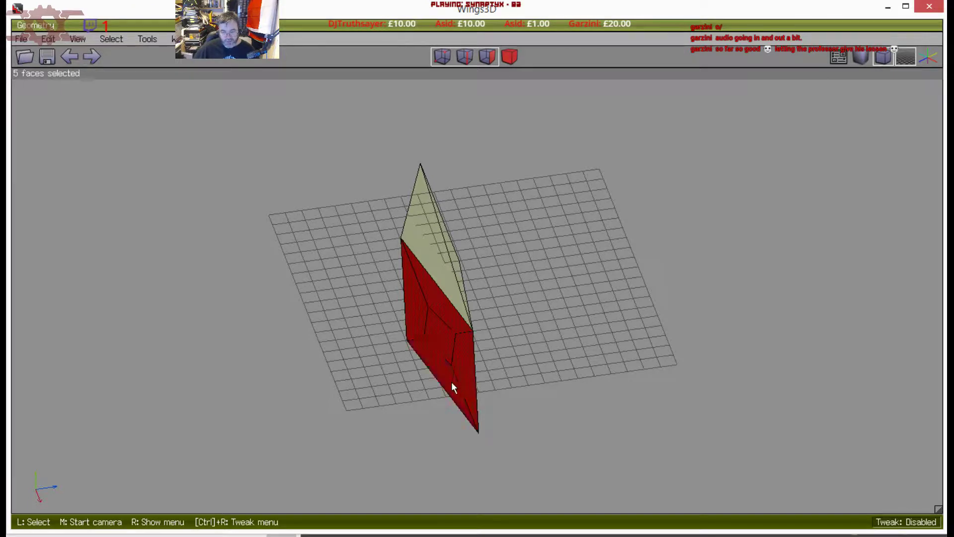
{"action": "middle_click", "coordinate": [535, 359]}
{"action": "left_click", "coordinate": [530, 352]}
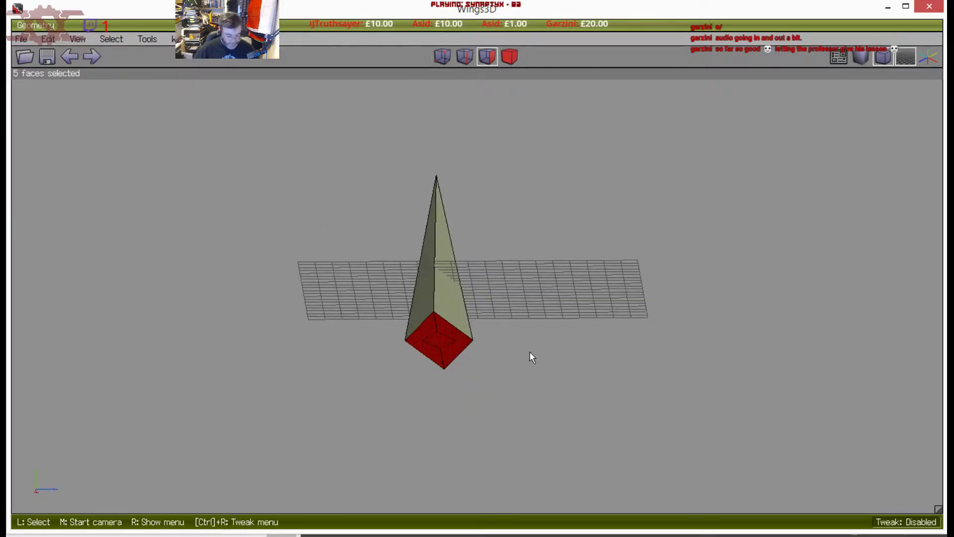
{"action": "key", "text": "x"}
{"action": "left_click", "coordinate": [509, 57]}
{"action": "left_click", "coordinate": [505, 267]}
{"action": "right_click", "coordinate": [577, 278]}
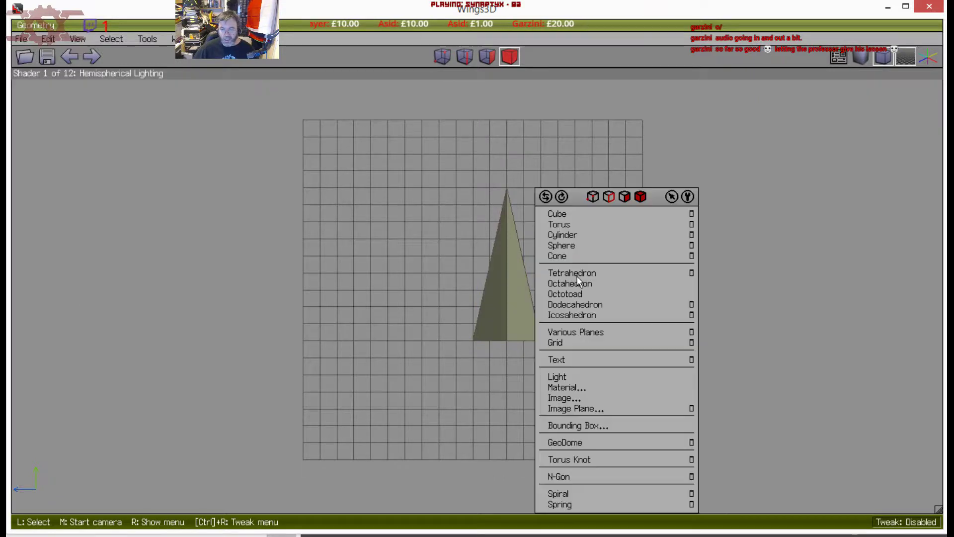
{"action": "right_click", "coordinate": [467, 137]}
{"action": "left_click", "coordinate": [381, 341]}
{"action": "key", "text": "space"}
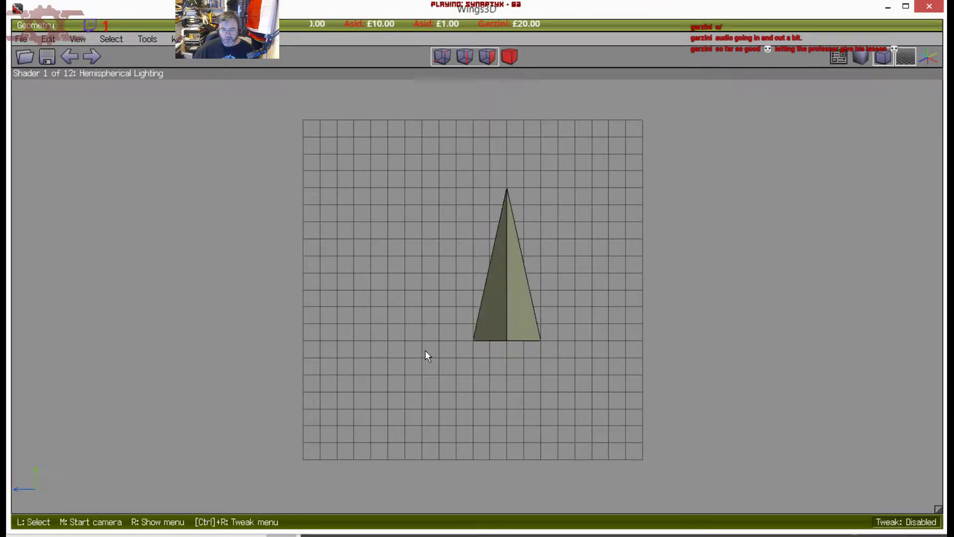
Move the whole hull freely in the side view by DX -2 and DY 3, centring its base on the ground grid, and deselect it
{"action": "left_click", "coordinate": [475, 341]}
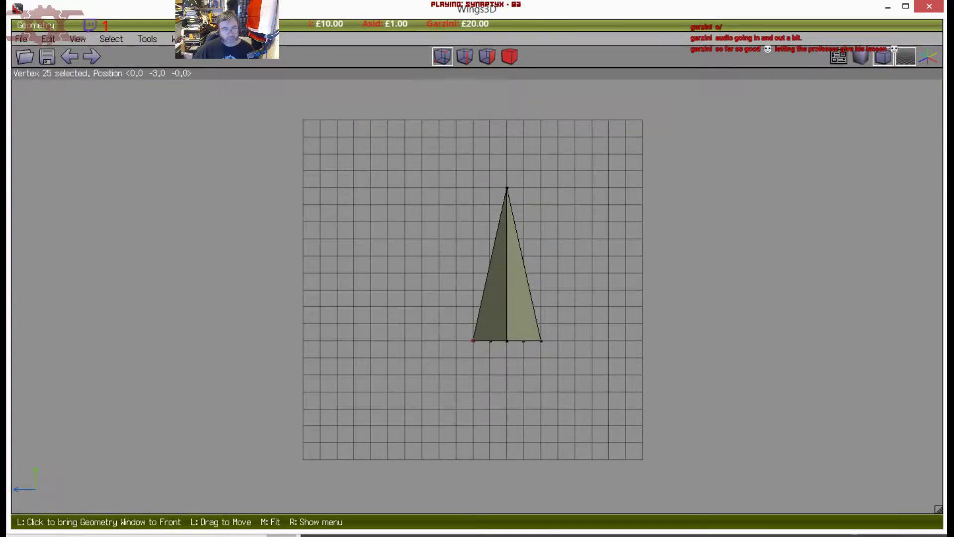
{"action": "left_click", "coordinate": [510, 56]}
{"action": "right_click", "coordinate": [620, 190]}
{"action": "left_click", "coordinate": [621, 174]}
{"action": "left_click", "coordinate": [621, 186]}
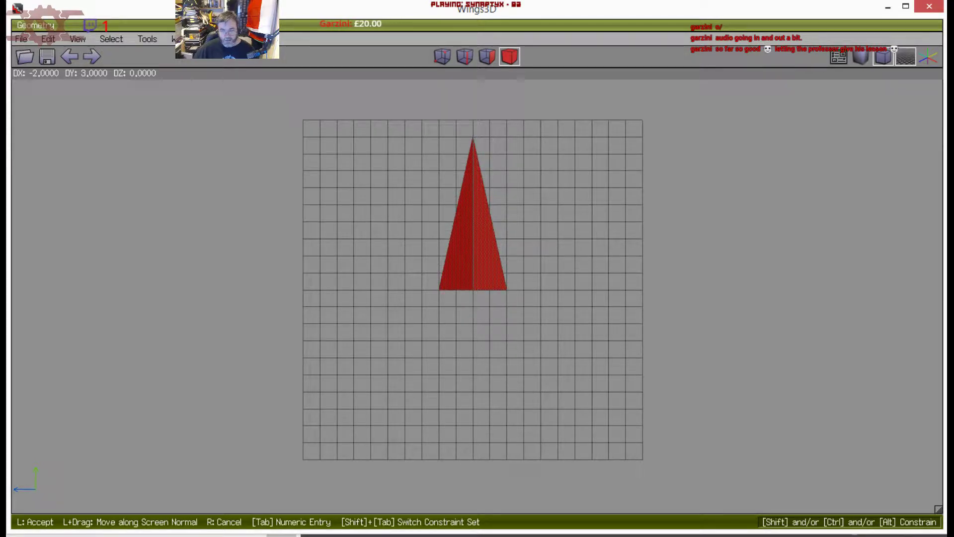
{"action": "left_click", "coordinate": [640, 228]}
{"action": "middle_click", "coordinate": [640, 227]}
{"action": "left_click", "coordinate": [657, 299]}
{"action": "key", "text": "space"}
{"action": "middle_click", "coordinate": [657, 300]}
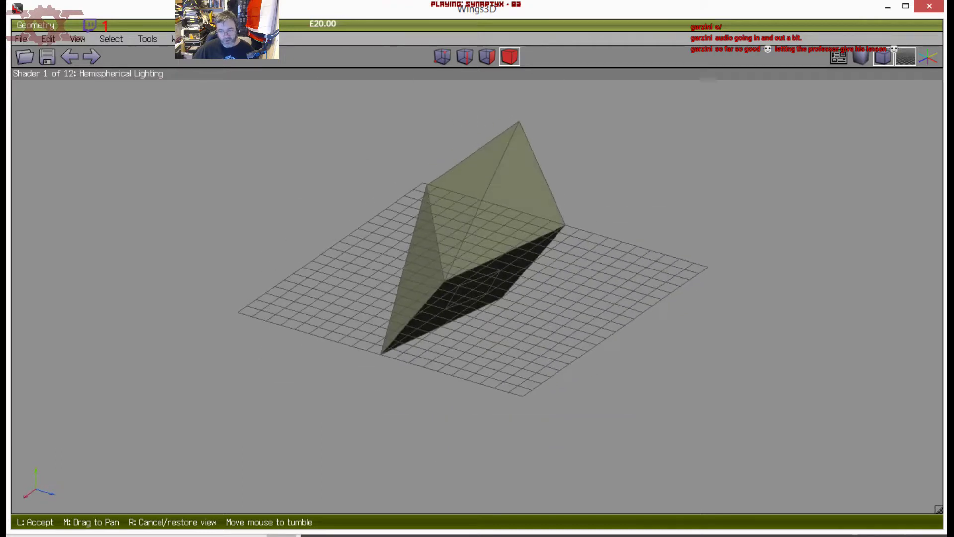
{"action": "left_click", "coordinate": [661, 296]}
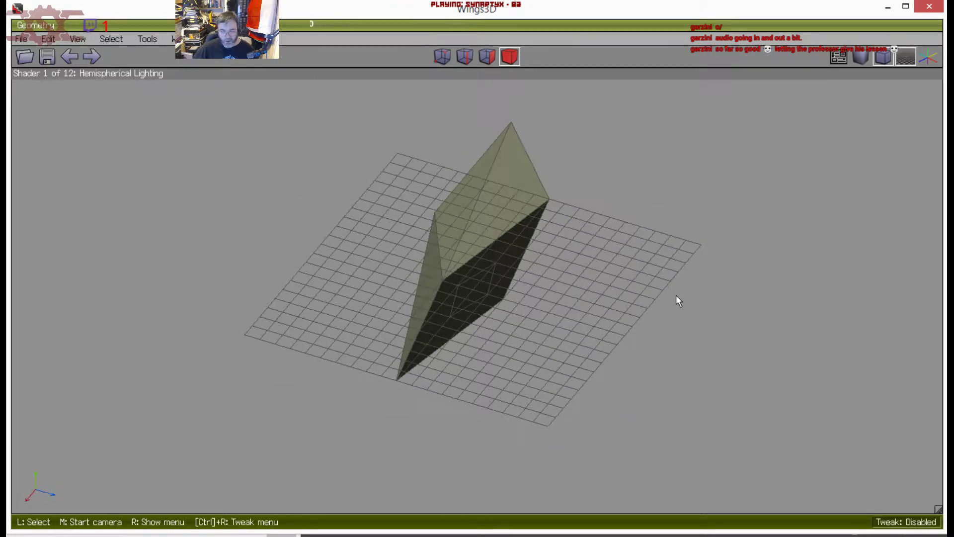
{"action": "middle_click", "coordinate": [676, 297]}
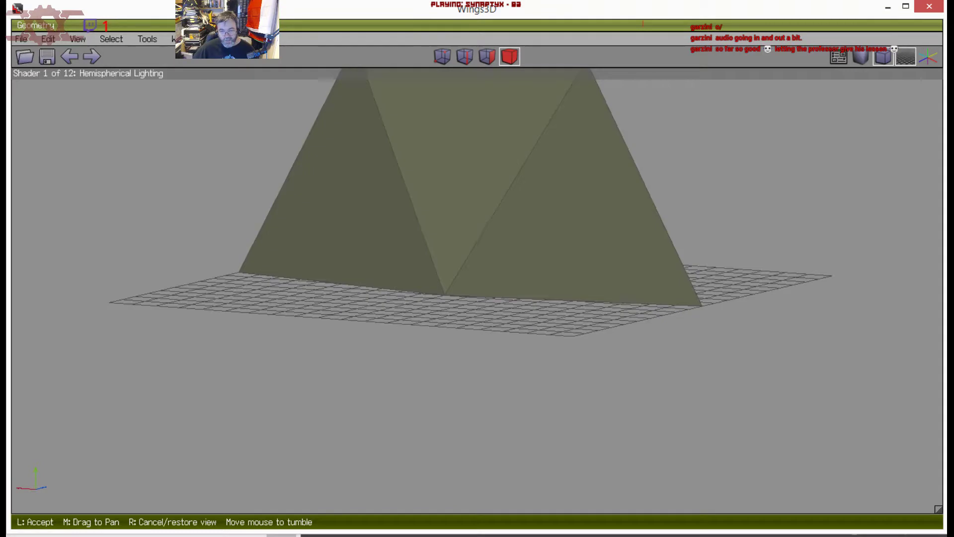
{"action": "left_click", "coordinate": [704, 304]}
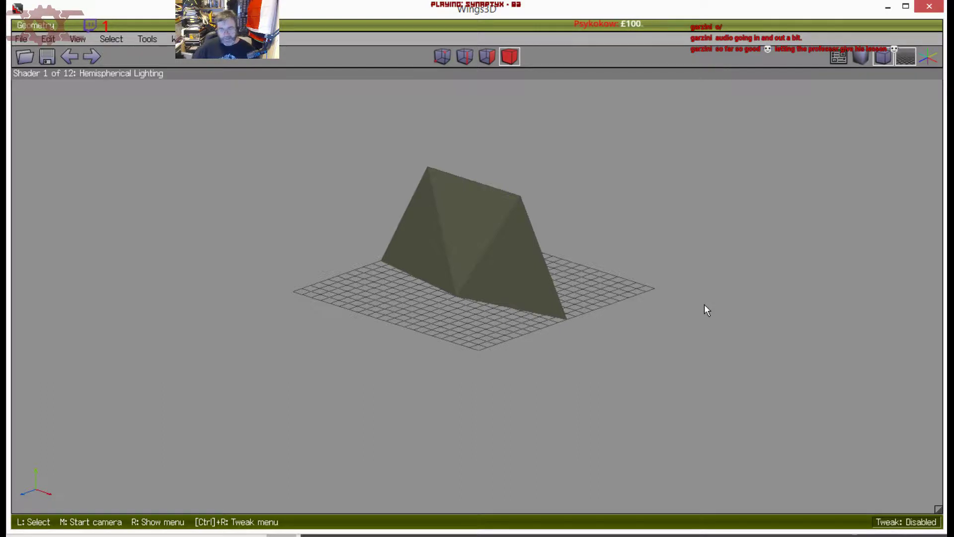
Try to move the whole hull straight down along the Y axis
{"action": "middle_click", "coordinate": [704, 305]}
{"action": "left_click", "coordinate": [667, 301]}
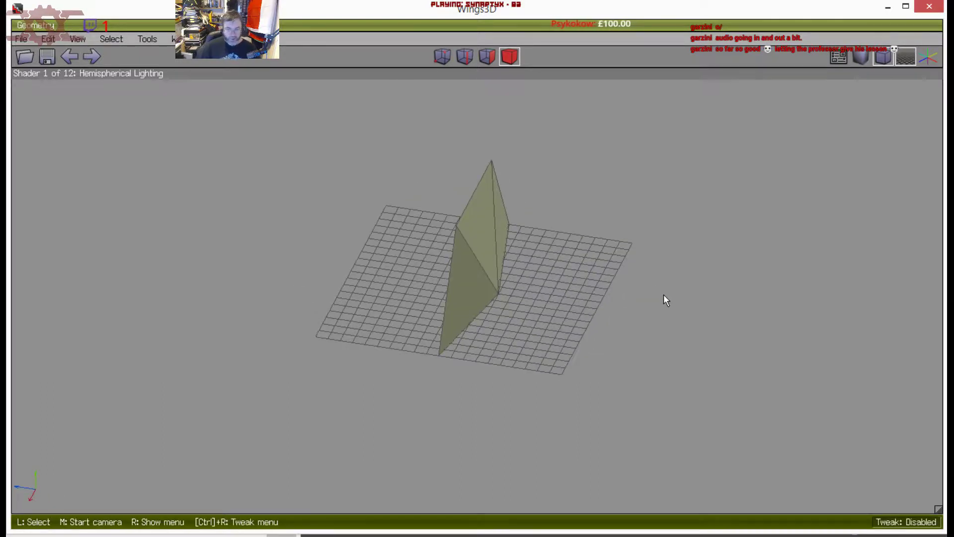
{"action": "left_click", "coordinate": [506, 272]}
{"action": "right_click", "coordinate": [552, 231]}
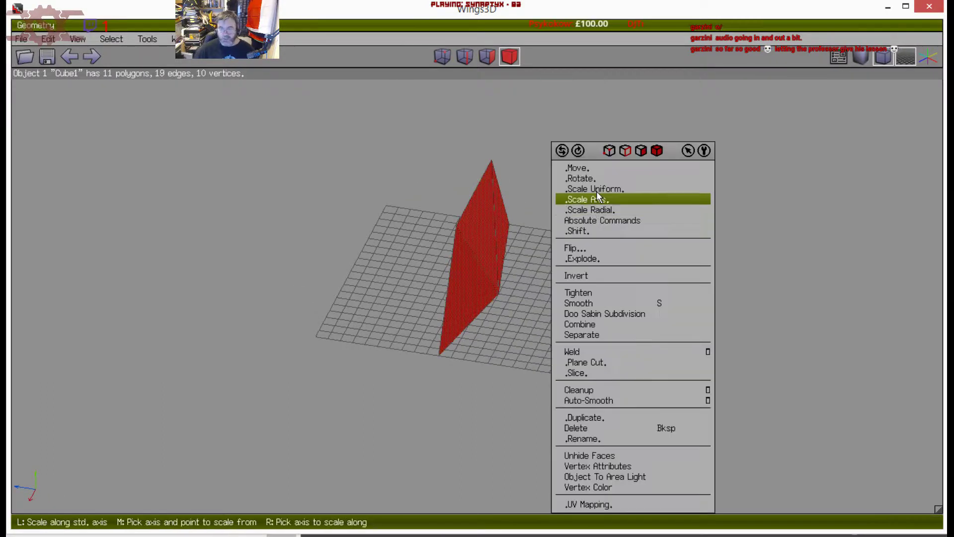
{"action": "left_click", "coordinate": [601, 171]}
{"action": "left_click", "coordinate": [594, 205]}
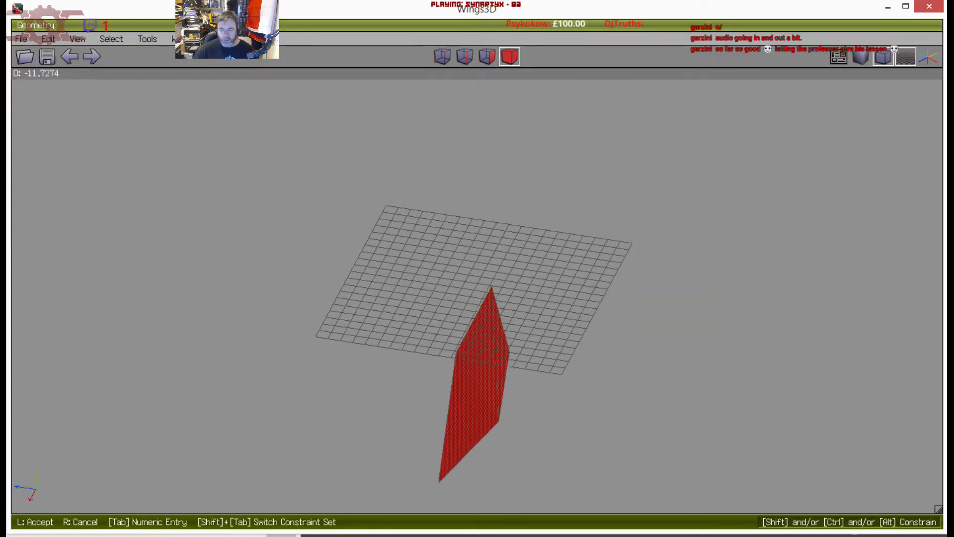
{"action": "left_click", "coordinate": [594, 204]}
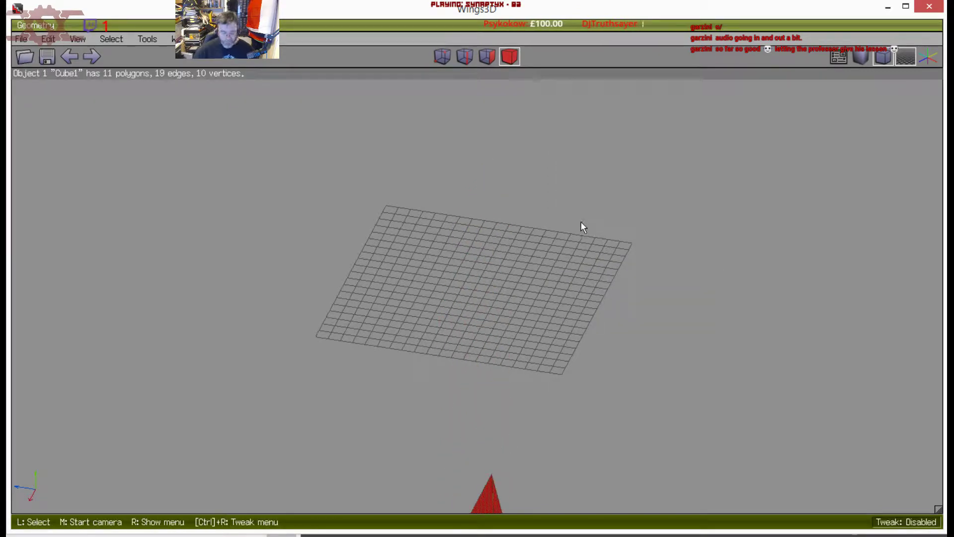
{"action": "key", "text": "ctrl+z"}
{"action": "right_click", "coordinate": [585, 211]}
{"action": "left_click", "coordinate": [582, 165]}
{"action": "right_click", "coordinate": [586, 148]}
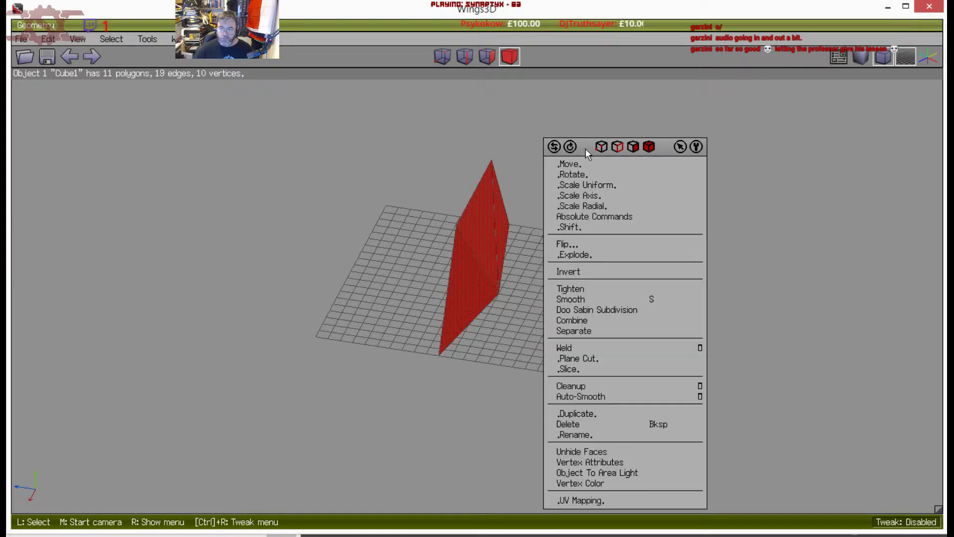
{"action": "left_click", "coordinate": [586, 161]}
{"action": "left_click", "coordinate": [65, 72]}
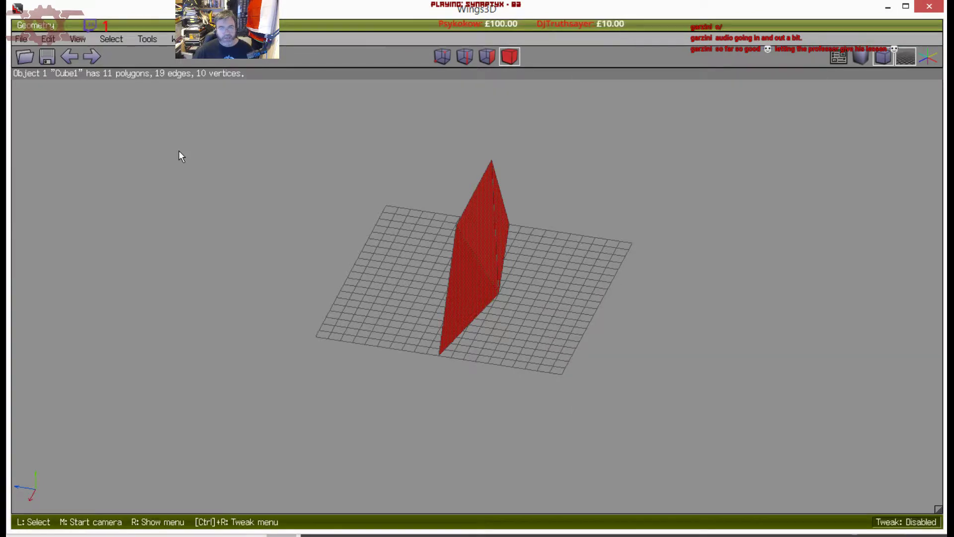
{"action": "right_click", "coordinate": [179, 151]}
Hide the selected hull to clear the workspace
{"action": "left_click", "coordinate": [75, 40]}
{"action": "mouse_move", "coordinate": [112, 39]}
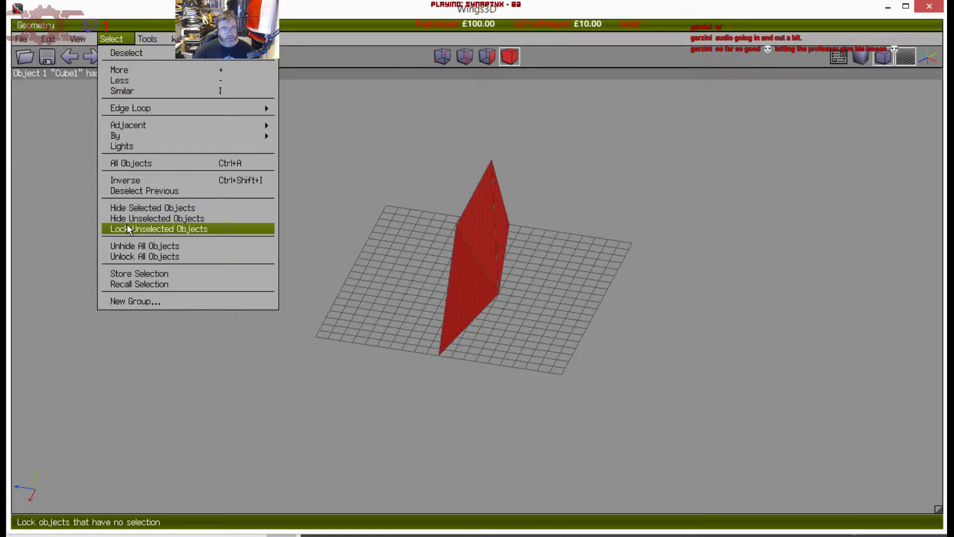
{"action": "left_click", "coordinate": [129, 207]}
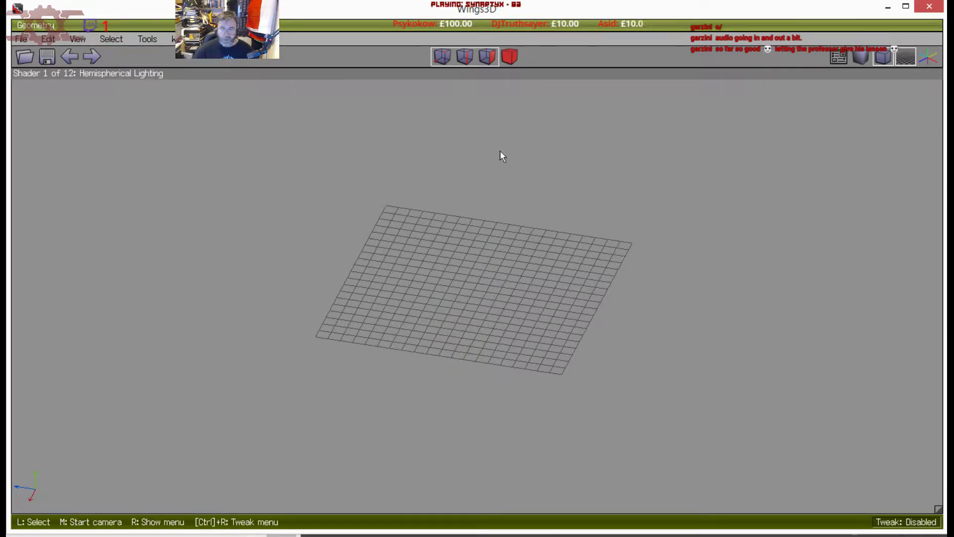
Create a default cube at the centre of the ground grid and select it as an object
{"action": "left_click", "coordinate": [509, 56]}
{"action": "right_click", "coordinate": [499, 200]}
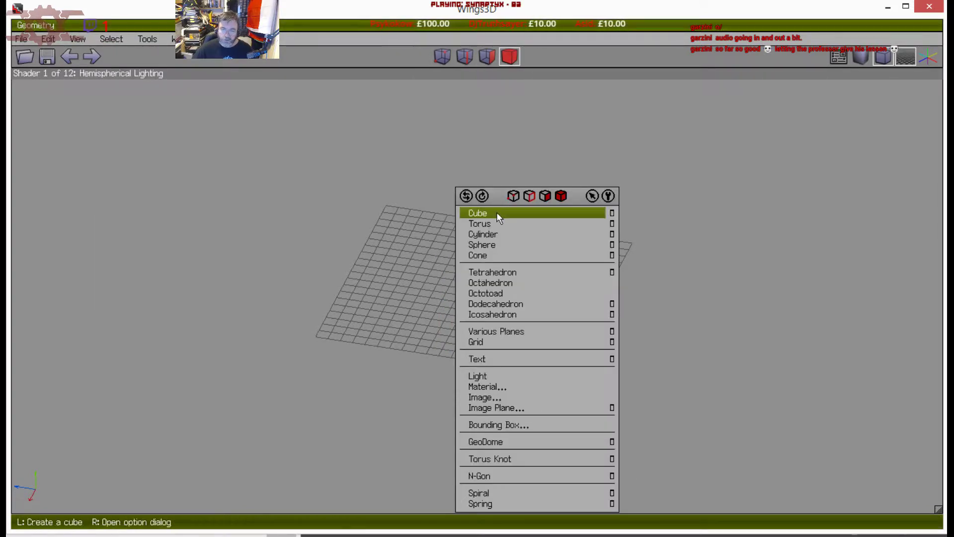
{"action": "left_click", "coordinate": [496, 213]}
{"action": "left_click", "coordinate": [472, 292]}
Move the cube up 1 unit along the Y axis in the front view so it rests on the grid
{"action": "key", "text": "y"}
{"action": "scroll", "coordinate": [473, 288], "scroll_direction": "up", "scroll_amount": 5}
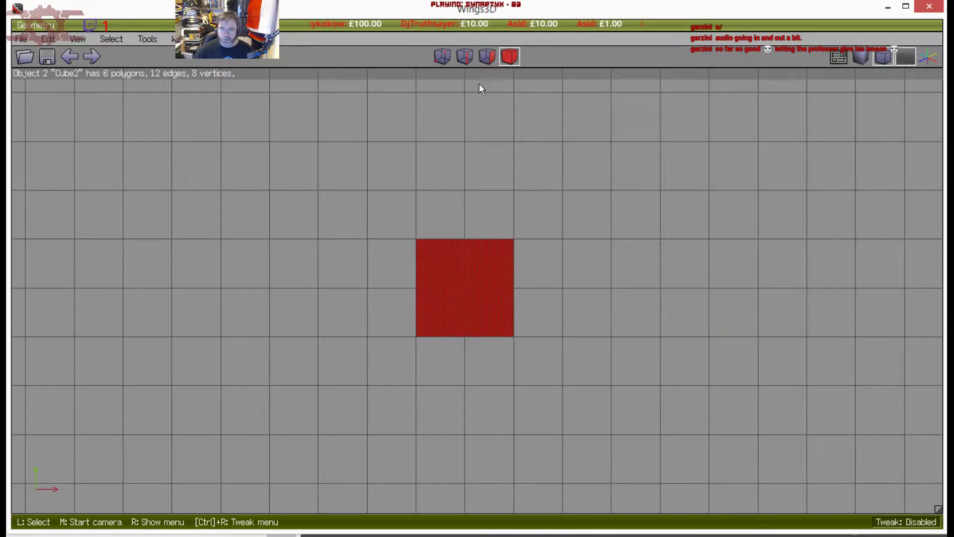
{"action": "right_click", "coordinate": [446, 145]}
{"action": "left_click", "coordinate": [450, 165]}
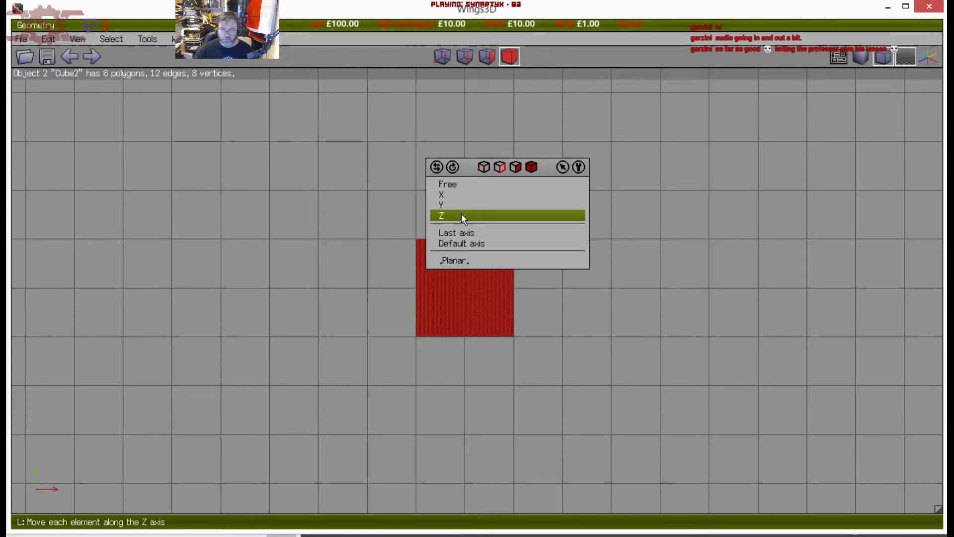
{"action": "left_click", "coordinate": [461, 214]}
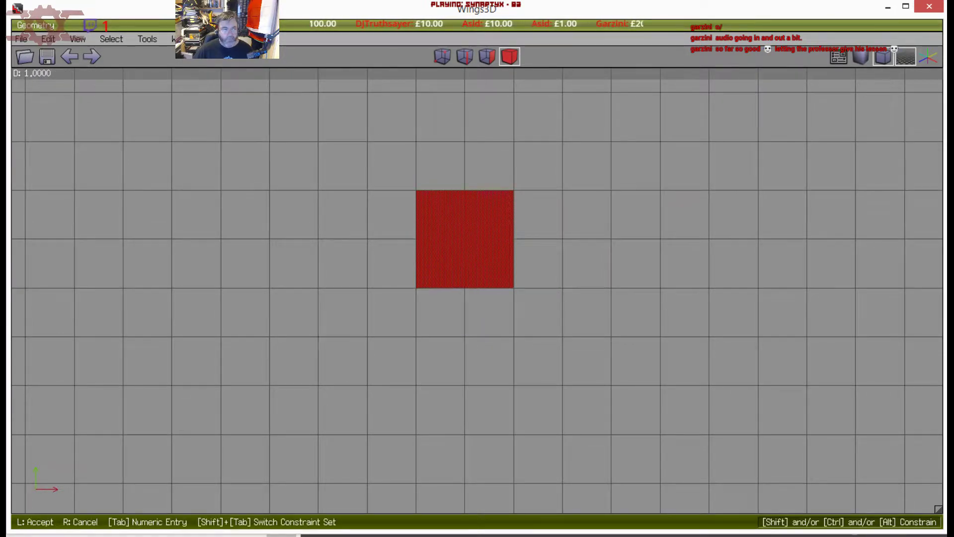
{"action": "left_click", "coordinate": [454, 231]}
{"action": "scroll", "coordinate": [454, 231], "scroll_direction": "down", "scroll_amount": 3}
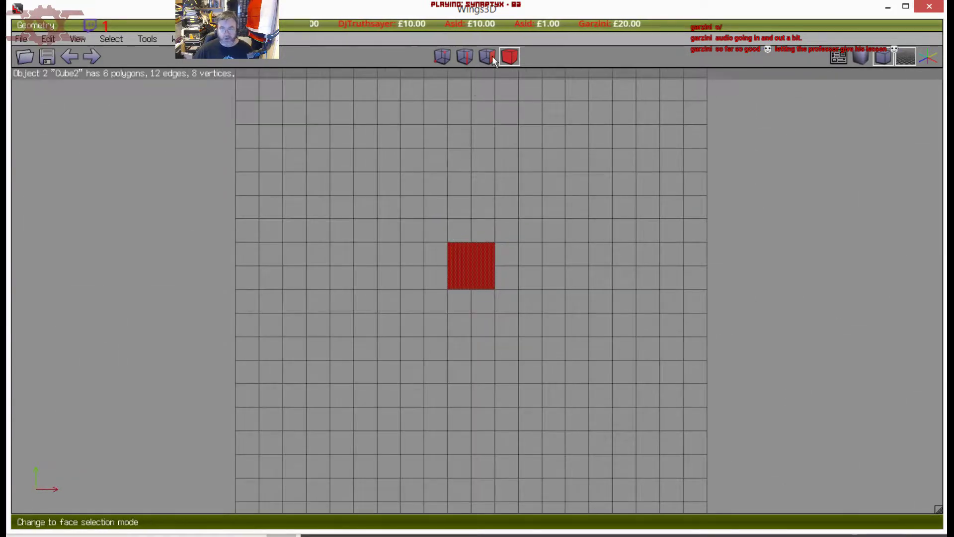
Scale the cube radially about the Y axis to 600%, making a flat square slab
{"action": "right_click", "coordinate": [452, 206]}
{"action": "left_click", "coordinate": [453, 209]}
{"action": "left_click", "coordinate": [455, 224]}
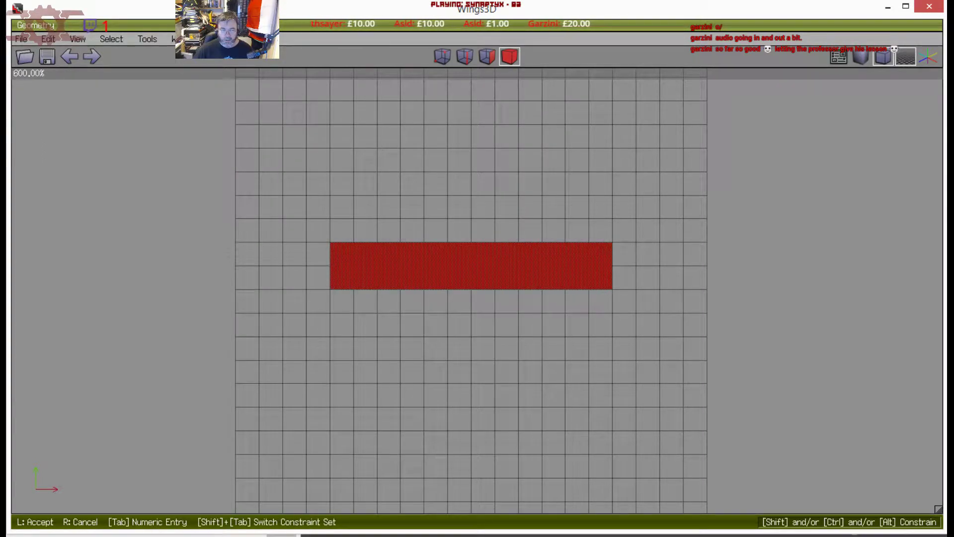
{"action": "left_click", "coordinate": [454, 225]}
{"action": "middle_click", "coordinate": [408, 240]}
{"action": "scroll", "coordinate": [409, 241], "scroll_direction": "down", "scroll_amount": 5}
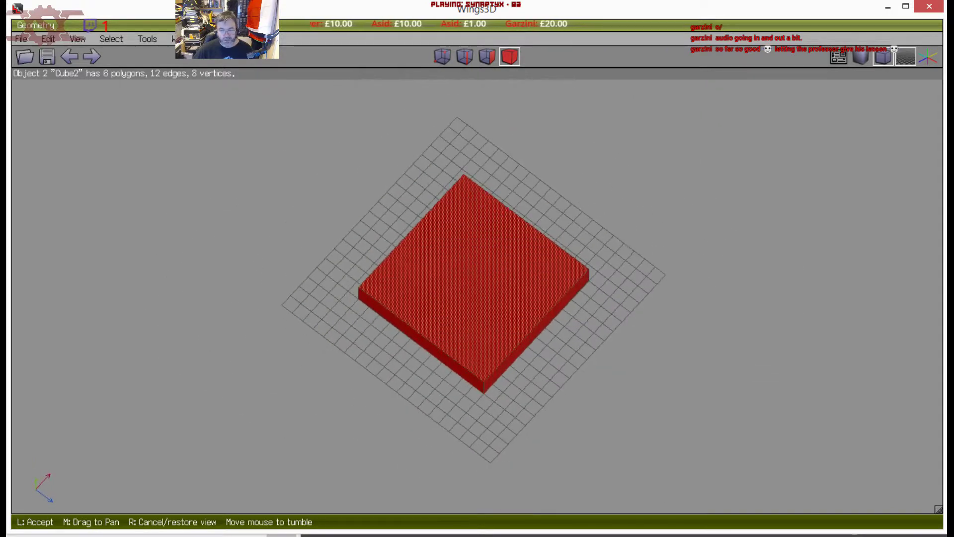
{"action": "left_click", "coordinate": [409, 240]}
Try rescaling the slab, including a reduction to 50% along the Z axis
{"action": "right_click", "coordinate": [408, 241]}
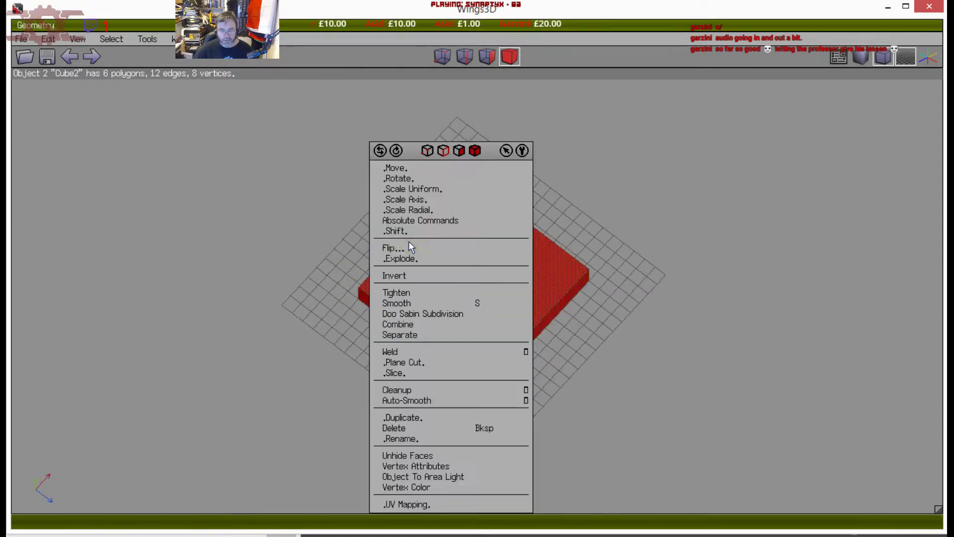
{"action": "left_click", "coordinate": [398, 190]}
{"action": "left_click", "coordinate": [397, 190]}
{"action": "key", "text": "ctrl+z"}
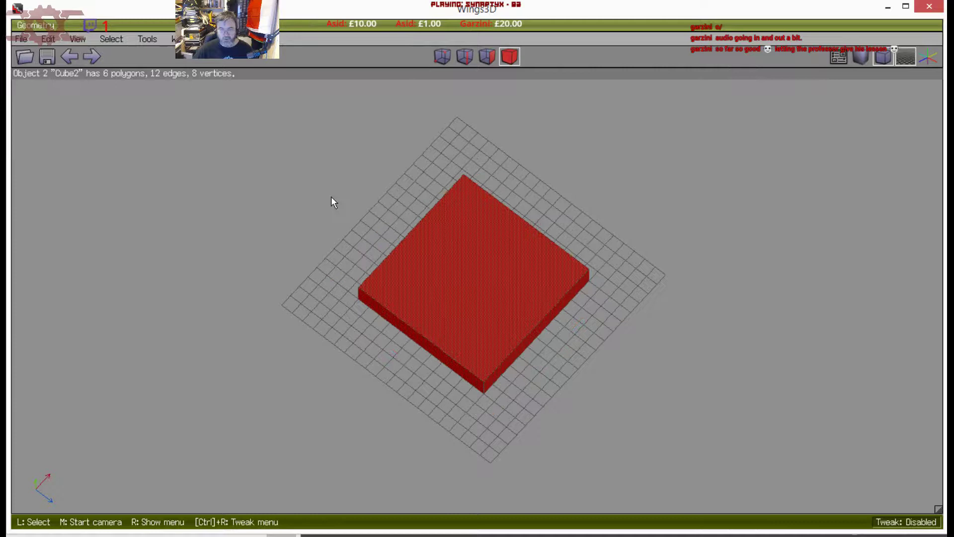
{"action": "right_click", "coordinate": [331, 196]}
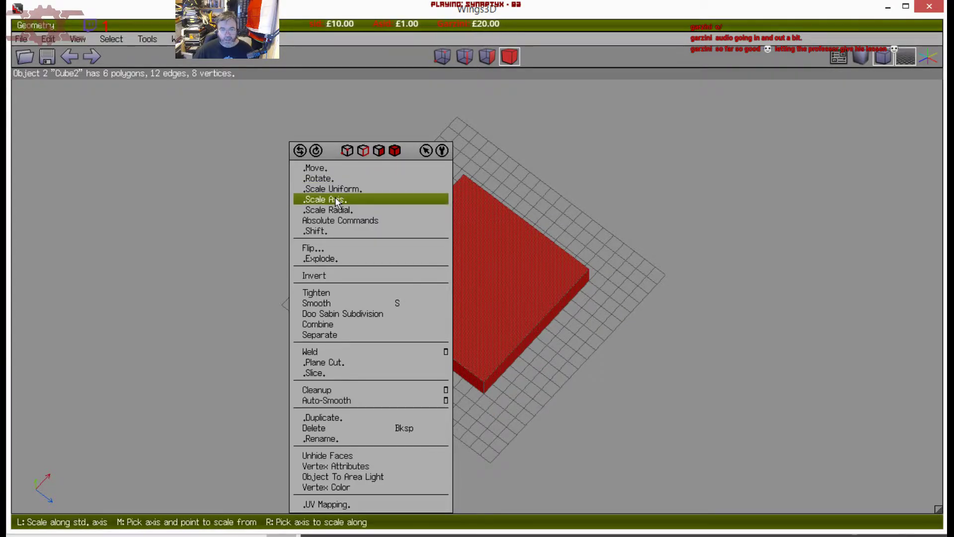
{"action": "left_click", "coordinate": [334, 199]}
{"action": "left_click", "coordinate": [330, 233]}
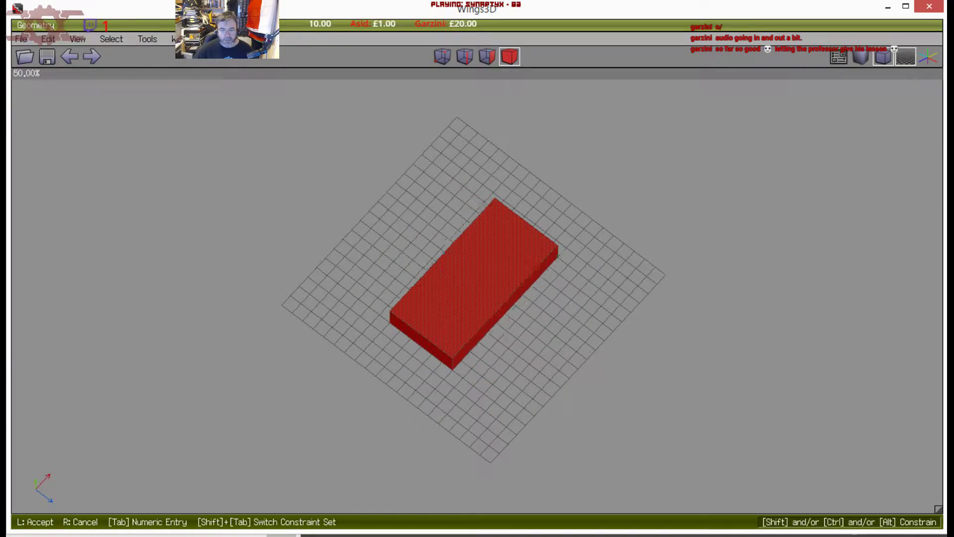
{"action": "left_click", "coordinate": [328, 229]}
{"action": "key", "text": "ctrl+z"}
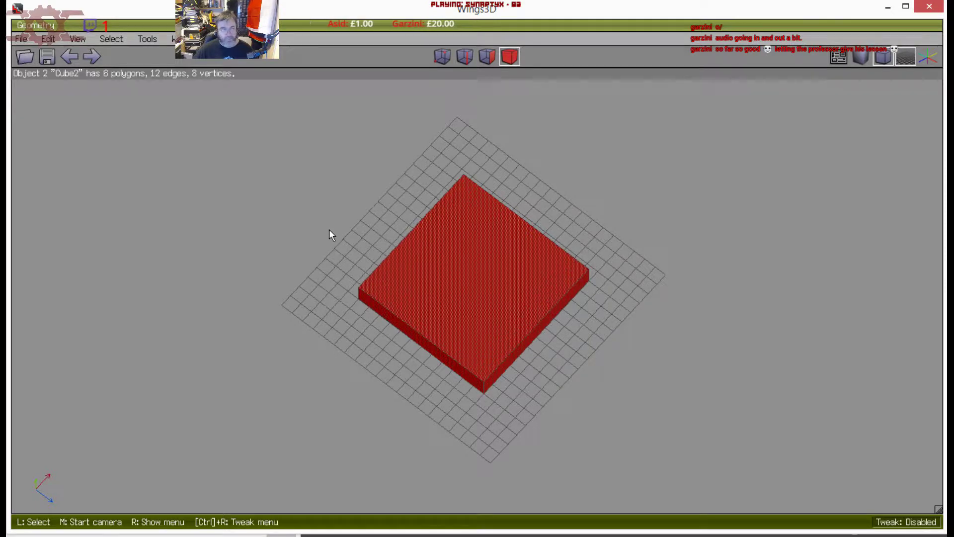
{"action": "middle_click", "coordinate": [358, 237]}
{"action": "left_click", "coordinate": [364, 248]}
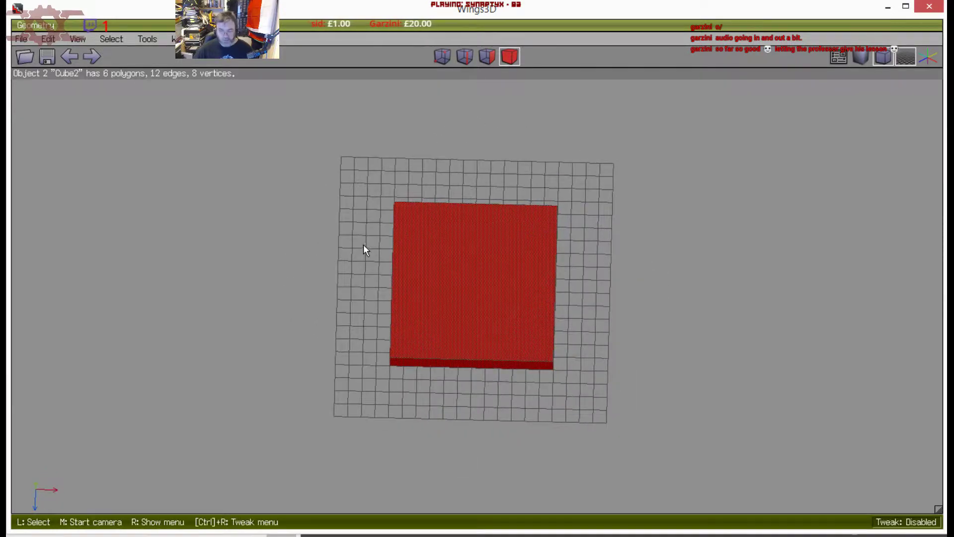
{"action": "key", "text": "r"}
{"action": "key", "text": "shift+a"}
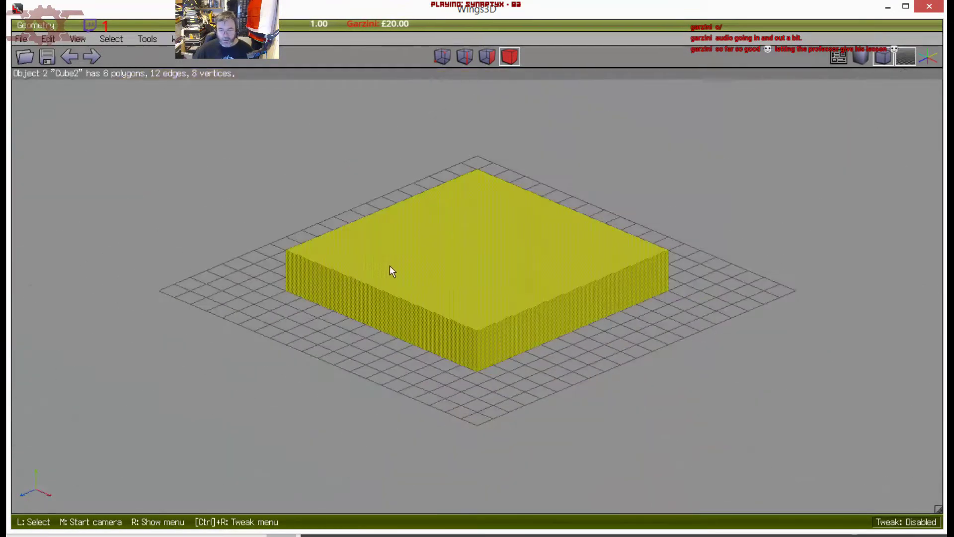
{"action": "middle_click", "coordinate": [390, 265]}
{"action": "left_click", "coordinate": [390, 266]}
{"action": "right_click", "coordinate": [384, 257]}
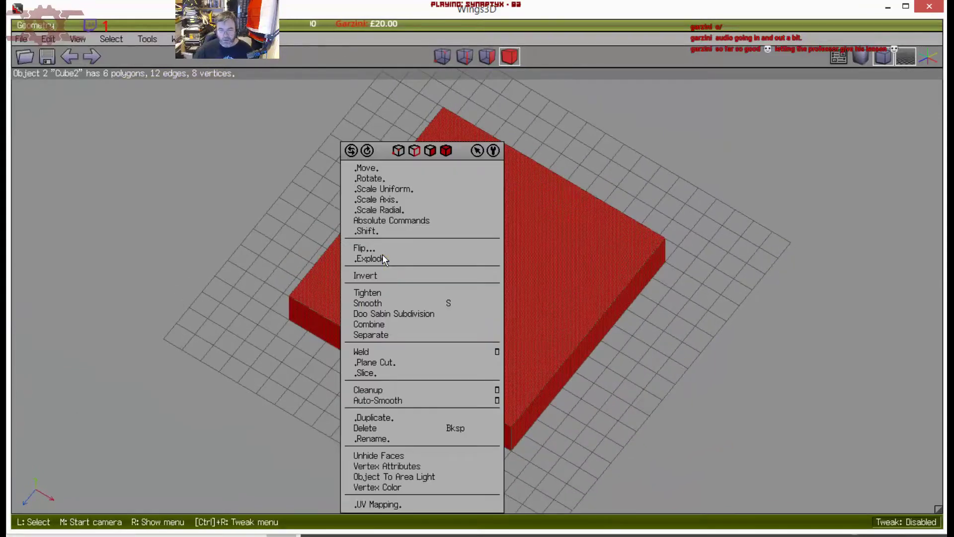
{"action": "left_click", "coordinate": [203, 178]}
{"action": "left_click", "coordinate": [289, 203]}
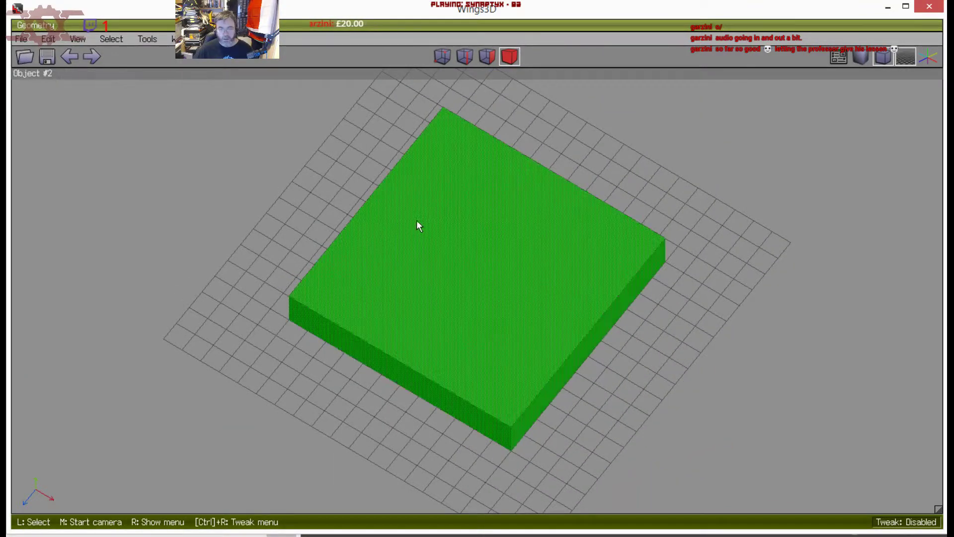
Scale the slab along the Z axis to about 60% and clear the selection
{"action": "left_click", "coordinate": [417, 220]}
{"action": "right_click", "coordinate": [360, 230]}
{"action": "left_click", "coordinate": [361, 198]}
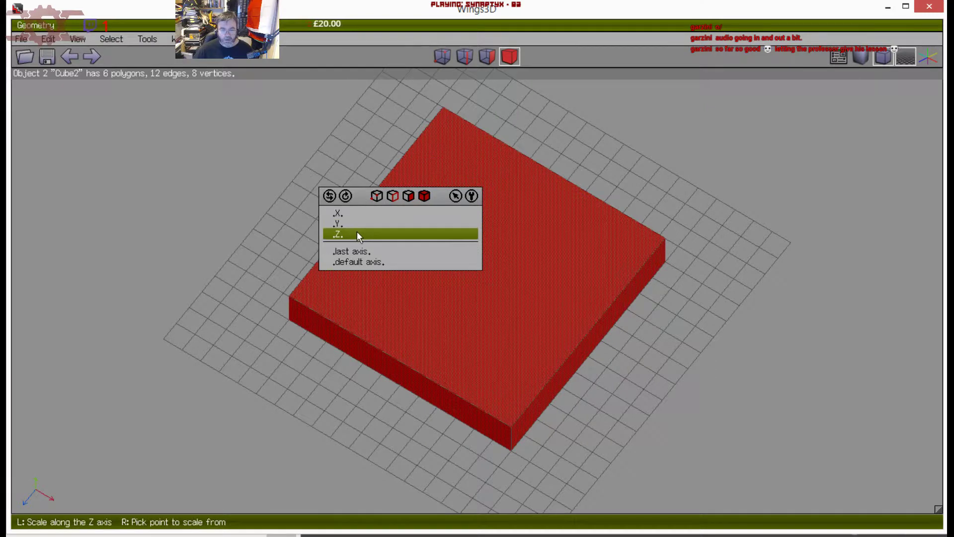
{"action": "left_click", "coordinate": [357, 231]}
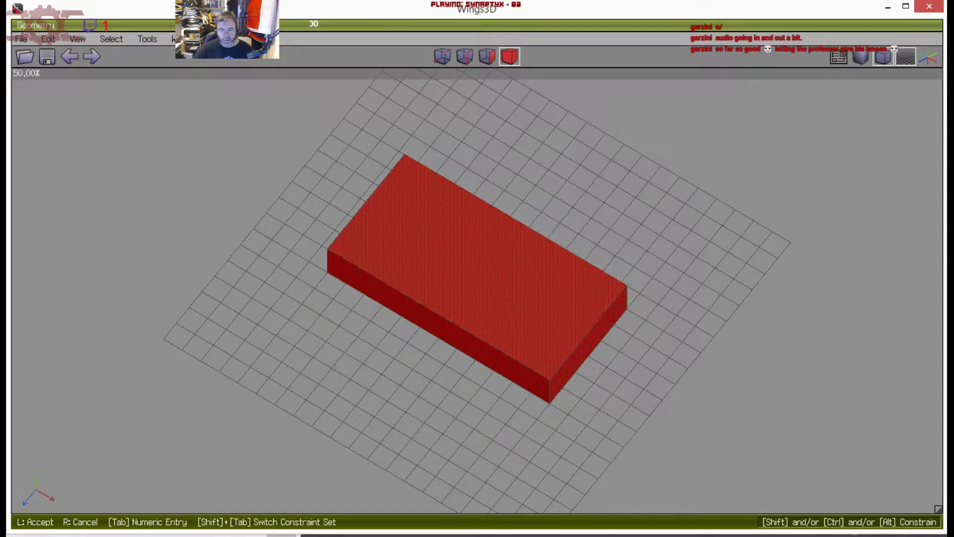
{"action": "left_click", "coordinate": [357, 231]}
{"action": "key", "text": "space"}
Cut the slab's four vertical edges in half and connect the midpoints into a horizontal edge loop around its sides
{"action": "key", "text": "2"}
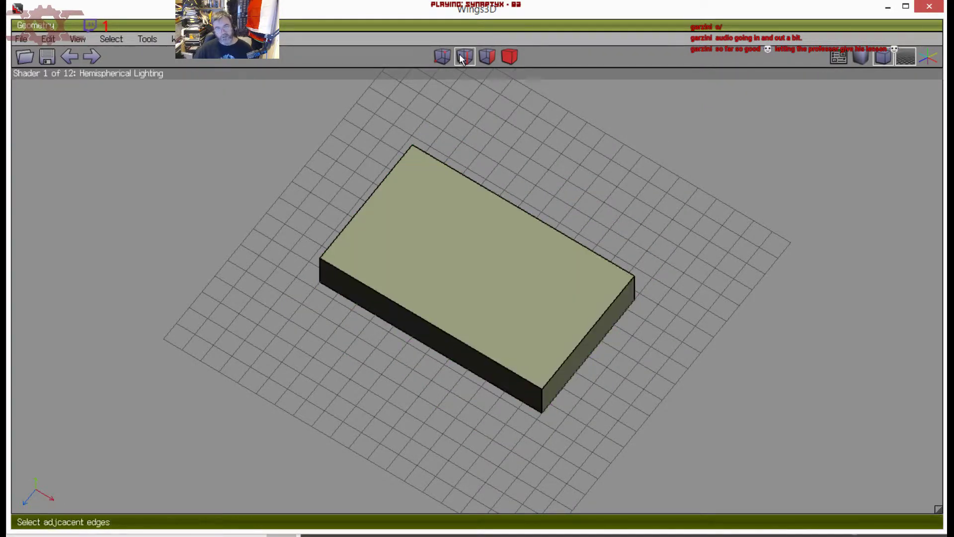
{"action": "middle_click", "coordinate": [451, 183]}
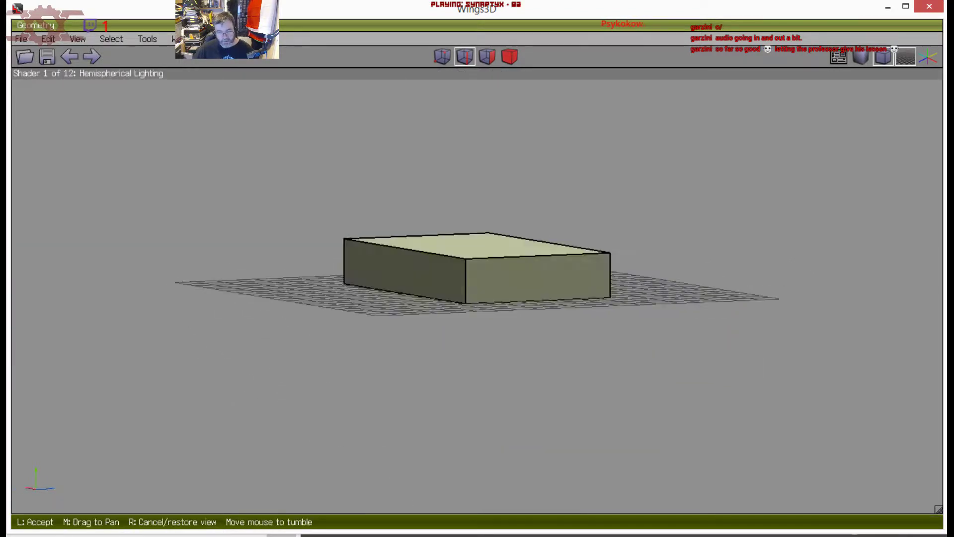
{"action": "left_click", "coordinate": [482, 230]}
{"action": "key", "text": "x"}
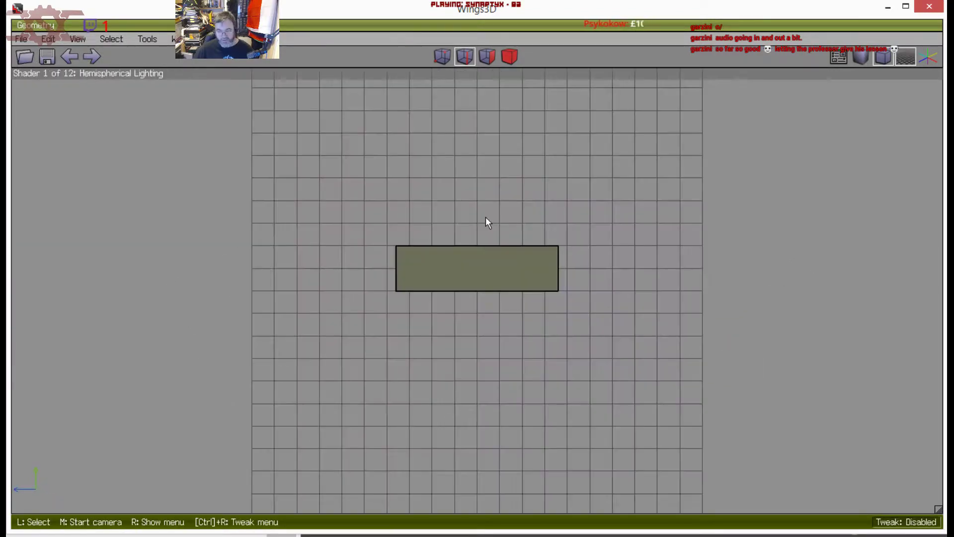
{"action": "left_click", "coordinate": [467, 58]}
{"action": "left_click_drag", "start_coordinate": [390, 268], "coordinate": [636, 261]}
{"action": "key", "text": "c"}
{"action": "middle_click", "coordinate": [622, 258]}
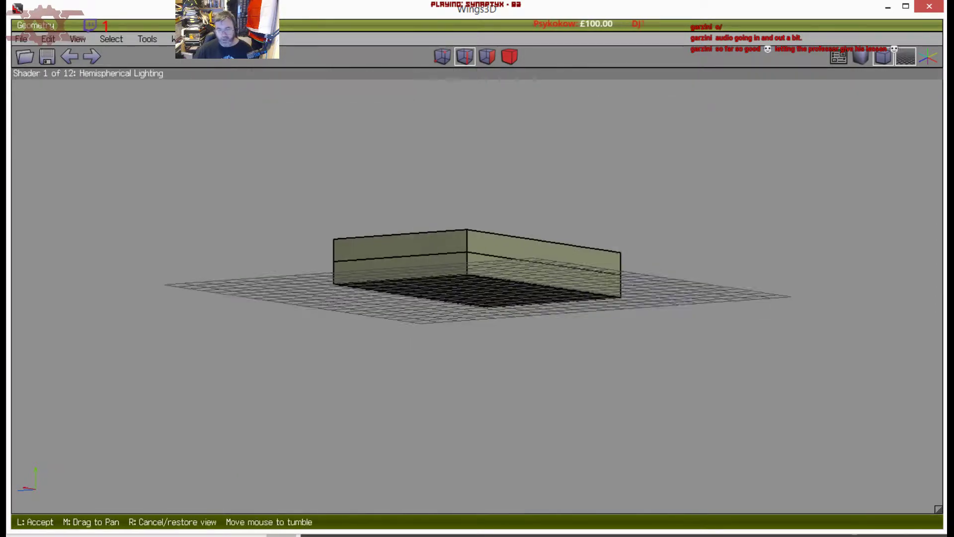
{"action": "left_click", "coordinate": [622, 257]}
Hide the ground grid and show the slab from below with one long side exposed
{"action": "left_click", "coordinate": [898, 59]}
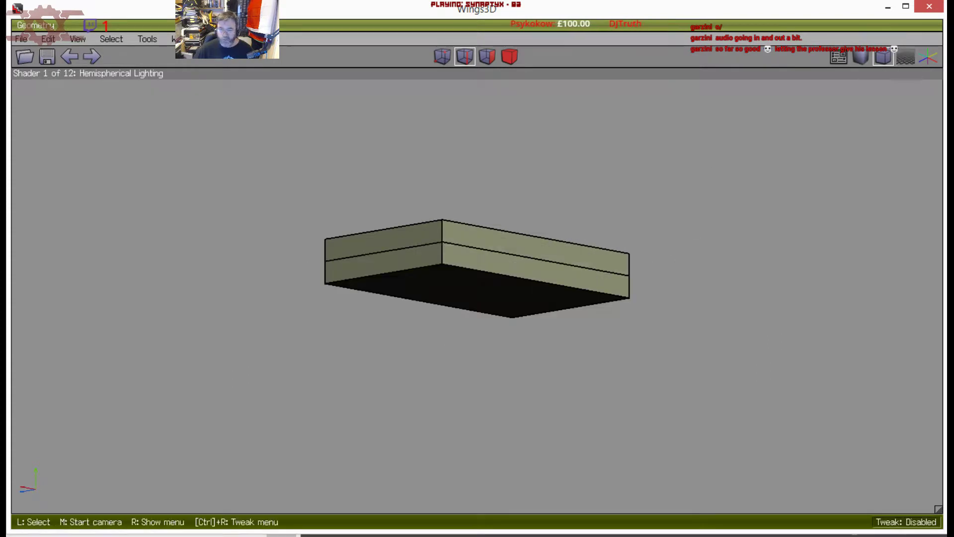
{"action": "middle_click", "coordinate": [641, 238]}
{"action": "left_click", "coordinate": [641, 238]}
Cut the three horizontal edges of one long side into three equal segments and connect the new vertices vertically
{"action": "left_click_drag", "start_coordinate": [505, 193], "coordinate": [494, 240]}
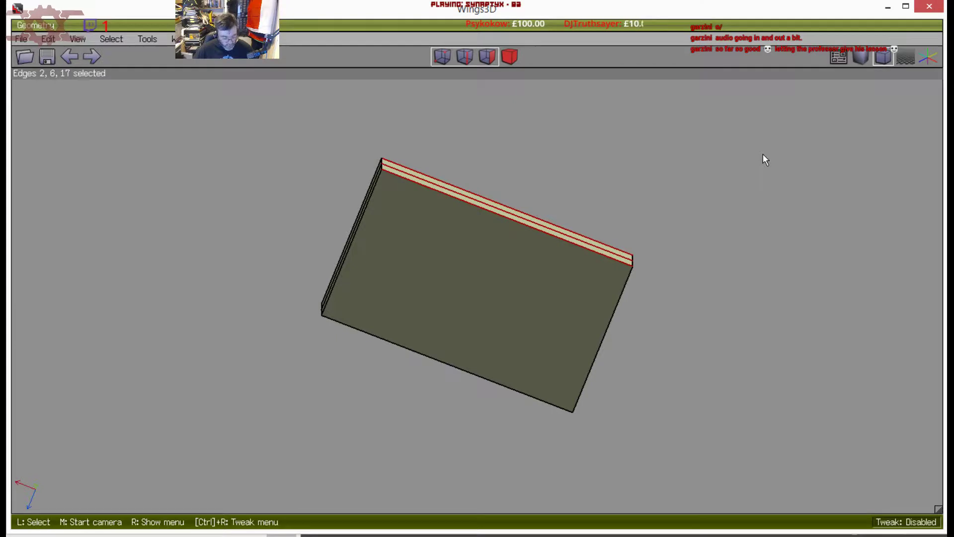
{"action": "key", "text": "v"}
{"action": "middle_click", "coordinate": [717, 153]}
{"action": "left_click", "coordinate": [717, 153]}
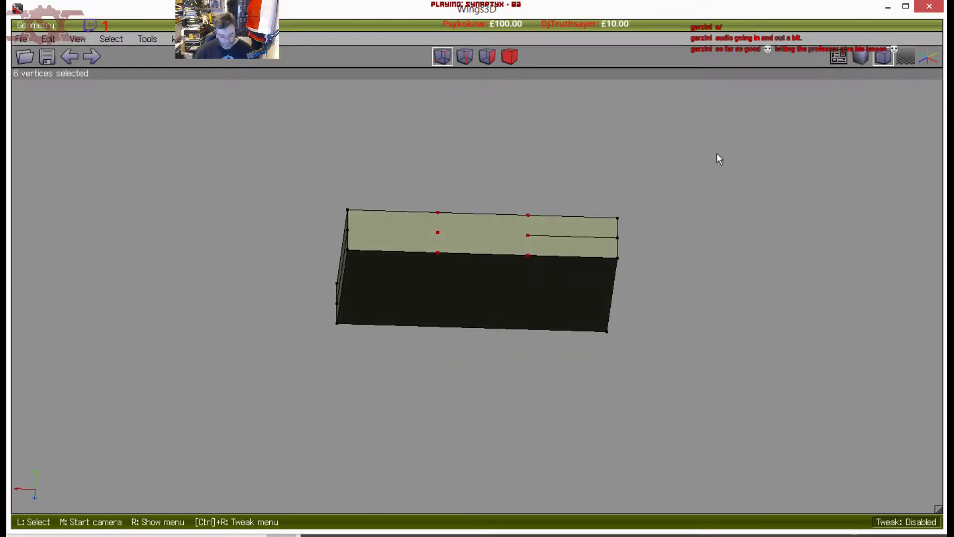
{"action": "middle_click", "coordinate": [674, 212]}
{"action": "left_click", "coordinate": [659, 219]}
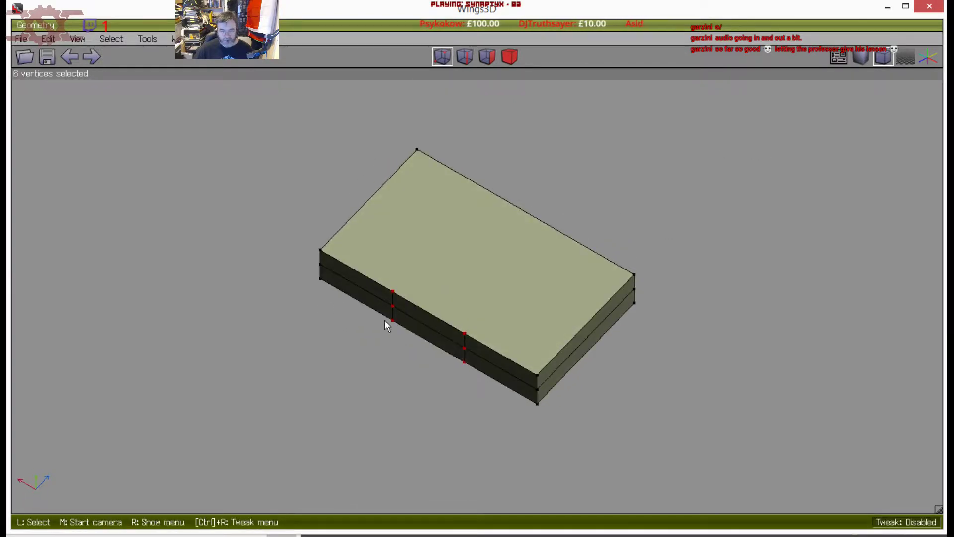
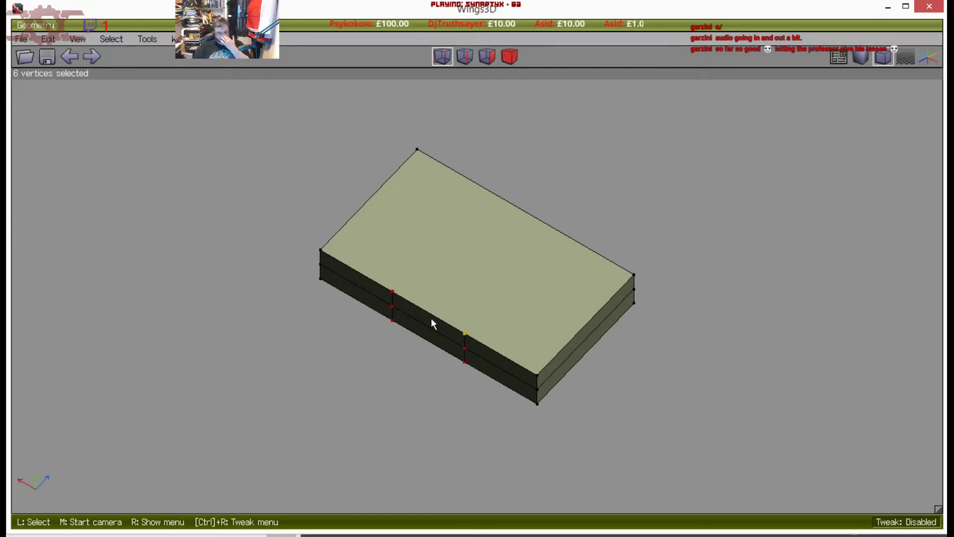
Cut the lower horizontal edge of the slab's undivided long side into three equal segments
{"action": "middle_click", "coordinate": [431, 317]}
{"action": "left_click", "coordinate": [442, 304]}
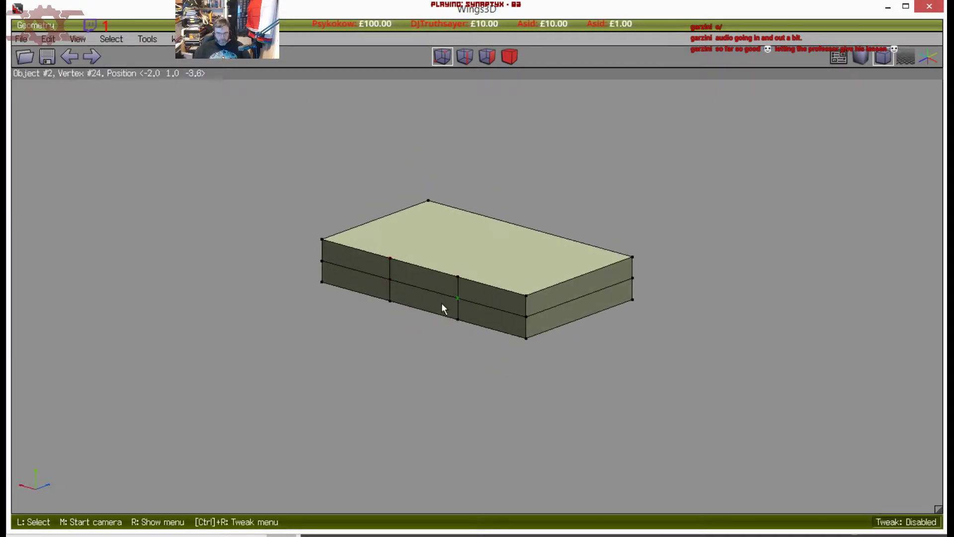
{"action": "middle_click", "coordinate": [425, 326]}
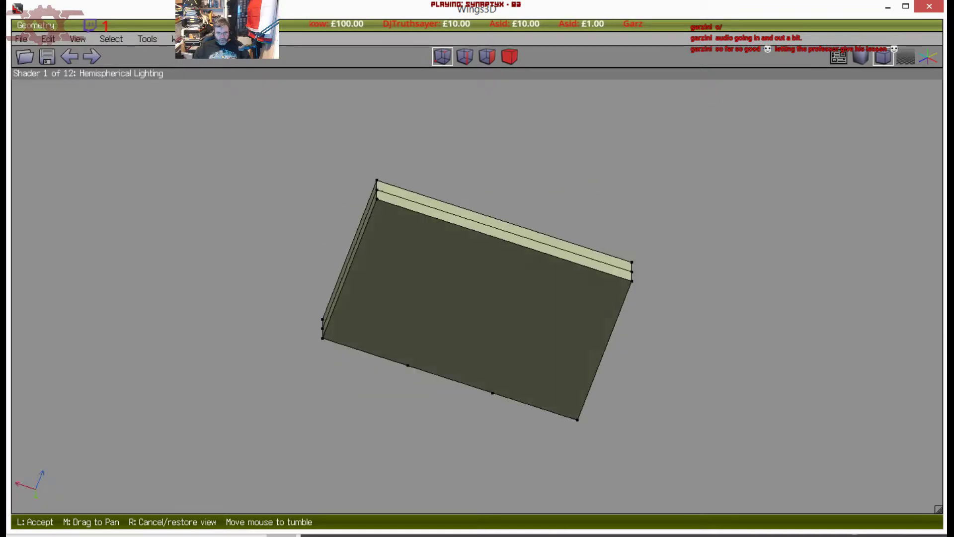
{"action": "left_click", "coordinate": [391, 296]}
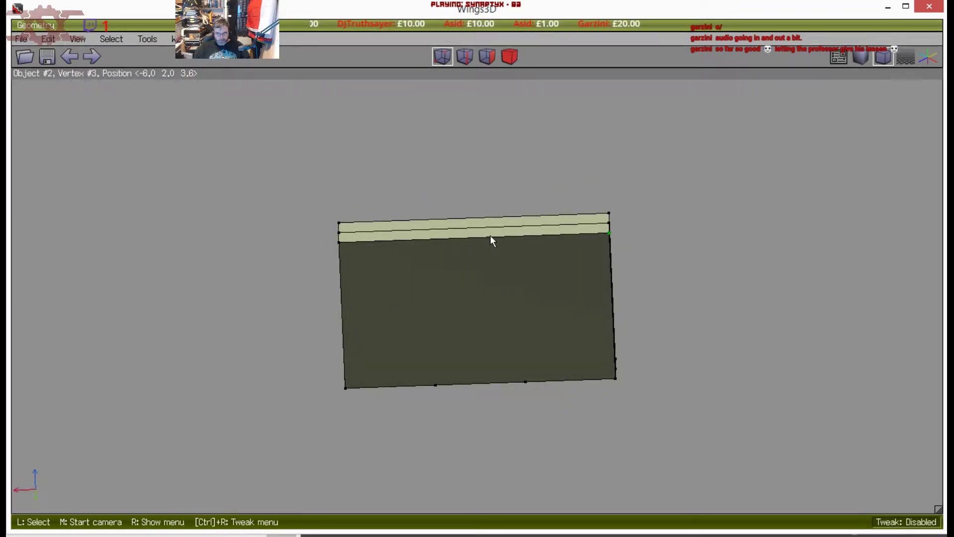
{"action": "left_click", "coordinate": [466, 57]}
{"action": "left_click", "coordinate": [454, 219]}
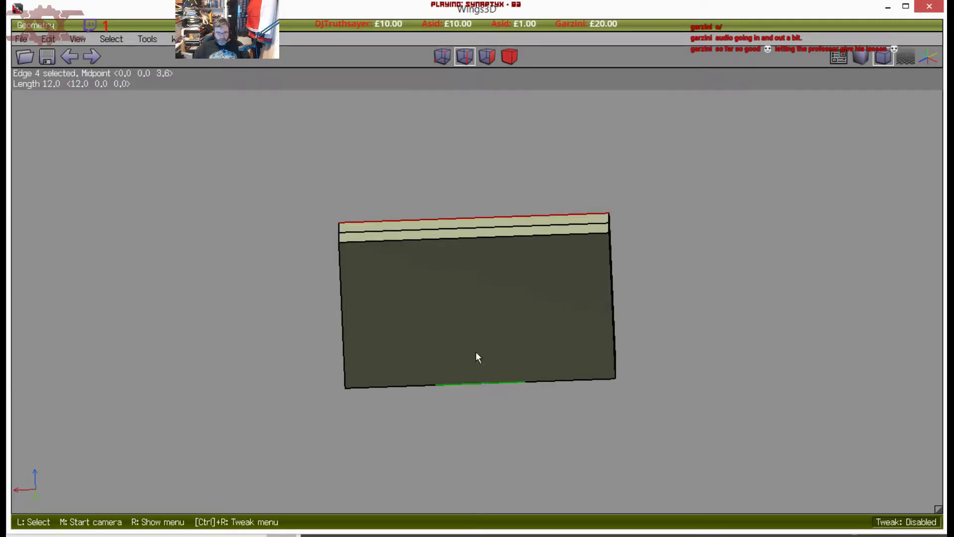
{"action": "key", "text": "v"}
Cut the upper horizontal edge of the same undivided long side in half
{"action": "middle_click", "coordinate": [463, 333]}
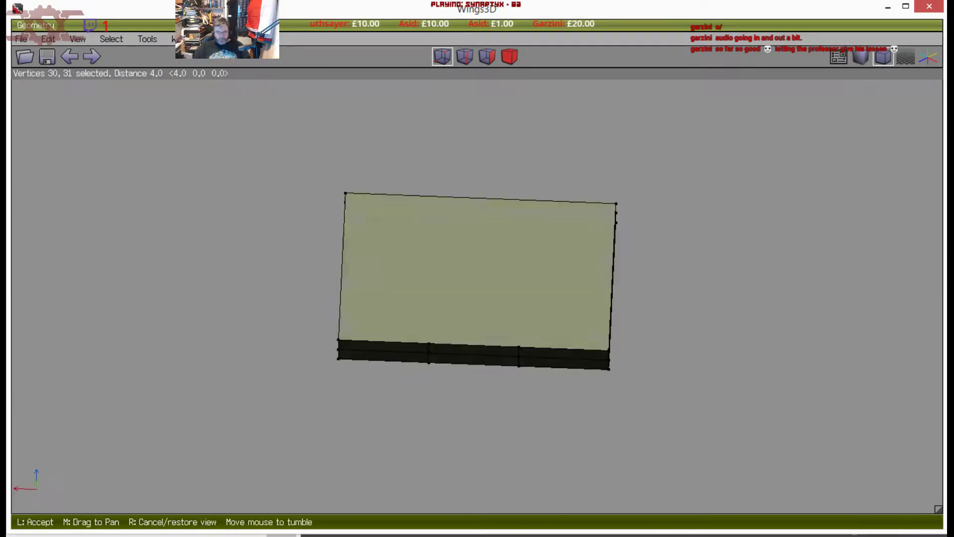
{"action": "left_click", "coordinate": [461, 332]}
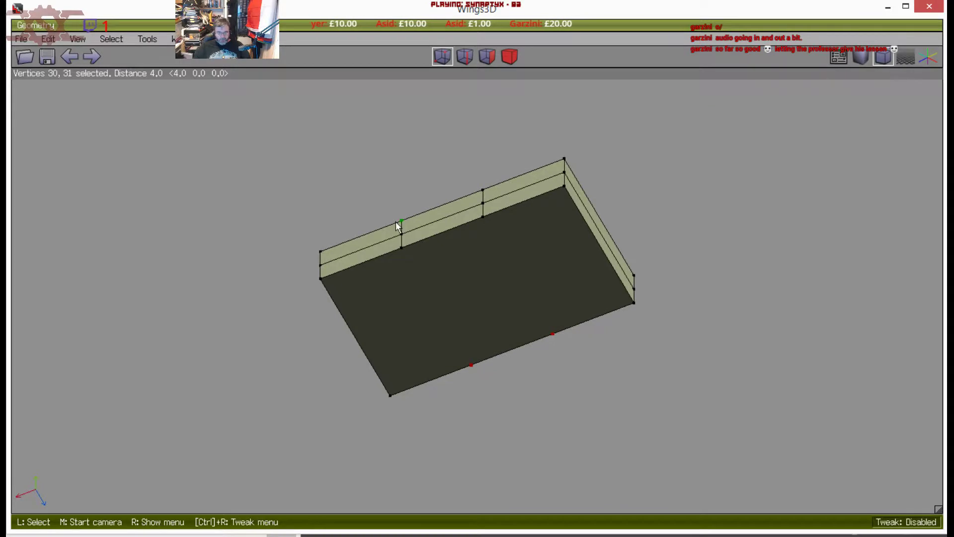
{"action": "middle_click", "coordinate": [422, 193]}
{"action": "left_click", "coordinate": [423, 193]}
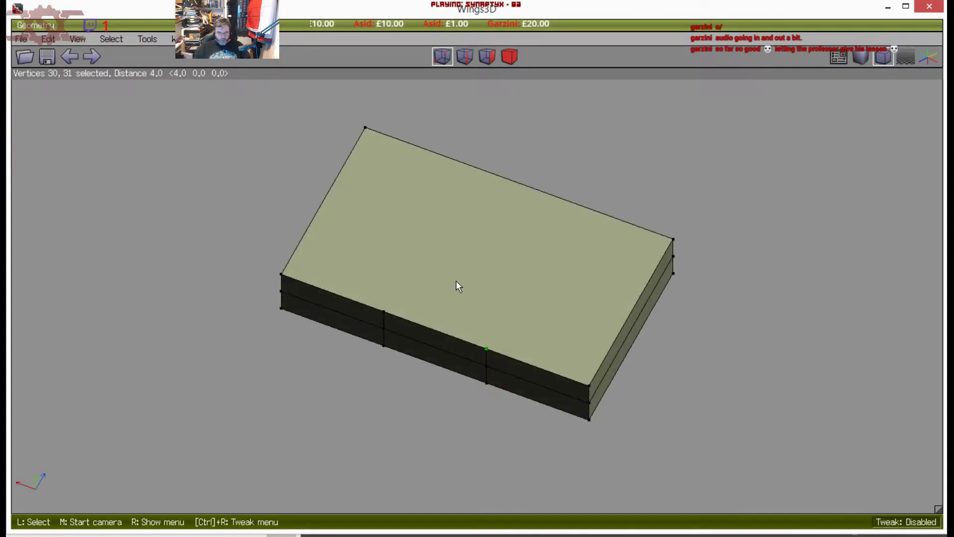
{"action": "left_click", "coordinate": [517, 178]}
{"action": "middle_click", "coordinate": [516, 183]}
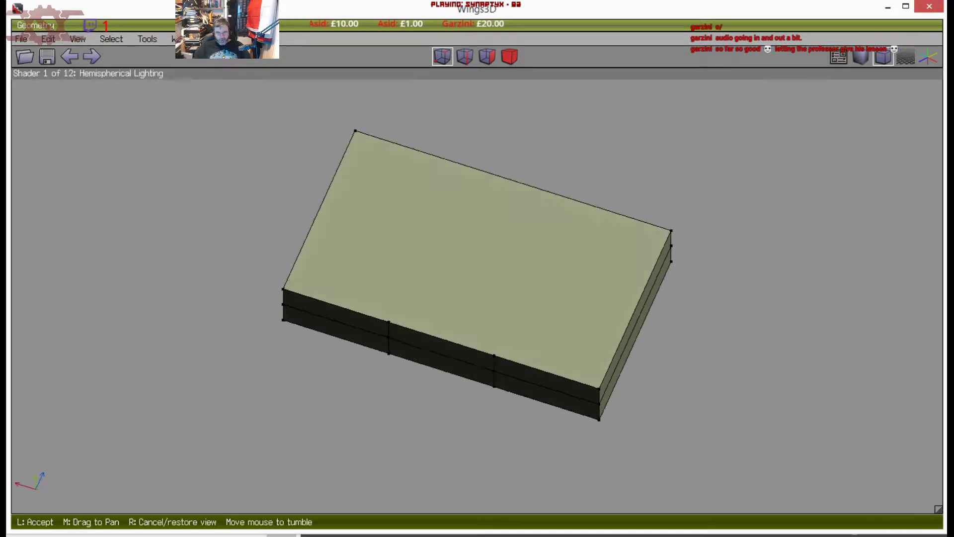
{"action": "left_click", "coordinate": [508, 188]}
{"action": "key", "text": "e"}
{"action": "left_click", "coordinate": [499, 180]}
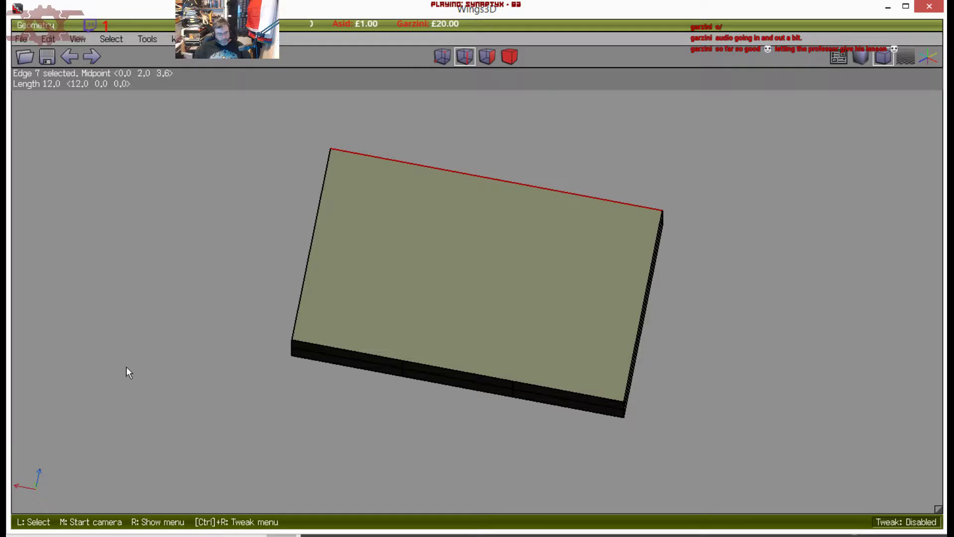
{"action": "key", "text": "2"}
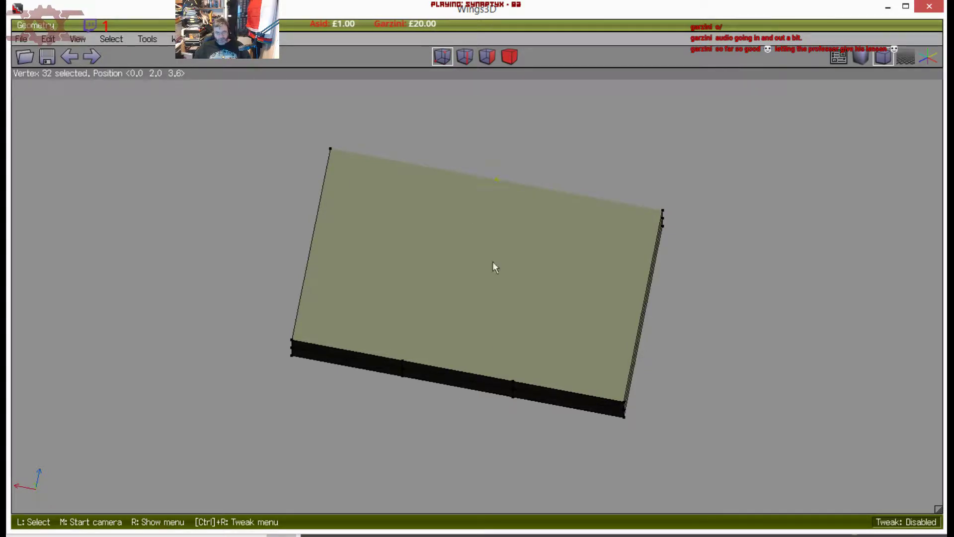
Cut the two short edges of the slab's top face in half and connect their midpoints with a lengthwise edge
{"action": "middle_click", "coordinate": [449, 286]}
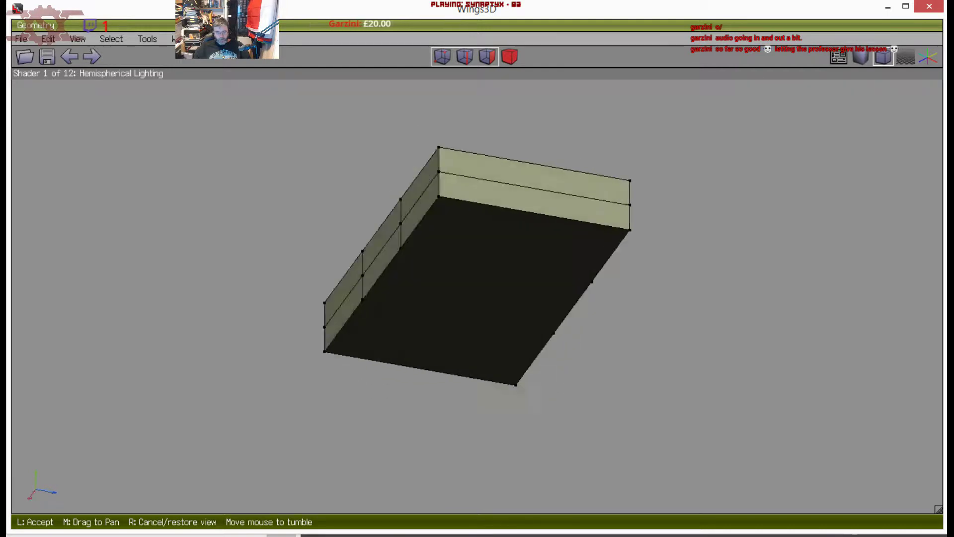
{"action": "left_click", "coordinate": [423, 279]}
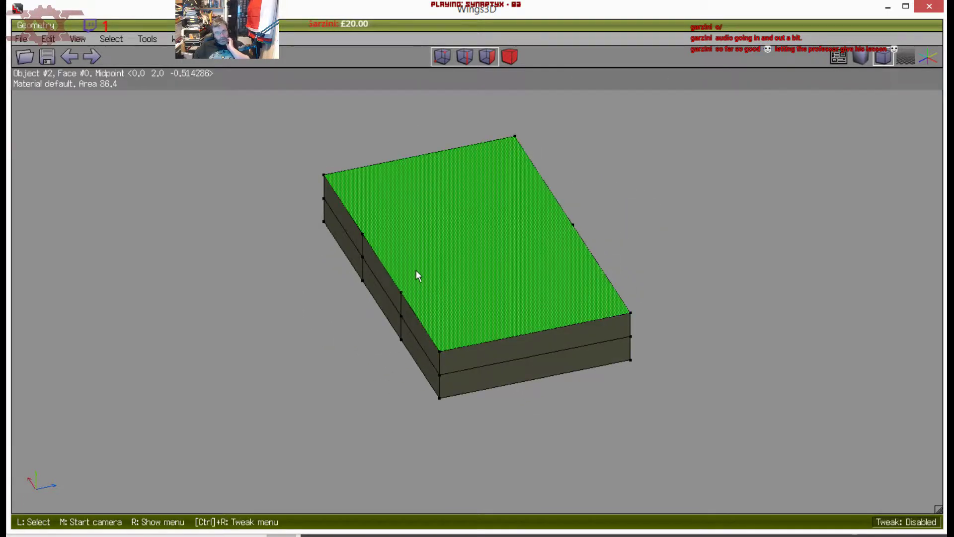
{"action": "middle_click", "coordinate": [416, 272]}
{"action": "left_click", "coordinate": [419, 277]}
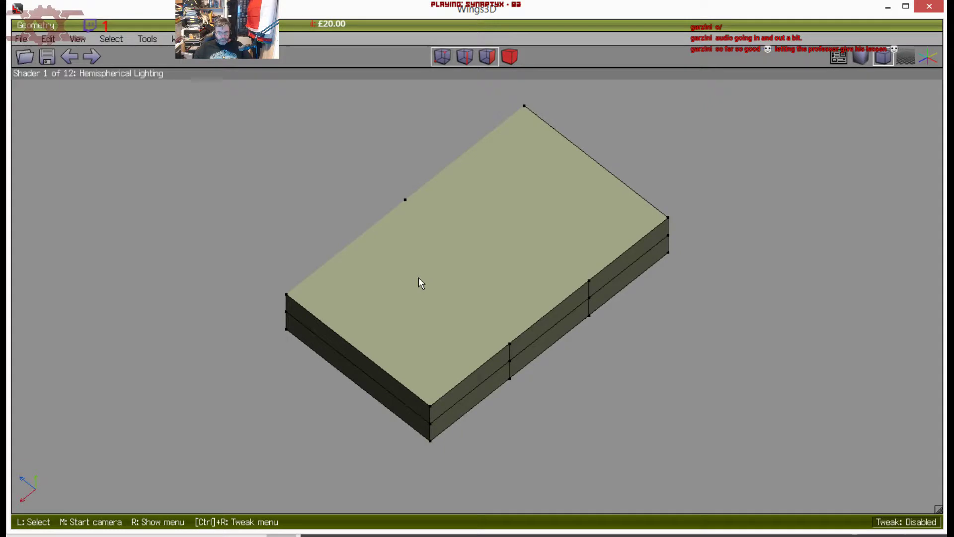
{"action": "left_click", "coordinate": [384, 361]}
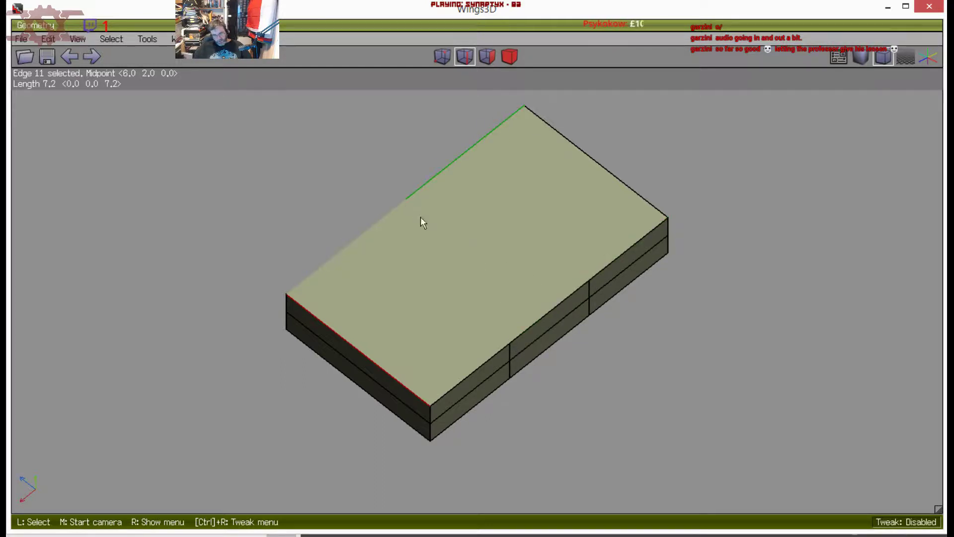
{"action": "left_click", "coordinate": [407, 347]}
{"action": "left_click", "coordinate": [622, 185]}
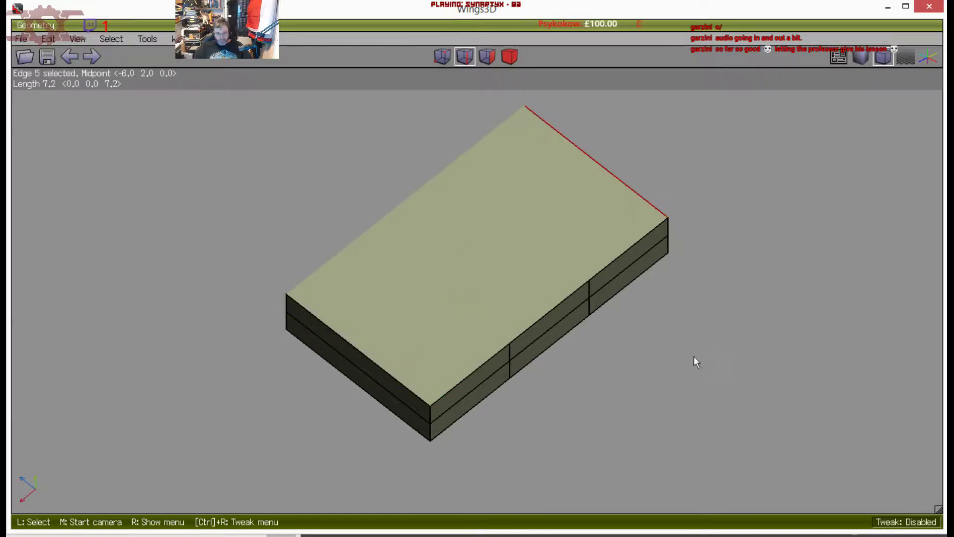
{"action": "left_click", "coordinate": [403, 366]}
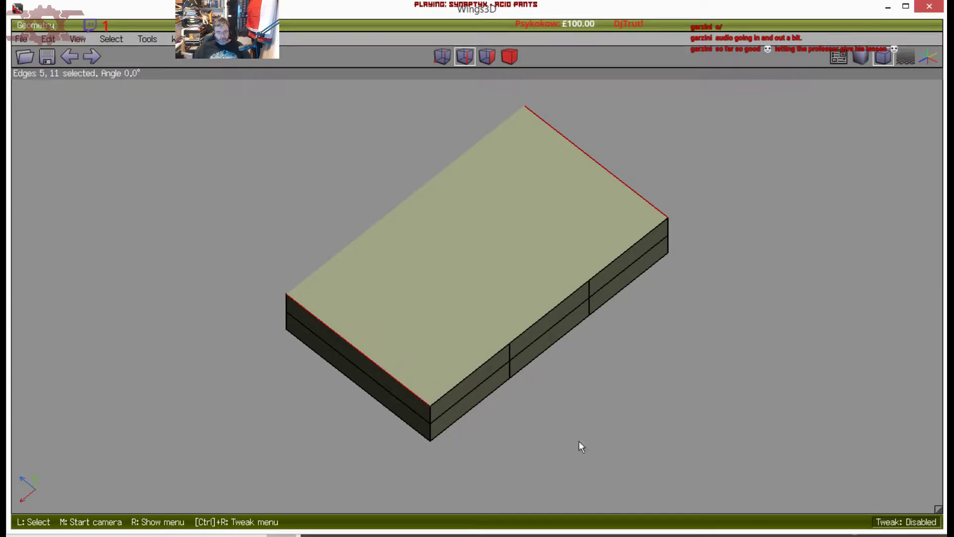
{"action": "middle_click", "coordinate": [622, 440]}
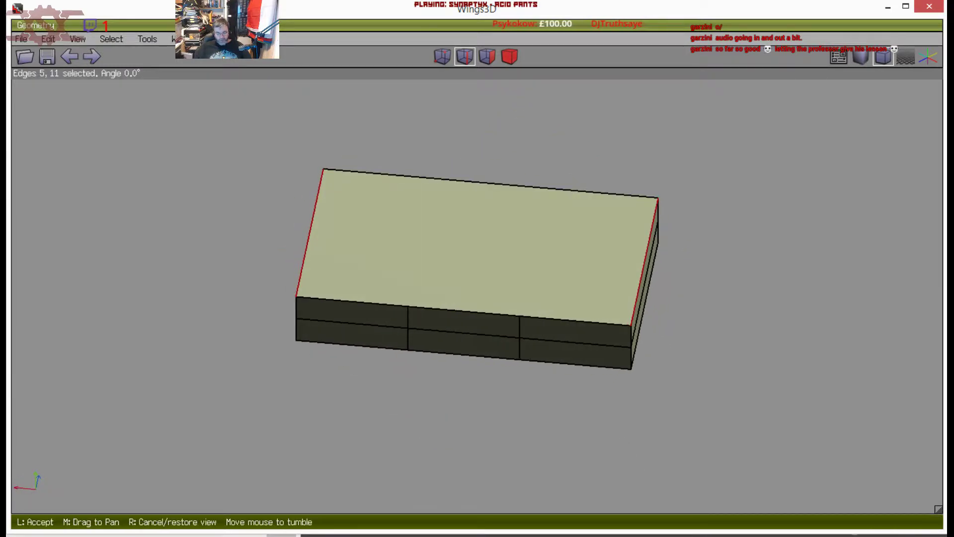
{"action": "left_click", "coordinate": [598, 447]}
{"action": "key", "text": "c"}
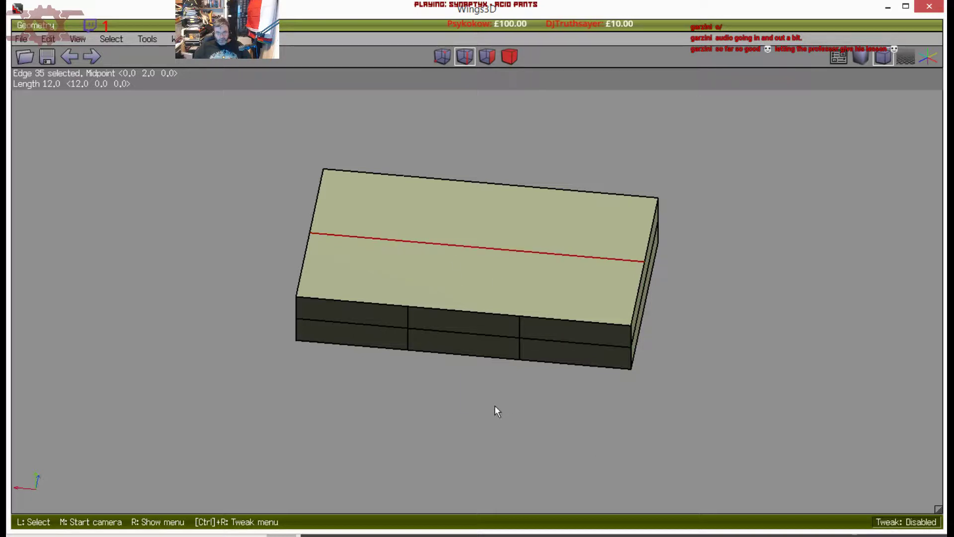
Cut the top face's lengthwise edge in half and connect its midpoint to the two vertices on the divided long side
{"action": "key", "text": "2"}
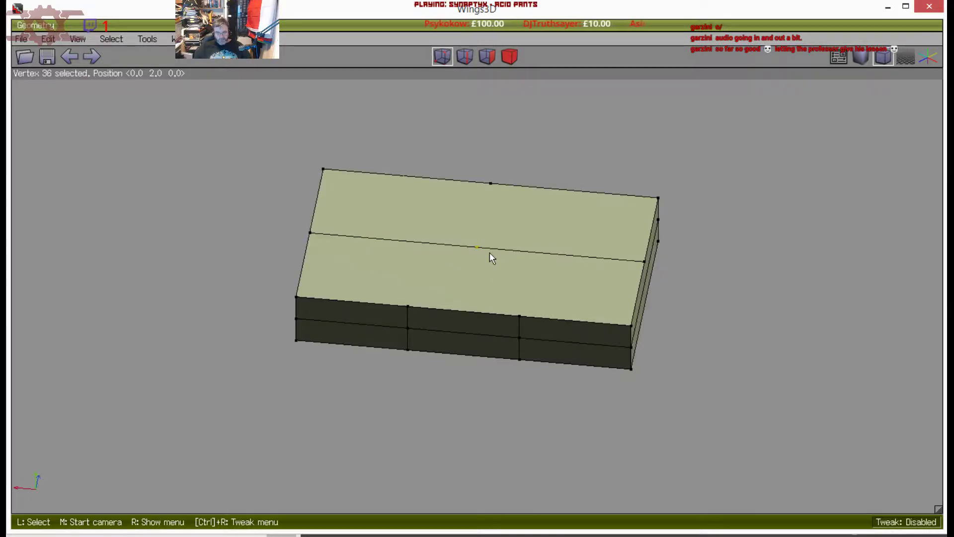
{"action": "left_click", "coordinate": [472, 316]}
{"action": "left_click", "coordinate": [405, 305]}
{"action": "key", "text": "c"}
{"action": "key", "text": "c"}
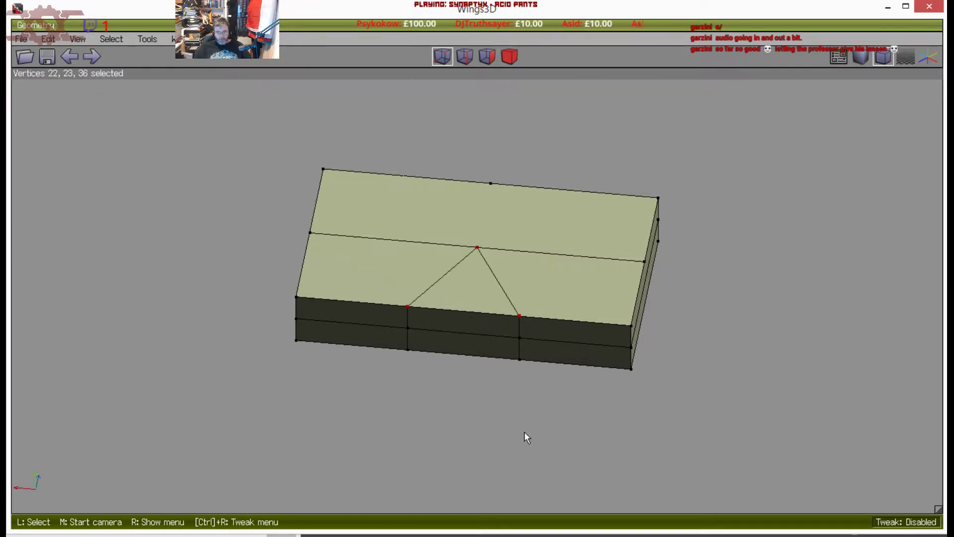
{"action": "key", "text": "space"}
Connect the top face's centre vertex to the midpoint of the opposite long edge and clear the selection
{"action": "middle_click", "coordinate": [524, 431]}
{"action": "left_click", "coordinate": [524, 432]}
{"action": "left_click", "coordinate": [484, 250]}
{"action": "left_click", "coordinate": [490, 217]}
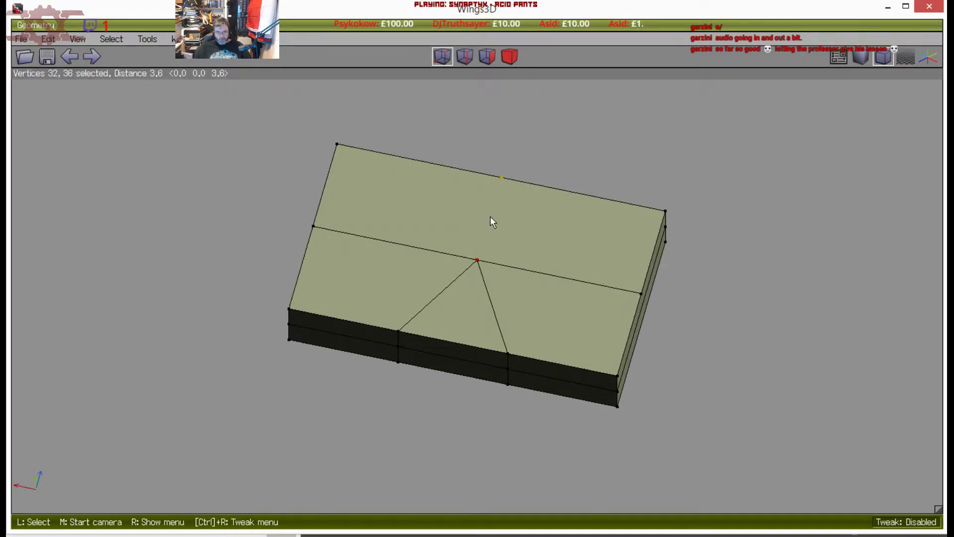
{"action": "key", "text": "c"}
{"action": "key", "text": "space"}
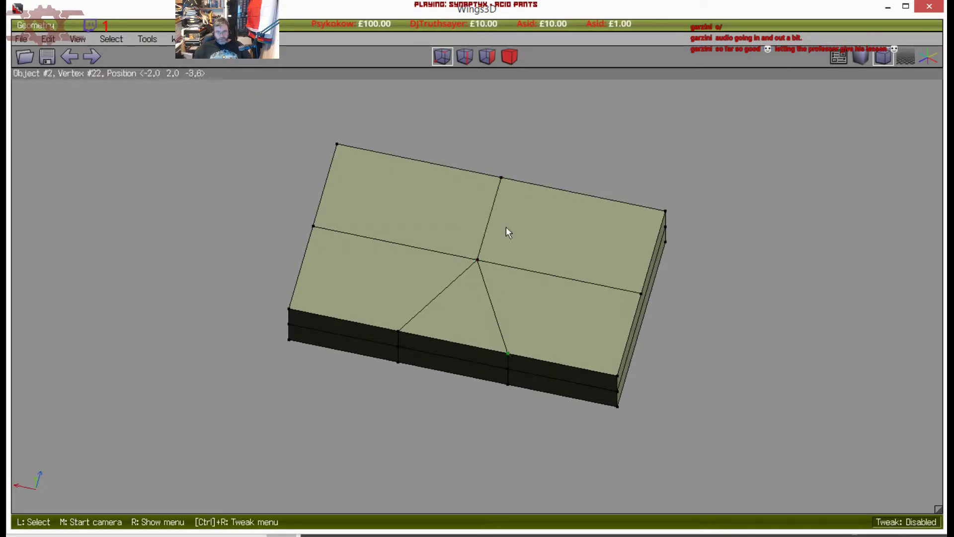
{"action": "middle_click", "coordinate": [458, 294]}
{"action": "left_click", "coordinate": [460, 300]}
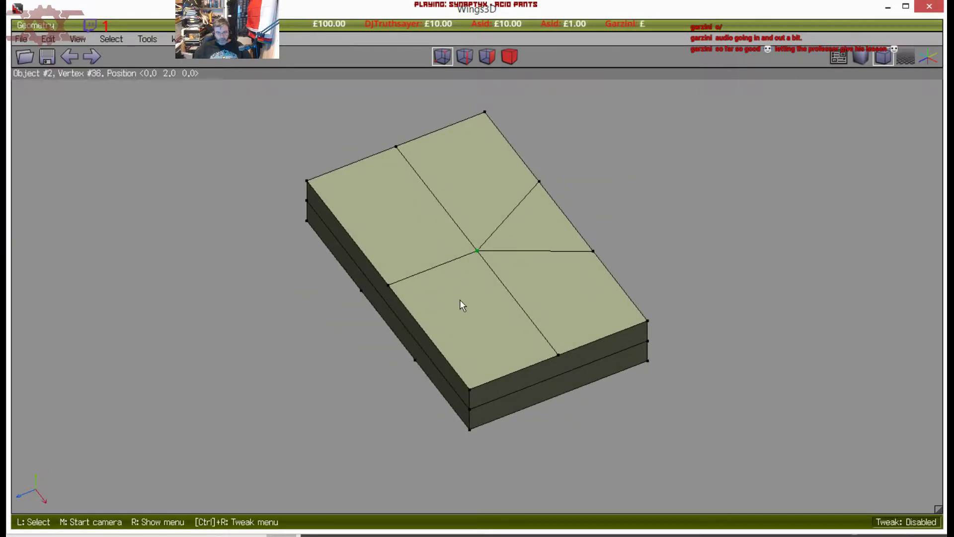
{"action": "middle_click", "coordinate": [460, 299]}
{"action": "left_click", "coordinate": [445, 294]}
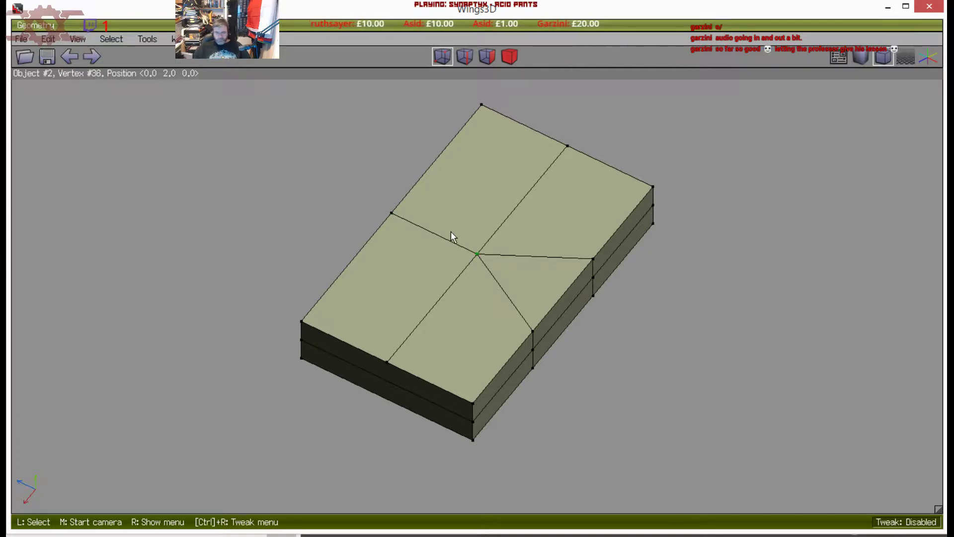
{"action": "left_click", "coordinate": [403, 346]}
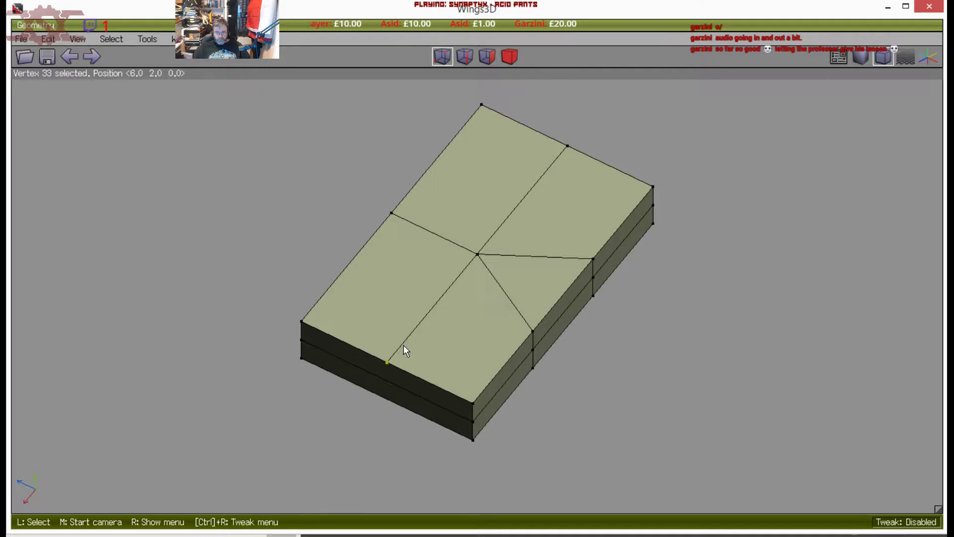
{"action": "left_click", "coordinate": [529, 162]}
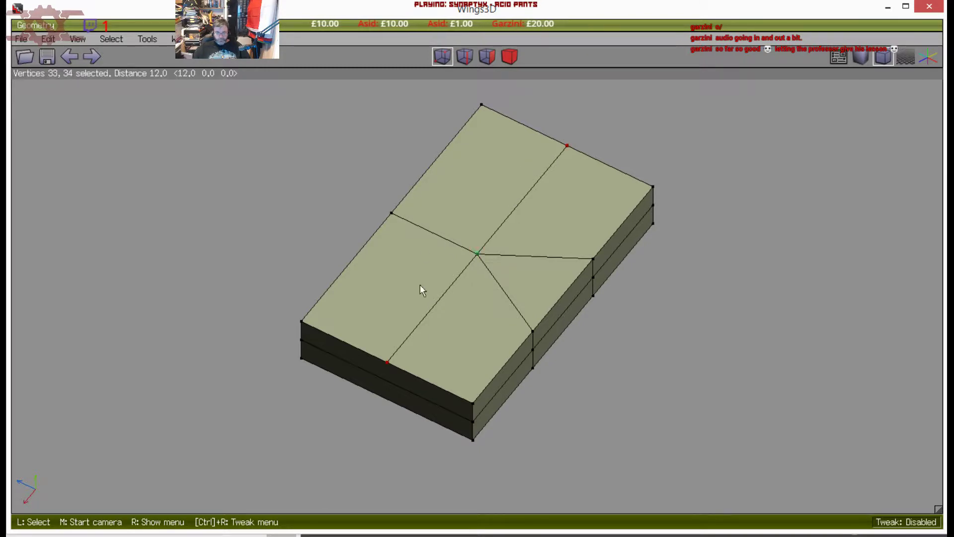
{"action": "middle_click", "coordinate": [536, 416]}
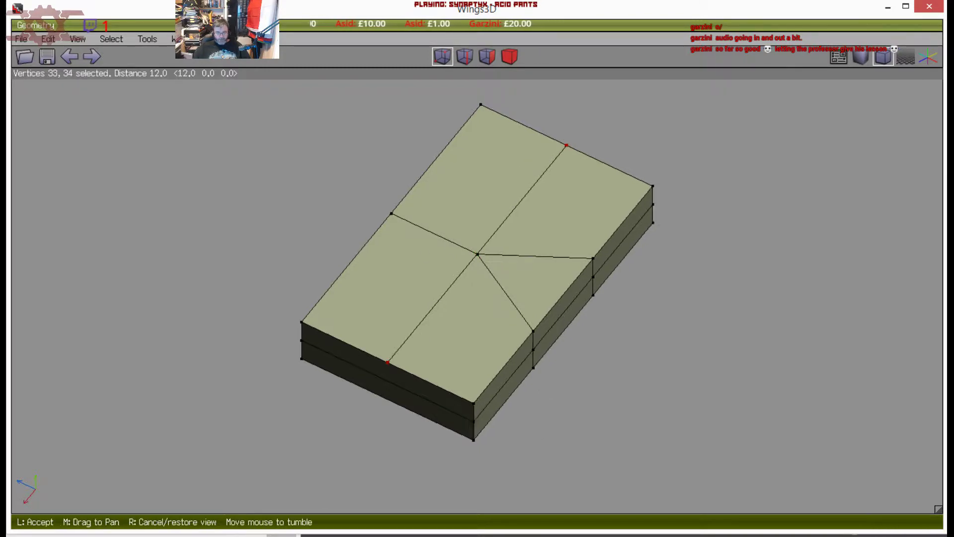
{"action": "left_click", "coordinate": [535, 381]}
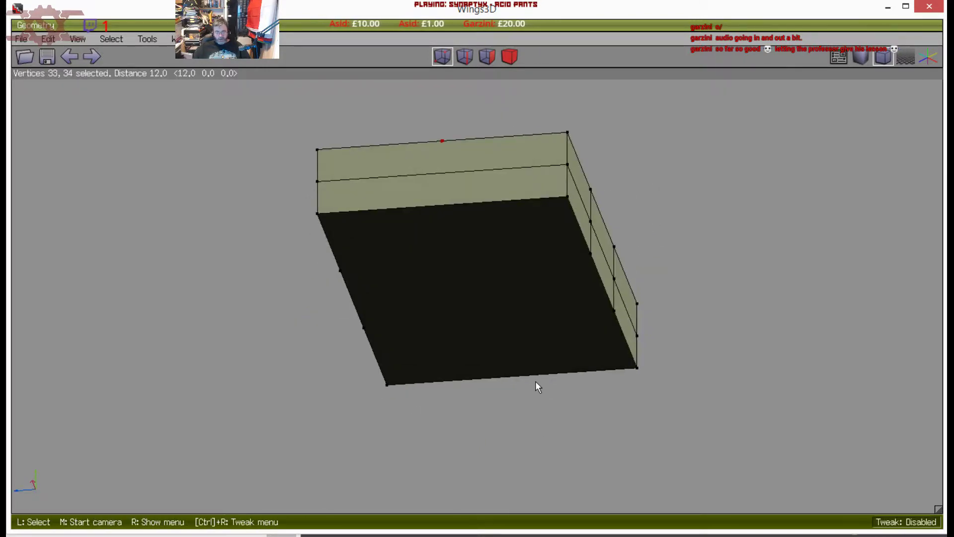
Cut the middle and lower horizontal edges of both short ends in half and connect the new midpoints
{"action": "middle_click", "coordinate": [443, 215]}
{"action": "left_click", "coordinate": [451, 222]}
{"action": "left_click", "coordinate": [453, 224]}
{"action": "left_click", "coordinate": [456, 241]}
{"action": "middle_click", "coordinate": [464, 288]}
{"action": "left_click", "coordinate": [464, 288]}
{"action": "left_click", "coordinate": [459, 243]}
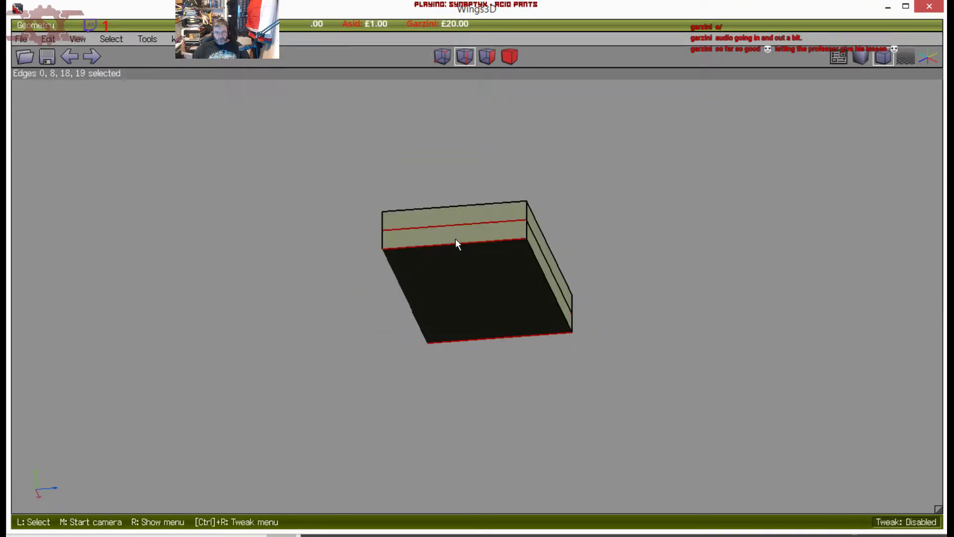
{"action": "key", "text": "2"}
{"action": "middle_click", "coordinate": [479, 387]}
{"action": "left_click", "coordinate": [476, 388]}
{"action": "key", "text": "c"}
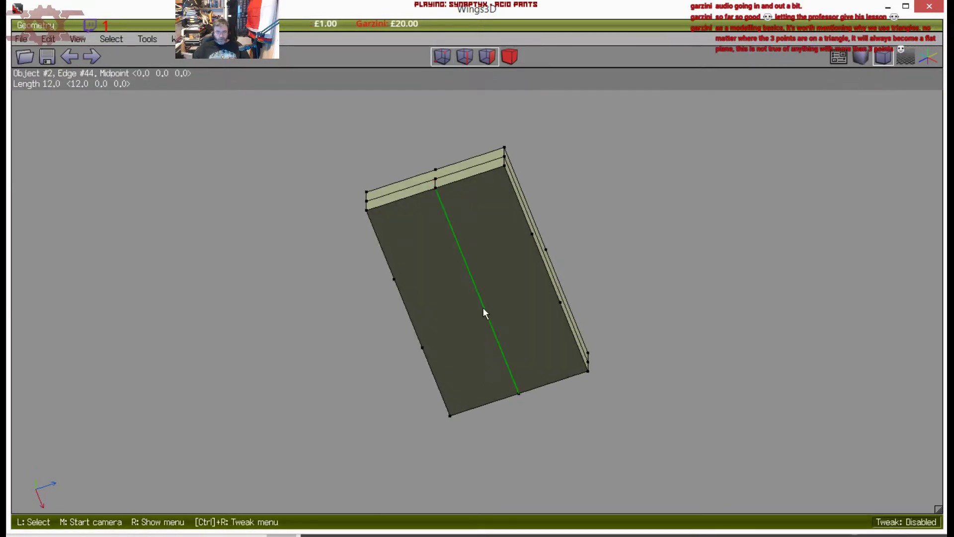
Delete the lengthwise edge running across the slab's underside
{"action": "left_click", "coordinate": [499, 332]}
{"action": "key", "text": "Delete"}
{"action": "middle_click", "coordinate": [500, 333]}
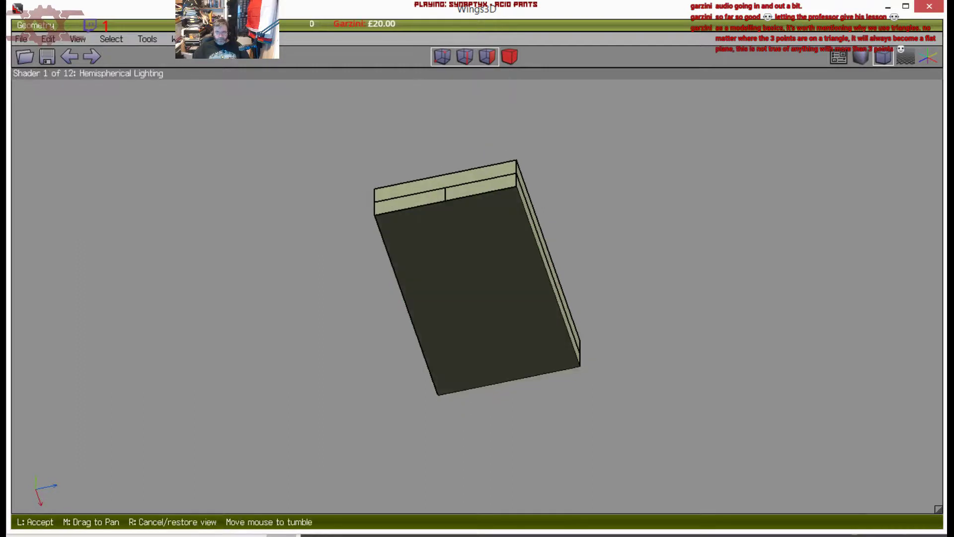
{"action": "left_click", "coordinate": [500, 368]}
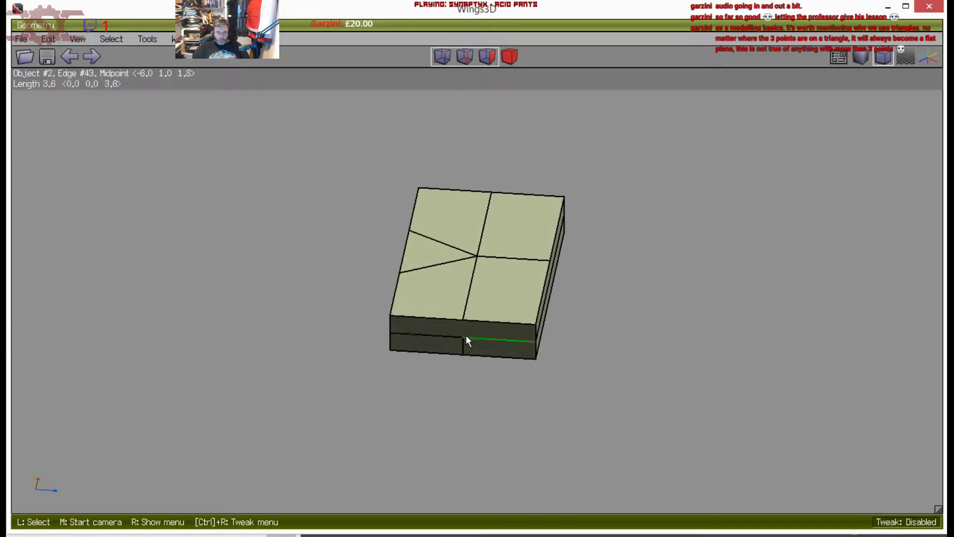
Connect the top-edge midpoint to the middle-edge midpoint on one short end, completing its vertical centre line
{"action": "key", "text": "v"}
{"action": "left_click", "coordinate": [463, 337]}
{"action": "left_click", "coordinate": [463, 321]}
{"action": "middle_click", "coordinate": [477, 376]}
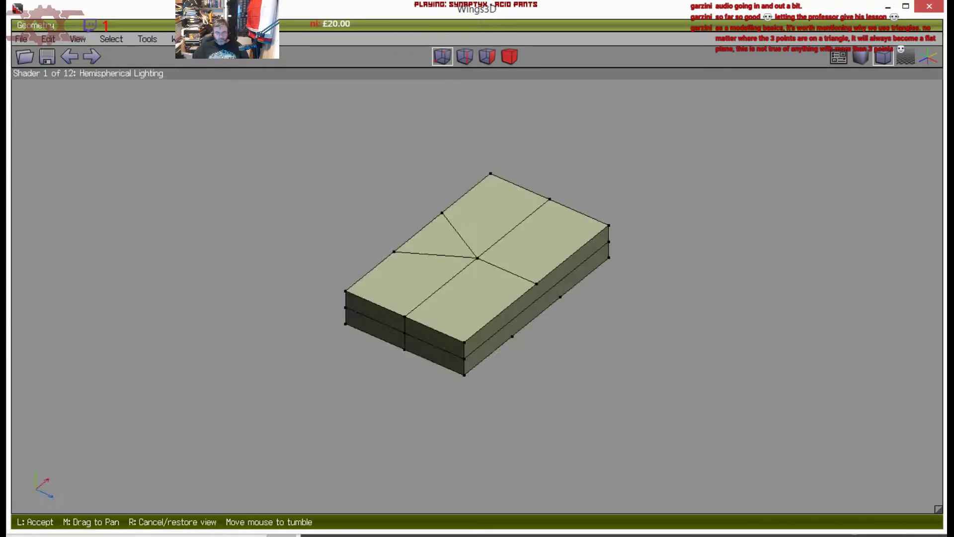
{"action": "left_click", "coordinate": [476, 388]}
{"action": "left_click", "coordinate": [499, 365]}
{"action": "middle_click", "coordinate": [487, 347]}
{"action": "left_click", "coordinate": [487, 347]}
Move the six midpoint vertices of both short ends along Z by about 2.7, towards the long side with the single top midpoint
{"action": "left_click", "coordinate": [547, 294]}
{"action": "left_click", "coordinate": [547, 314]}
{"action": "left_click", "coordinate": [548, 318]}
{"action": "left_click", "coordinate": [547, 323]}
{"action": "left_click", "coordinate": [547, 313]}
{"action": "right_click", "coordinate": [552, 364]}
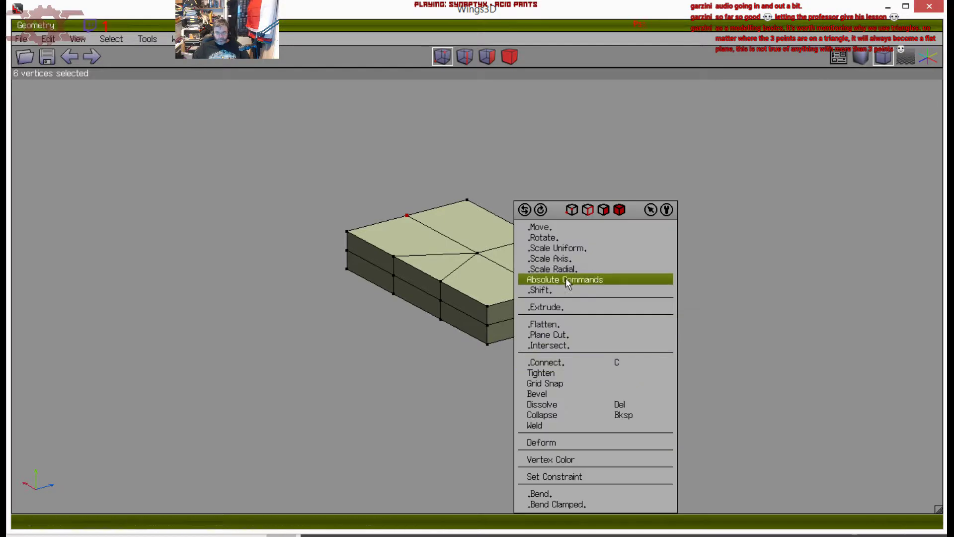
{"action": "left_click", "coordinate": [556, 228]}
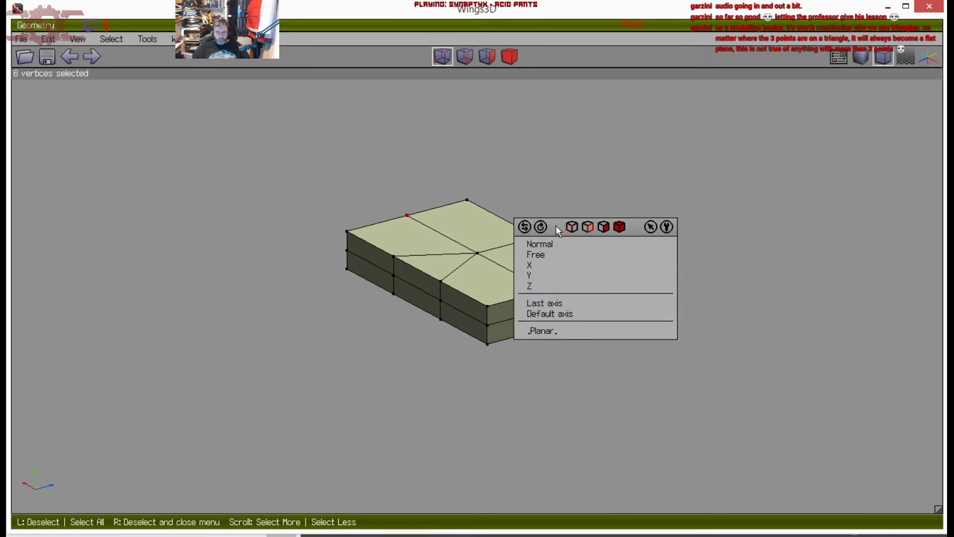
{"action": "left_click", "coordinate": [550, 284]}
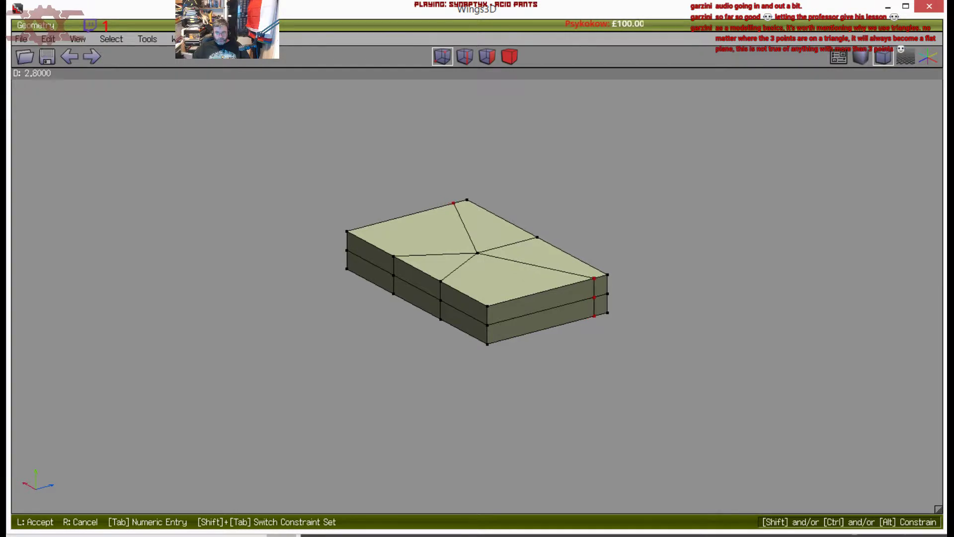
{"action": "left_click", "coordinate": [549, 284]}
Connect each shifted end vertex on the top face to the nearest third-point of the opposite long edge and clear the selection
{"action": "middle_click", "coordinate": [549, 284]}
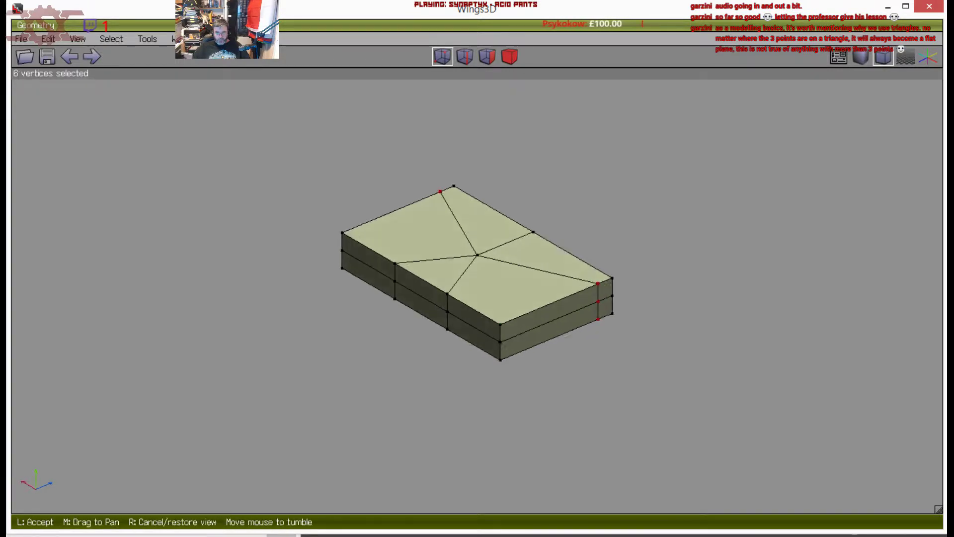
{"action": "left_click", "coordinate": [523, 312]}
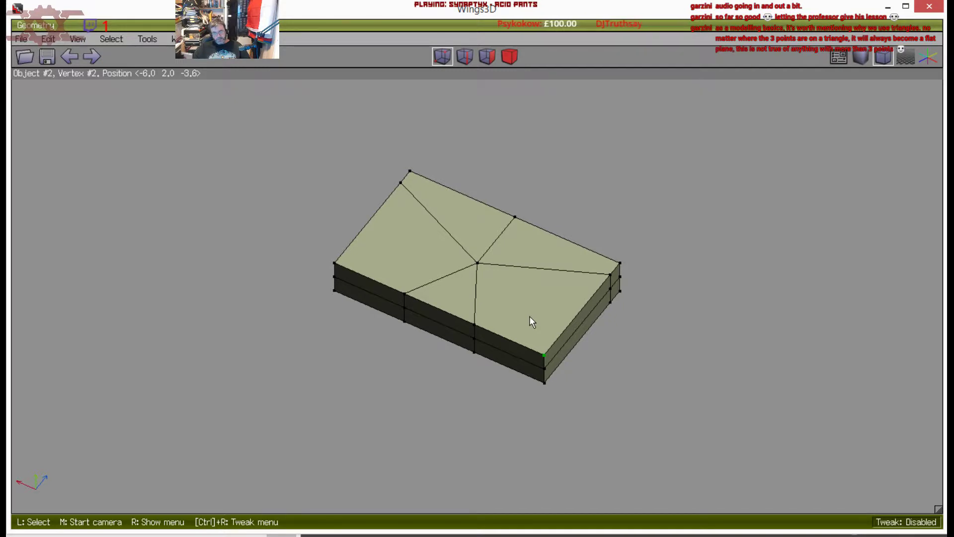
{"action": "middle_click", "coordinate": [529, 315]}
{"action": "left_click", "coordinate": [519, 327]}
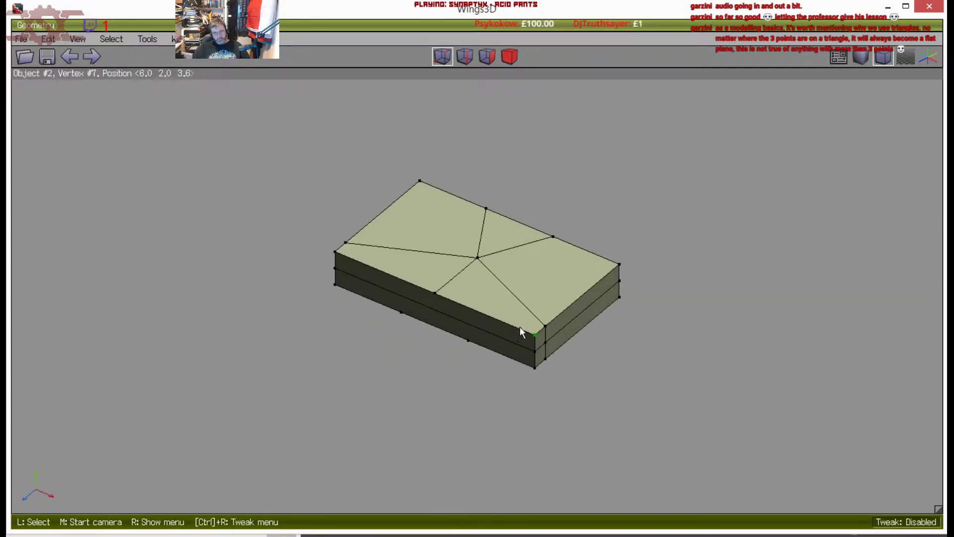
{"action": "middle_click", "coordinate": [515, 334]}
{"action": "left_click", "coordinate": [513, 336]}
{"action": "left_click", "coordinate": [534, 311]}
{"action": "left_click", "coordinate": [373, 336]}
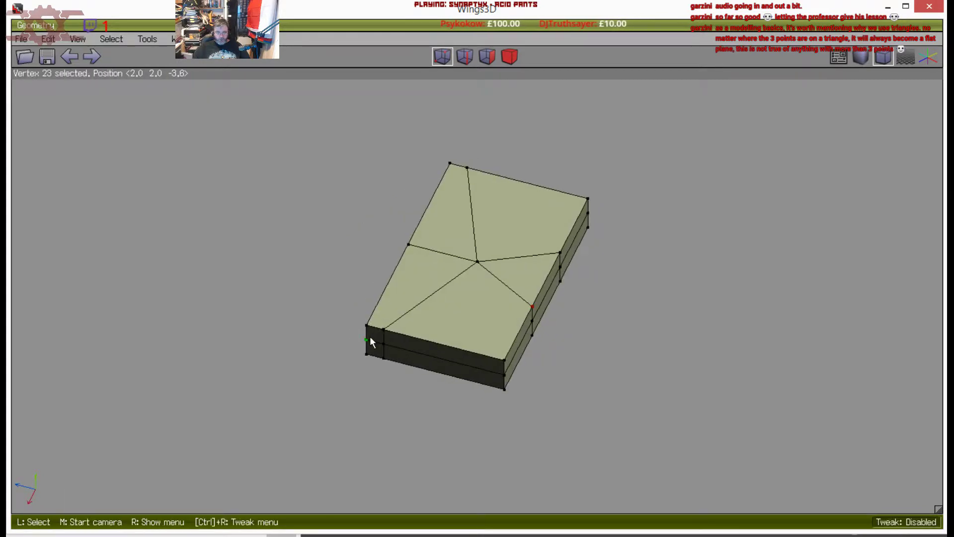
{"action": "left_click", "coordinate": [560, 254]}
{"action": "left_click", "coordinate": [467, 168]}
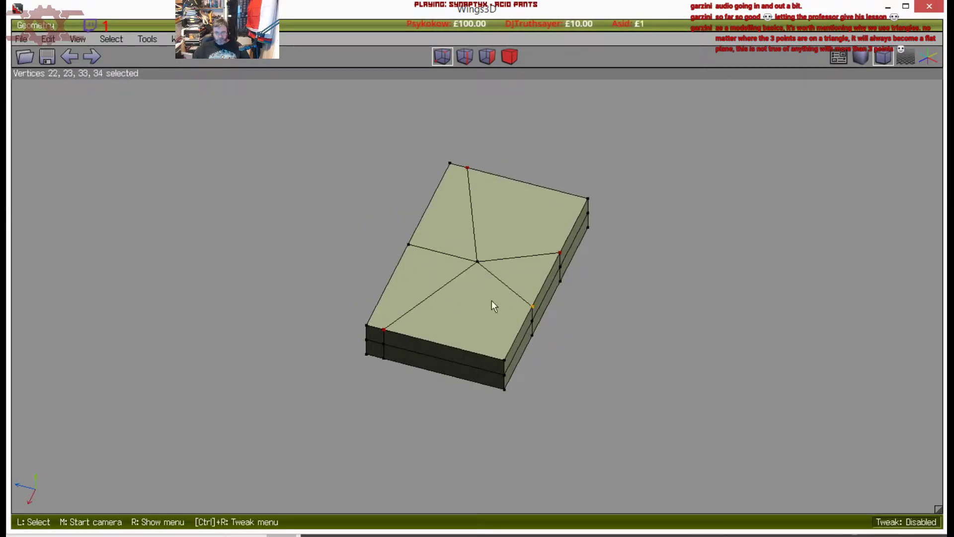
{"action": "key", "text": "c"}
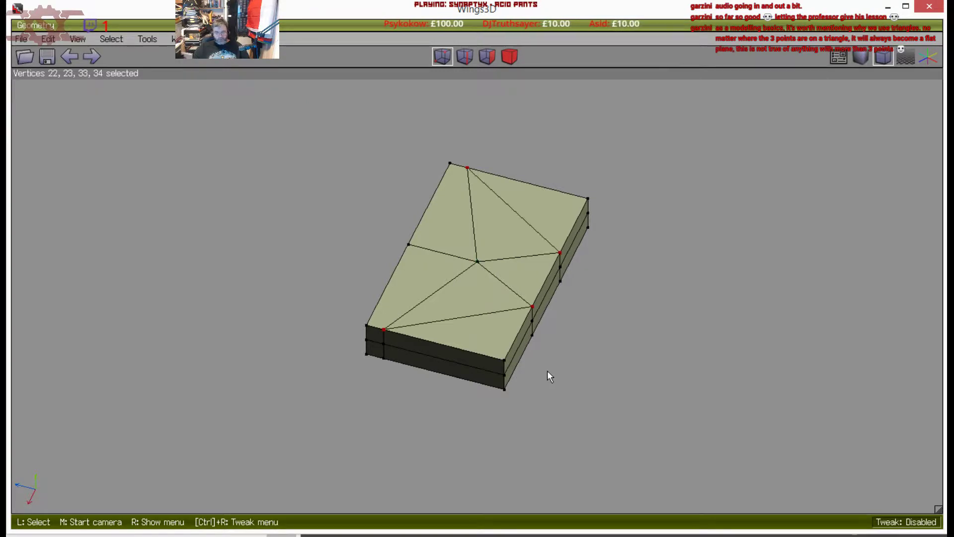
{"action": "key", "text": "space"}
Connect the shifted end vertices on the underside diagonally to the nearest third-points of the far long edge
{"action": "middle_click", "coordinate": [550, 368]}
{"action": "left_click", "coordinate": [550, 368]}
{"action": "middle_click", "coordinate": [506, 351]}
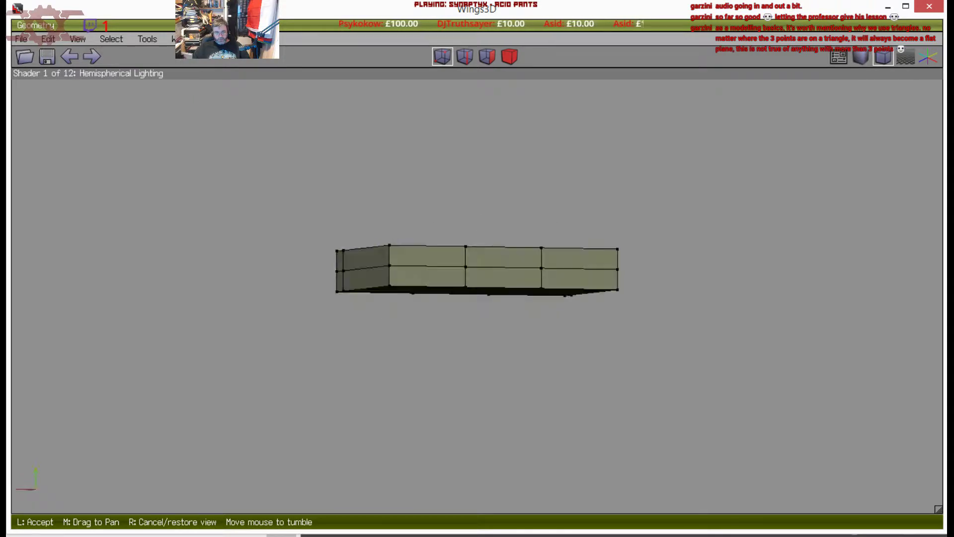
{"action": "left_click", "coordinate": [368, 278]}
{"action": "left_click", "coordinate": [427, 244]}
{"action": "key", "text": "c"}
{"action": "key", "text": "space"}
{"action": "left_click", "coordinate": [527, 244]}
{"action": "left_click", "coordinate": [556, 339]}
{"action": "key", "text": "c"}
{"action": "middle_click", "coordinate": [555, 339]}
{"action": "left_click", "coordinate": [556, 339]}
{"action": "key", "text": "space"}
Connect the opposing third-points of the underside's long edges with two edges across its width
{"action": "left_click", "coordinate": [531, 342]}
{"action": "left_click", "coordinate": [521, 270]}
{"action": "key", "text": "c"}
{"action": "key", "text": "space"}
{"action": "left_click", "coordinate": [467, 334]}
{"action": "left_click", "coordinate": [443, 260]}
{"action": "key", "text": "c"}
{"action": "key", "text": "space"}
{"action": "middle_click", "coordinate": [440, 257]}
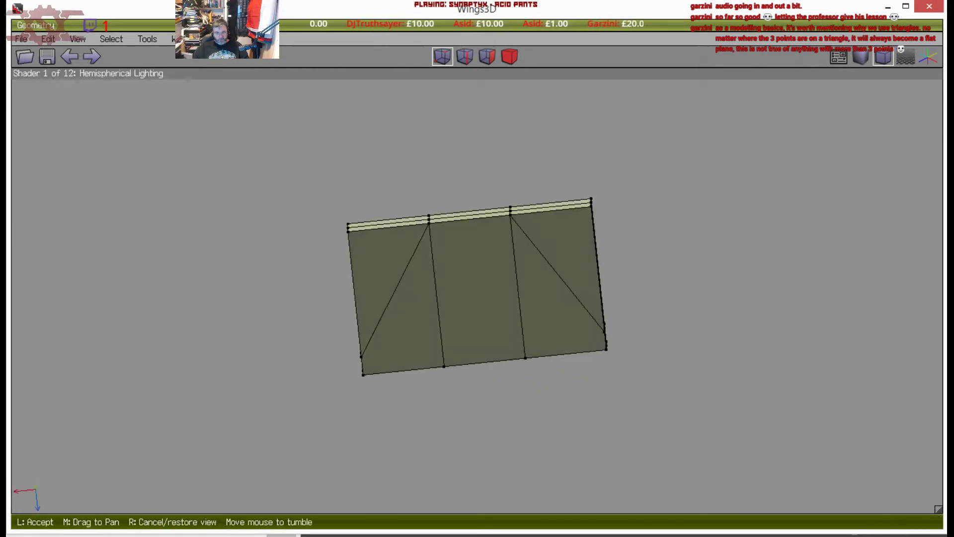
{"action": "left_click", "coordinate": [446, 272]}
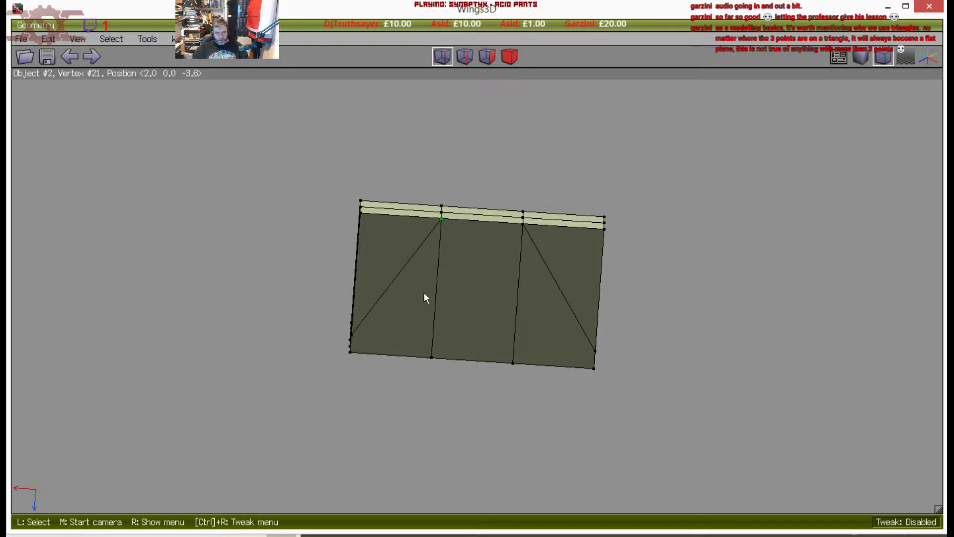
Connect the shifted end vertices on the underside to the third-points of the nearer long edge
{"action": "left_click", "coordinate": [369, 331]}
{"action": "left_click", "coordinate": [410, 353]}
{"action": "key", "text": "c"}
{"action": "key", "text": "space"}
{"action": "left_click", "coordinate": [526, 363]}
{"action": "left_click", "coordinate": [567, 360]}
{"action": "key", "text": "c"}
{"action": "key", "text": "space"}
{"action": "middle_click", "coordinate": [567, 356]}
{"action": "left_click", "coordinate": [538, 326]}
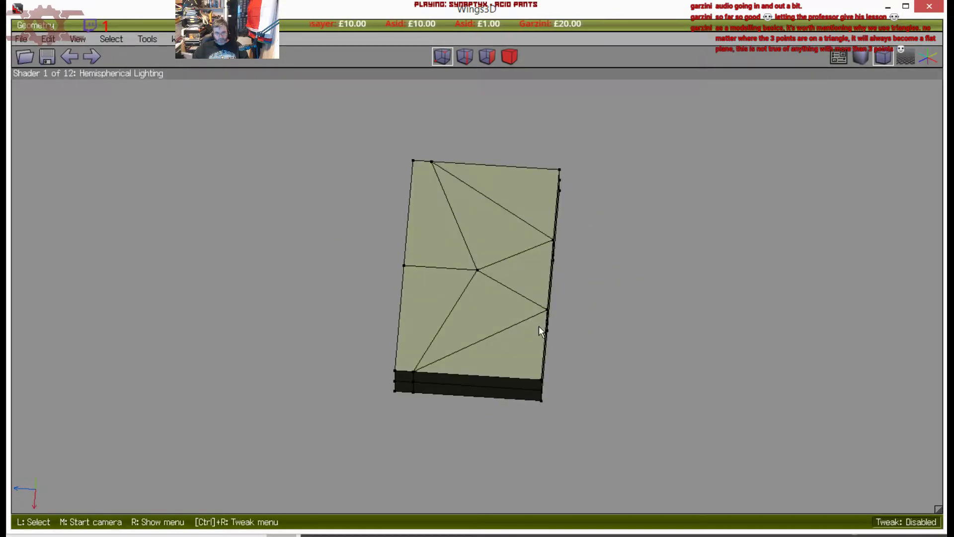
Examine the slab's new edge layout on the top face and sides from several angles
{"action": "middle_click", "coordinate": [449, 406]}
{"action": "left_click", "coordinate": [449, 407]}
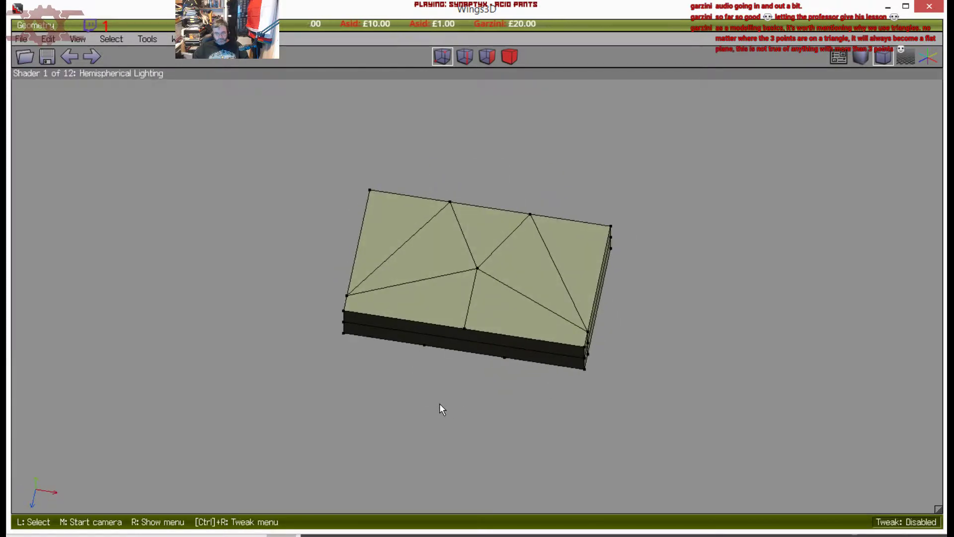
{"action": "middle_click", "coordinate": [434, 402]}
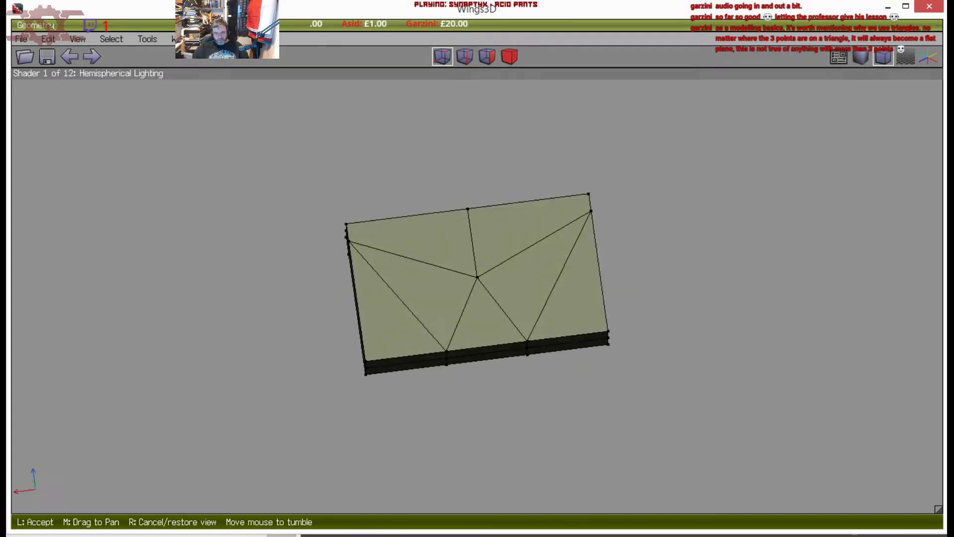
{"action": "left_click", "coordinate": [438, 399]}
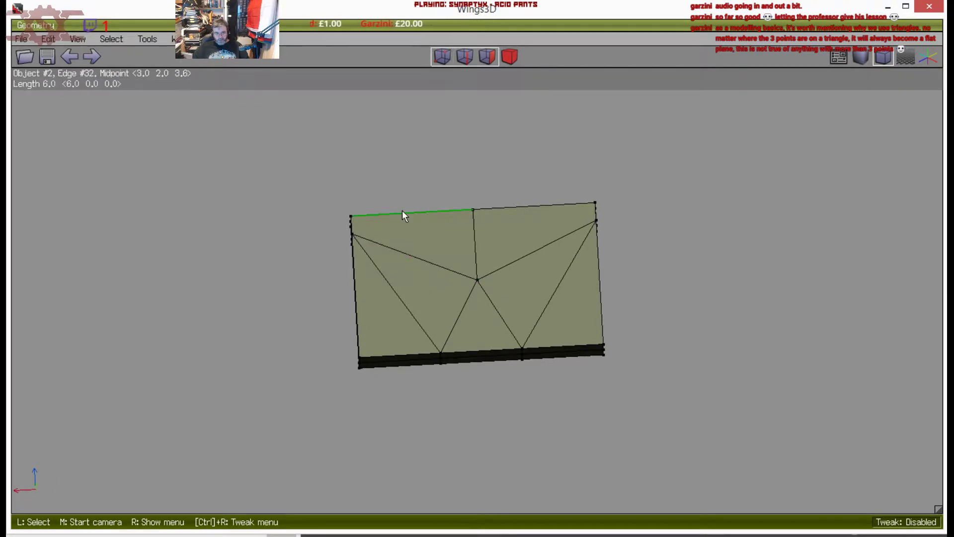
{"action": "middle_click", "coordinate": [410, 236]}
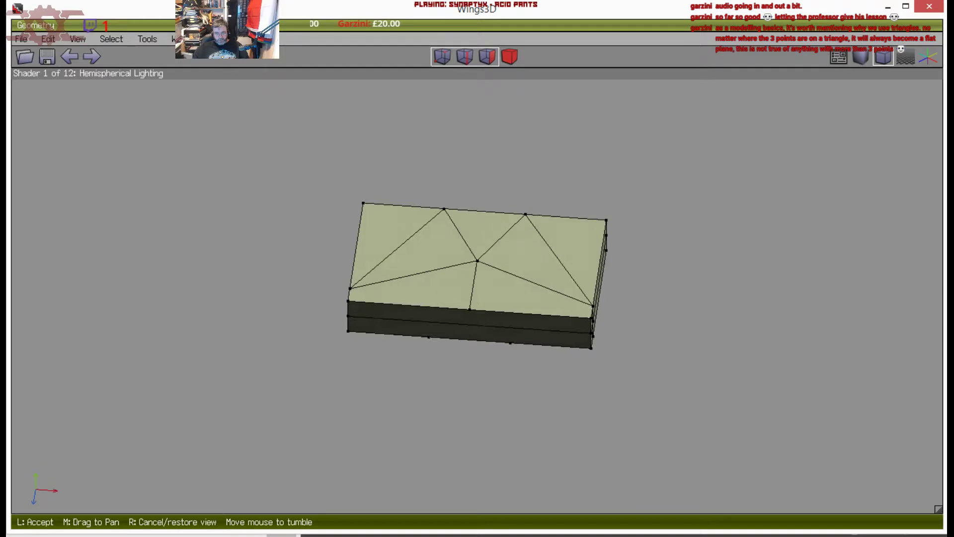
{"action": "left_click", "coordinate": [420, 247]}
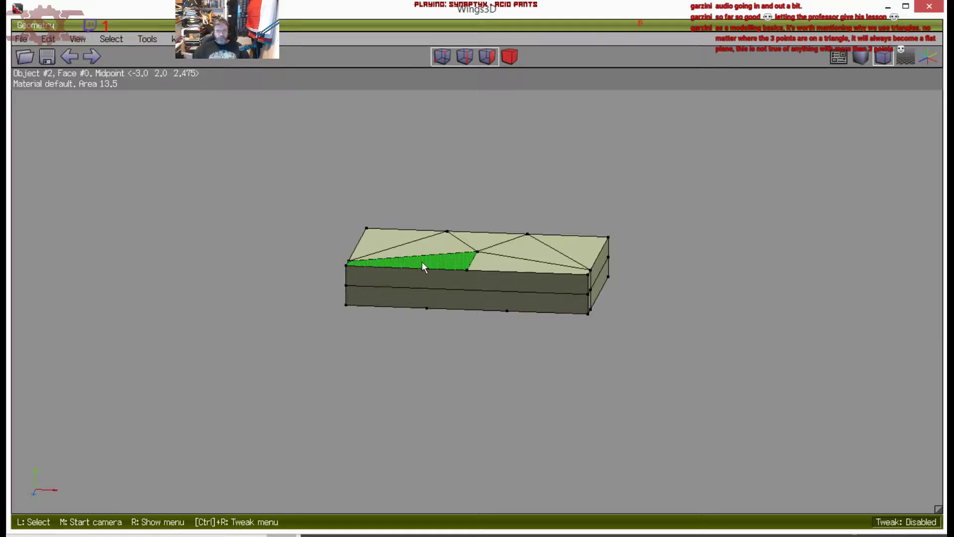
{"action": "middle_click", "coordinate": [491, 357]}
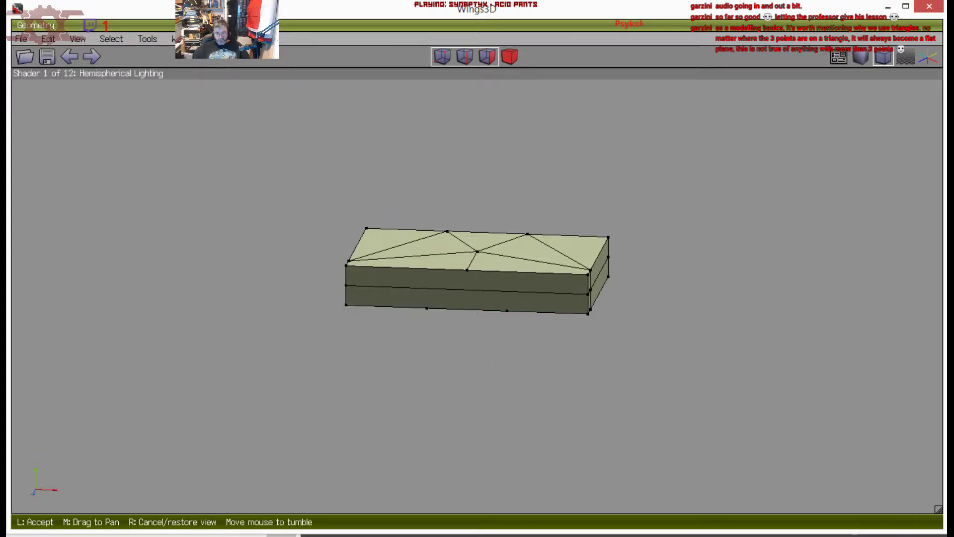
{"action": "left_click", "coordinate": [496, 353]}
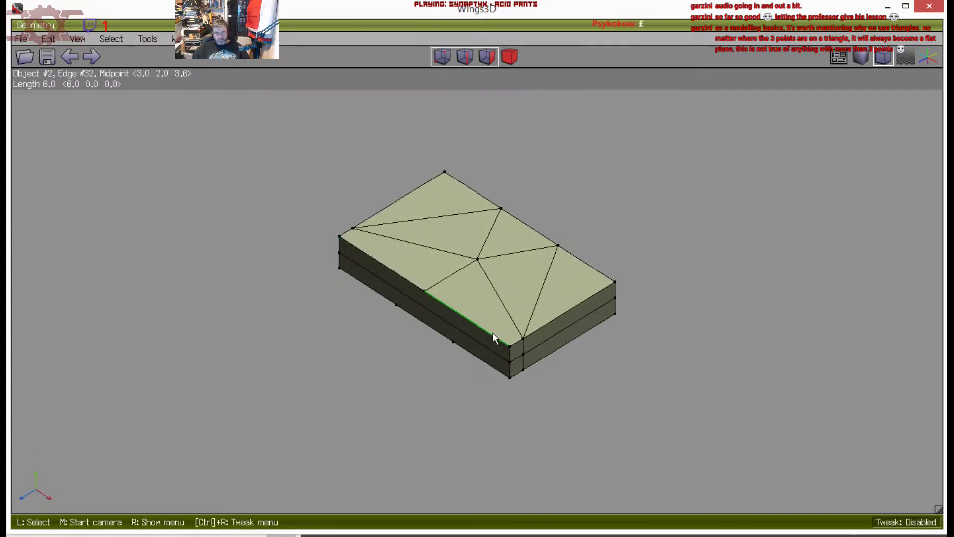
Dissolve the six corner vertices of the long side farthest from the shifted end vertices, tapering the slab
{"action": "middle_click", "coordinate": [473, 311]}
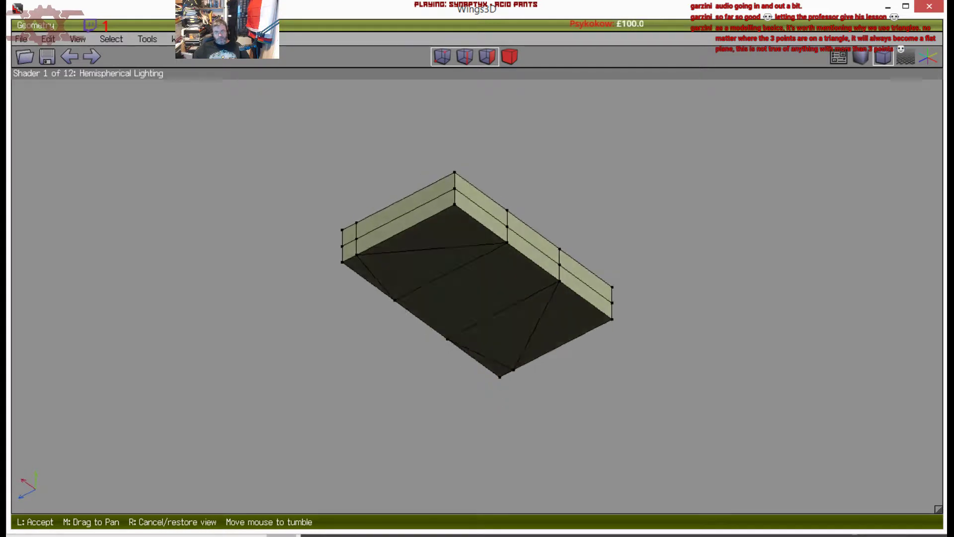
{"action": "left_click", "coordinate": [477, 259]}
{"action": "left_click", "coordinate": [457, 234]}
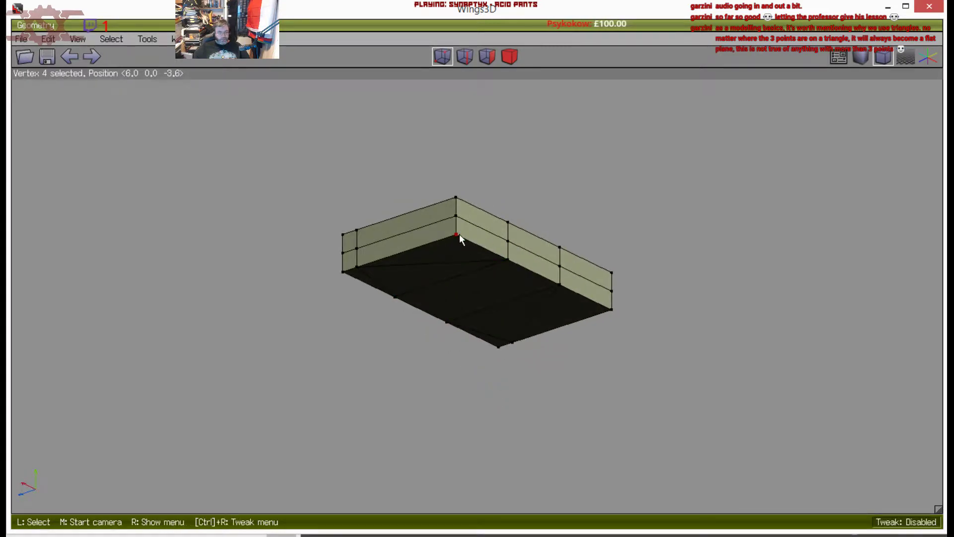
{"action": "left_click", "coordinate": [456, 216]}
{"action": "left_click", "coordinate": [456, 198]}
{"action": "left_click_drag", "start_coordinate": [607, 309], "coordinate": [606, 298]}
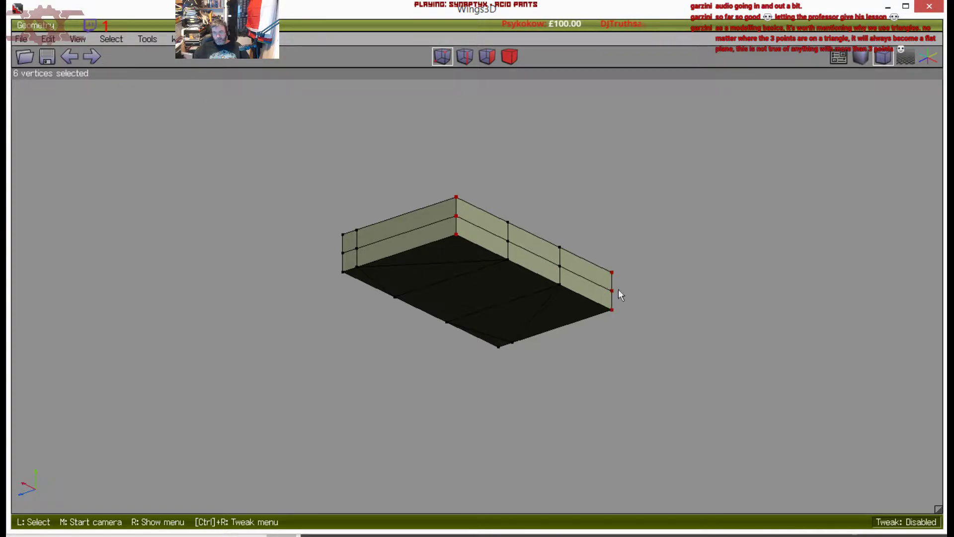
{"action": "key", "text": "Delete"}
Connect the mid-height vertices across the two slanted side faces to continue the horizontal loop around the part
{"action": "middle_click", "coordinate": [688, 317]}
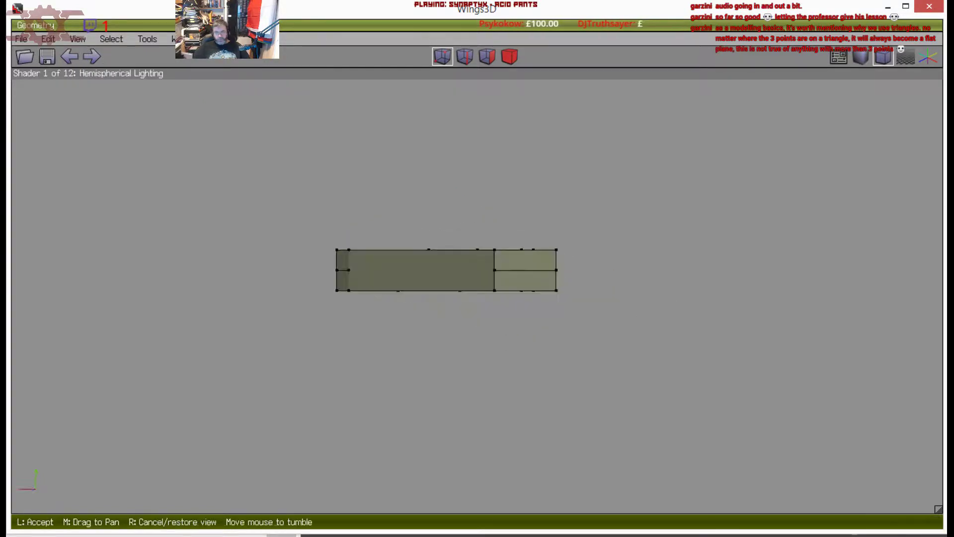
{"action": "left_click", "coordinate": [664, 327]}
{"action": "left_click", "coordinate": [380, 314]}
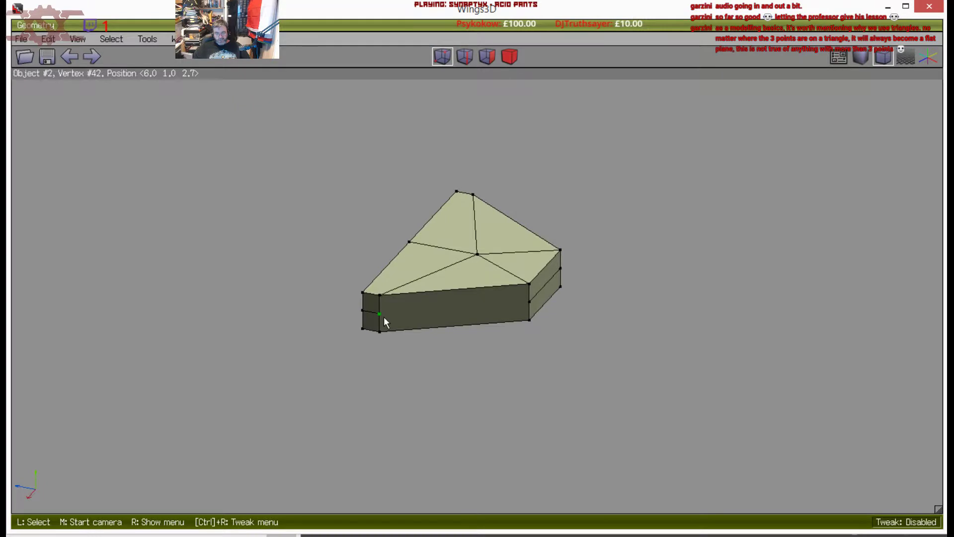
{"action": "middle_click", "coordinate": [513, 306]}
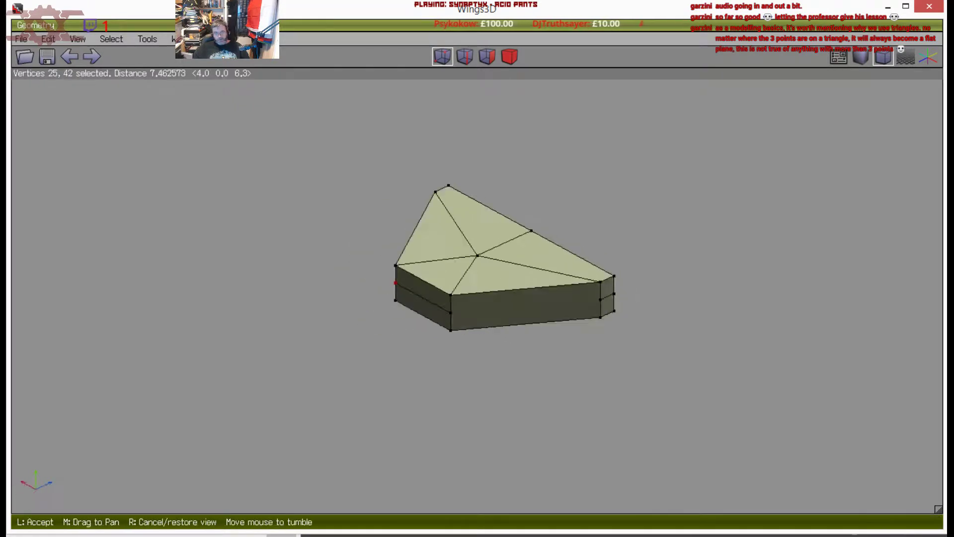
{"action": "left_click", "coordinate": [468, 326]}
{"action": "left_click", "coordinate": [462, 308]}
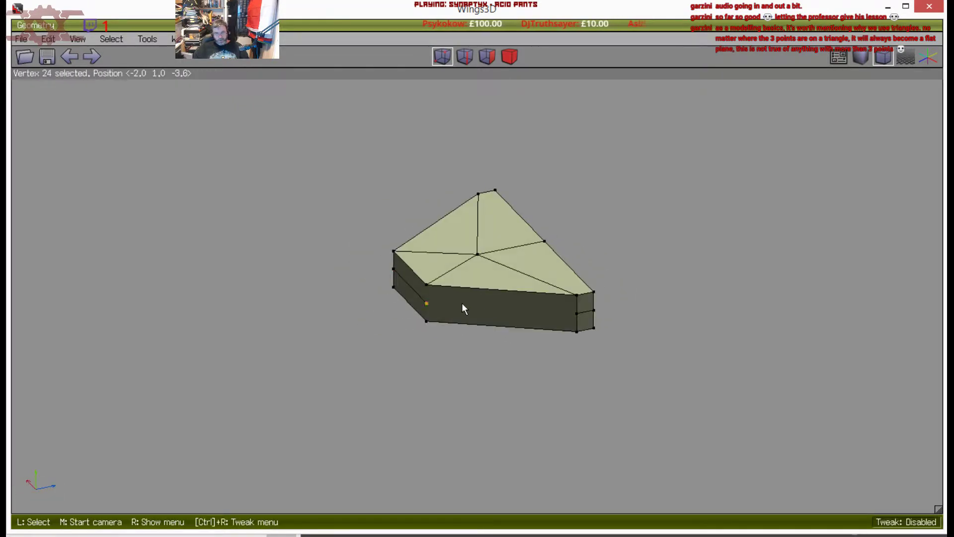
{"action": "middle_click", "coordinate": [514, 339]}
{"action": "left_click", "coordinate": [491, 311]}
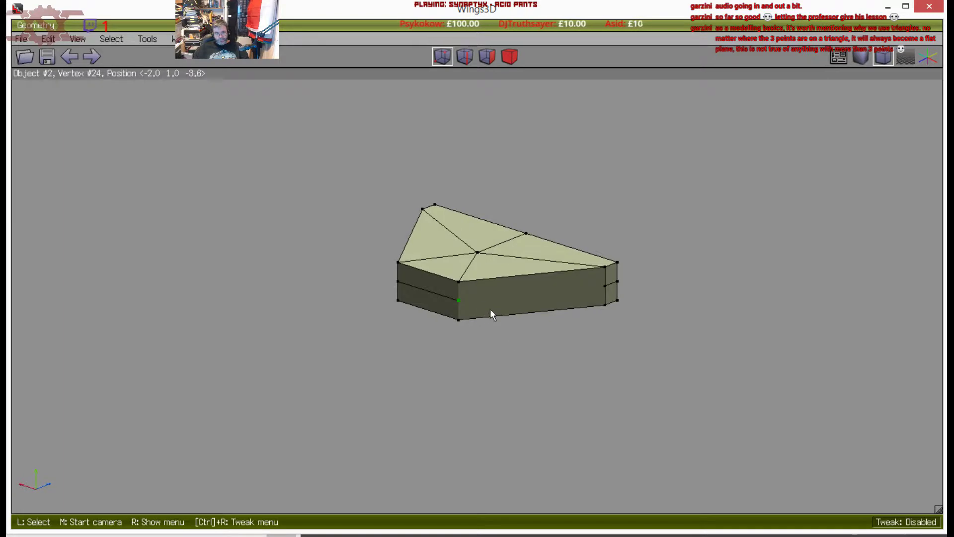
Examine the tapered slab's outline and its horizontal loop from all around
{"action": "middle_click", "coordinate": [551, 318]}
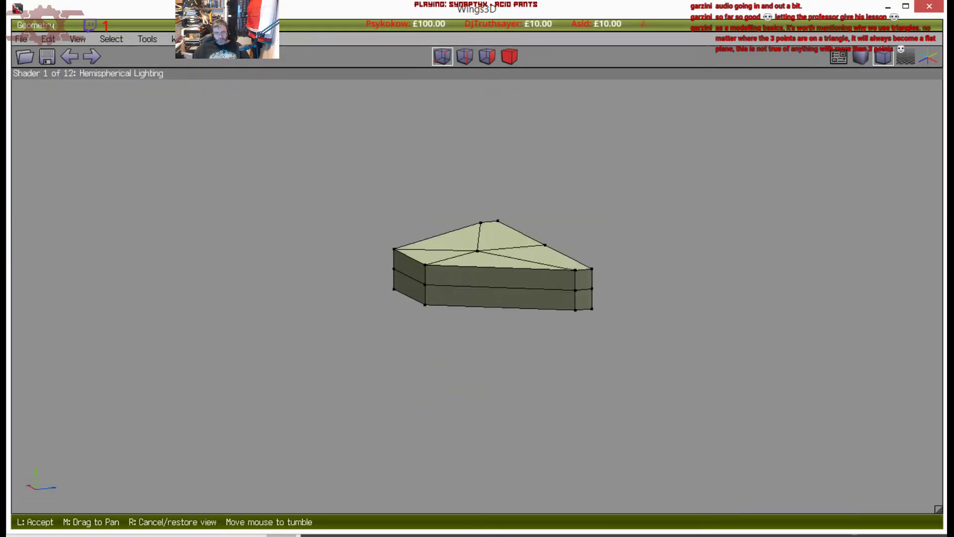
{"action": "left_click", "coordinate": [615, 330]}
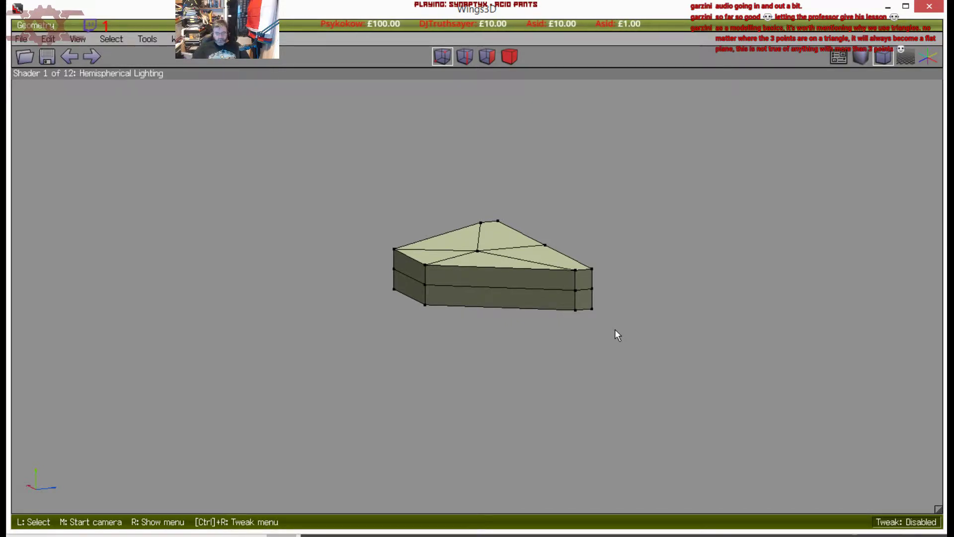
{"action": "middle_click", "coordinate": [597, 352]}
{"action": "left_click", "coordinate": [624, 385]}
{"action": "middle_click", "coordinate": [601, 385]}
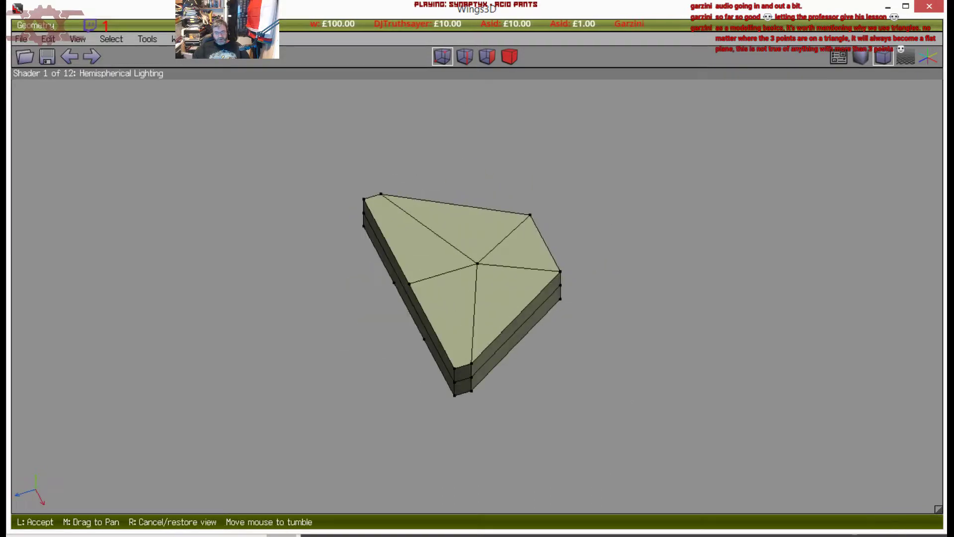
{"action": "left_click", "coordinate": [716, 384]}
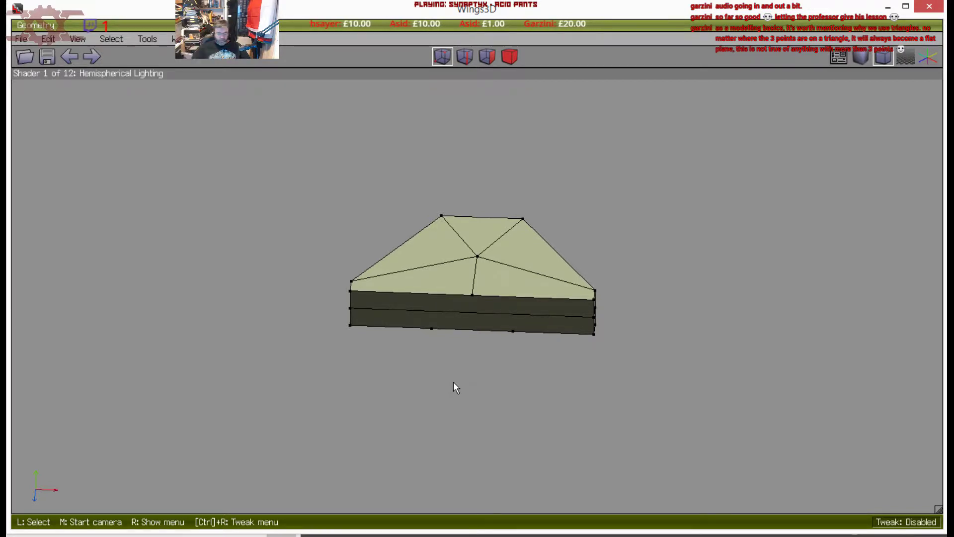
{"action": "middle_click", "coordinate": [421, 380]}
{"action": "left_click", "coordinate": [409, 379]}
Collapse the two top vertices at the ends of the short front side to lower that edge to mid-height
{"action": "middle_click", "coordinate": [471, 214]}
{"action": "left_click", "coordinate": [471, 215]}
{"action": "left_click", "coordinate": [501, 281]}
{"action": "left_click", "coordinate": [558, 261]}
{"action": "key", "text": "BackSpace"}
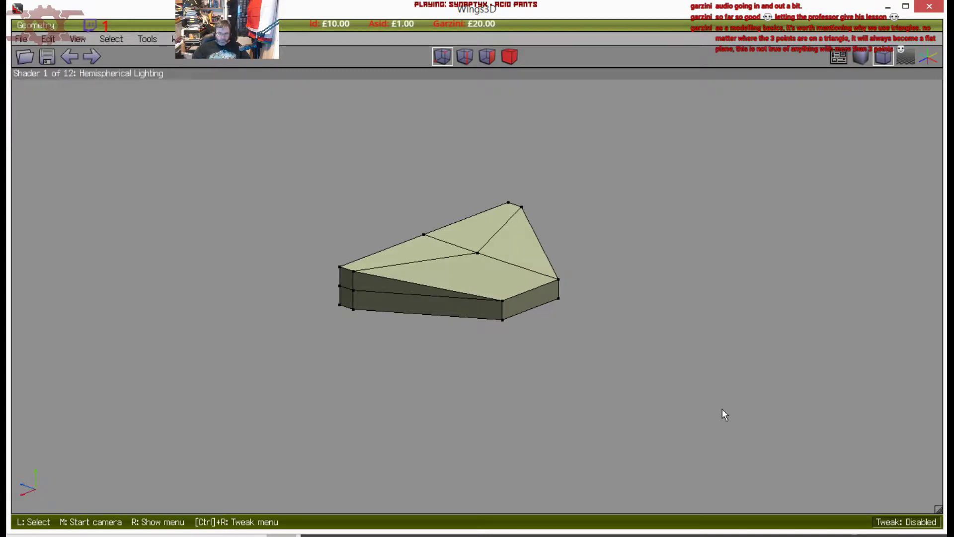
Connect the unlinked lowered front vertex to the top face's centre vertex
{"action": "left_click", "coordinate": [514, 298]}
{"action": "left_click", "coordinate": [489, 257]}
{"action": "key", "text": "c"}
Collapse the two top vertices where the slanted sides meet the narrow end faces
{"action": "middle_click", "coordinate": [548, 285]}
{"action": "left_click", "coordinate": [547, 294]}
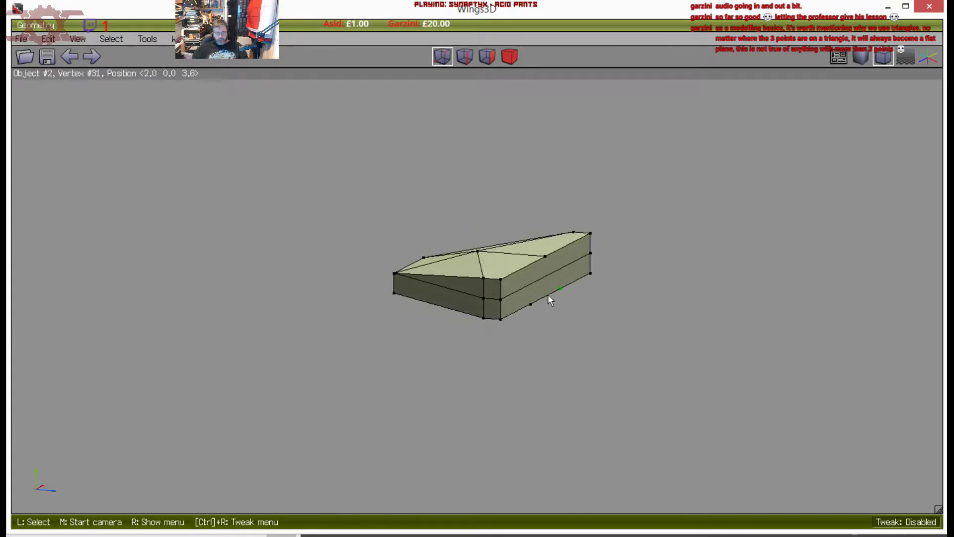
{"action": "left_click", "coordinate": [486, 284]}
{"action": "left_click", "coordinate": [573, 238]}
{"action": "key", "text": "BackSpace"}
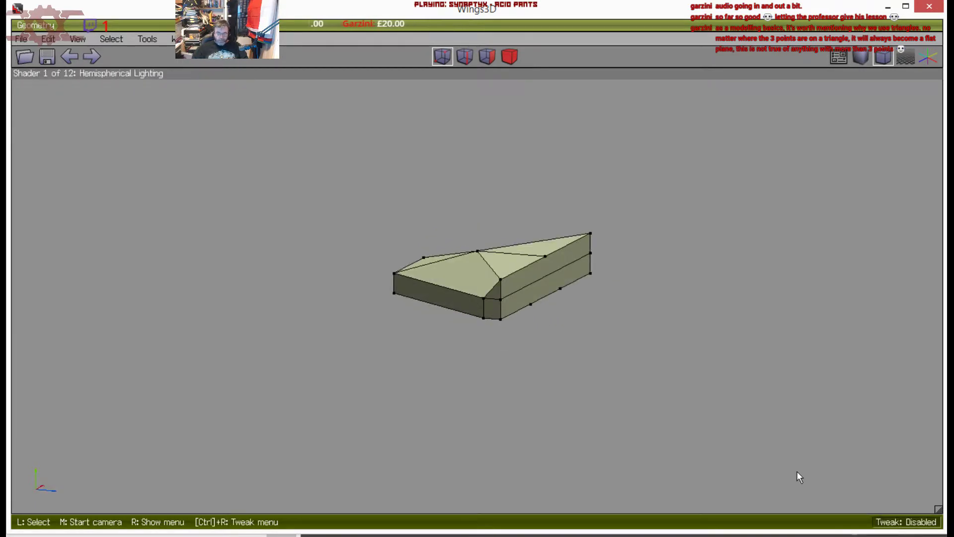
Collapse the two top vertices at the ends of the long side to lower those corners to mid-height
{"action": "middle_click", "coordinate": [797, 471]}
{"action": "left_click", "coordinate": [806, 455]}
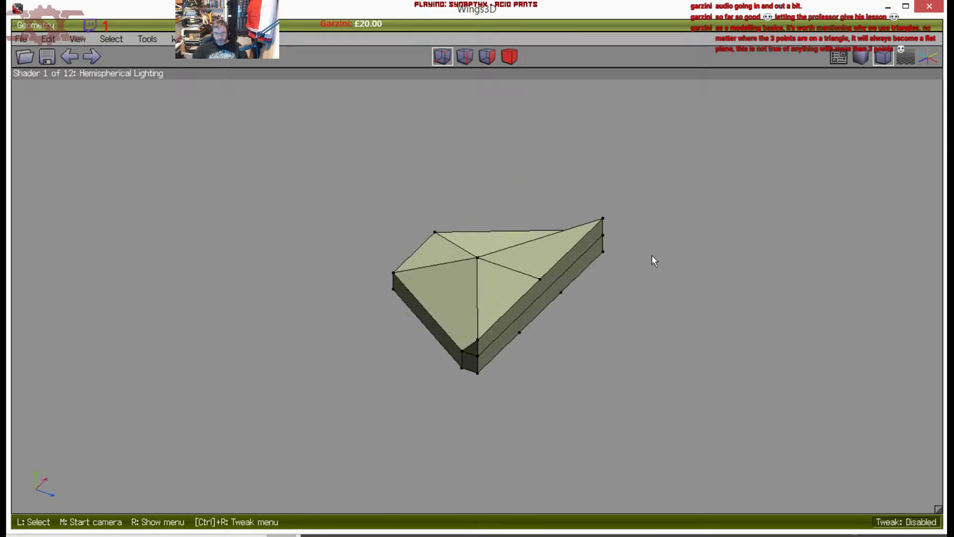
{"action": "left_click", "coordinate": [584, 226]}
{"action": "left_click", "coordinate": [487, 333]}
{"action": "key", "text": "BackSpace"}
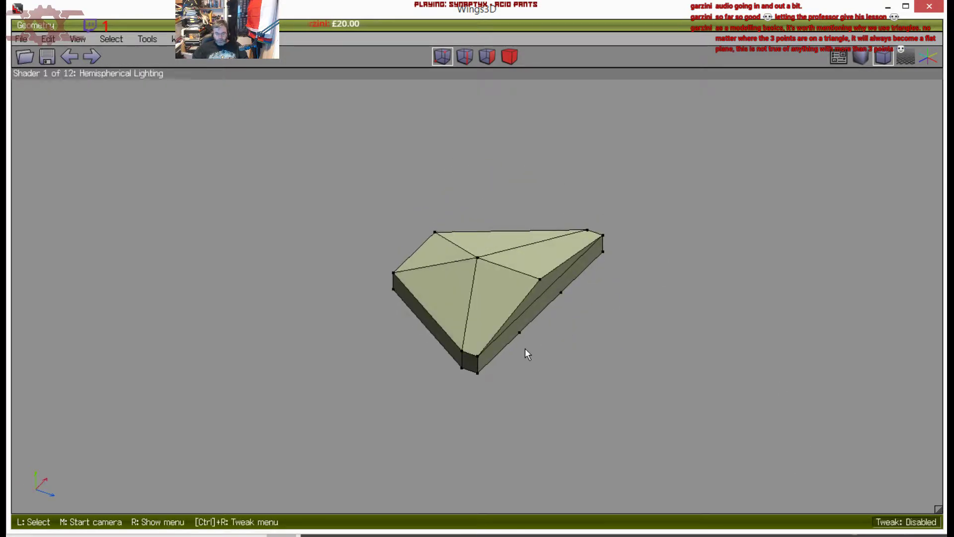
Cut the two sloping top edges of the long side into four segments each
{"action": "middle_click", "coordinate": [525, 347]}
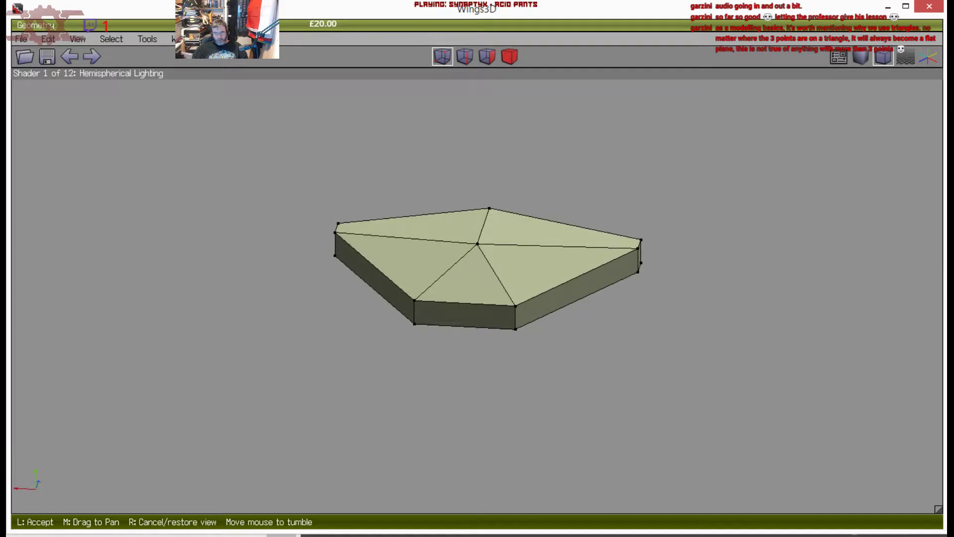
{"action": "left_click", "coordinate": [545, 377]}
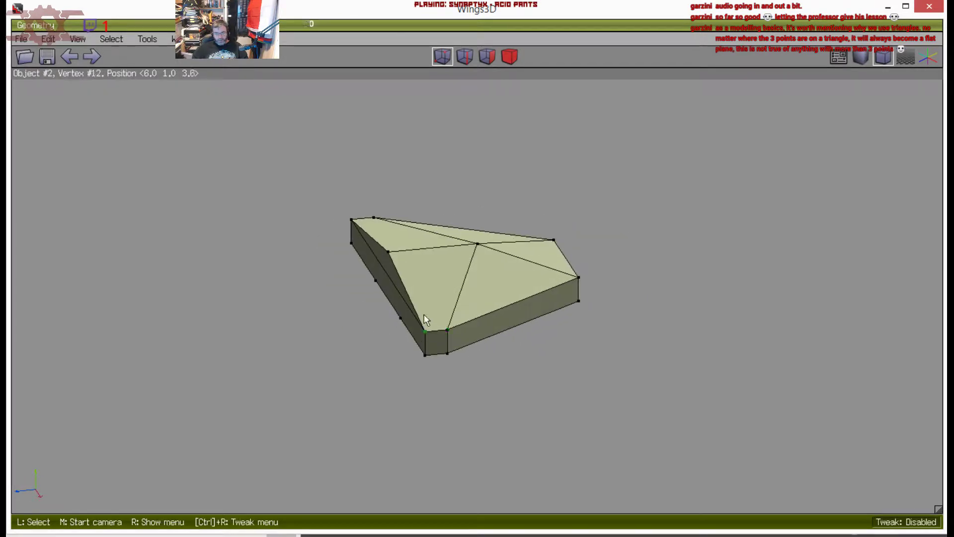
{"action": "middle_click", "coordinate": [442, 303]}
{"action": "left_click", "coordinate": [490, 302]}
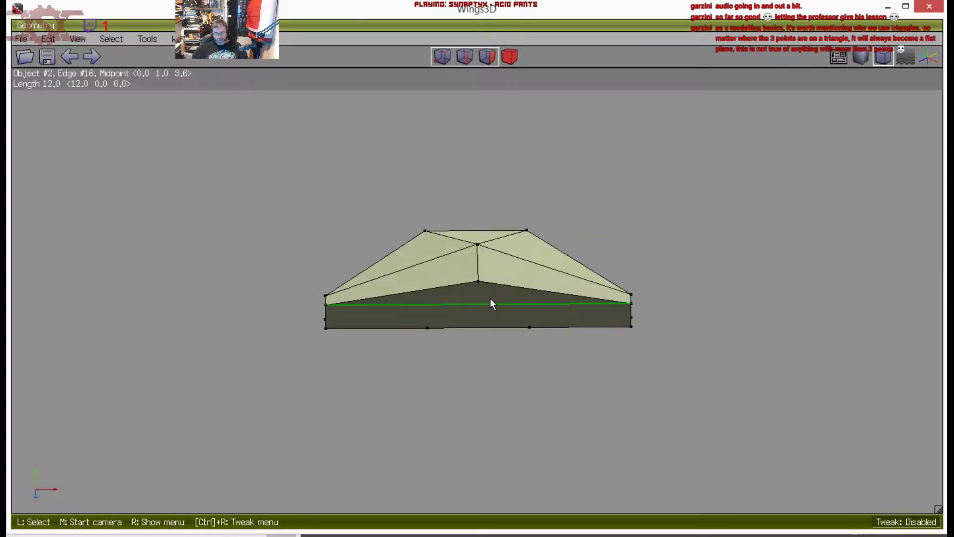
{"action": "left_click", "coordinate": [543, 291]}
{"action": "left_click", "coordinate": [451, 288]}
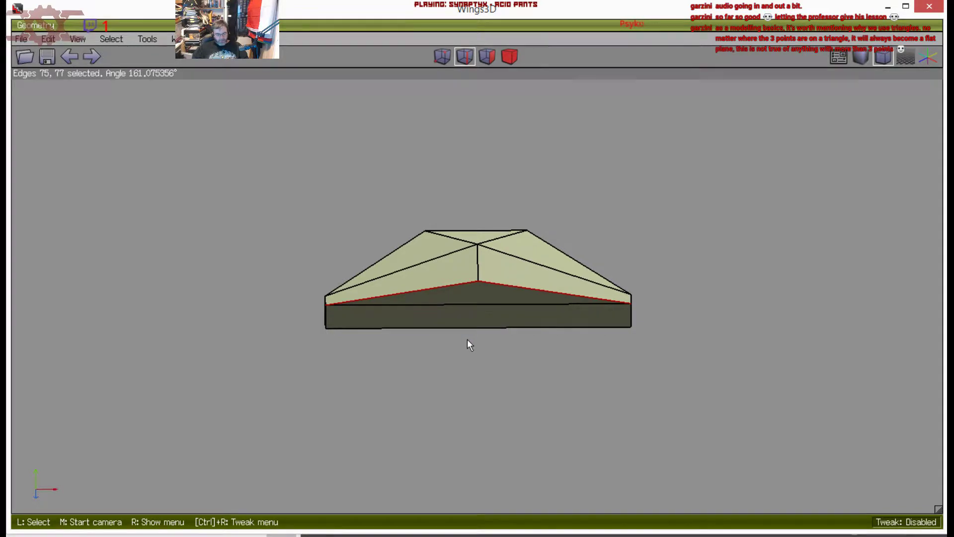
{"action": "key", "text": "6"}
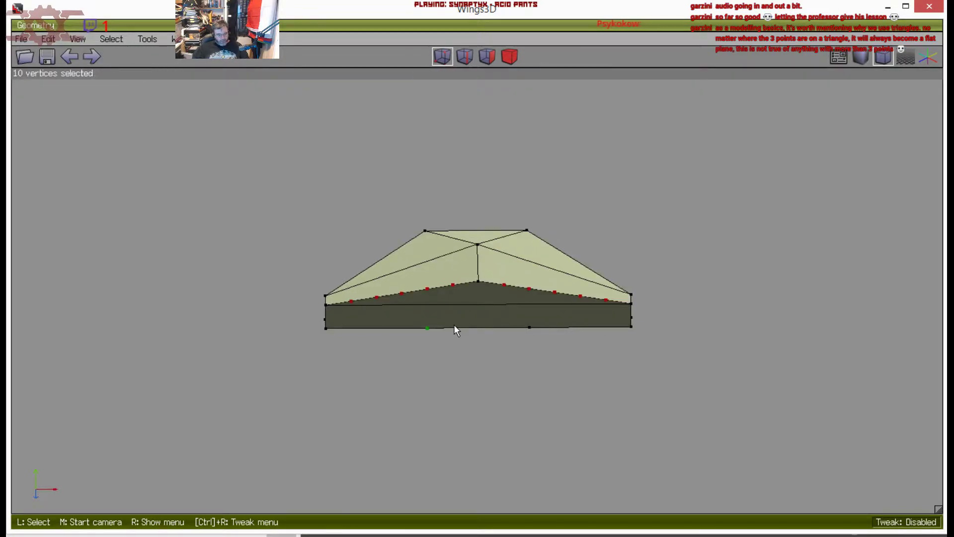
{"action": "key", "text": "ctrl+z"}
{"action": "key", "text": "4"}
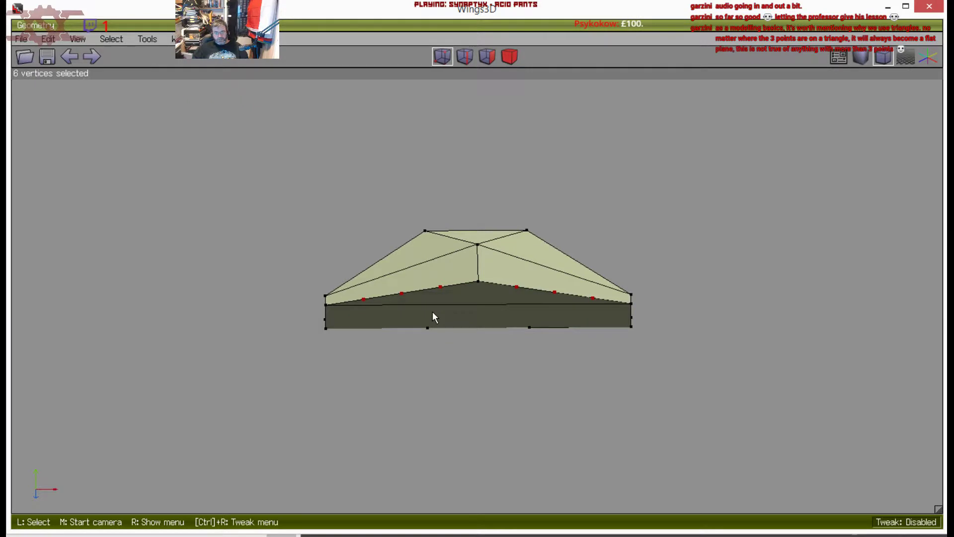
Delete the four new vertices nearest the middle, keeping only the outermost one on each sloping edge
{"action": "left_click", "coordinate": [402, 294]}
{"action": "left_click", "coordinate": [593, 299]}
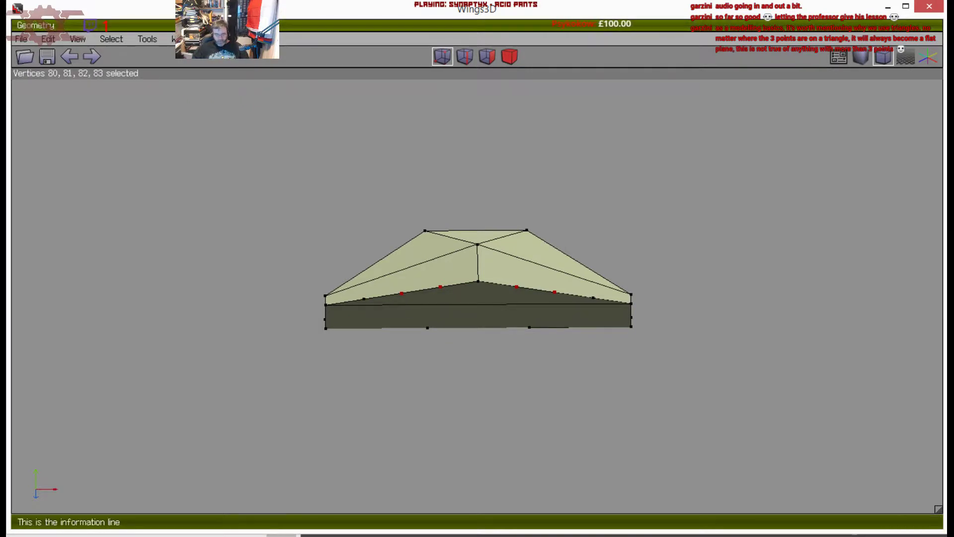
{"action": "key", "text": "Delete"}
Connect the remaining vertex on each sloping edge to the adjacent end vertex where the slanted side meets the narrow end face
{"action": "left_click", "coordinate": [365, 297]}
{"action": "left_click", "coordinate": [341, 296]}
{"action": "left_click", "coordinate": [593, 298]}
{"action": "left_click", "coordinate": [630, 294]}
{"action": "key", "text": "c"}
Delete the horizontal mid-height edge running across the long side face
{"action": "key", "text": "space"}
{"action": "left_click", "coordinate": [474, 298]}
{"action": "key", "text": "Delete"}
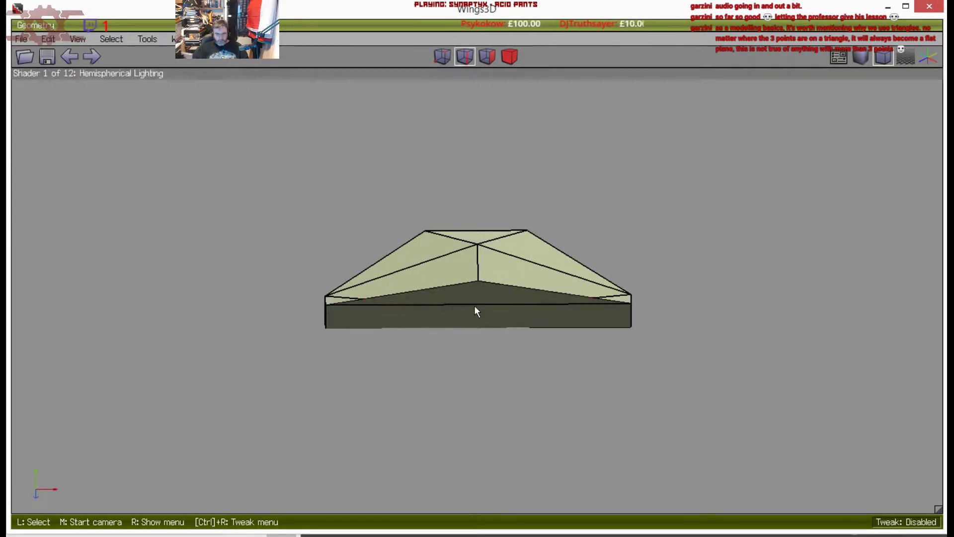
{"action": "middle_click", "coordinate": [474, 307]}
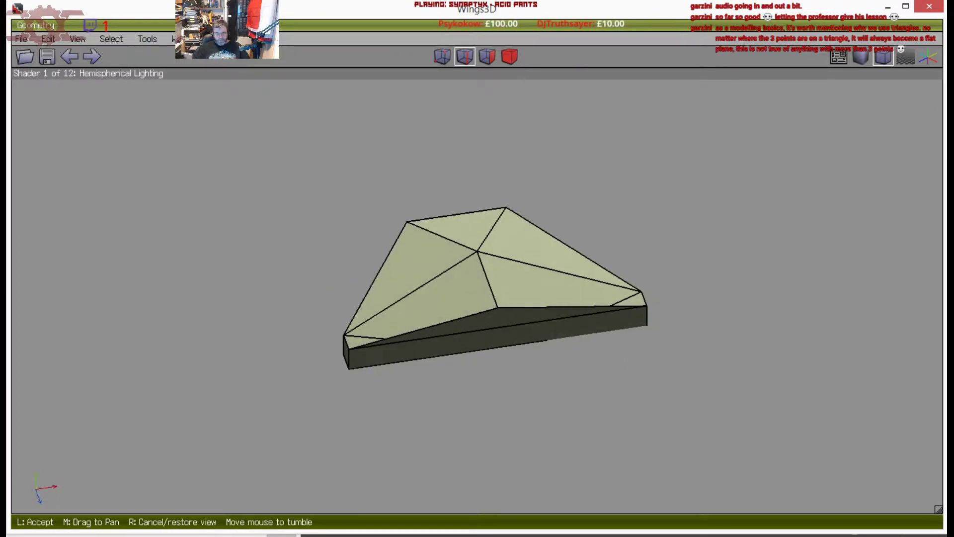
{"action": "left_click", "coordinate": [473, 299]}
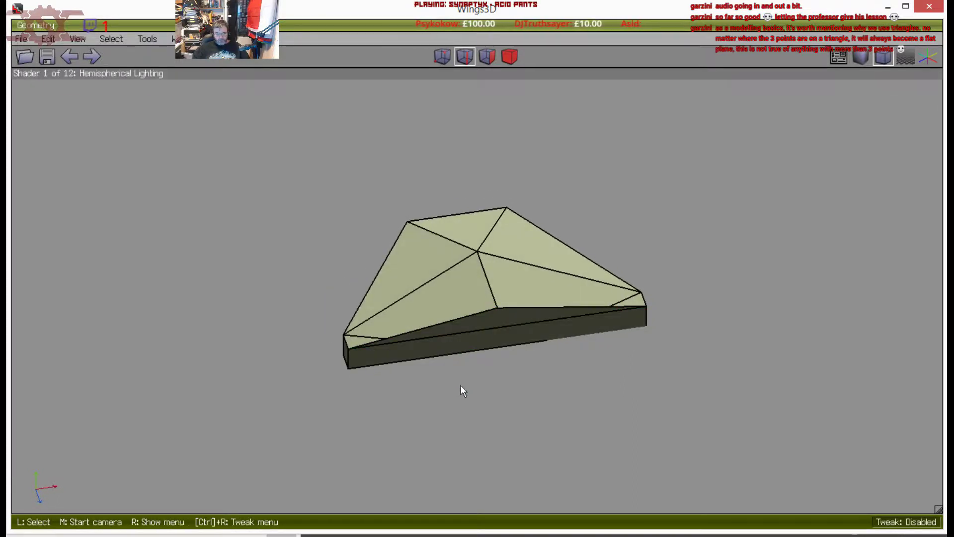
{"action": "middle_click", "coordinate": [502, 341]}
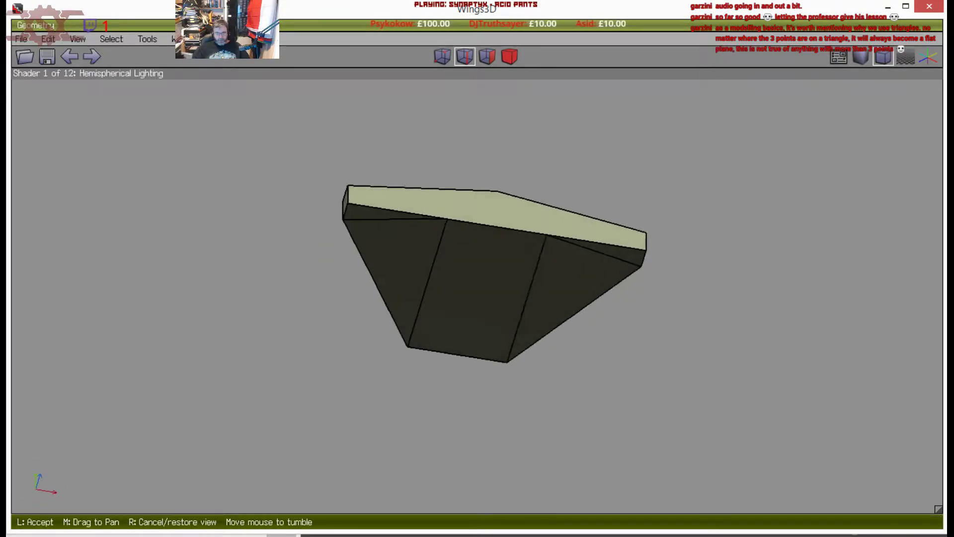
{"action": "left_click", "coordinate": [502, 330]}
Collapse the four bottom vertices of the two narrow end faces so both ends taper up to mid-height
{"action": "middle_click", "coordinate": [542, 267]}
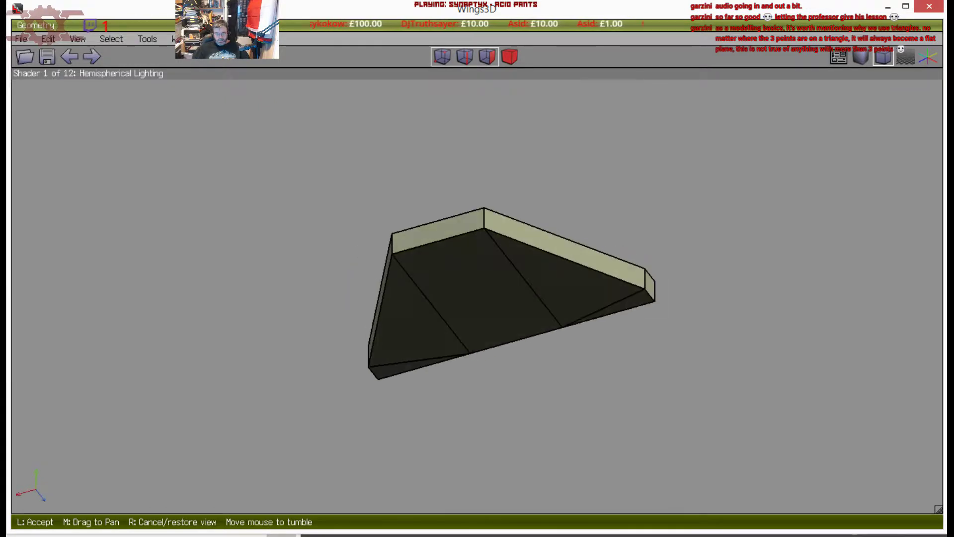
{"action": "left_click", "coordinate": [531, 255]}
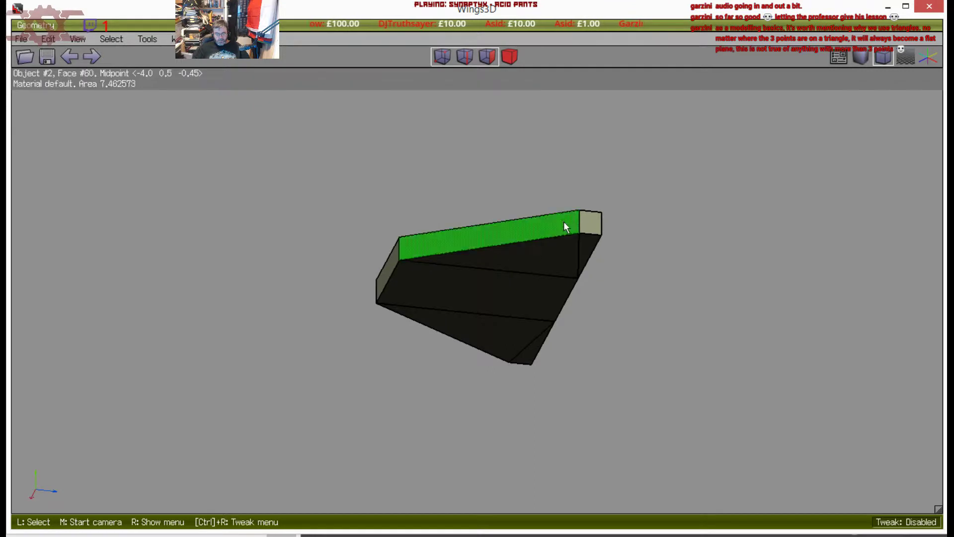
{"action": "left_click", "coordinate": [579, 234]}
{"action": "left_click", "coordinate": [599, 235]}
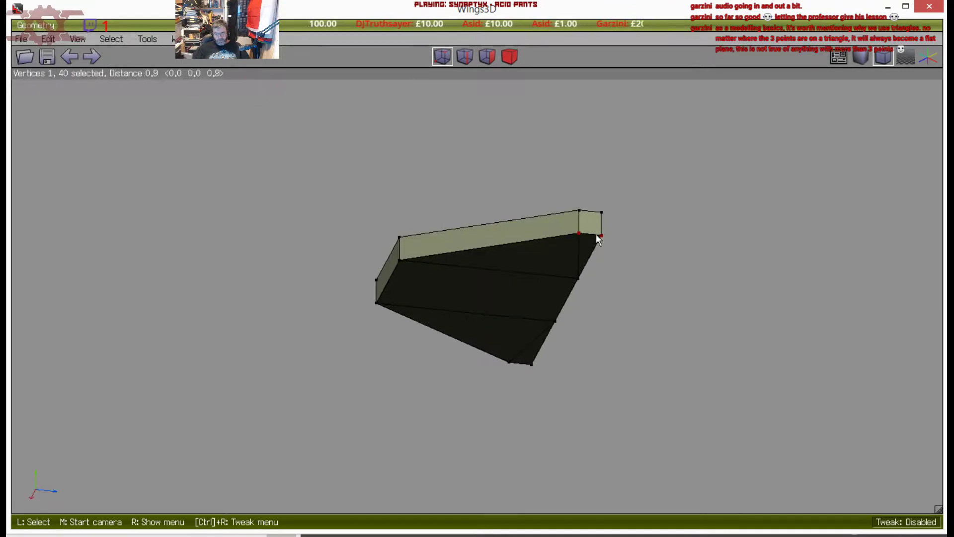
{"action": "middle_click", "coordinate": [599, 235]}
{"action": "left_click", "coordinate": [598, 235]}
{"action": "left_click", "coordinate": [514, 181]}
{"action": "left_click", "coordinate": [505, 173]}
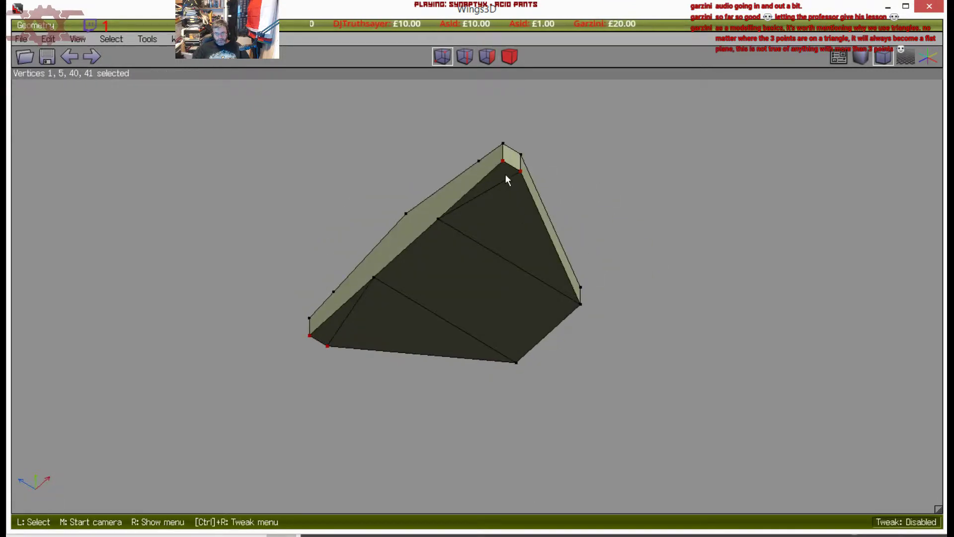
{"action": "key", "text": "BackSpace"}
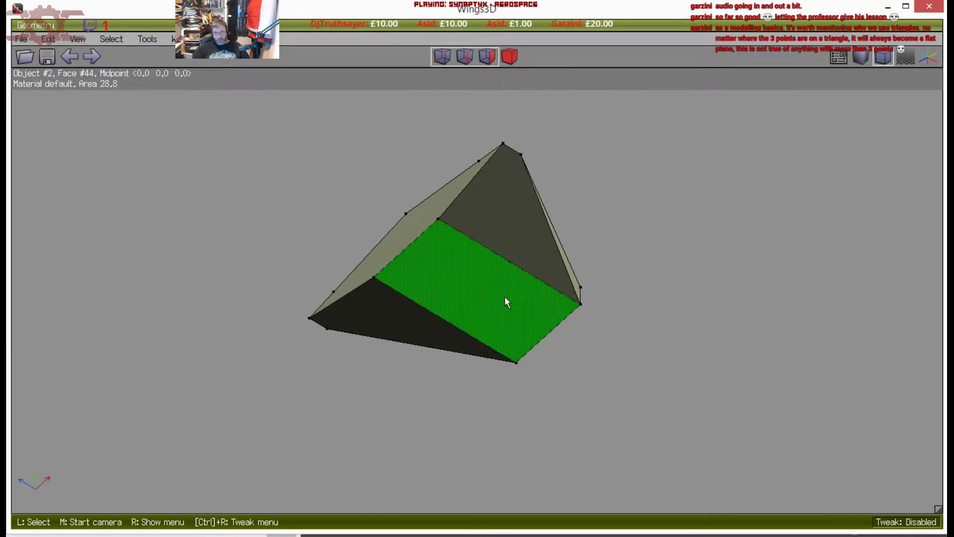
Connect each bottom vertex on the long side to the nearby slanted-side end vertex, splitting the underside face at both ends
{"action": "left_click", "coordinate": [439, 222]}
{"action": "left_click", "coordinate": [503, 177]}
{"action": "key", "text": "c"}
{"action": "middle_click", "coordinate": [474, 227]}
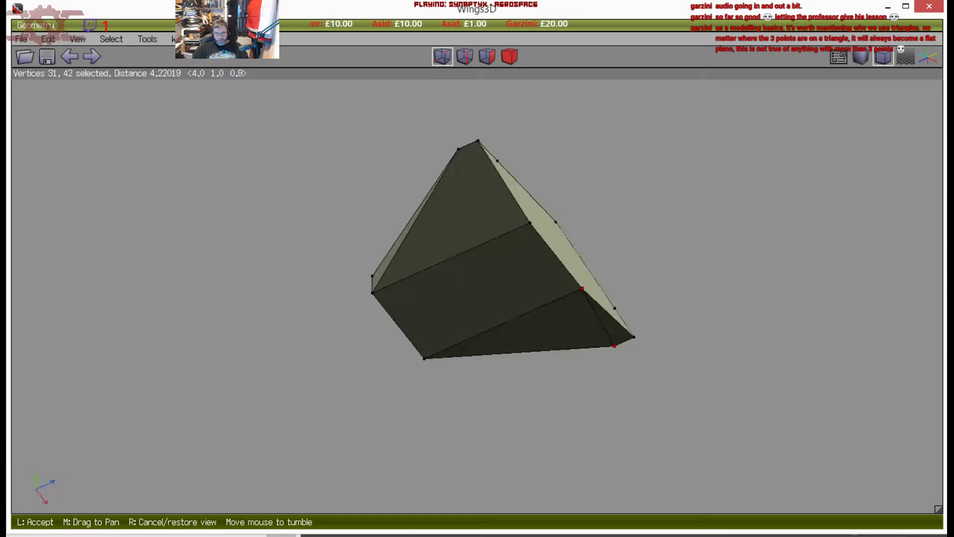
{"action": "left_click", "coordinate": [511, 224]}
{"action": "middle_click", "coordinate": [496, 185]}
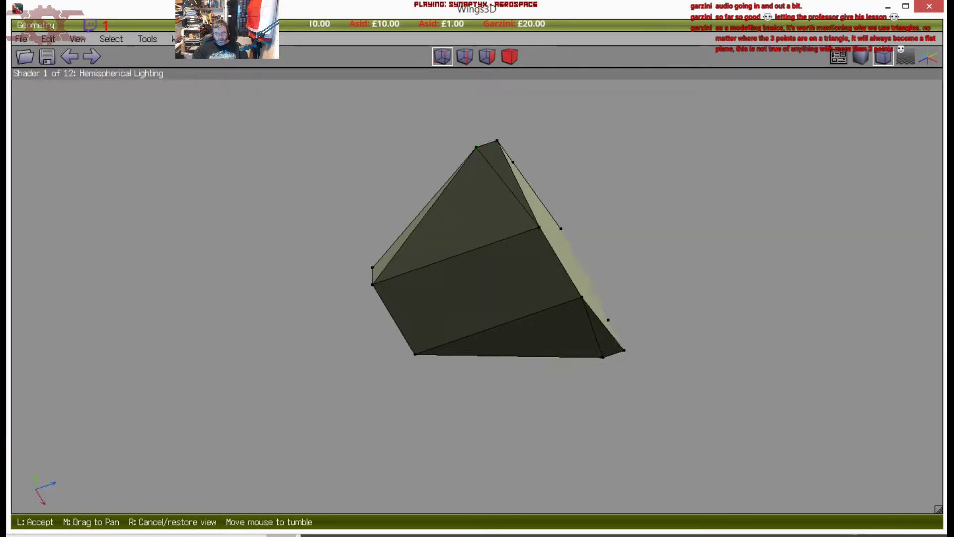
{"action": "left_click", "coordinate": [528, 221]}
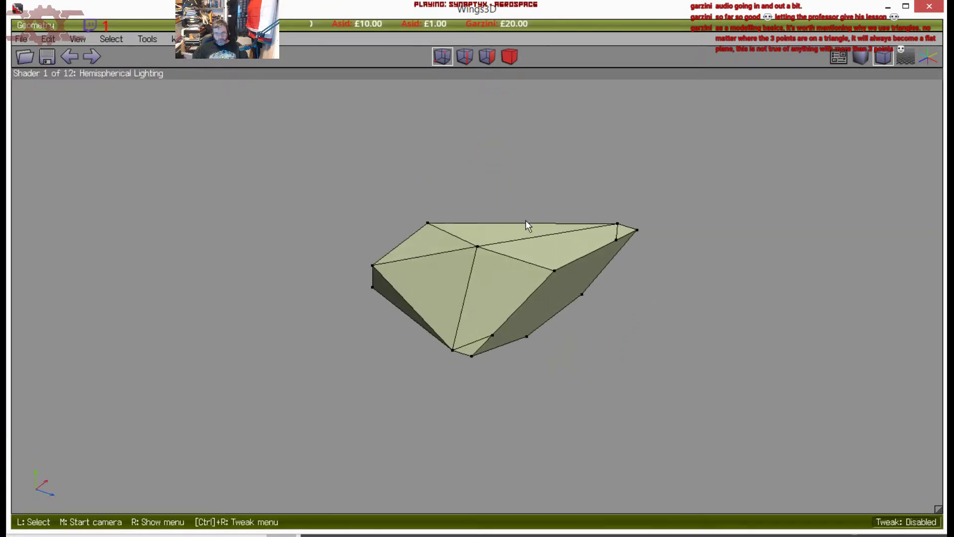
Raise the two added vertices on the long side's sloping top edges by about 0.26 along Y
{"action": "middle_click", "coordinate": [505, 284]}
{"action": "left_click", "coordinate": [515, 284]}
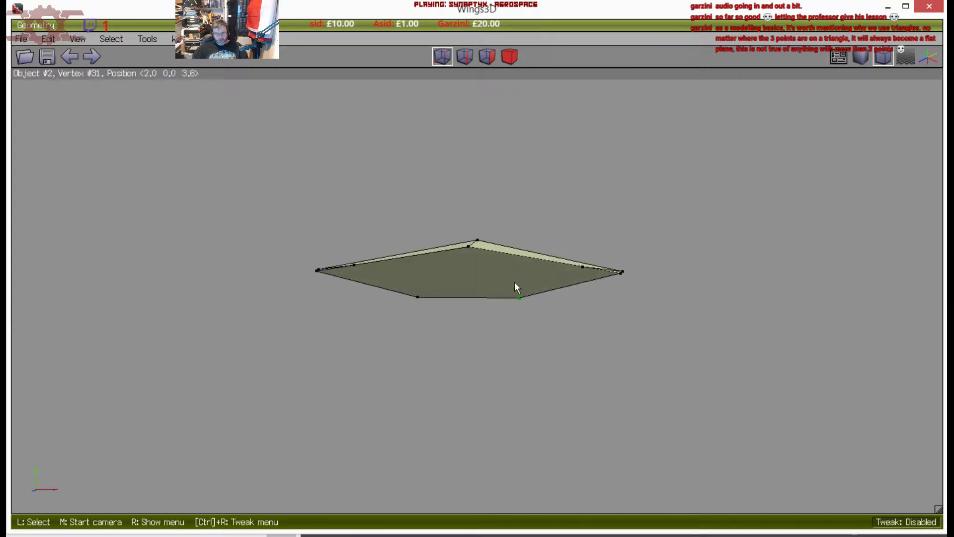
{"action": "left_click", "coordinate": [377, 276]}
{"action": "left_click", "coordinate": [589, 275]}
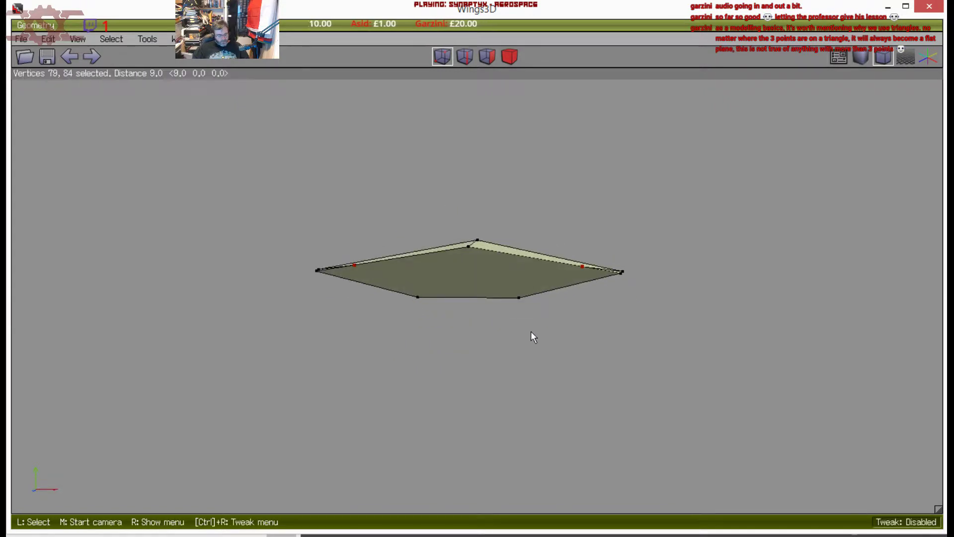
{"action": "key", "text": "shift+x"}
{"action": "key", "text": "shift+z"}
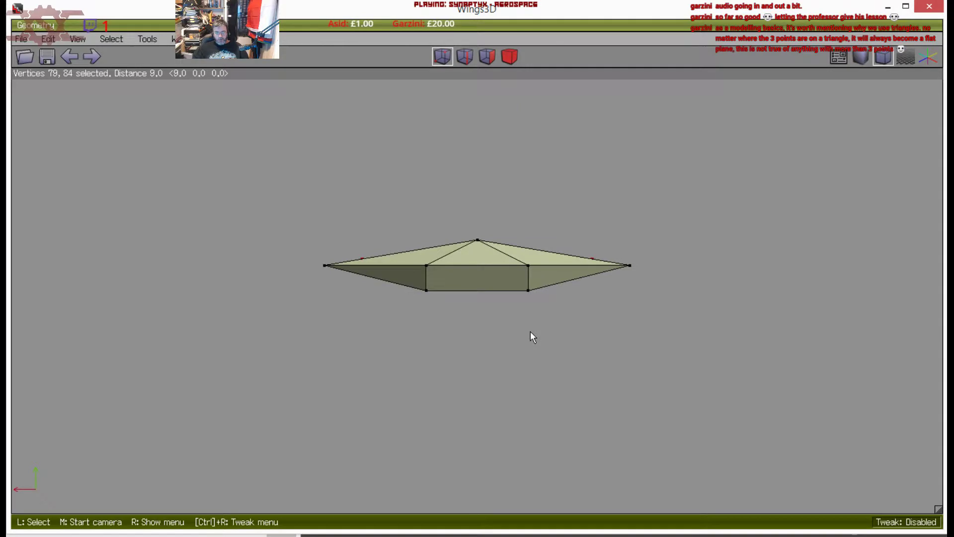
{"action": "key", "text": "z"}
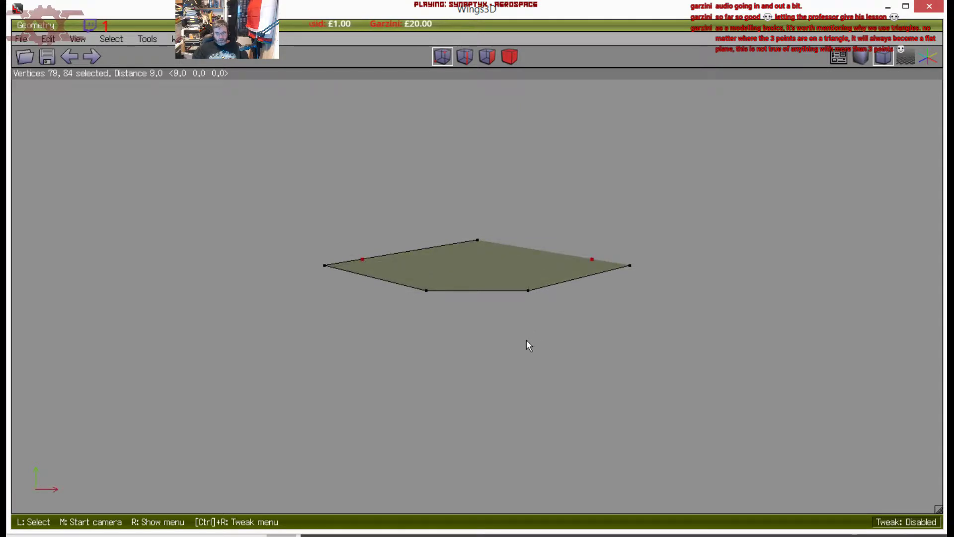
{"action": "middle_click", "coordinate": [526, 340]}
{"action": "left_click", "coordinate": [530, 350]}
{"action": "key", "text": "y"}
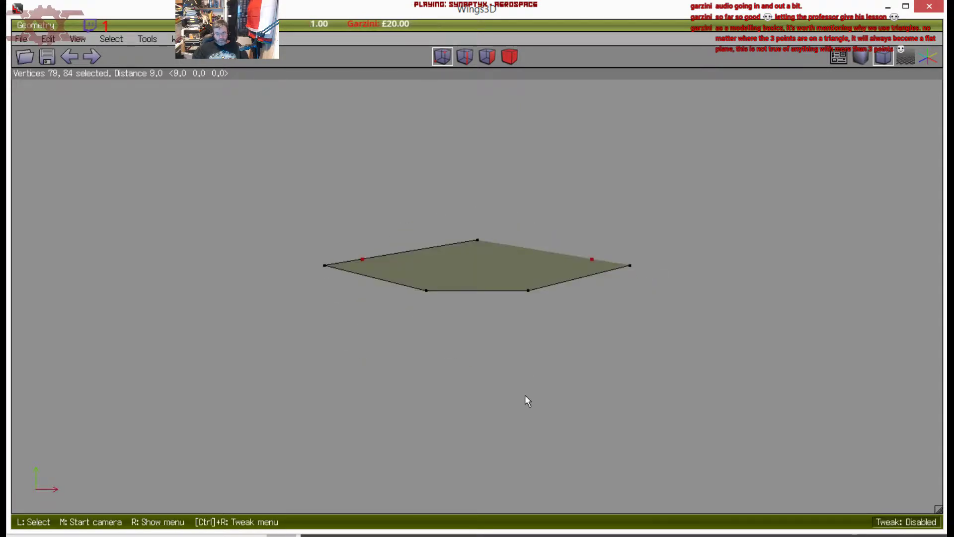
{"action": "right_click", "coordinate": [525, 394]}
{"action": "left_click", "coordinate": [537, 229]}
{"action": "left_click", "coordinate": [528, 263]}
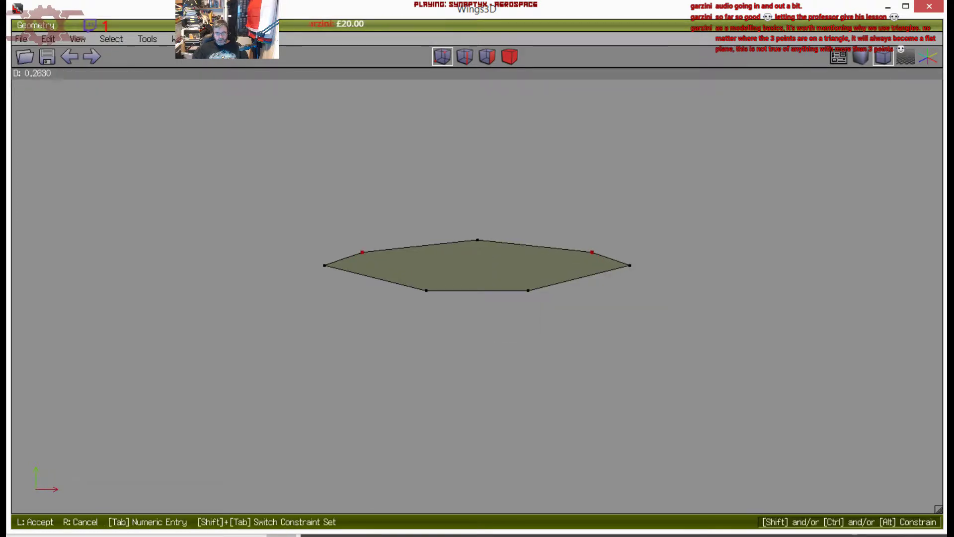
{"action": "left_click", "coordinate": [528, 263]}
Connect both raised vertices on the long side to the centre vertex of the top surface
{"action": "middle_click", "coordinate": [528, 264]}
{"action": "left_click", "coordinate": [547, 306]}
{"action": "key", "text": "space"}
{"action": "left_click", "coordinate": [574, 291]}
{"action": "left_click", "coordinate": [482, 246]}
{"action": "middle_click_drag", "start_coordinate": [503, 263], "coordinate": [507, 259]}
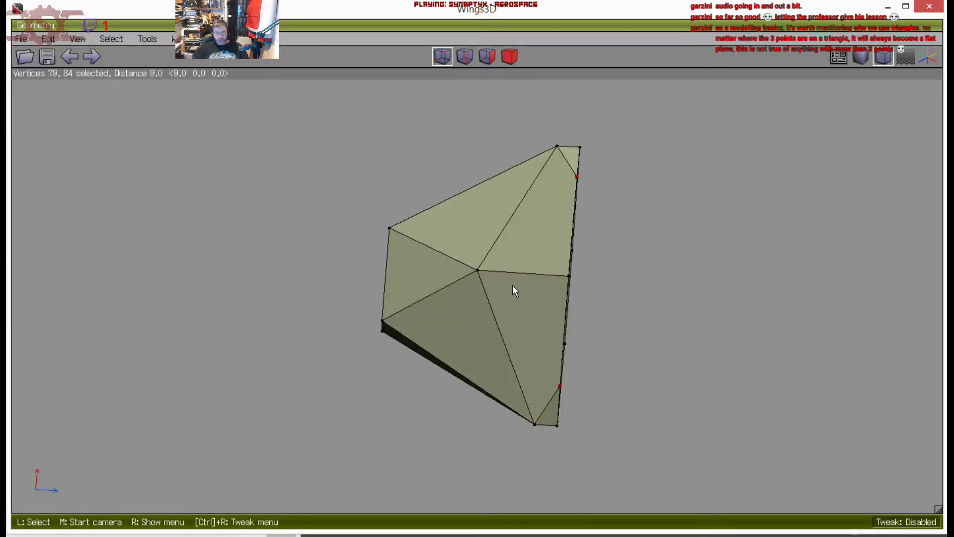
{"action": "key", "text": "space"}
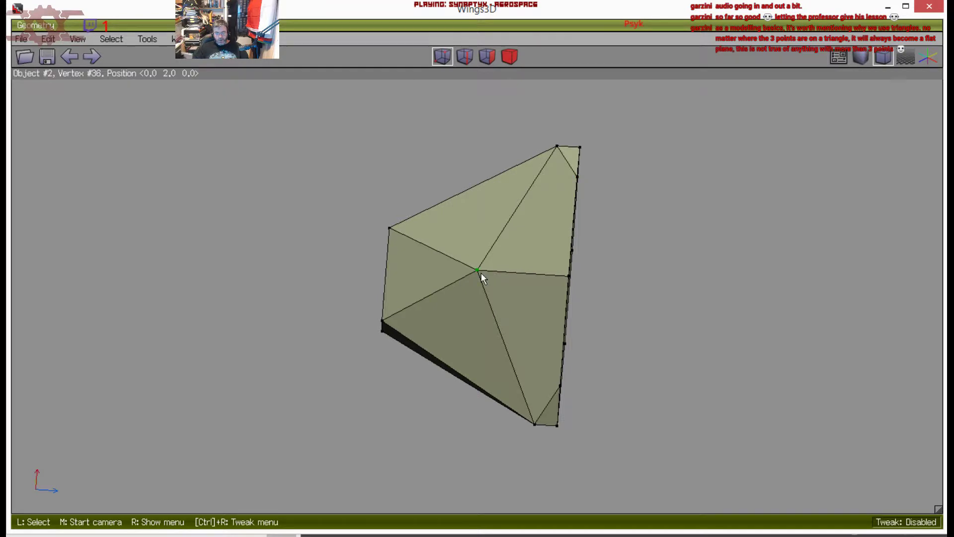
{"action": "left_click", "coordinate": [533, 212]}
{"action": "key", "text": "c"}
{"action": "key", "text": "space"}
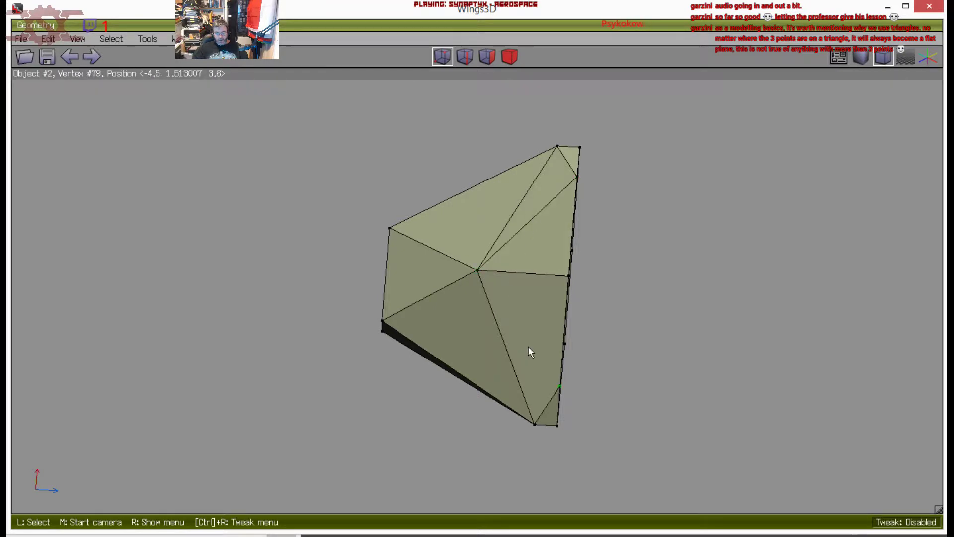
{"action": "middle_click", "coordinate": [493, 289]}
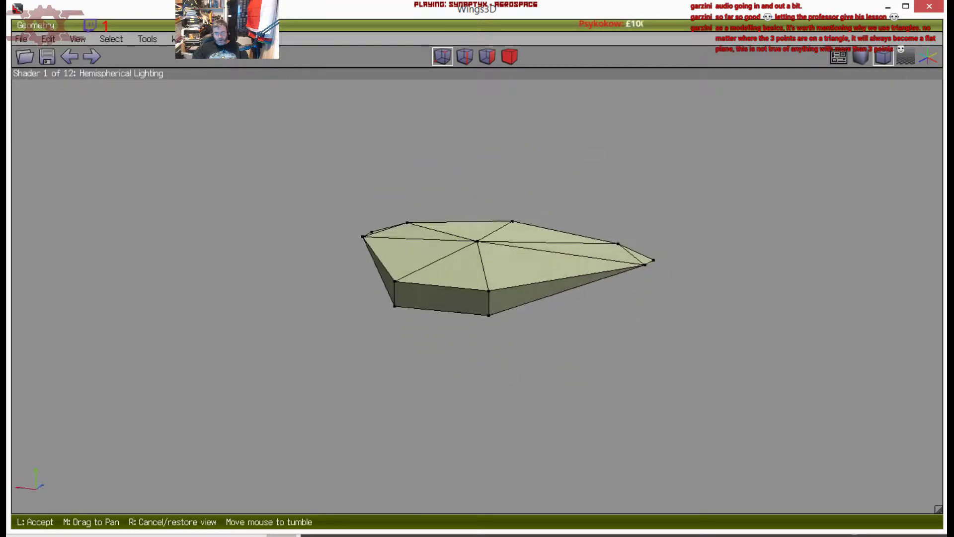
{"action": "left_click", "coordinate": [582, 333]}
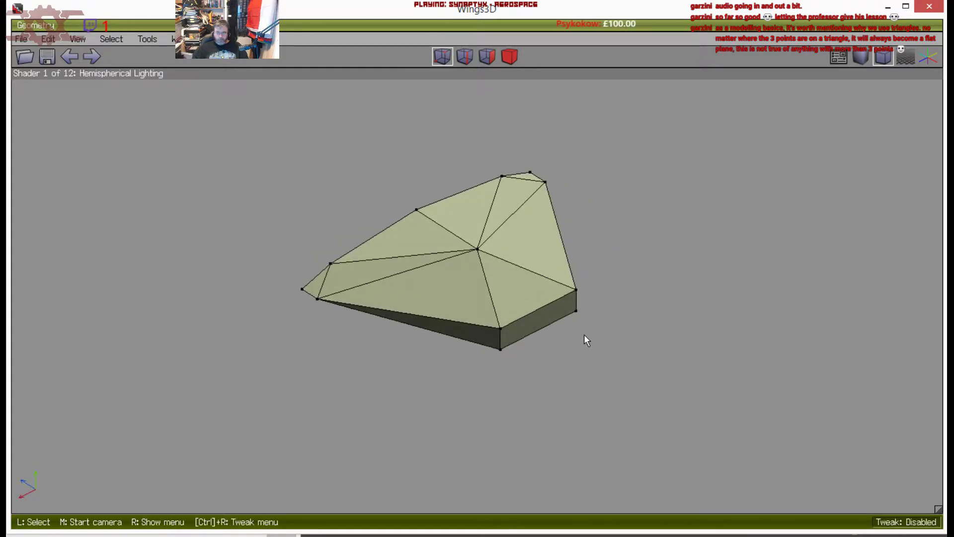
Move the centre vertex of the top surface along Z toward the short side by just over 1.1
{"action": "middle_click", "coordinate": [581, 331]}
{"action": "left_click", "coordinate": [494, 273]}
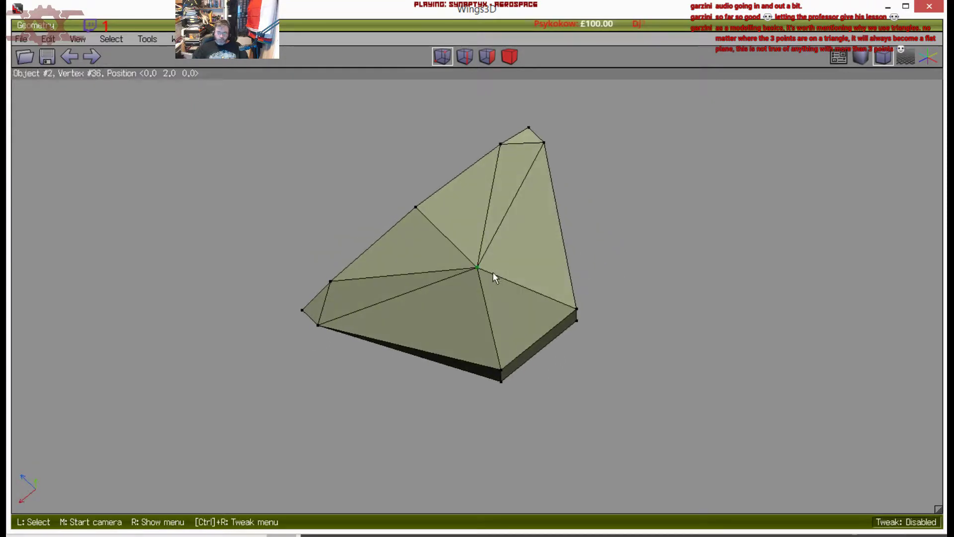
{"action": "right_click", "coordinate": [618, 223]}
{"action": "left_click", "coordinate": [618, 224]}
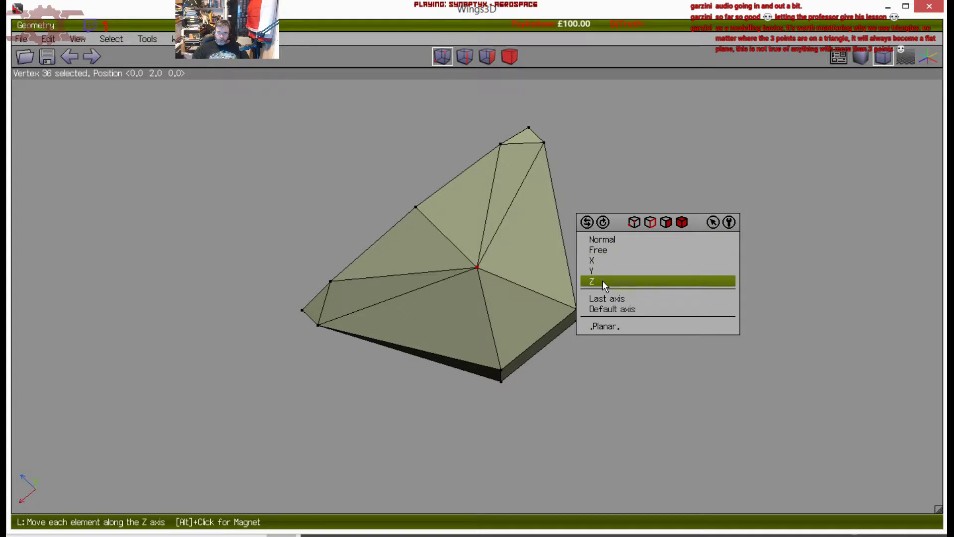
{"action": "left_click", "coordinate": [602, 280]}
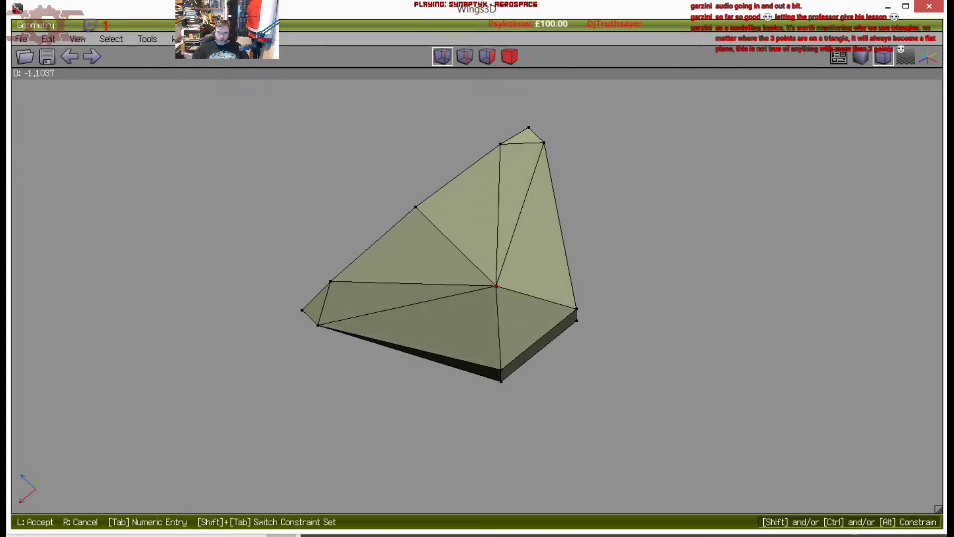
{"action": "left_click", "coordinate": [602, 280]}
Select the two raised vertices on the long side's sloping top edges and move them slightly higher along Y
{"action": "left_click", "coordinate": [344, 300]}
{"action": "left_click", "coordinate": [454, 194]}
{"action": "left_click", "coordinate": [476, 176]}
{"action": "left_click", "coordinate": [430, 204]}
{"action": "middle_click", "coordinate": [431, 205]}
{"action": "left_click", "coordinate": [467, 295]}
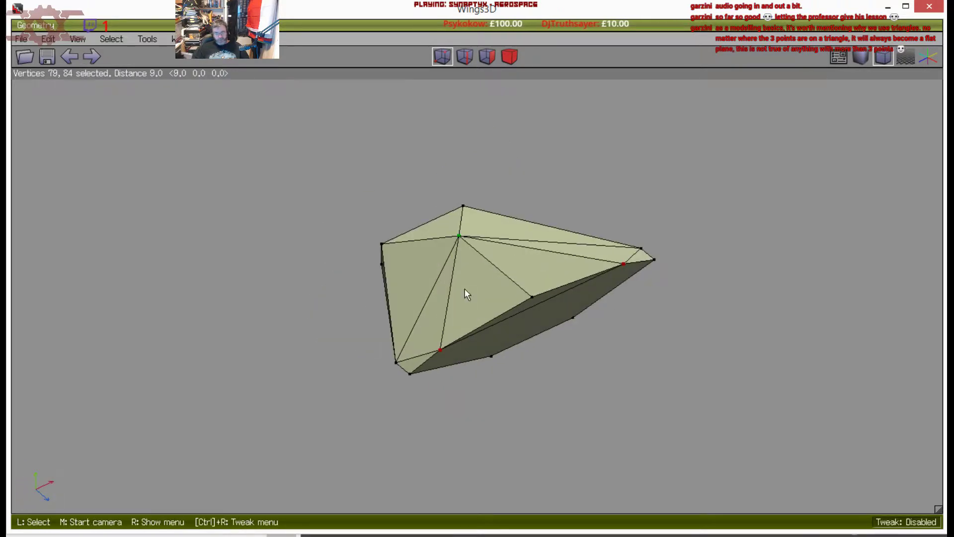
{"action": "key", "text": "z"}
{"action": "right_click", "coordinate": [523, 383]}
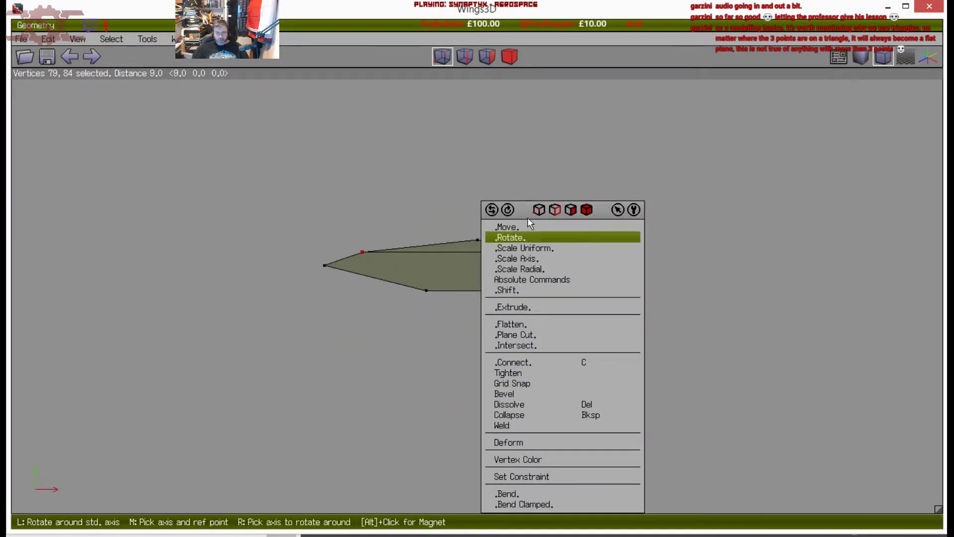
{"action": "left_click", "coordinate": [529, 221]}
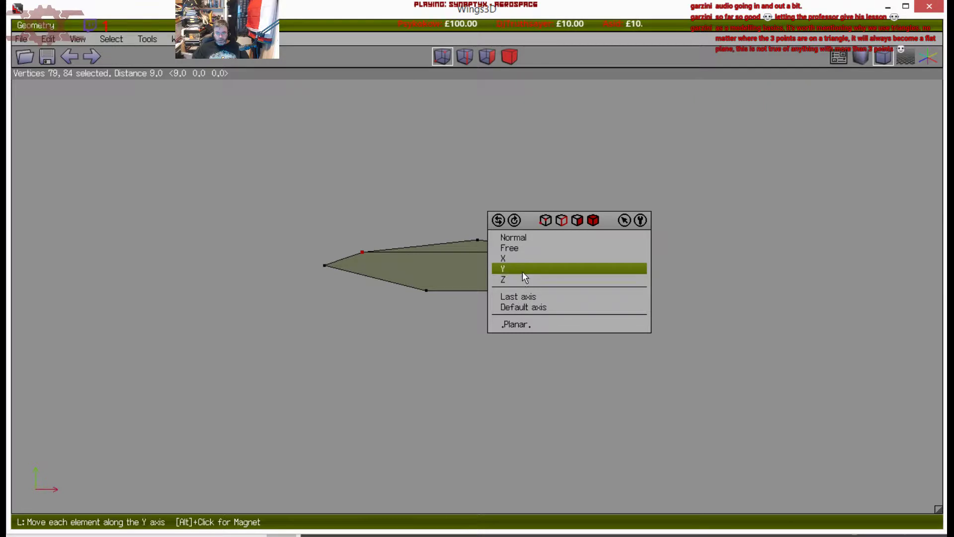
{"action": "left_click", "coordinate": [522, 269]}
{"action": "left_click", "coordinate": [523, 212]}
Scale the two raised long-side vertices along X to about 87% so they sit closer together
{"action": "right_click", "coordinate": [522, 212]}
{"action": "left_click", "coordinate": [524, 258]}
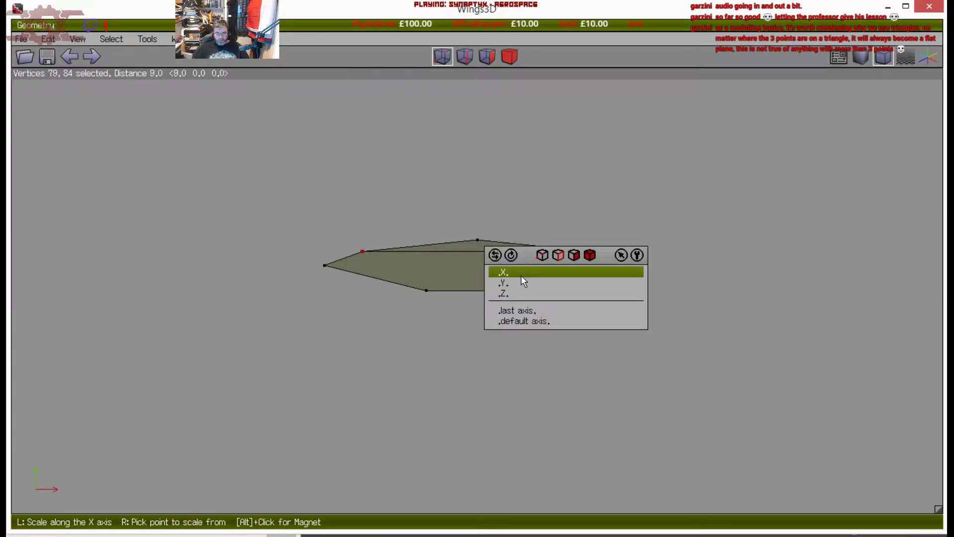
{"action": "left_click", "coordinate": [521, 274]}
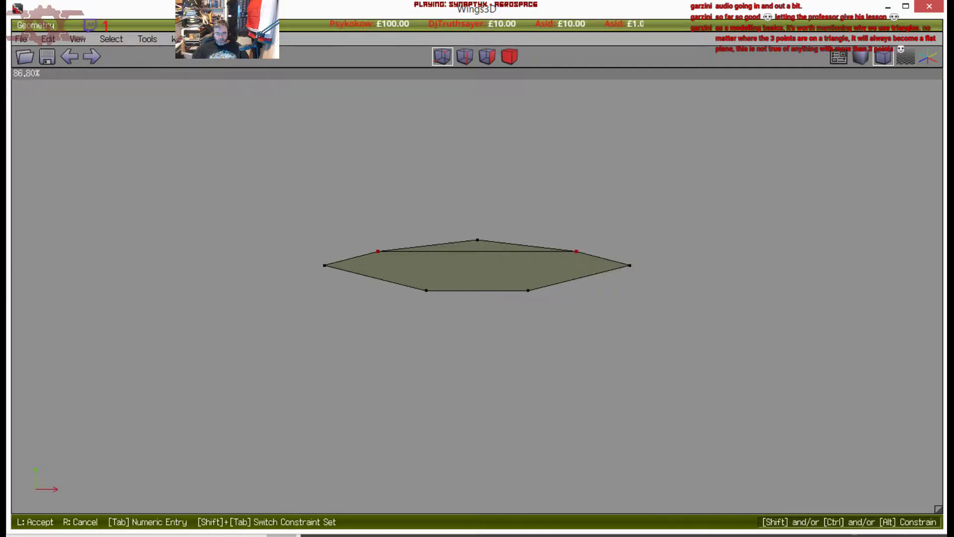
{"action": "left_click", "coordinate": [520, 275]}
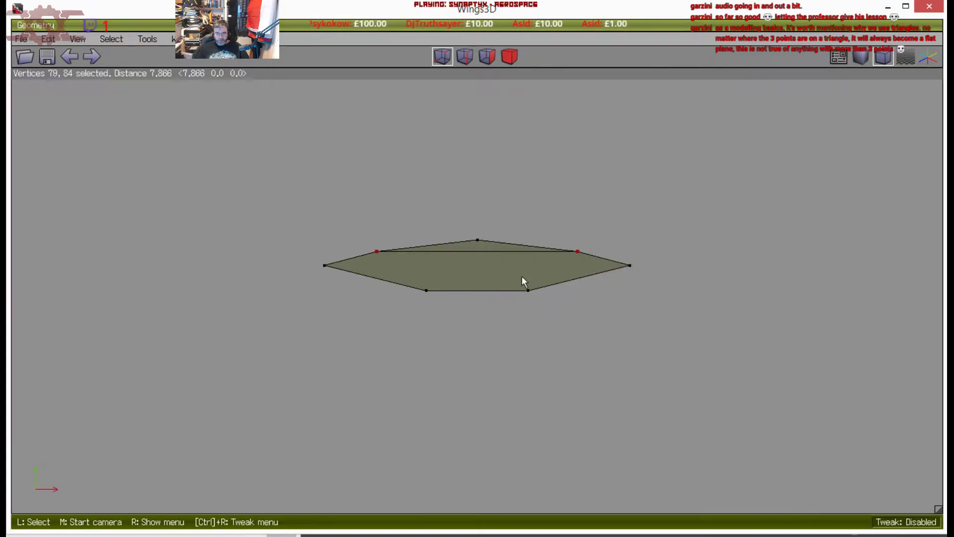
{"action": "middle_click", "coordinate": [521, 275]}
{"action": "left_click", "coordinate": [526, 301]}
{"action": "key", "text": "e"}
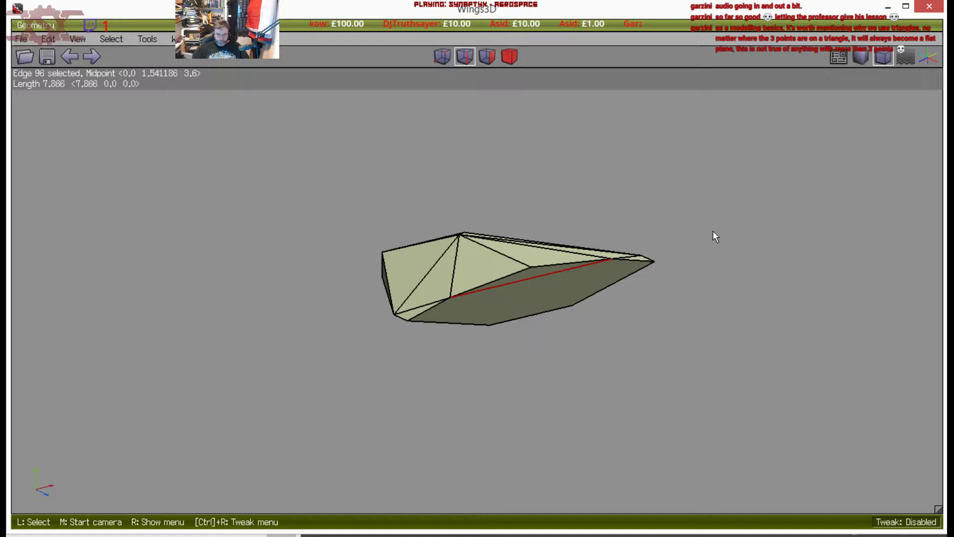
{"action": "key", "text": "space"}
Collapse the two bottom vertices of the short side so the underside slopes up to that side's top edge
{"action": "middle_click", "coordinate": [679, 255]}
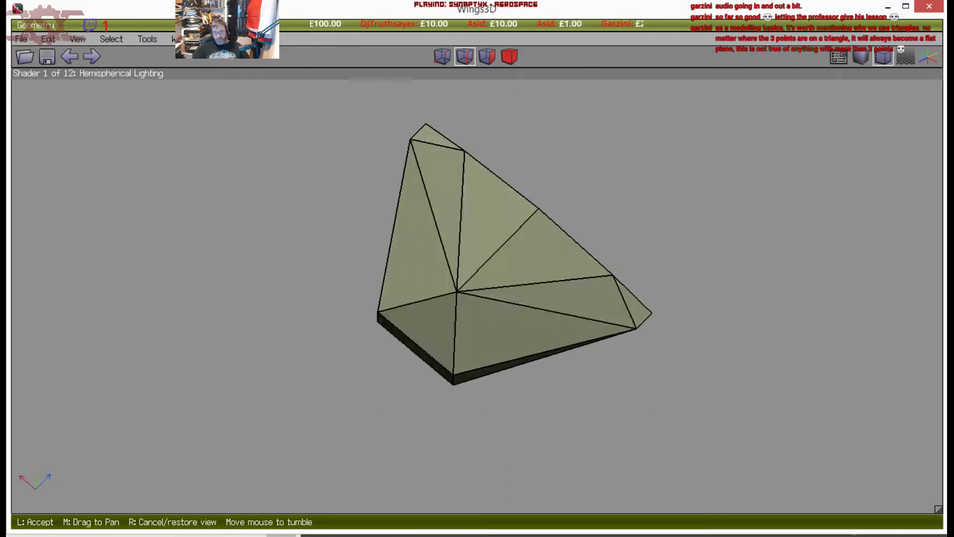
{"action": "left_click", "coordinate": [594, 264]}
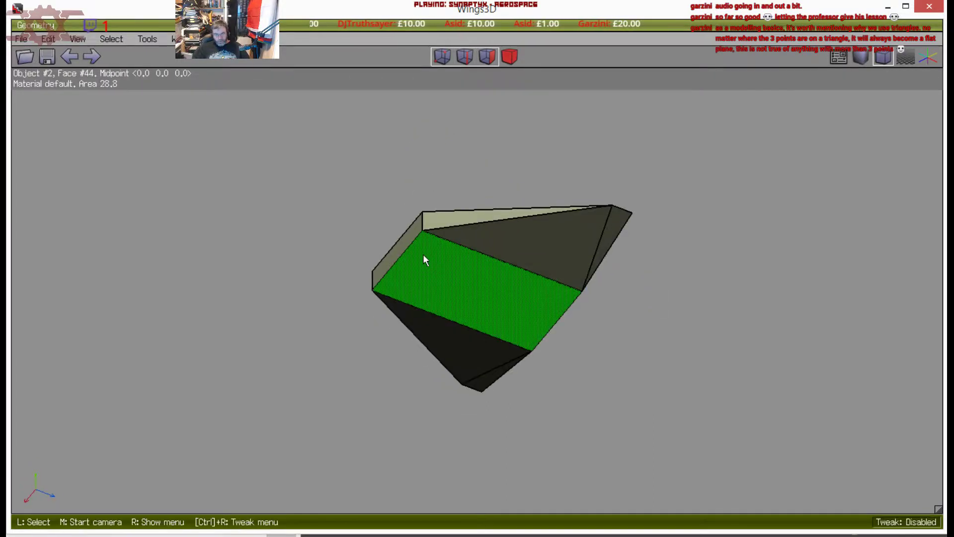
{"action": "left_click", "coordinate": [422, 231]}
{"action": "middle_click", "coordinate": [419, 229]}
{"action": "left_click", "coordinate": [420, 230]}
{"action": "left_click", "coordinate": [487, 225]}
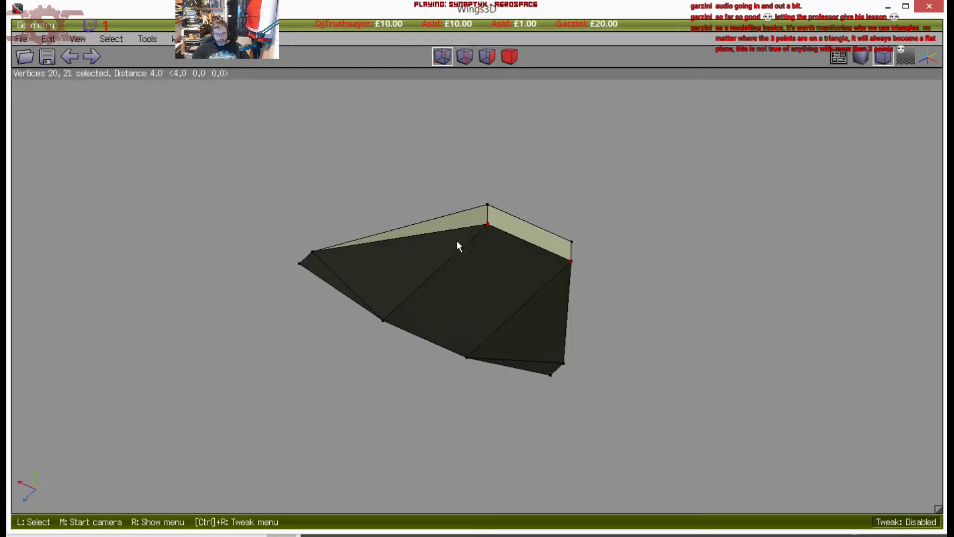
{"action": "key", "text": "BackSpace"}
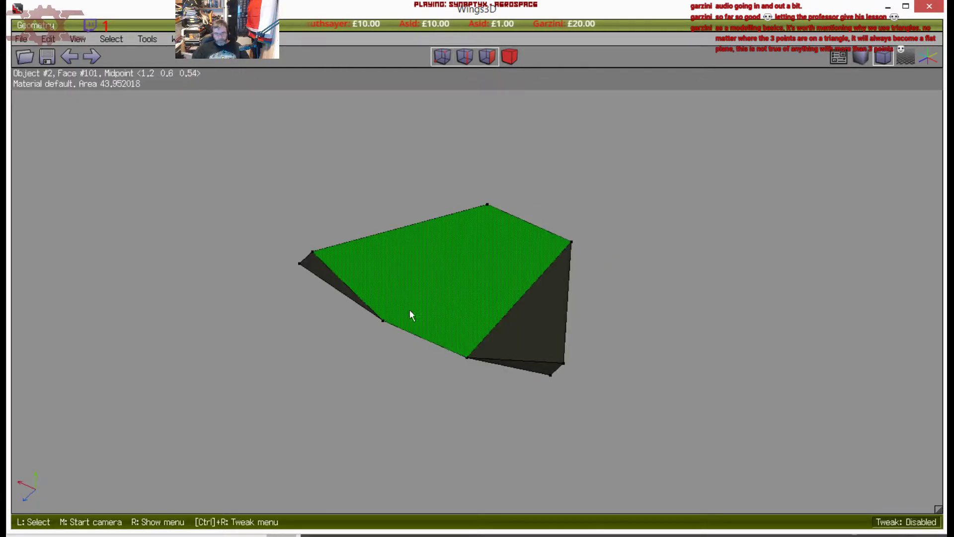
Move the two narrow-end vertices on the slanted sides along Z toward the short side, lengthening both narrow ends
{"action": "middle_click", "coordinate": [479, 219]}
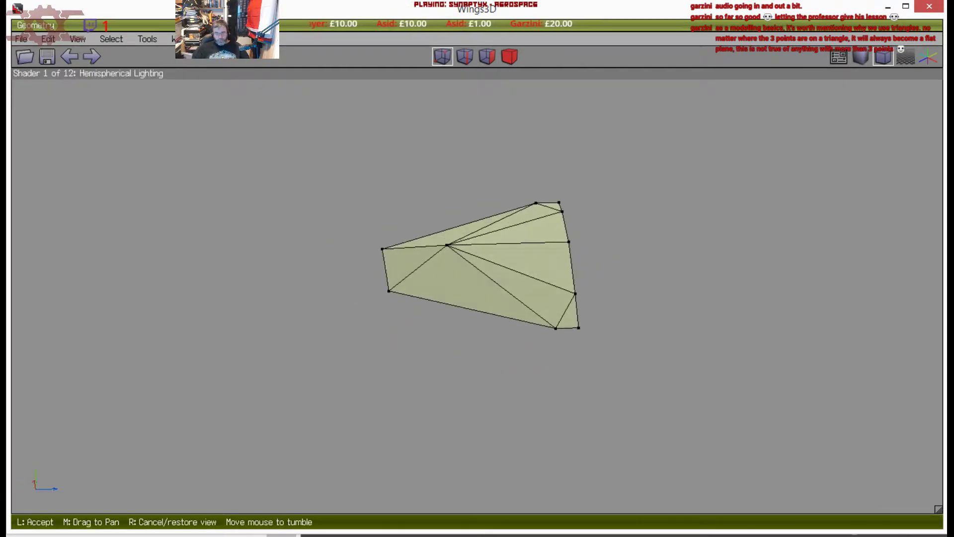
{"action": "left_click", "coordinate": [384, 276]}
{"action": "middle_click", "coordinate": [383, 278]}
{"action": "left_click", "coordinate": [383, 278]}
{"action": "key", "text": "y"}
{"action": "left_click_drag", "start_coordinate": [278, 341], "coordinate": [691, 368]}
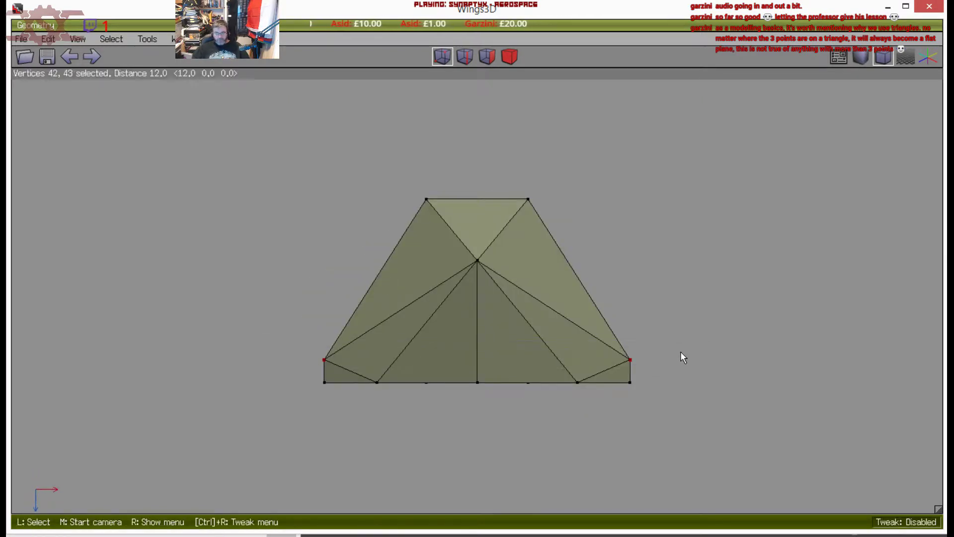
{"action": "right_click", "coordinate": [683, 357]}
{"action": "left_click", "coordinate": [657, 222]}
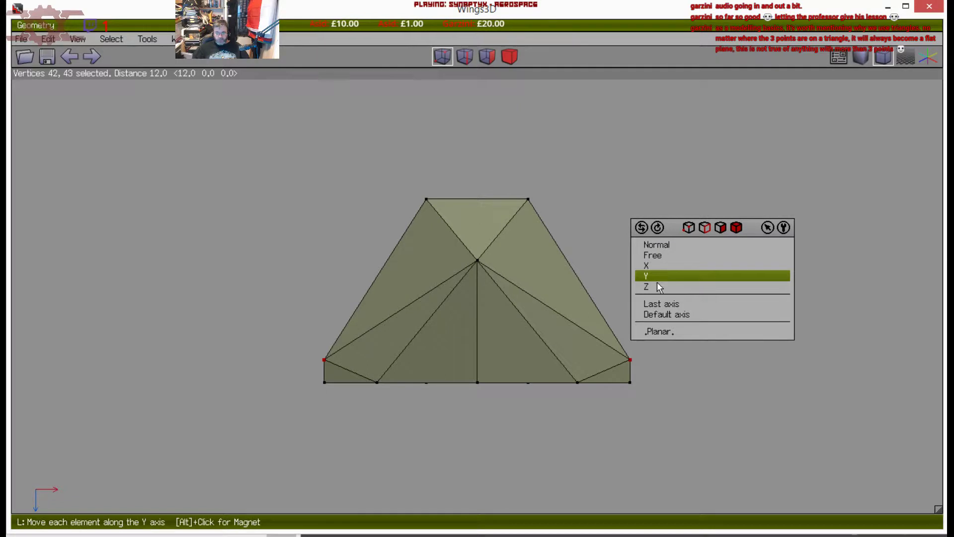
{"action": "left_click", "coordinate": [655, 284]}
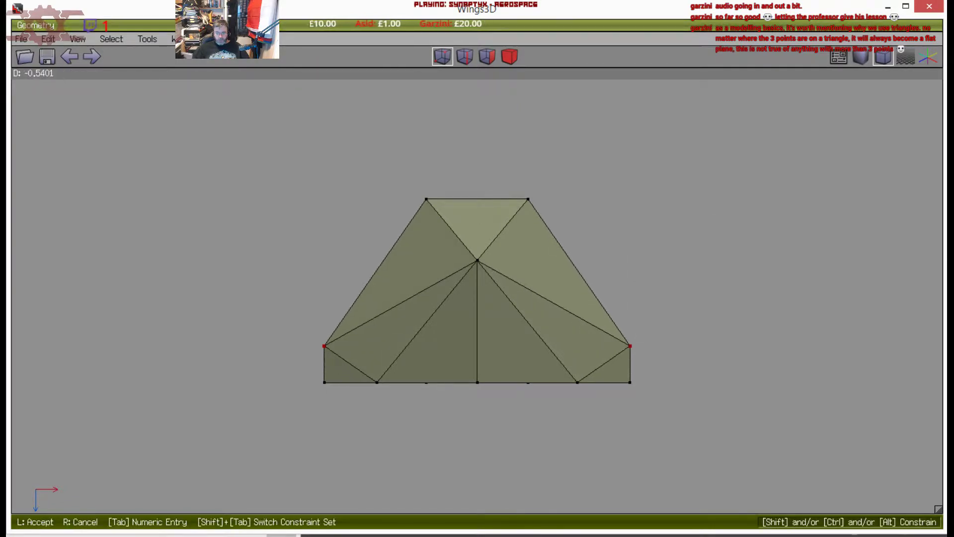
{"action": "left_click", "coordinate": [669, 294]}
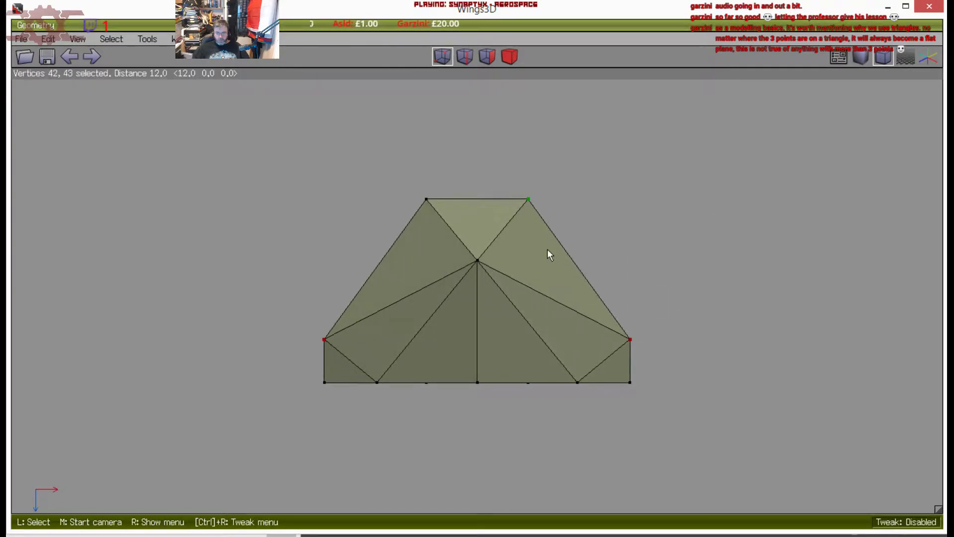
Scale the whole part along Z to about 90%
{"action": "key", "text": "b"}
{"action": "right_click", "coordinate": [571, 132]}
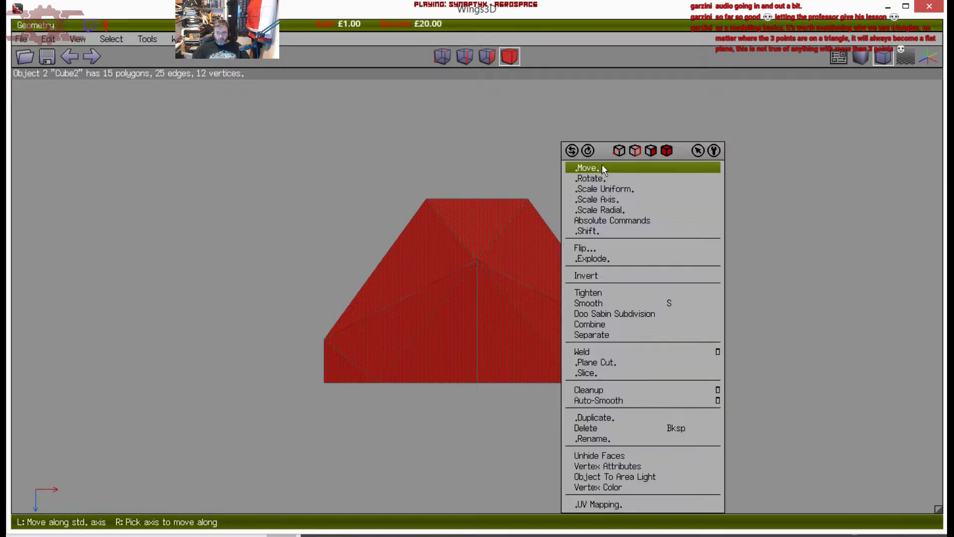
{"action": "left_click", "coordinate": [603, 198]}
{"action": "left_click", "coordinate": [591, 231]}
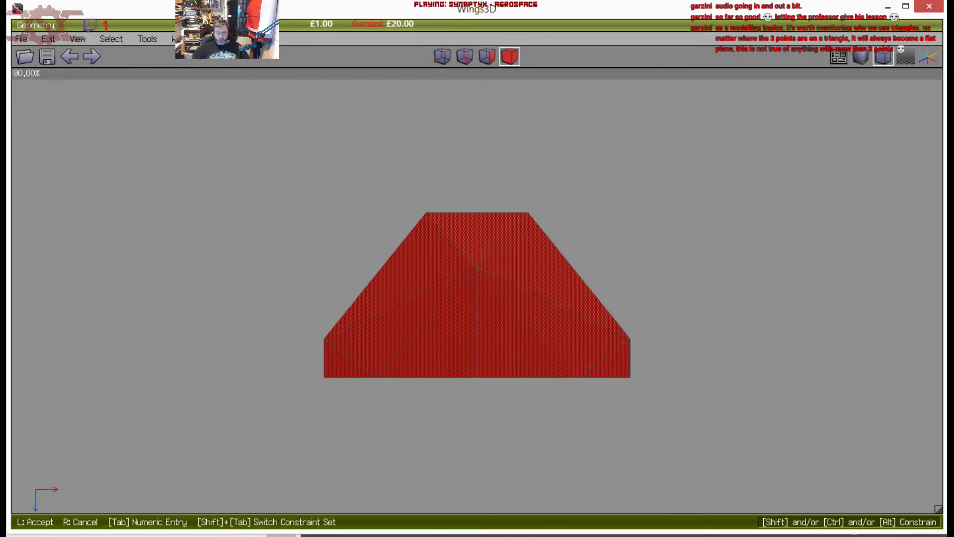
{"action": "left_click", "coordinate": [586, 259]}
Show the part in an orthographic side view along X with the ground grid turned on
{"action": "middle_click", "coordinate": [586, 259]}
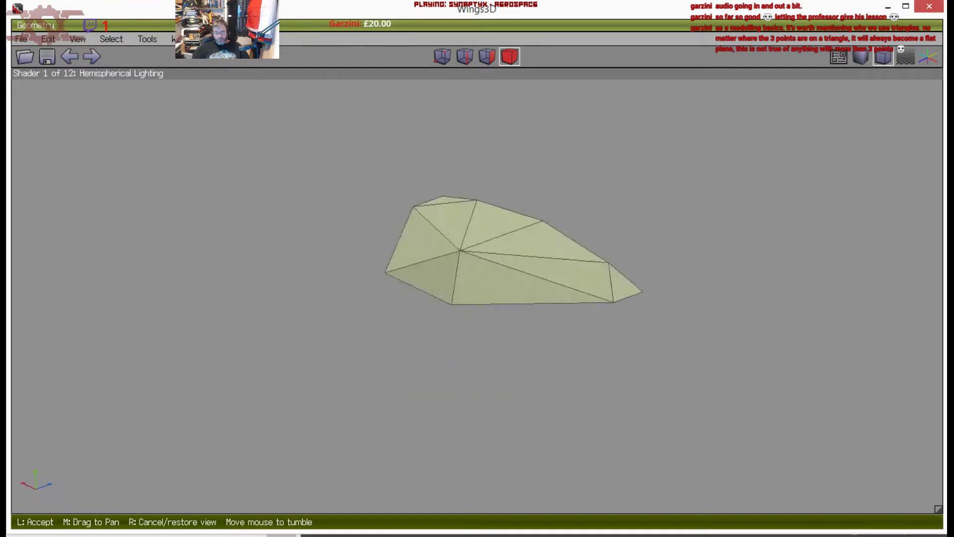
{"action": "left_click", "coordinate": [600, 261]}
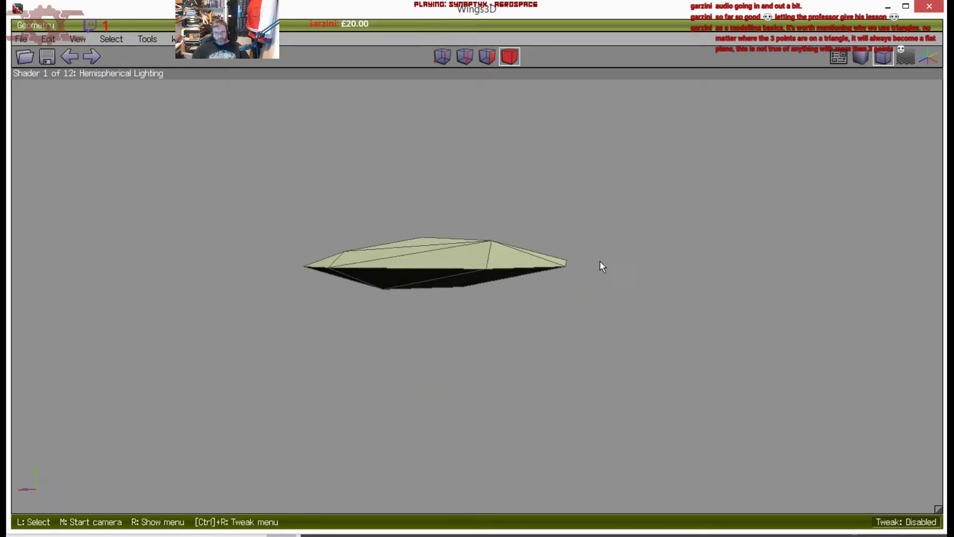
{"action": "middle_click", "coordinate": [600, 261]}
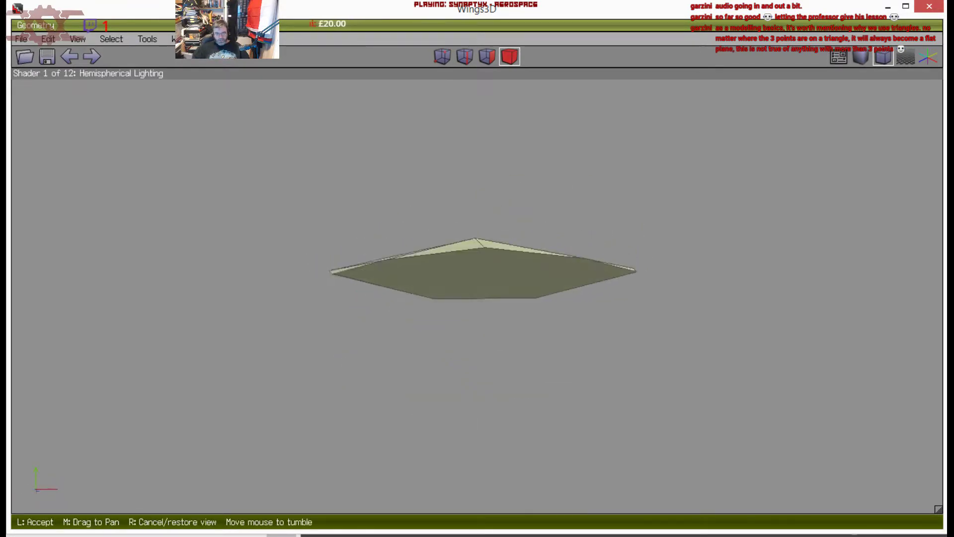
{"action": "left_click", "coordinate": [600, 261]}
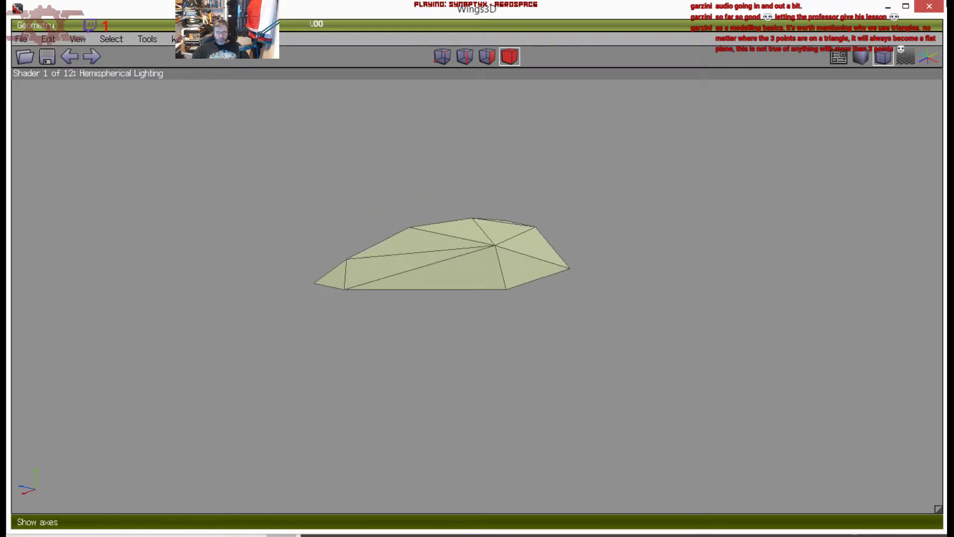
{"action": "middle_click", "coordinate": [602, 219]}
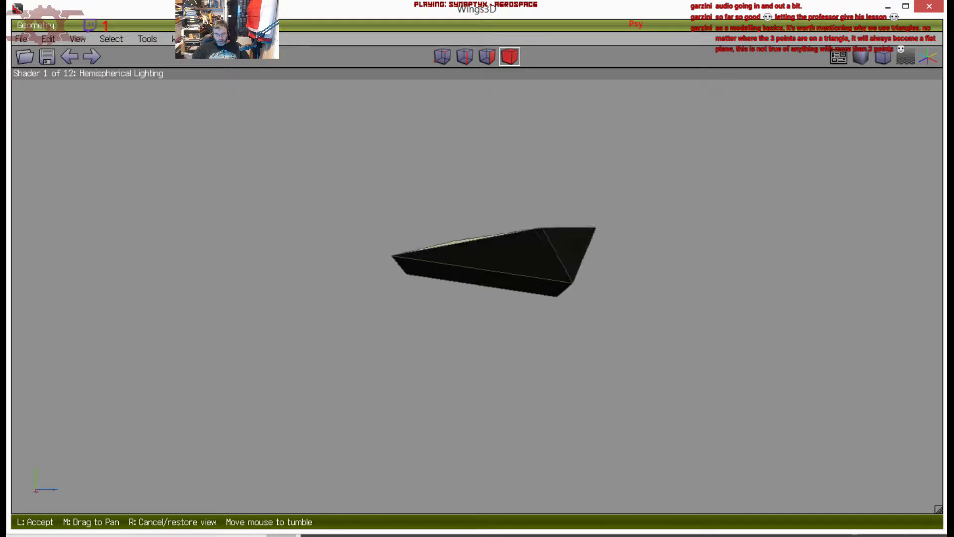
{"action": "left_click", "coordinate": [602, 217]}
{"action": "key", "text": "x"}
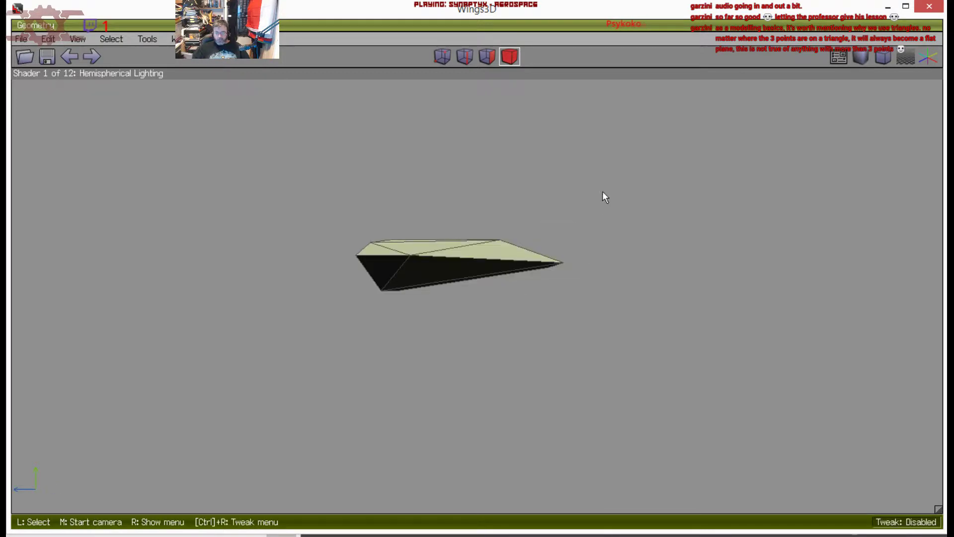
{"action": "left_click", "coordinate": [882, 57]}
{"action": "scroll", "coordinate": [619, 187], "scroll_direction": "up", "scroll_amount": 3}
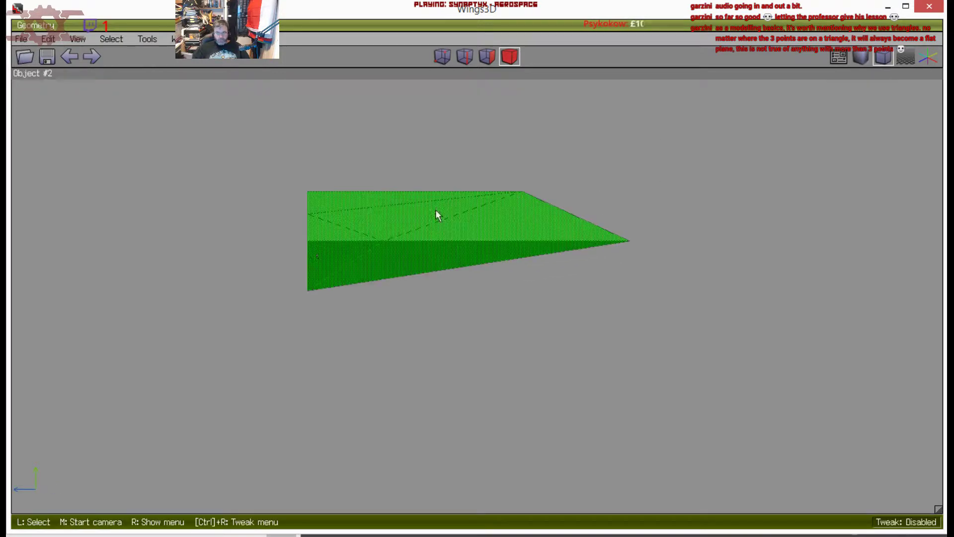
{"action": "left_click", "coordinate": [907, 58]}
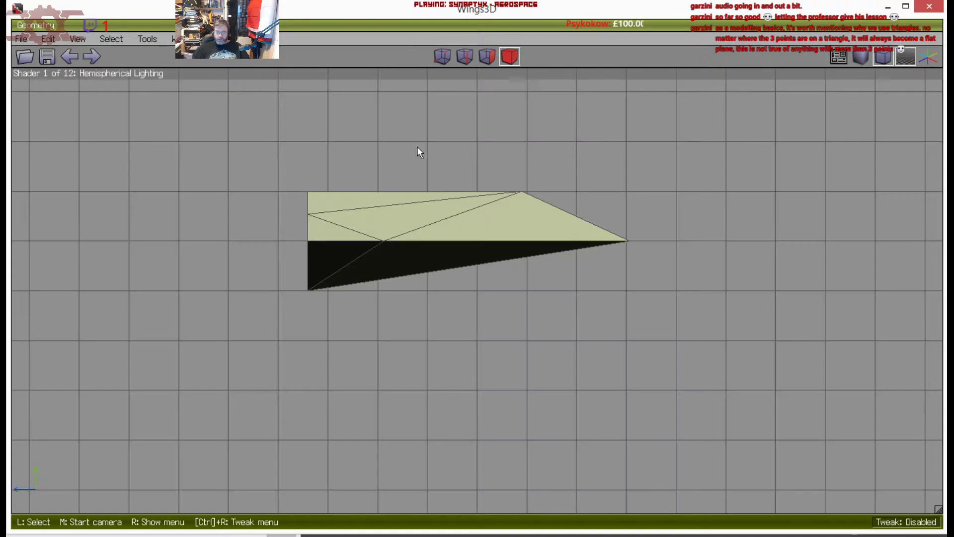
Examine the part's side profile along X and its end profile along Z against the grid
{"action": "middle_click", "coordinate": [356, 156]}
{"action": "left_click", "coordinate": [283, 267]}
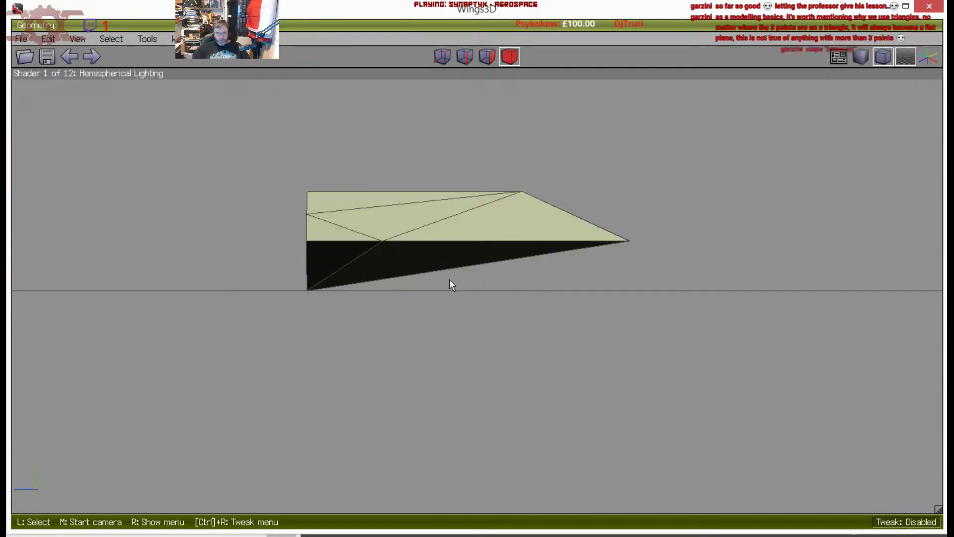
{"action": "middle_click", "coordinate": [422, 279]}
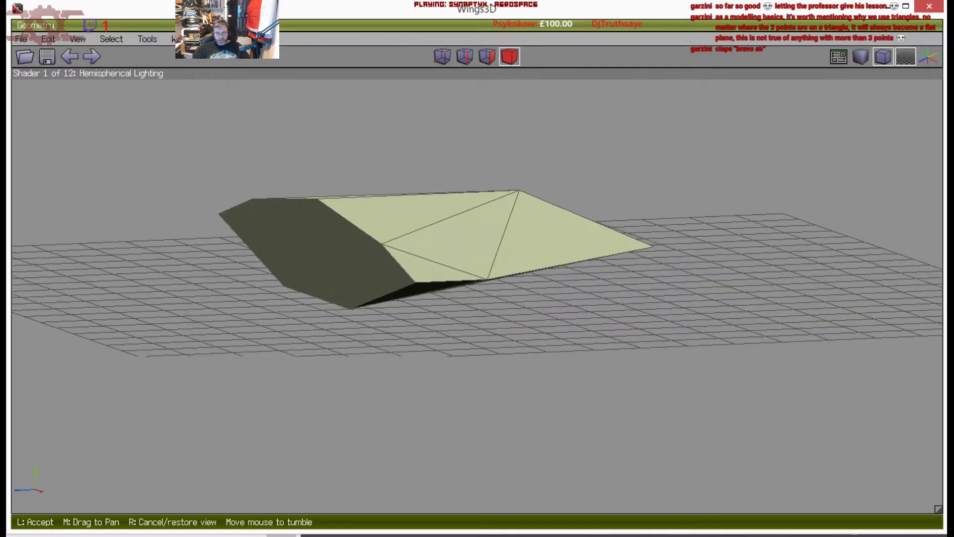
{"action": "left_click", "coordinate": [421, 279]}
{"action": "key", "text": "x"}
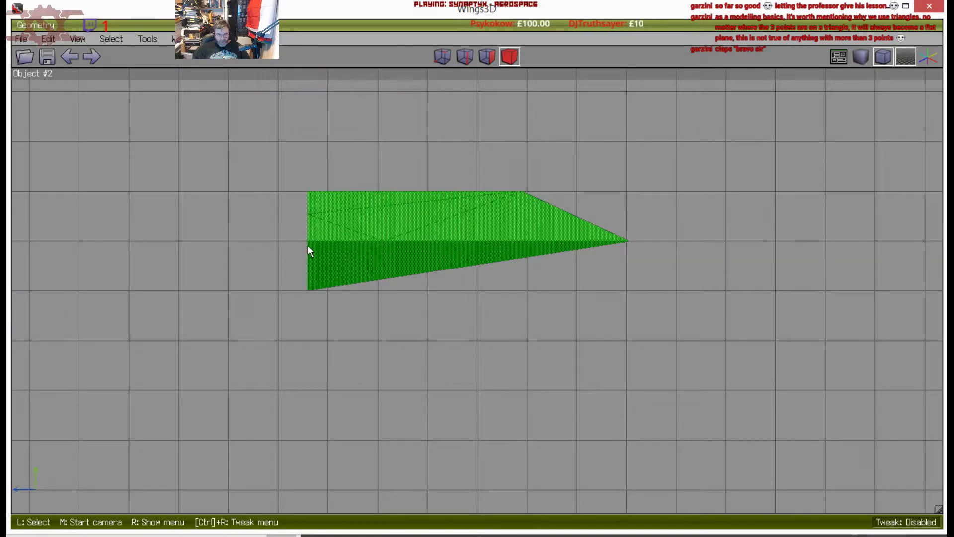
{"action": "middle_click", "coordinate": [396, 221]}
{"action": "left_click", "coordinate": [396, 221]}
{"action": "key", "text": "z"}
Try to rotate the whole part 90° about X around its own centre in the side view
{"action": "left_click", "coordinate": [407, 246]}
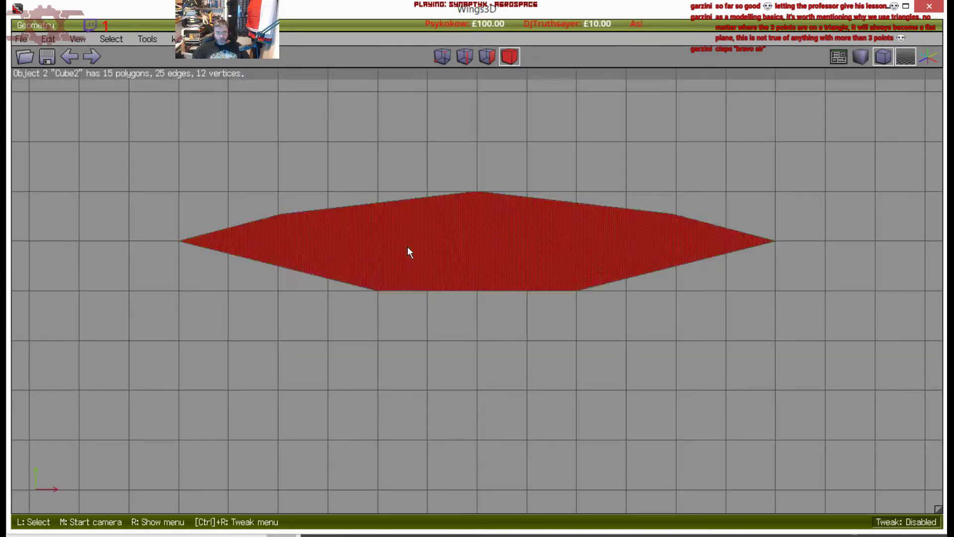
{"action": "key", "text": "x"}
{"action": "scroll", "coordinate": [412, 249], "scroll_direction": "down", "scroll_amount": 3}
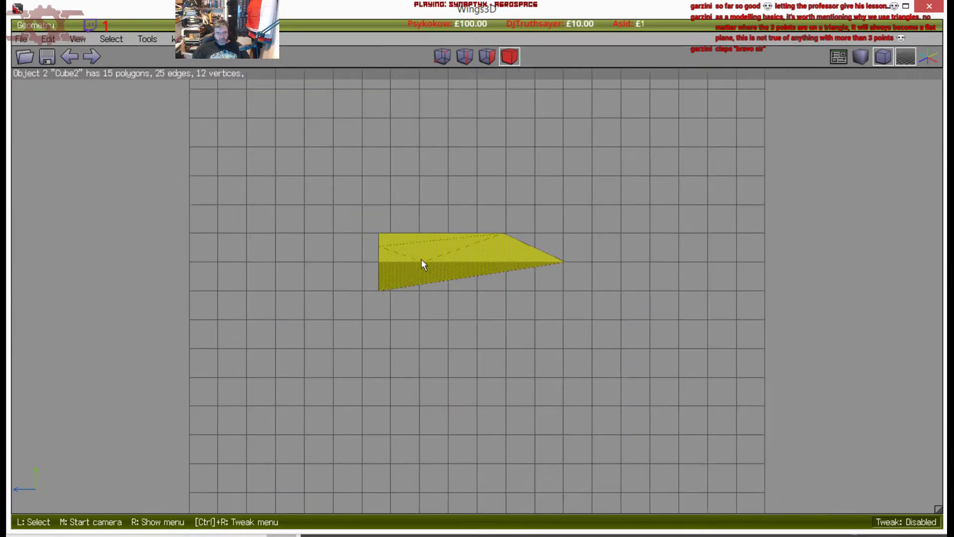
{"action": "right_click", "coordinate": [367, 221]}
{"action": "left_click", "coordinate": [380, 180]}
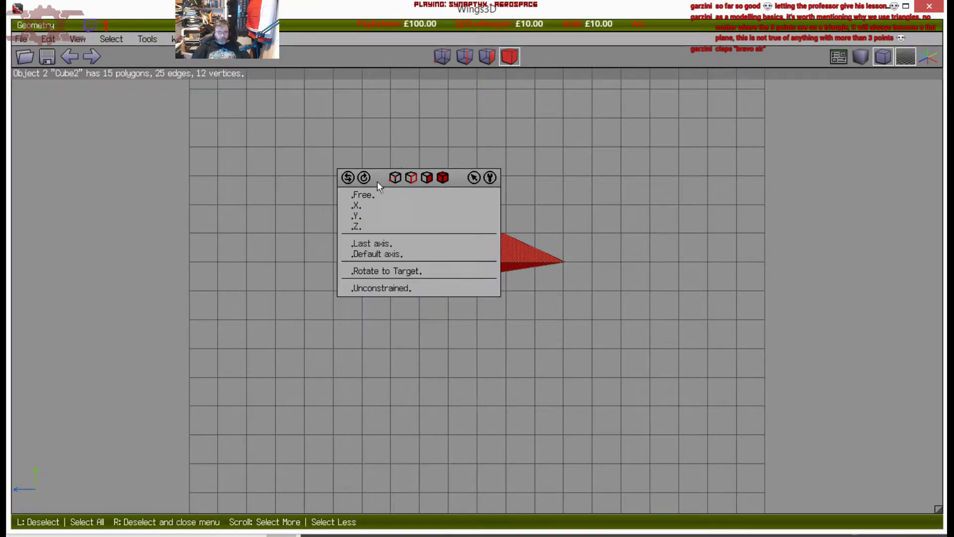
{"action": "left_click", "coordinate": [374, 204]}
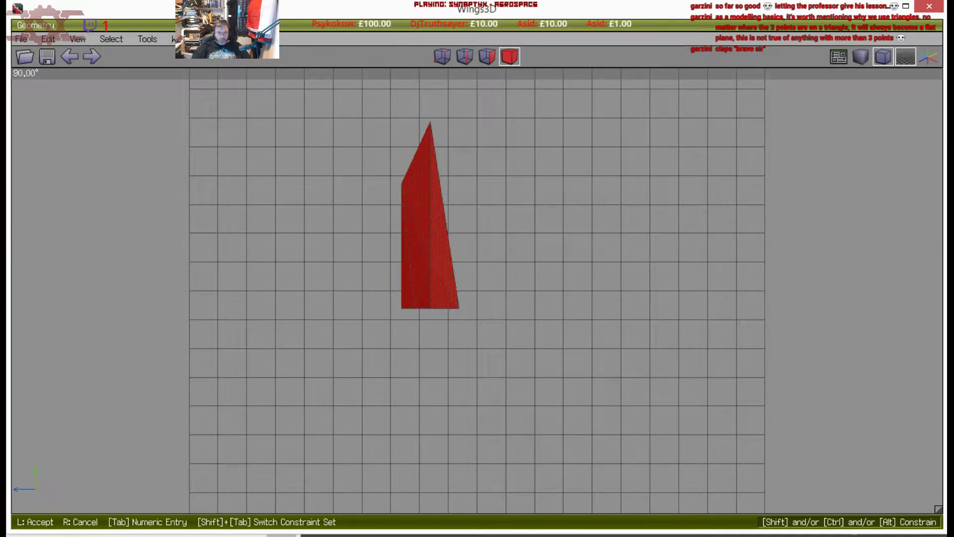
{"action": "left_click", "coordinate": [374, 204]}
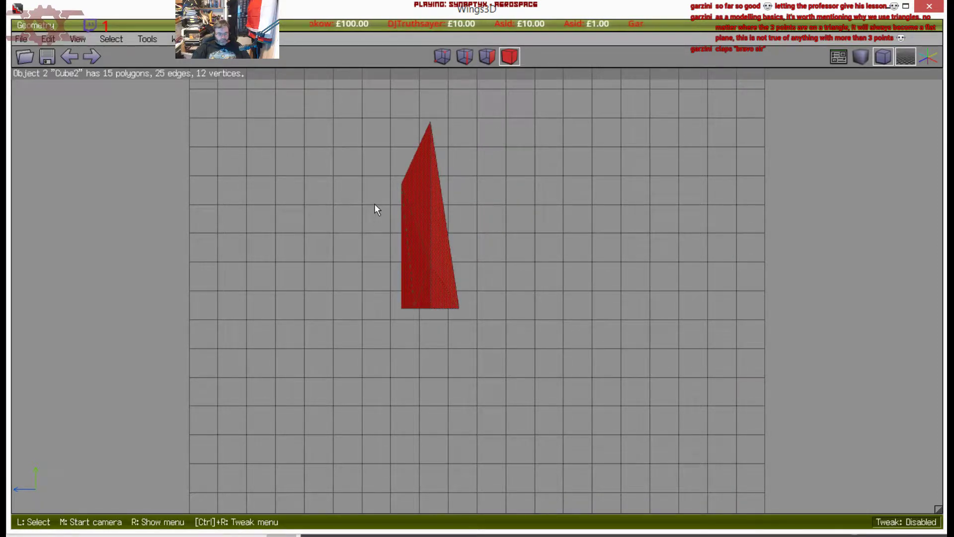
Rotate the whole part about 90° around the X axis through the world origin, standing it upright
{"action": "right_click", "coordinate": [374, 204]}
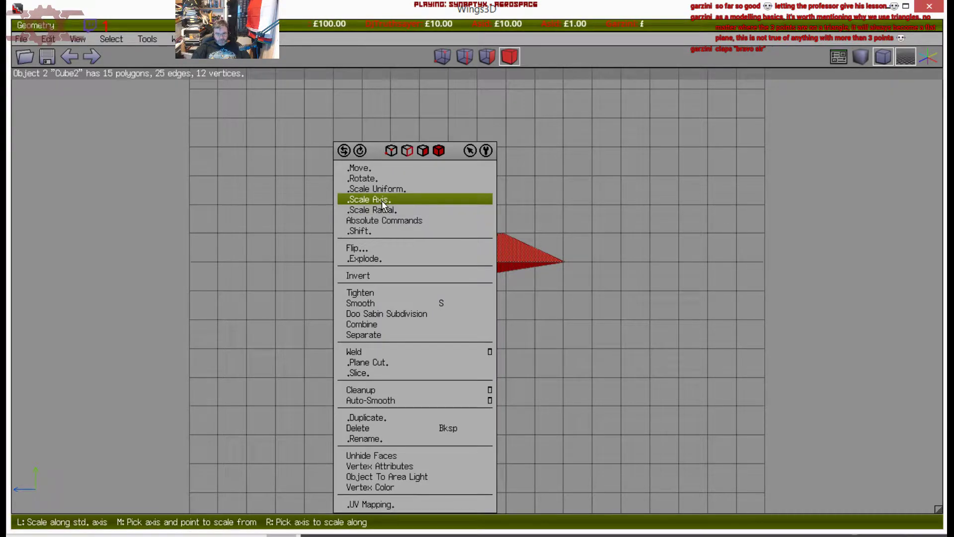
{"action": "left_click", "coordinate": [380, 178]}
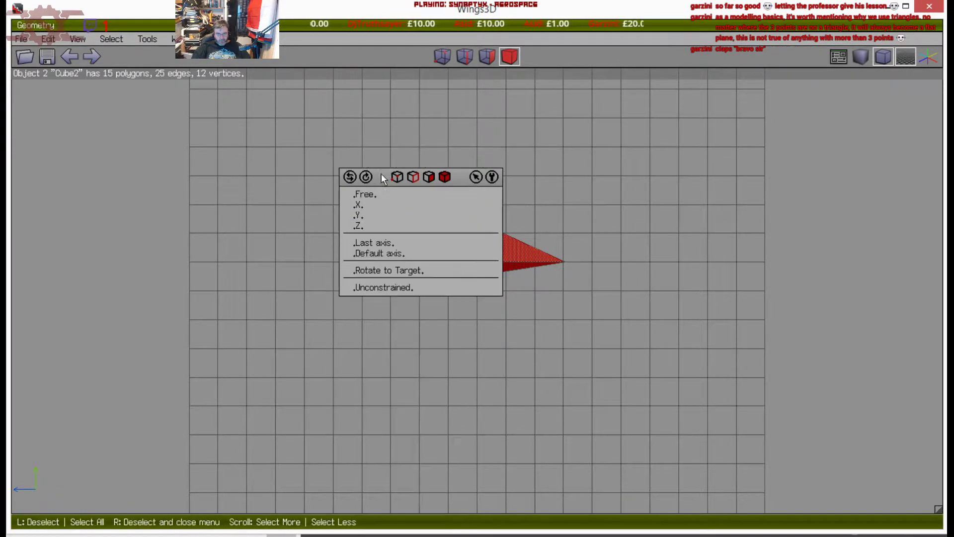
{"action": "left_click", "coordinate": [358, 215]}
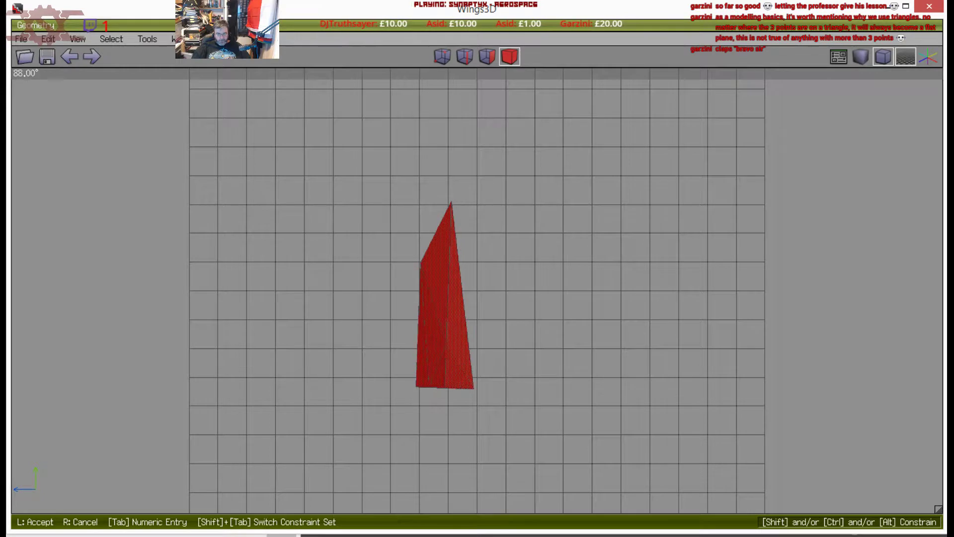
{"action": "left_click", "coordinate": [324, 208]}
Move the upright part freely in the side view, about 0.9 sideways and 3.4 up, to set its base on the ground line
{"action": "right_click", "coordinate": [324, 208]}
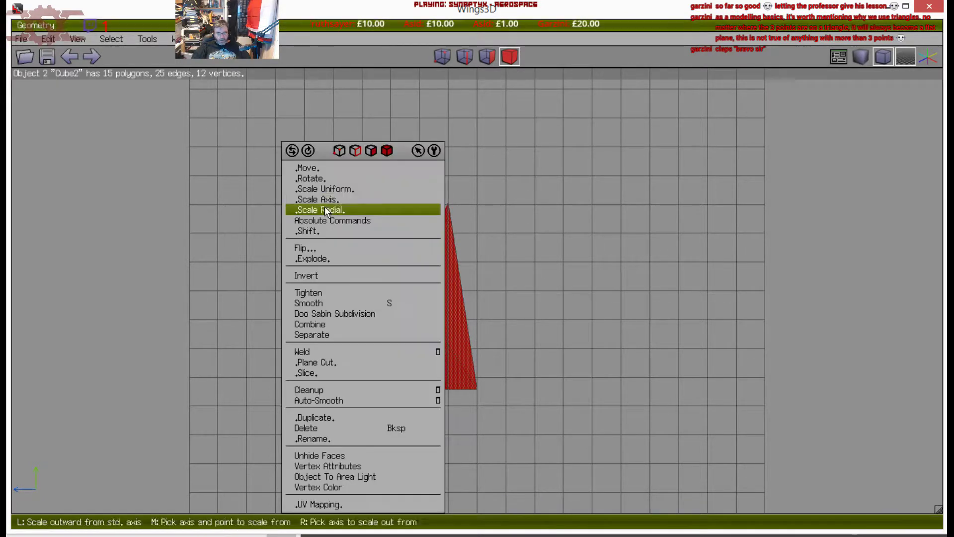
{"action": "left_click", "coordinate": [320, 168]}
{"action": "left_click", "coordinate": [312, 183]}
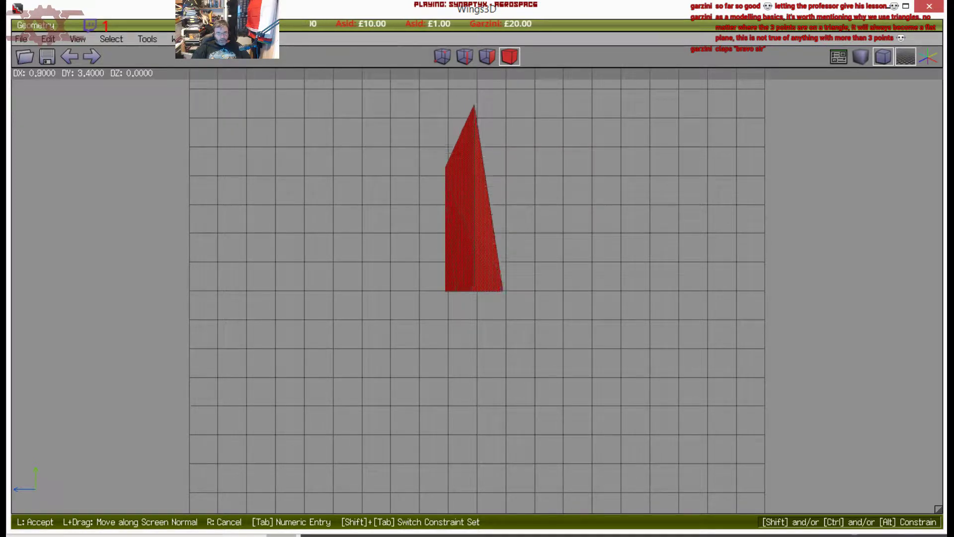
{"action": "left_click", "coordinate": [305, 236]}
Check the base corner vertex's position against the ground line in the side view
{"action": "scroll", "coordinate": [306, 237], "scroll_direction": "up", "scroll_amount": 5}
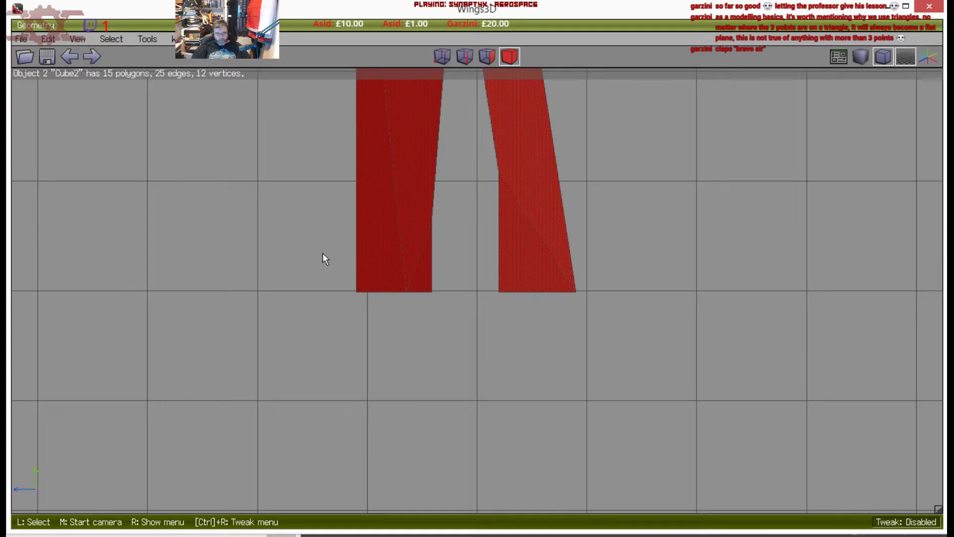
{"action": "scroll", "coordinate": [323, 253], "scroll_direction": "down", "scroll_amount": 2}
{"action": "left_click", "coordinate": [442, 57]}
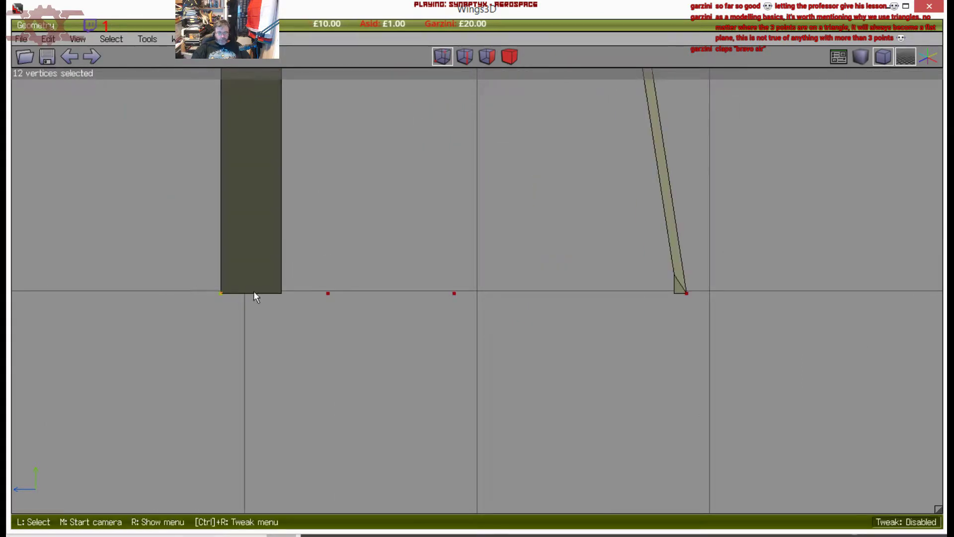
{"action": "left_click", "coordinate": [221, 293]}
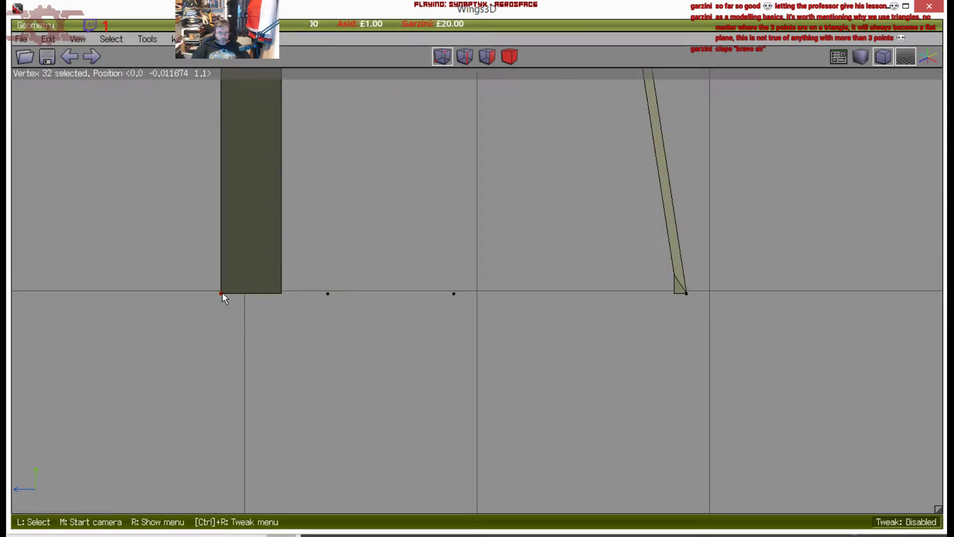
{"action": "left_click", "coordinate": [272, 343]}
{"action": "key", "text": "z"}
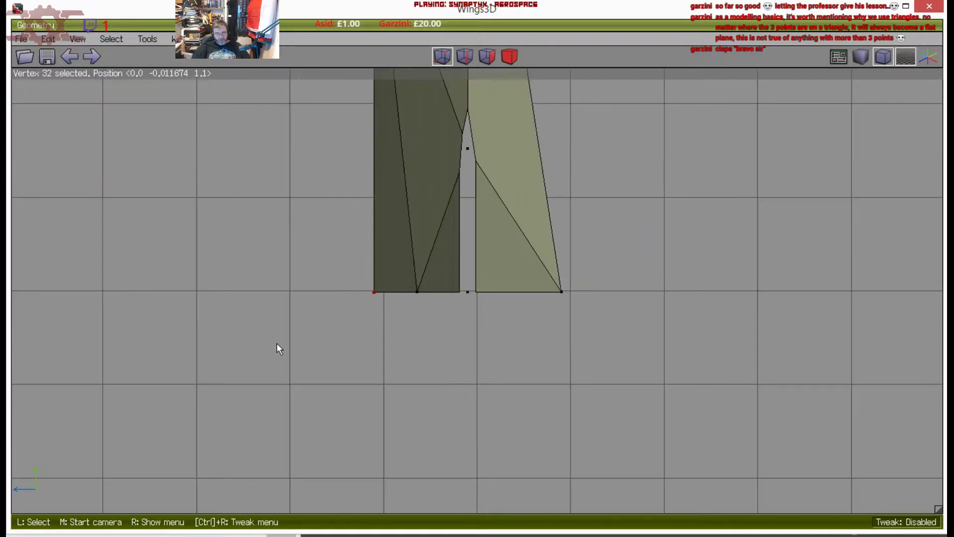
{"action": "key", "text": "x"}
{"action": "scroll", "coordinate": [278, 338], "scroll_direction": "up", "scroll_amount": 2}
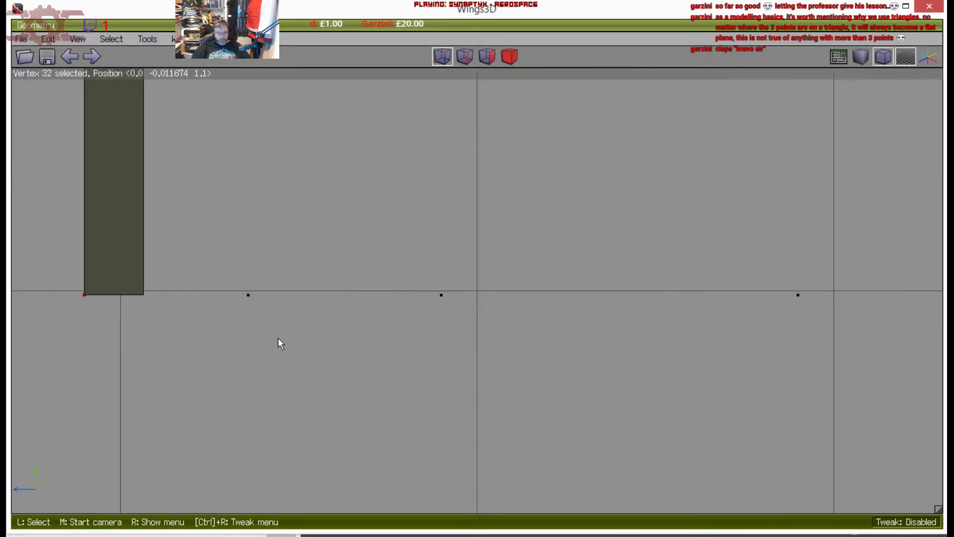
Move the whole part up along Y by about 0.012 to bring its base onto the ground line
{"action": "left_click", "coordinate": [505, 57]}
{"action": "right_click", "coordinate": [240, 326]}
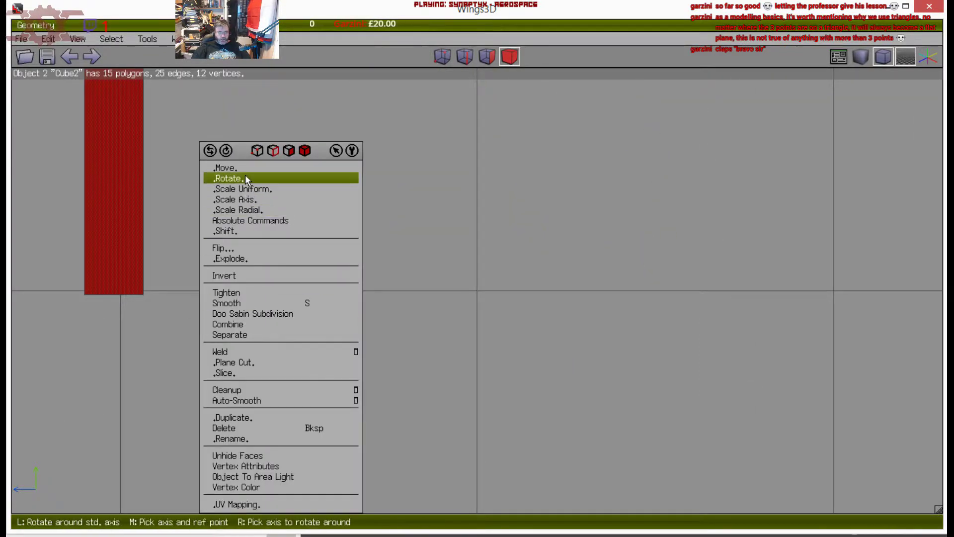
{"action": "left_click", "coordinate": [244, 167]}
{"action": "left_click", "coordinate": [241, 207]}
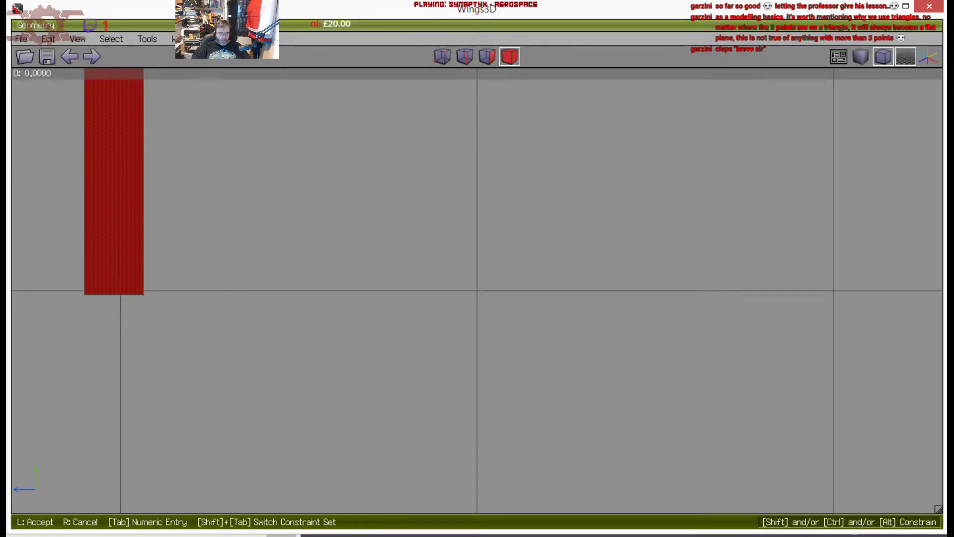
{"action": "left_click", "coordinate": [210, 213]}
{"action": "key", "text": "space"}
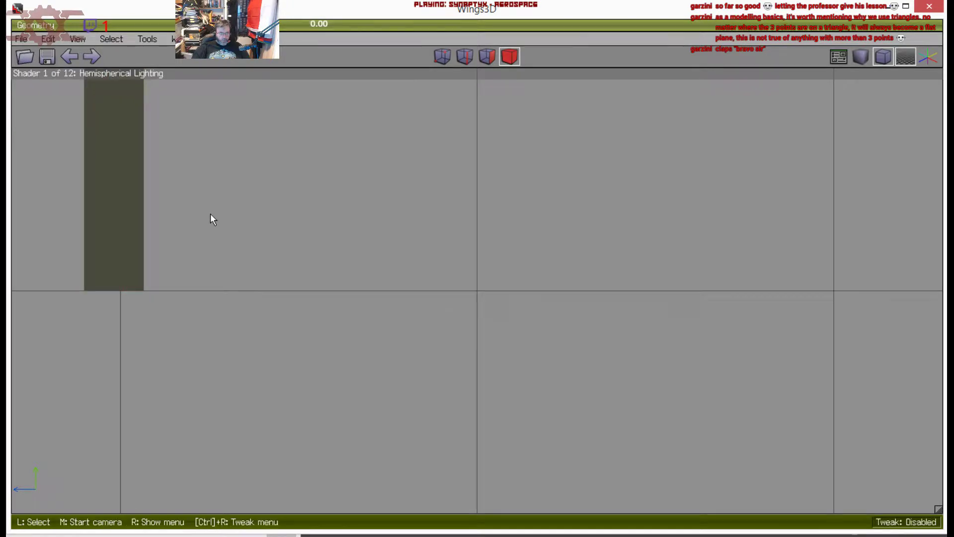
Recheck the base corner vertex's Y position
{"action": "left_click", "coordinate": [442, 56]}
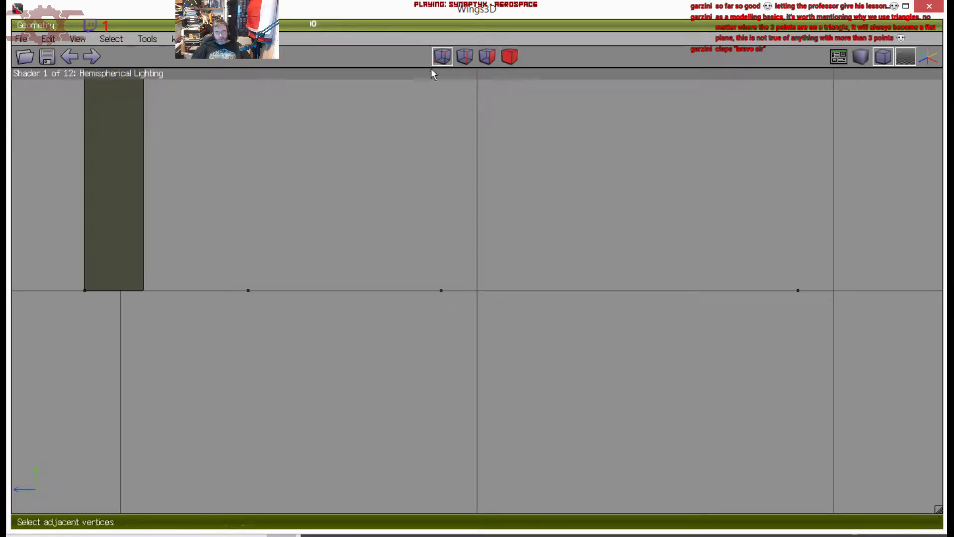
{"action": "left_click", "coordinate": [84, 289]}
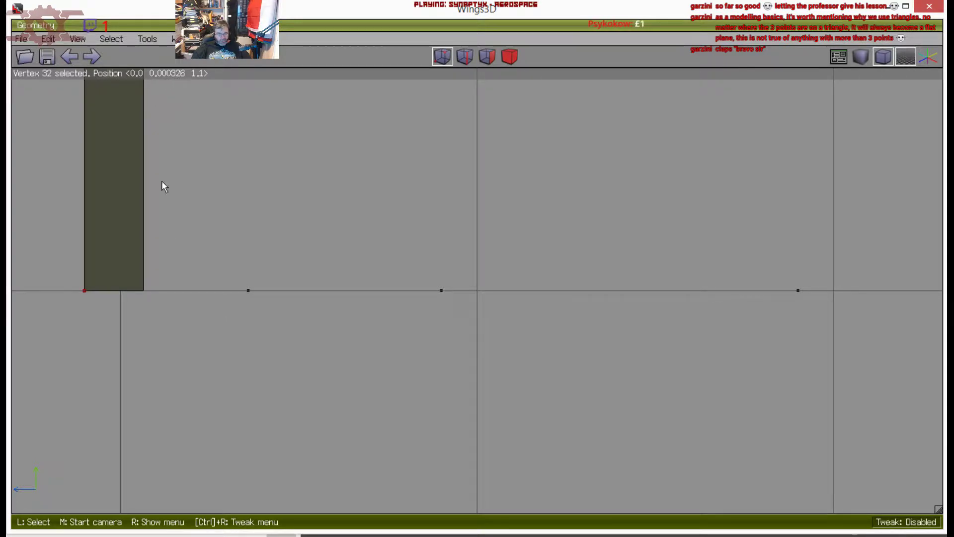
{"action": "scroll", "coordinate": [162, 180], "scroll_direction": "down", "scroll_amount": 10}
Select the seven vertices along the part's base and set their absolute Y position to 0
{"action": "left_click", "coordinate": [509, 58]}
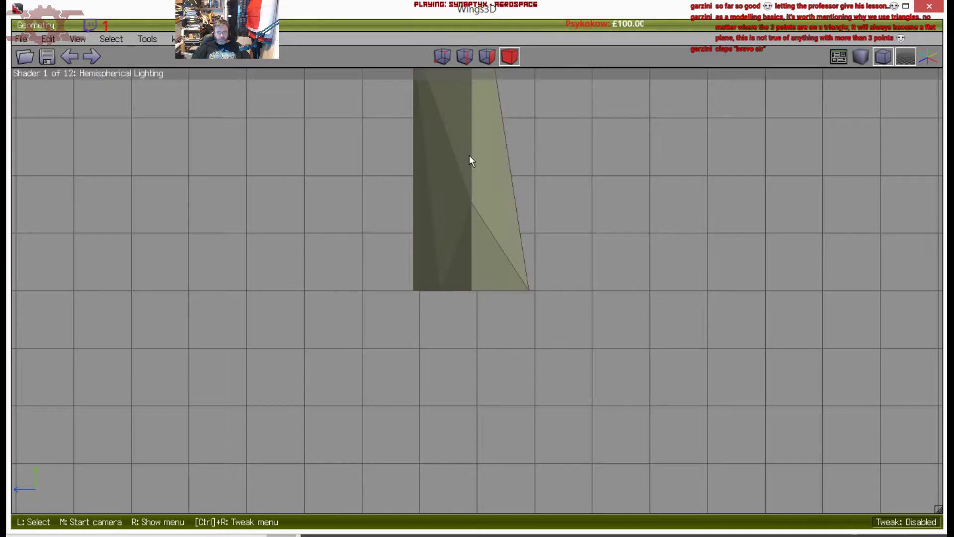
{"action": "left_click", "coordinate": [451, 163]}
{"action": "left_click", "coordinate": [441, 57]}
{"action": "key", "text": "space"}
{"action": "left_click_drag", "start_coordinate": [400, 272], "coordinate": [552, 339]}
{"action": "right_click", "coordinate": [553, 344]}
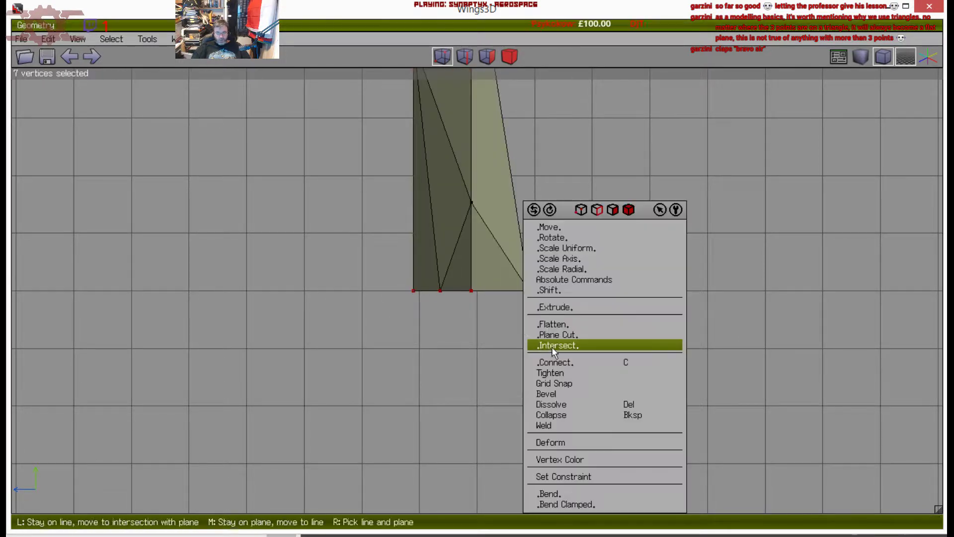
{"action": "left_click", "coordinate": [571, 227]}
{"action": "right_click", "coordinate": [339, 266]}
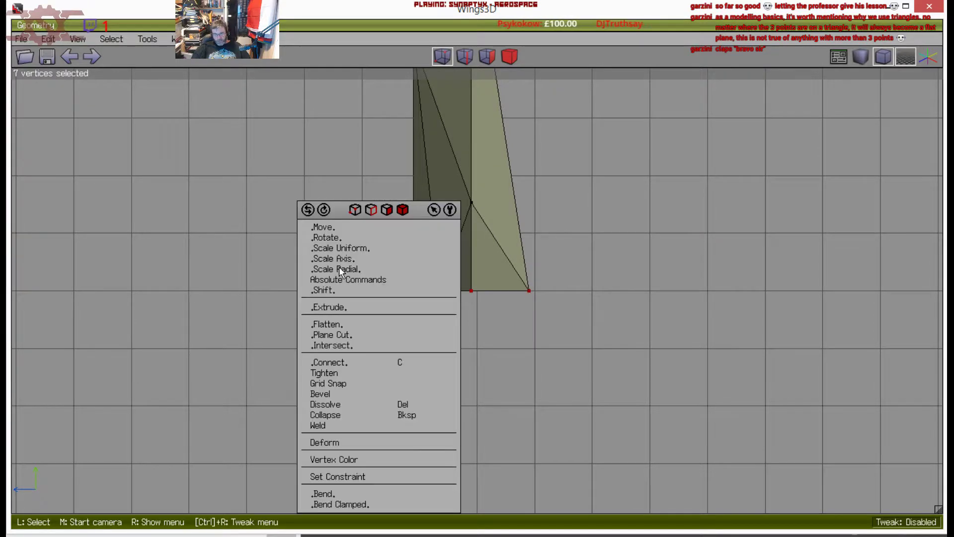
{"action": "left_click", "coordinate": [341, 281]}
{"action": "left_click", "coordinate": [341, 300]}
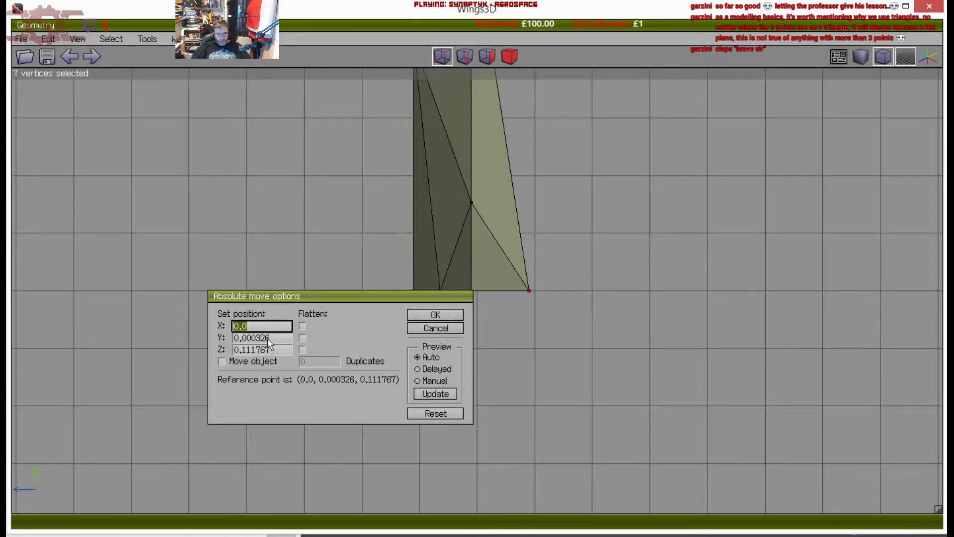
{"action": "type", "text": "0"}
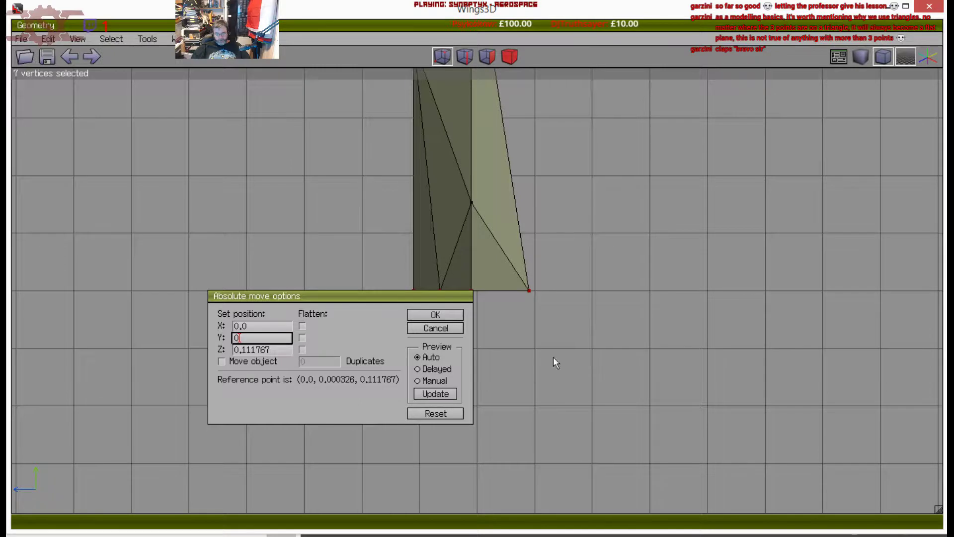
{"action": "left_click", "coordinate": [428, 316]}
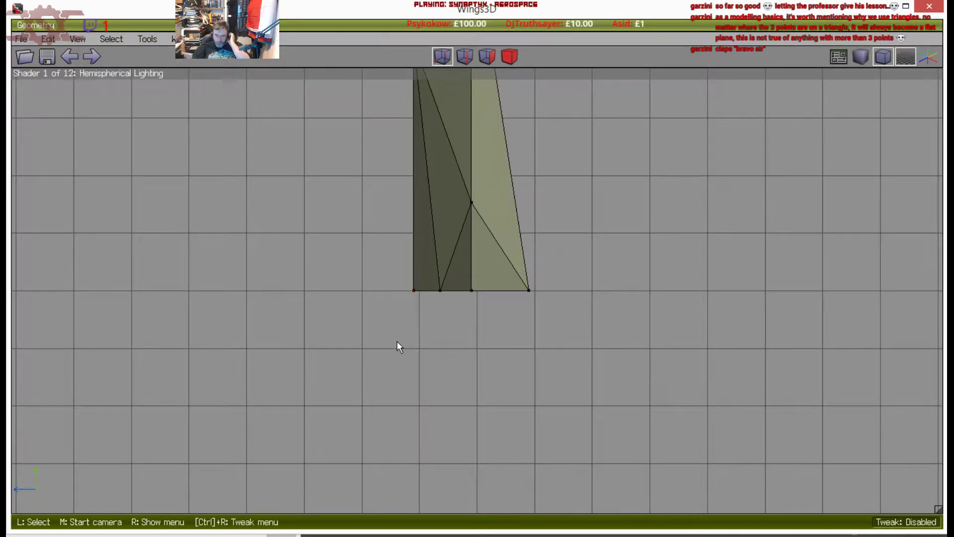
Select the whole upright part and examine it from several angles, checking how its base sits on the ground grid
{"action": "scroll", "coordinate": [396, 341], "scroll_direction": "down", "scroll_amount": 5}
{"action": "middle_click", "coordinate": [417, 325]}
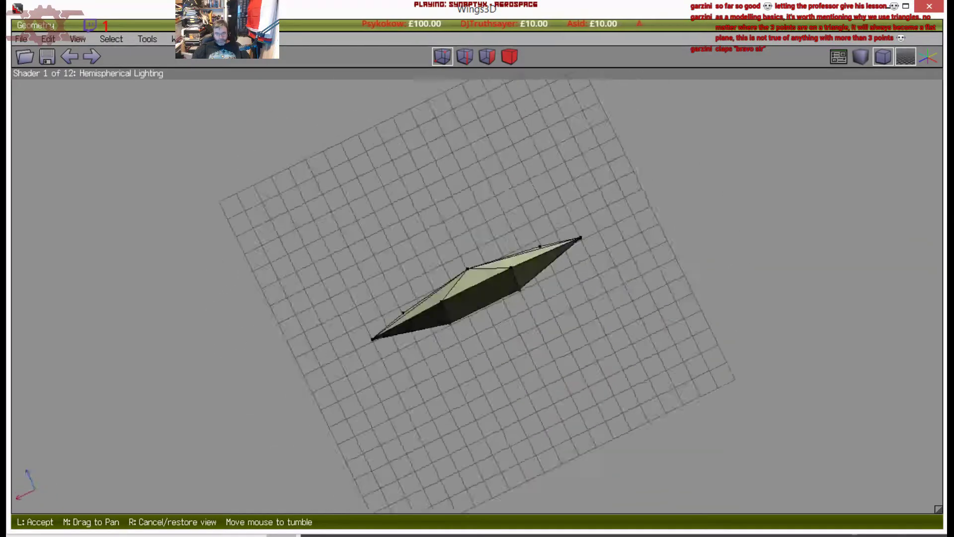
{"action": "left_click", "coordinate": [463, 278]}
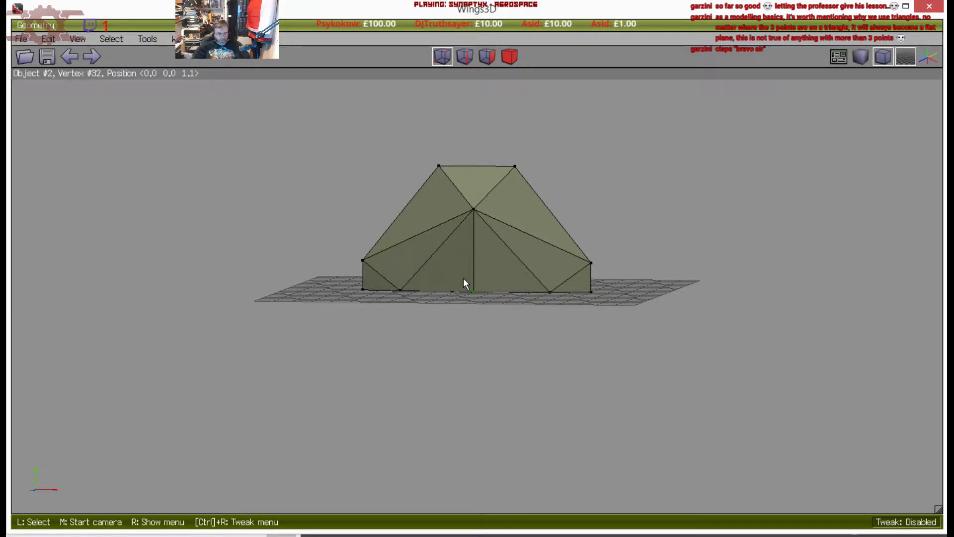
{"action": "key", "text": "super"}
{"action": "key", "text": "super"}
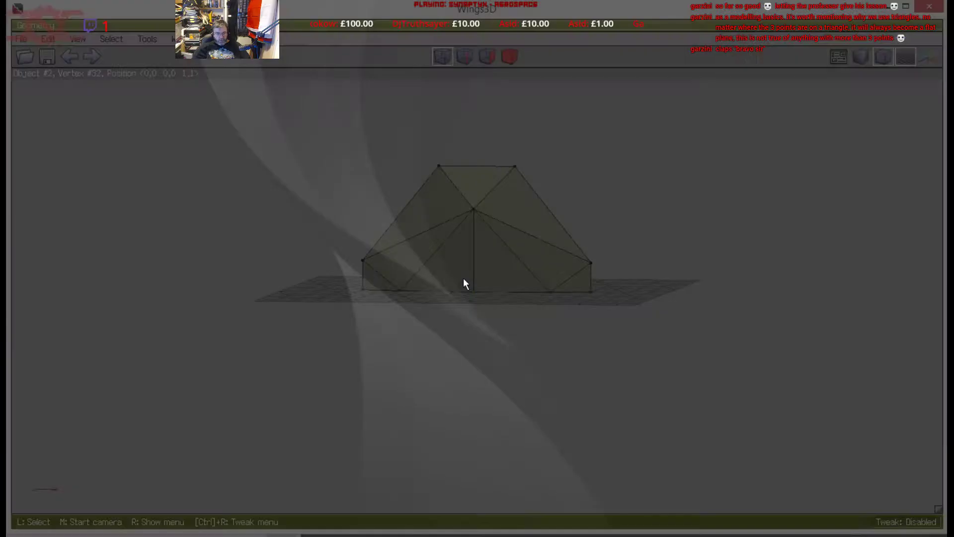
{"action": "left_click", "coordinate": [508, 59]}
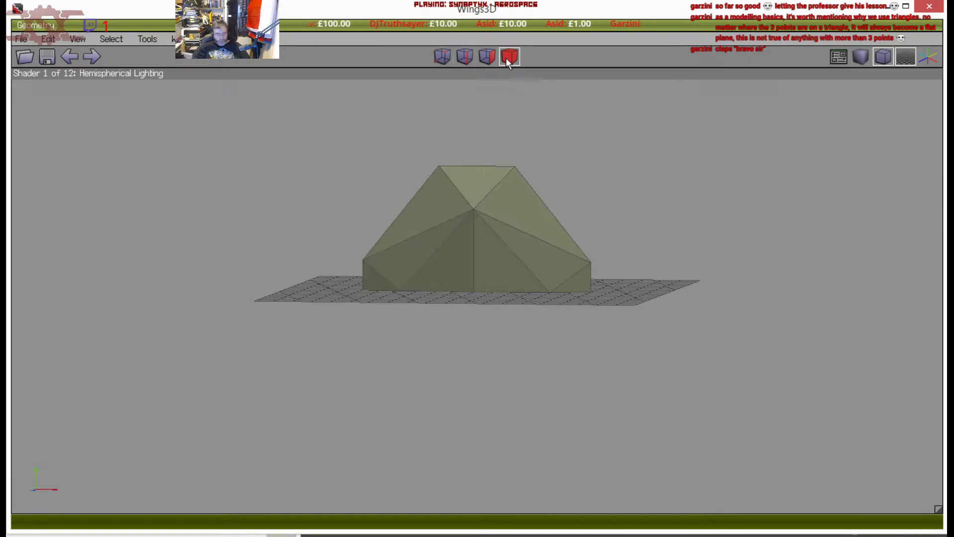
{"action": "key", "text": "x"}
{"action": "left_click", "coordinate": [480, 241]}
{"action": "scroll", "coordinate": [497, 149], "scroll_direction": "up", "scroll_amount": 4}
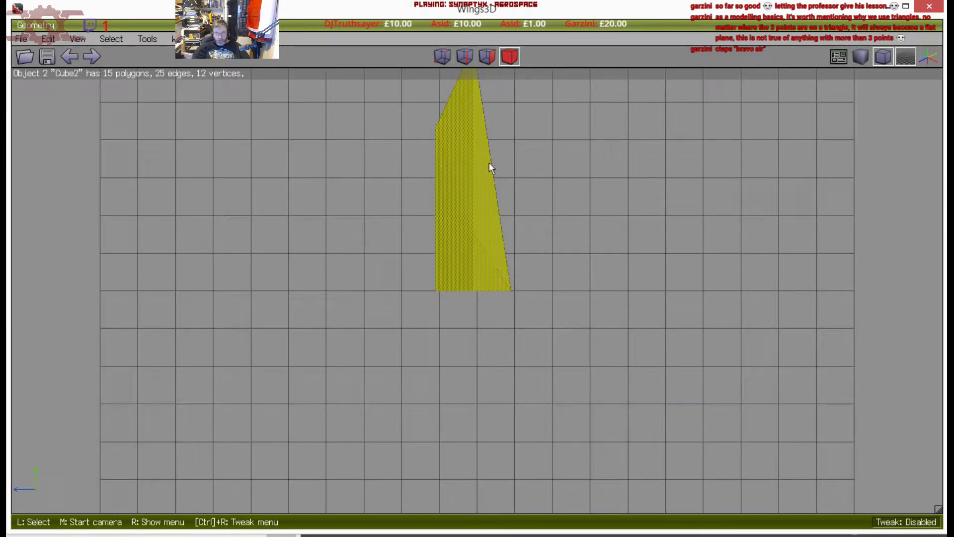
{"action": "middle_click", "coordinate": [532, 284]}
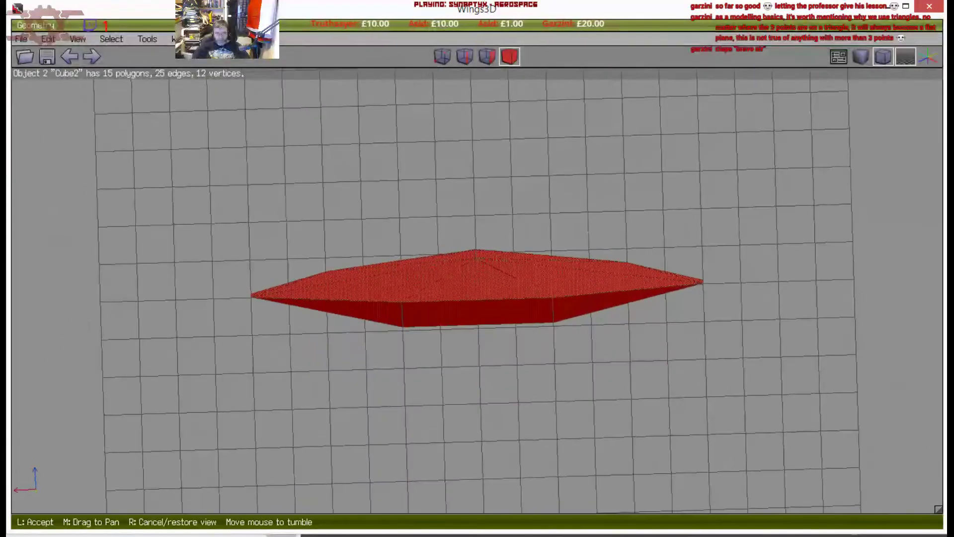
{"action": "left_click", "coordinate": [538, 279]}
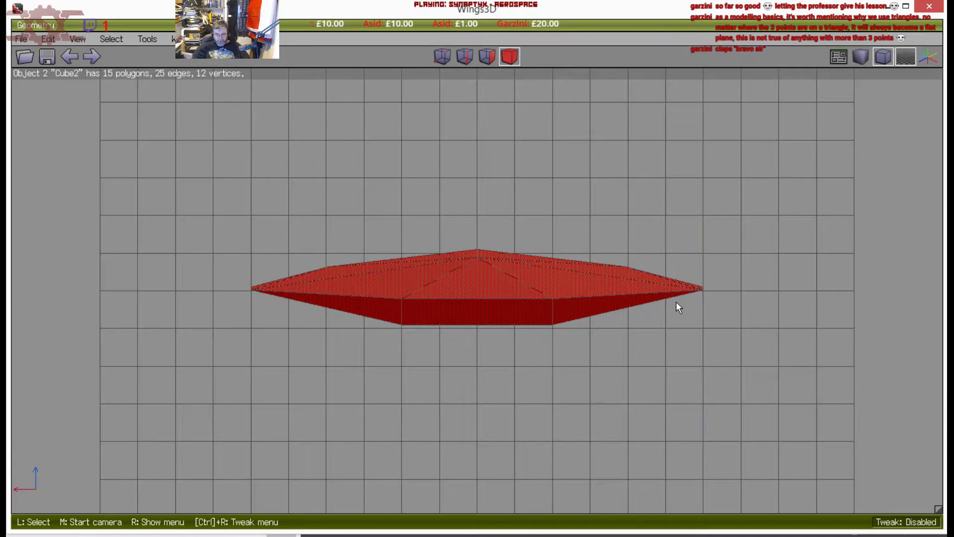
{"action": "middle_click", "coordinate": [525, 286]}
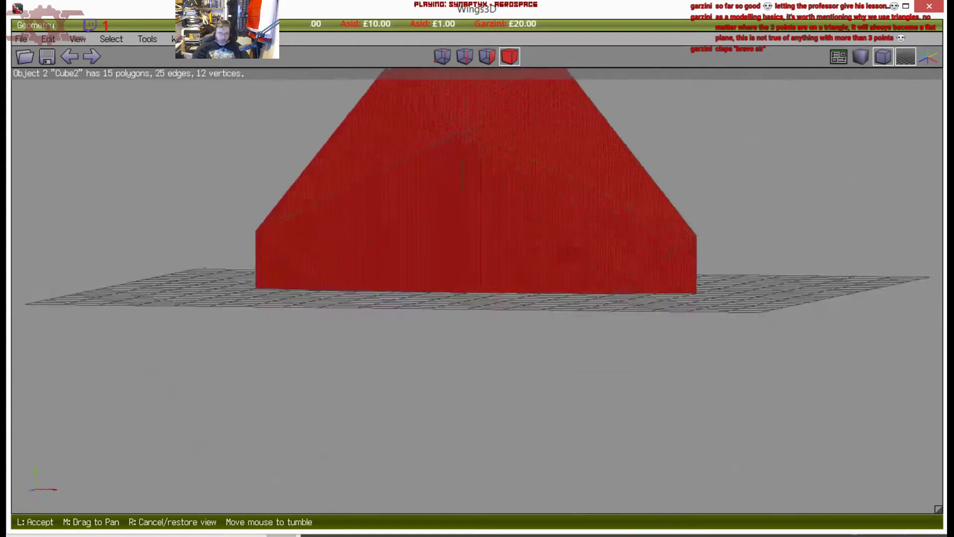
{"action": "left_click", "coordinate": [523, 288]}
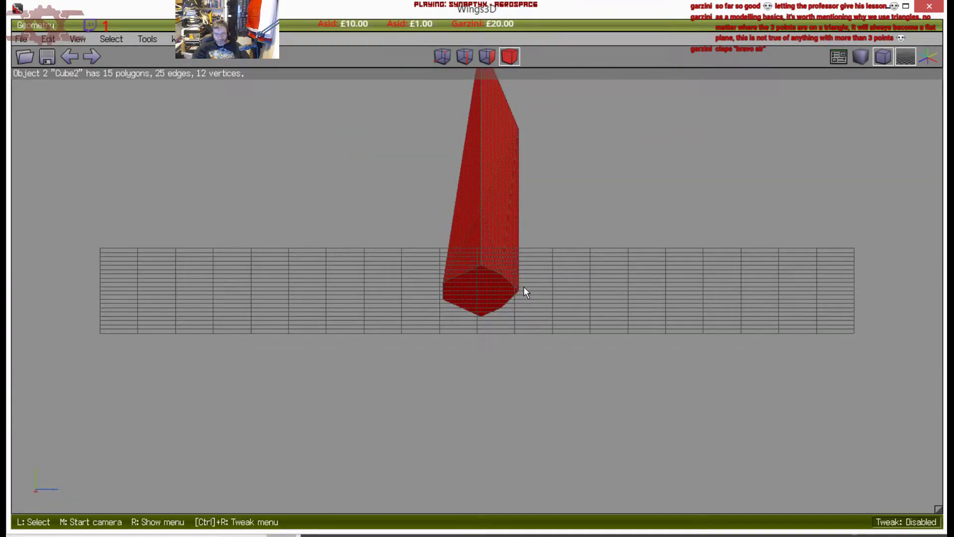
Examine the upright part from the side and other angles, checking its profile against the ground grid
{"action": "key", "text": "x"}
{"action": "scroll", "coordinate": [547, 268], "scroll_direction": "down", "scroll_amount": 3}
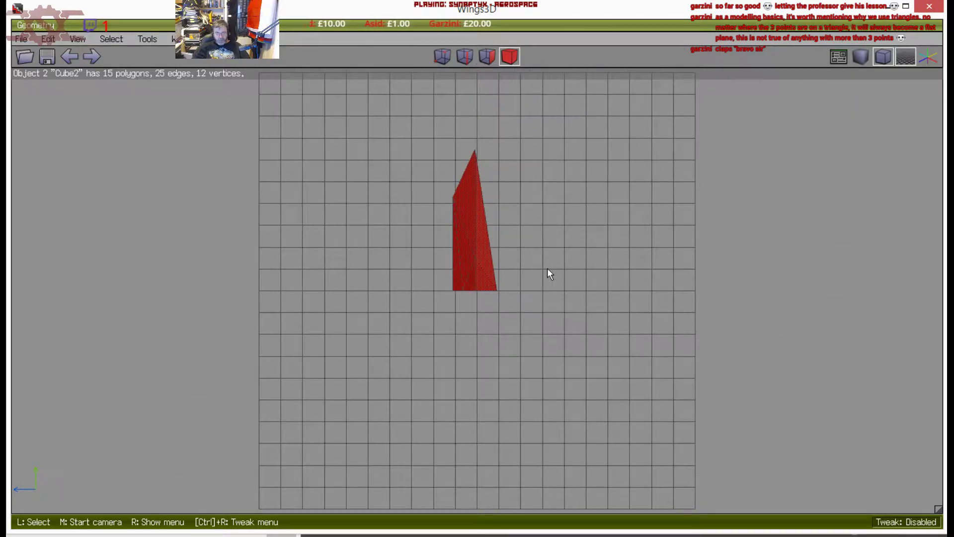
{"action": "middle_click", "coordinate": [552, 276]}
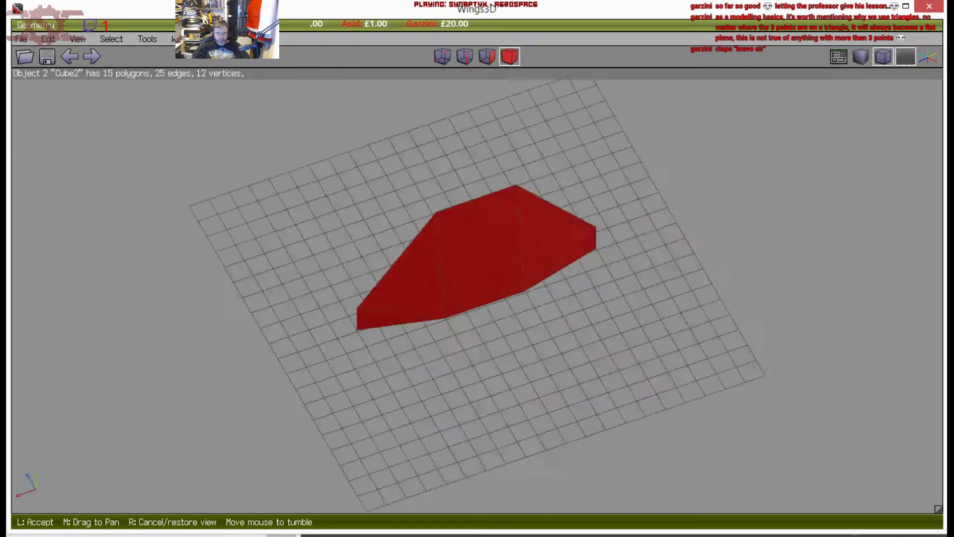
{"action": "left_click", "coordinate": [565, 269]}
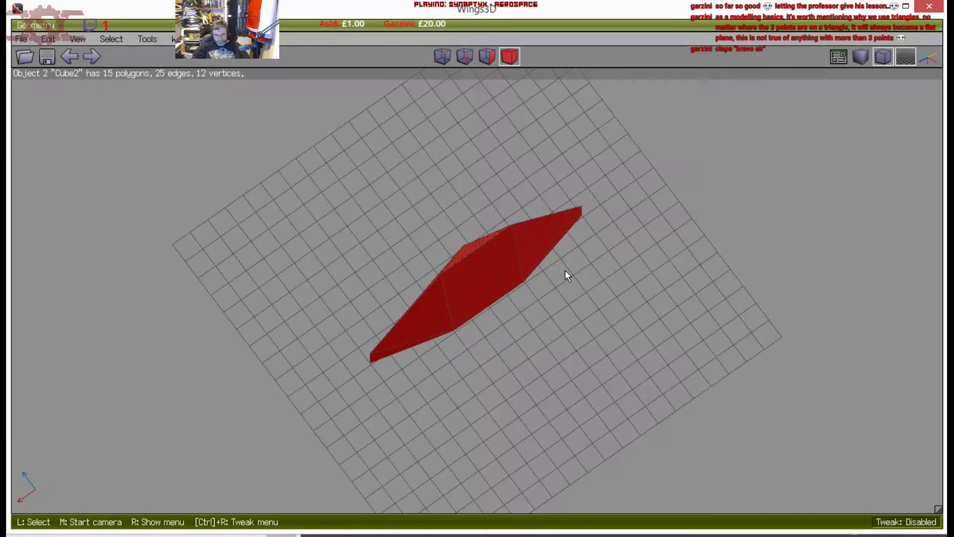
{"action": "middle_click", "coordinate": [565, 270]}
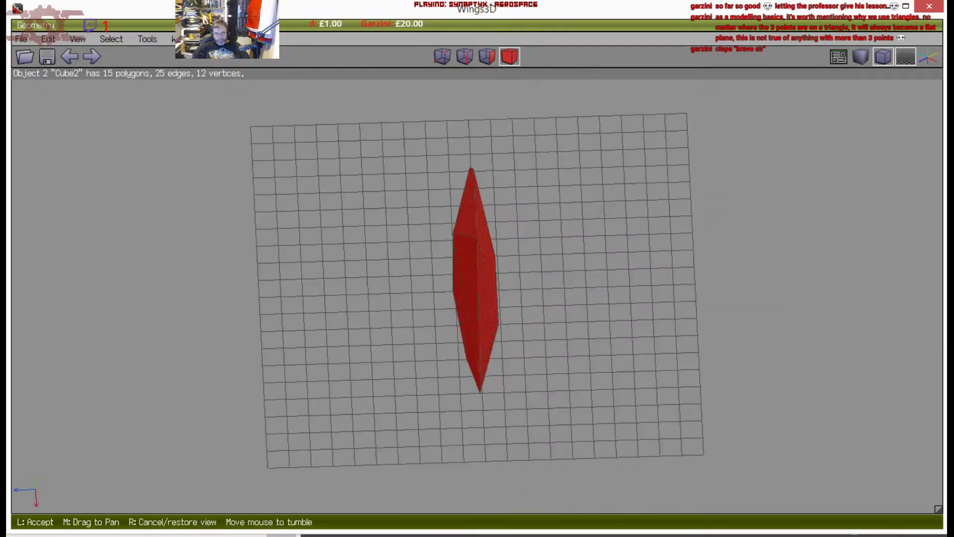
{"action": "left_click", "coordinate": [567, 277]}
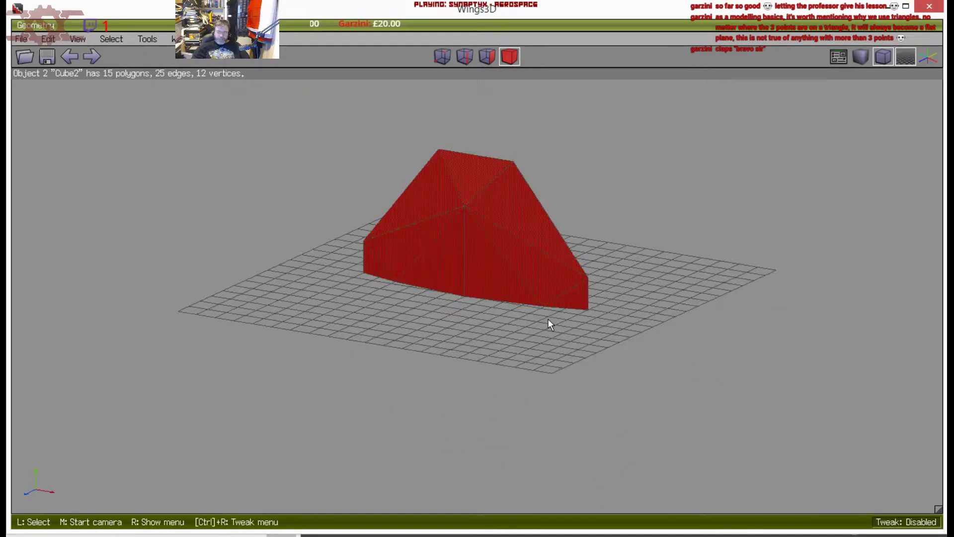
{"action": "key", "text": "x"}
{"action": "key", "text": "space"}
{"action": "key", "text": "v"}
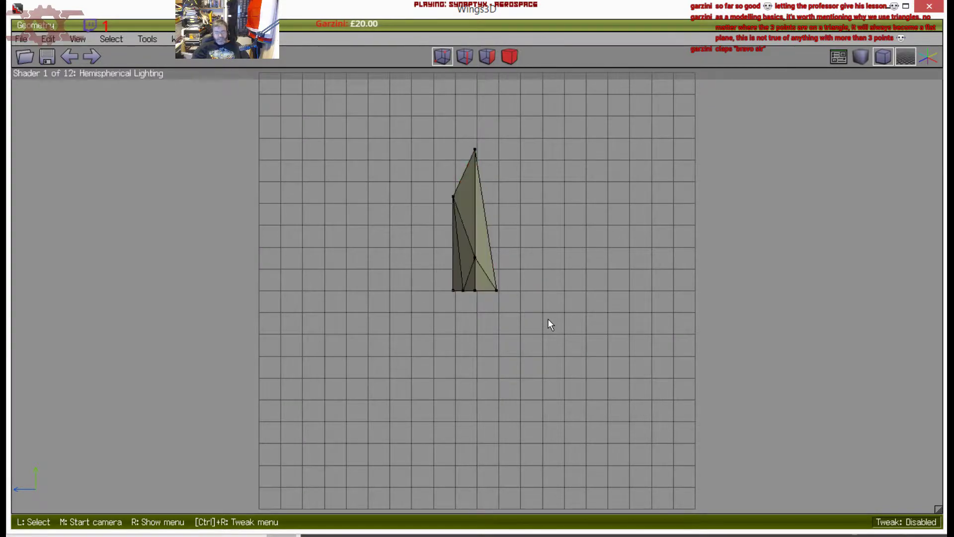
Undo the ground alignment edits and the upright rotation to bring the part back to its flat orientation
{"action": "key", "text": "ctrl+z"}
{"action": "key", "text": "ctrl+z"}
{"action": "key", "text": "ctrl+z"}
{"action": "key", "text": "ctrl+z"}
{"action": "key", "text": "ctrl+z"}
{"action": "key", "text": "ctrl+z"}
{"action": "key", "text": "ctrl+z"}
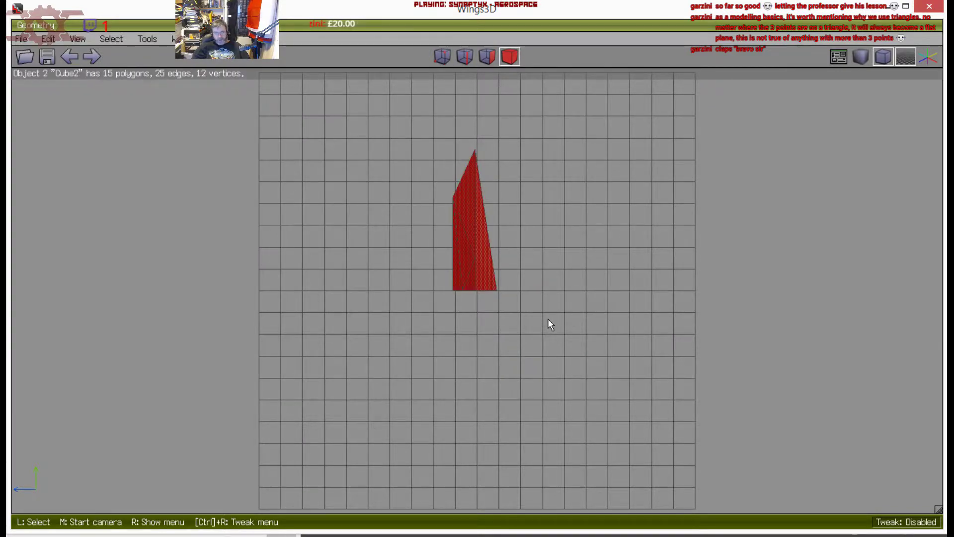
{"action": "key", "text": "ctrl+z"}
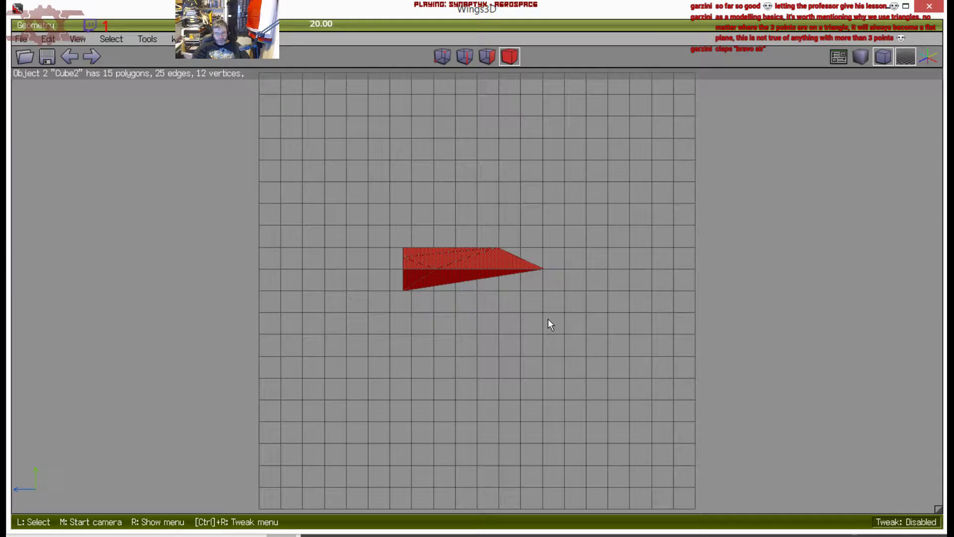
Select the whole flat part and convert the selection to all its vertices
{"action": "key", "text": "space"}
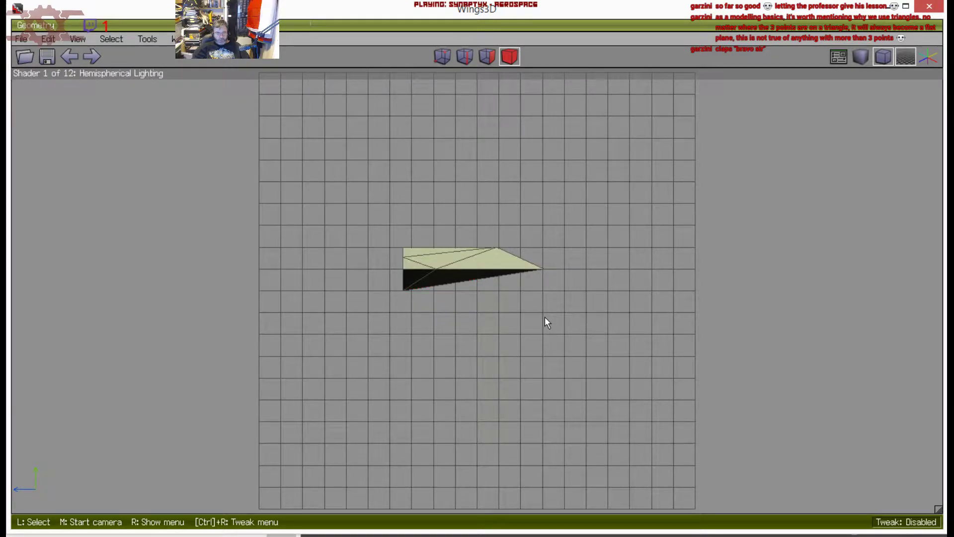
{"action": "scroll", "coordinate": [543, 316], "scroll_direction": "up", "scroll_amount": 3}
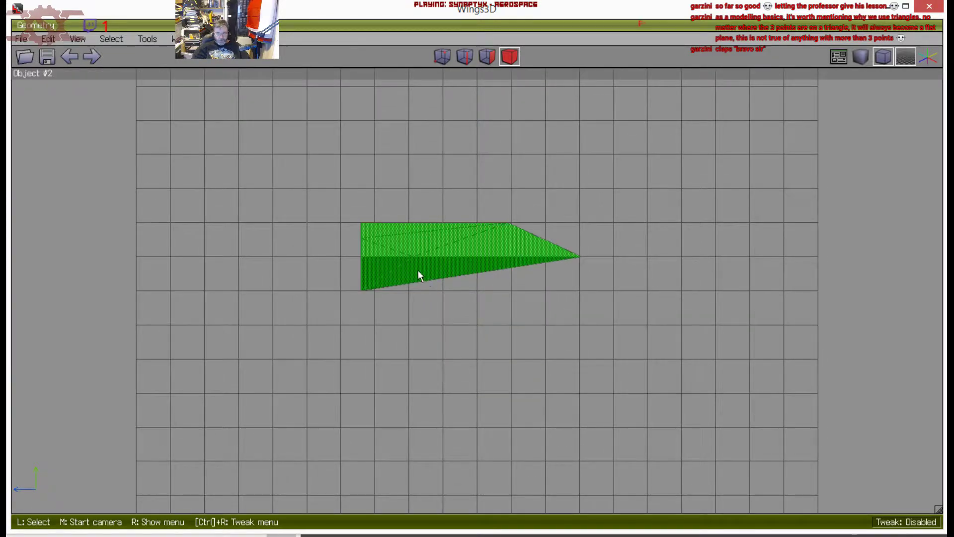
{"action": "left_click", "coordinate": [446, 244]}
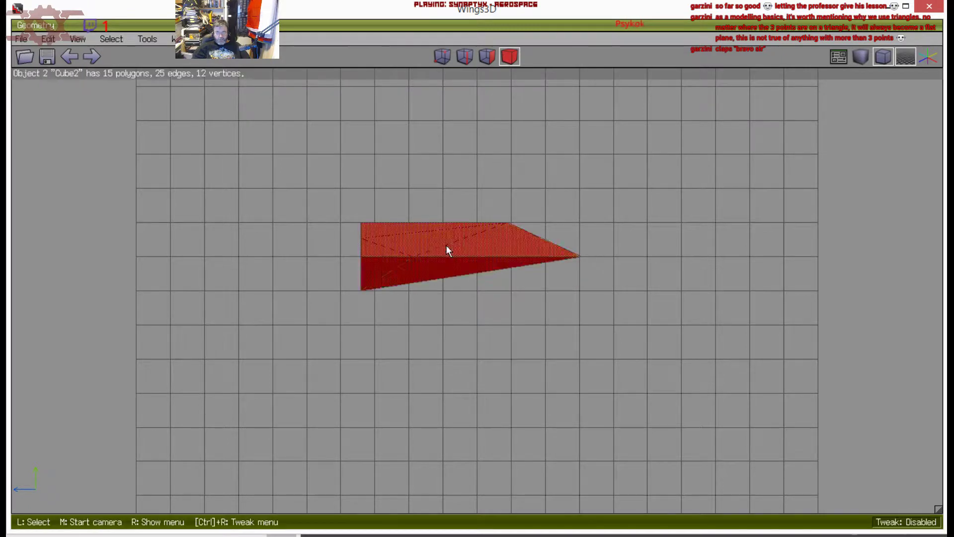
{"action": "right_click", "coordinate": [439, 246]}
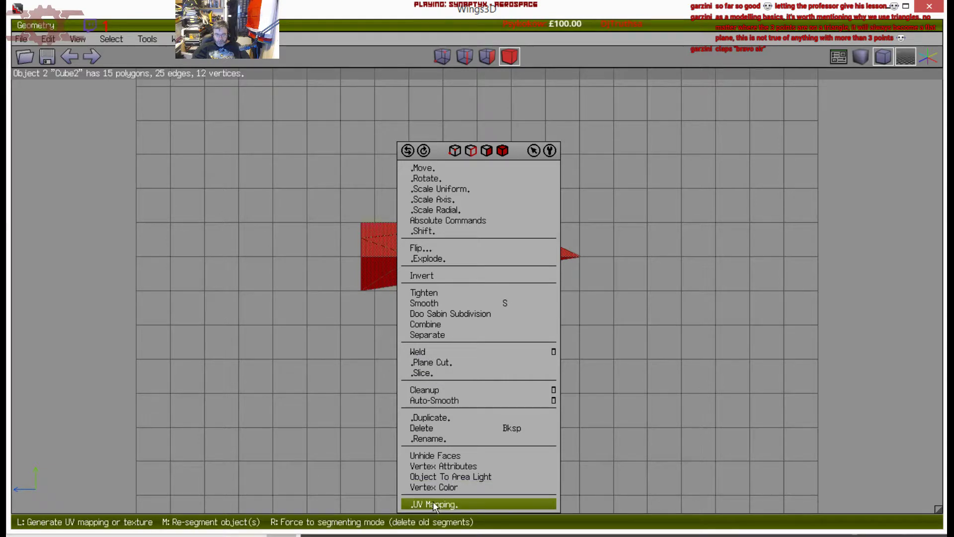
{"action": "left_click", "coordinate": [442, 56]}
{"action": "right_click", "coordinate": [455, 207]}
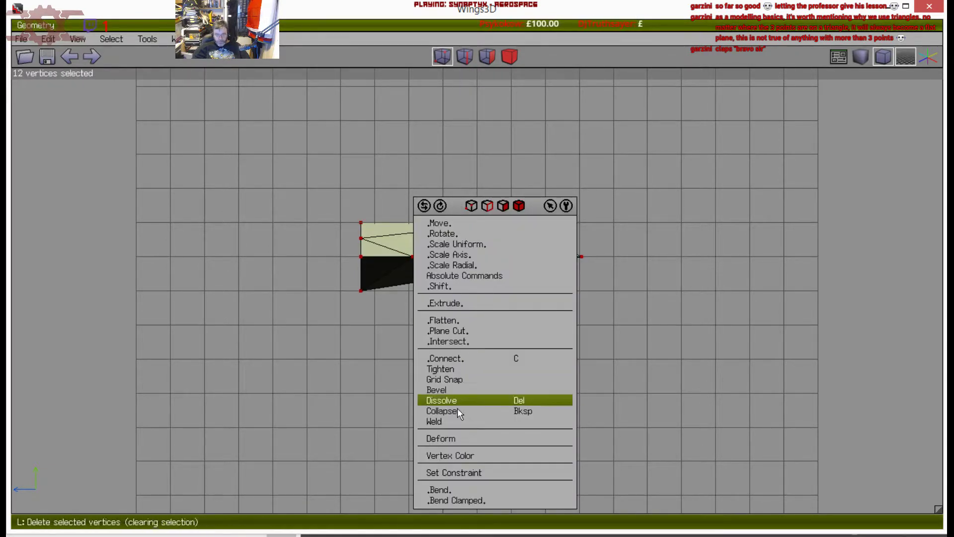
{"action": "left_click", "coordinate": [458, 422]}
{"action": "left_click", "coordinate": [417, 459]}
{"action": "right_click", "coordinate": [435, 425]}
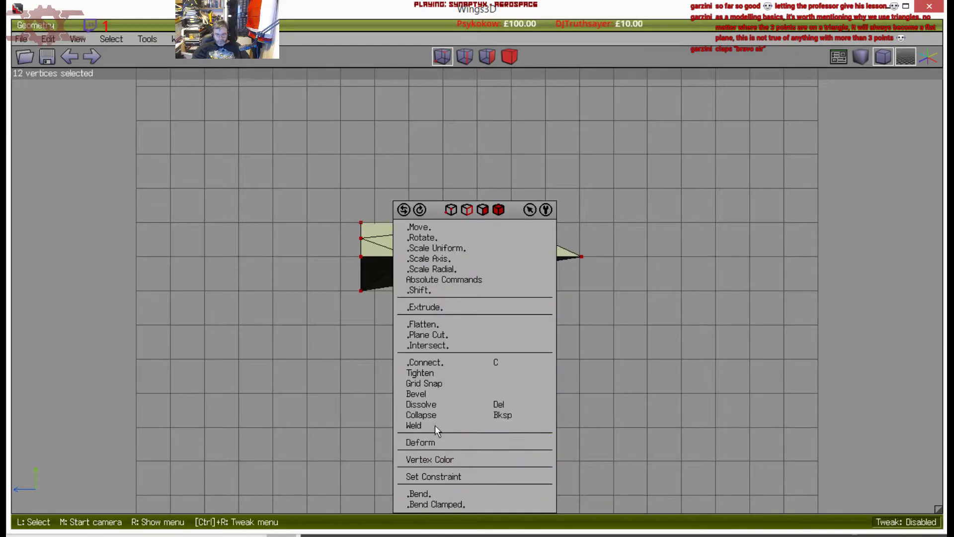
{"action": "left_click", "coordinate": [433, 441]}
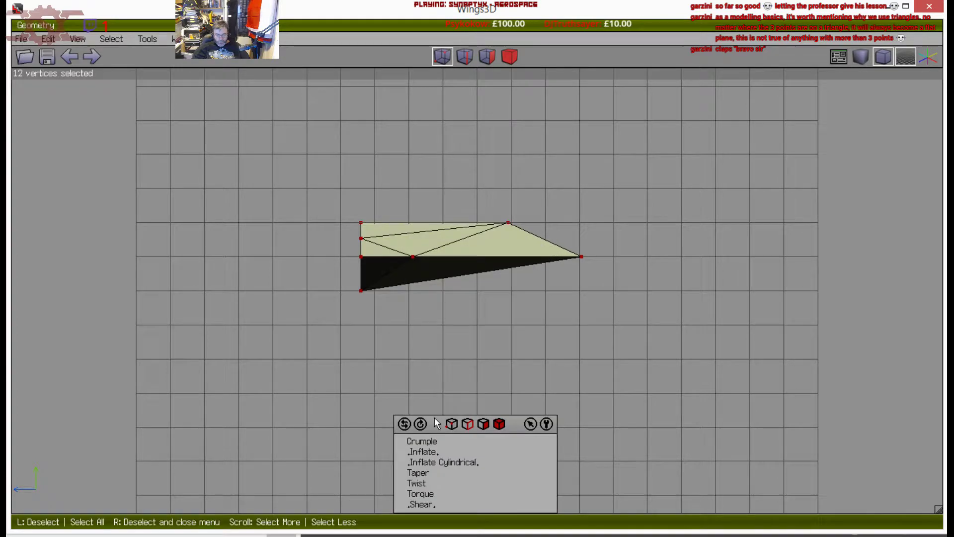
{"action": "left_click", "coordinate": [428, 473]}
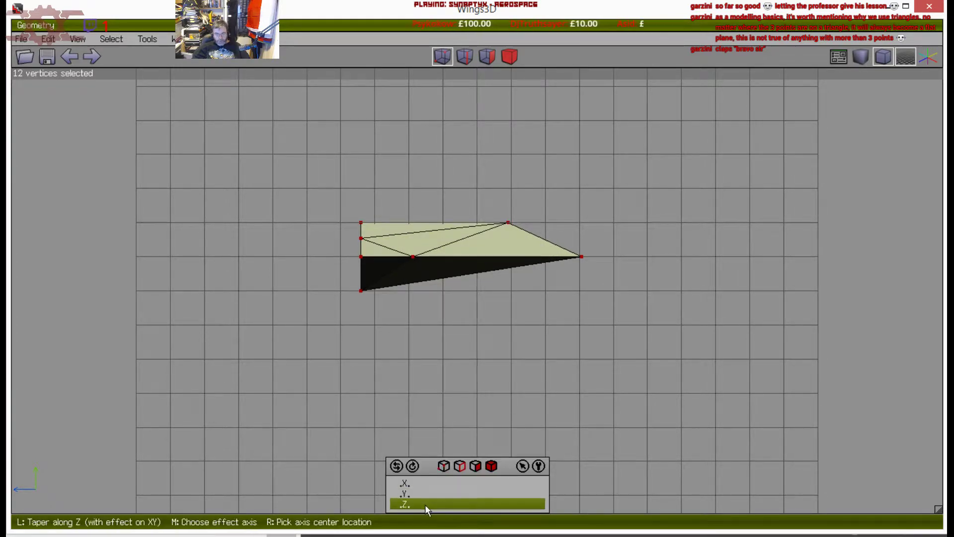
{"action": "left_click", "coordinate": [425, 504]}
{"action": "right_click", "coordinate": [424, 474]}
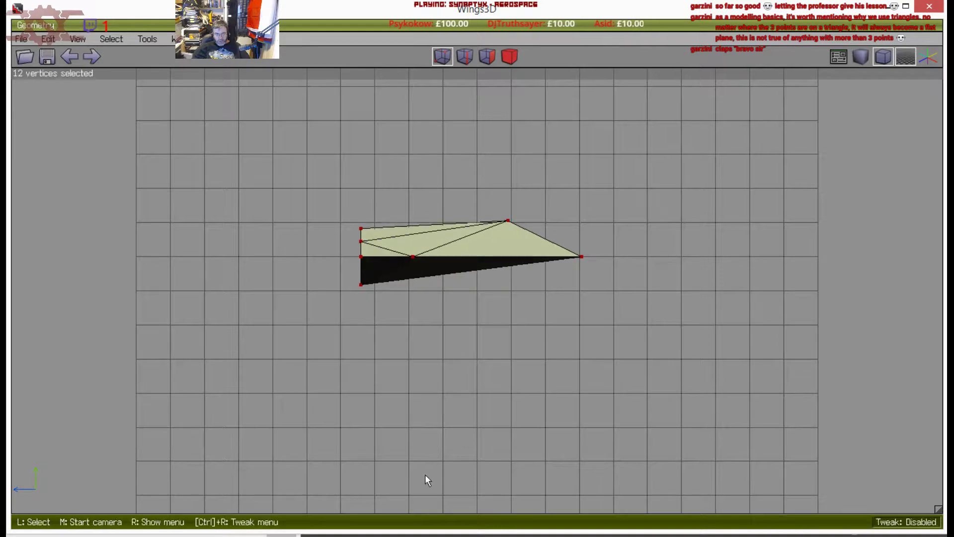
Taper all the selected vertices along Y by -60%
{"action": "right_click", "coordinate": [425, 473]}
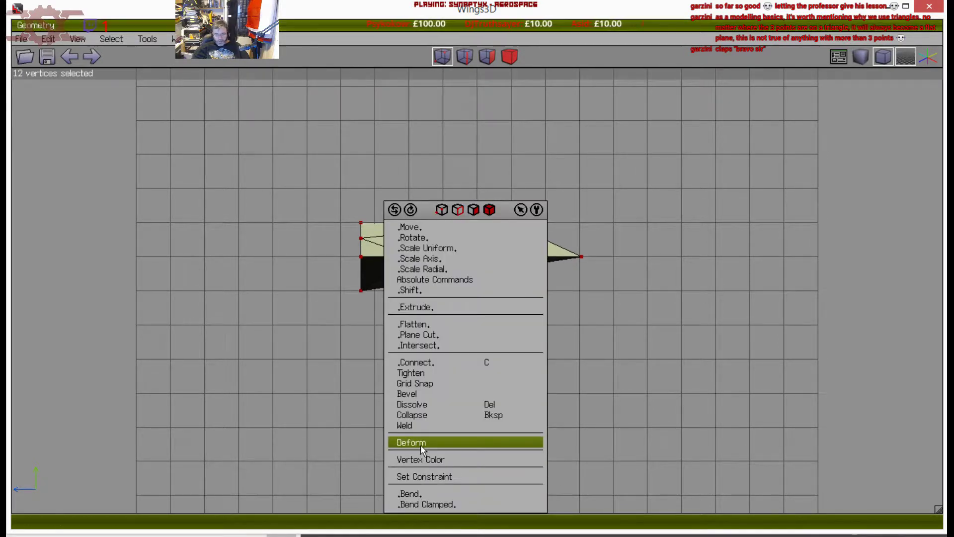
{"action": "left_click", "coordinate": [419, 442]}
{"action": "left_click", "coordinate": [416, 471]}
{"action": "left_click", "coordinate": [413, 483]}
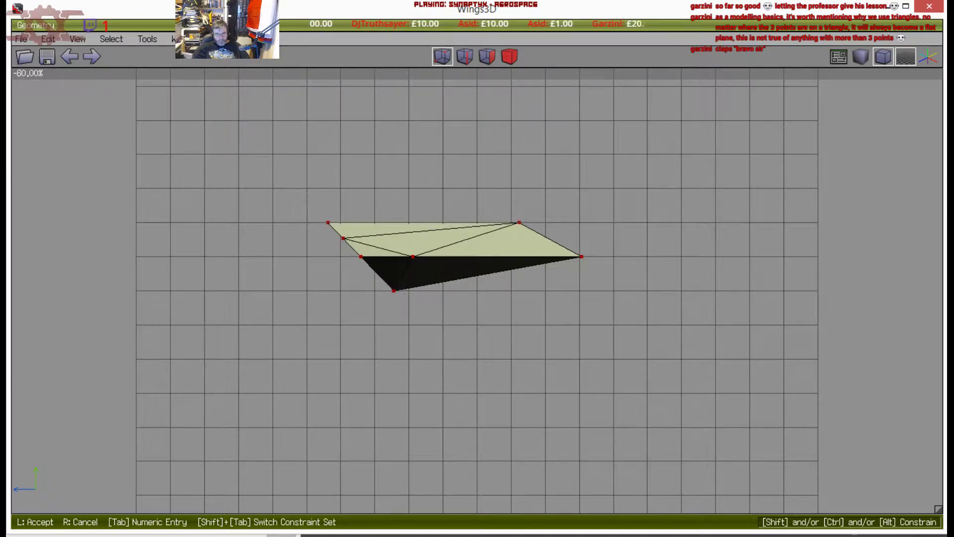
{"action": "left_click", "coordinate": [409, 478]}
Select the whole tapered part as an object and apply Smooth to it
{"action": "middle_click", "coordinate": [409, 478]}
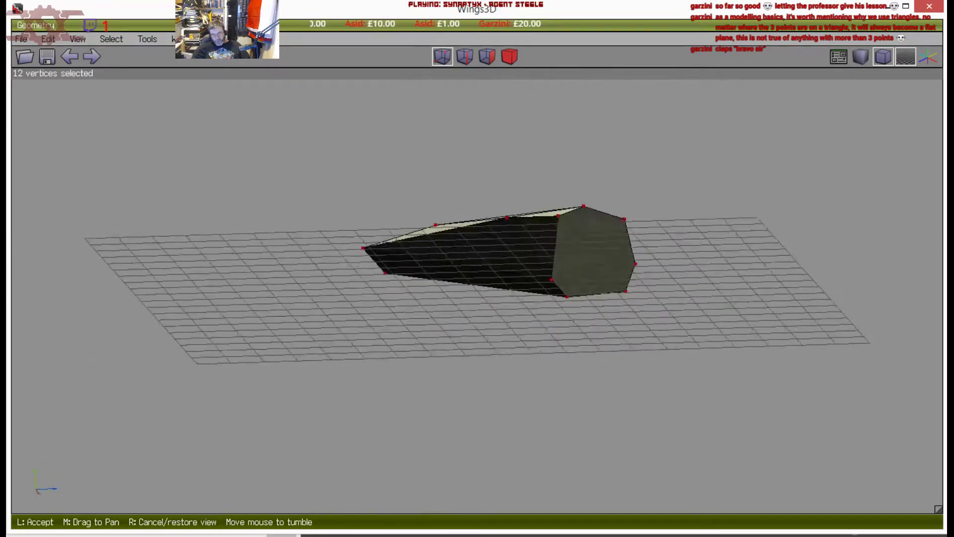
{"action": "left_click", "coordinate": [428, 386]}
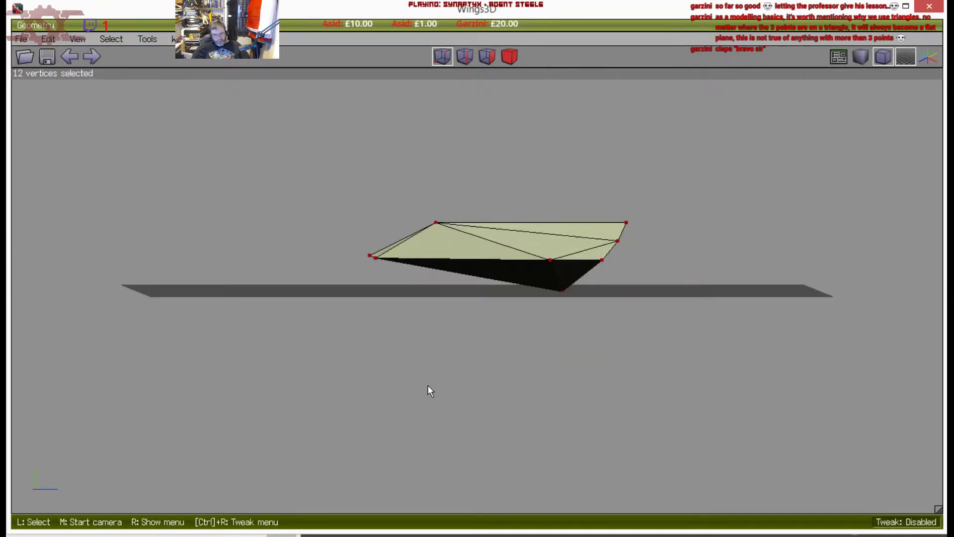
{"action": "key", "text": "x"}
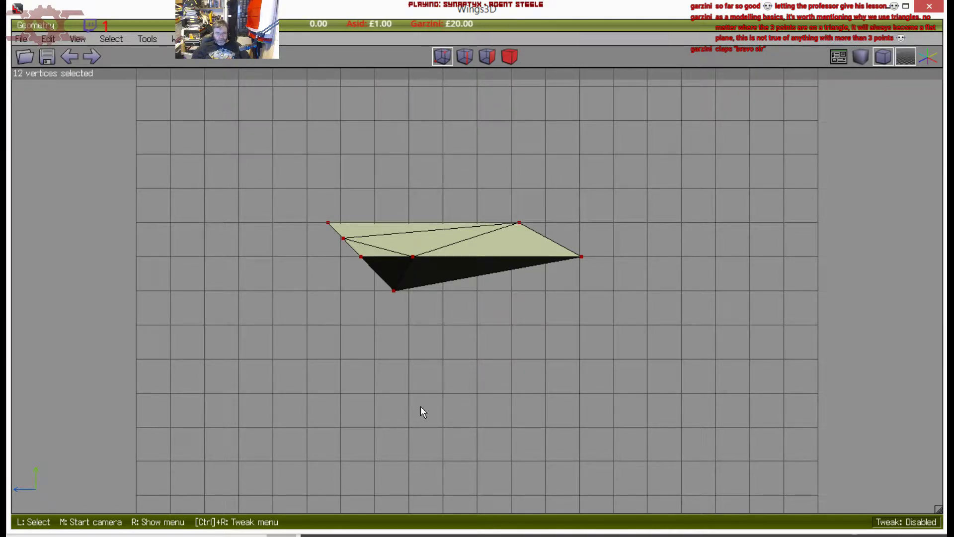
{"action": "middle_click", "coordinate": [421, 406]}
{"action": "left_click", "coordinate": [403, 399]}
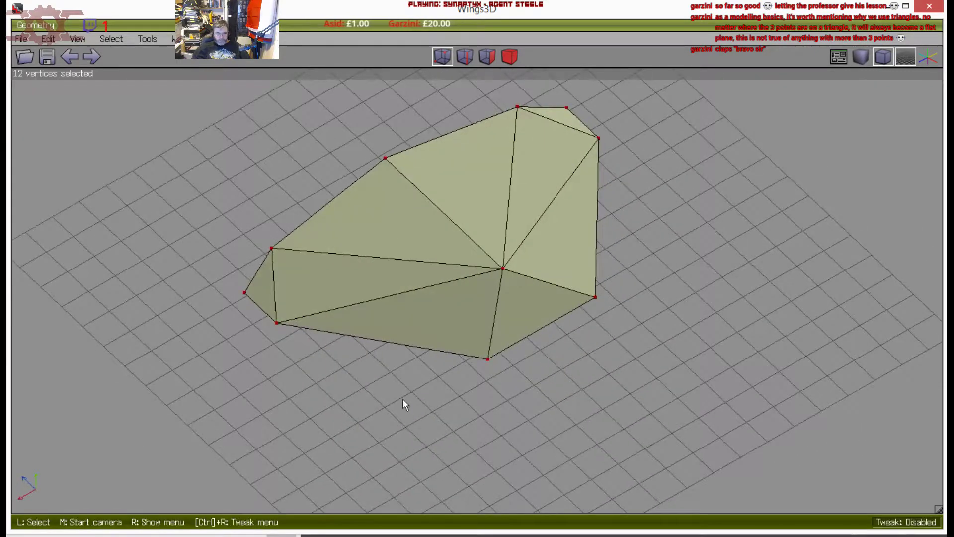
{"action": "left_click", "coordinate": [512, 58]}
{"action": "right_click", "coordinate": [480, 156]}
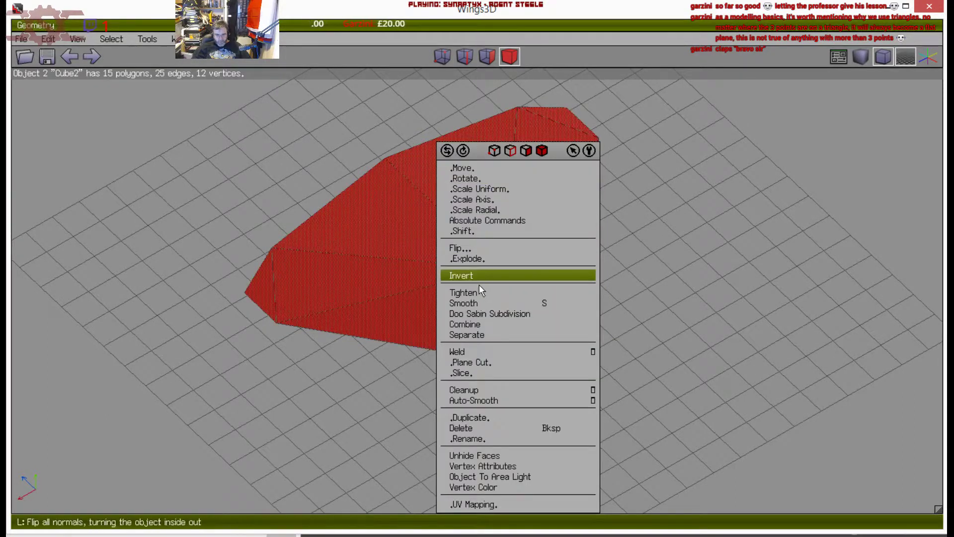
{"action": "left_click", "coordinate": [477, 302]}
{"action": "left_click", "coordinate": [562, 56]}
Connect two pairs of vertices along the lower rim of the smoothed part with new edges
{"action": "middle_click", "coordinate": [533, 120]}
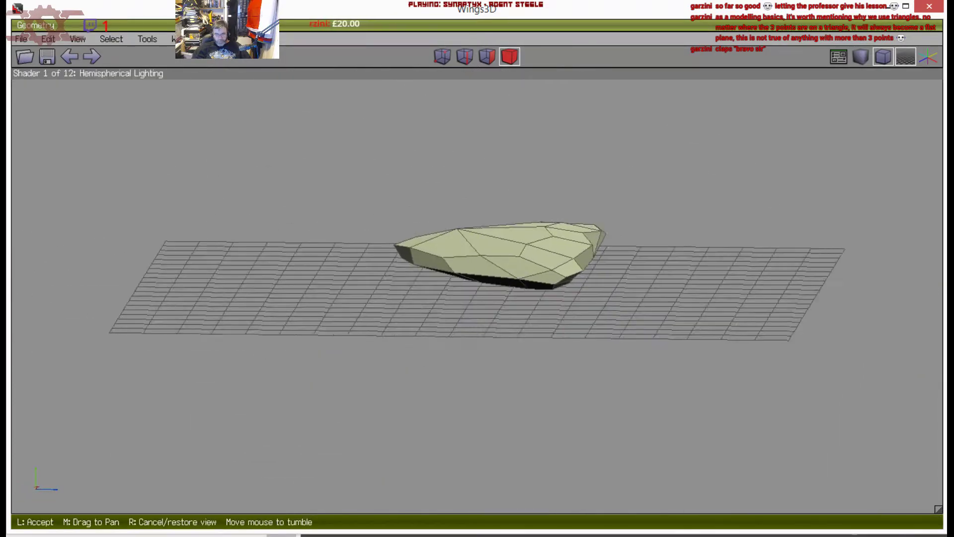
{"action": "left_click", "coordinate": [443, 234]}
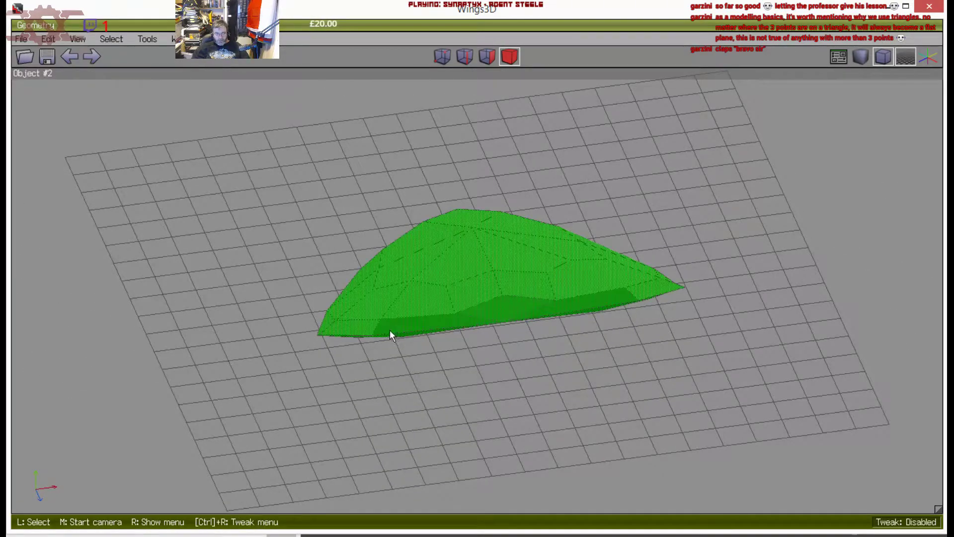
{"action": "key", "text": "v"}
{"action": "left_click", "coordinate": [370, 333]}
{"action": "left_click", "coordinate": [455, 322]}
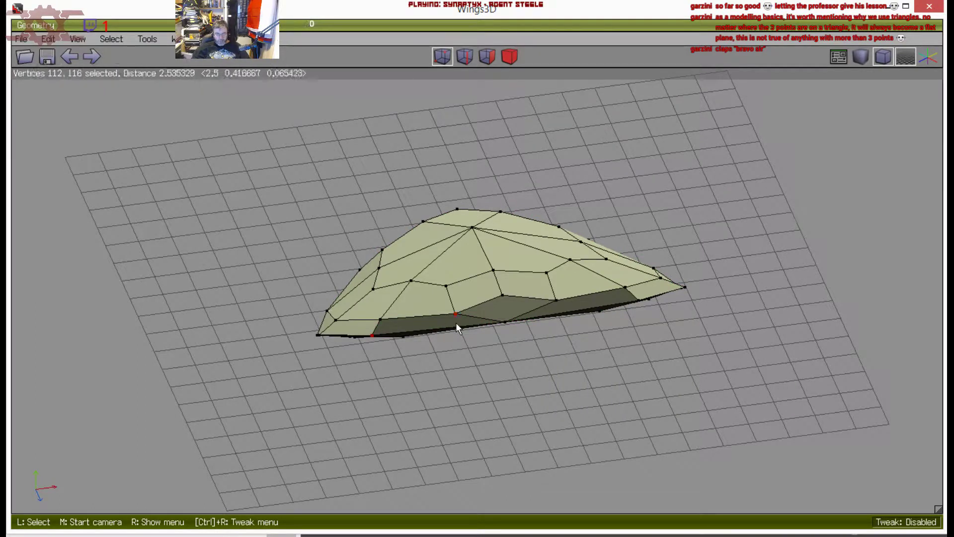
{"action": "key", "text": "c"}
{"action": "left_click", "coordinate": [570, 303]}
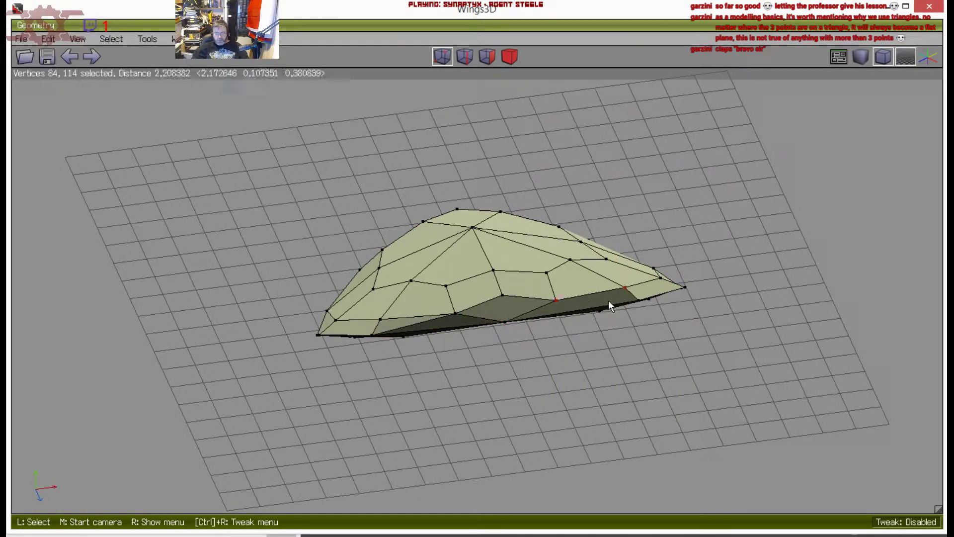
{"action": "left_click", "coordinate": [623, 299]}
Connect the central lower-rim vertex to the neighbouring vertices above it with new edges, forming a fan
{"action": "middle_click", "coordinate": [633, 300]}
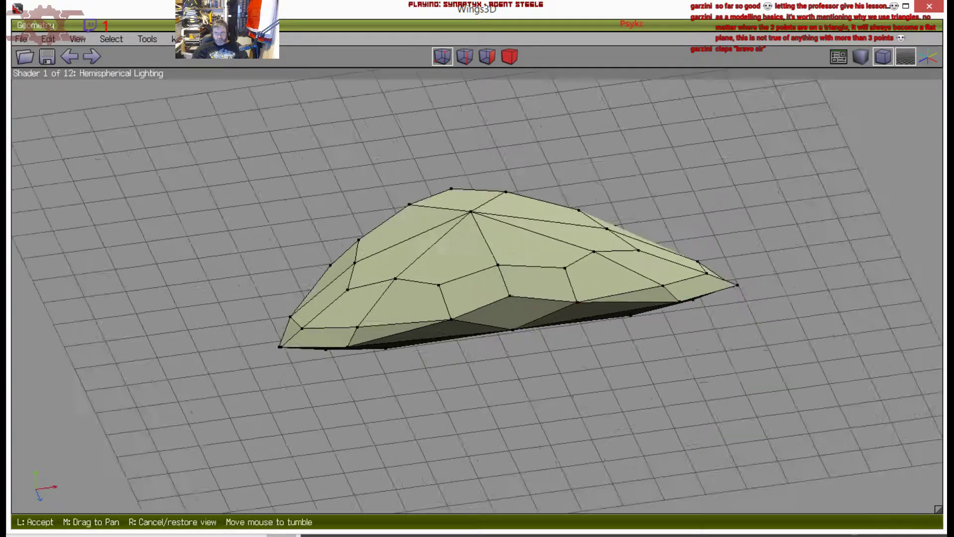
{"action": "left_click", "coordinate": [484, 299]}
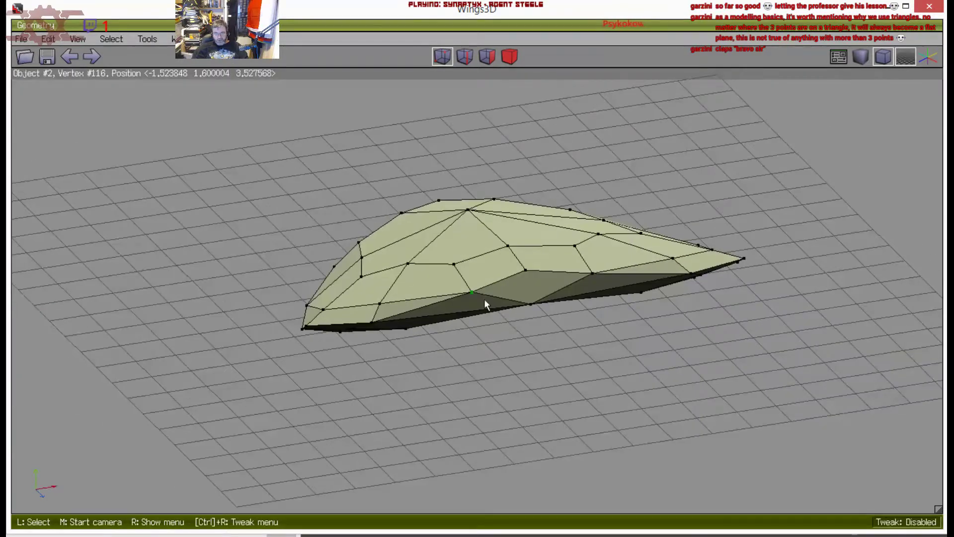
{"action": "middle_click", "coordinate": [565, 275]}
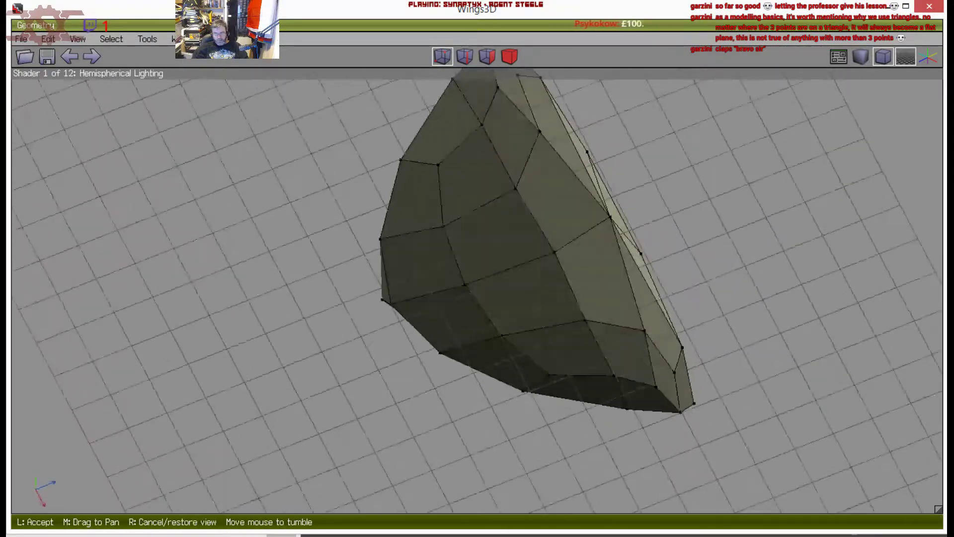
{"action": "left_click", "coordinate": [556, 272]}
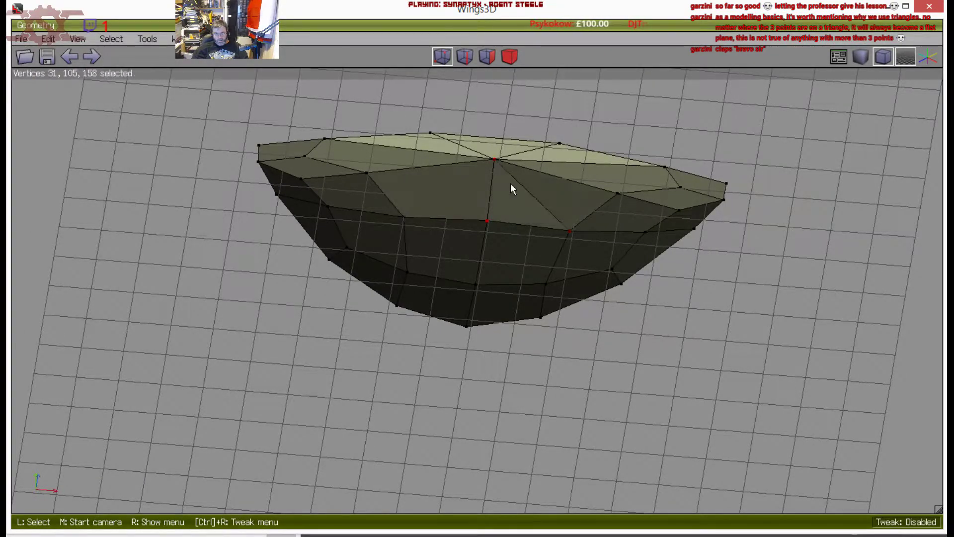
Hide the ground grid and examine the part's mesh from several sides
{"action": "middle_click", "coordinate": [479, 187]}
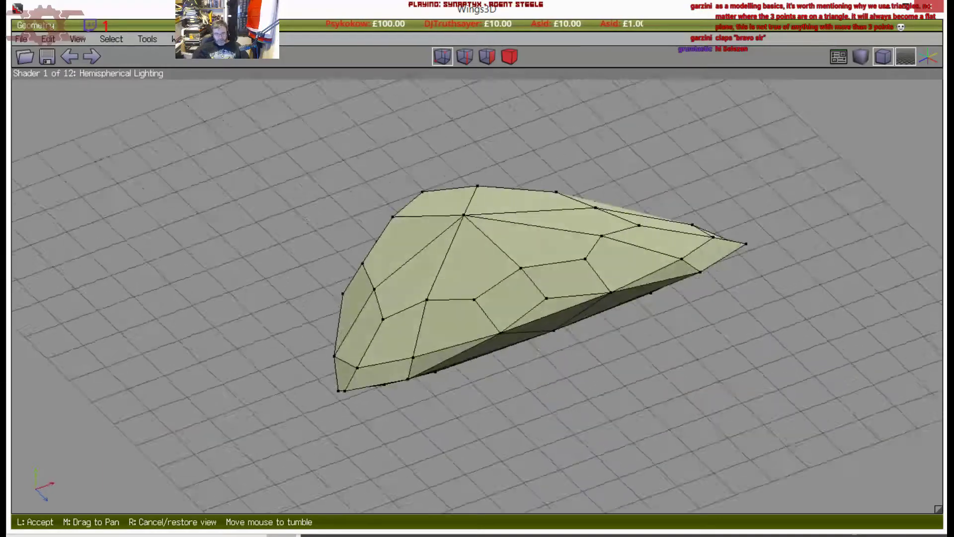
{"action": "left_click", "coordinate": [483, 189]}
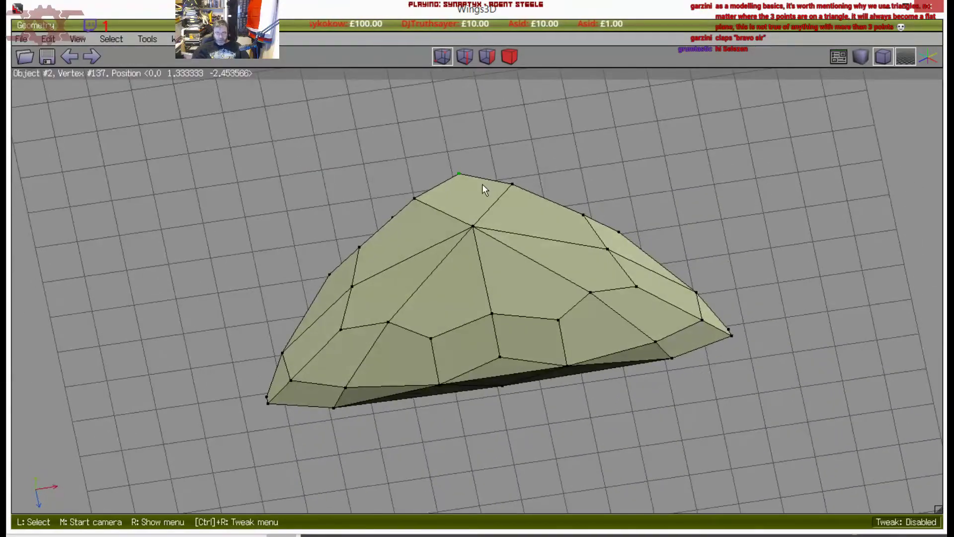
{"action": "middle_click", "coordinate": [491, 356]}
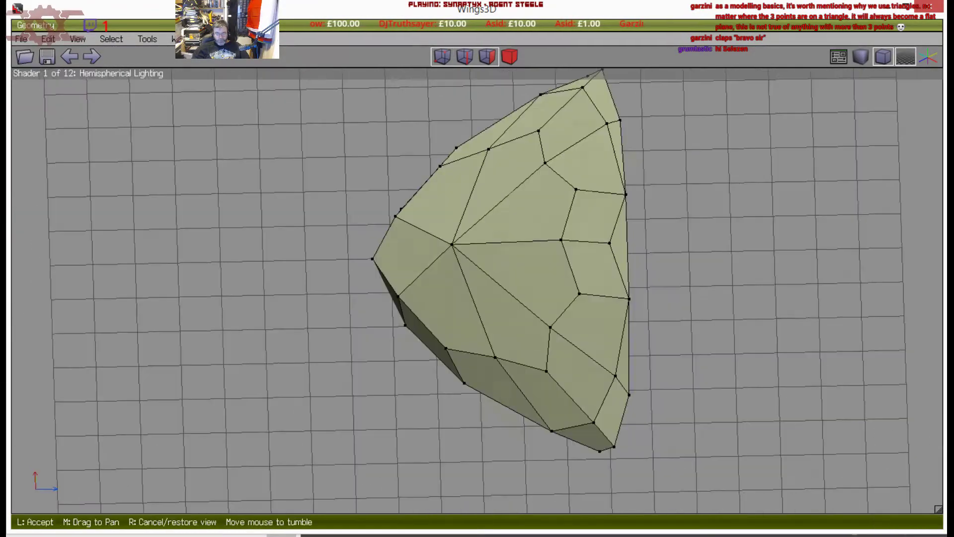
{"action": "left_click", "coordinate": [517, 337]}
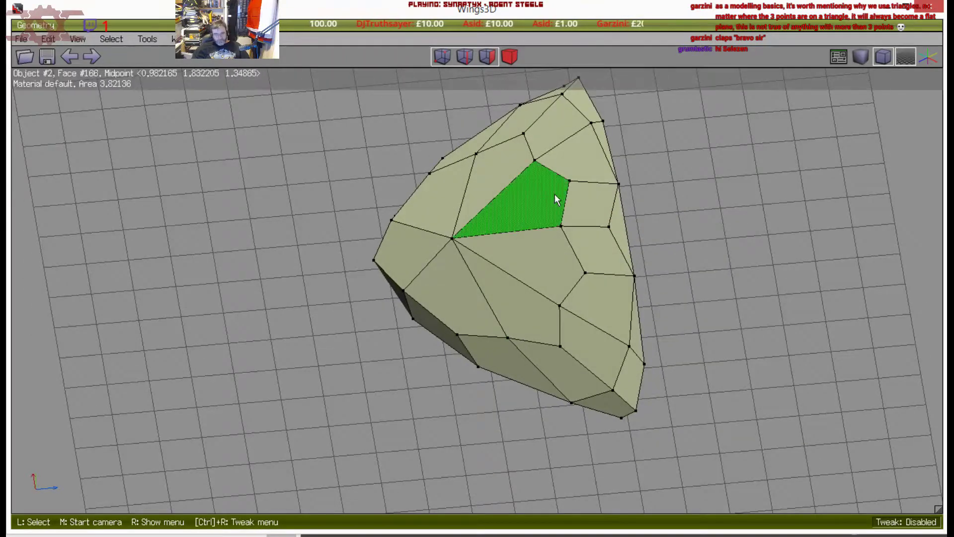
{"action": "middle_click", "coordinate": [449, 250]}
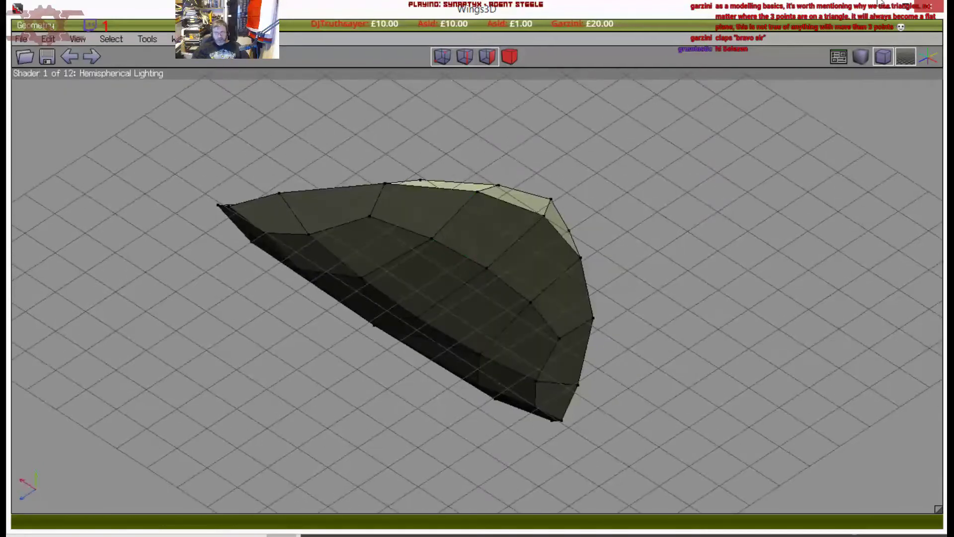
{"action": "left_click", "coordinate": [918, 55]}
{"action": "middle_click", "coordinate": [822, 127]}
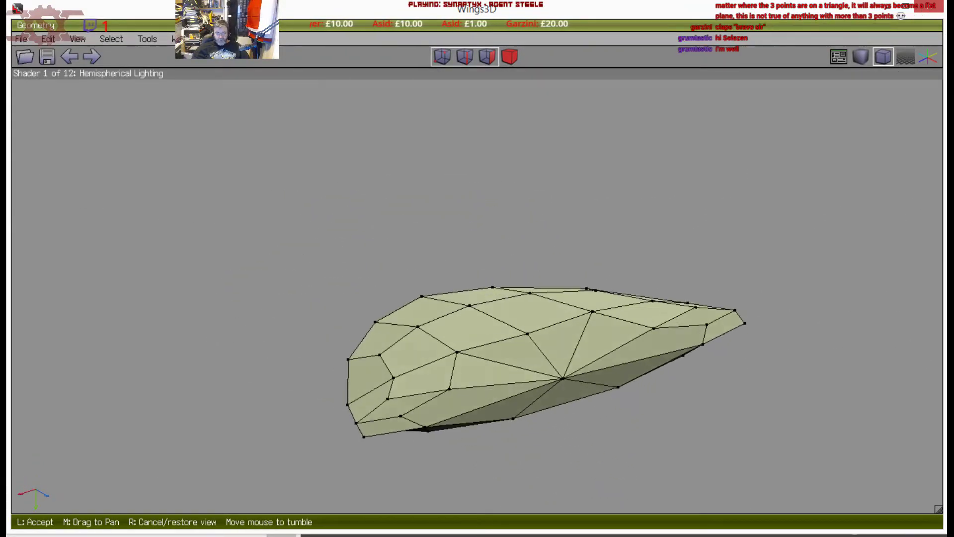
{"action": "left_click", "coordinate": [615, 217]}
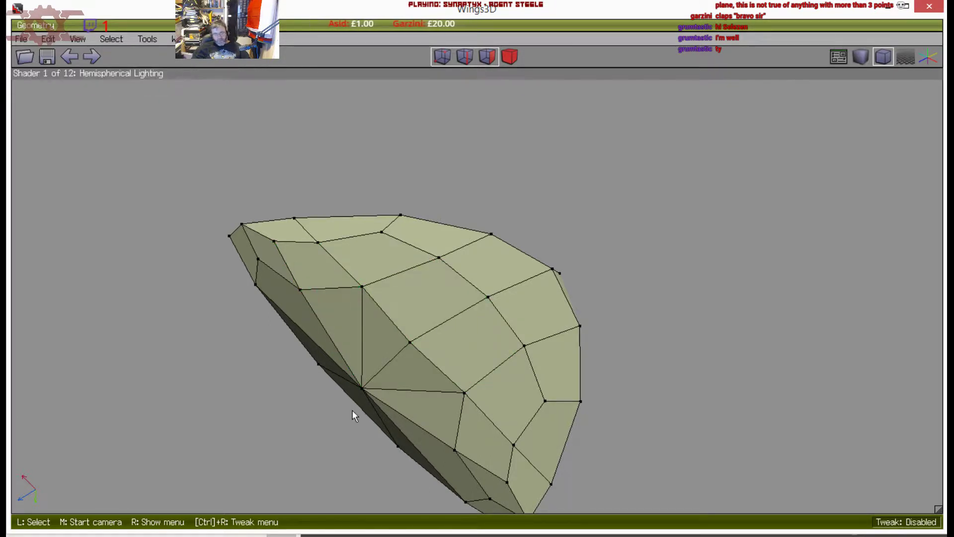
{"action": "middle_click", "coordinate": [243, 365]}
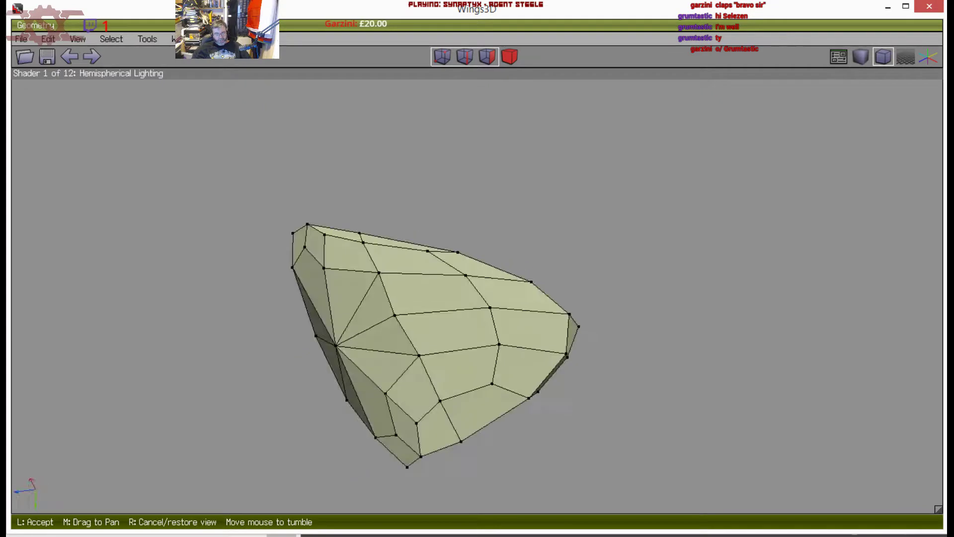
{"action": "left_click", "coordinate": [246, 373]}
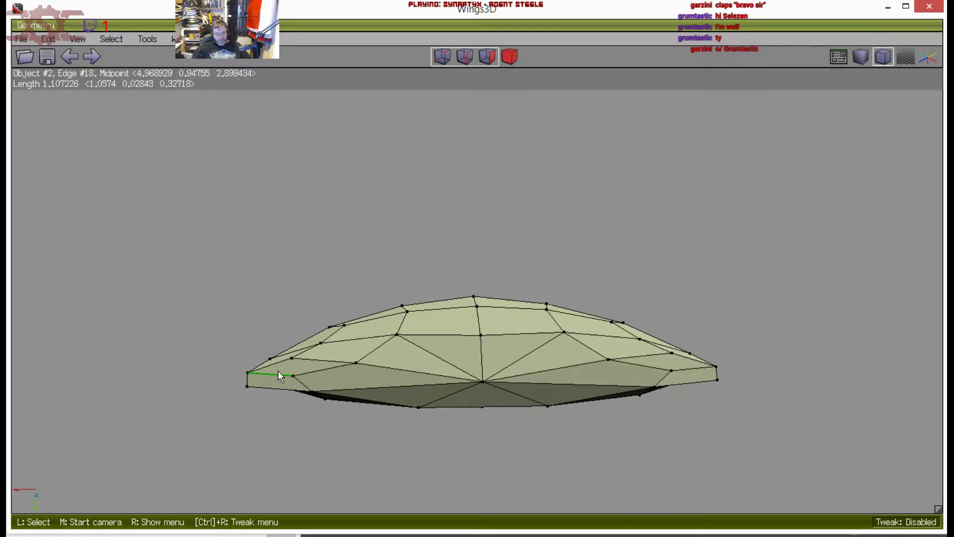
{"action": "middle_click", "coordinate": [363, 482]}
{"action": "left_click", "coordinate": [364, 435]}
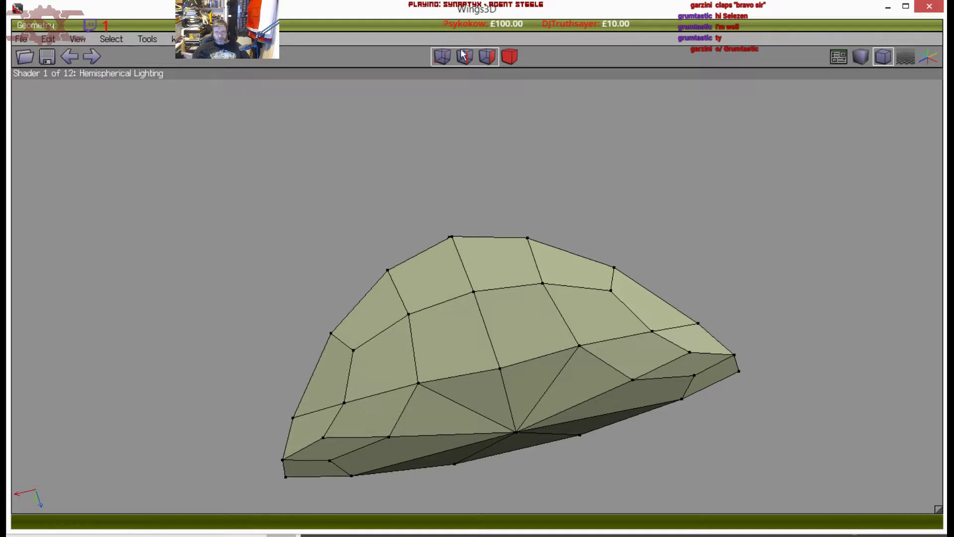
Select the whole part, convert the selection to all its faces and triangulate them with Tesselate
{"action": "left_click", "coordinate": [509, 56]}
{"action": "left_click", "coordinate": [509, 299]}
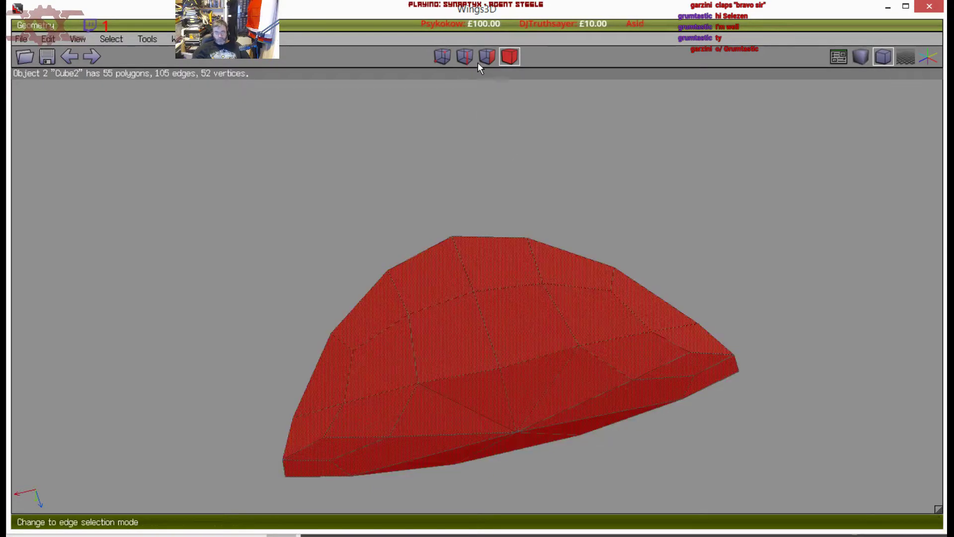
{"action": "left_click", "coordinate": [487, 58]}
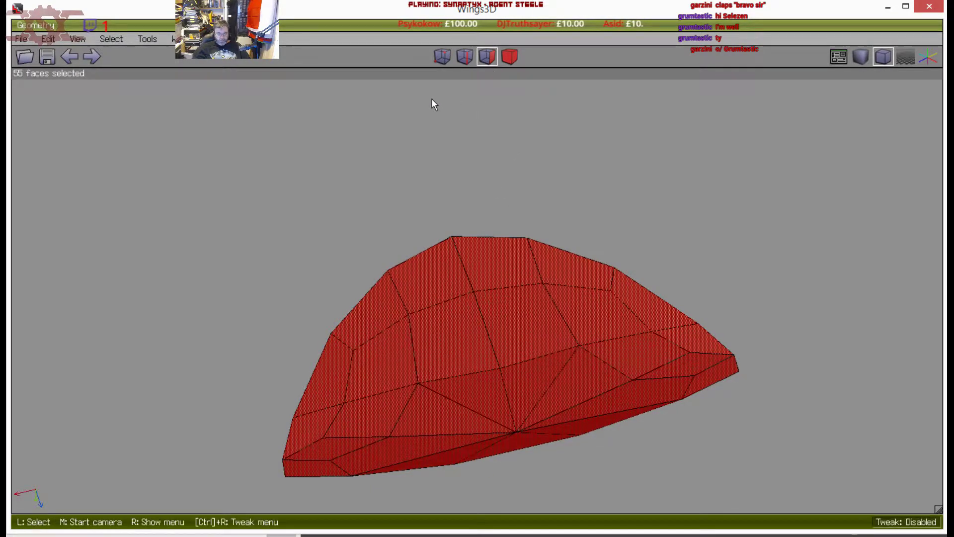
{"action": "right_click", "coordinate": [133, 198]}
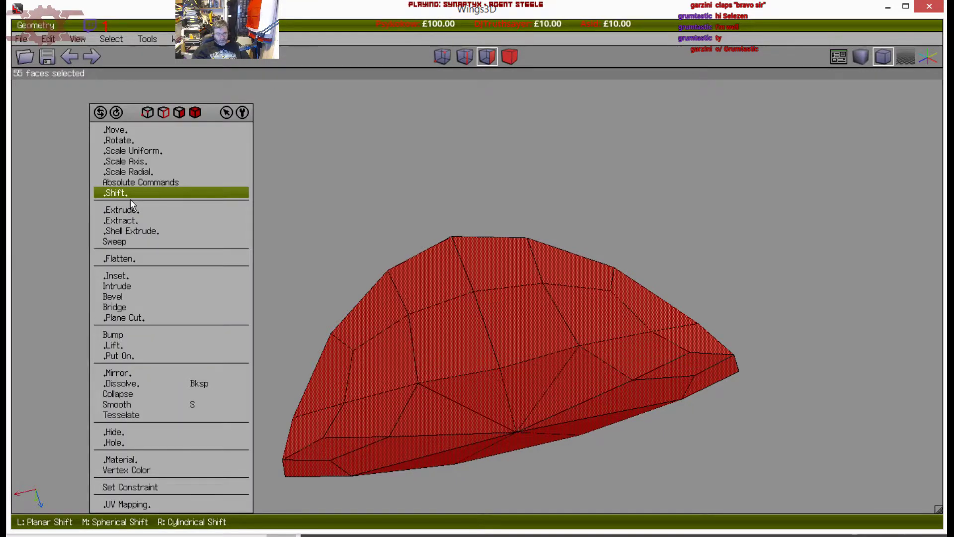
{"action": "right_click", "coordinate": [272, 154]}
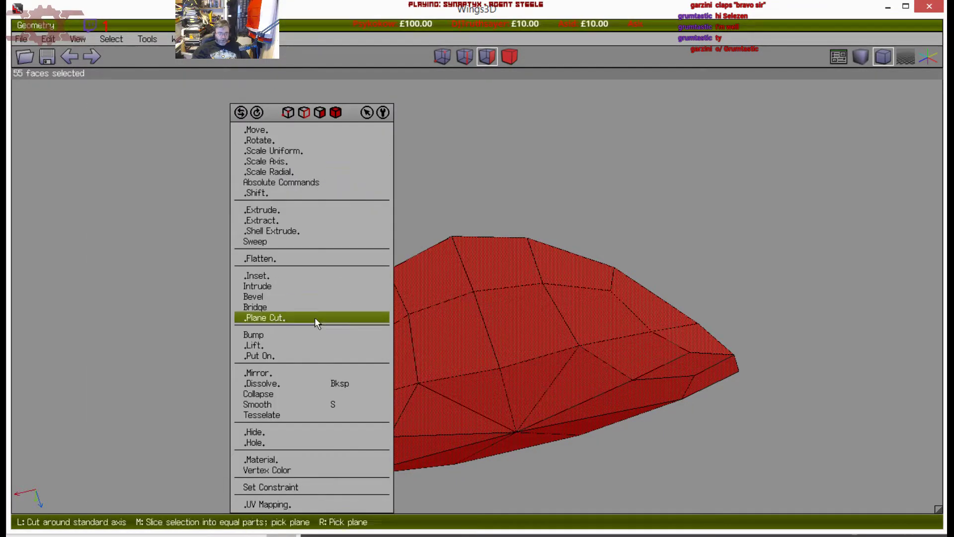
{"action": "left_click", "coordinate": [291, 414]}
{"action": "left_click", "coordinate": [300, 428]}
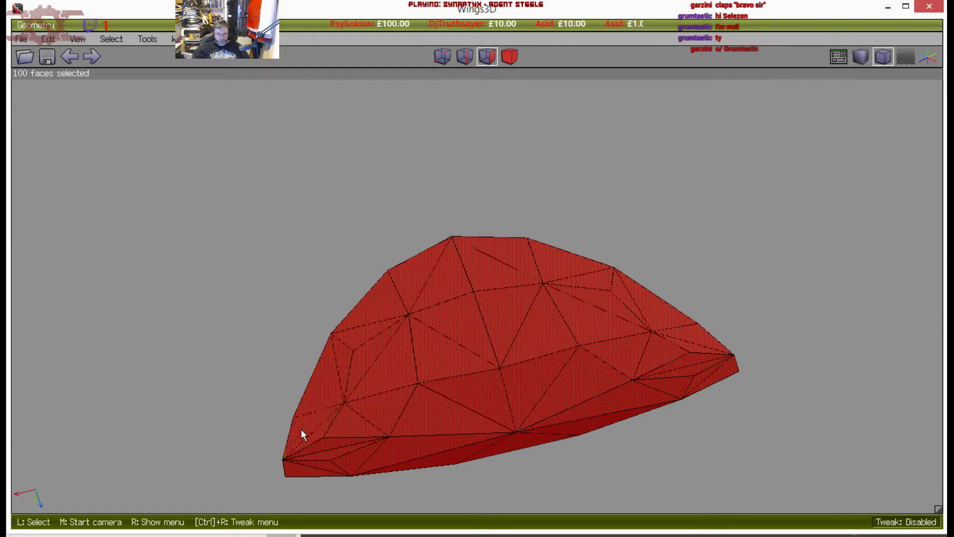
{"action": "key", "text": "space"}
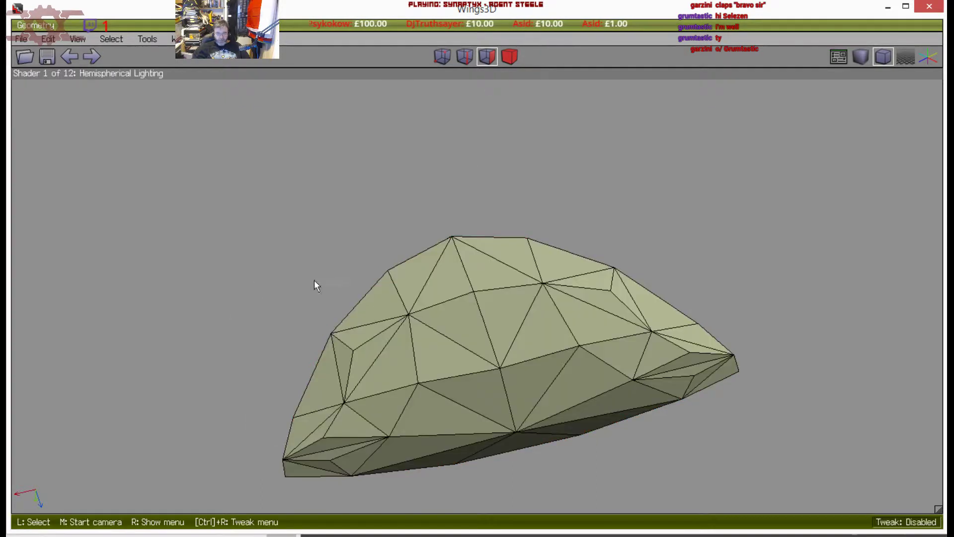
Dissolve the long edge between the two small inner vertices near each tip of the triangulated part
{"action": "middle_click", "coordinate": [463, 299]}
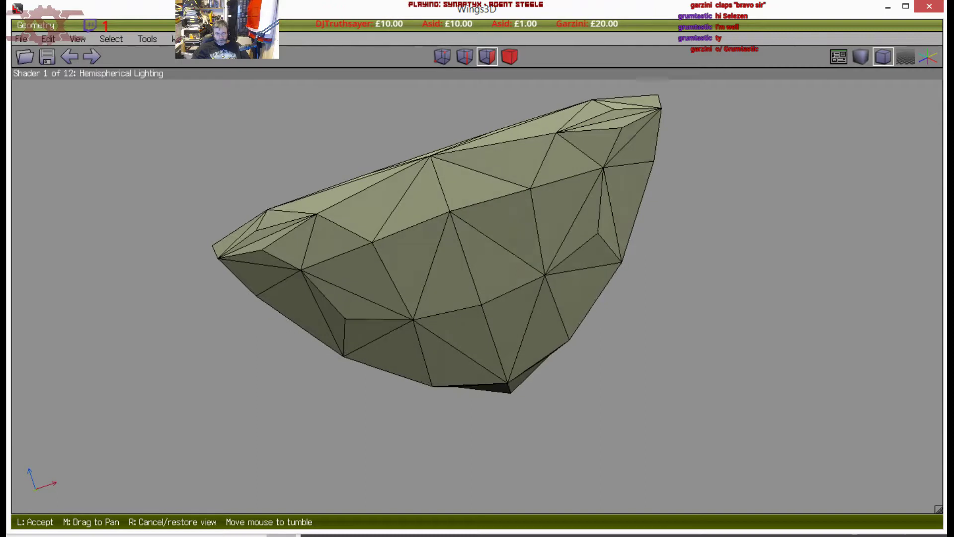
{"action": "left_click", "coordinate": [440, 364]}
{"action": "key", "text": "e"}
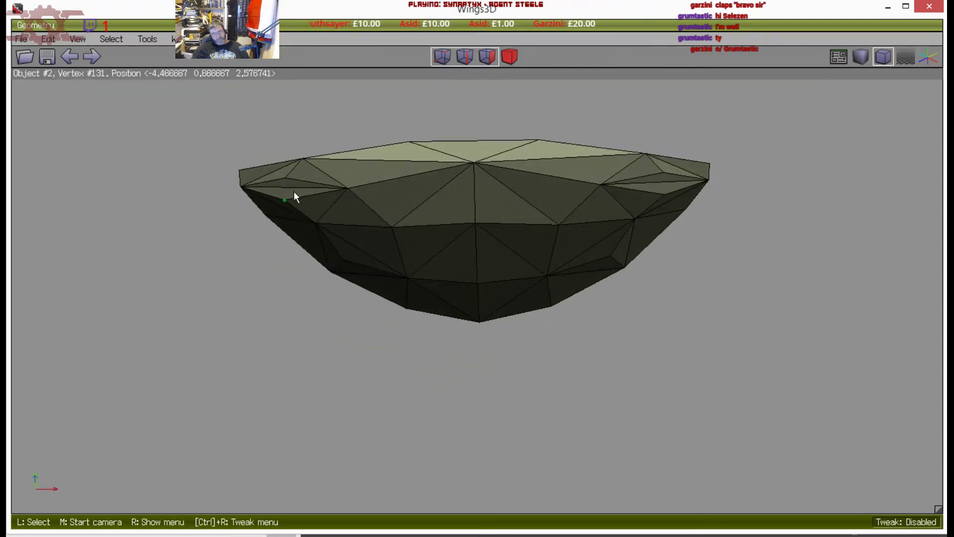
{"action": "left_click", "coordinate": [293, 186]}
{"action": "middle_click", "coordinate": [338, 201]}
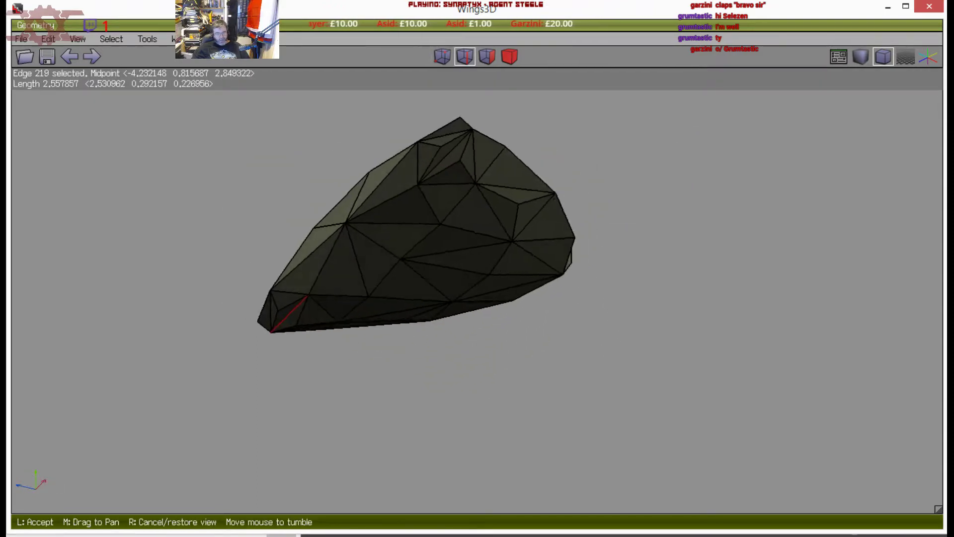
{"action": "left_click", "coordinate": [614, 129]}
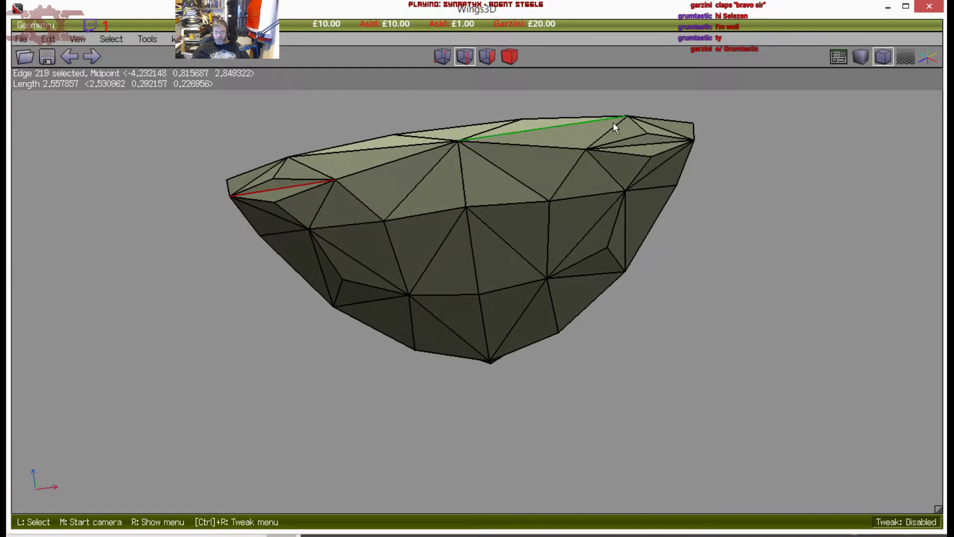
{"action": "left_click", "coordinate": [643, 149]}
{"action": "key", "text": "space"}
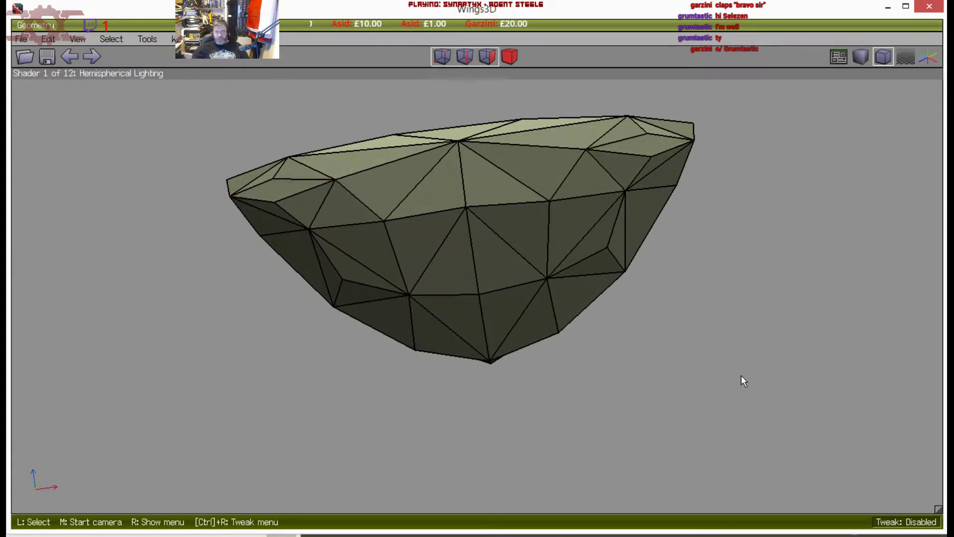
Connect the two inner vertices near each tip with a new edge across the merged face
{"action": "left_click", "coordinate": [651, 156]}
{"action": "left_click", "coordinate": [648, 134]}
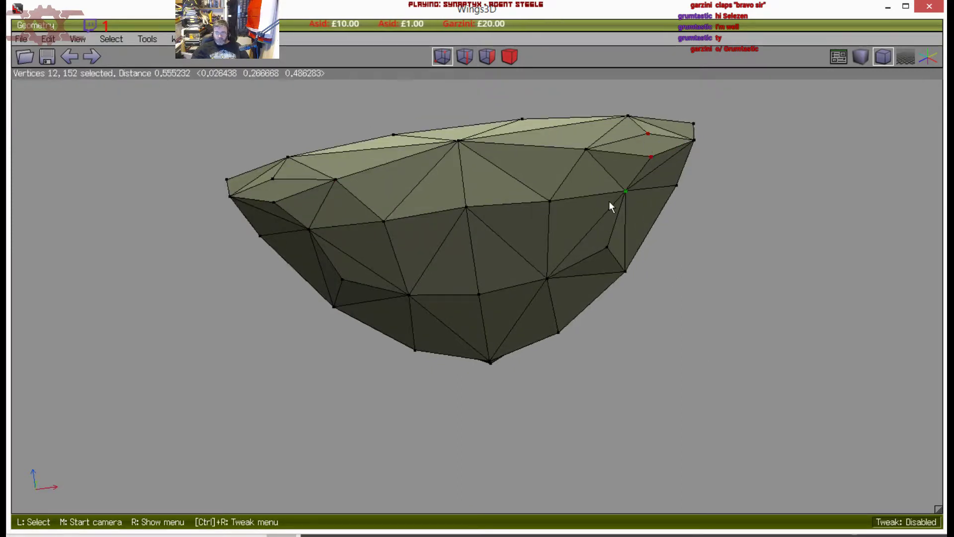
{"action": "left_click", "coordinate": [274, 202]}
{"action": "left_click", "coordinate": [273, 179]}
{"action": "key", "text": "c"}
{"action": "key", "text": "space"}
Dissolve the edge running from the lower tip corner to the neighbouring rim vertex at both ends of the part
{"action": "middle_click", "coordinate": [342, 274]}
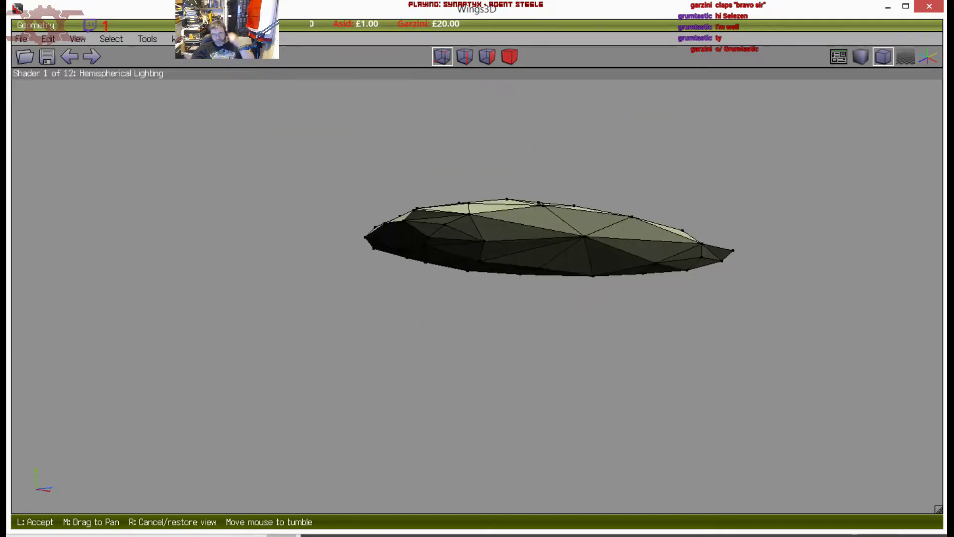
{"action": "left_click", "coordinate": [342, 268]}
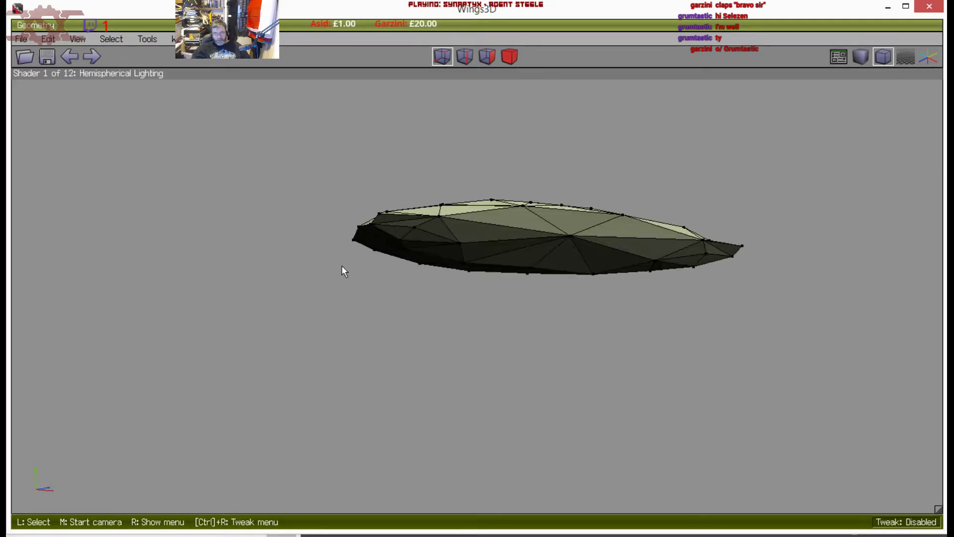
{"action": "left_click", "coordinate": [417, 216]}
{"action": "left_click", "coordinate": [417, 215]}
{"action": "left_click", "coordinate": [414, 218]}
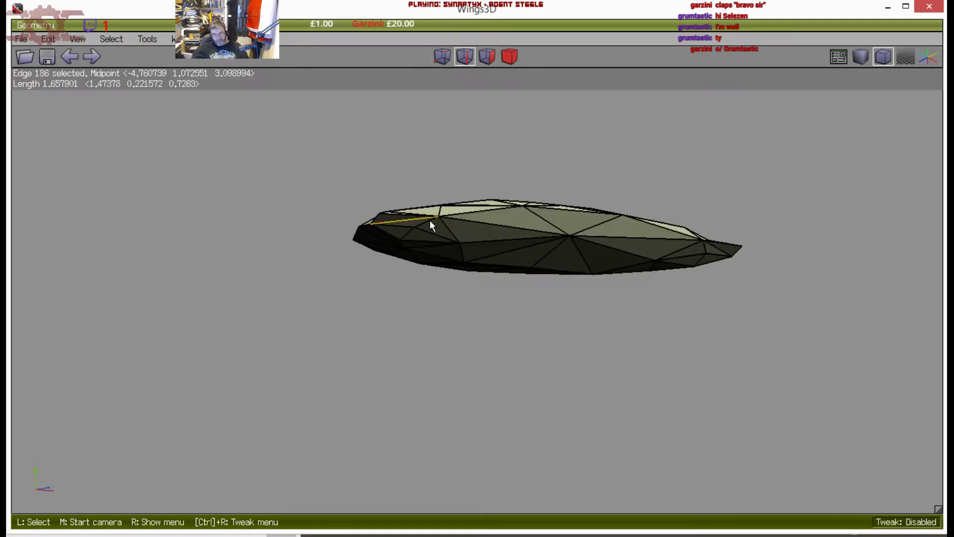
{"action": "left_click", "coordinate": [719, 255]}
{"action": "left_click", "coordinate": [708, 378]}
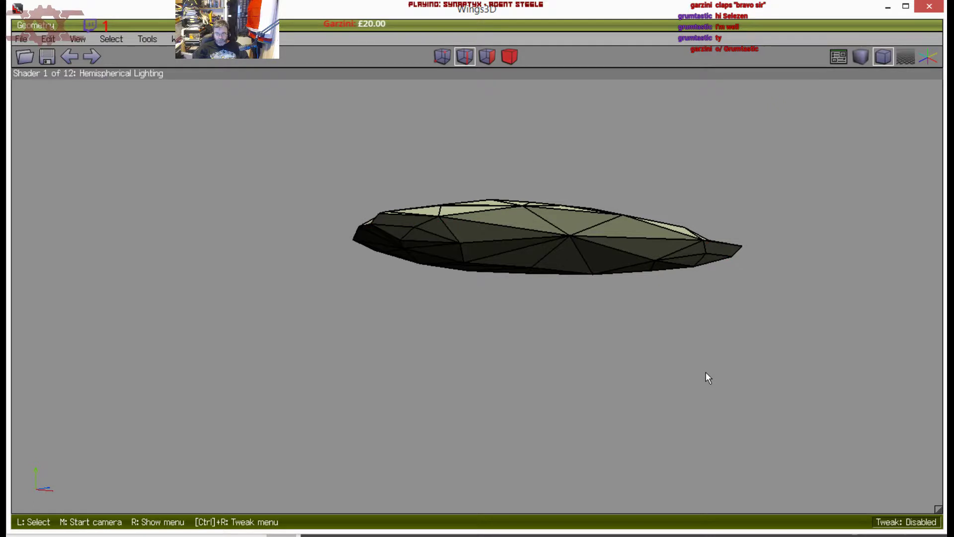
Connect the inner vertex beside the tip to the tip's outer corner vertex with a new edge
{"action": "left_click", "coordinate": [706, 256]}
{"action": "left_click", "coordinate": [736, 247]}
{"action": "left_click", "coordinate": [733, 256]}
{"action": "key", "text": "space"}
Select the outermost vertex at each of the part's two tips and clear the selection
{"action": "left_click", "coordinate": [756, 288]}
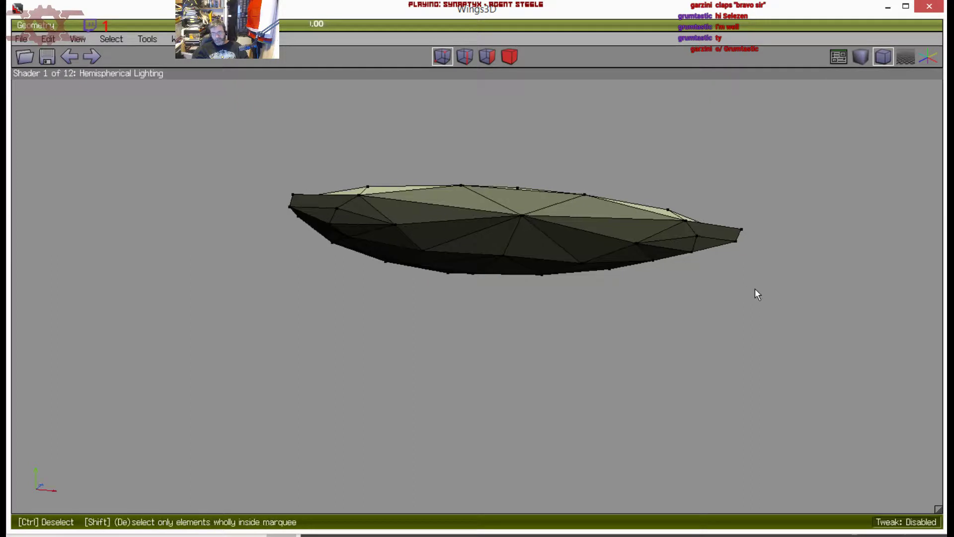
{"action": "middle_click", "coordinate": [755, 287]}
{"action": "left_click", "coordinate": [755, 281]}
{"action": "middle_click", "coordinate": [606, 229]}
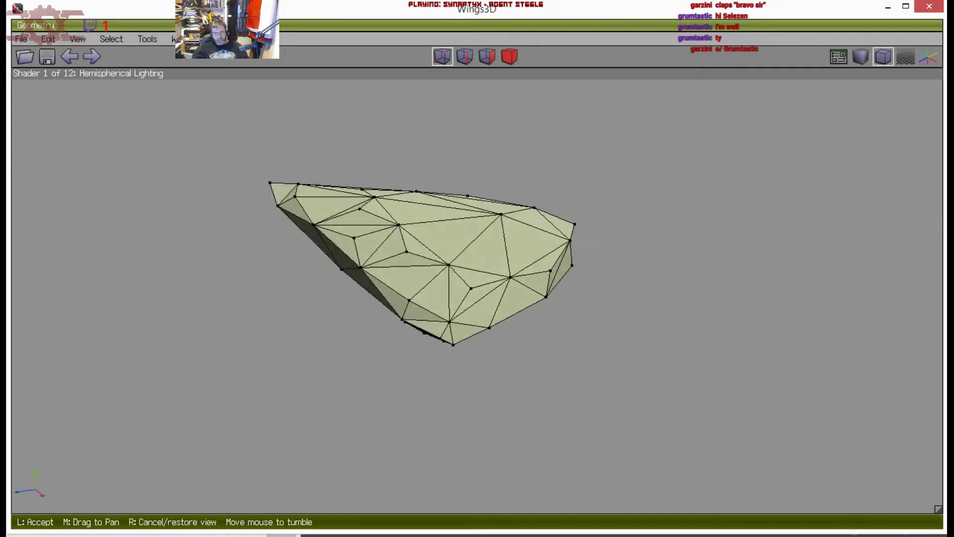
{"action": "left_click", "coordinate": [575, 240]}
{"action": "left_click", "coordinate": [416, 379]}
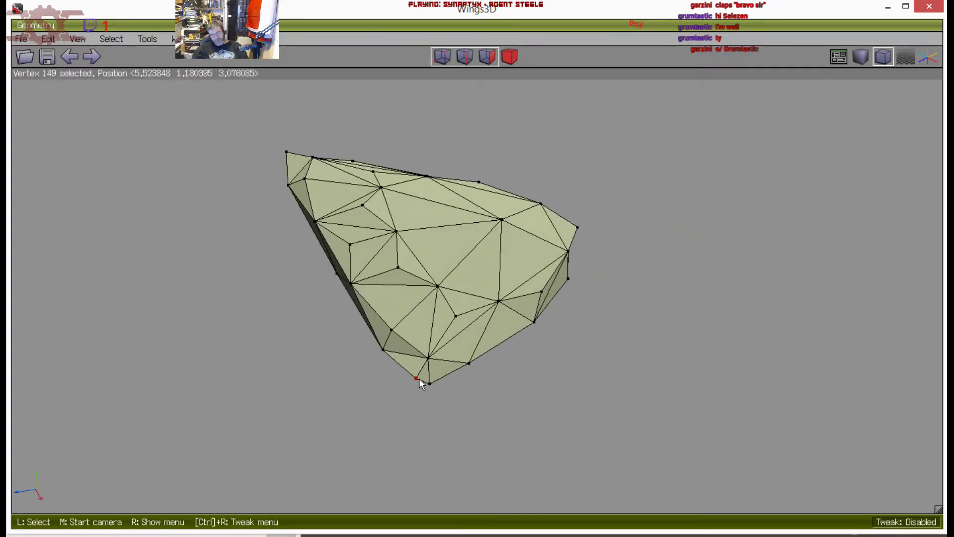
{"action": "middle_click", "coordinate": [419, 378]}
{"action": "left_click", "coordinate": [464, 334]}
{"action": "left_click", "coordinate": [464, 335]}
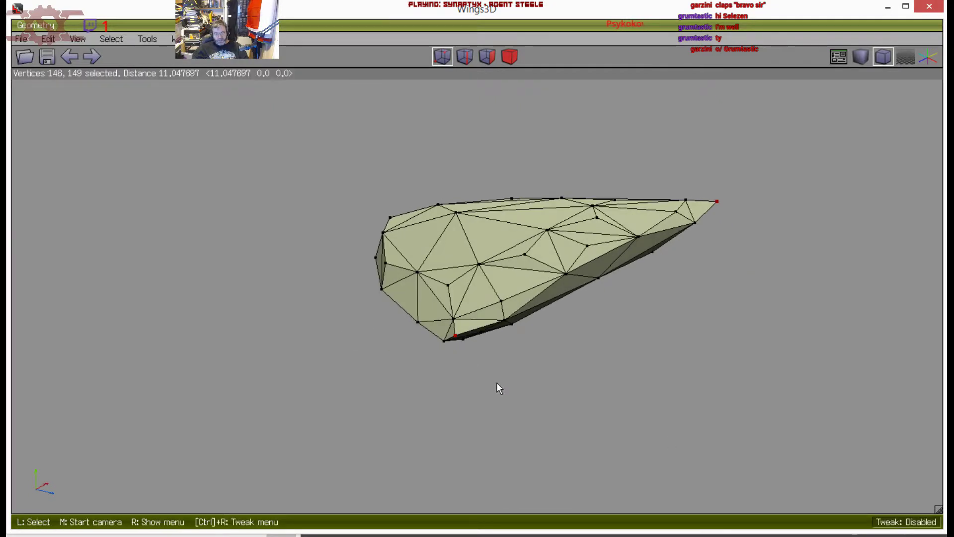
{"action": "key", "text": "space"}
{"action": "middle_click", "coordinate": [700, 431]}
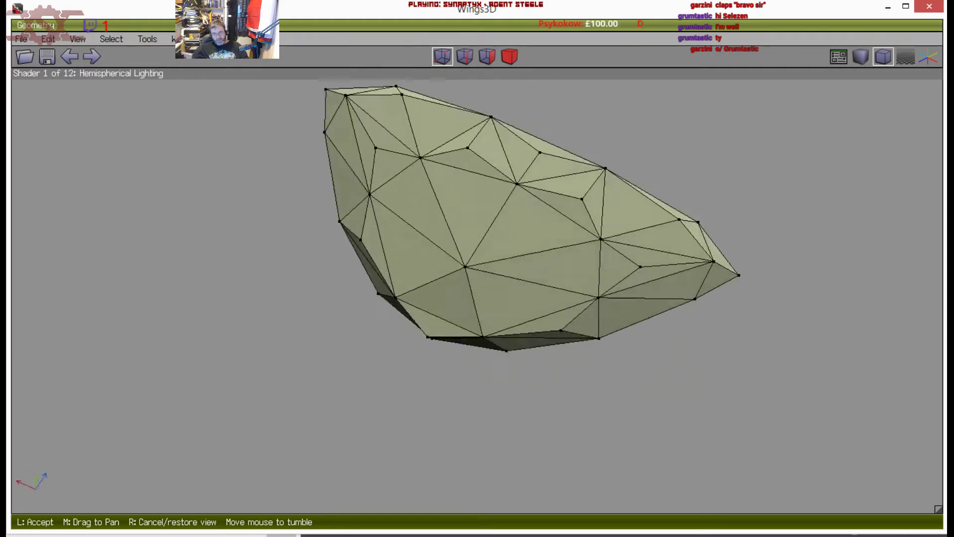
Dissolve the extra vertex on the part's centreline and three mid-face vertices inside the small triangle fans along the neighbouring edge
{"action": "left_click", "coordinate": [580, 325]}
{"action": "left_click", "coordinate": [514, 256]}
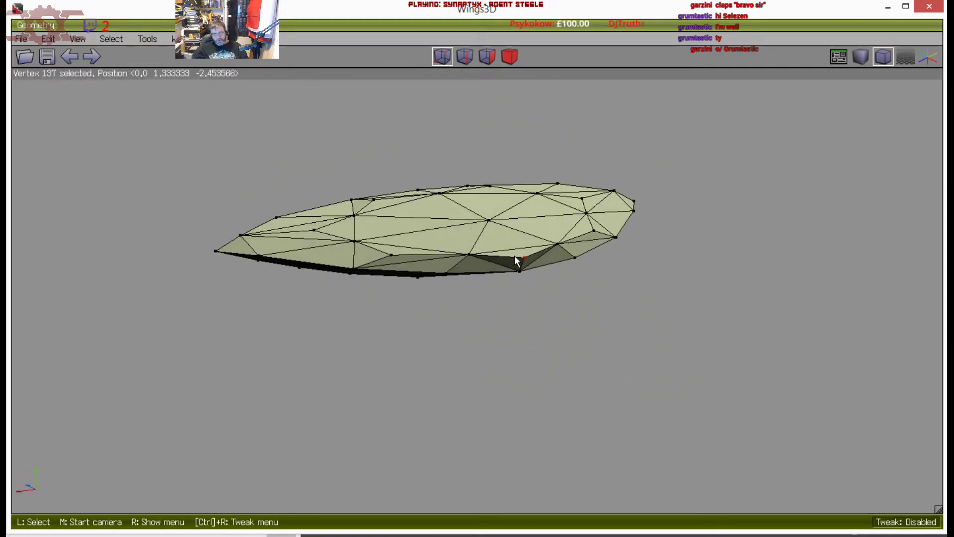
{"action": "middle_click", "coordinate": [633, 363]}
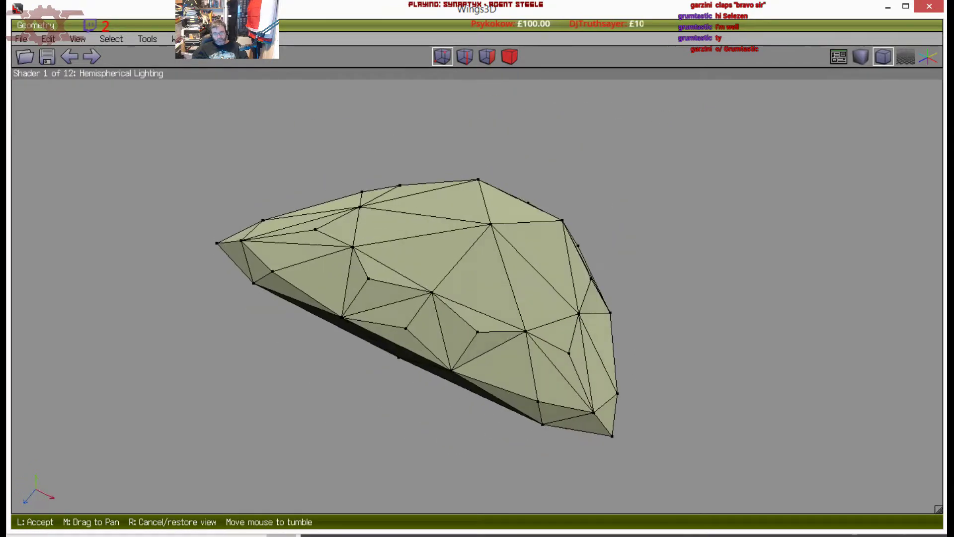
{"action": "left_click", "coordinate": [511, 353]}
{"action": "left_click", "coordinate": [398, 300]}
{"action": "left_click", "coordinate": [529, 306]}
{"action": "left_click", "coordinate": [471, 319]}
{"action": "key", "text": "Delete"}
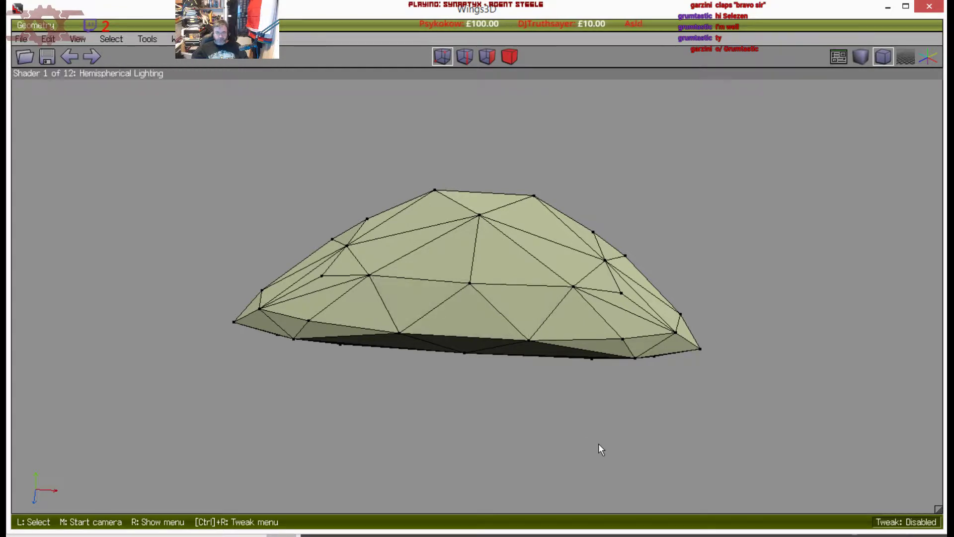
Dissolve the two remaining mid-face vertices on the upper side and the matching mirrored pair just below the rim
{"action": "middle_click", "coordinate": [553, 418]}
{"action": "left_click", "coordinate": [554, 418]}
{"action": "left_click", "coordinate": [428, 412]}
{"action": "left_click", "coordinate": [621, 198]}
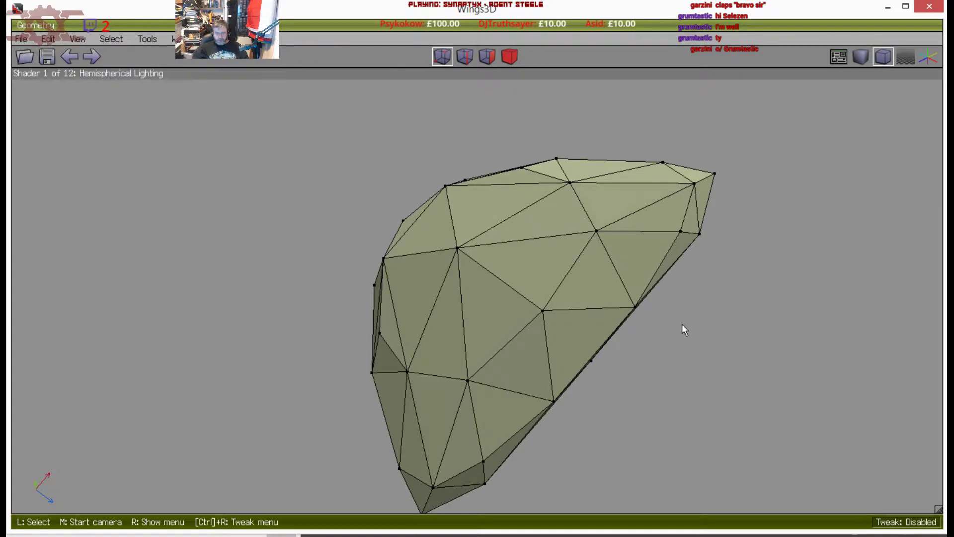
{"action": "middle_click", "coordinate": [625, 308]}
{"action": "left_click", "coordinate": [584, 294]}
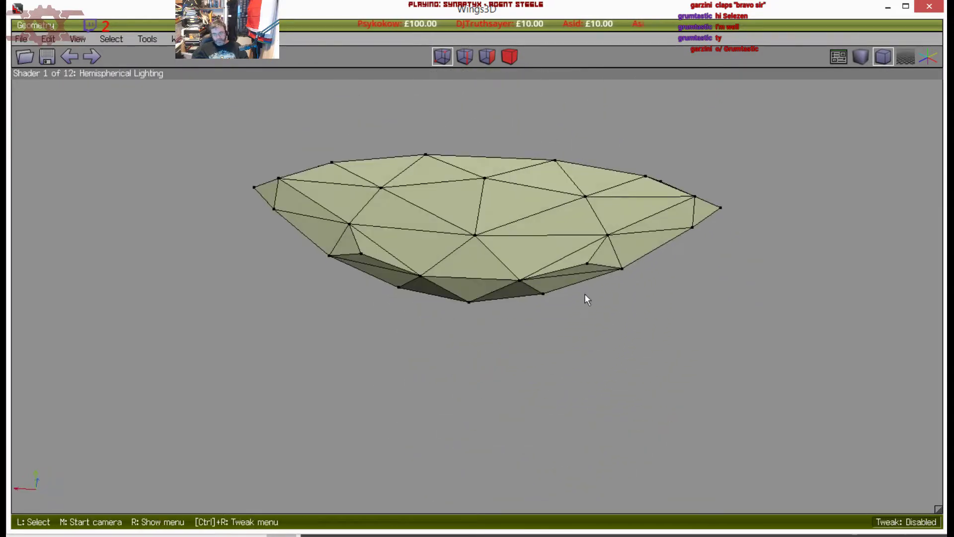
{"action": "left_click", "coordinate": [590, 265]}
{"action": "left_click", "coordinate": [365, 257]}
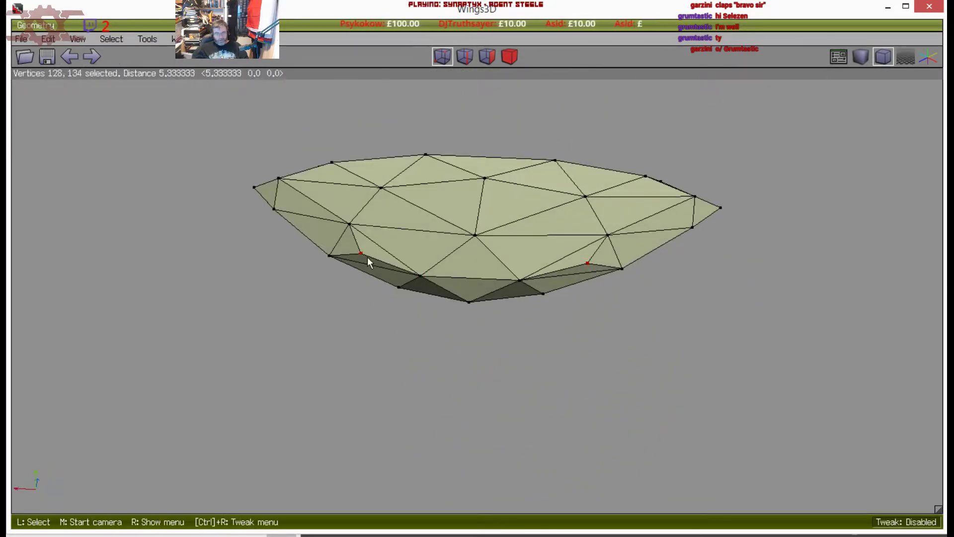
Dissolve four more mid-face vertices on the underside: the mirrored pair in the outer faces and the pair beside the tips
{"action": "middle_click", "coordinate": [419, 315]}
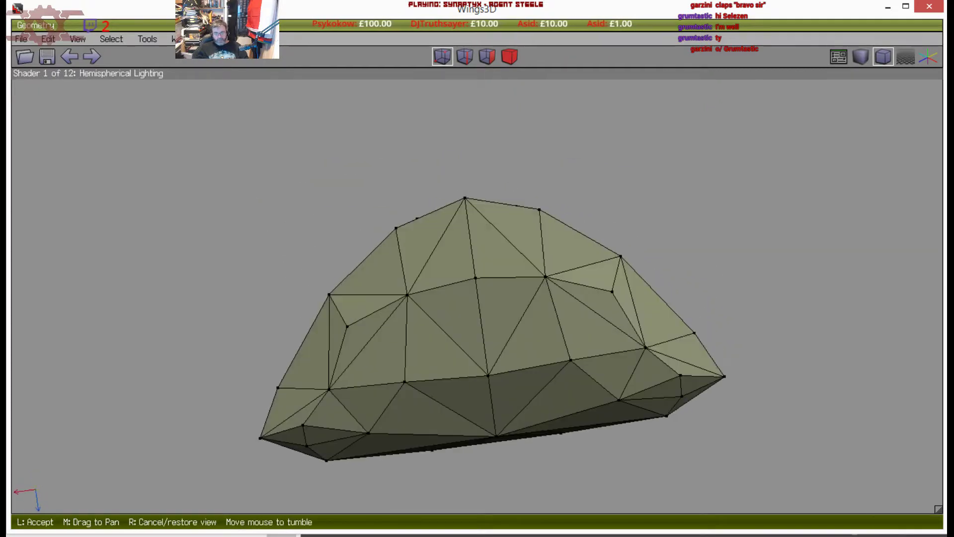
{"action": "left_click", "coordinate": [347, 324]}
{"action": "left_click", "coordinate": [347, 324]}
{"action": "left_click", "coordinate": [612, 293]}
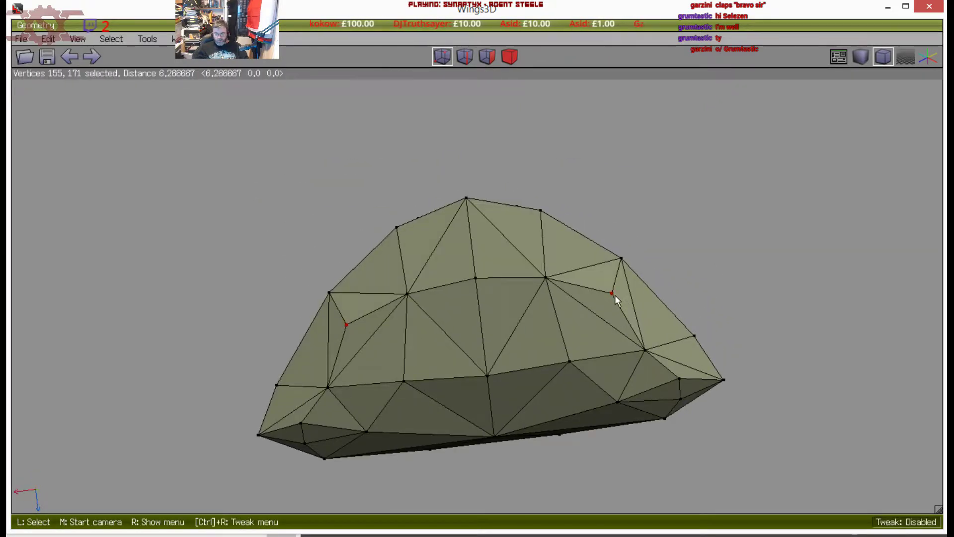
{"action": "left_click", "coordinate": [680, 379]}
{"action": "left_click", "coordinate": [303, 423]}
{"action": "key", "text": "space"}
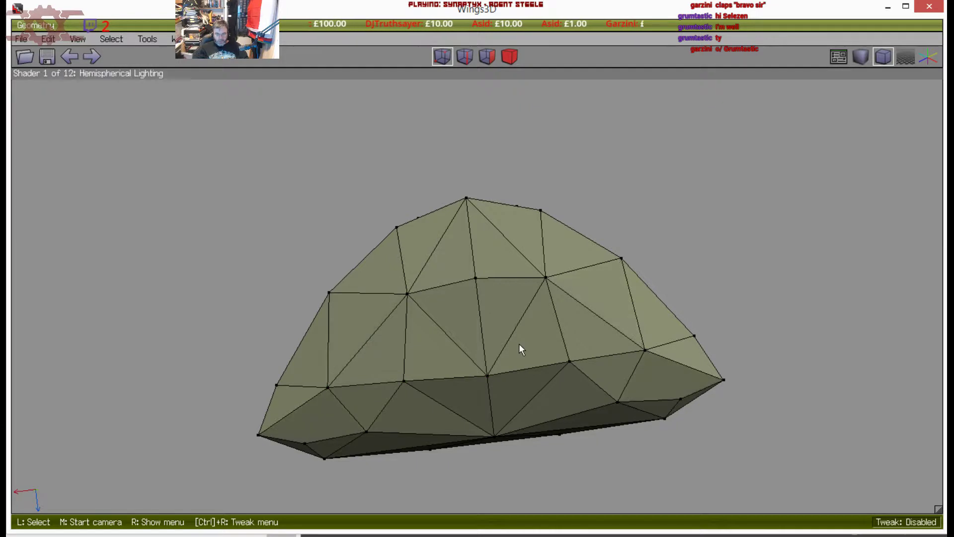
Dissolve the vertex in the middle of the underside so its surrounding triangles merge into one four-sided face
{"action": "middle_click", "coordinate": [519, 344]}
{"action": "left_click", "coordinate": [519, 344]}
{"action": "left_click", "coordinate": [466, 273]}
{"action": "middle_click", "coordinate": [476, 284]}
{"action": "left_click", "coordinate": [515, 286]}
{"action": "key", "text": "space"}
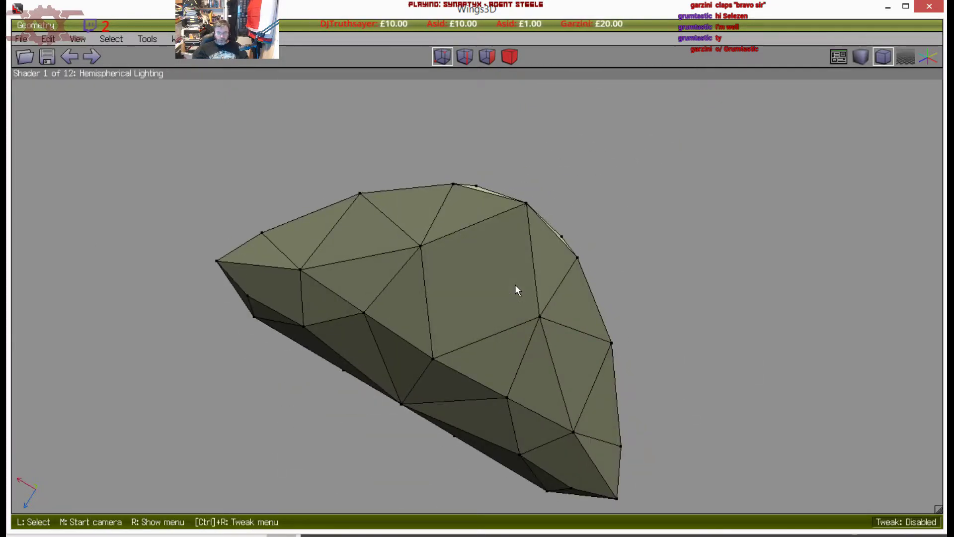
Connect the two opposite inner vertices of the merged underside face with a new edge and clear the selection
{"action": "middle_click", "coordinate": [523, 323]}
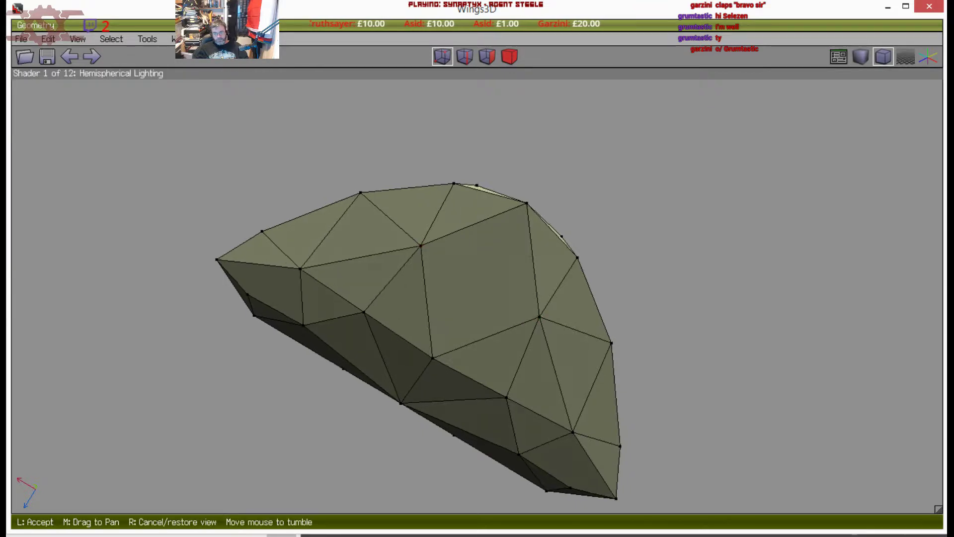
{"action": "left_click", "coordinate": [526, 319]}
{"action": "left_click", "coordinate": [526, 319]}
{"action": "left_click", "coordinate": [469, 252]}
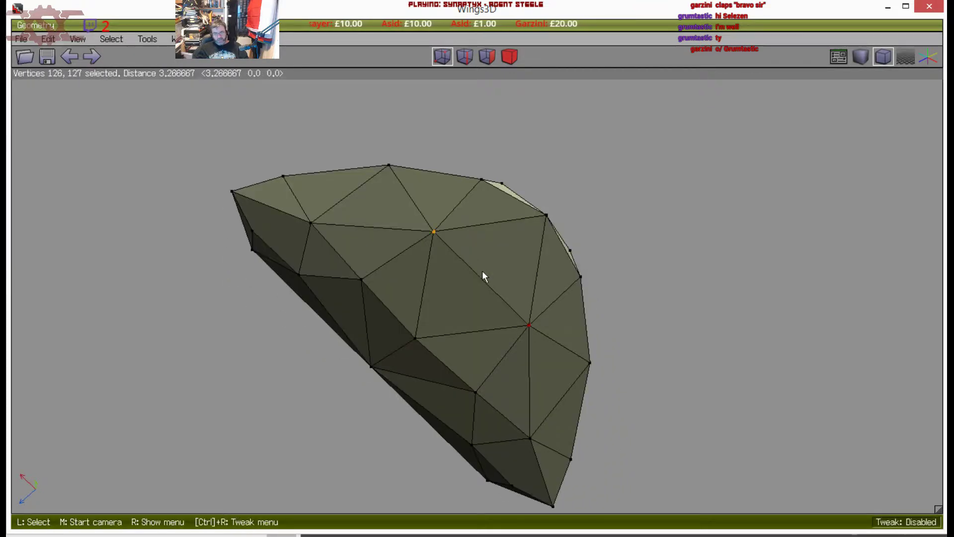
{"action": "middle_click", "coordinate": [482, 271]}
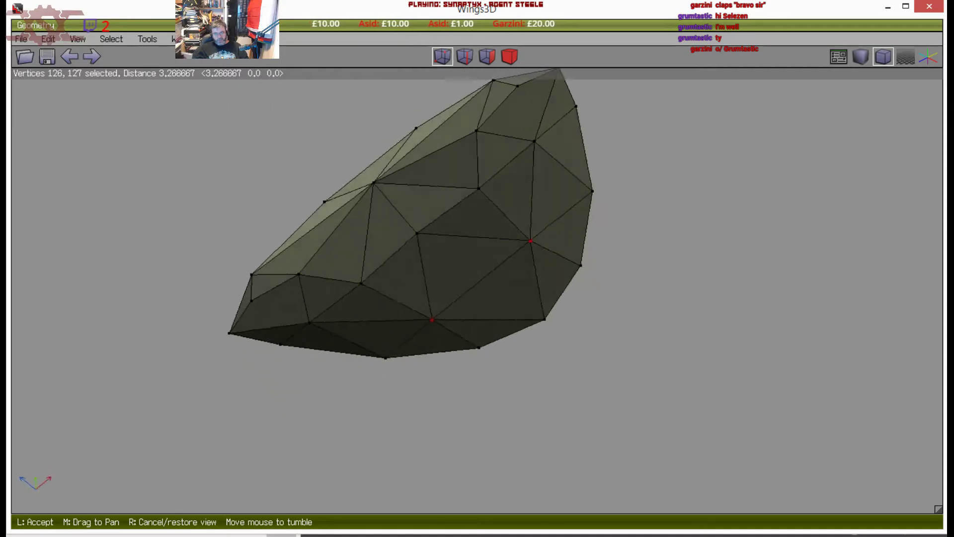
{"action": "left_click", "coordinate": [480, 270]}
{"action": "key", "text": "space"}
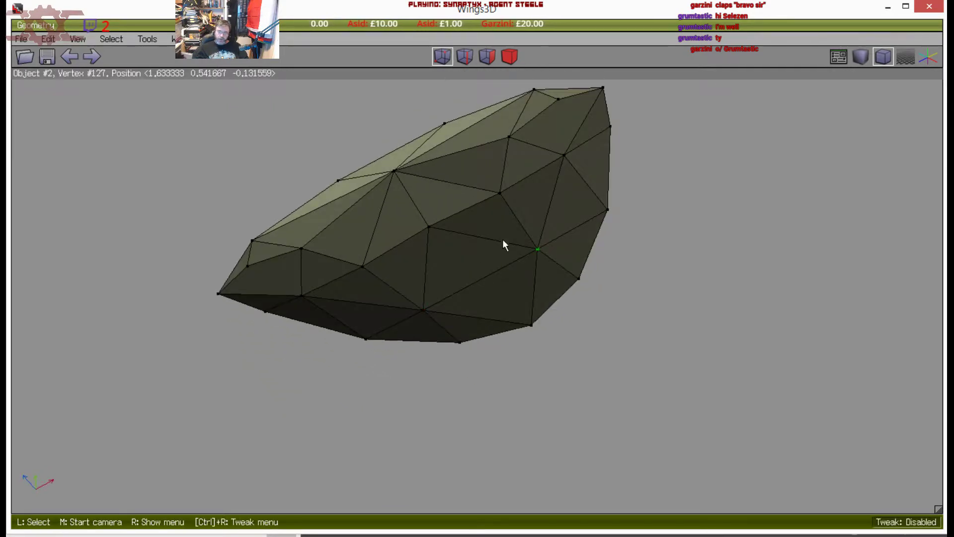
Examine the simplified part in perspective projection from several angles and along the X axis
{"action": "middle_click", "coordinate": [519, 176]}
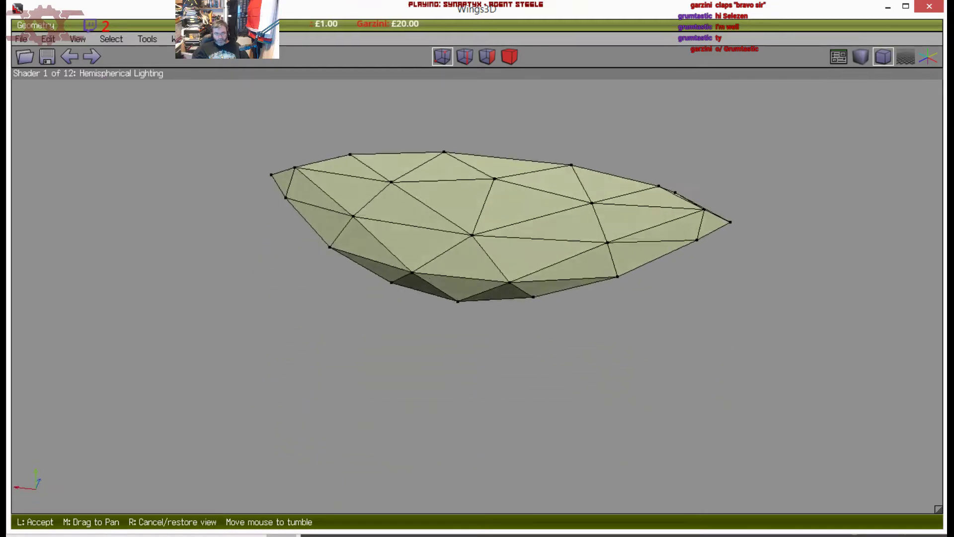
{"action": "left_click", "coordinate": [477, 296]}
{"action": "left_click", "coordinate": [879, 57]}
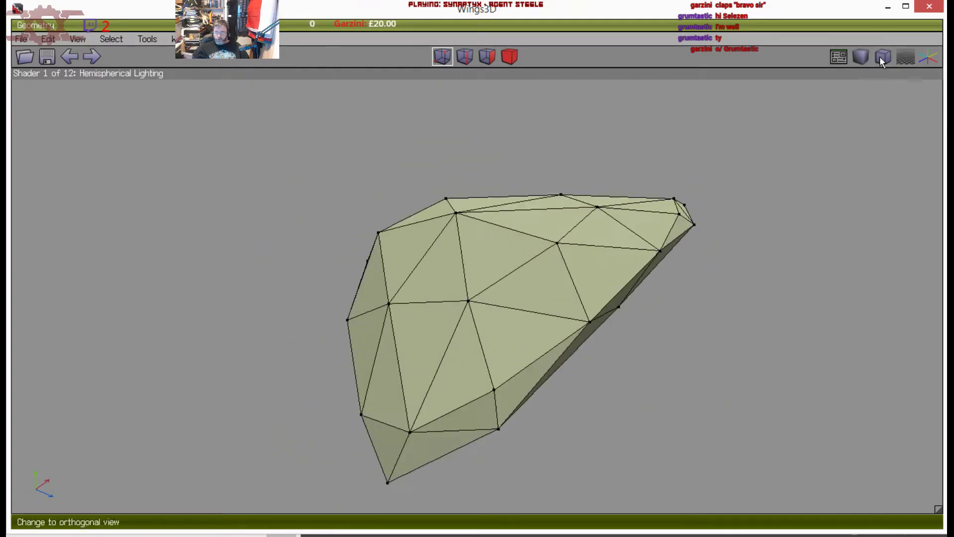
{"action": "middle_click", "coordinate": [794, 141]}
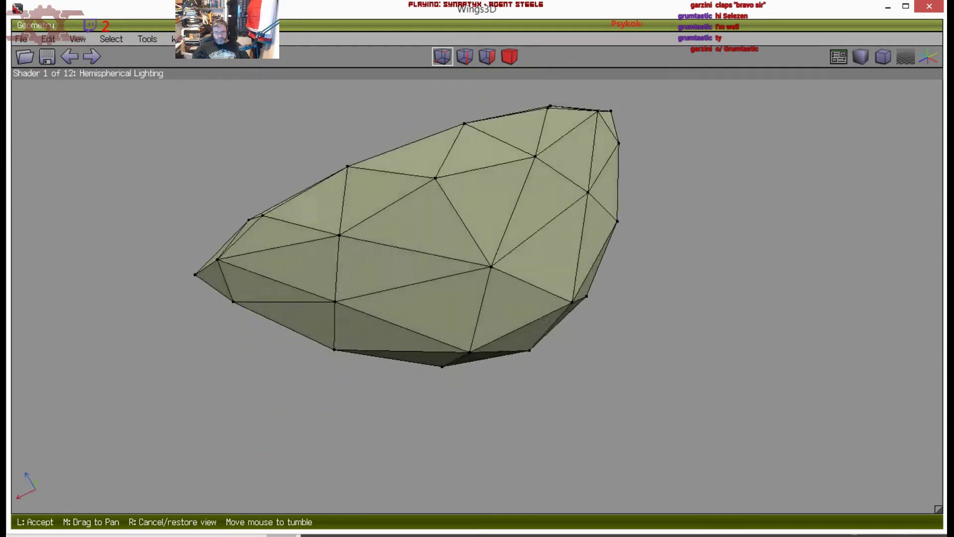
{"action": "left_click", "coordinate": [794, 146]}
{"action": "key", "text": "x"}
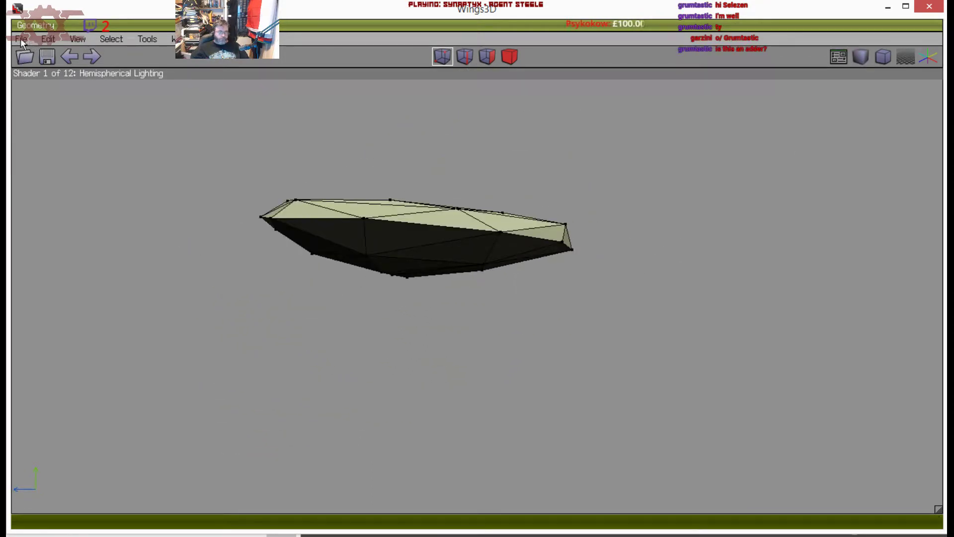
{"action": "middle_click", "coordinate": [304, 190]}
{"action": "left_click", "coordinate": [303, 188]}
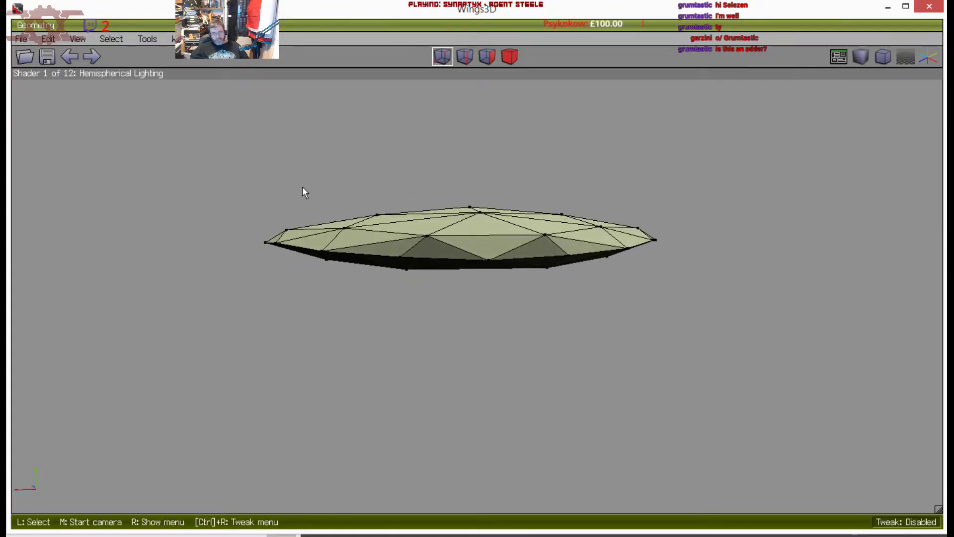
Save the model as Cobra Broken.wings in the [3DP] Printing Tutorial folder under [0] My Models
{"action": "left_click", "coordinate": [25, 37]}
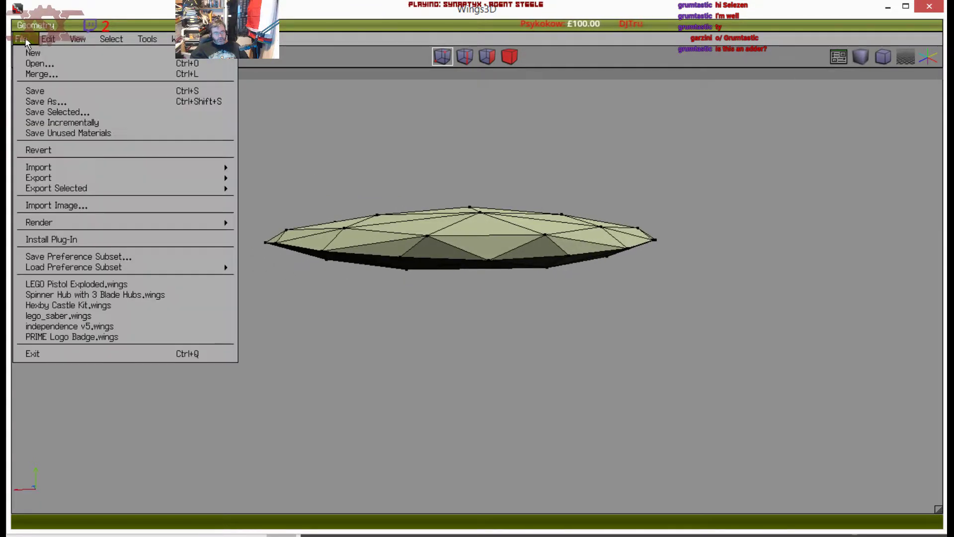
{"action": "left_click", "coordinate": [47, 102]}
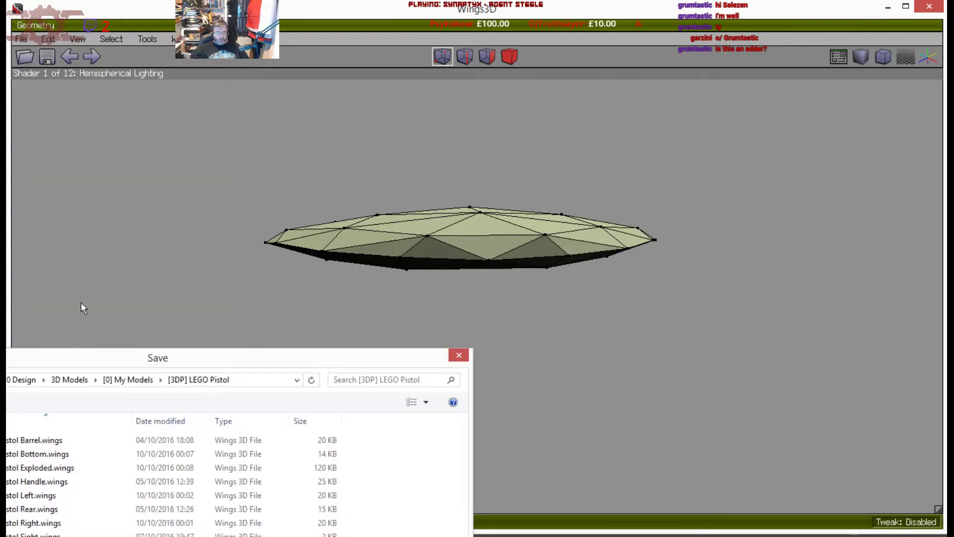
{"action": "left_click", "coordinate": [106, 382]}
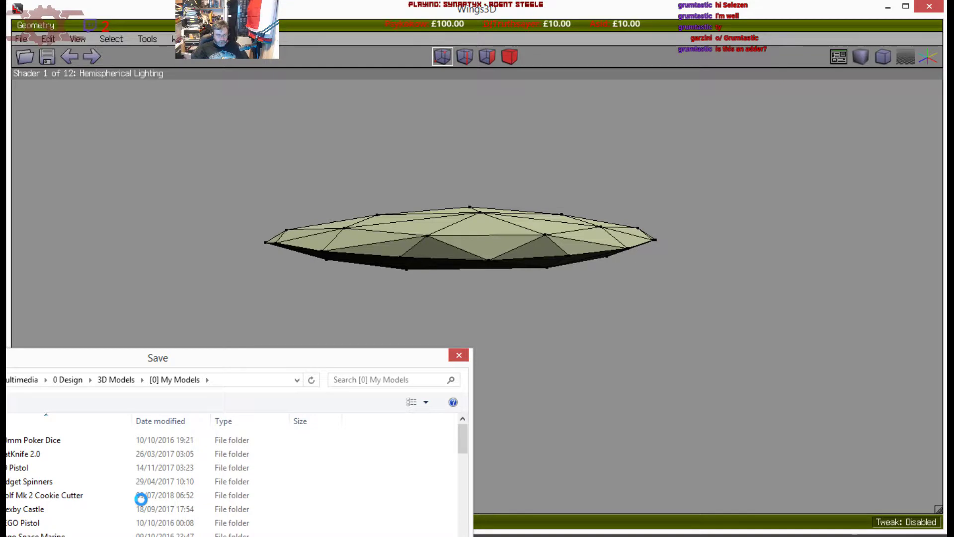
{"action": "scroll", "coordinate": [141, 500], "scroll_direction": "down", "scroll_amount": 10}
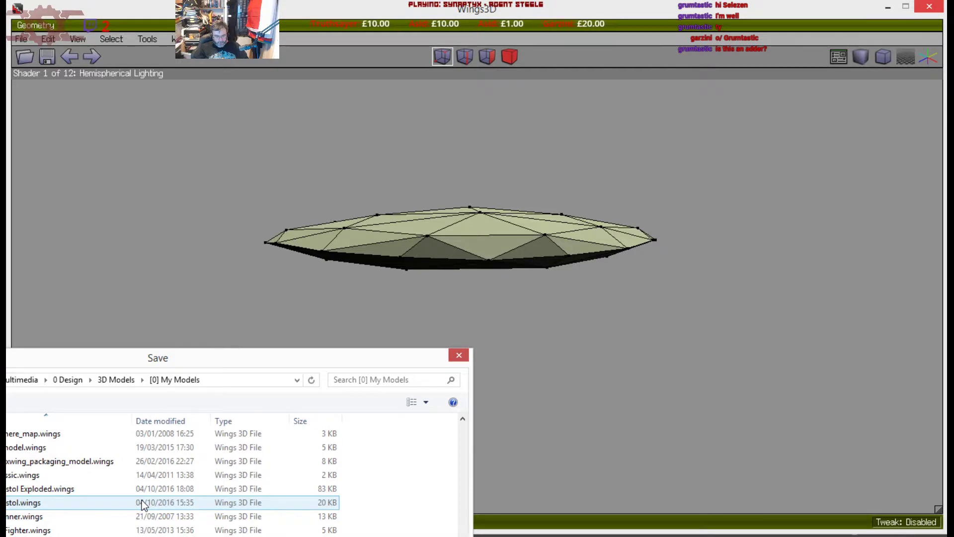
{"action": "key", "text": "Return"}
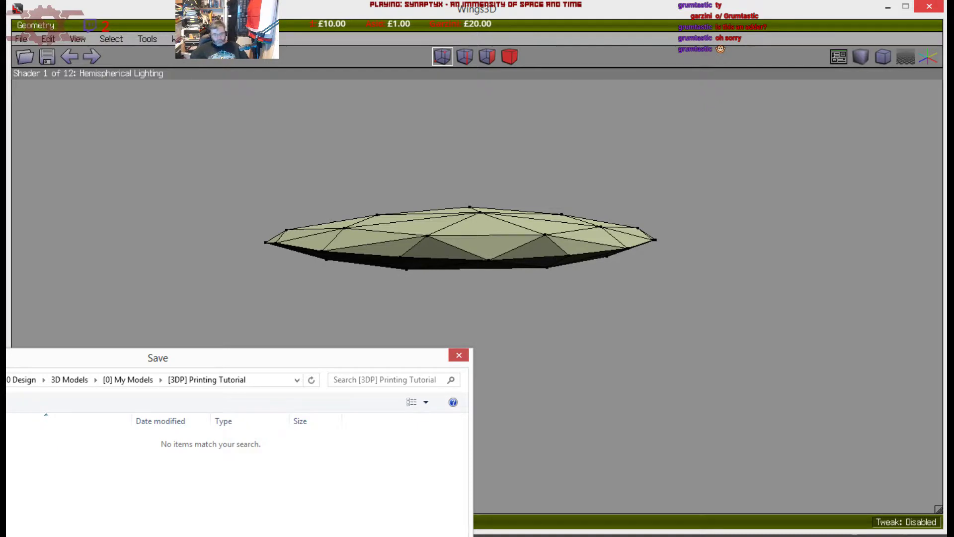
{"action": "key", "text": "Return"}
Examine the saved part from above and along the Z axis
{"action": "middle_click", "coordinate": [369, 424]}
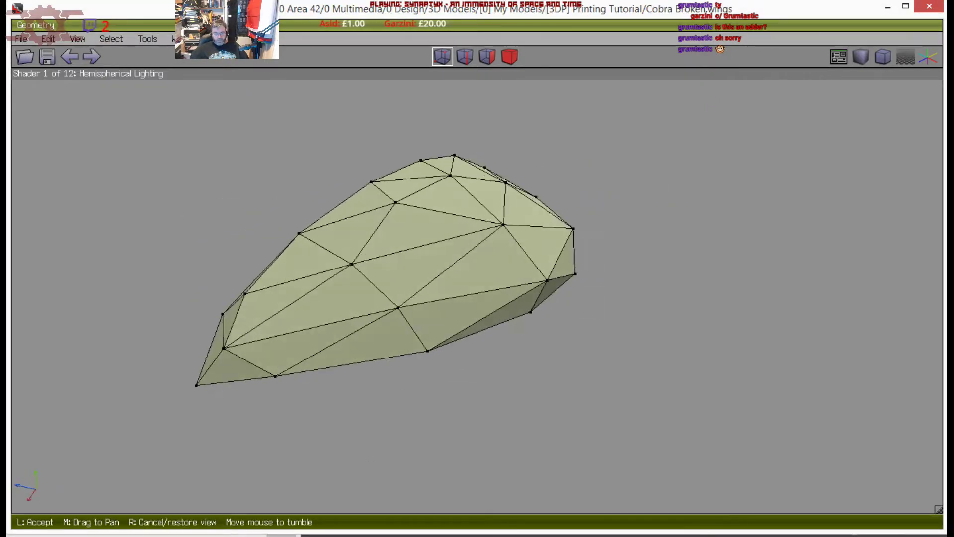
{"action": "left_click", "coordinate": [392, 391]}
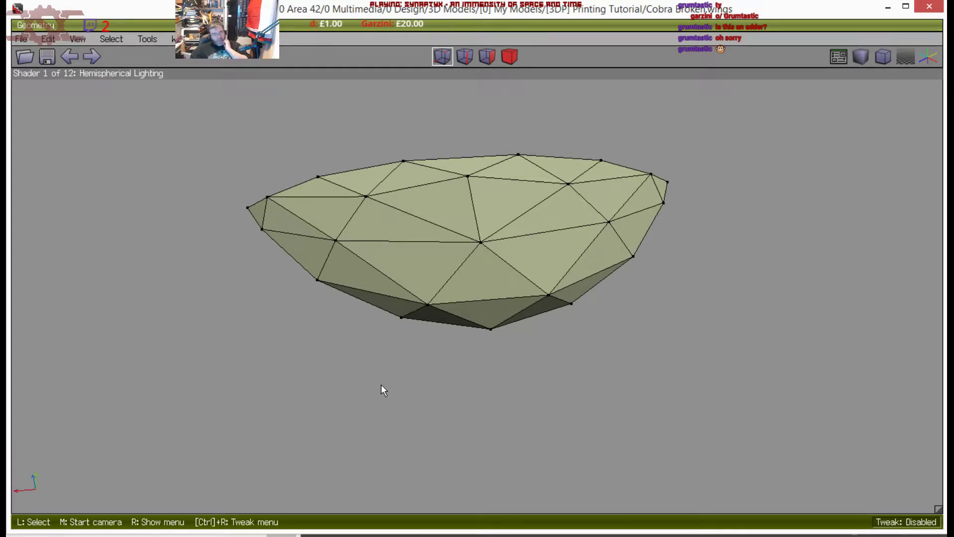
{"action": "middle_click", "coordinate": [381, 383]}
{"action": "left_click", "coordinate": [400, 384]}
{"action": "key", "text": "z"}
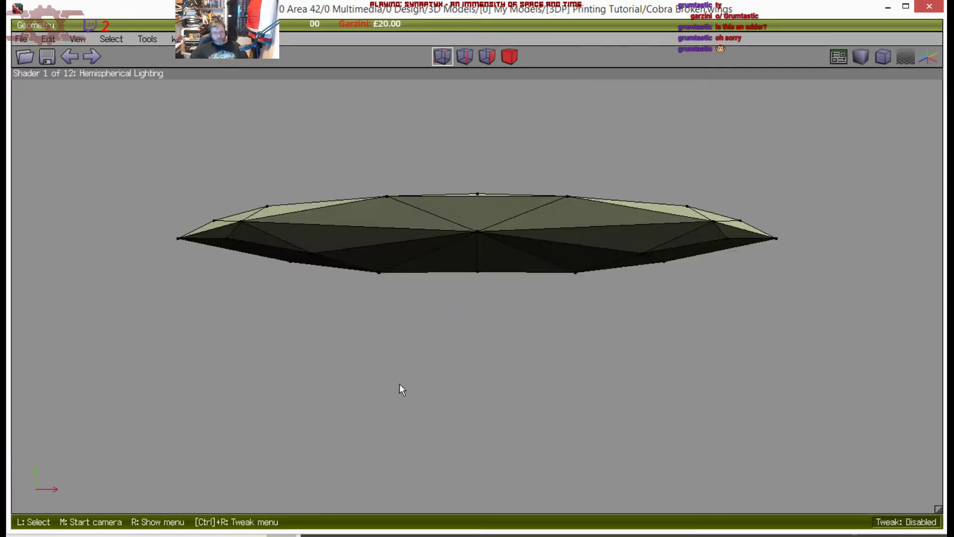
Switch to orthogonal projection and align the view along the X axis against the ground grid
{"action": "left_click", "coordinate": [883, 56]}
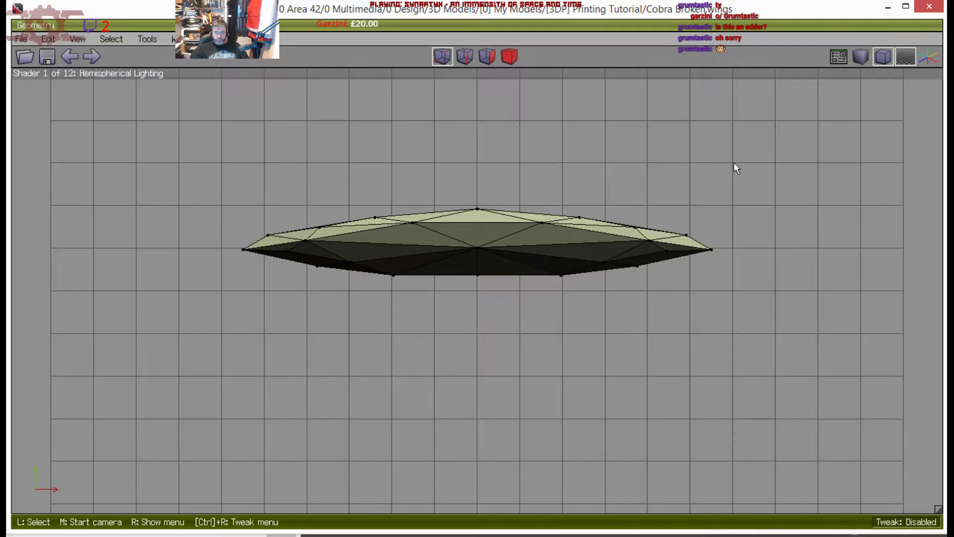
{"action": "key", "text": "x"}
{"action": "middle_click", "coordinate": [657, 180]}
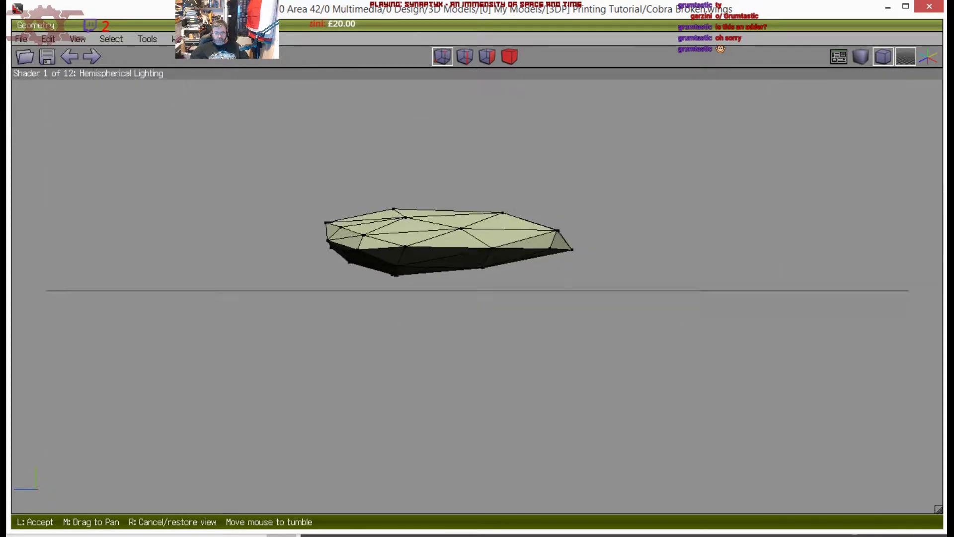
{"action": "left_click", "coordinate": [657, 182]}
{"action": "key", "text": "x"}
Move the whole body along Y by -0.3630 so its underside meets the ground line, and clear the selection
{"action": "left_click", "coordinate": [509, 57]}
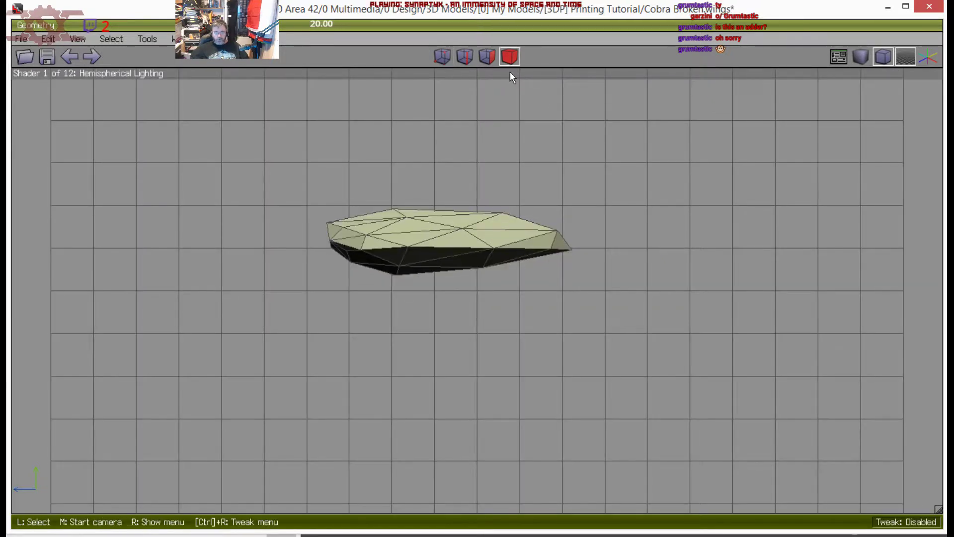
{"action": "left_click", "coordinate": [451, 230]}
{"action": "scroll", "coordinate": [638, 227], "scroll_direction": "up", "scroll_amount": 2}
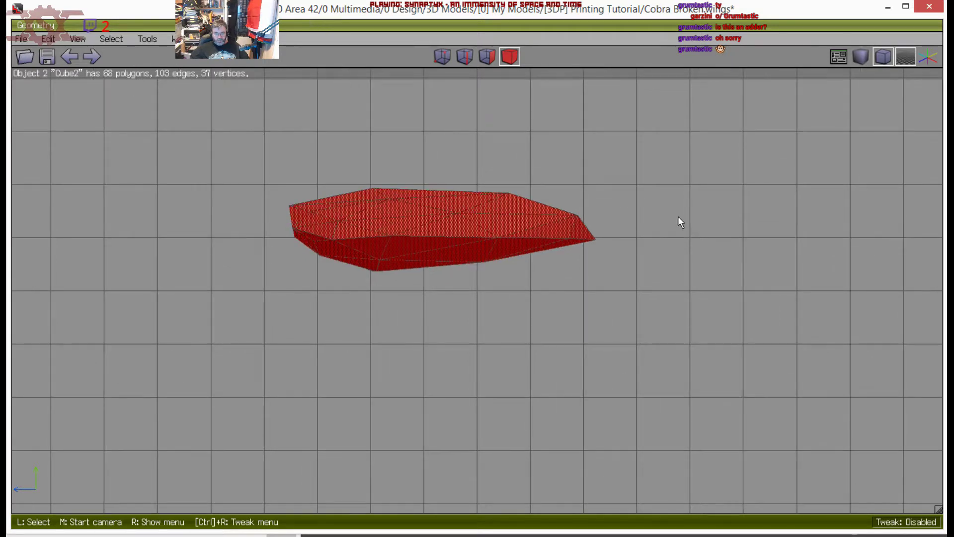
{"action": "scroll", "coordinate": [678, 216], "scroll_direction": "up", "scroll_amount": 2}
{"action": "right_click", "coordinate": [708, 201]}
{"action": "left_click", "coordinate": [705, 168]}
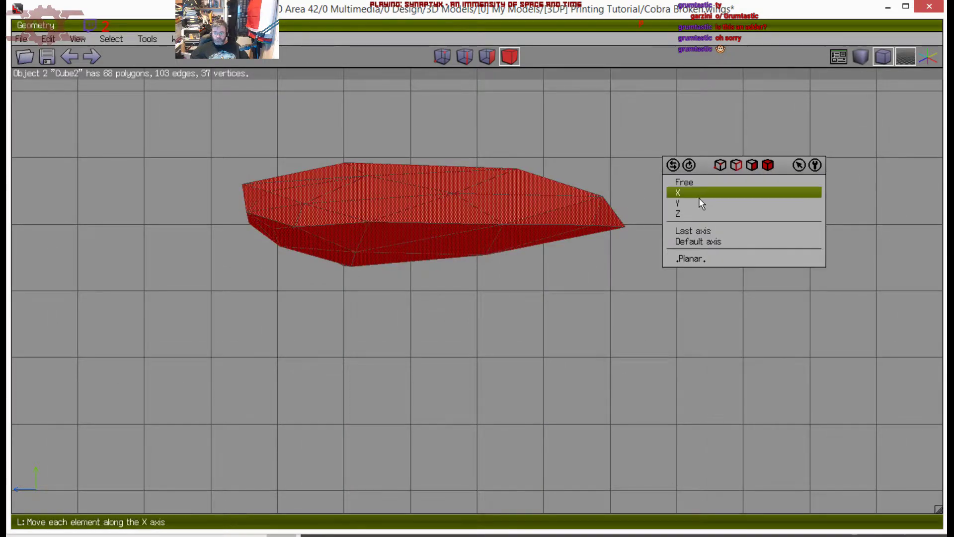
{"action": "left_click", "coordinate": [699, 205]}
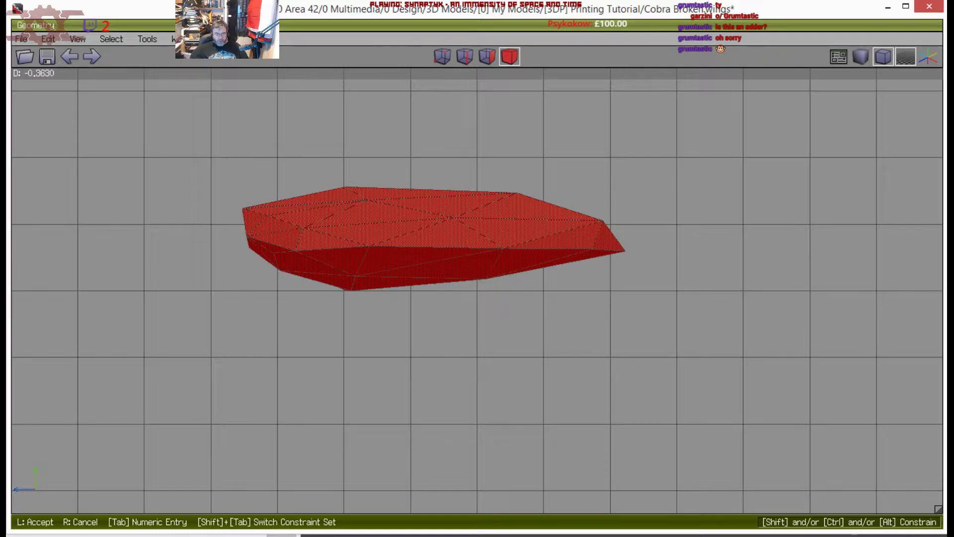
{"action": "scroll", "coordinate": [477, 291], "scroll_direction": "up", "scroll_amount": 4}
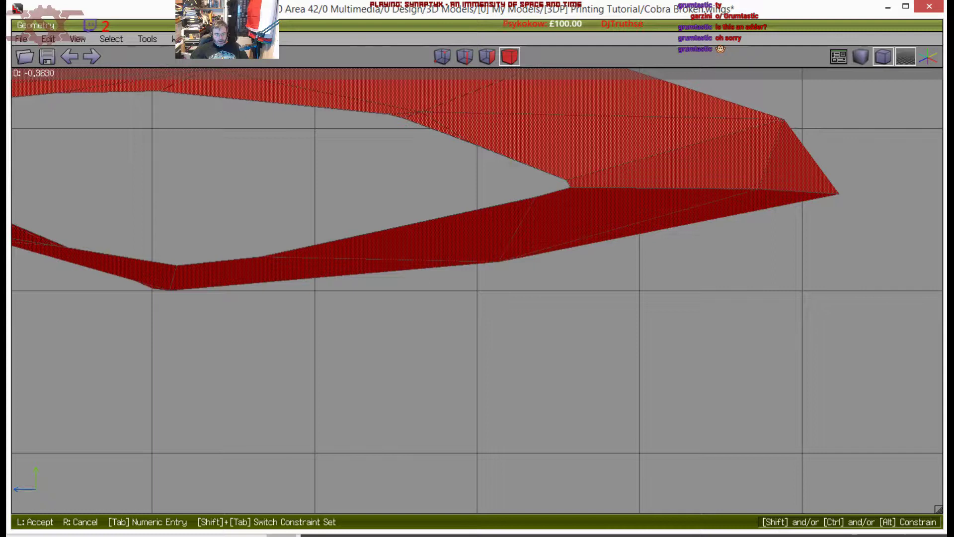
{"action": "left_click", "coordinate": [649, 231]}
{"action": "key", "text": "space"}
{"action": "scroll", "coordinate": [349, 274], "scroll_direction": "down", "scroll_amount": 7}
{"action": "scroll", "coordinate": [347, 274], "scroll_direction": "up", "scroll_amount": 1}
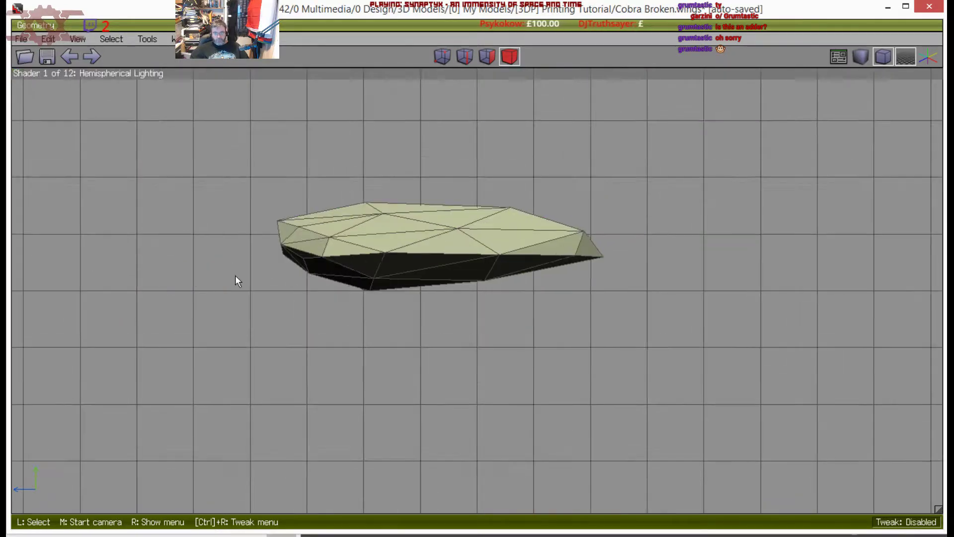
Examine how the body's underside sits against the ground line, viewed along the X and Z axes
{"action": "scroll", "coordinate": [199, 279], "scroll_direction": "up", "scroll_amount": 4}
{"action": "middle_click", "coordinate": [365, 189]}
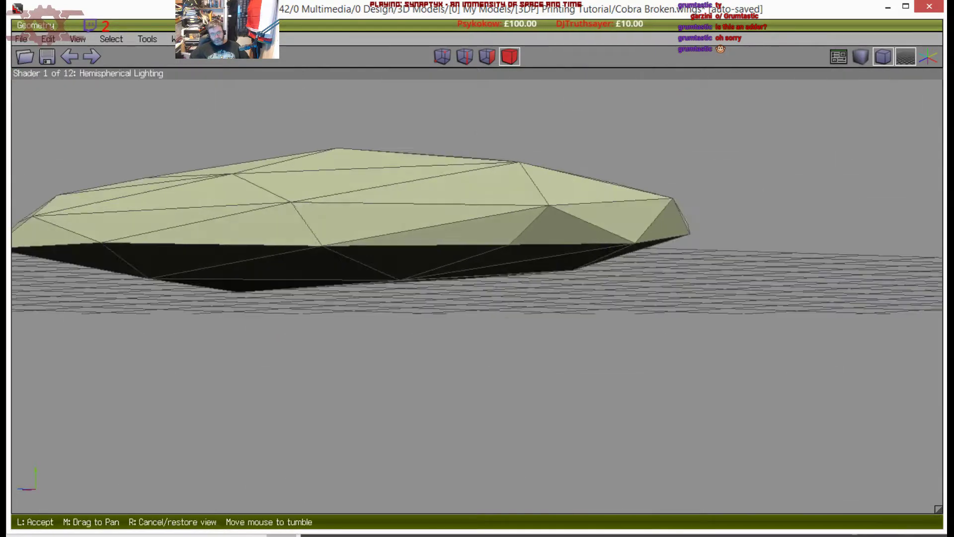
{"action": "left_click", "coordinate": [270, 169]}
{"action": "key", "text": "z"}
{"action": "key", "text": "x"}
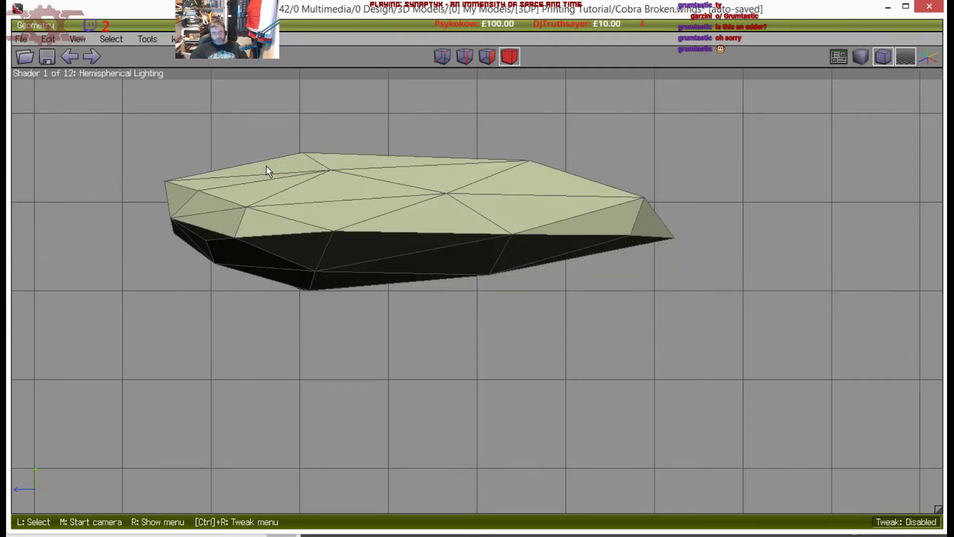
{"action": "middle_click", "coordinate": [266, 170]}
{"action": "left_click", "coordinate": [257, 222]}
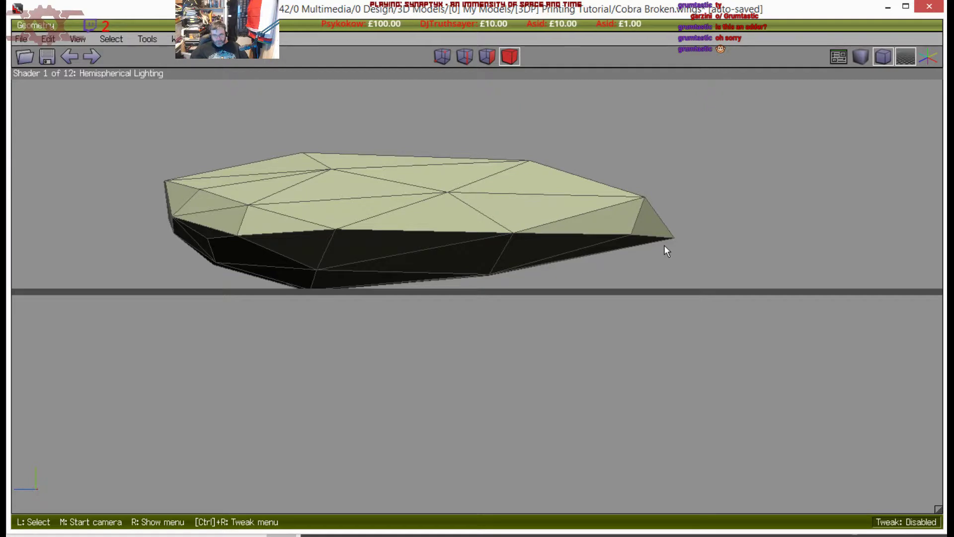
{"action": "middle_click", "coordinate": [632, 272]}
{"action": "left_click", "coordinate": [625, 271]}
{"action": "key", "text": "z"}
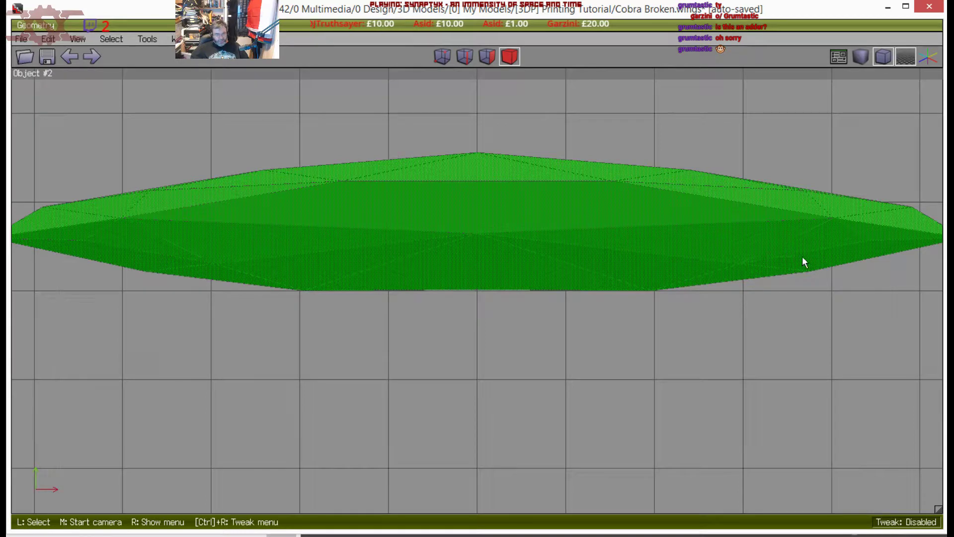
{"action": "scroll", "coordinate": [756, 256], "scroll_direction": "down", "scroll_amount": 2}
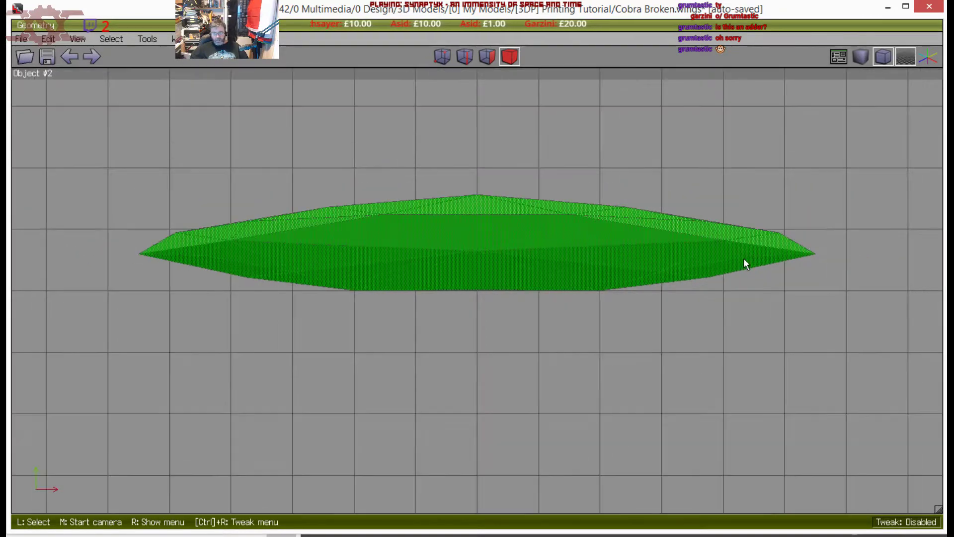
Inspect the upper facets of the body from raised oblique angles with the whole ground grid in view
{"action": "middle_click", "coordinate": [744, 258]}
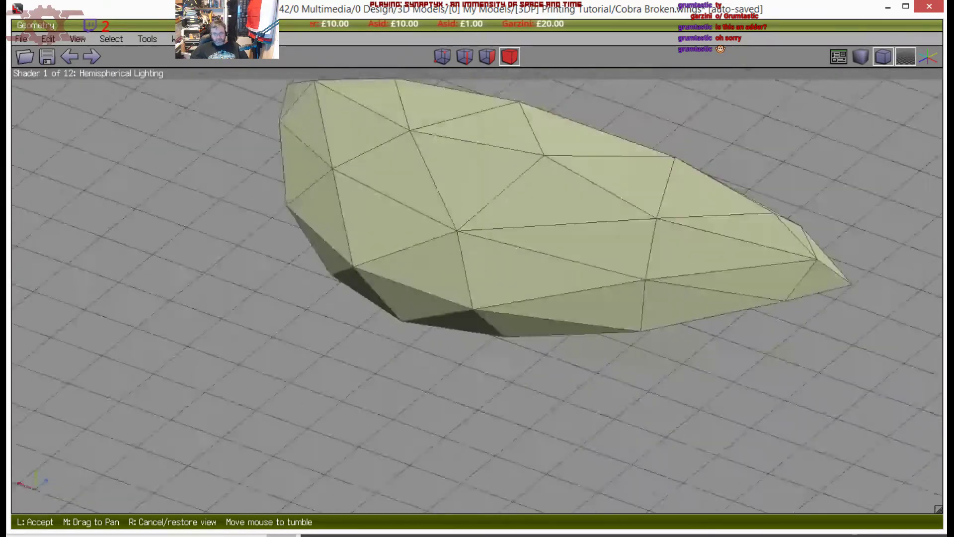
{"action": "left_click", "coordinate": [724, 270]}
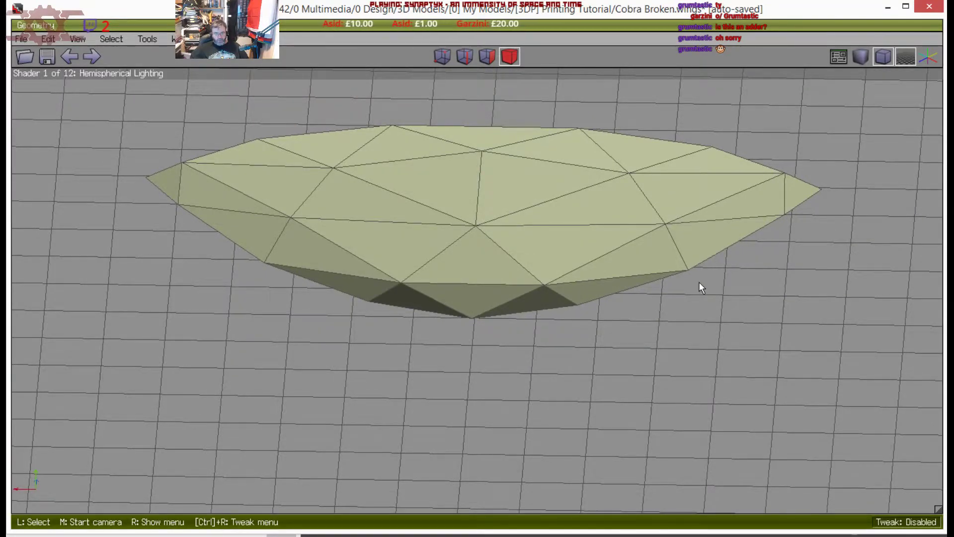
{"action": "scroll", "coordinate": [699, 284], "scroll_direction": "down", "scroll_amount": 3}
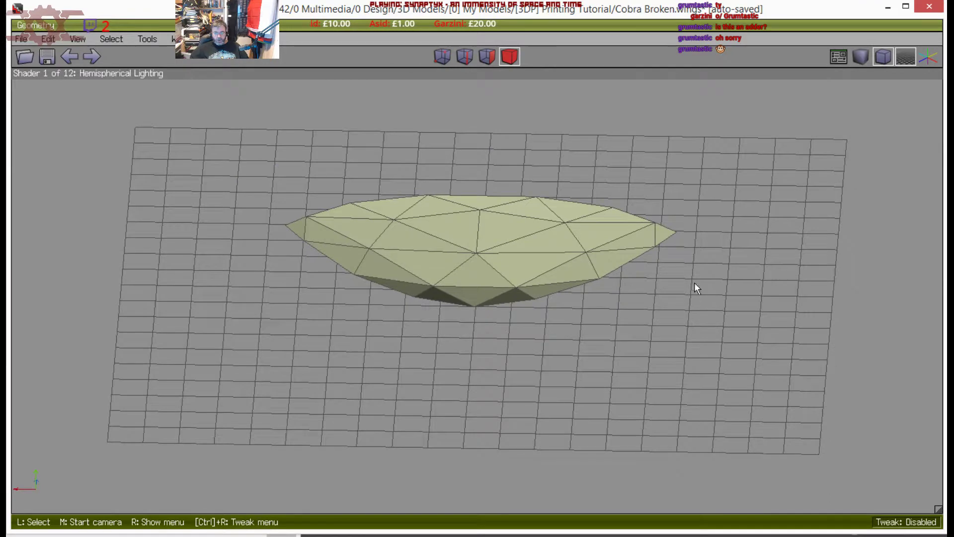
{"action": "middle_click", "coordinate": [694, 273]}
{"action": "left_click", "coordinate": [692, 272]}
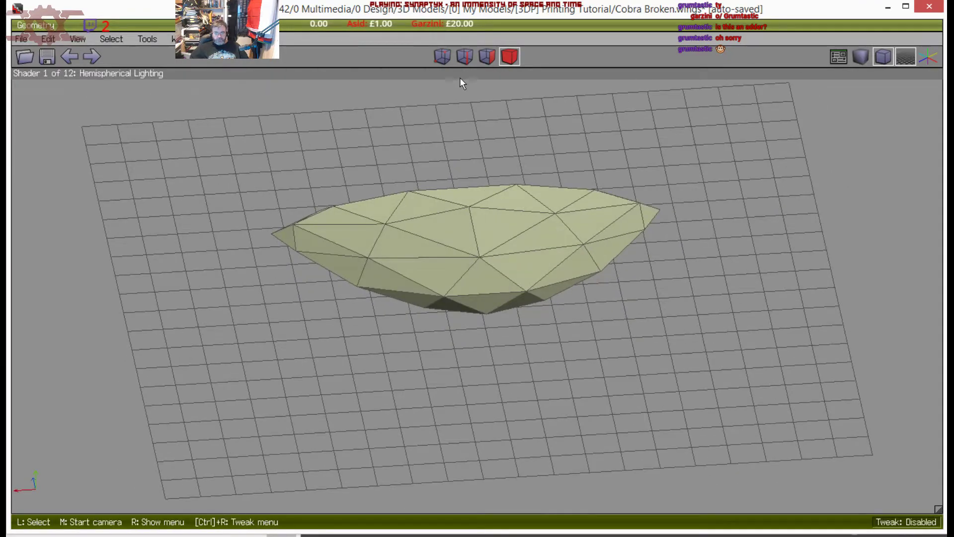
Select the whole Cobra body in body selection mode and look over the export formats offered for the selected object
{"action": "left_click", "coordinate": [464, 59]}
{"action": "left_click", "coordinate": [509, 57]}
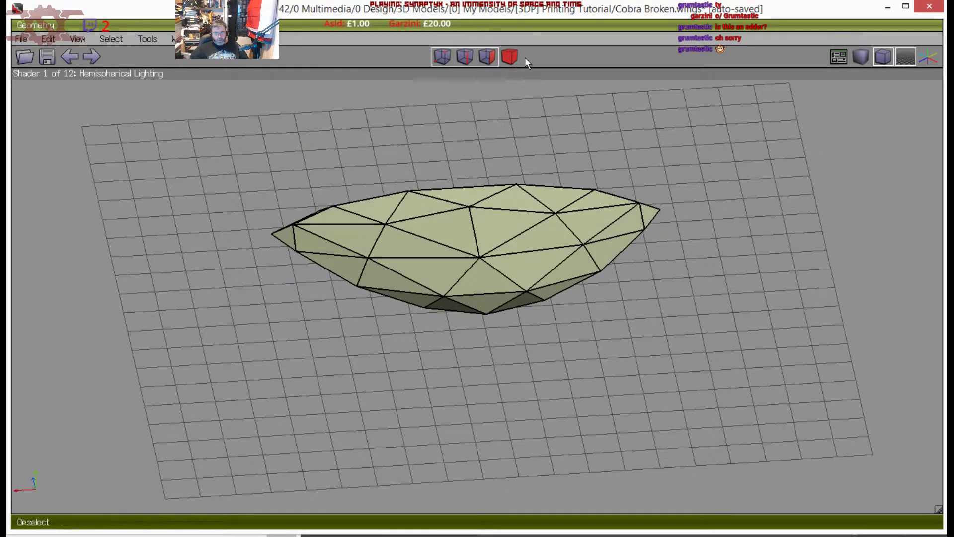
{"action": "left_click", "coordinate": [461, 257]}
{"action": "left_click", "coordinate": [22, 39]}
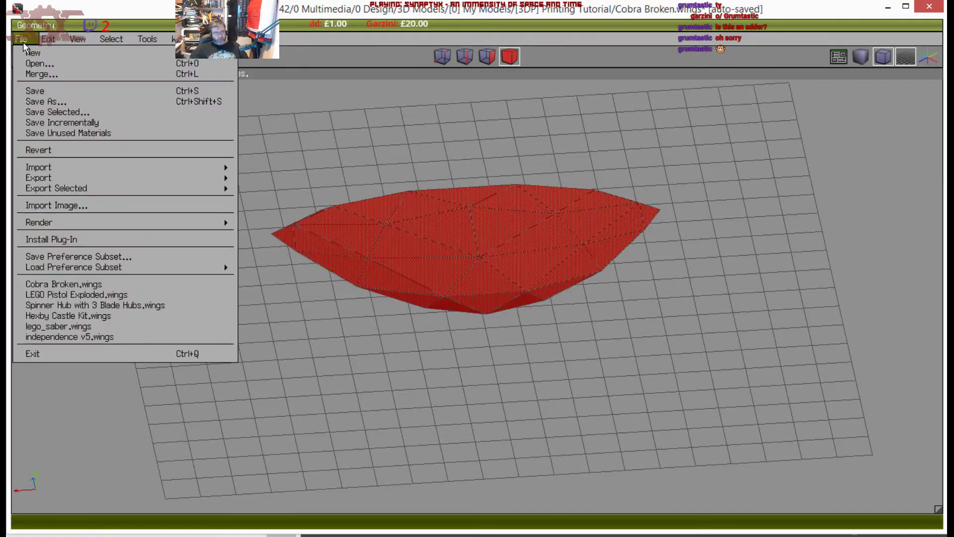
{"action": "mouse_move", "coordinate": [195, 189]}
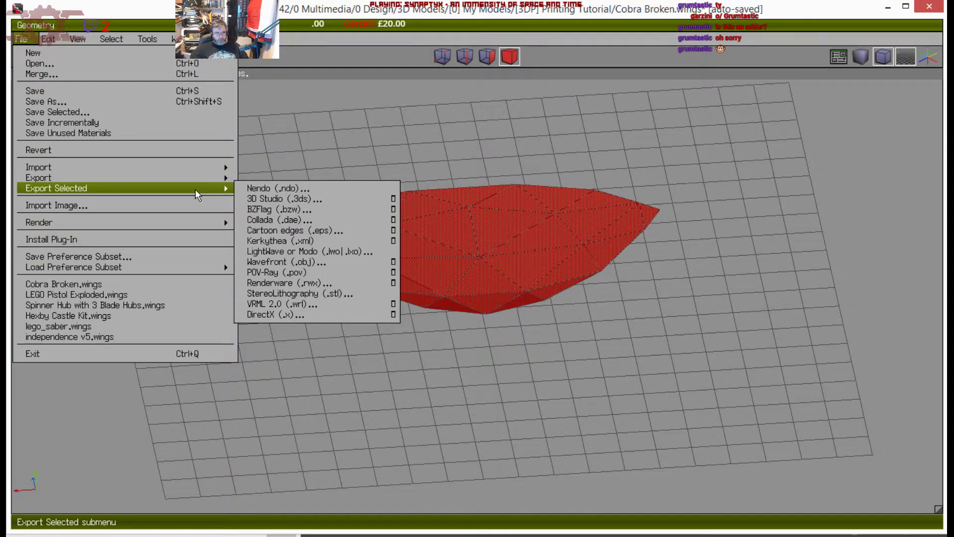
{"action": "left_click", "coordinate": [391, 115]}
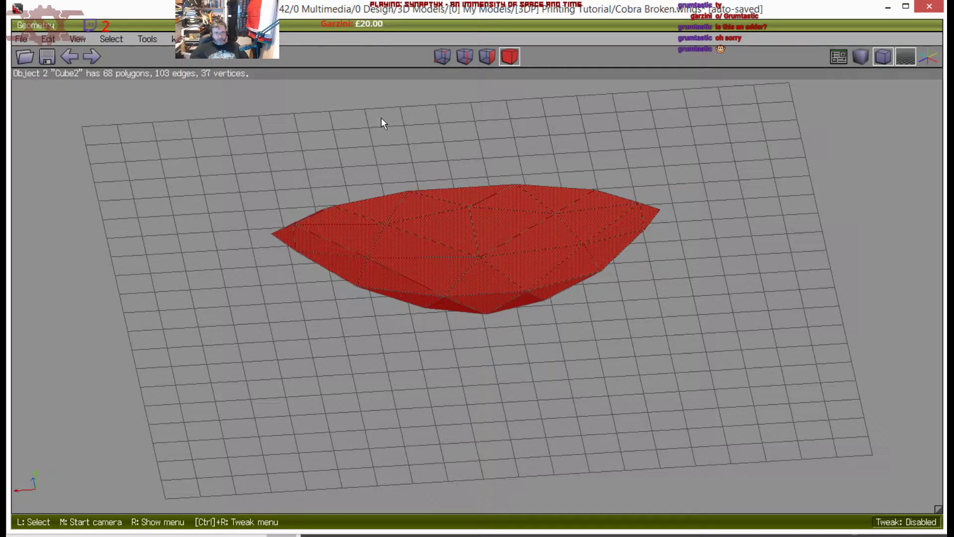
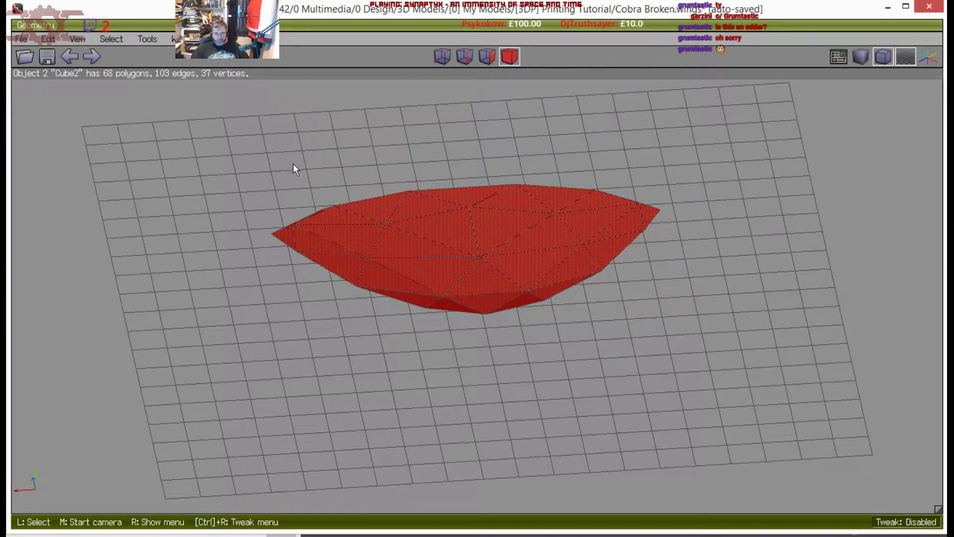
Export the selected hull as a Wavefront (.obj) file in the [3DP] Printing Tutorial folder
{"action": "left_click", "coordinate": [21, 38]}
{"action": "mouse_move", "coordinate": [50, 191]}
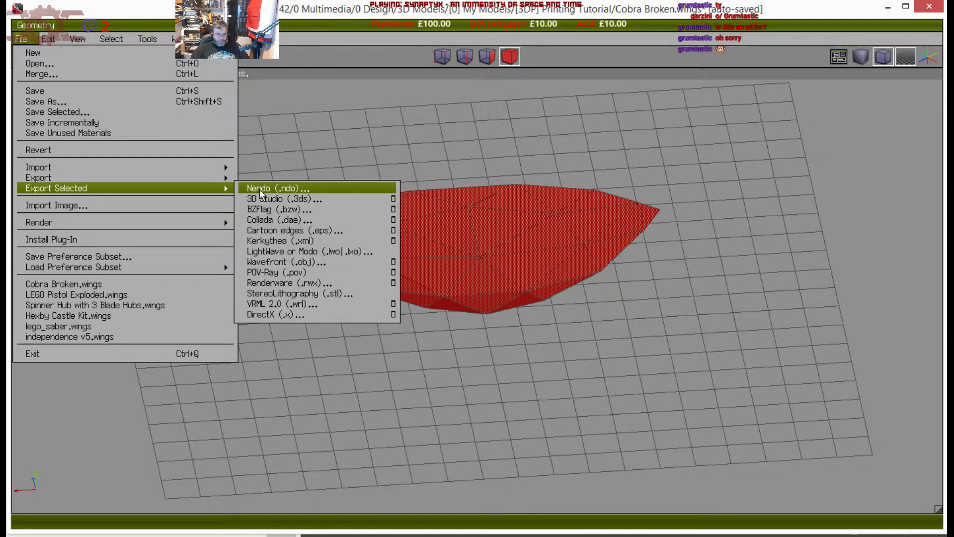
{"action": "left_click", "coordinate": [339, 265]}
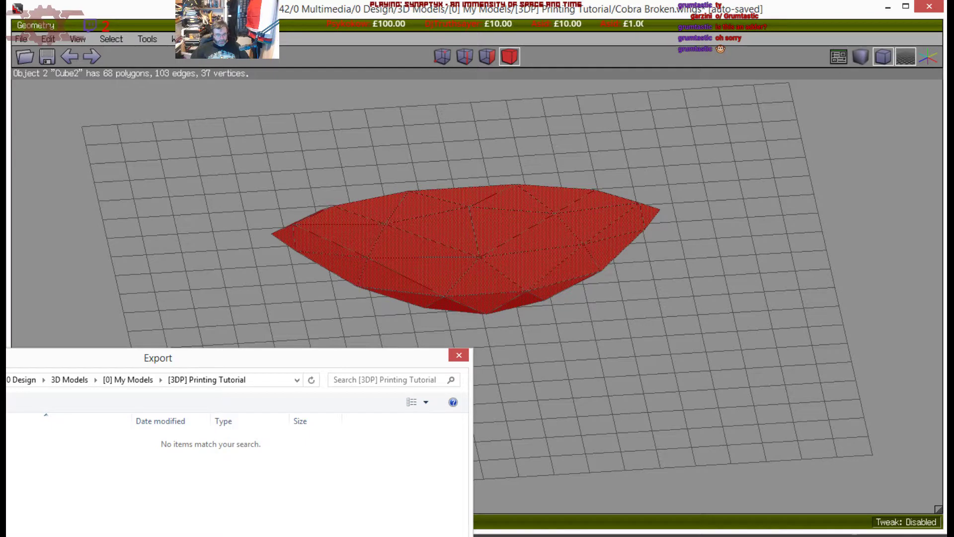
{"action": "key", "text": "Return"}
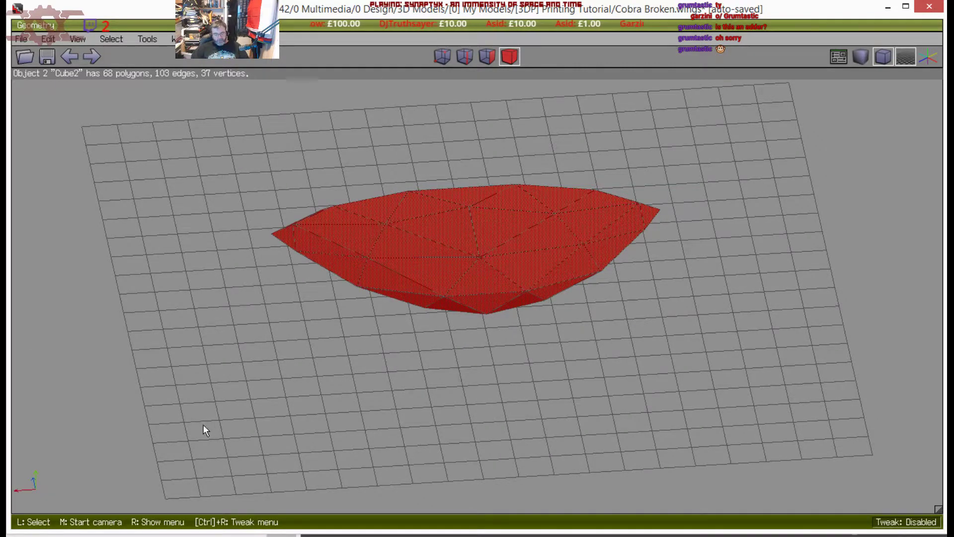
Deselect the hull and hide the ground grid
{"action": "key", "text": "space"}
{"action": "scroll", "coordinate": [281, 325], "scroll_direction": "up", "scroll_amount": 1}
{"action": "middle_click", "coordinate": [280, 325]}
{"action": "left_click", "coordinate": [280, 325]}
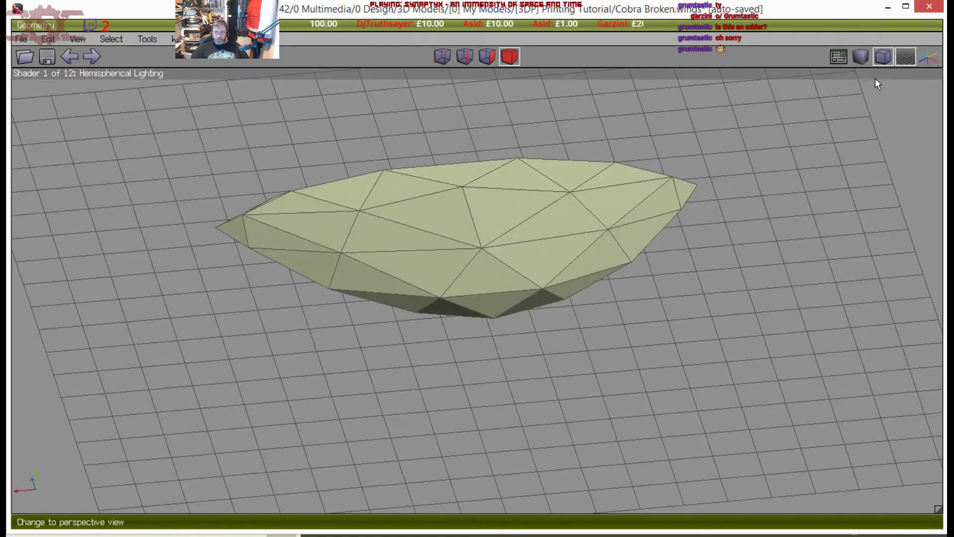
{"action": "left_click", "coordinate": [881, 58]}
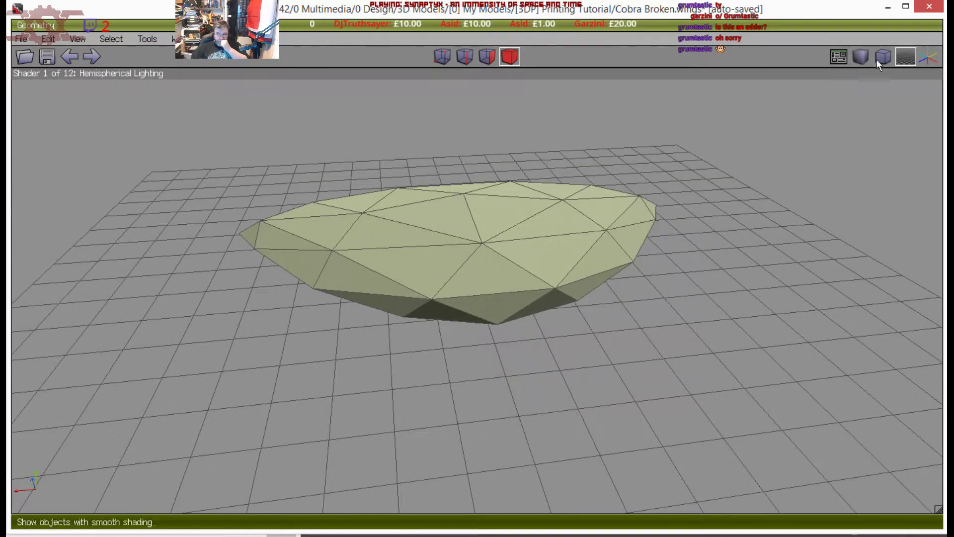
{"action": "left_click", "coordinate": [879, 58]}
{"action": "left_click", "coordinate": [904, 59]}
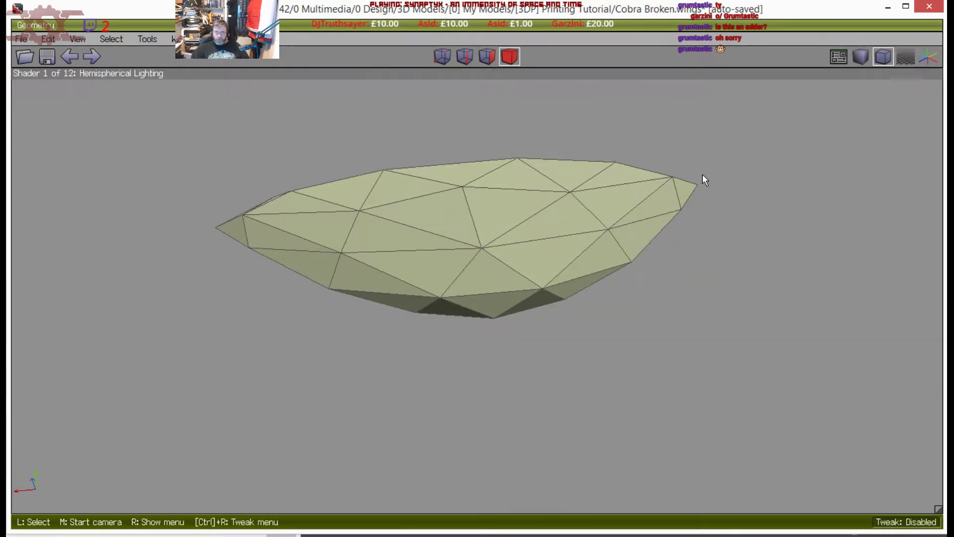
{"action": "middle_click", "coordinate": [703, 175]}
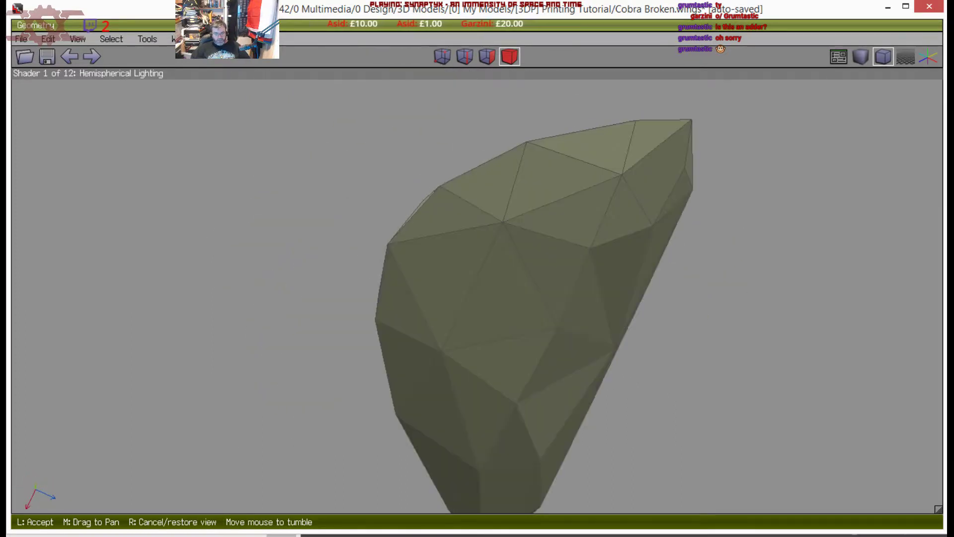
{"action": "left_click", "coordinate": [625, 198]}
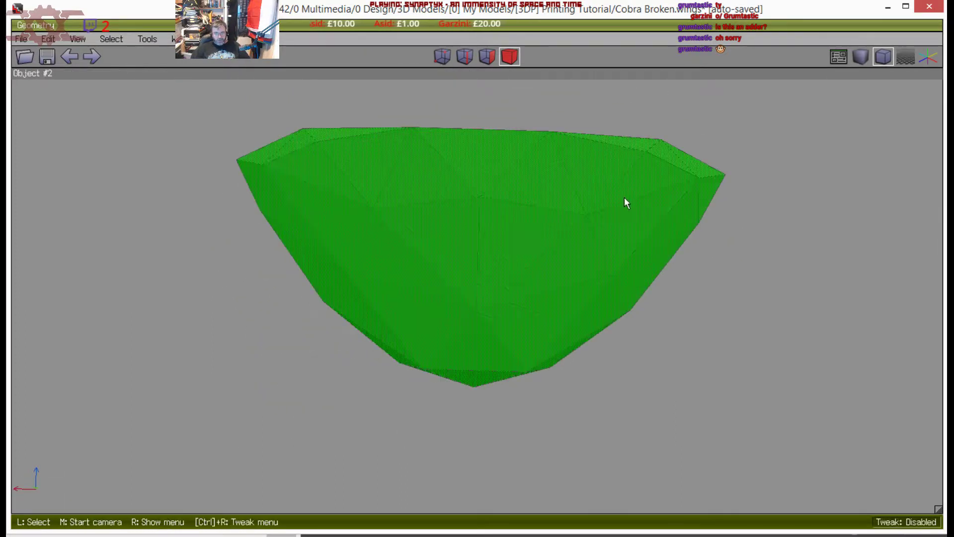
{"action": "left_click", "coordinate": [465, 58]}
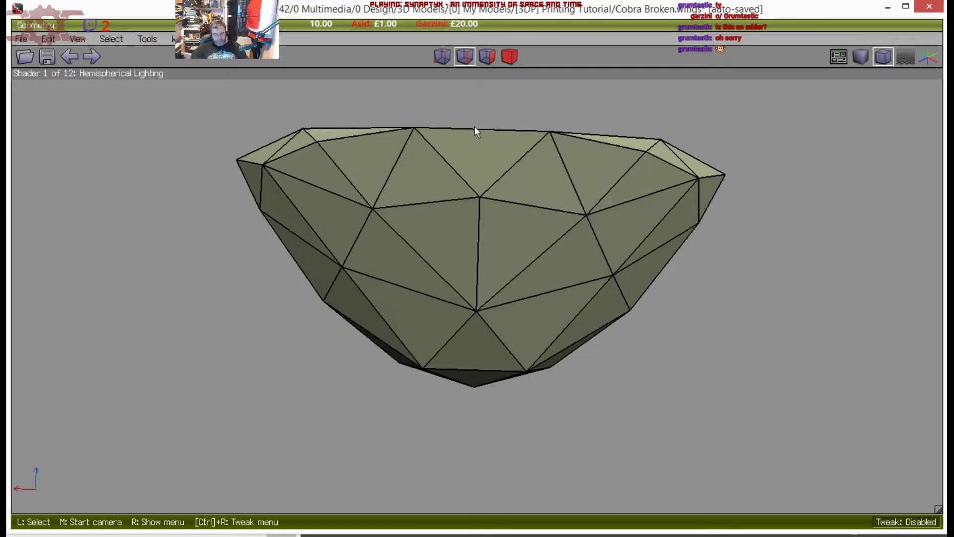
{"action": "key", "text": "y"}
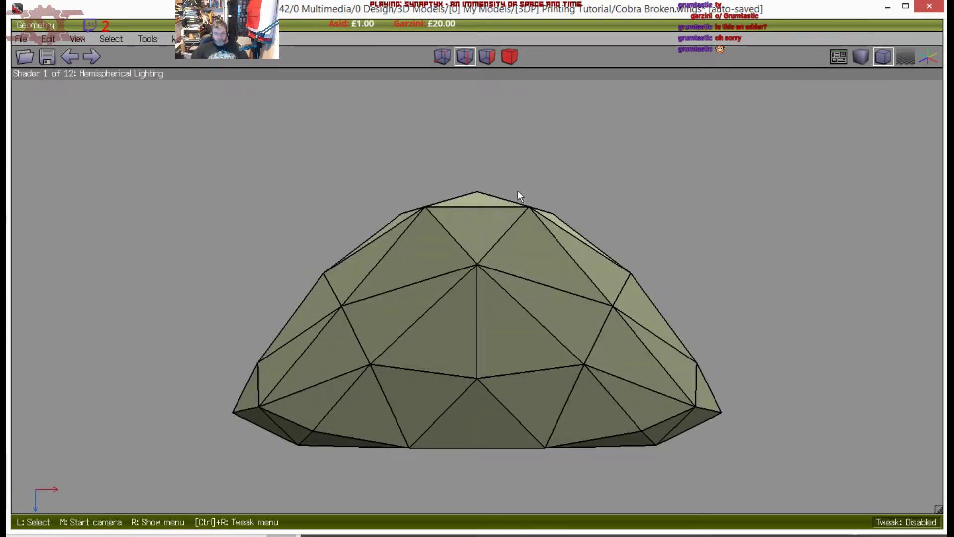
{"action": "left_click", "coordinate": [443, 63]}
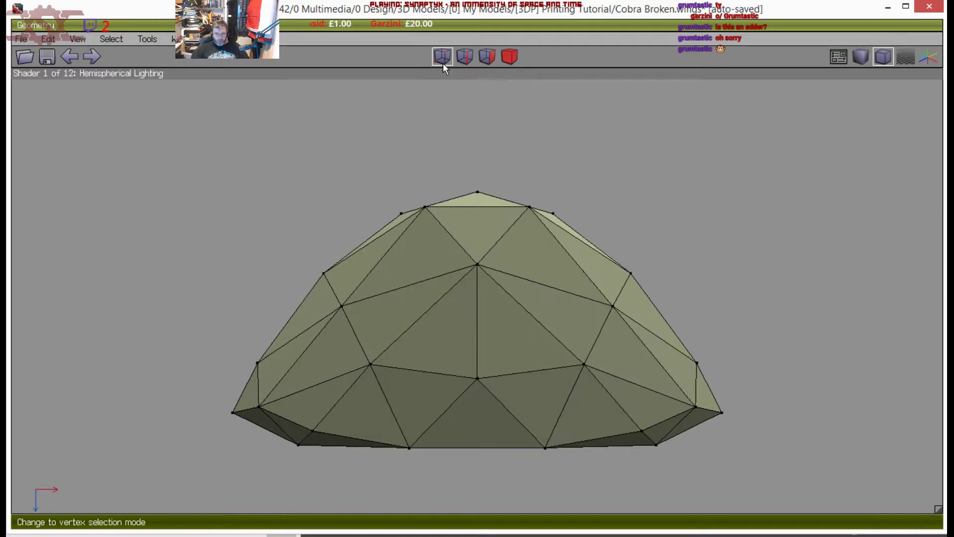
{"action": "left_click", "coordinate": [477, 192]}
{"action": "left_click", "coordinate": [476, 263]}
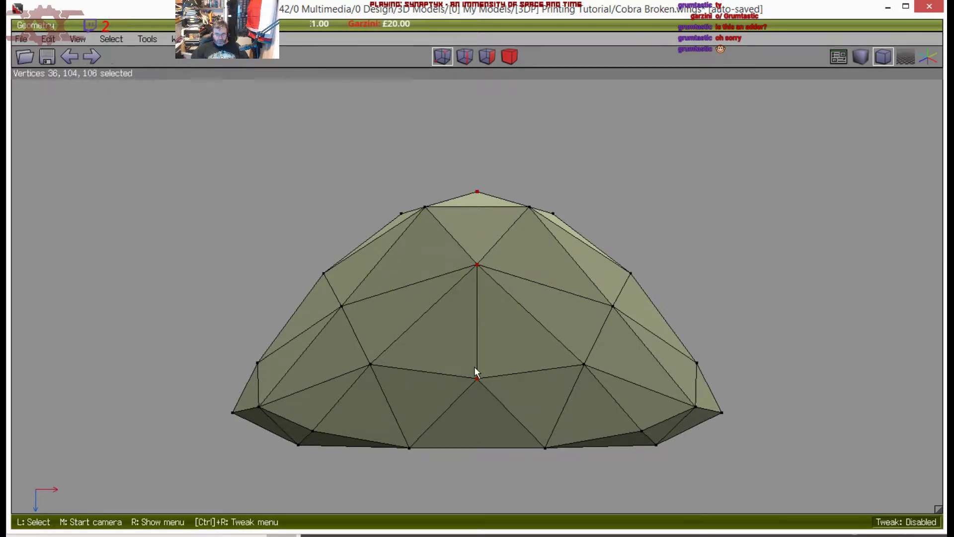
{"action": "key", "text": "shift+y"}
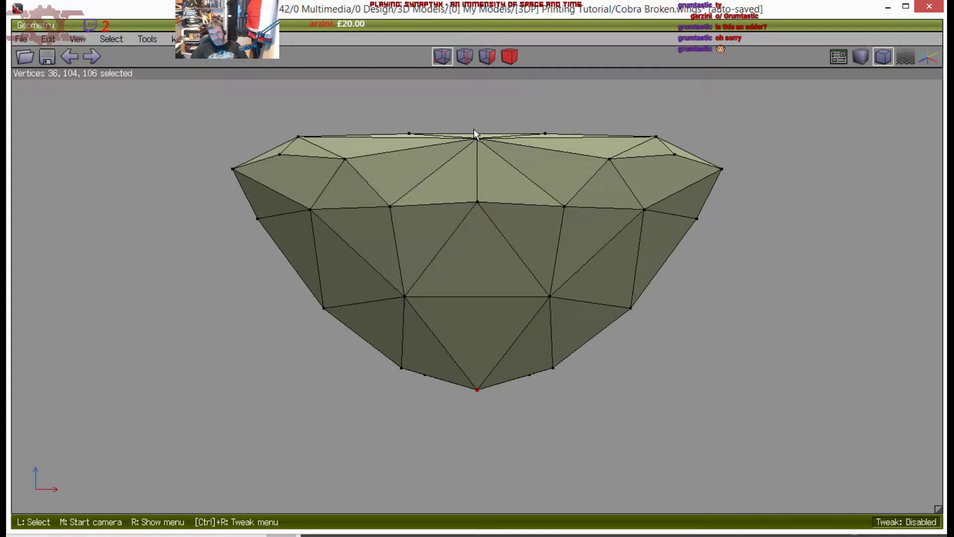
Select the three edges that cross the hull's centreline and cut each one at its midpoint
{"action": "key", "text": "e"}
{"action": "left_click", "coordinate": [485, 297]}
{"action": "middle_click", "coordinate": [486, 286]}
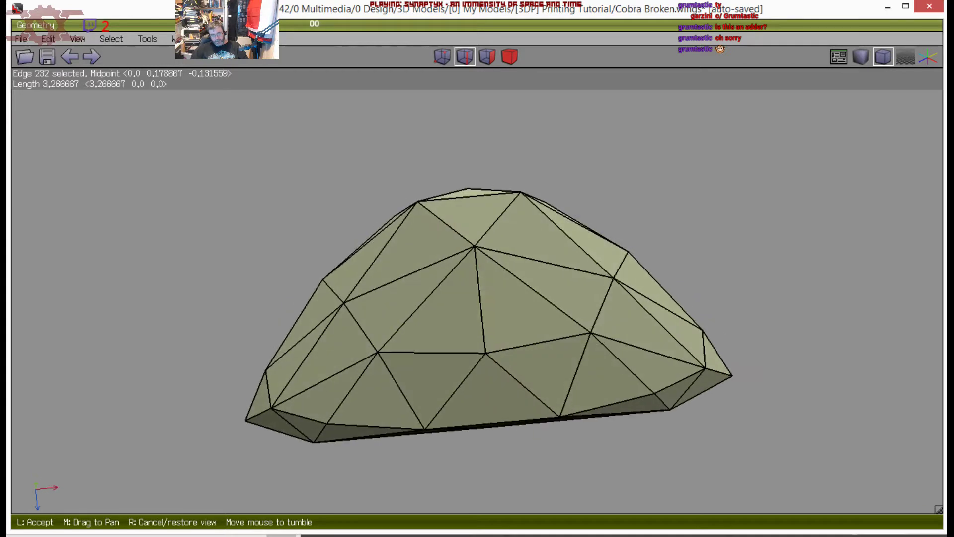
{"action": "left_click", "coordinate": [477, 270]}
{"action": "left_click", "coordinate": [471, 197]}
{"action": "middle_click", "coordinate": [471, 197]}
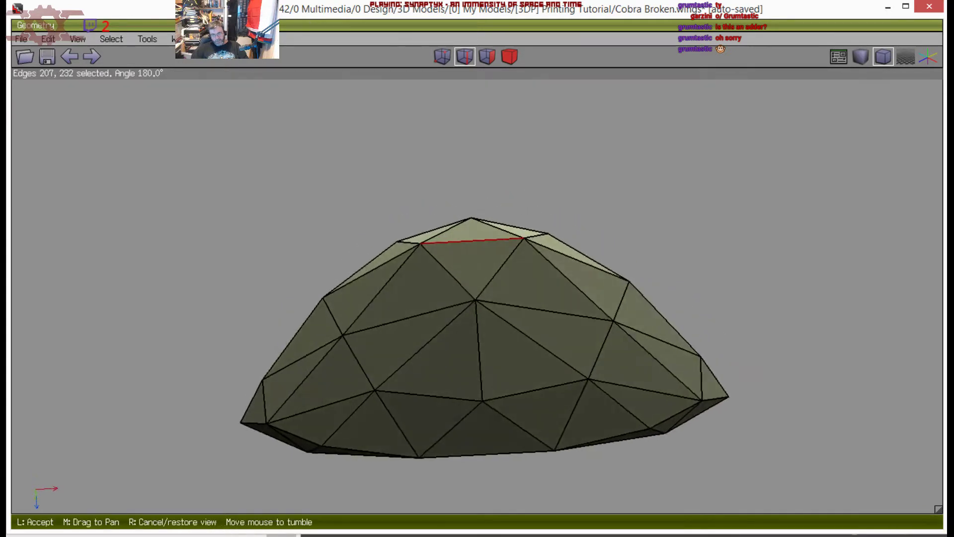
{"action": "left_click", "coordinate": [495, 260]}
{"action": "left_click", "coordinate": [496, 252]}
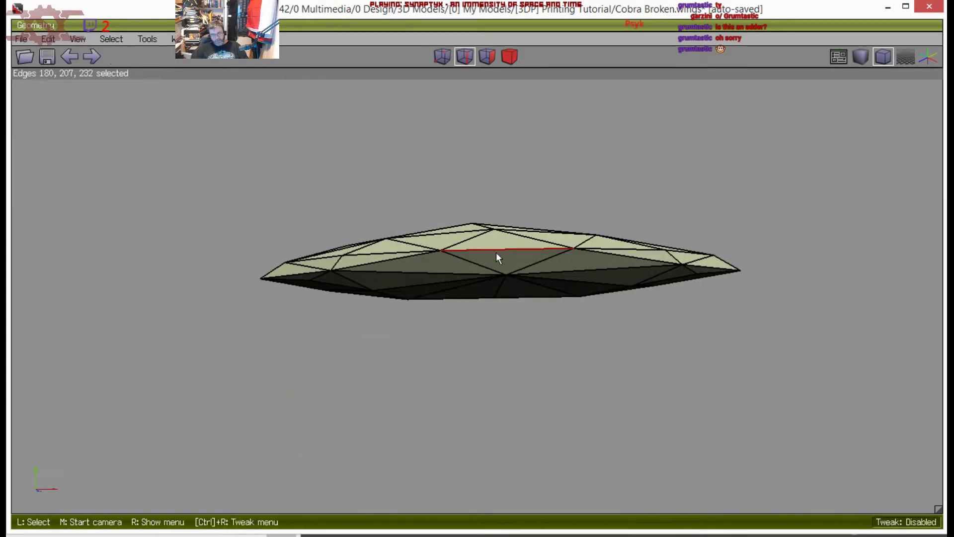
{"action": "middle_click", "coordinate": [496, 252]}
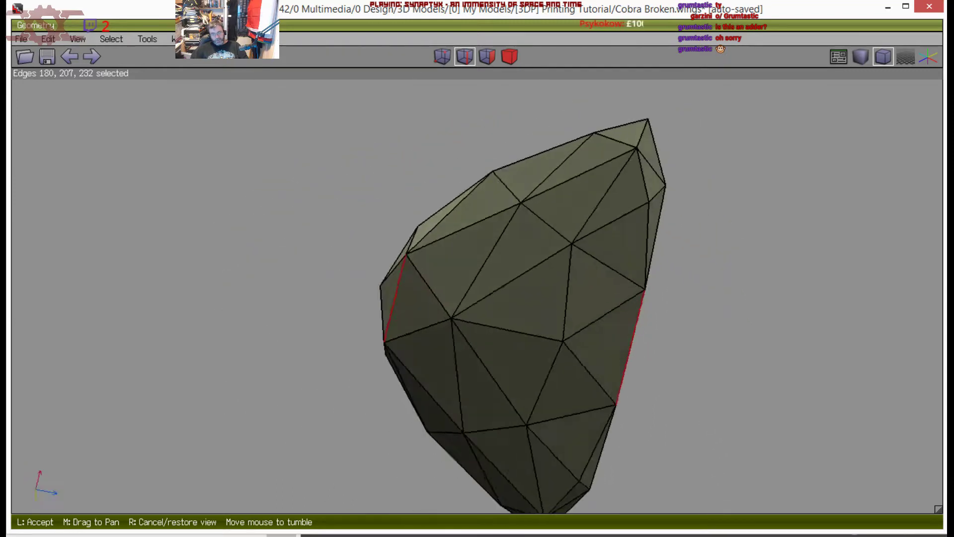
{"action": "left_click", "coordinate": [510, 248]}
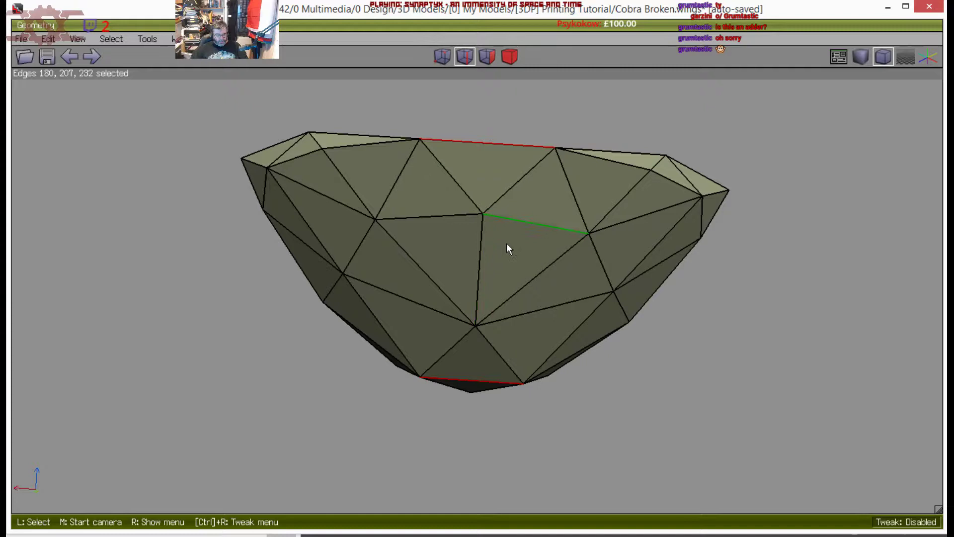
{"action": "key", "text": "v"}
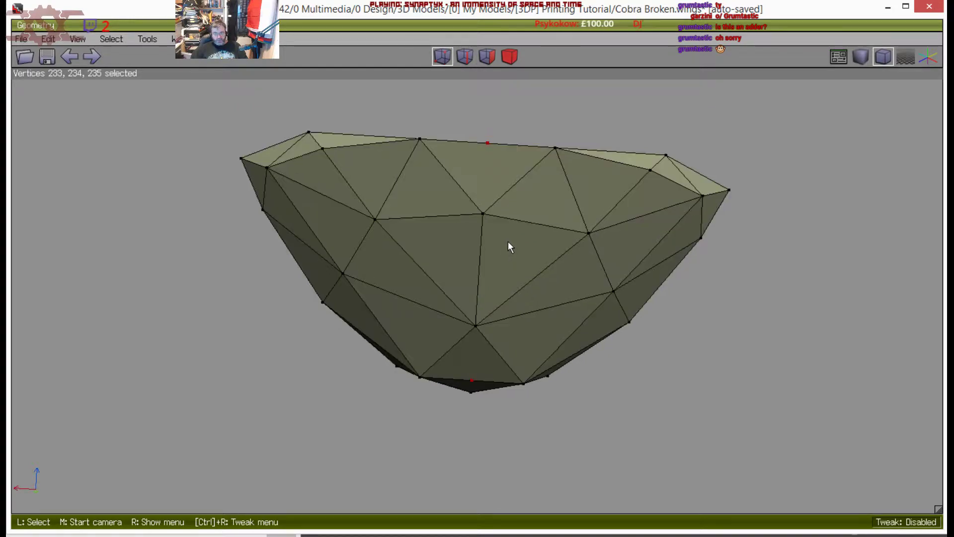
Add the hull's remaining centreline vertices to the three midpoints and connect them into a continuous line around the hull
{"action": "middle_click", "coordinate": [512, 233]}
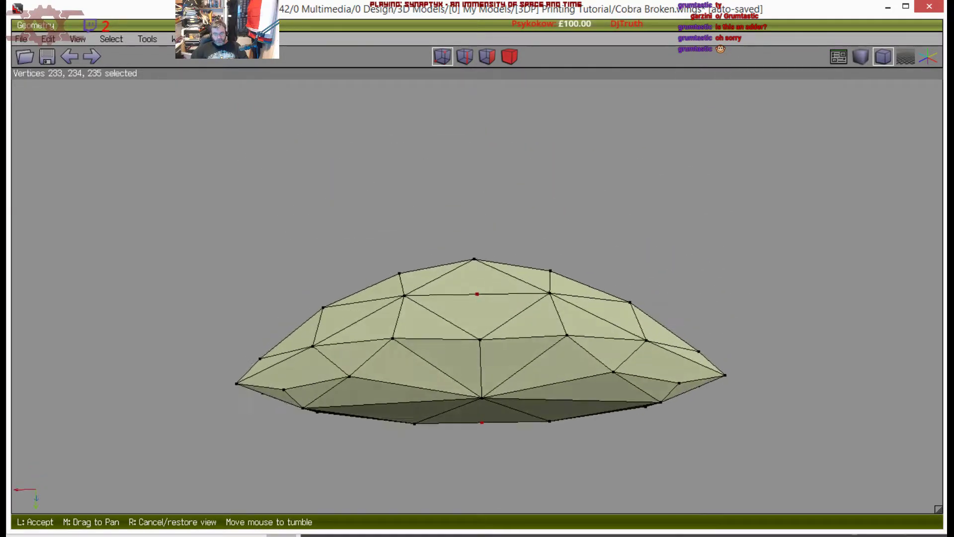
{"action": "left_click", "coordinate": [522, 224]}
{"action": "middle_click", "coordinate": [482, 430]}
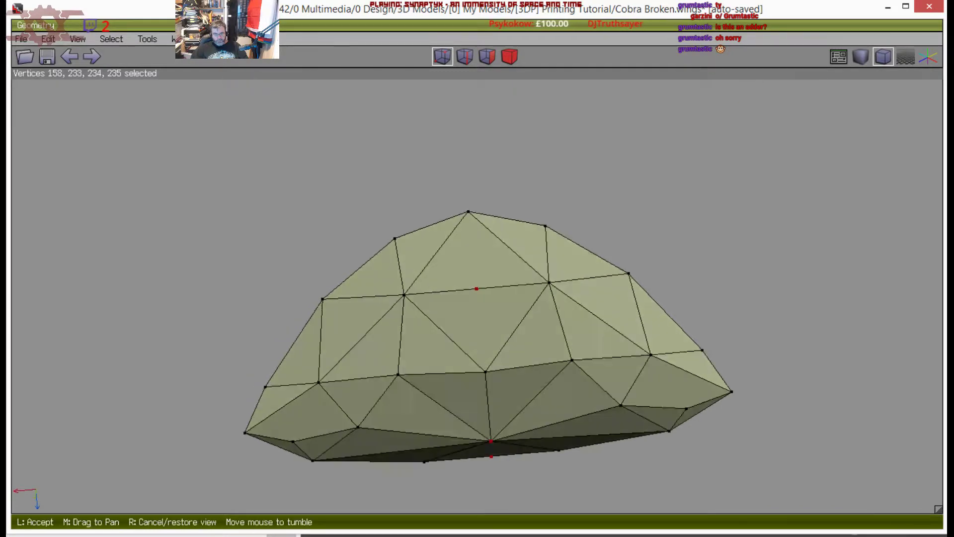
{"action": "left_click", "coordinate": [482, 397]}
{"action": "middle_click", "coordinate": [483, 320]}
{"action": "left_click", "coordinate": [483, 318]}
{"action": "left_click", "coordinate": [449, 228]}
{"action": "middle_click", "coordinate": [447, 240]}
{"action": "left_click", "coordinate": [453, 248]}
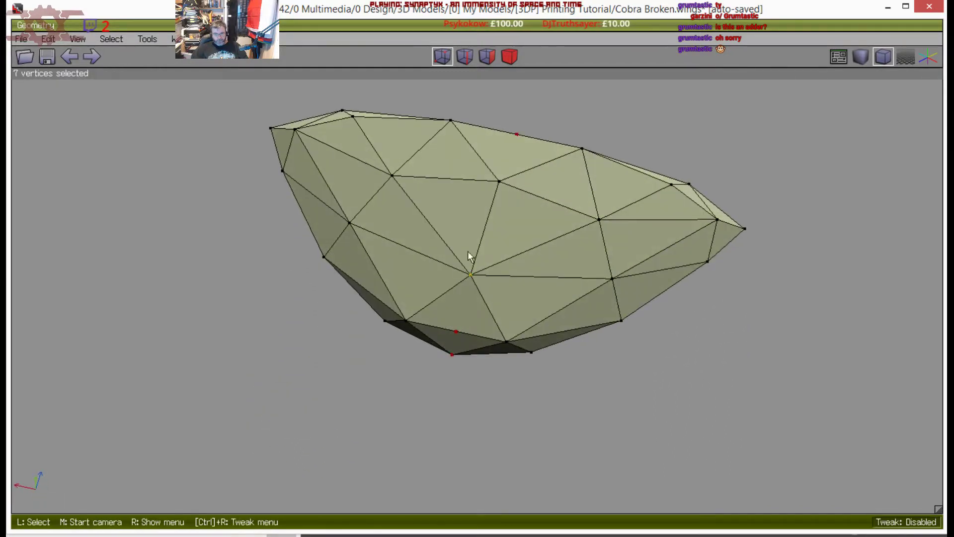
{"action": "middle_click", "coordinate": [496, 205]}
{"action": "left_click", "coordinate": [513, 290]}
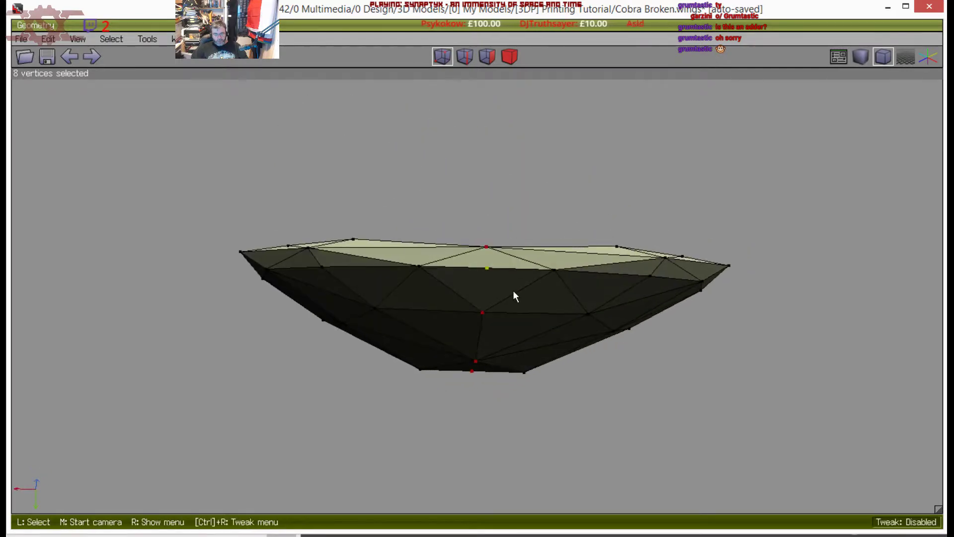
{"action": "middle_click", "coordinate": [532, 302]}
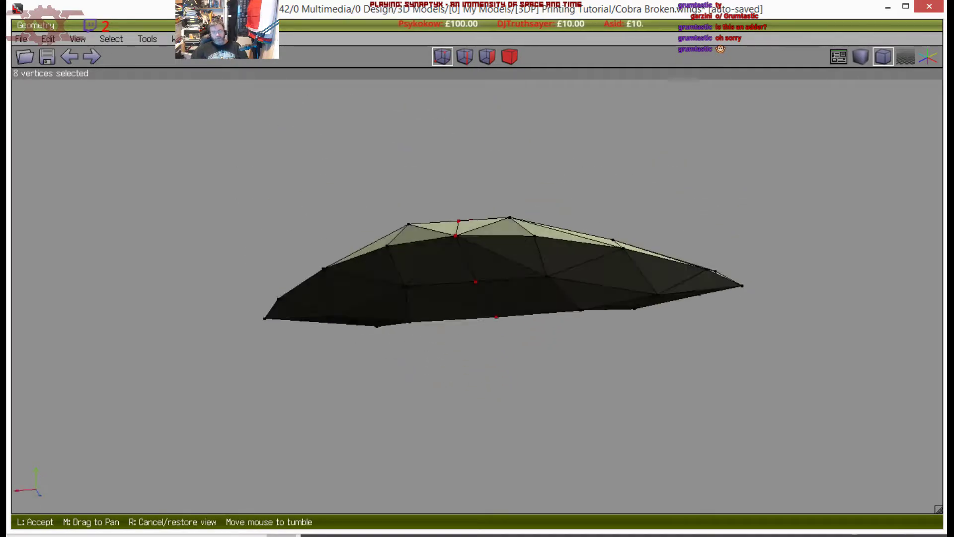
{"action": "left_click", "coordinate": [524, 303]}
Select the centreline edge loop around the hull and split the model along it with Loop Cut
{"action": "key", "text": "e"}
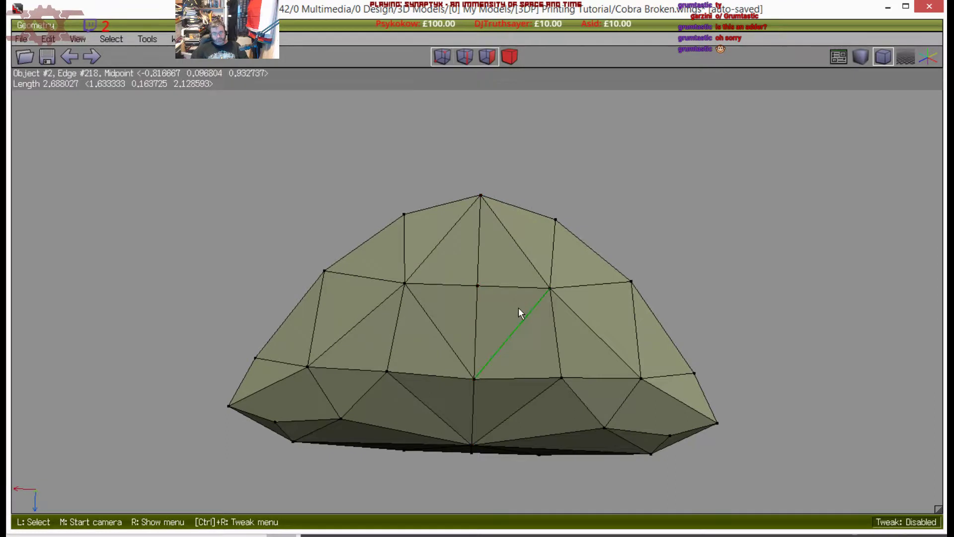
{"action": "left_click", "coordinate": [477, 322]}
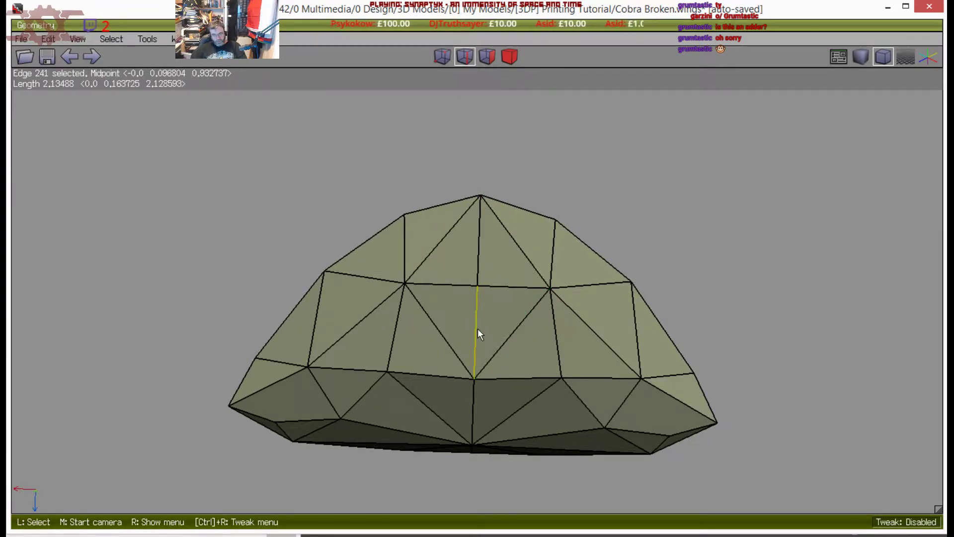
{"action": "key", "text": "l"}
{"action": "middle_click", "coordinate": [477, 327]}
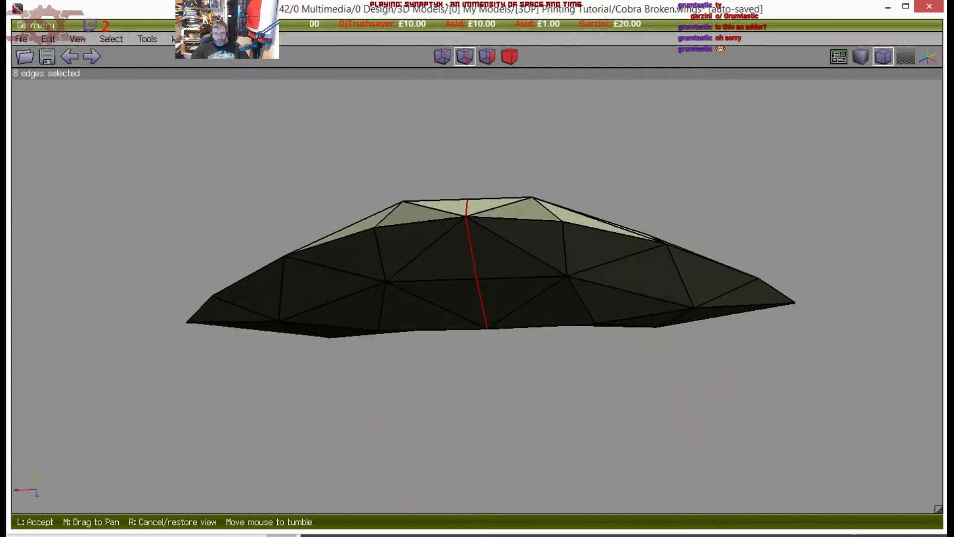
{"action": "left_click", "coordinate": [474, 344]}
{"action": "right_click", "coordinate": [476, 344]}
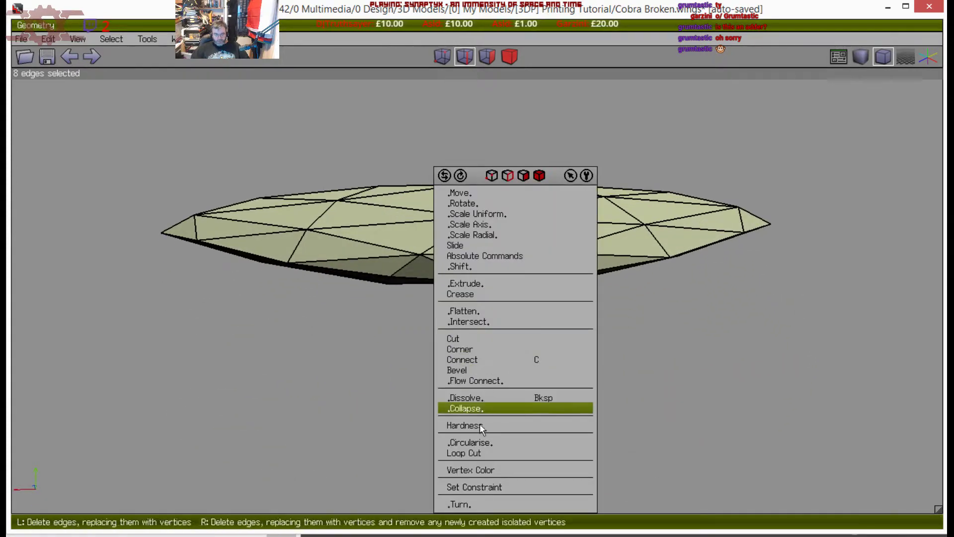
{"action": "left_click", "coordinate": [479, 455]}
{"action": "middle_click", "coordinate": [497, 404]}
{"action": "left_click", "coordinate": [496, 403]}
Check the split by highlighting the hull halves separately and selecting all objects
{"action": "left_click", "coordinate": [494, 330]}
{"action": "left_click", "coordinate": [476, 304]}
{"action": "left_click", "coordinate": [462, 306]}
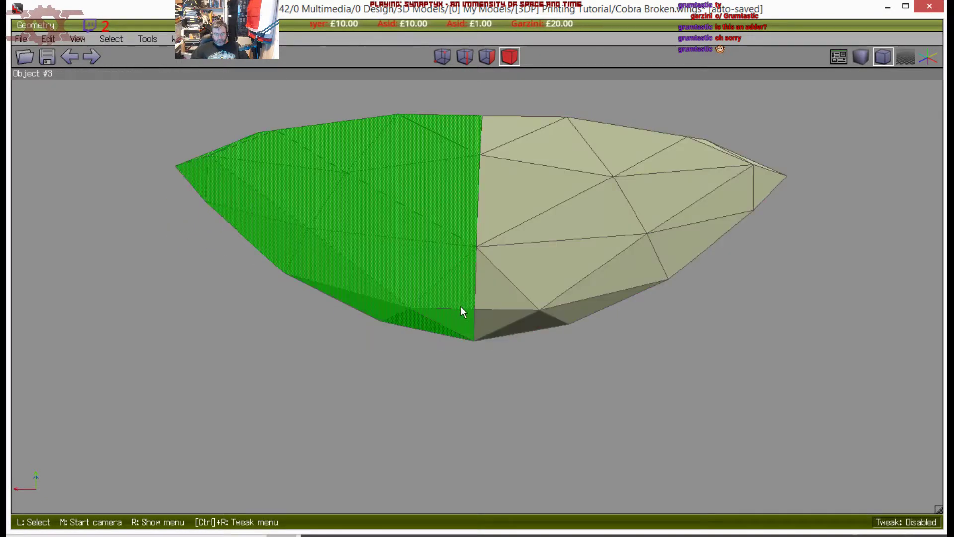
{"action": "key", "text": "ctrl+a"}
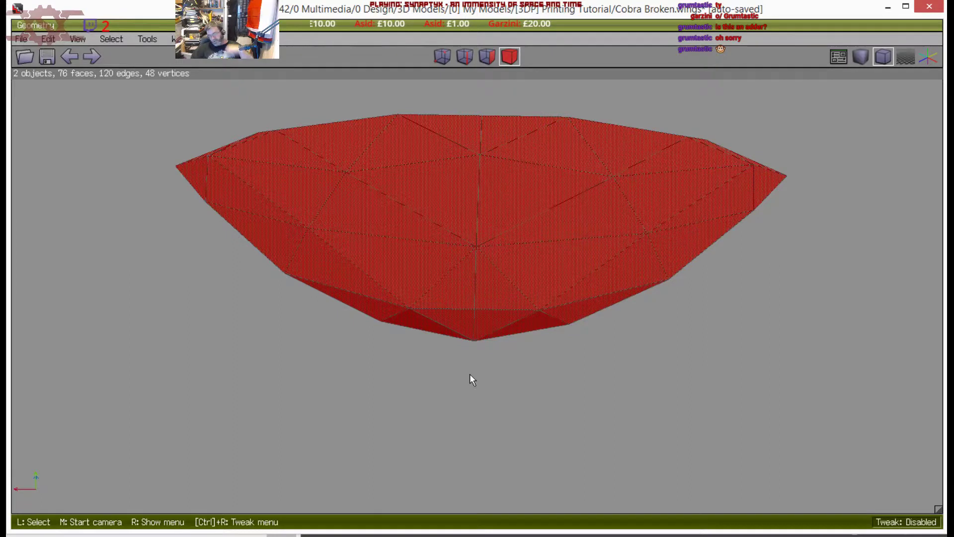
Move the left hull half, Cube2_cut3, along the X axis to open a narrow gap at the centreline
{"action": "right_click", "coordinate": [423, 412]}
{"action": "left_click", "coordinate": [428, 174]}
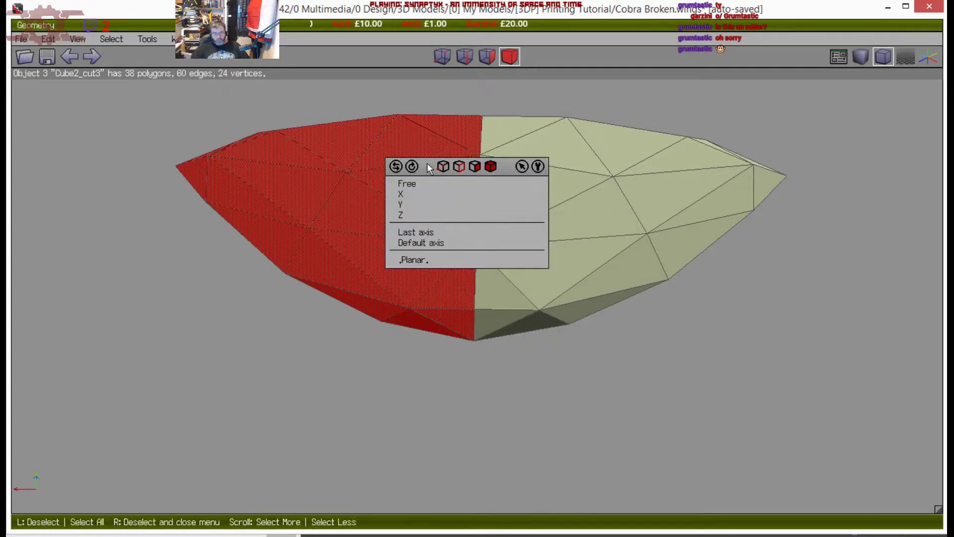
{"action": "left_click", "coordinate": [424, 194]}
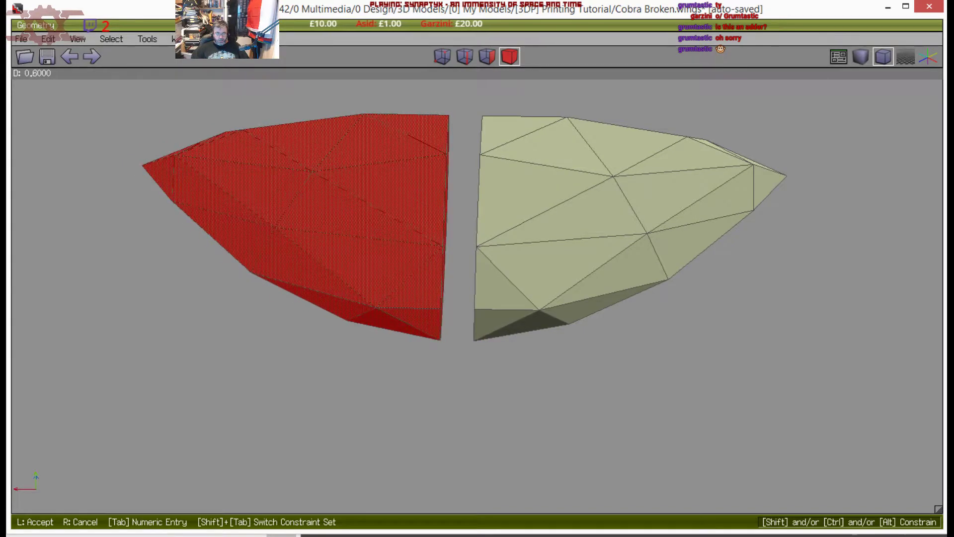
{"action": "left_click", "coordinate": [419, 223]}
Move the other hull half, Cube2, along the X axis to widen the gap at the centreline
{"action": "left_click", "coordinate": [535, 225]}
{"action": "right_click", "coordinate": [535, 224]}
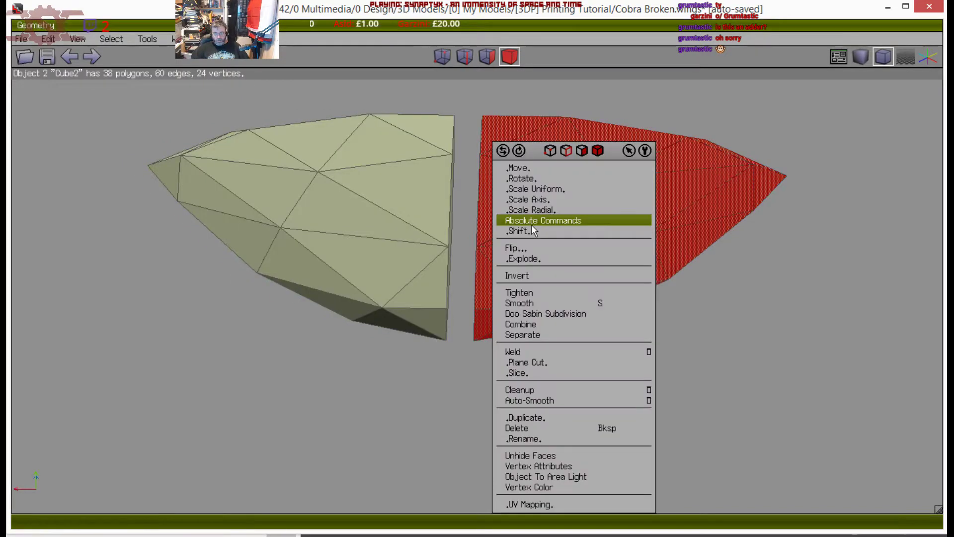
{"action": "left_click", "coordinate": [522, 168]}
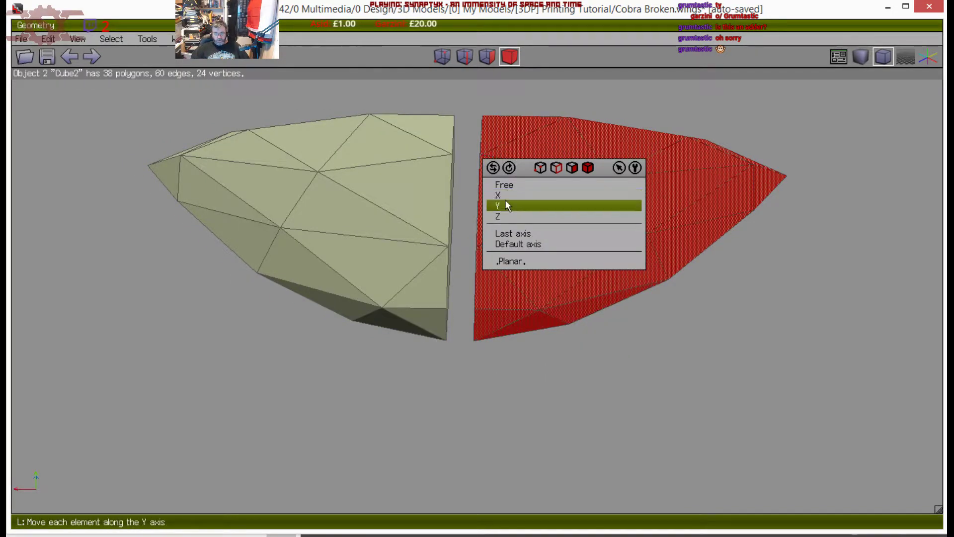
{"action": "left_click", "coordinate": [506, 205]}
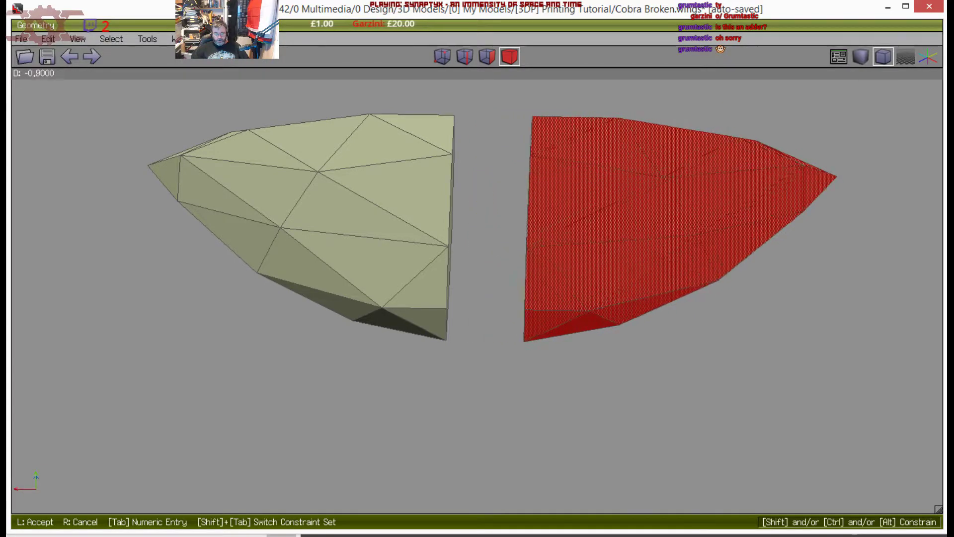
{"action": "left_click", "coordinate": [506, 204]}
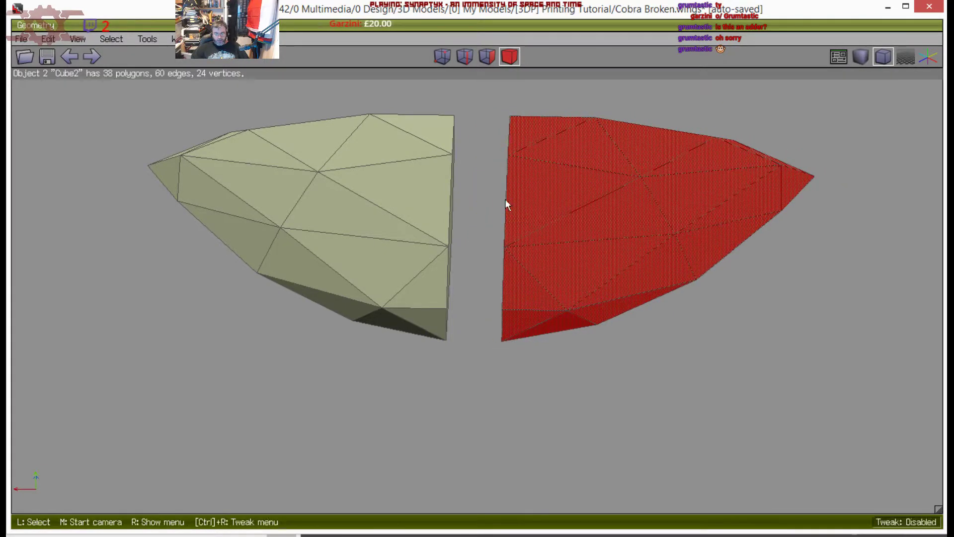
Select the single large cut face on the inner side of each hull half and tessellate both faces
{"action": "left_click", "coordinate": [497, 222]}
{"action": "middle_click", "coordinate": [559, 227]}
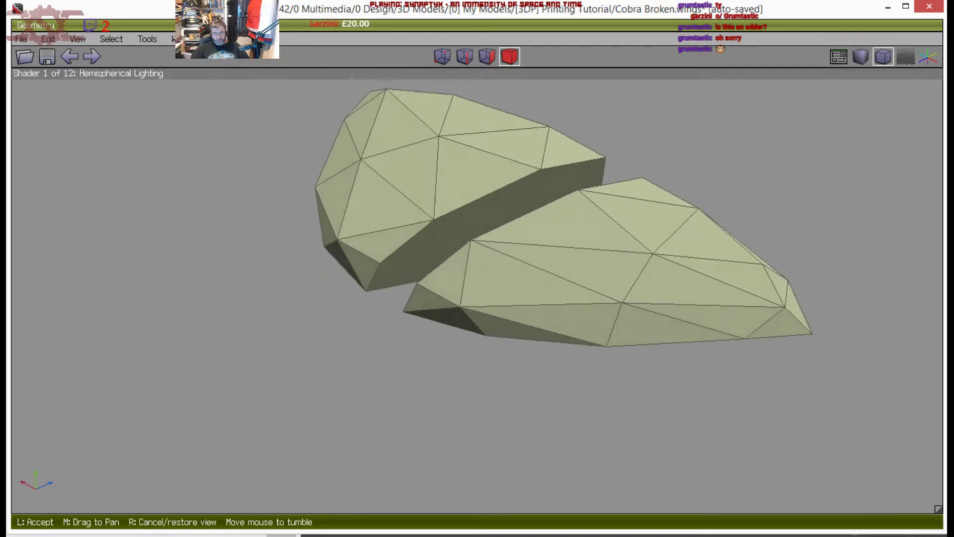
{"action": "left_click", "coordinate": [512, 173]}
{"action": "left_click", "coordinate": [443, 59]}
{"action": "middle_click", "coordinate": [460, 224]}
{"action": "left_click", "coordinate": [460, 226]}
{"action": "left_click", "coordinate": [462, 233]}
{"action": "middle_click", "coordinate": [462, 233]}
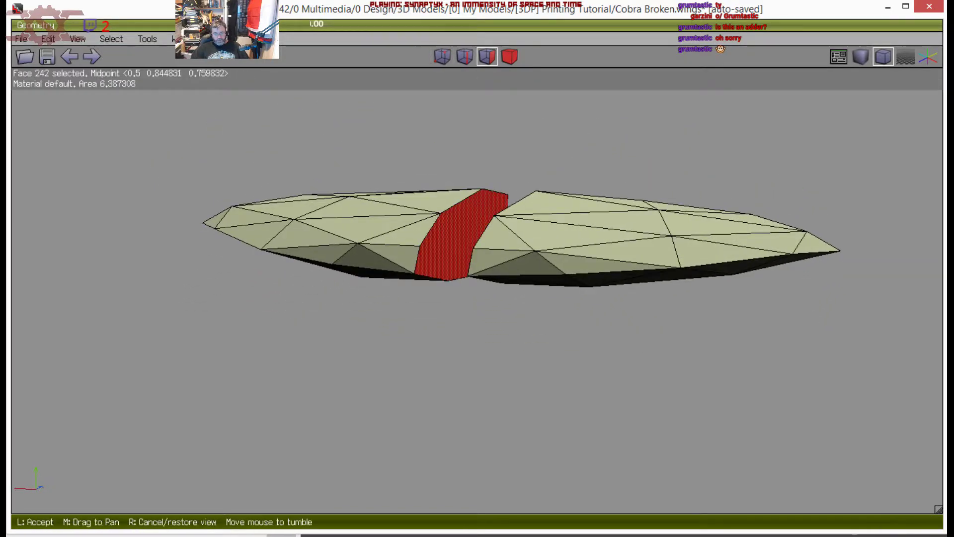
{"action": "left_click", "coordinate": [480, 223]}
{"action": "left_click", "coordinate": [500, 226]}
{"action": "right_click", "coordinate": [500, 226]}
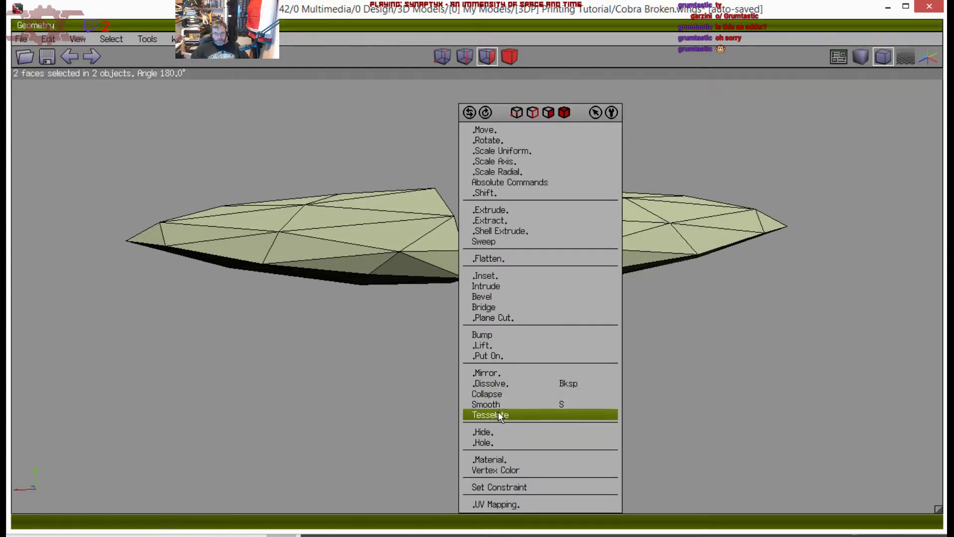
{"action": "left_click", "coordinate": [499, 413]}
{"action": "left_click", "coordinate": [529, 369]}
{"action": "middle_click", "coordinate": [529, 368]}
{"action": "right_click", "coordinate": [528, 369]}
{"action": "right_click", "coordinate": [528, 365]}
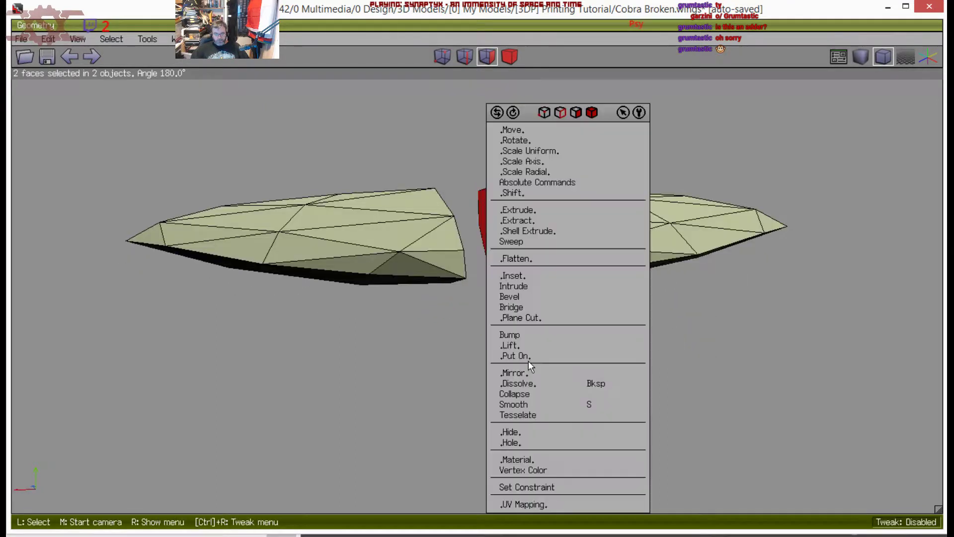
{"action": "left_click", "coordinate": [531, 414]}
{"action": "left_click", "coordinate": [529, 431]}
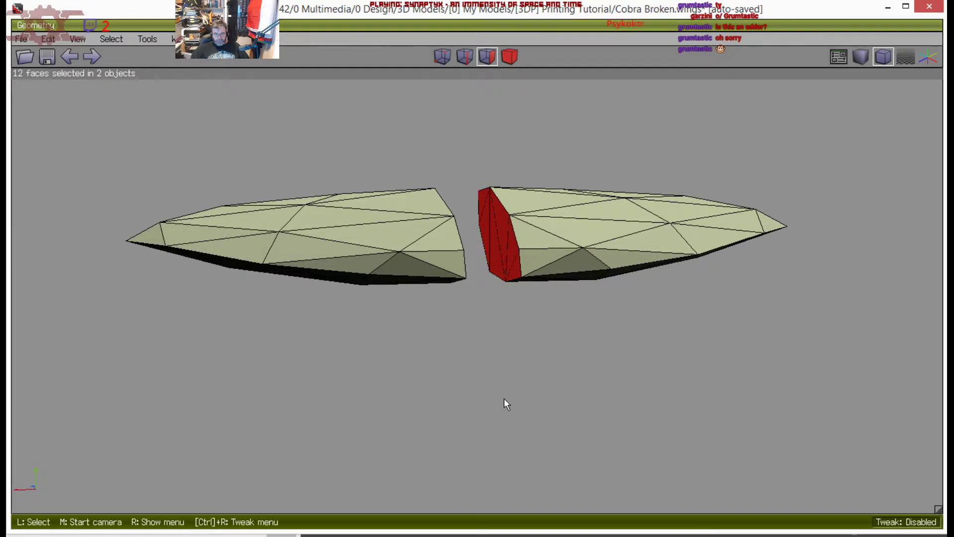
Clear the face selection and examine the tessellated cut surfaces between the two hull halves
{"action": "middle_click", "coordinate": [504, 398]}
{"action": "left_click", "coordinate": [486, 344]}
{"action": "middle_click", "coordinate": [485, 344]}
{"action": "scroll", "coordinate": [485, 344], "scroll_direction": "up", "scroll_amount": 3}
{"action": "left_click", "coordinate": [482, 343]}
{"action": "key", "text": "space"}
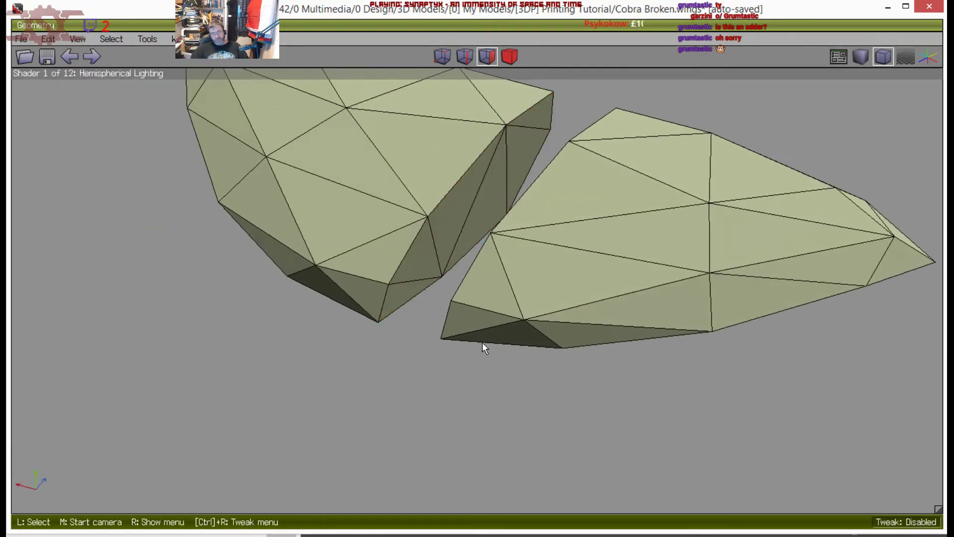
{"action": "middle_click", "coordinate": [590, 192]}
{"action": "left_click", "coordinate": [590, 192]}
Select the Cube2 hull half as an object and rotate it -90 degrees about the Z axis
{"action": "left_click", "coordinate": [509, 57]}
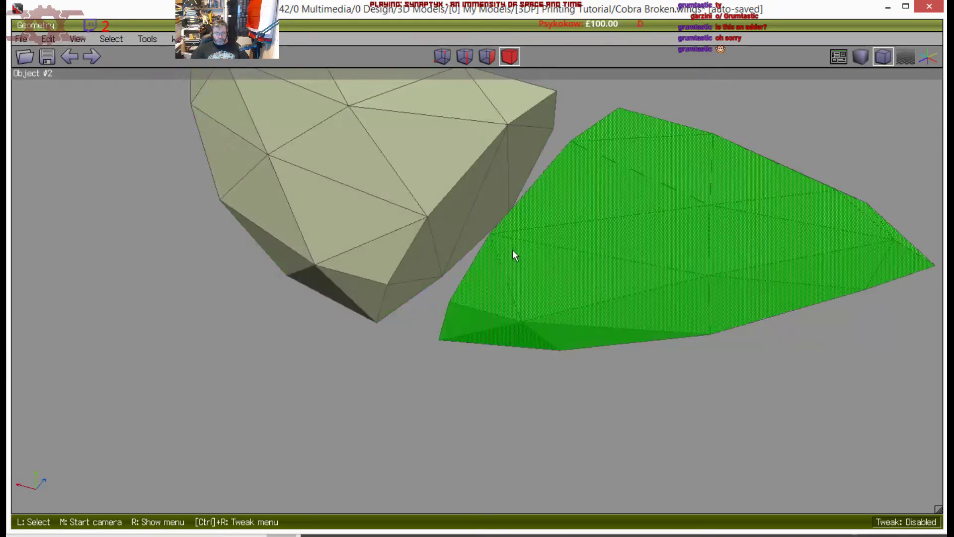
{"action": "key", "text": "z"}
{"action": "left_click", "coordinate": [439, 284]}
{"action": "right_click", "coordinate": [477, 291]}
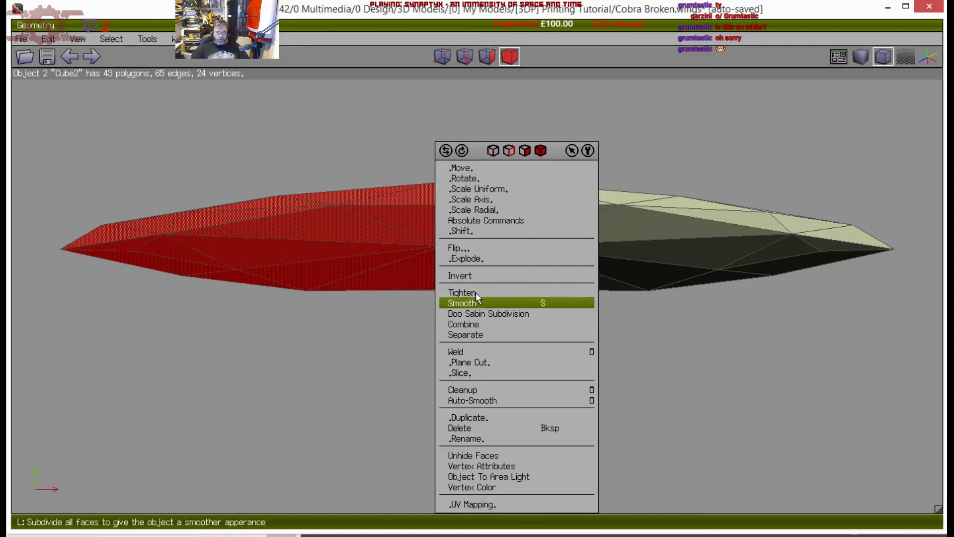
{"action": "left_click", "coordinate": [473, 178]}
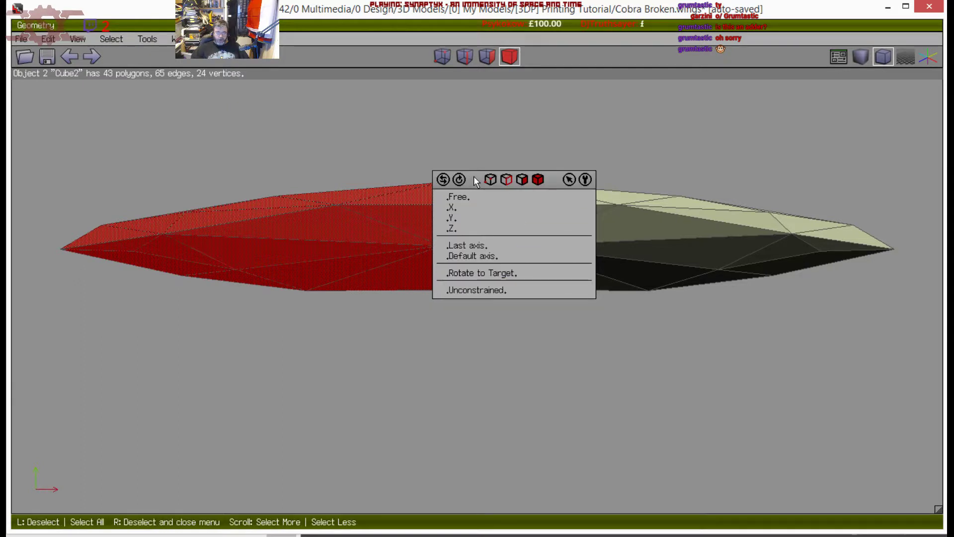
{"action": "left_click", "coordinate": [470, 228]}
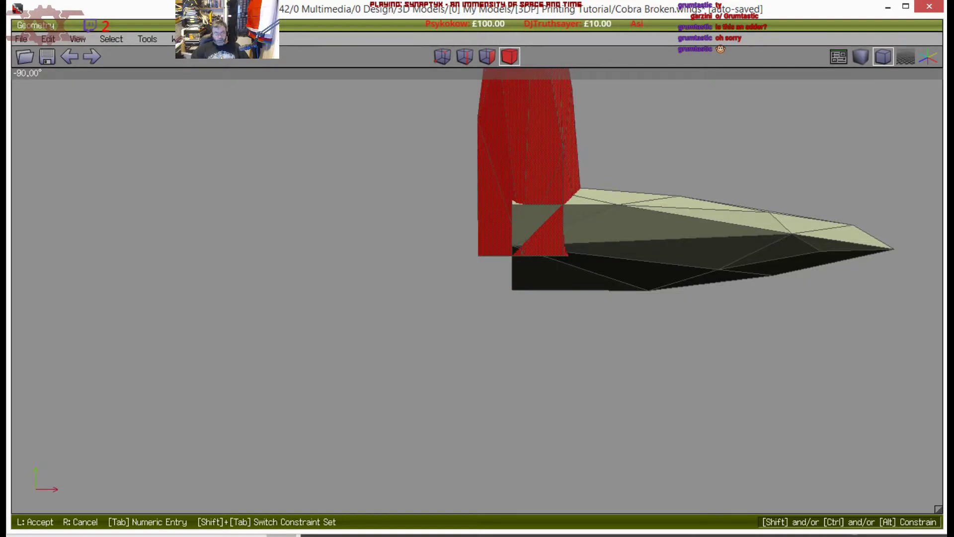
{"action": "left_click", "coordinate": [464, 228]}
{"action": "key", "text": "space"}
Rotate the Cube2_cut3 hull half about 90 degrees about the Z axis to stand it on its cut face
{"action": "left_click", "coordinate": [550, 237]}
{"action": "right_click", "coordinate": [374, 240]}
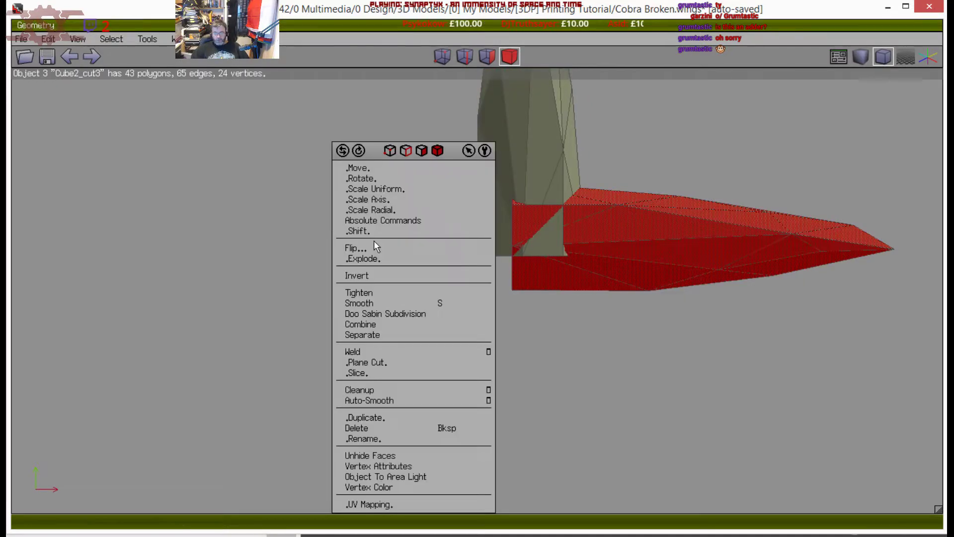
{"action": "left_click", "coordinate": [369, 178]}
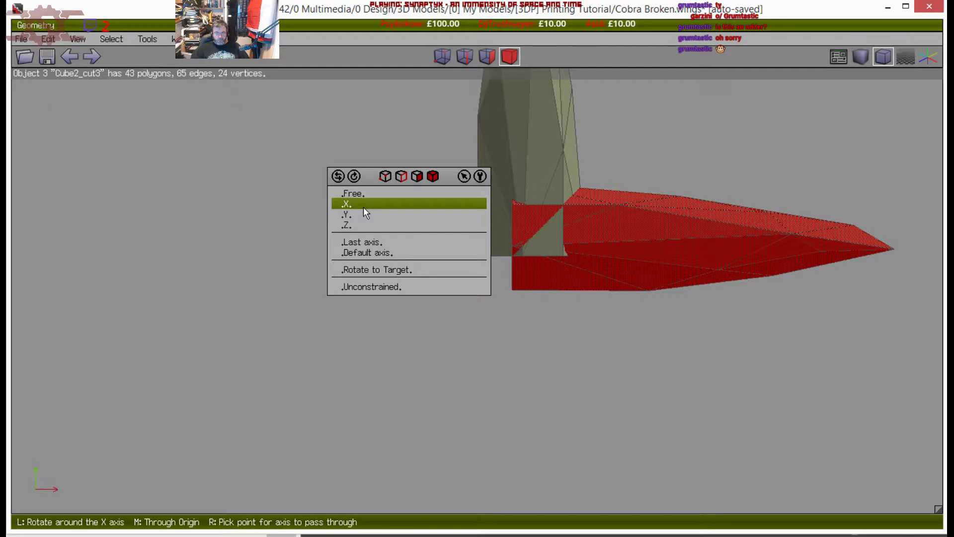
{"action": "left_click", "coordinate": [364, 215]}
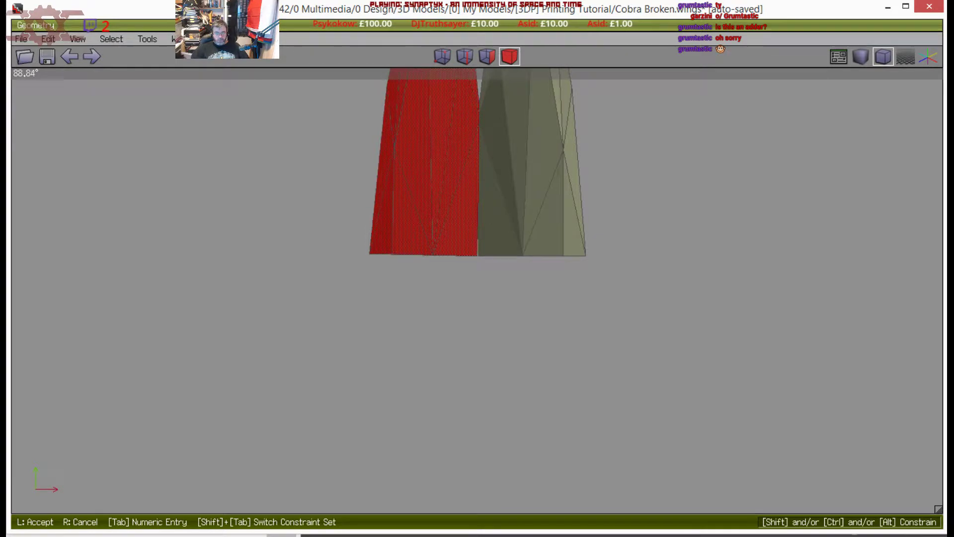
{"action": "left_click", "coordinate": [363, 225]}
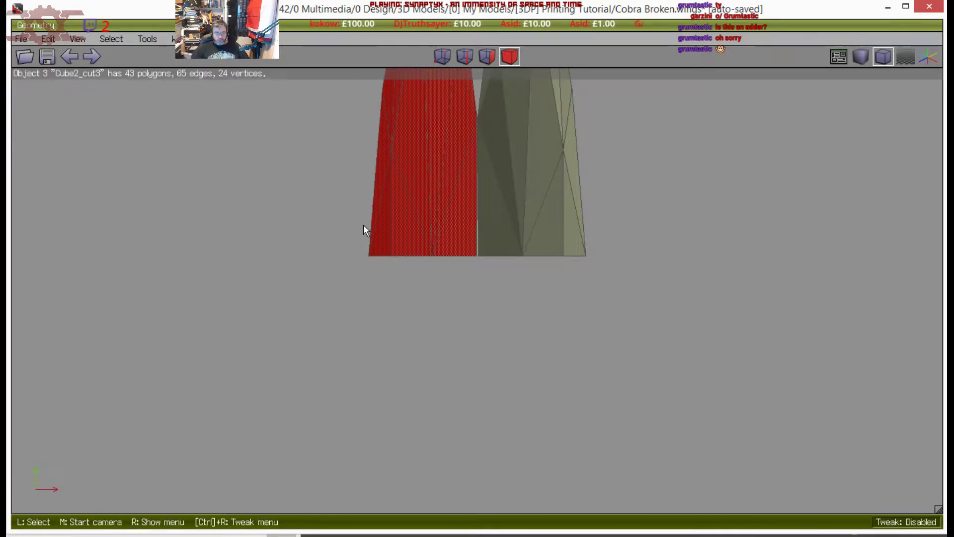
Move the upright Cube2_cut3 half along the positive X axis, across the other half
{"action": "right_click", "coordinate": [336, 255]}
{"action": "left_click", "coordinate": [326, 169]}
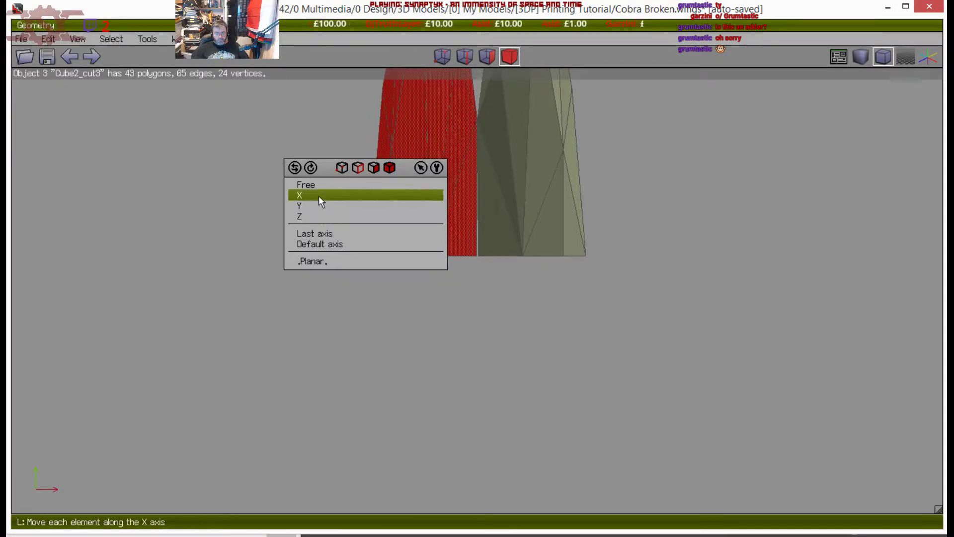
{"action": "left_click", "coordinate": [318, 195]}
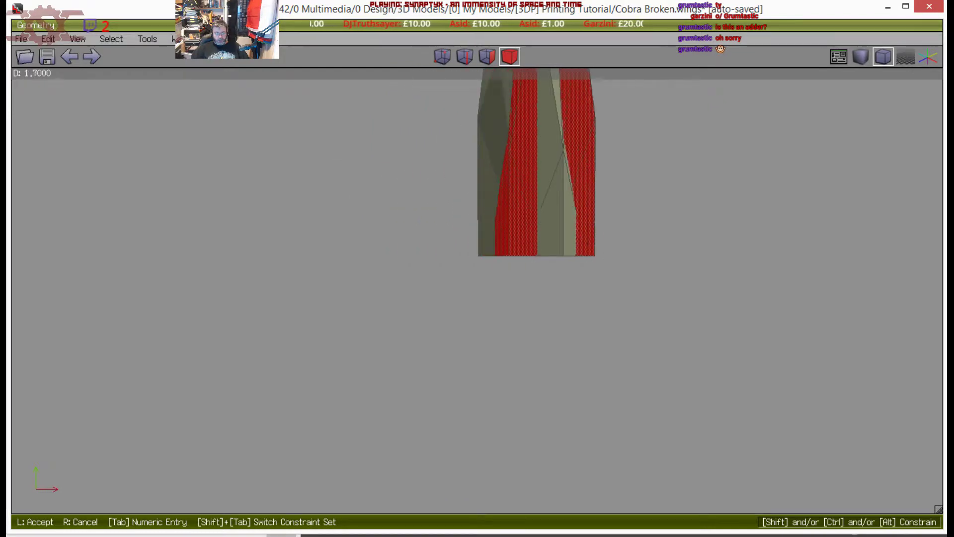
{"action": "left_click", "coordinate": [312, 195]}
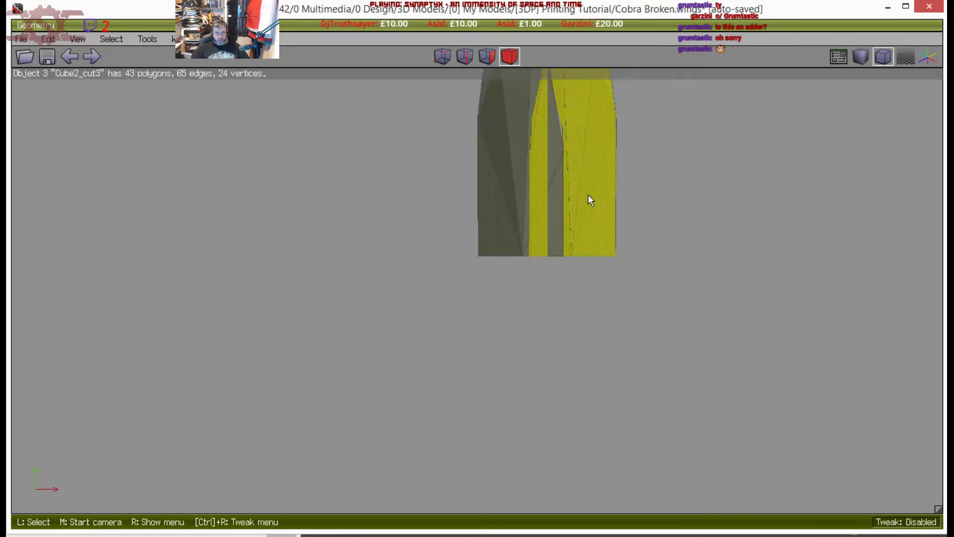
Move the upright Cube2 half -2 units along the X axis to separate it from the other half
{"action": "left_click", "coordinate": [517, 199]}
{"action": "right_click", "coordinate": [417, 189]}
{"action": "left_click", "coordinate": [415, 168]}
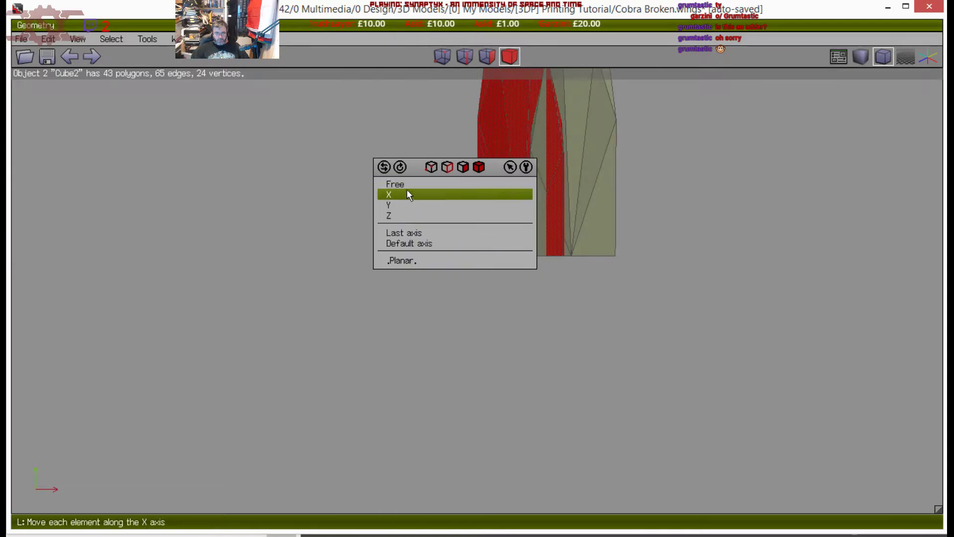
{"action": "left_click", "coordinate": [406, 194]}
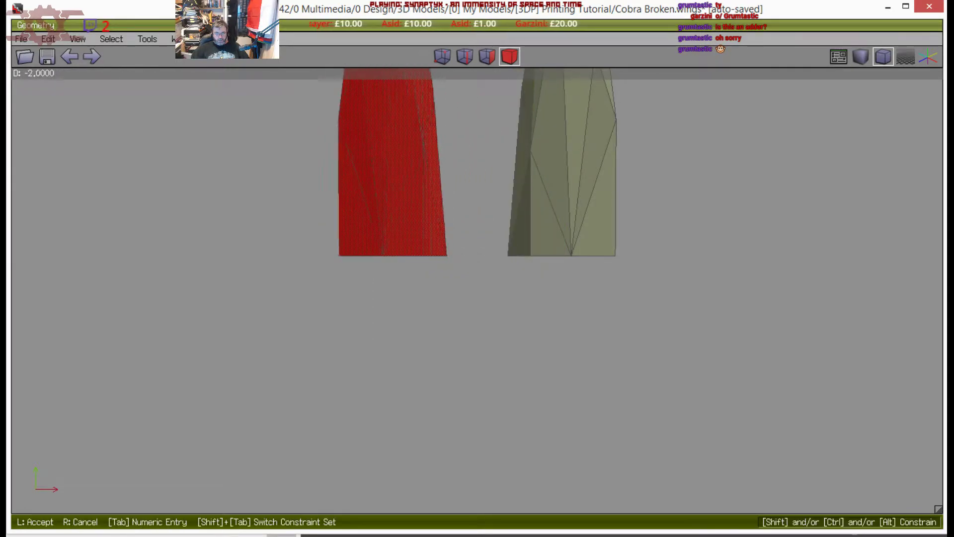
{"action": "left_click", "coordinate": [407, 195]}
Display the axes and check the height of both halves relative to the ground plane
{"action": "left_click", "coordinate": [932, 59]}
{"action": "middle_click", "coordinate": [580, 231]}
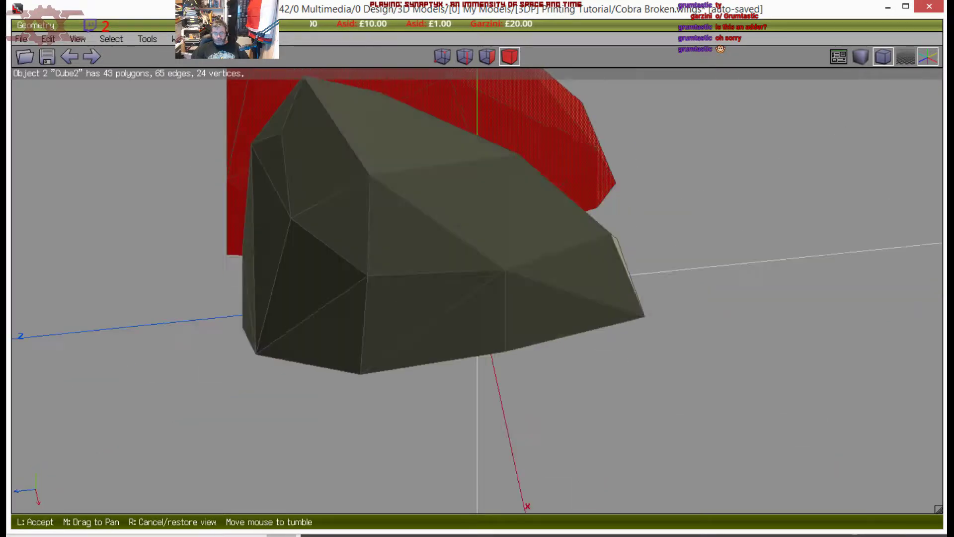
{"action": "left_click", "coordinate": [517, 255]}
{"action": "key", "text": "z"}
Select both hull halves and move them down along the Y axis onto the ground plane
{"action": "left_click", "coordinate": [385, 229]}
{"action": "left_click", "coordinate": [532, 221]}
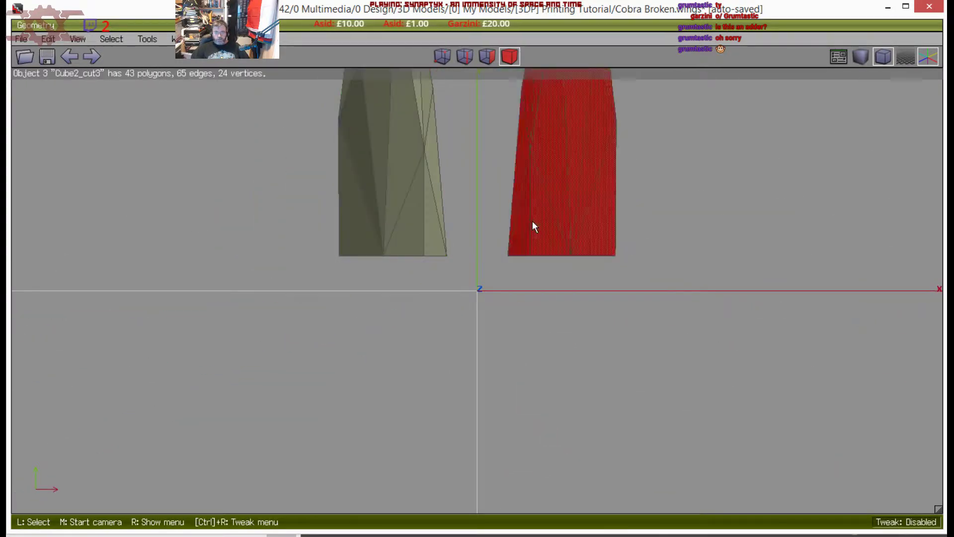
{"action": "left_click", "coordinate": [427, 221]}
{"action": "right_click", "coordinate": [485, 219]}
{"action": "left_click", "coordinate": [490, 167]}
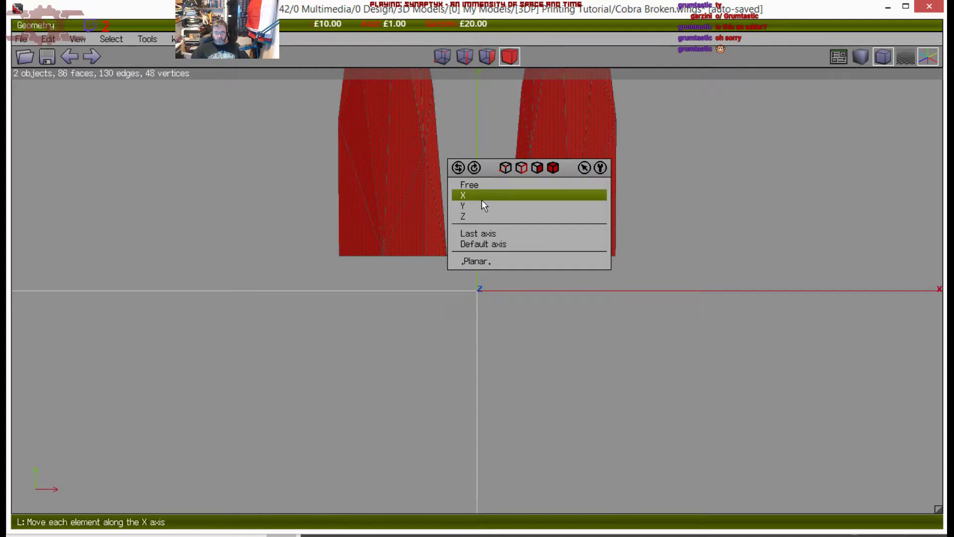
{"action": "left_click", "coordinate": [482, 197]}
{"action": "left_click", "coordinate": [482, 199]}
{"action": "right_click", "coordinate": [482, 200]}
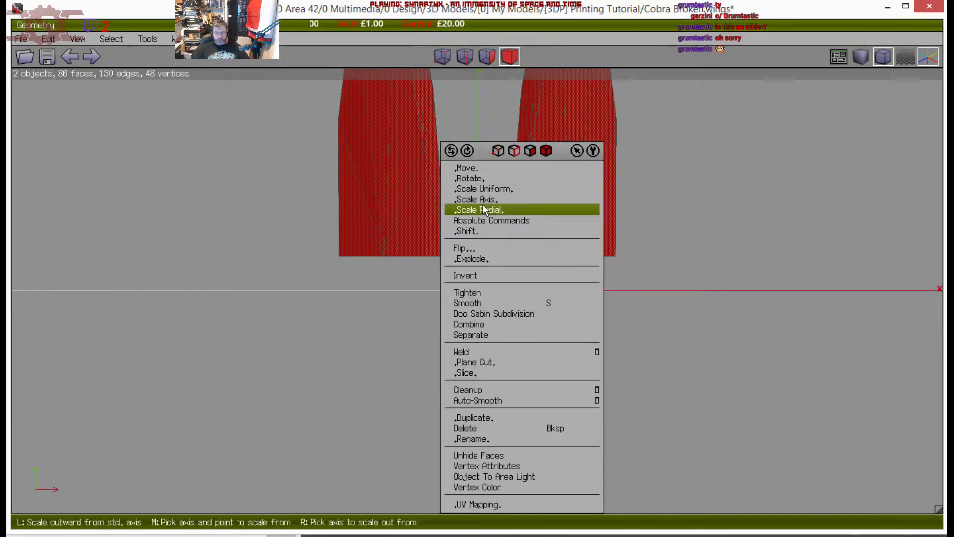
{"action": "left_click", "coordinate": [479, 169]}
{"action": "left_click", "coordinate": [476, 208]}
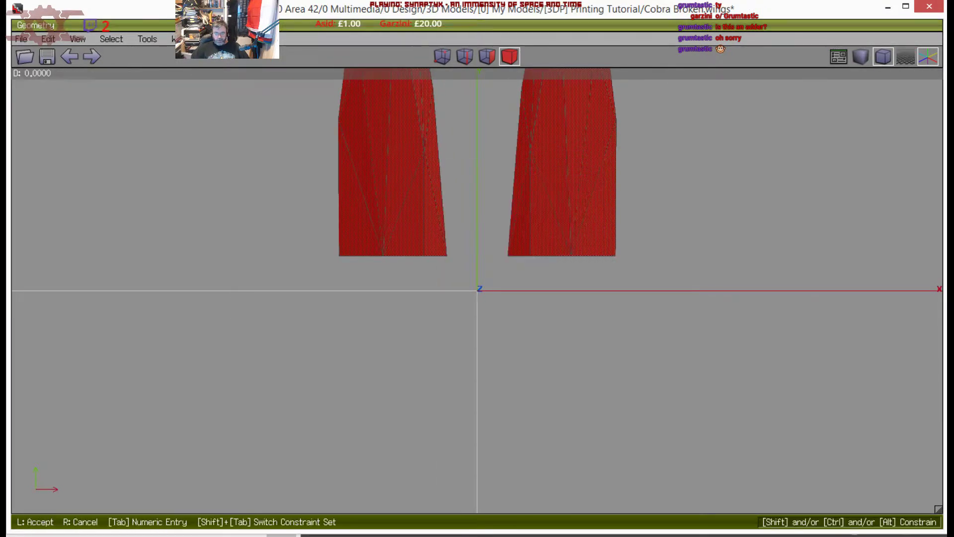
{"action": "left_click", "coordinate": [471, 258]}
Switch to perspective view, clear the selection and examine the upright hull halves from several sides
{"action": "middle_click", "coordinate": [471, 258]}
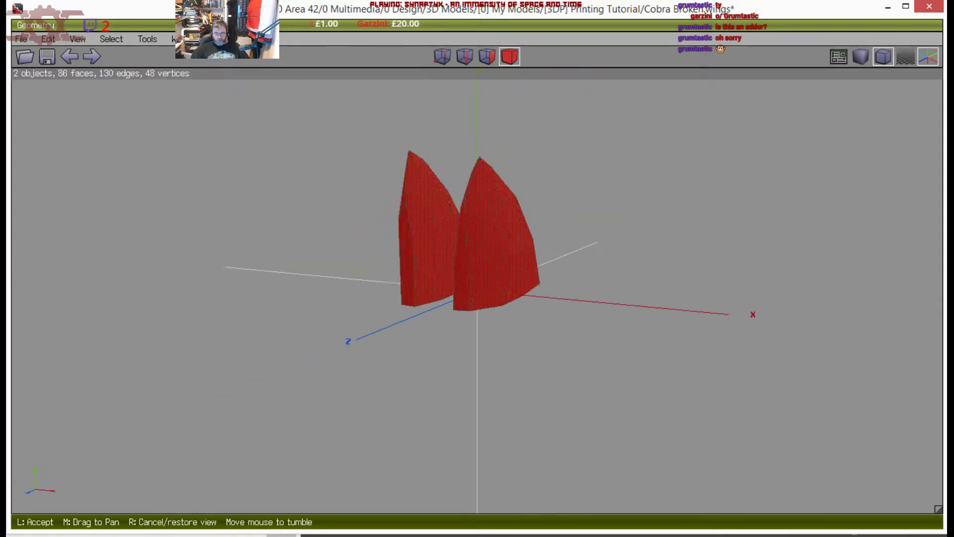
{"action": "left_click", "coordinate": [884, 77]}
{"action": "left_click", "coordinate": [884, 61]}
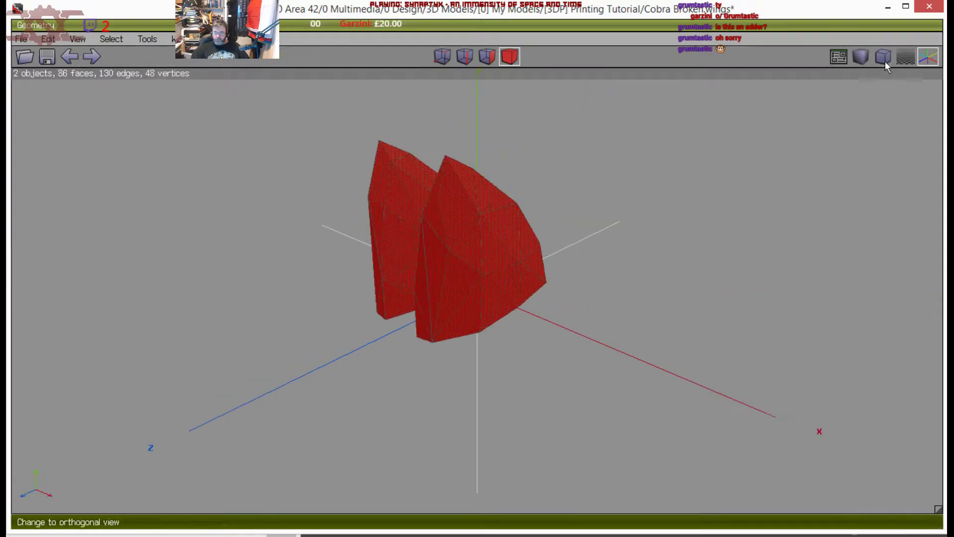
{"action": "middle_click", "coordinate": [663, 230]}
{"action": "left_click", "coordinate": [664, 230]}
{"action": "left_click", "coordinate": [705, 55]}
{"action": "middle_click", "coordinate": [655, 220]}
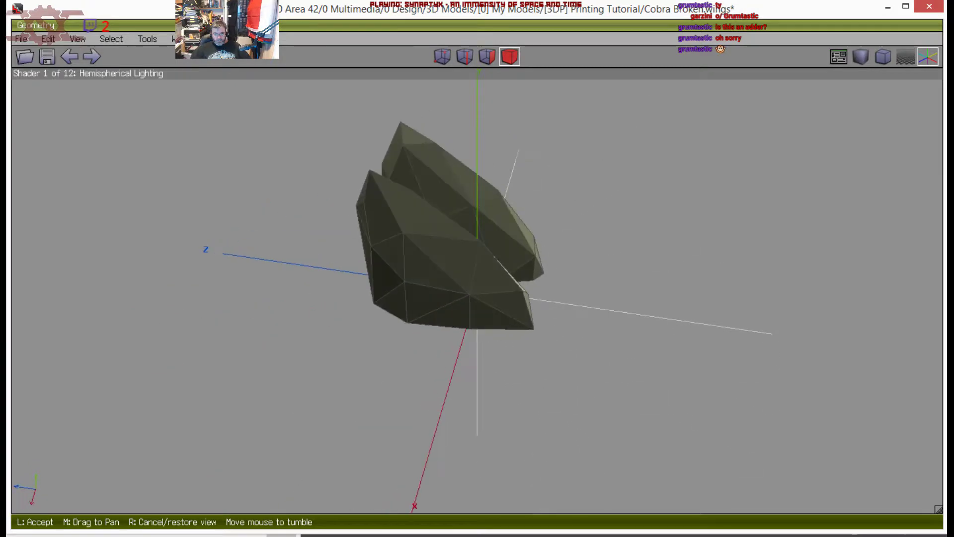
{"action": "scroll", "coordinate": [477, 290], "scroll_direction": "up", "scroll_amount": 2}
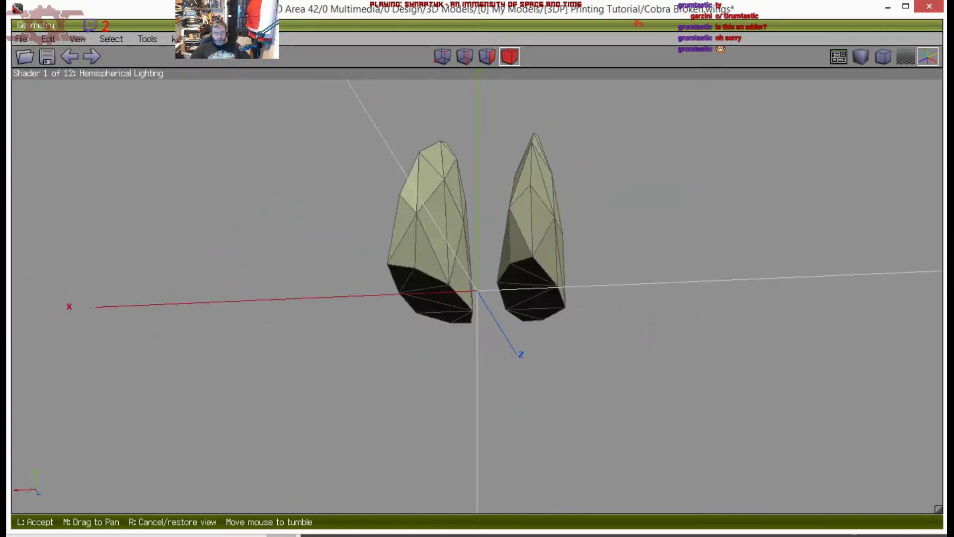
{"action": "left_click", "coordinate": [666, 212]}
Select both upright hull halves and export only the selection as the Wavefront file Cobra Broken Halves.obj
{"action": "left_click", "coordinate": [465, 238]}
{"action": "left_click", "coordinate": [508, 226]}
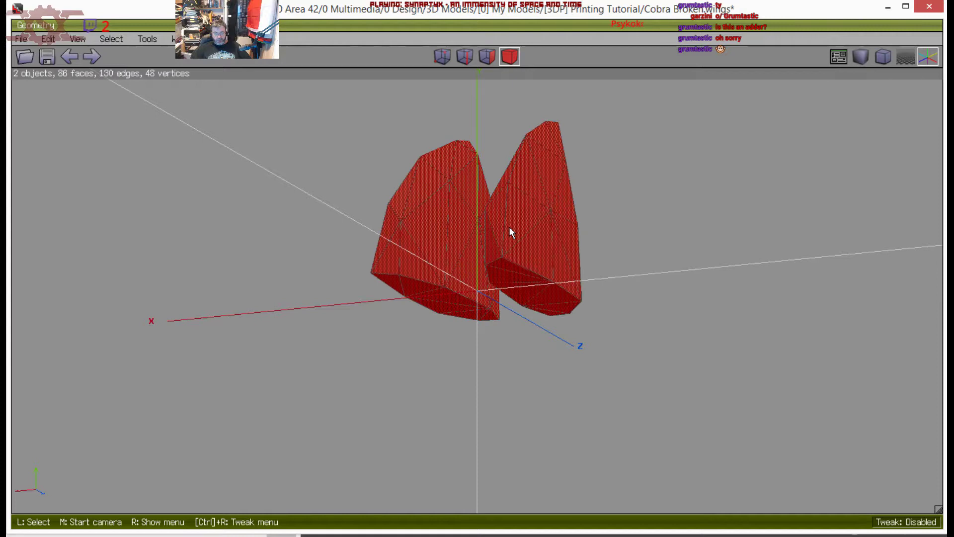
{"action": "left_click", "coordinate": [20, 39]}
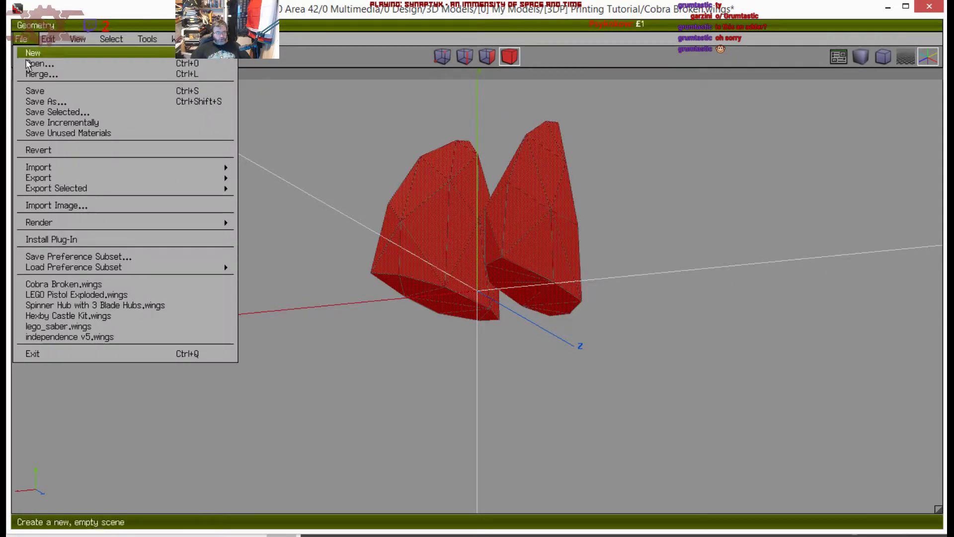
{"action": "mouse_move", "coordinate": [40, 189]}
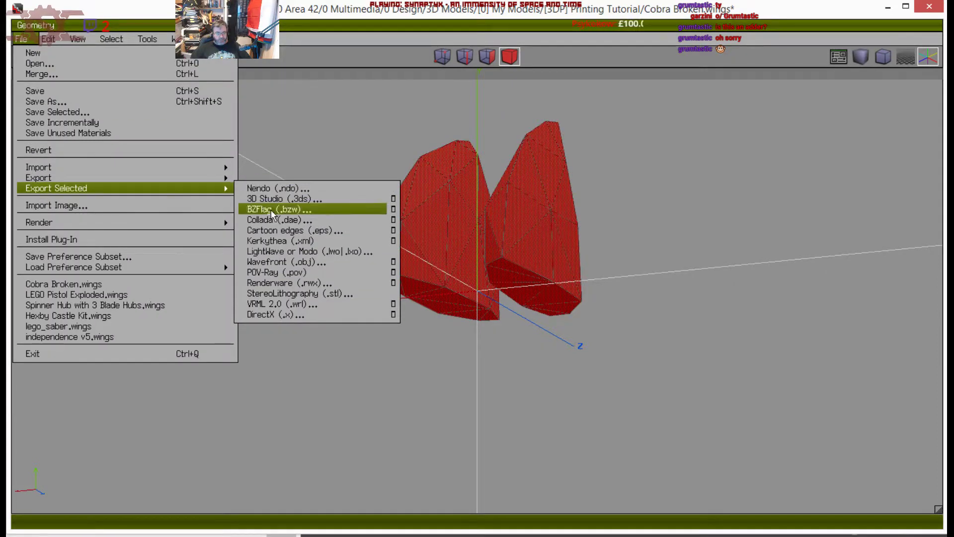
{"action": "left_click", "coordinate": [270, 262]}
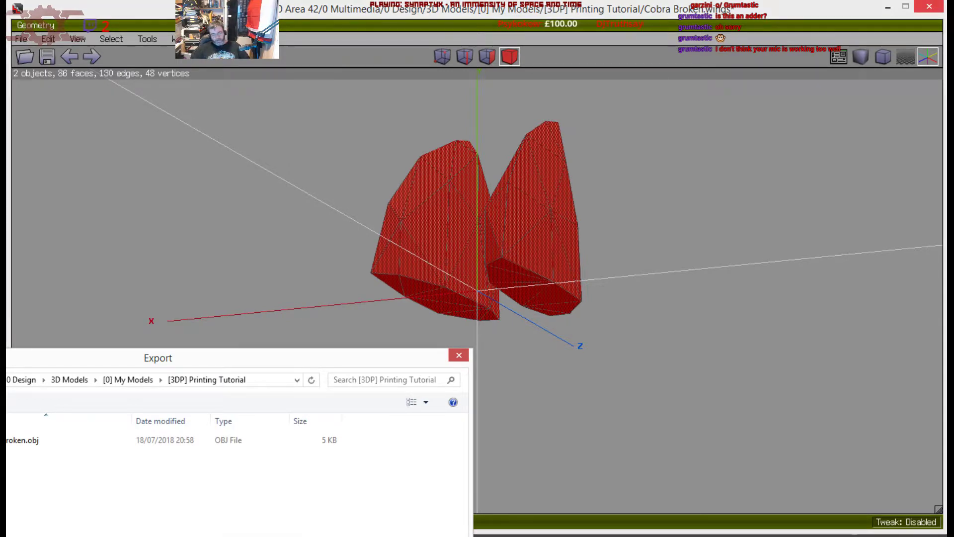
{"action": "key", "text": "Return"}
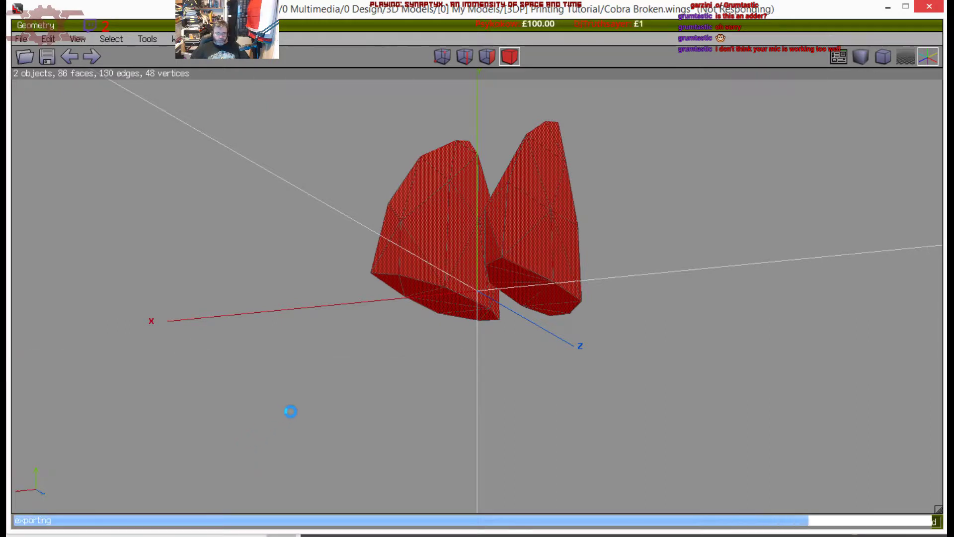
Clear the selection and examine the two upright hull halves and their cut faces from several sides
{"action": "middle_click", "coordinate": [311, 379]}
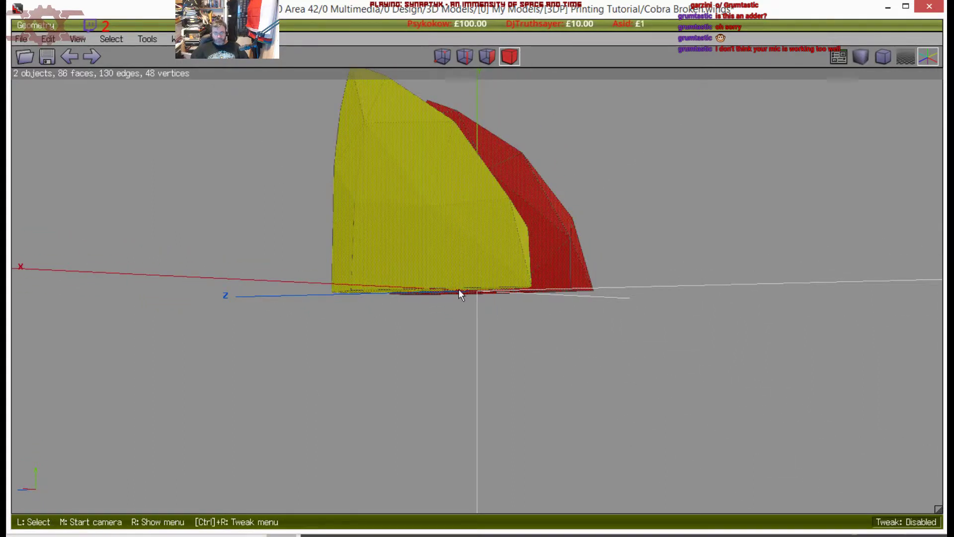
{"action": "middle_click", "coordinate": [458, 289]}
{"action": "left_click", "coordinate": [464, 143]}
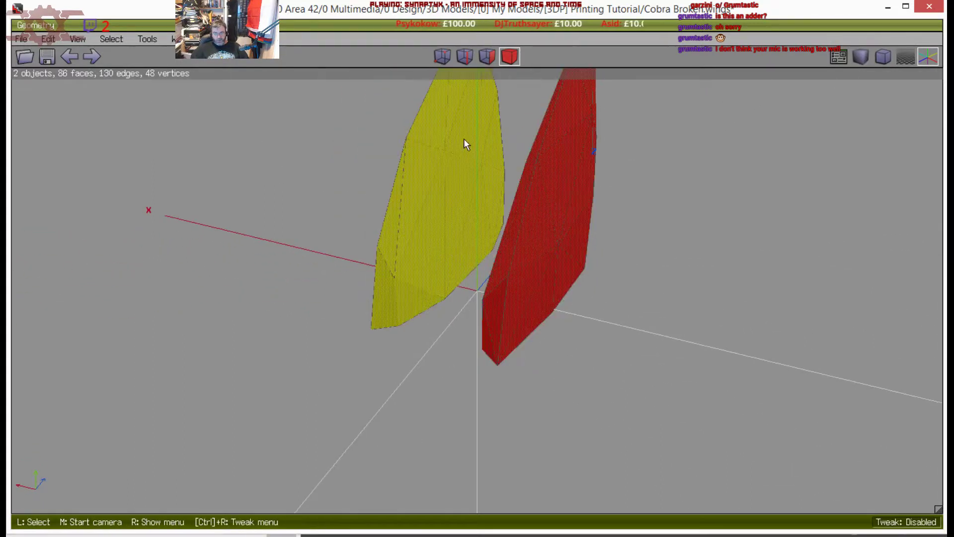
{"action": "left_click", "coordinate": [882, 58]}
{"action": "left_click", "coordinate": [882, 58]}
{"action": "left_click", "coordinate": [720, 62]}
{"action": "middle_click", "coordinate": [706, 124]}
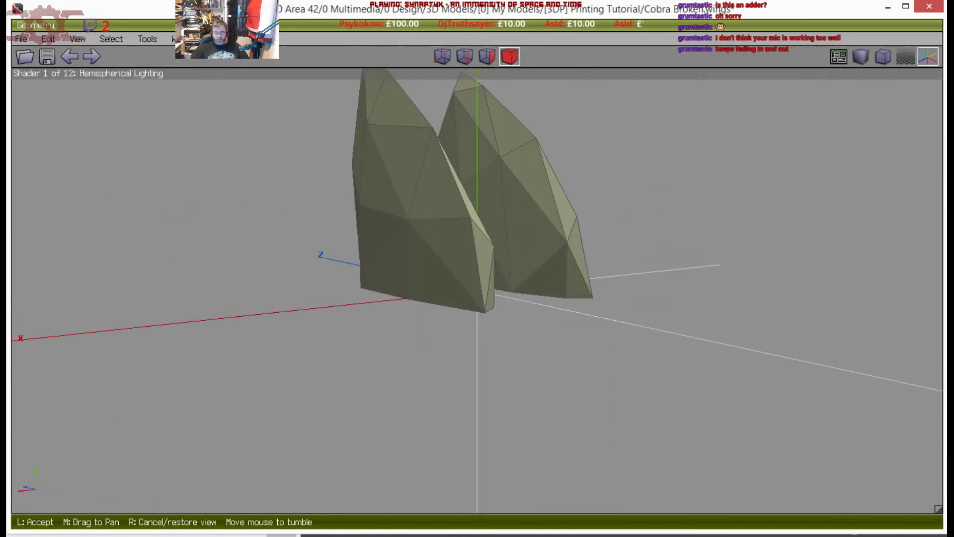
{"action": "left_click", "coordinate": [603, 183]}
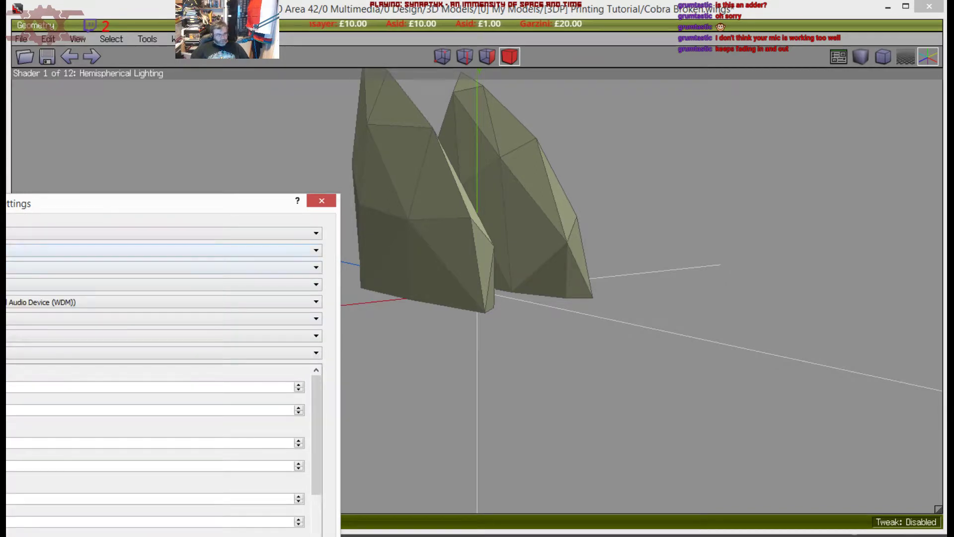
Switch to OBS, change the microphone to another audio device in the settings and slightly lower its mixer level
{"action": "left_click", "coordinate": [60, 302]}
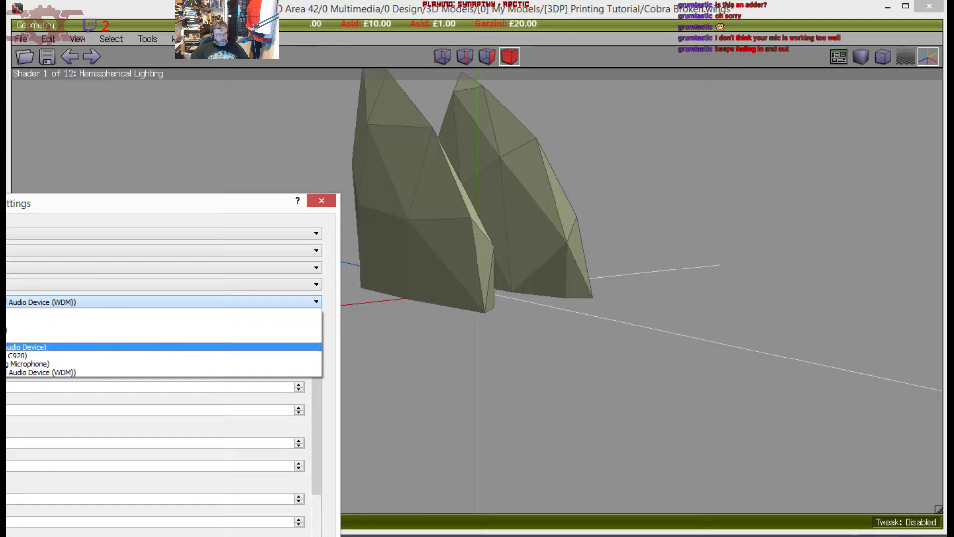
{"action": "left_click", "coordinate": [30, 347]}
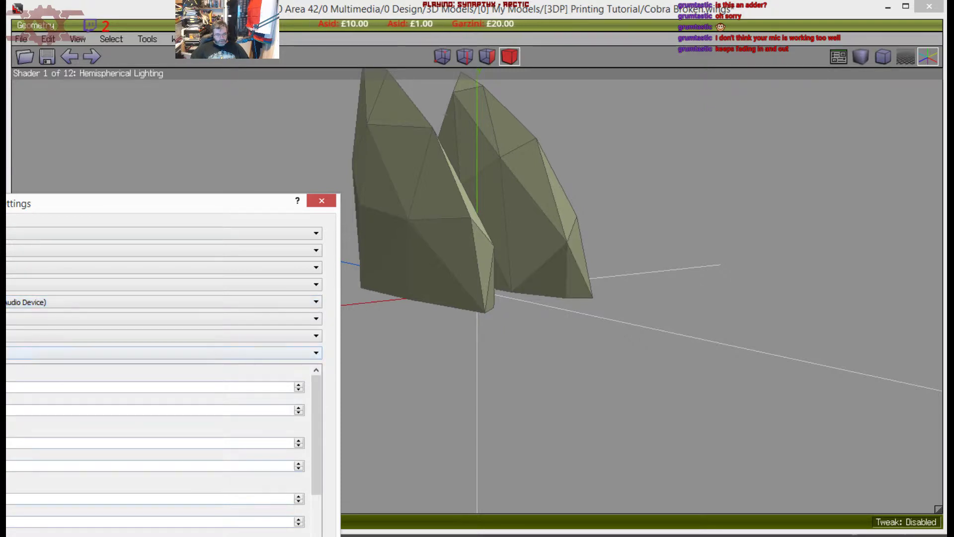
{"action": "key", "text": "Return"}
{"action": "left_click_drag", "start_coordinate": [24, 536], "coordinate": [35, 134]}
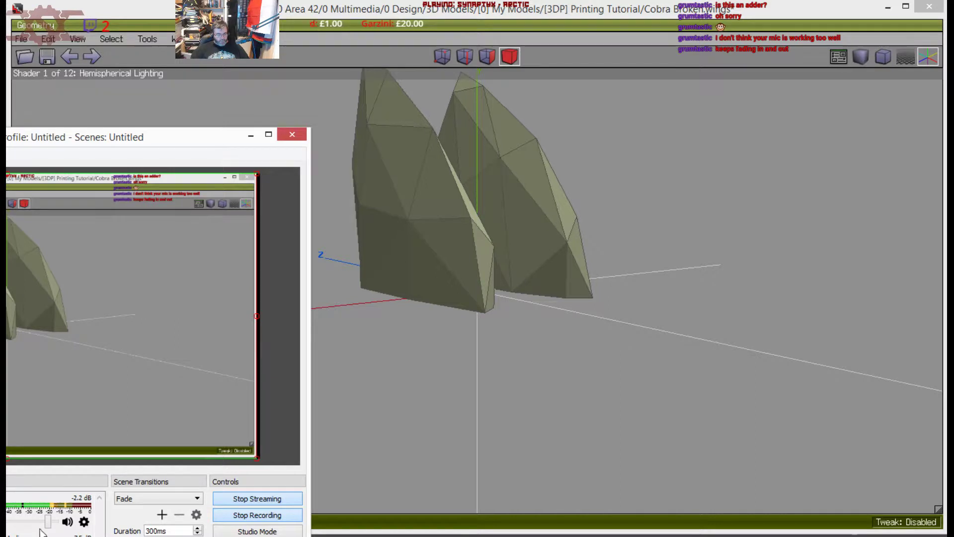
{"action": "left_click_drag", "start_coordinate": [45, 520], "coordinate": [43, 521]}
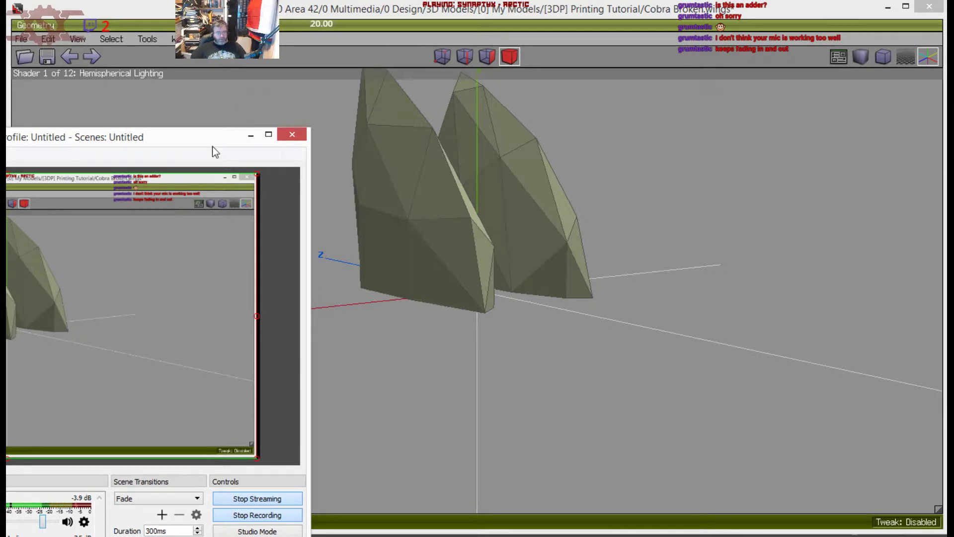
{"action": "left_click_drag", "start_coordinate": [225, 145], "coordinate": [194, 536]}
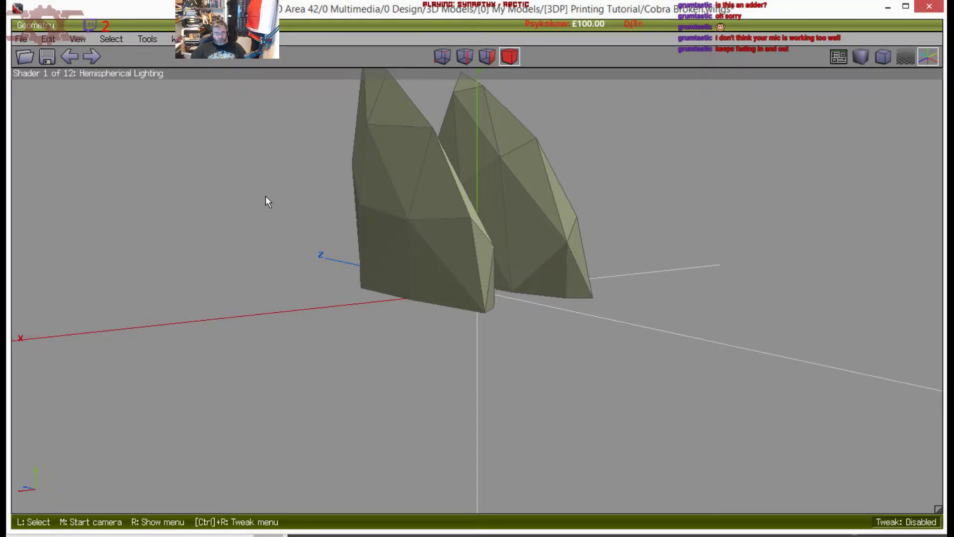
Undo the hull's split and earlier vertex clean-up, back to the single flat-lying hull with its extra surface vertices
{"action": "key", "text": "ctrl+z"}
{"action": "key", "text": "ctrl+z"}
{"action": "key", "text": "ctrl+z"}
{"action": "key", "text": "ctrl+z"}
{"action": "key", "text": "ctrl+z"}
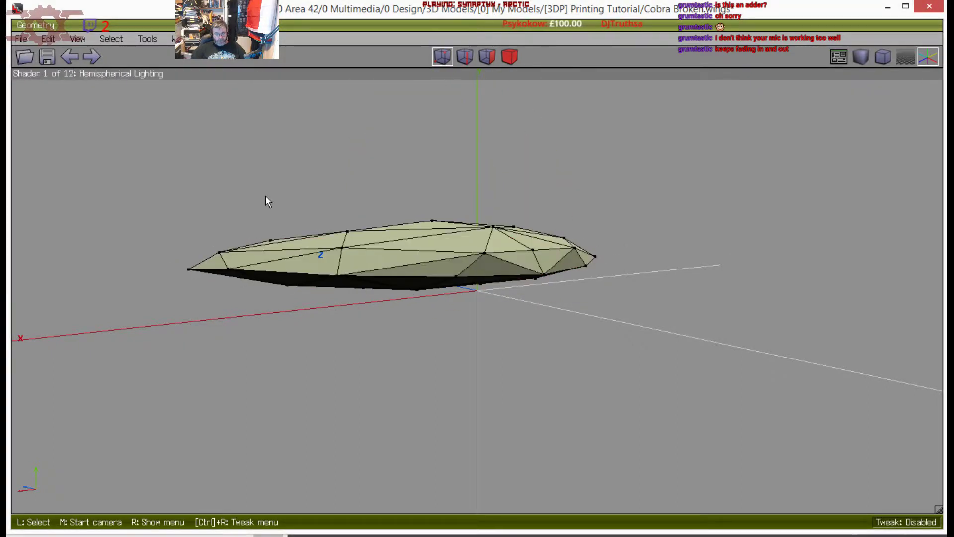
{"action": "key", "text": "ctrl+z"}
{"action": "key", "text": "ctrl+z"}
{"action": "key", "text": "ctrl+z"}
{"action": "key", "text": "ctrl+z"}
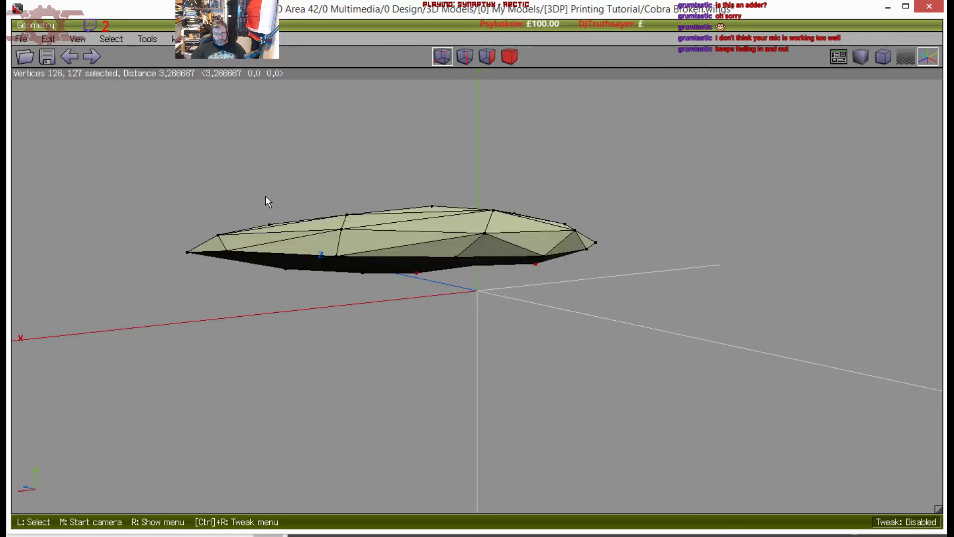
{"action": "key", "text": "ctrl+z"}
{"action": "key", "text": "ctrl+z"}
{"action": "key", "text": "ctrl+z"}
{"action": "key", "text": "ctrl+z"}
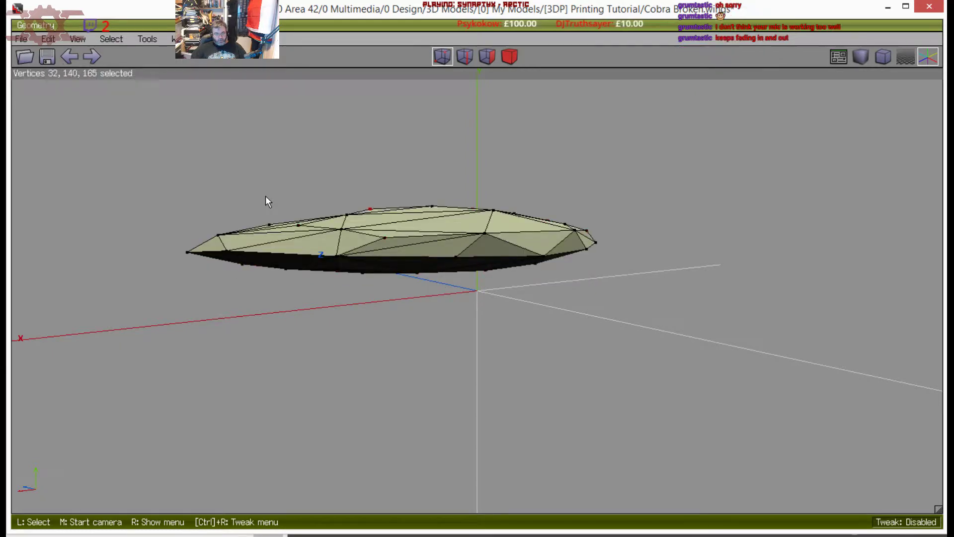
{"action": "key", "text": "ctrl+z"}
{"action": "key", "text": "ctrl+z"}
{"action": "key", "text": "ctrl+z"}
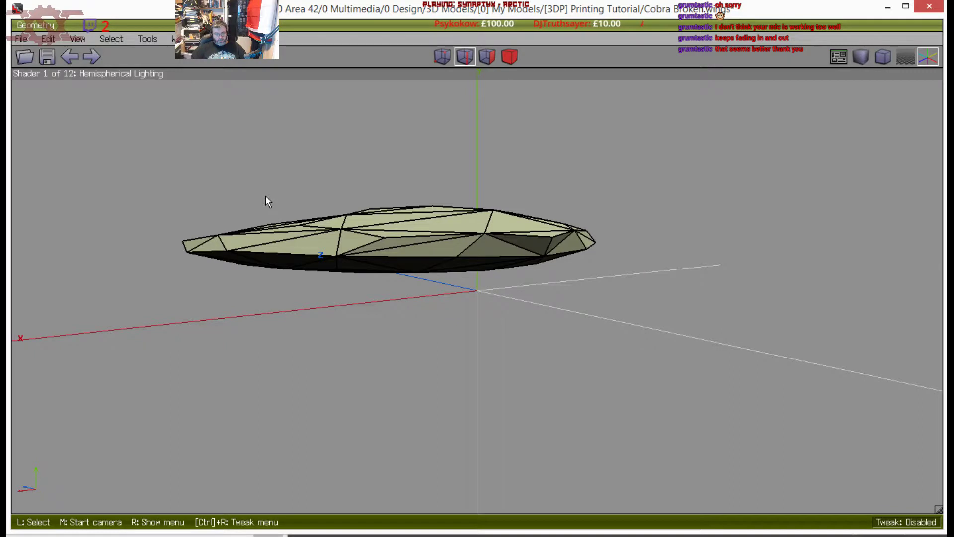
{"action": "key", "text": "ctrl+z"}
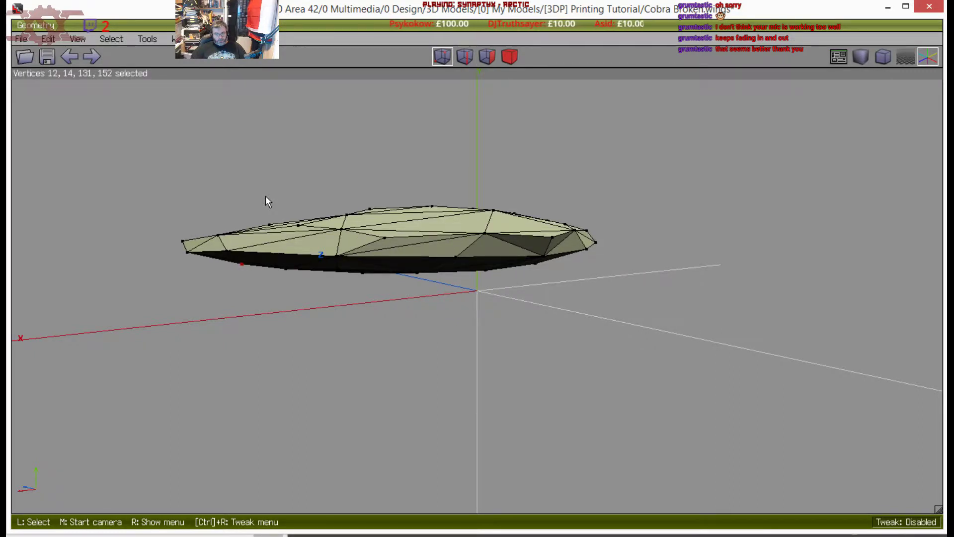
Select the whole faceted hull as an object and delete it from the scene
{"action": "middle_click", "coordinate": [261, 197]}
{"action": "left_click", "coordinate": [261, 196]}
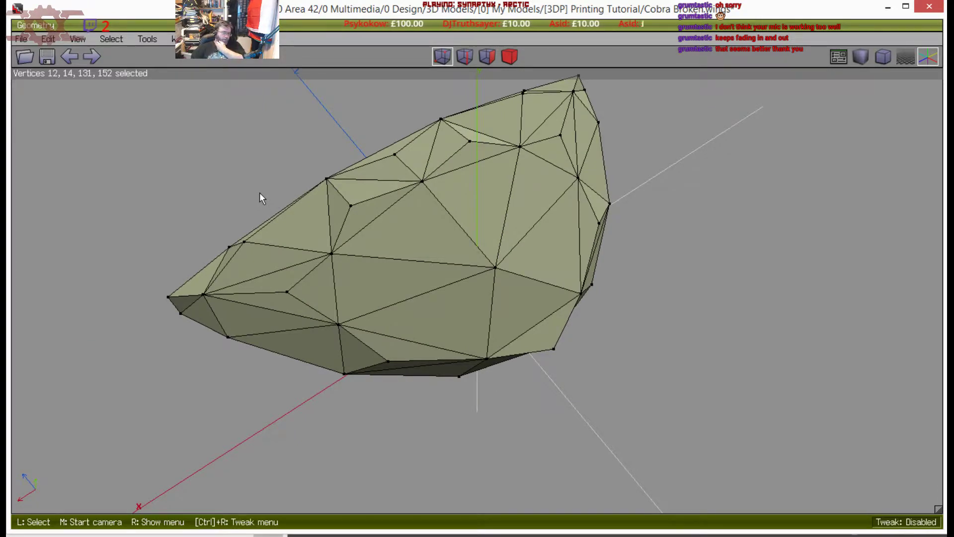
{"action": "scroll", "coordinate": [258, 196], "scroll_direction": "down", "scroll_amount": 3}
{"action": "middle_click", "coordinate": [257, 196]}
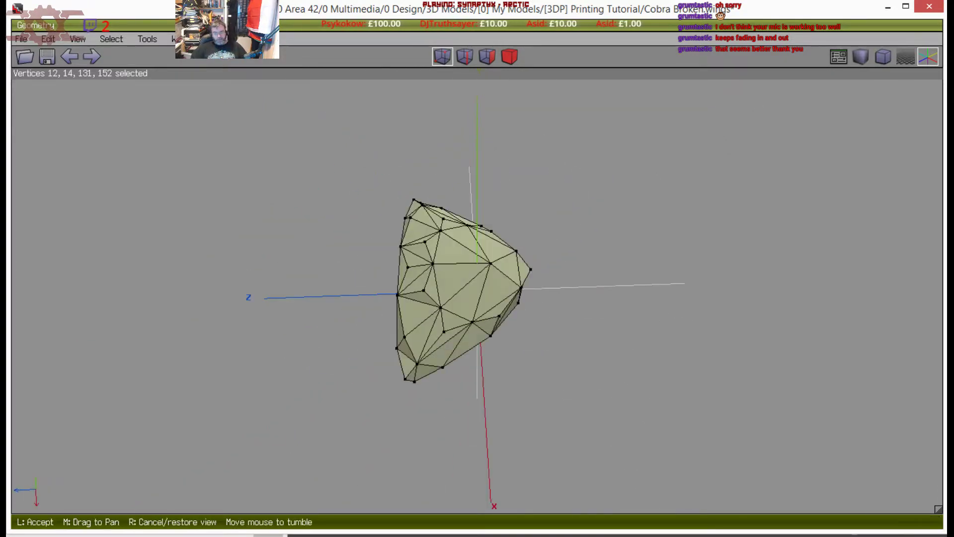
{"action": "left_click", "coordinate": [258, 195]}
{"action": "left_click", "coordinate": [511, 58]}
{"action": "left_click", "coordinate": [455, 283]}
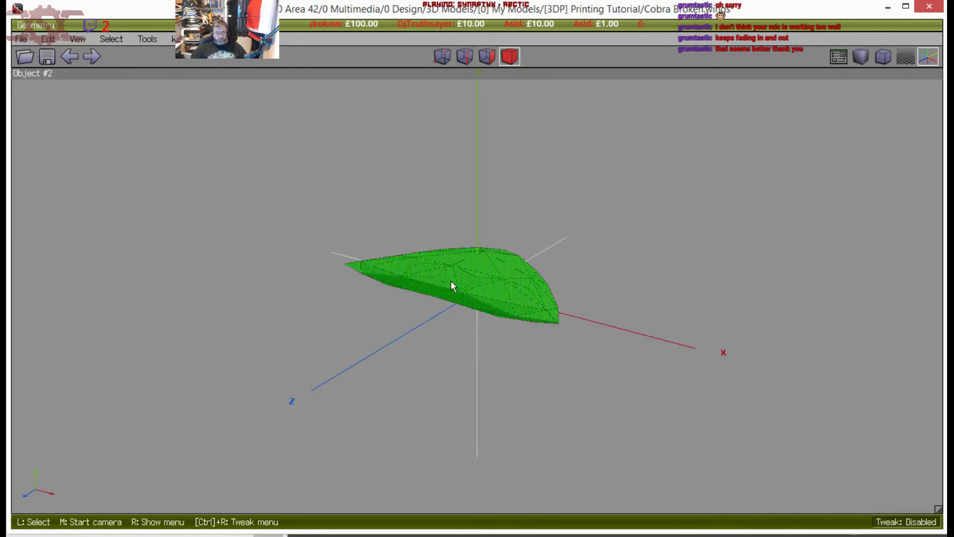
{"action": "left_click", "coordinate": [404, 269]}
{"action": "key", "text": "Delete"}
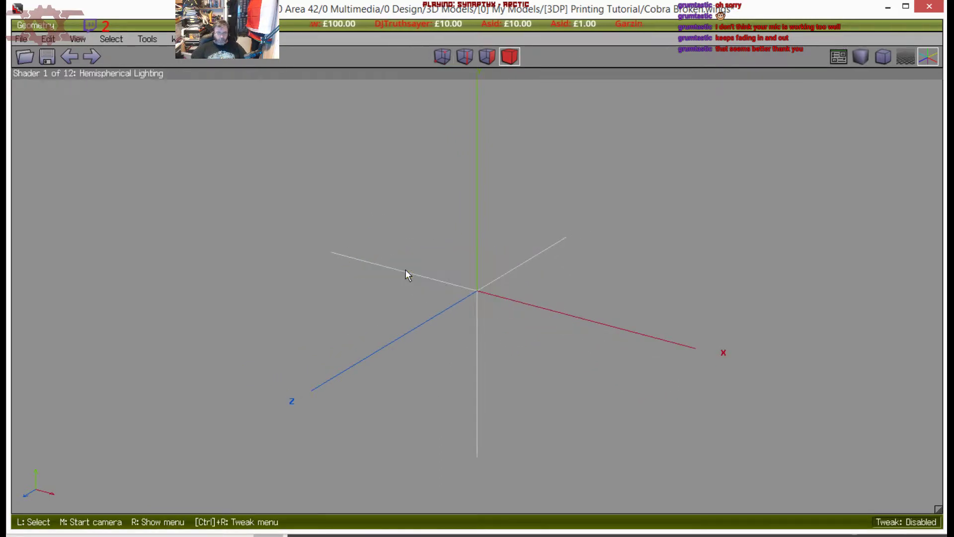
Show the hidden Cube1 object, clear the selection and examine its simple shape from above and below
{"action": "left_click", "coordinate": [111, 38]}
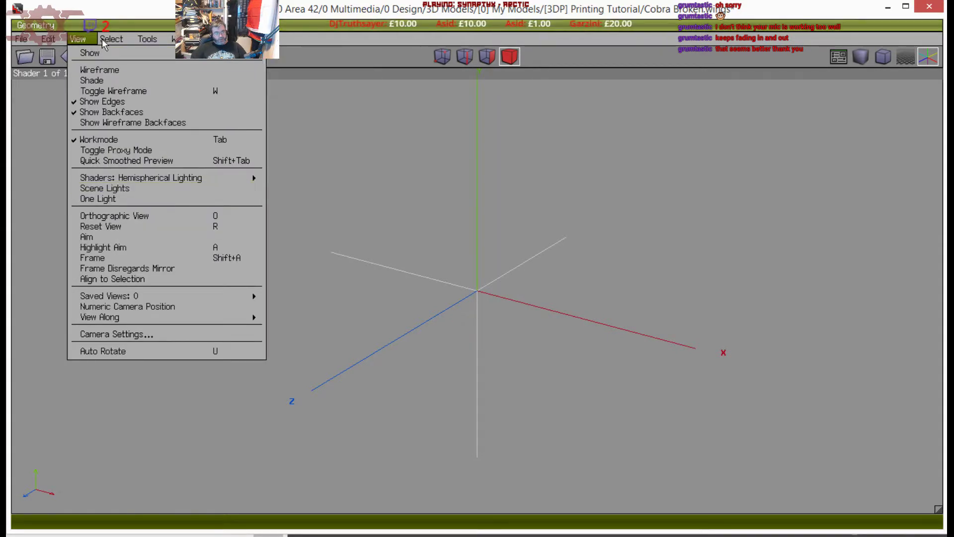
{"action": "left_click", "coordinate": [141, 246]}
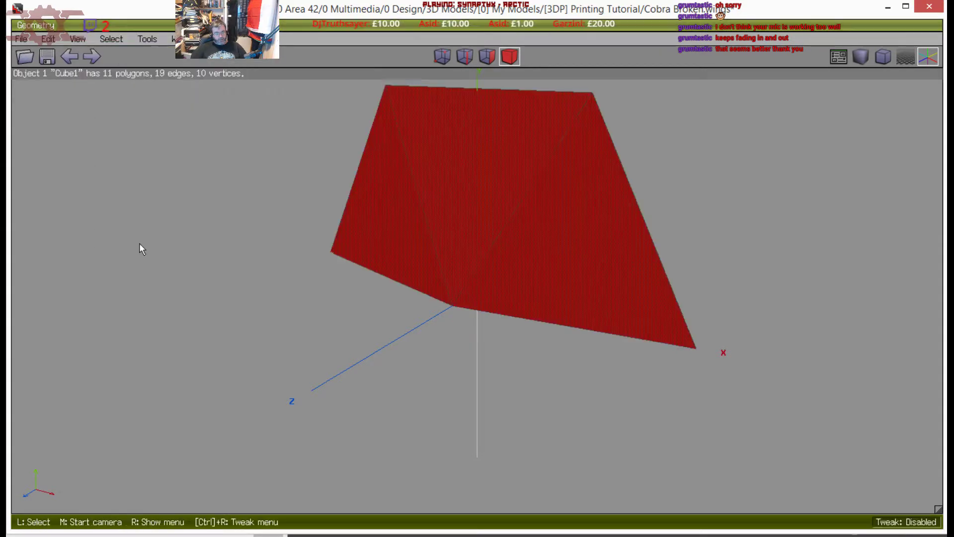
{"action": "scroll", "coordinate": [192, 220], "scroll_direction": "down", "scroll_amount": 5}
{"action": "middle_click", "coordinate": [190, 220]}
{"action": "left_click", "coordinate": [182, 220]}
{"action": "key", "text": "space"}
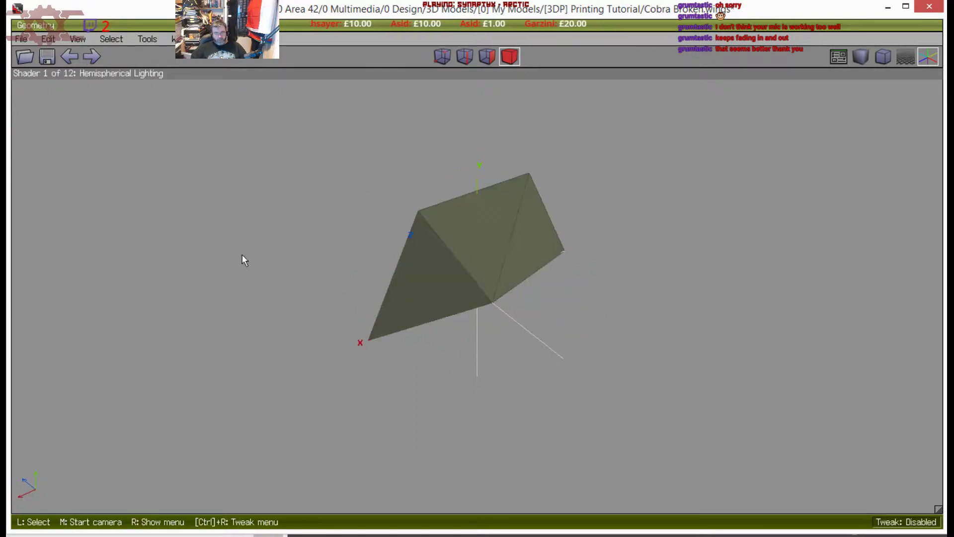
{"action": "middle_click", "coordinate": [242, 255]}
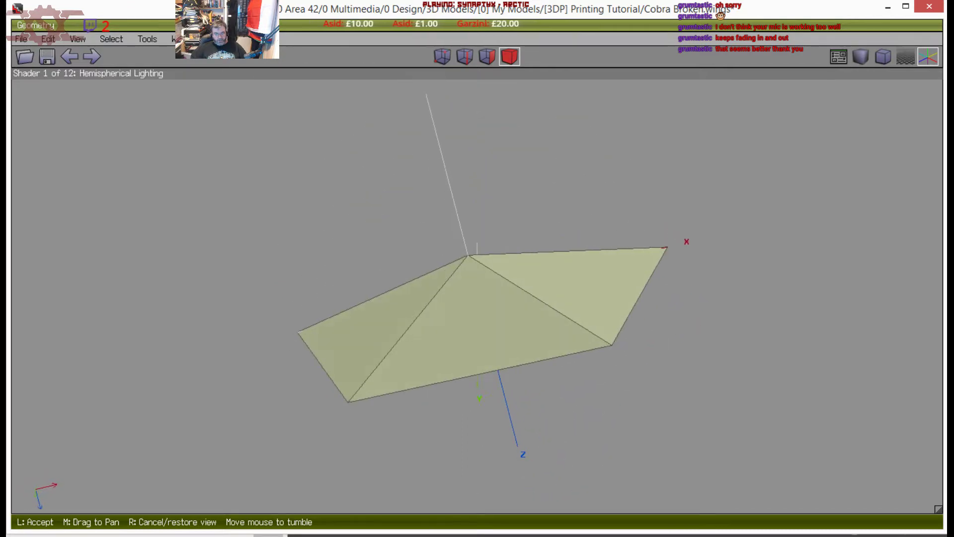
{"action": "left_click", "coordinate": [234, 258]}
Select Cube1 and export only the selection as a Wavefront OBJ file into the [3DP] Printing Tutorial folder
{"action": "left_click", "coordinate": [479, 251]}
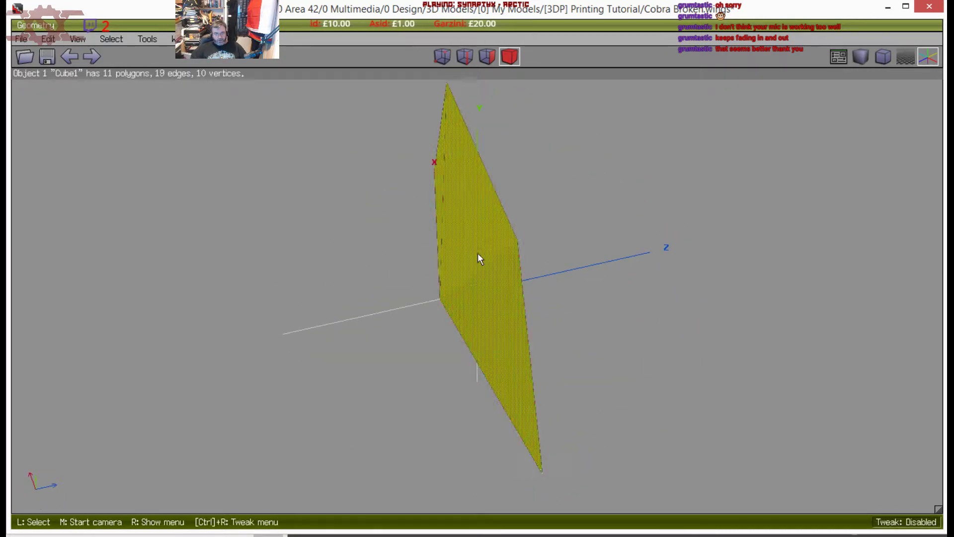
{"action": "left_click", "coordinate": [20, 40]}
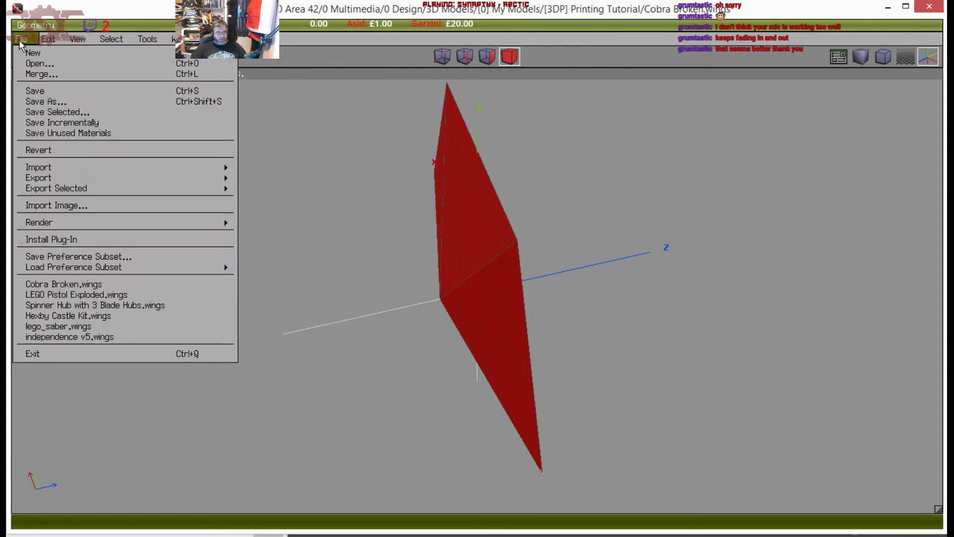
{"action": "mouse_move", "coordinate": [229, 177]}
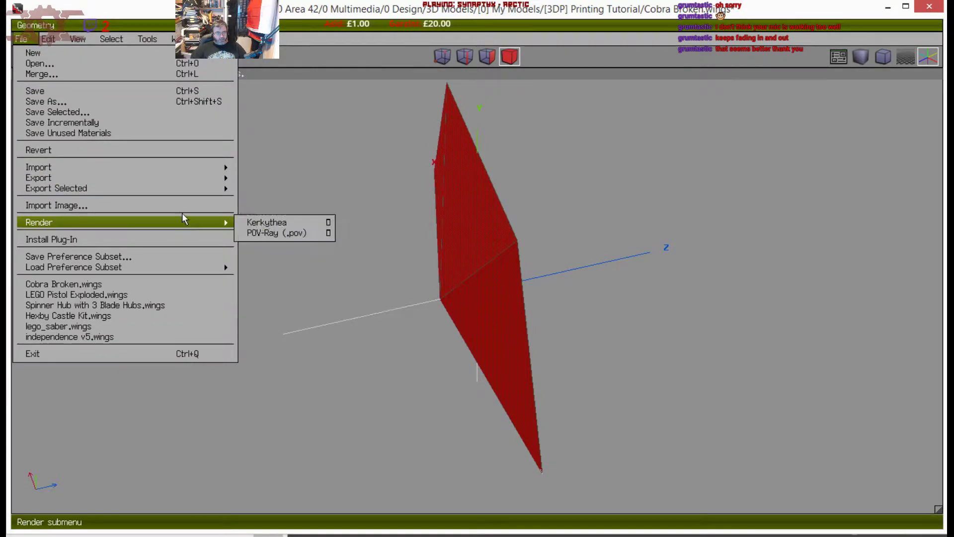
{"action": "mouse_move", "coordinate": [179, 188]}
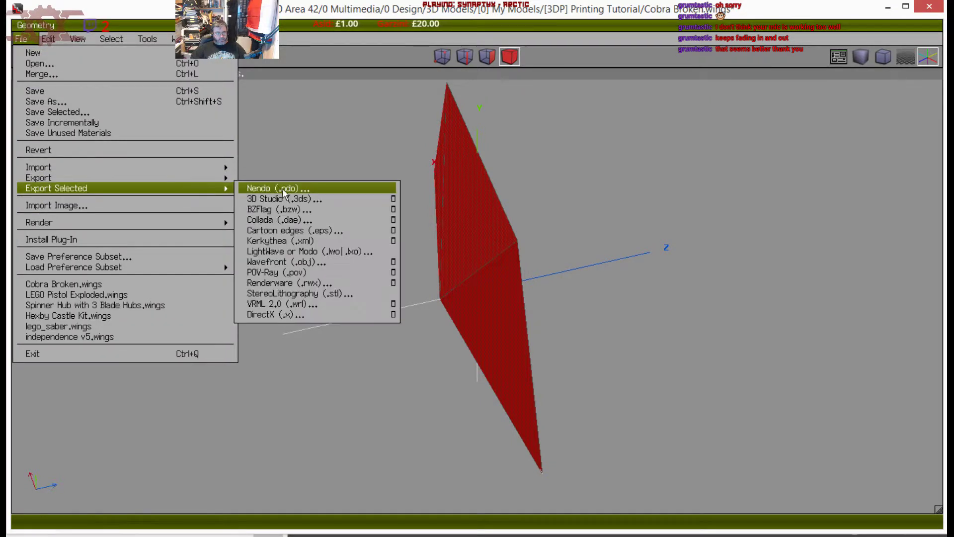
{"action": "left_click", "coordinate": [288, 263]}
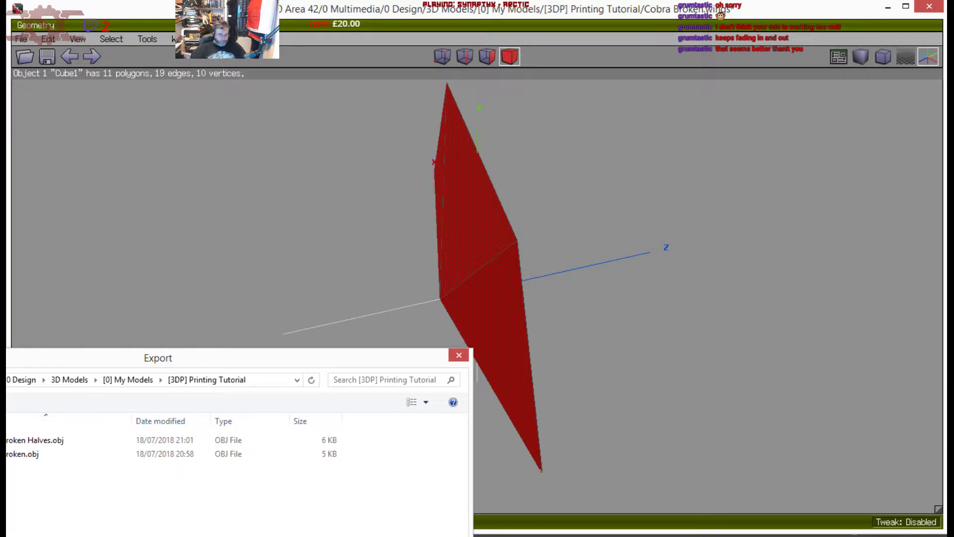
{"action": "key", "text": "Return"}
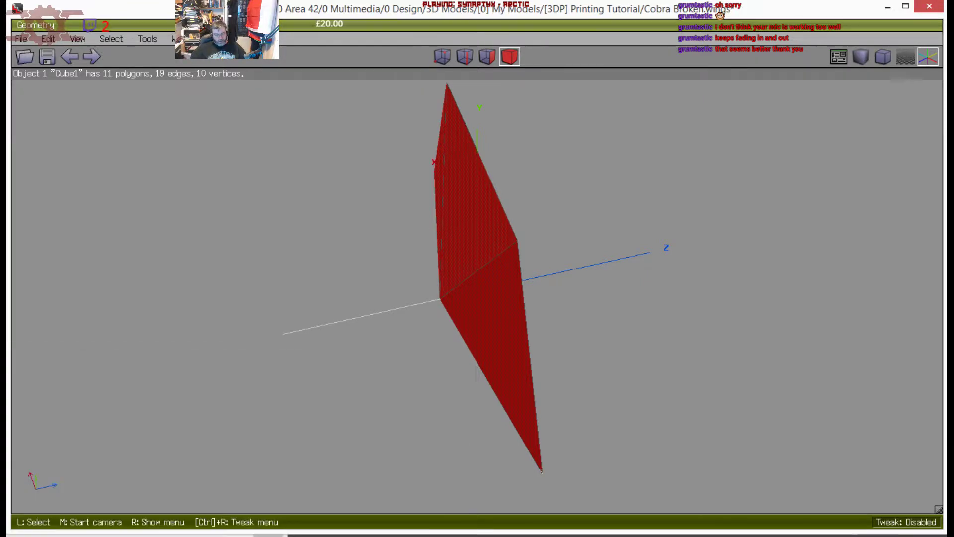
Look at Cube1 end-on along the X axis and deselect it
{"action": "middle_click", "coordinate": [314, 463]}
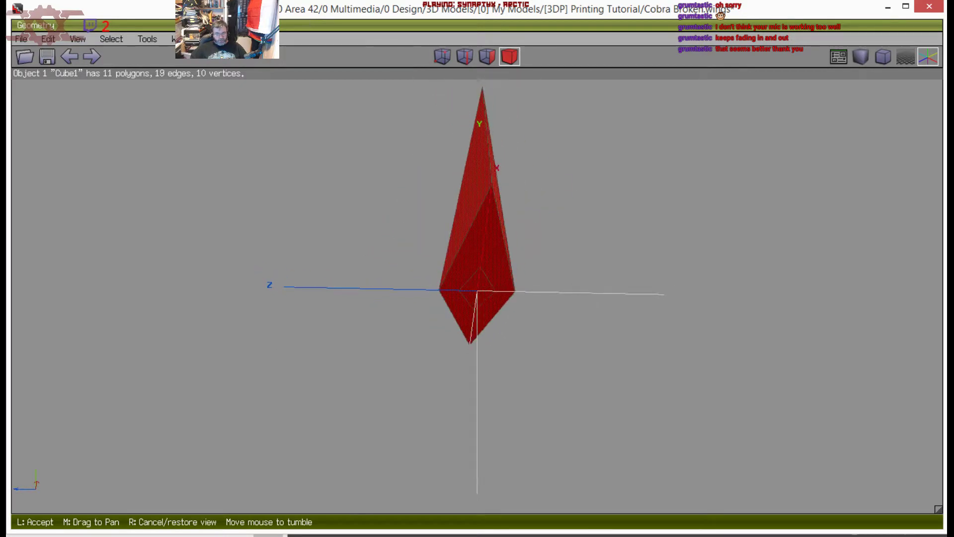
{"action": "left_click", "coordinate": [350, 404]}
{"action": "left_click", "coordinate": [490, 256]}
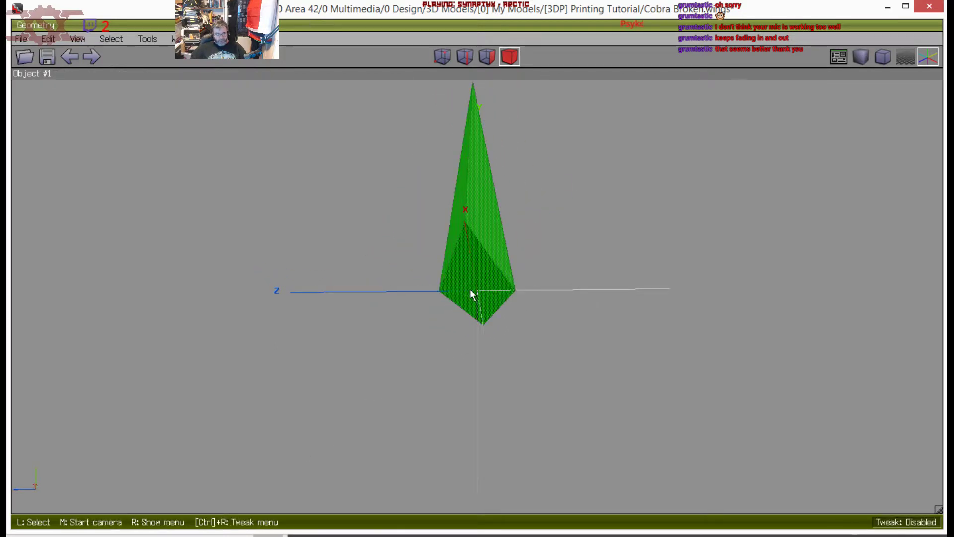
Connect the two slanted edges of the hull's front triangle at their midpoints with a horizontal edge, and clear the selection
{"action": "middle_click", "coordinate": [478, 300]}
{"action": "left_click", "coordinate": [429, 348]}
{"action": "middle_click", "coordinate": [429, 347]}
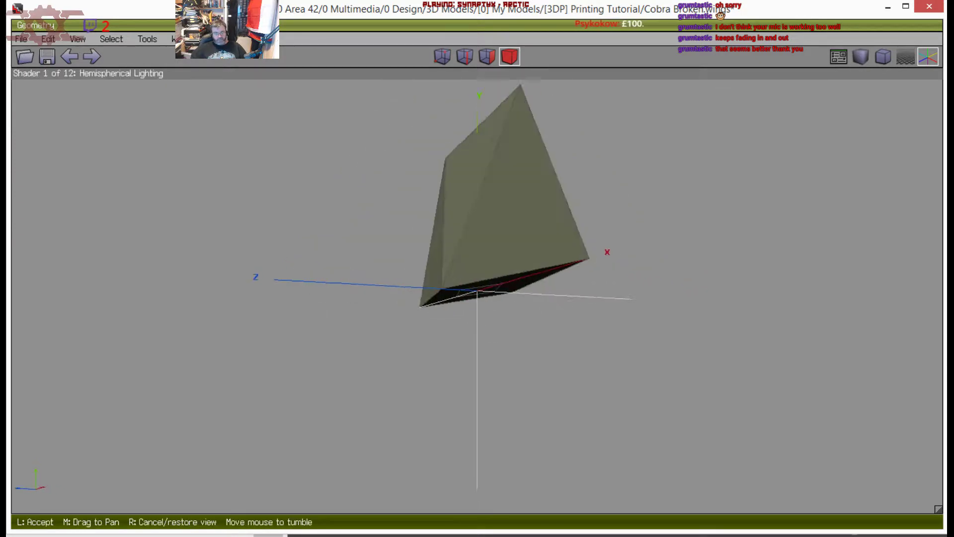
{"action": "left_click", "coordinate": [458, 297]}
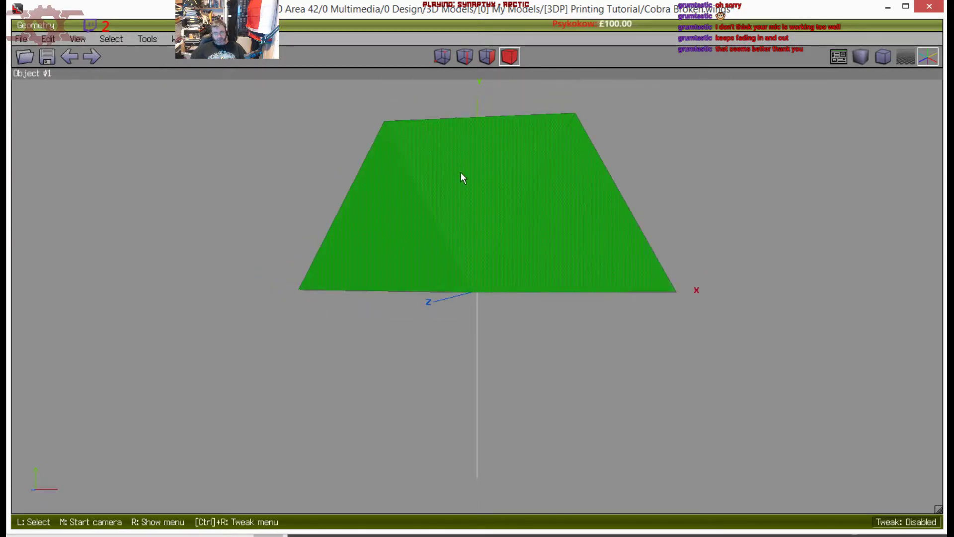
{"action": "left_click", "coordinate": [465, 56]}
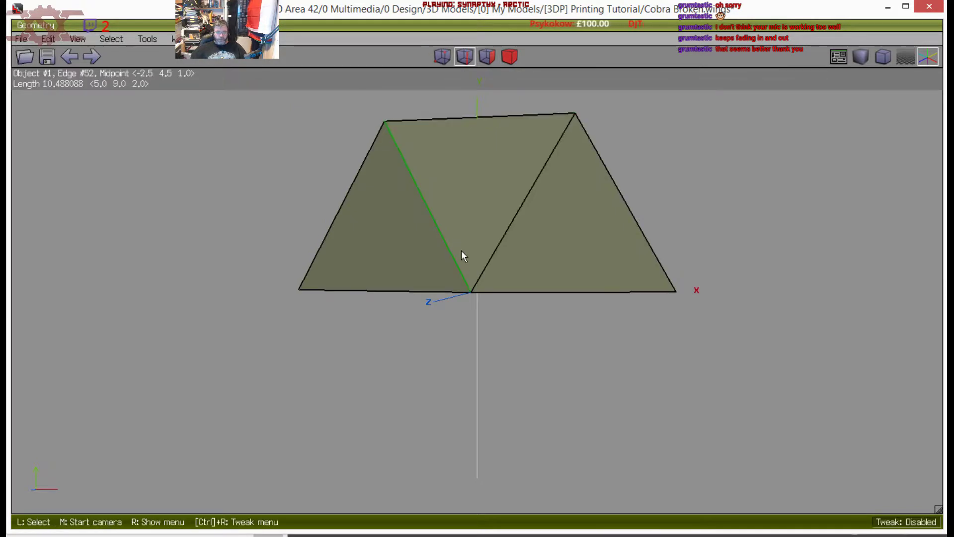
{"action": "left_click", "coordinate": [455, 224]}
{"action": "left_click", "coordinate": [485, 222]}
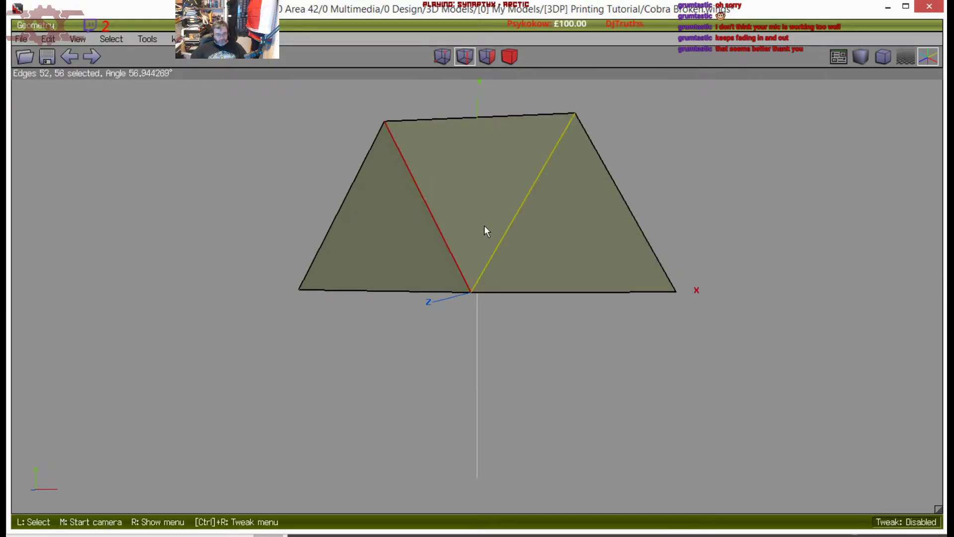
{"action": "key", "text": "c"}
{"action": "key", "text": "space"}
Cut the three edges of the small lower triangle into 3 segments each and dissolve the upper new vertex on both slanted sides
{"action": "left_click", "coordinate": [456, 222]}
{"action": "left_click", "coordinate": [487, 228]}
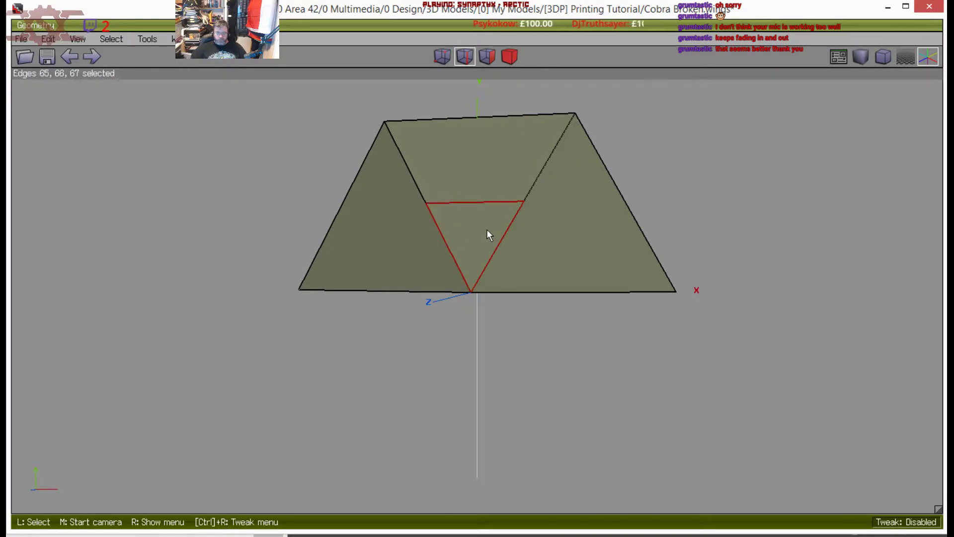
{"action": "left_click", "coordinate": [469, 201]}
{"action": "key", "text": "3"}
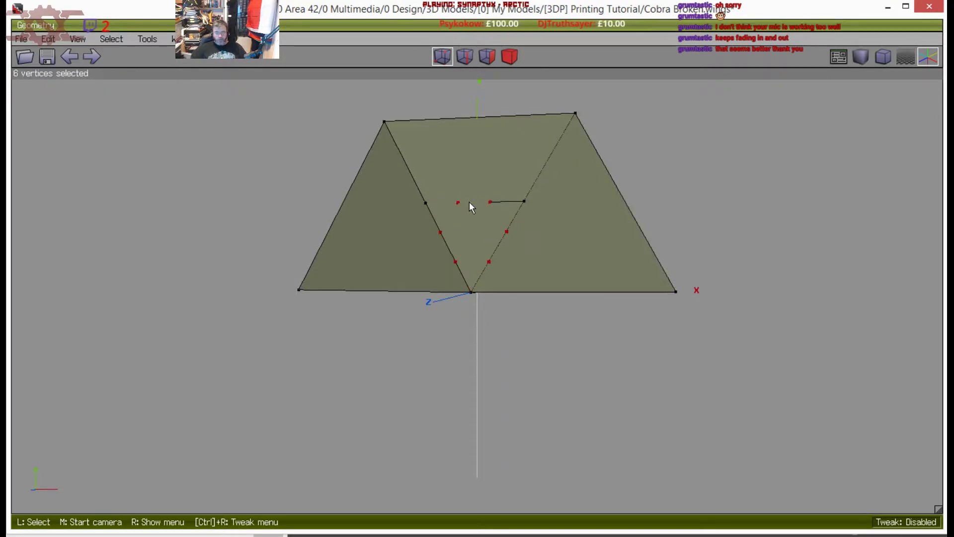
{"action": "key", "text": "space"}
{"action": "left_click", "coordinate": [441, 231]}
{"action": "left_click", "coordinate": [506, 232]}
{"action": "key", "text": "Delete"}
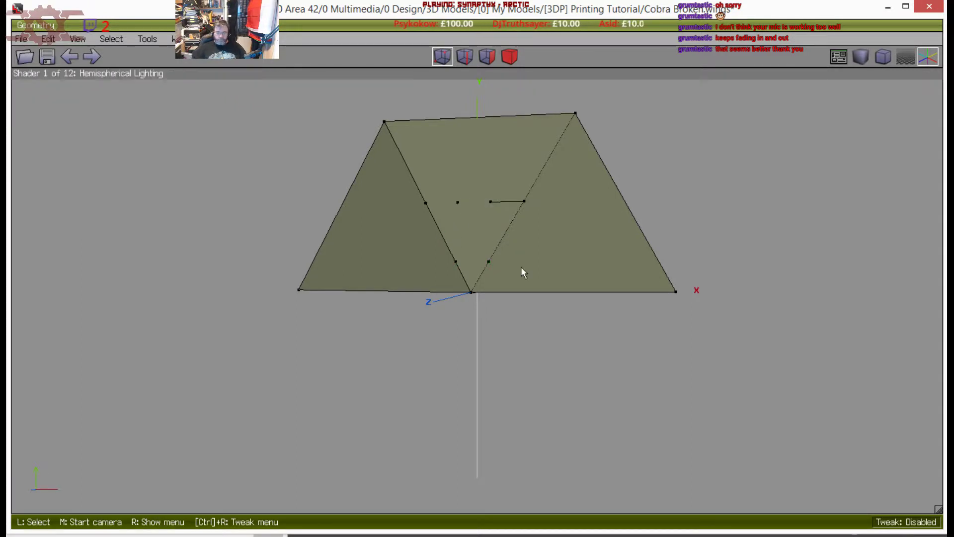
Select the two long base edges that meet at the hull's +Z corner
{"action": "middle_click", "coordinate": [521, 266]}
{"action": "left_click", "coordinate": [485, 276]}
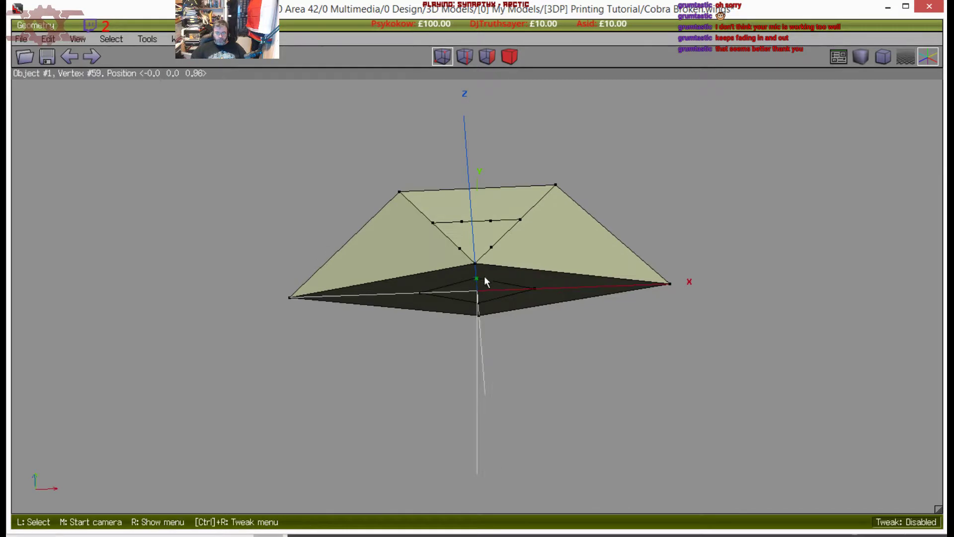
{"action": "key", "text": "2"}
{"action": "left_click", "coordinate": [458, 269]}
{"action": "left_click", "coordinate": [486, 269]}
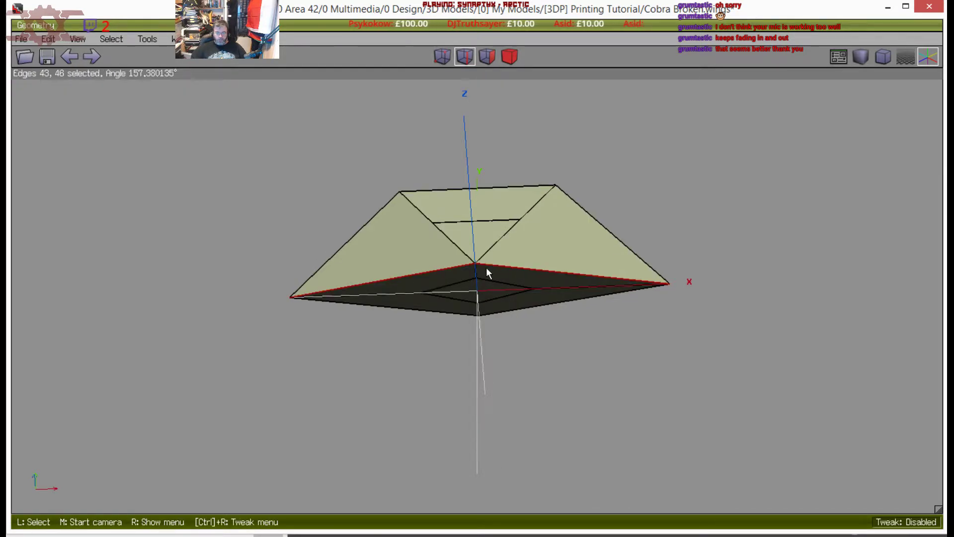
Try cutting the two selected base edges into 6, 5, 7, 8 and 2 segments
{"action": "key", "text": "6"}
{"action": "key", "text": "ctrl+z"}
{"action": "key", "text": "5"}
{"action": "key", "text": "ctrl+z"}
{"action": "key", "text": "7"}
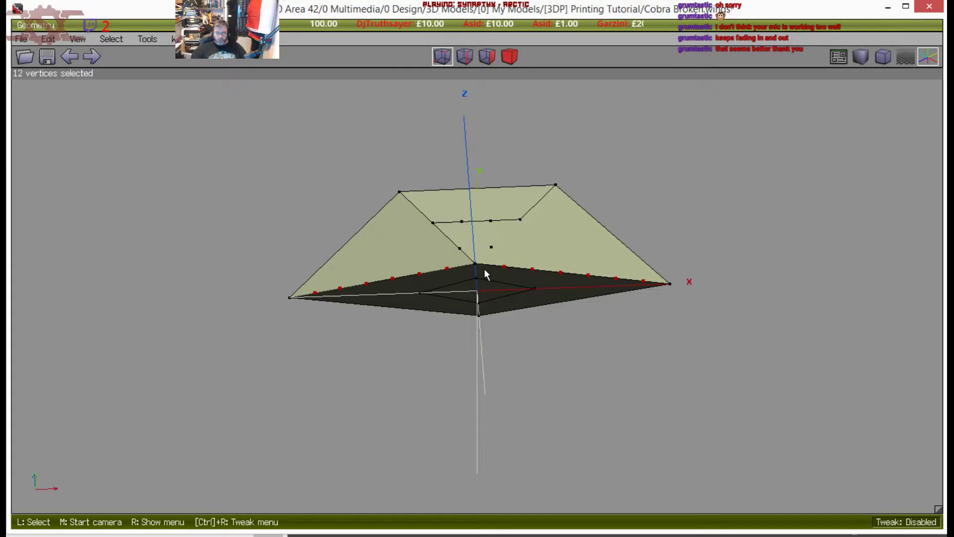
{"action": "key", "text": "z"}
{"action": "middle_click", "coordinate": [484, 272]}
{"action": "left_click", "coordinate": [464, 270]}
{"action": "key", "text": "2"}
{"action": "key", "text": "8"}
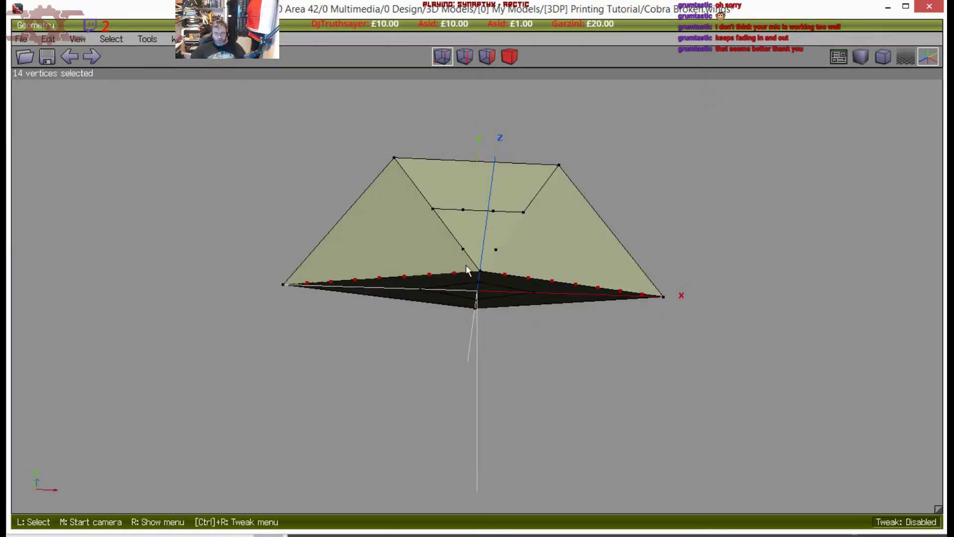
{"action": "key", "text": "ctrl+z"}
{"action": "key", "text": "2"}
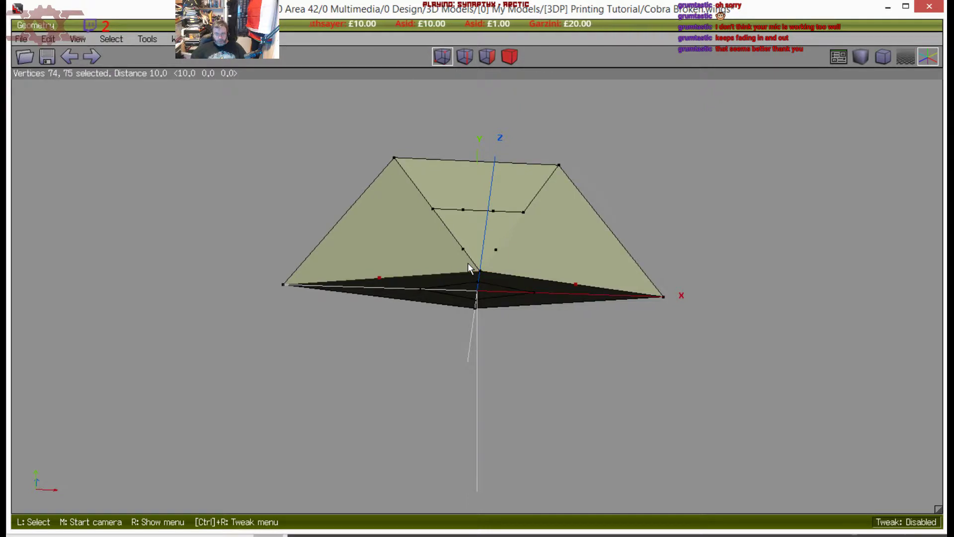
{"action": "key", "text": "ctrl+z"}
Cut both base edges into 10 segments and dissolve all the new vertices except the two nearest the +Z corner
{"action": "key", "text": "0"}
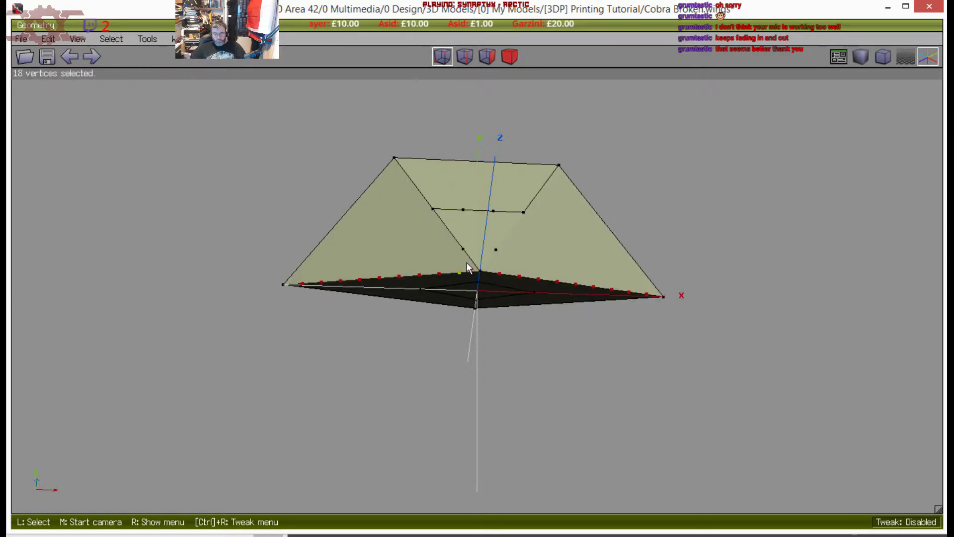
{"action": "middle_click", "coordinate": [488, 209]}
{"action": "left_click", "coordinate": [486, 198]}
{"action": "key", "text": "y"}
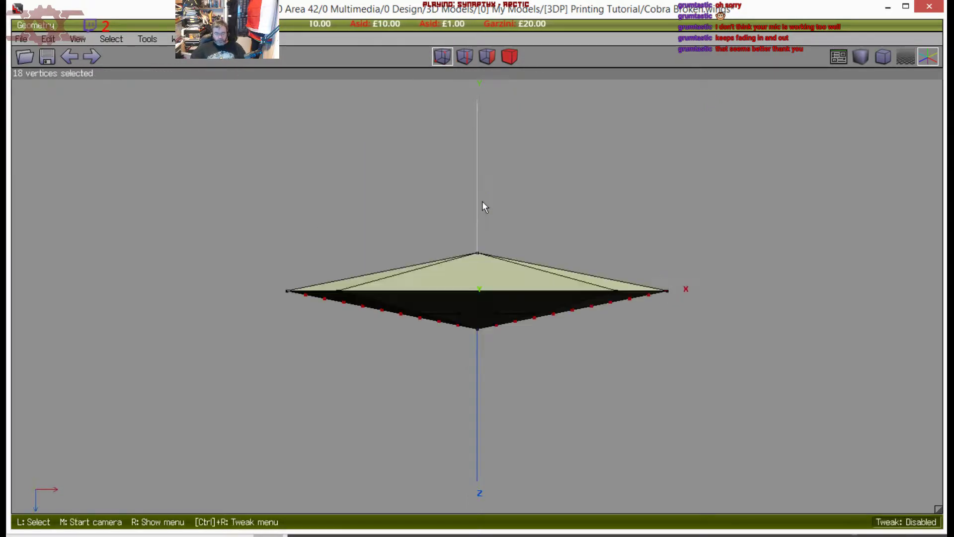
{"action": "key", "text": "z"}
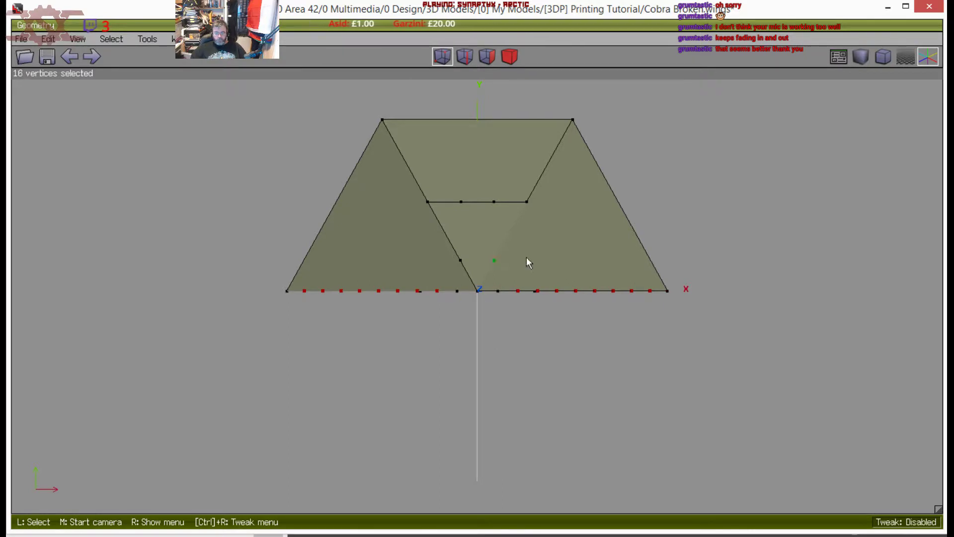
{"action": "key", "text": "space"}
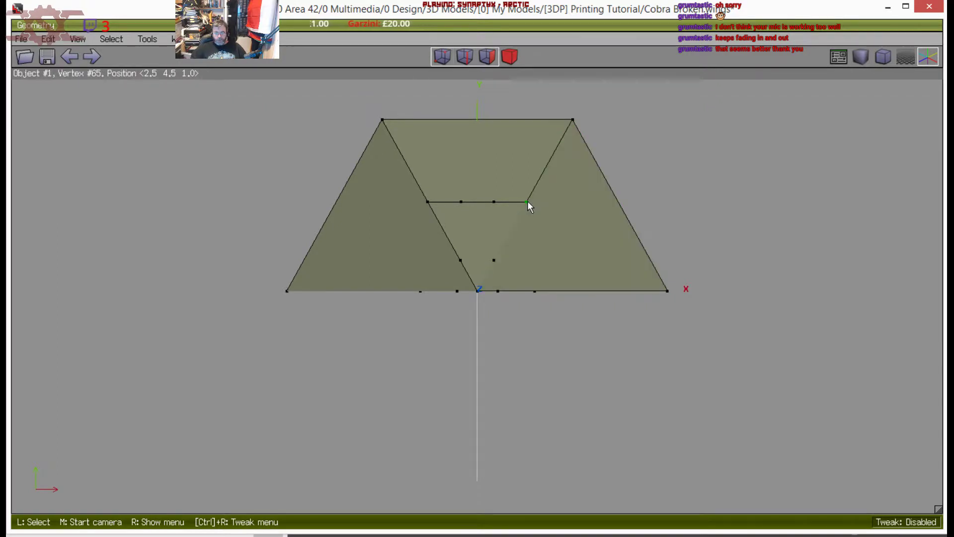
Connect the two remaining base-edge vertices with the two vertices on the small triangle's slanted sides
{"action": "middle_click", "coordinate": [430, 289]}
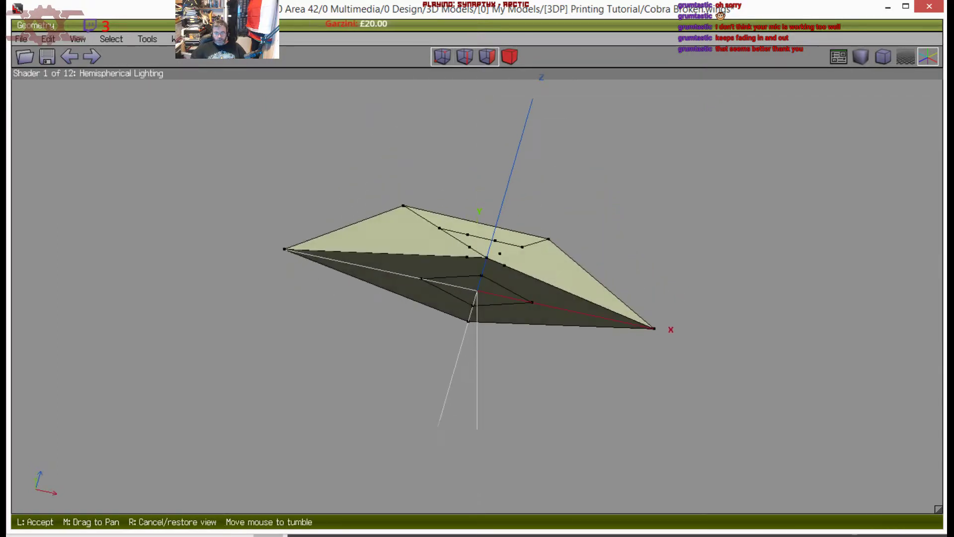
{"action": "left_click", "coordinate": [451, 272]}
{"action": "left_click", "coordinate": [463, 281]}
{"action": "left_click", "coordinate": [466, 256]}
{"action": "left_click", "coordinate": [500, 260]}
{"action": "key", "text": "c"}
{"action": "key", "text": "space"}
Connect both slanted-side vertices to the crossbar vertices above them and dissolve the horizontal edge between the slanted-side vertices
{"action": "left_click", "coordinate": [466, 252]}
{"action": "left_click", "coordinate": [464, 204]}
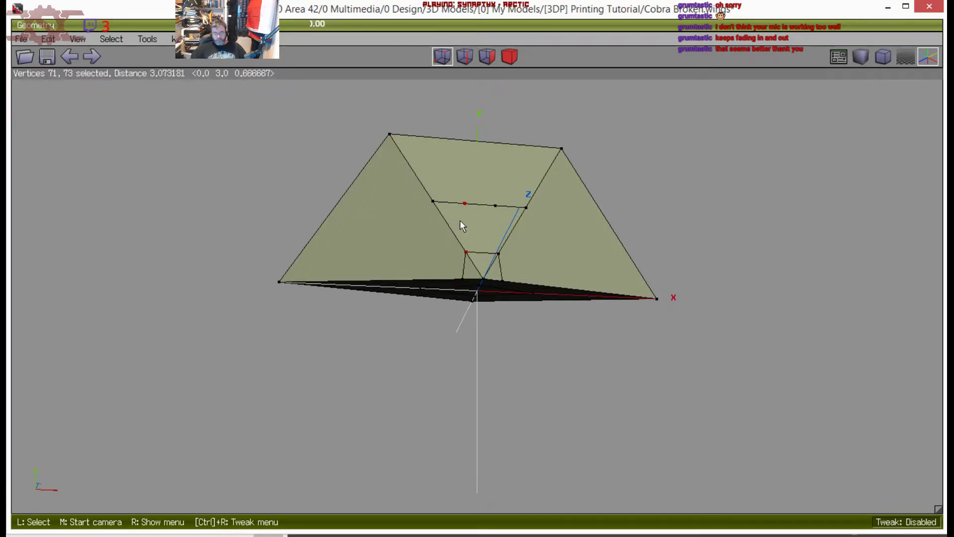
{"action": "left_click", "coordinate": [498, 253]}
{"action": "left_click", "coordinate": [496, 205]}
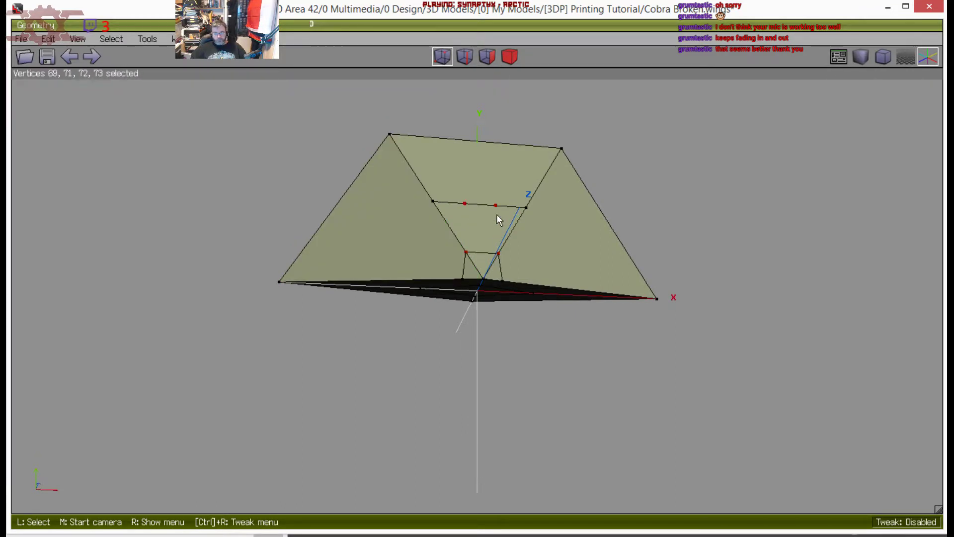
{"action": "left_click", "coordinate": [482, 253]}
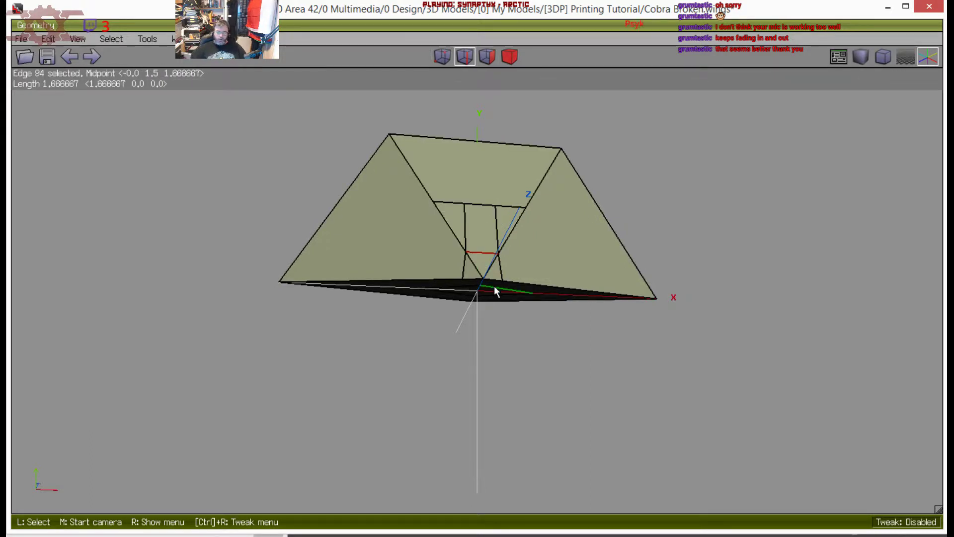
{"action": "key", "text": "space"}
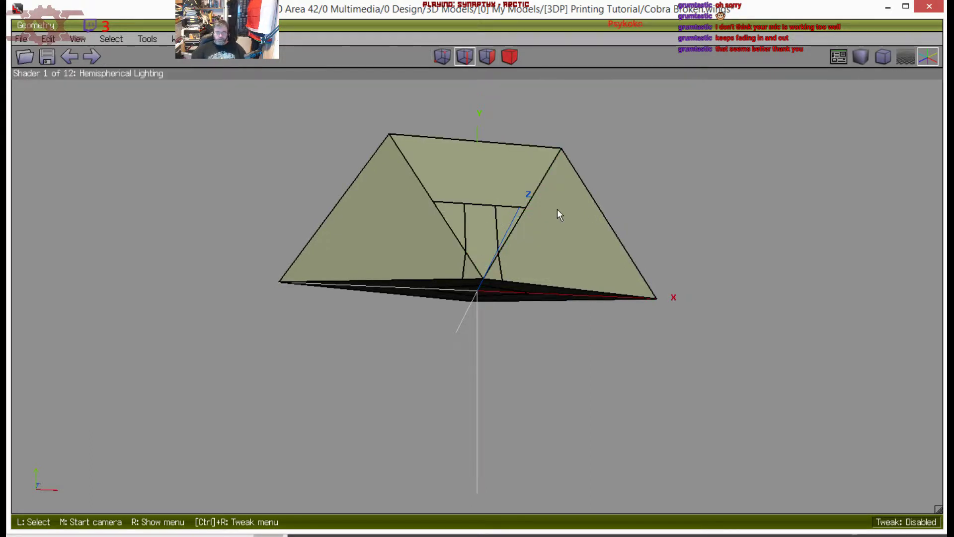
Examine the new strip edges from below, along the Z axis and along the Y axis, ending in vertex mode
{"action": "middle_click", "coordinate": [524, 216]}
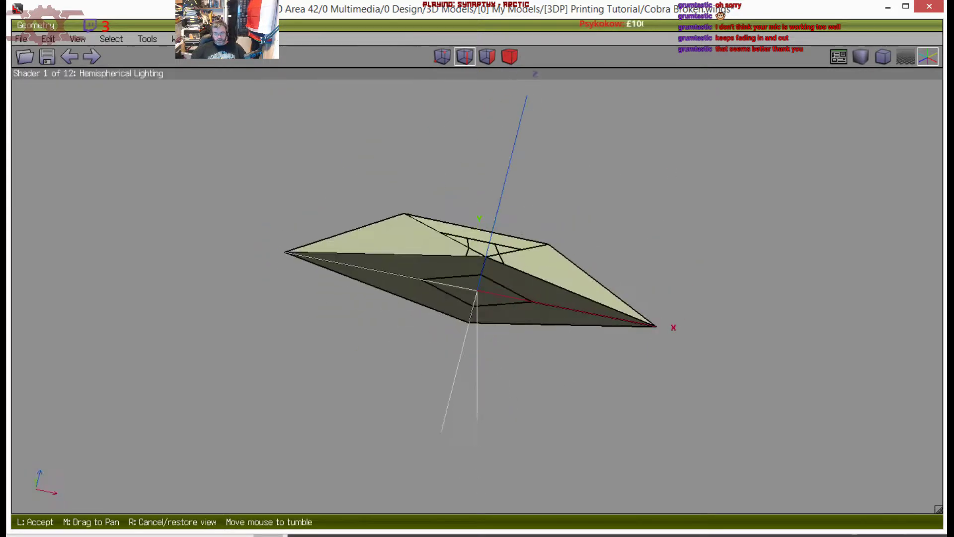
{"action": "left_click", "coordinate": [511, 207]}
{"action": "key", "text": "z"}
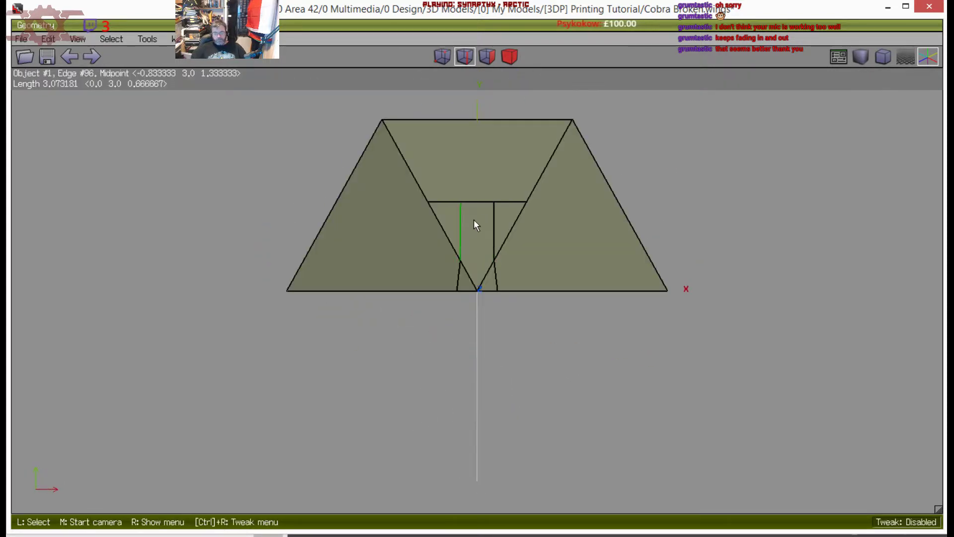
{"action": "key", "text": "y"}
{"action": "left_click", "coordinate": [442, 56]}
{"action": "scroll", "coordinate": [398, 162], "scroll_direction": "up", "scroll_amount": 2}
{"action": "middle_click", "coordinate": [407, 168]}
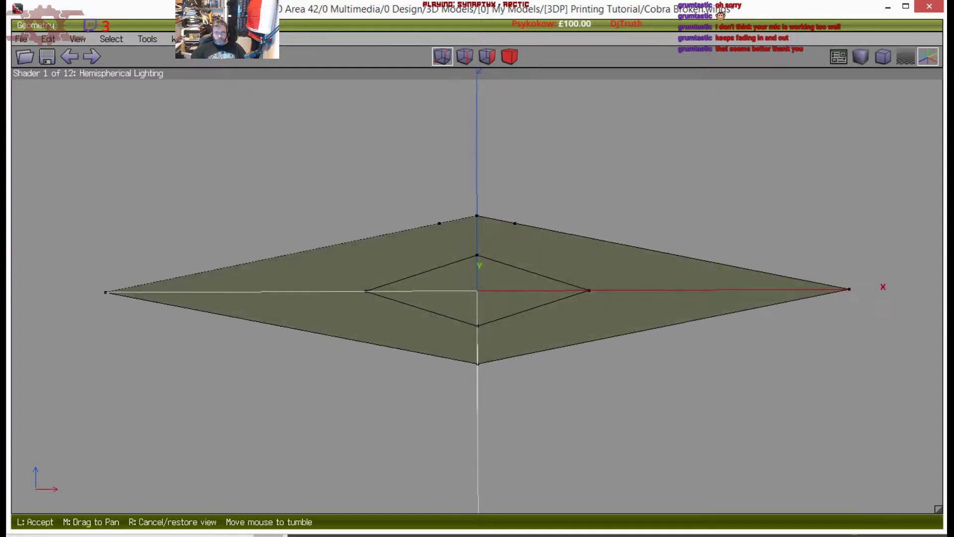
{"action": "left_click", "coordinate": [416, 193]}
Select the six vertices of the two strip edge lines and flatten them along Z
{"action": "left_click", "coordinate": [435, 228]}
{"action": "left_click", "coordinate": [446, 216]}
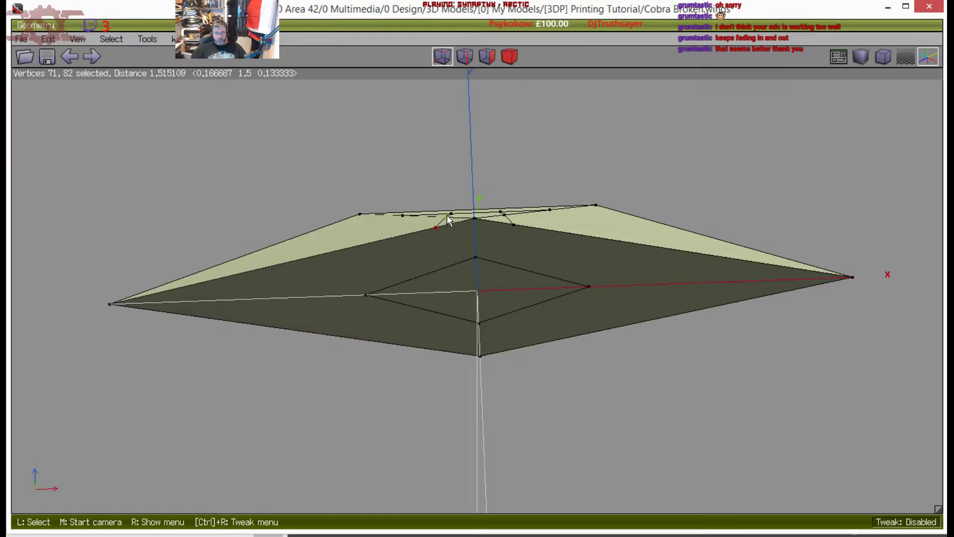
{"action": "left_click", "coordinate": [451, 214]}
{"action": "left_click", "coordinate": [512, 226]}
{"action": "left_click", "coordinate": [505, 215]}
{"action": "left_click", "coordinate": [501, 211]}
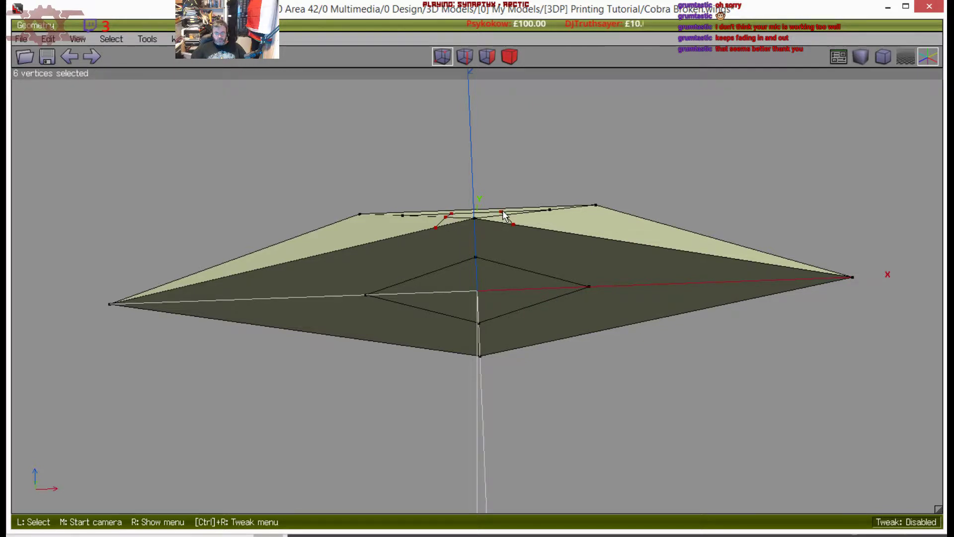
{"action": "right_click", "coordinate": [507, 178]}
{"action": "left_click", "coordinate": [496, 290]}
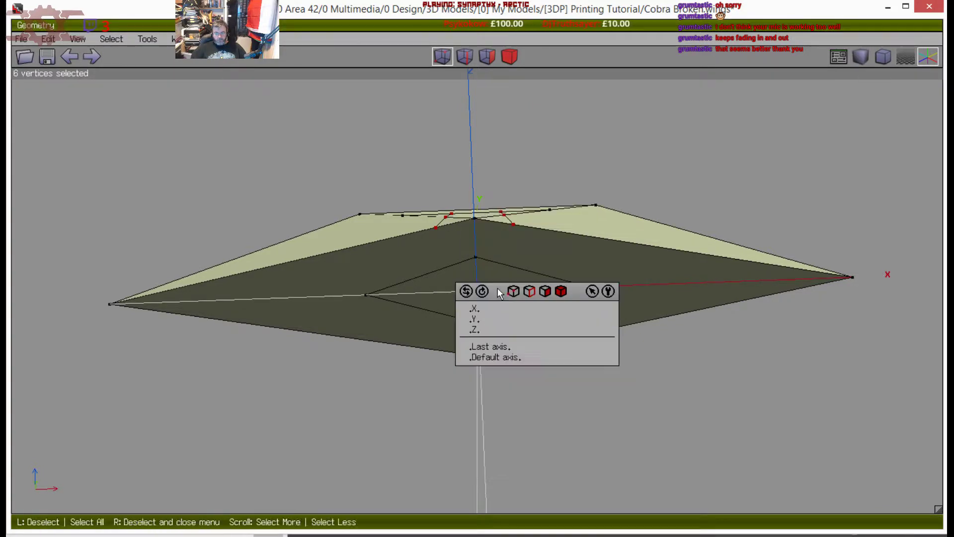
{"action": "left_click", "coordinate": [496, 328]}
{"action": "middle_click", "coordinate": [491, 291]}
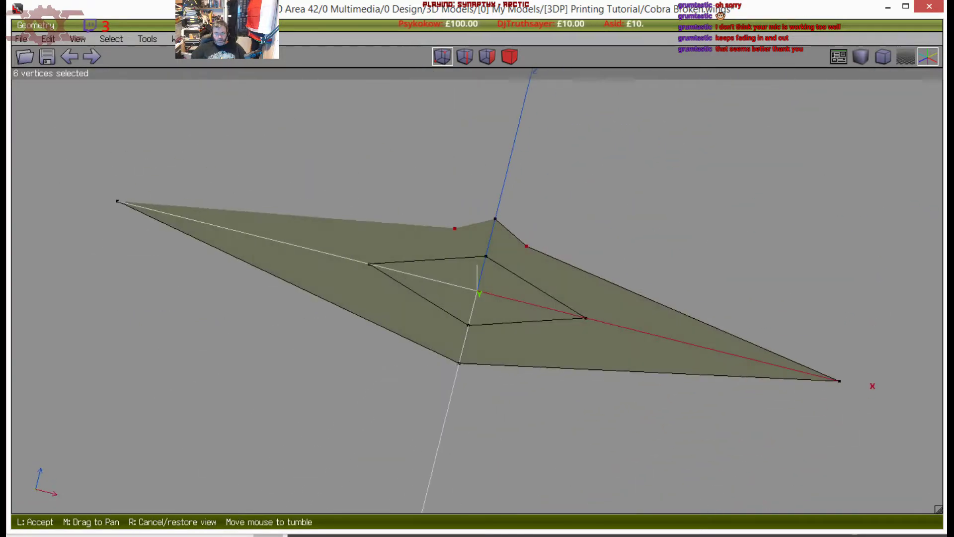
{"action": "left_click", "coordinate": [457, 286]}
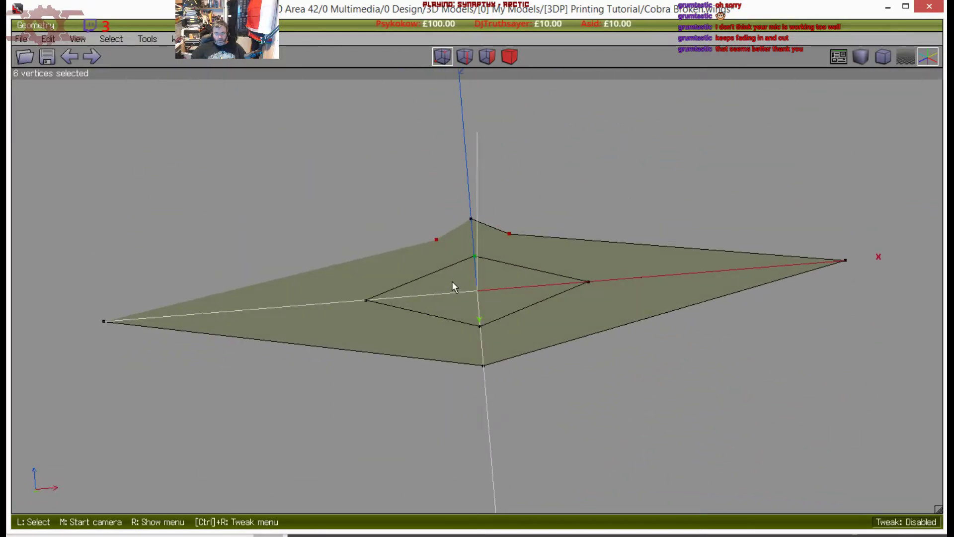
Move the six flattened strip vertices outward along Z until they are level with the hull's +Z corner vertex
{"action": "key", "text": "y"}
{"action": "right_click", "coordinate": [377, 189]}
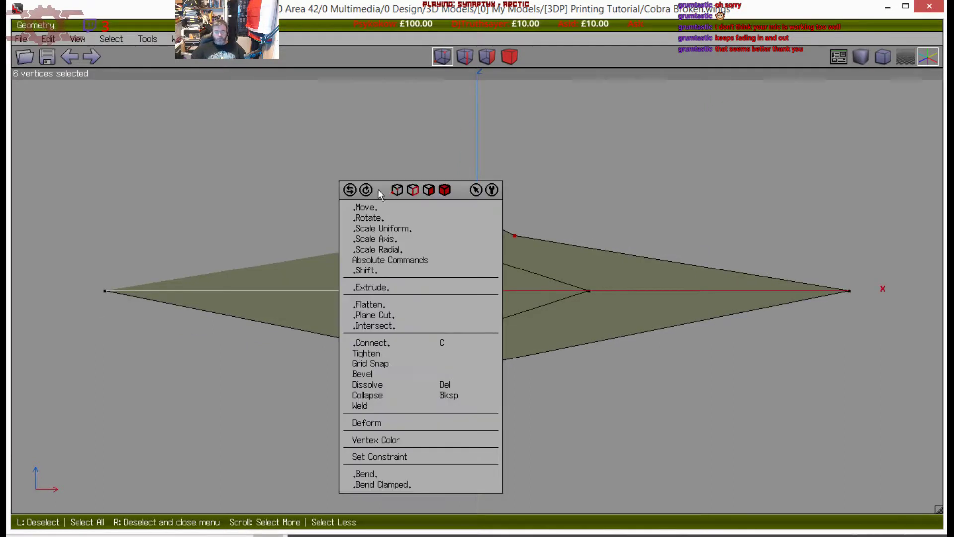
{"action": "left_click", "coordinate": [384, 208]}
{"action": "left_click", "coordinate": [381, 248]}
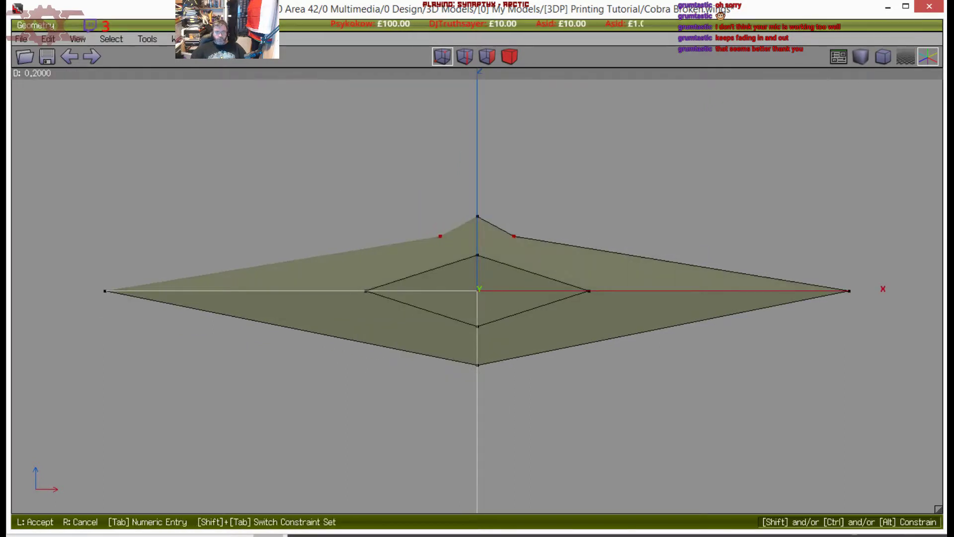
{"action": "left_click", "coordinate": [380, 249]}
{"action": "right_click", "coordinate": [340, 191]}
{"action": "left_click", "coordinate": [343, 197]}
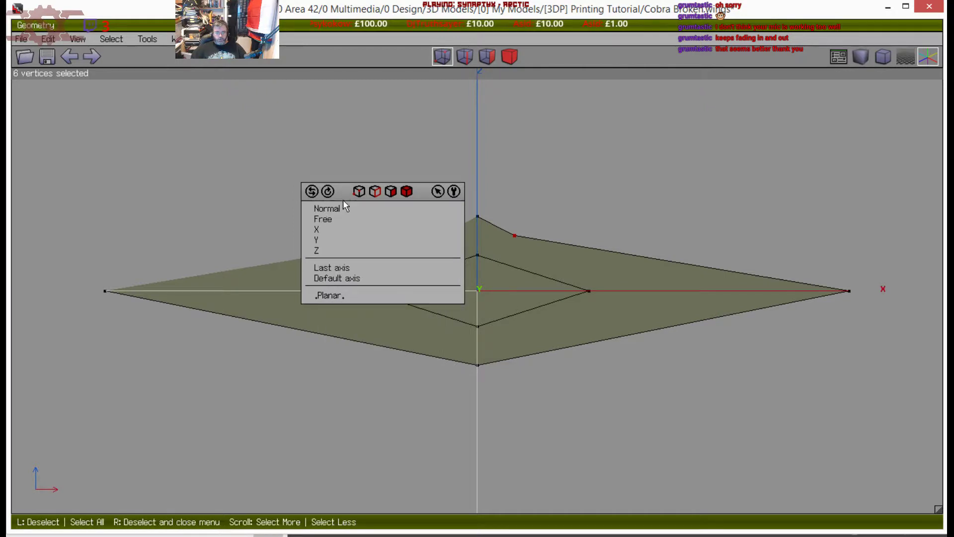
{"action": "left_click", "coordinate": [339, 249]}
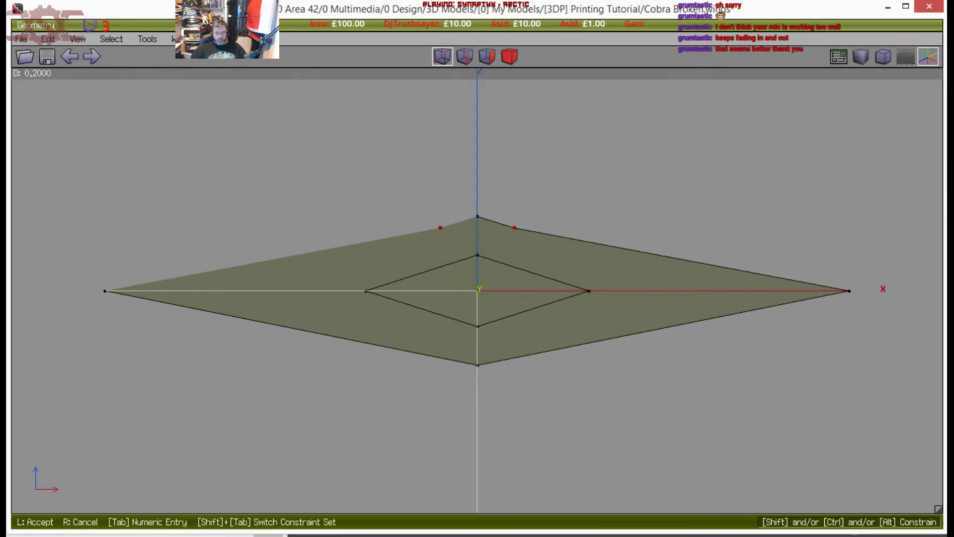
{"action": "left_click", "coordinate": [341, 249]}
{"action": "middle_click", "coordinate": [341, 249]}
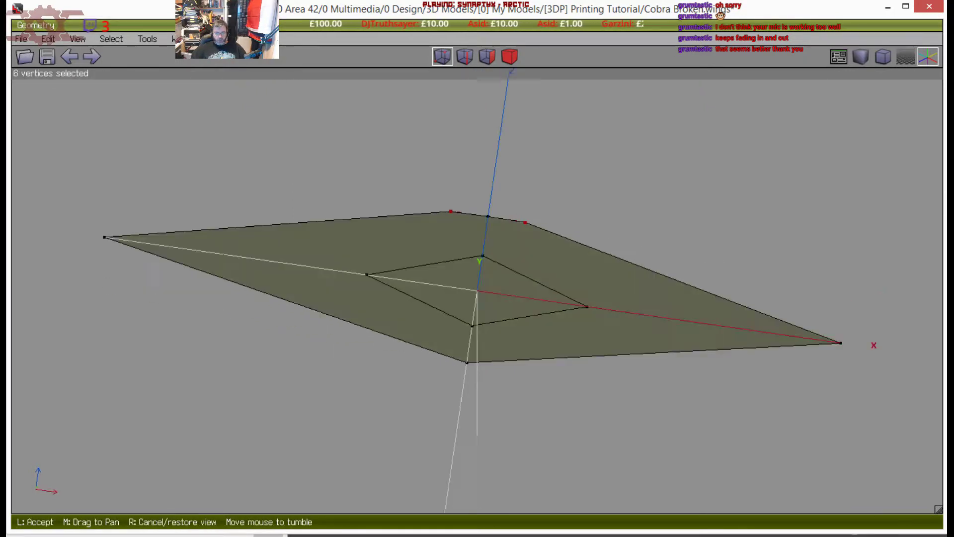
{"action": "left_click", "coordinate": [340, 248]}
{"action": "middle_click", "coordinate": [341, 248]}
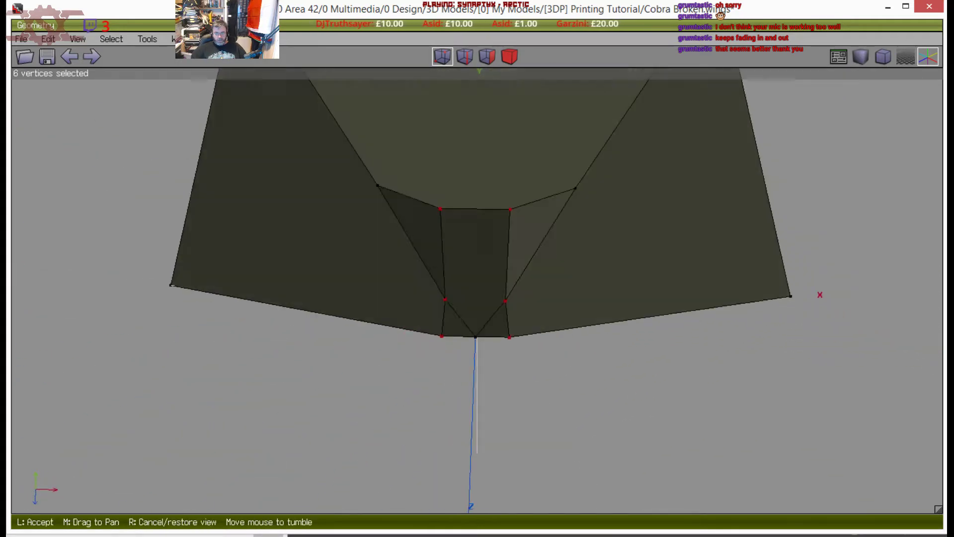
Cut the hull's long upper edge into seven segments and dissolve all the new vertices except the middle two
{"action": "left_click", "coordinate": [350, 252]}
{"action": "key", "text": "space"}
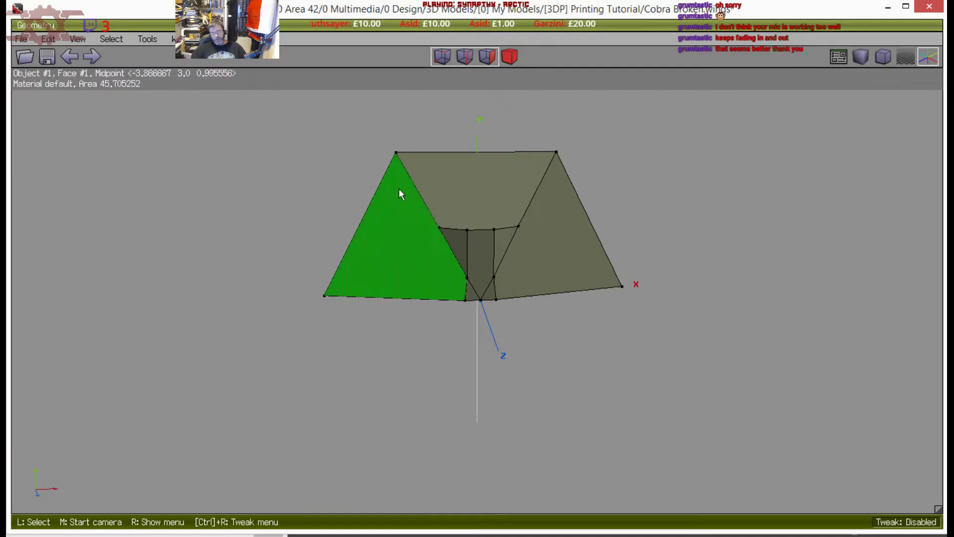
{"action": "left_click", "coordinate": [468, 154]}
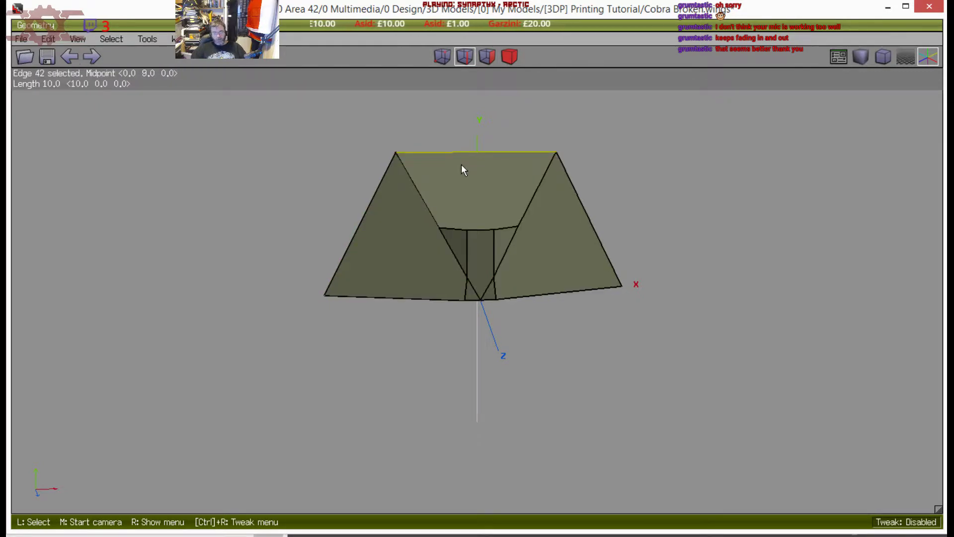
{"action": "key", "text": "8"}
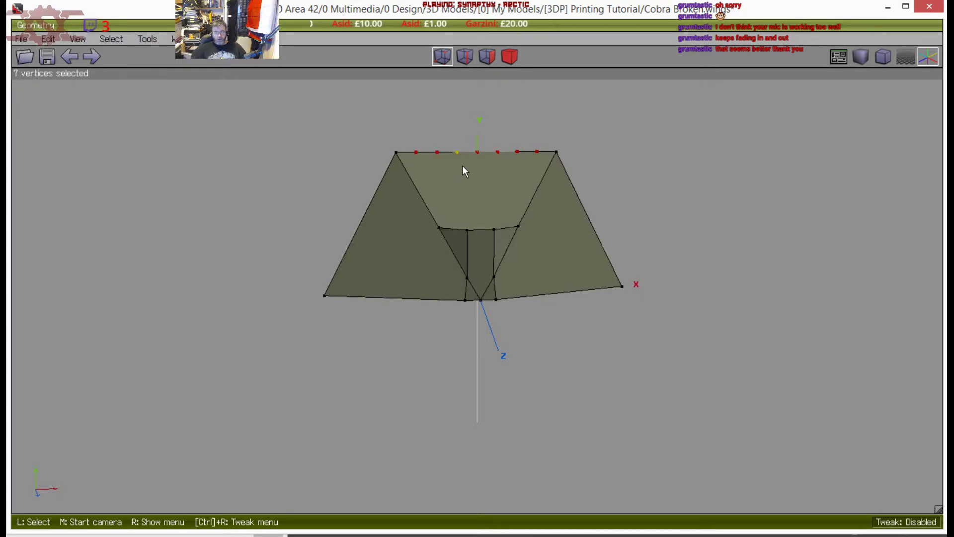
{"action": "key", "text": "ctrl+z"}
{"action": "key", "text": "7"}
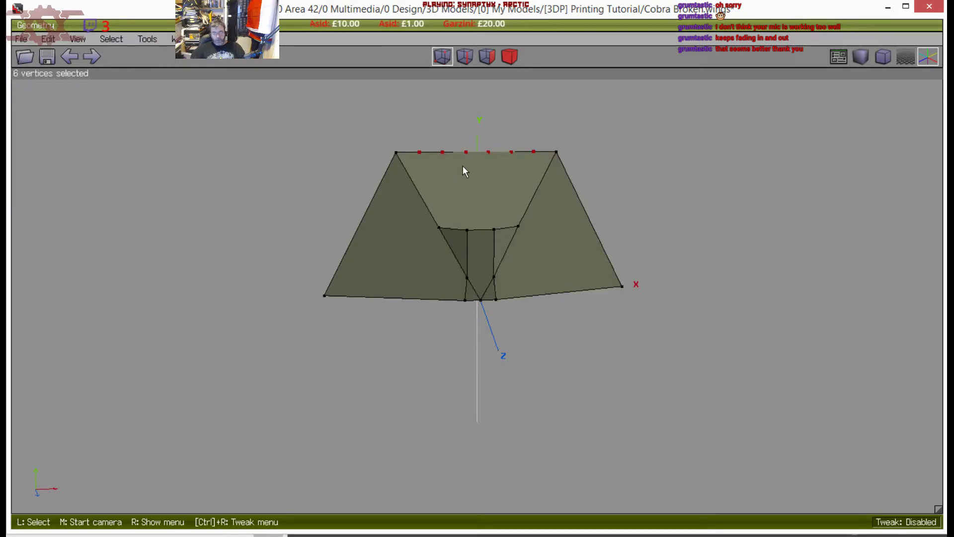
{"action": "left_click_drag", "start_coordinate": [481, 163], "coordinate": [475, 162]}
{"action": "key", "text": "BackSpace"}
Connect the strip's two crossbar vertices to the two middle vertices on the hull's upper edge
{"action": "left_click", "coordinate": [466, 229]}
{"action": "left_click", "coordinate": [466, 153]}
{"action": "left_click", "coordinate": [493, 229]}
{"action": "left_click", "coordinate": [488, 153]}
{"action": "key", "text": "c"}
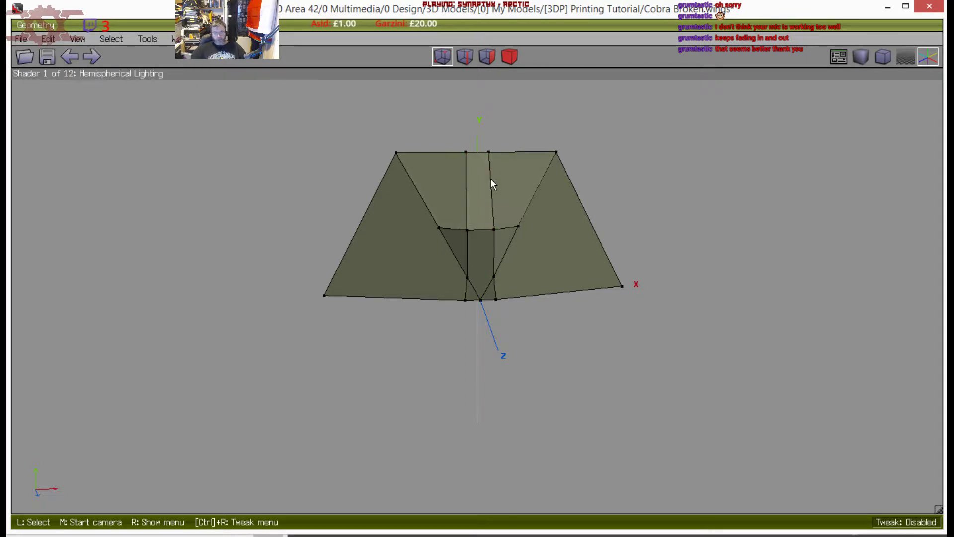
Connect the crossbar's two outer slanted-side vertices to the nearest middle vertices of the upper edge
{"action": "middle_click", "coordinate": [470, 224]}
{"action": "left_click", "coordinate": [475, 175]}
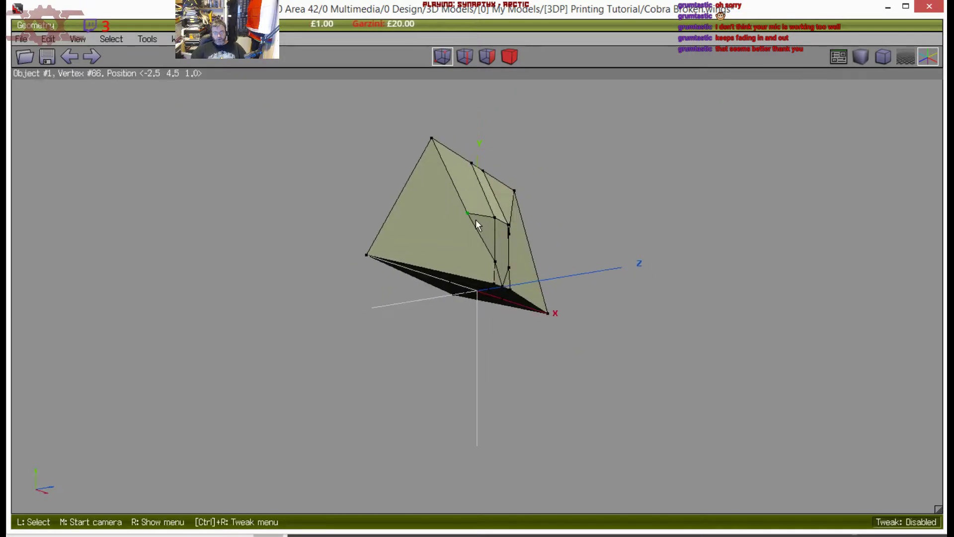
{"action": "middle_click", "coordinate": [475, 181]}
{"action": "left_click", "coordinate": [475, 181]}
{"action": "left_click", "coordinate": [497, 211]}
{"action": "left_click", "coordinate": [486, 214]}
{"action": "key", "text": "c"}
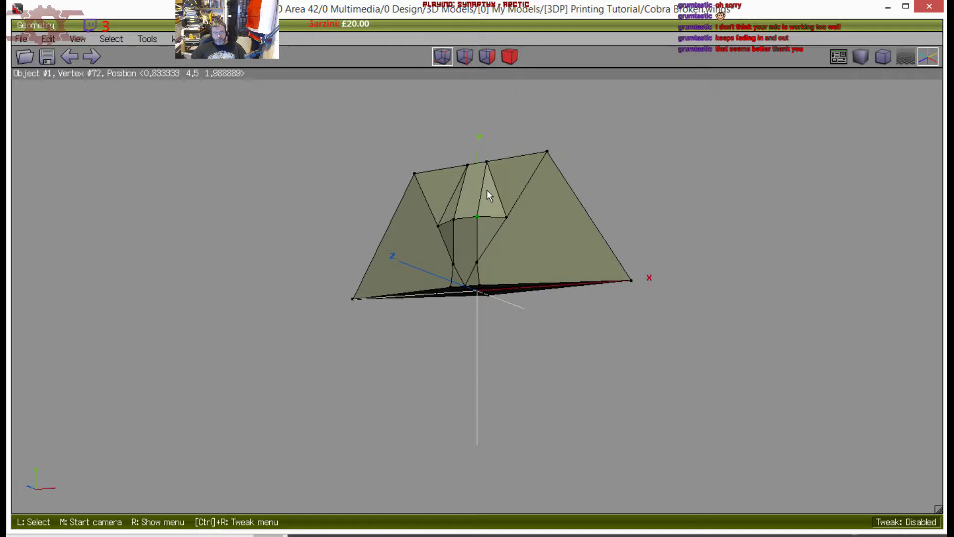
Connect each slanted-side vertex to the strip vertex on the hull's lower edge on the same side
{"action": "middle_click", "coordinate": [484, 185]}
{"action": "left_click", "coordinate": [484, 185]}
{"action": "left_click", "coordinate": [456, 289]}
{"action": "left_click", "coordinate": [437, 226]}
{"action": "key", "text": "c"}
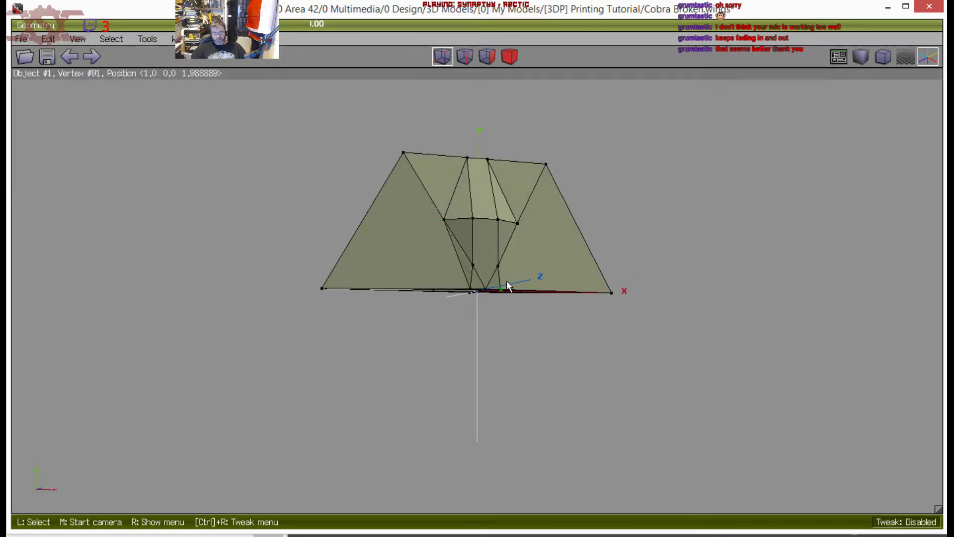
Dissolve the two intermediate strip vertices between the crossbar and the hull's lower edge
{"action": "middle_click", "coordinate": [520, 234]}
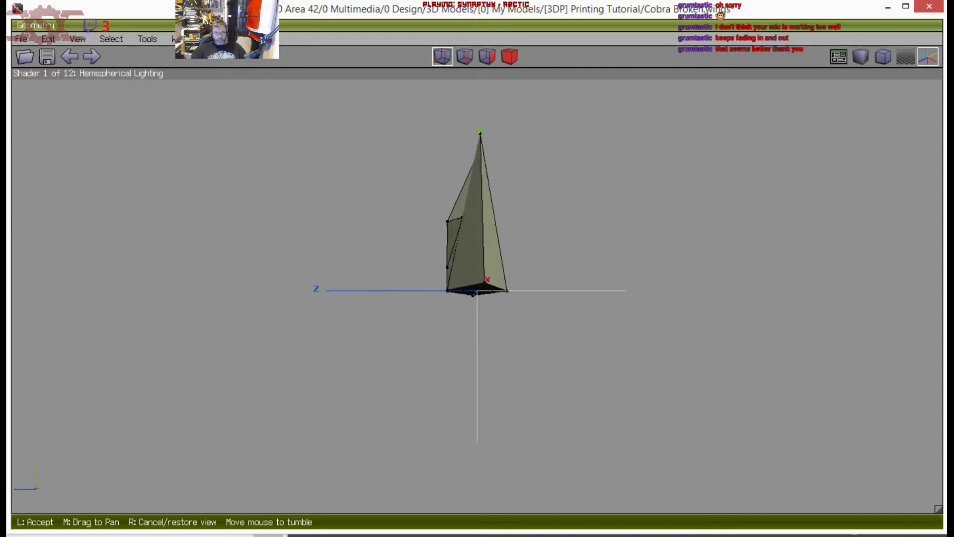
{"action": "left_click", "coordinate": [517, 253]}
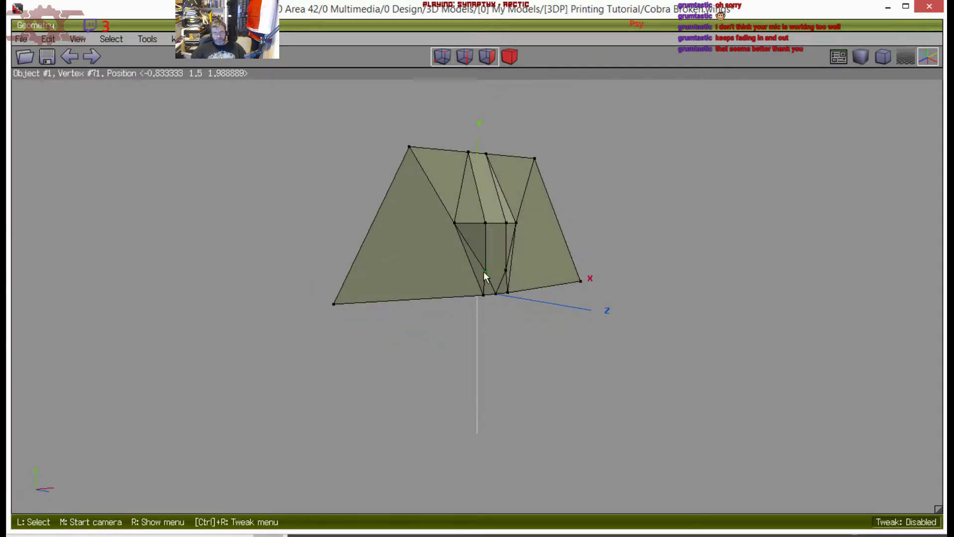
{"action": "left_click", "coordinate": [506, 270]}
{"action": "left_click", "coordinate": [489, 272]}
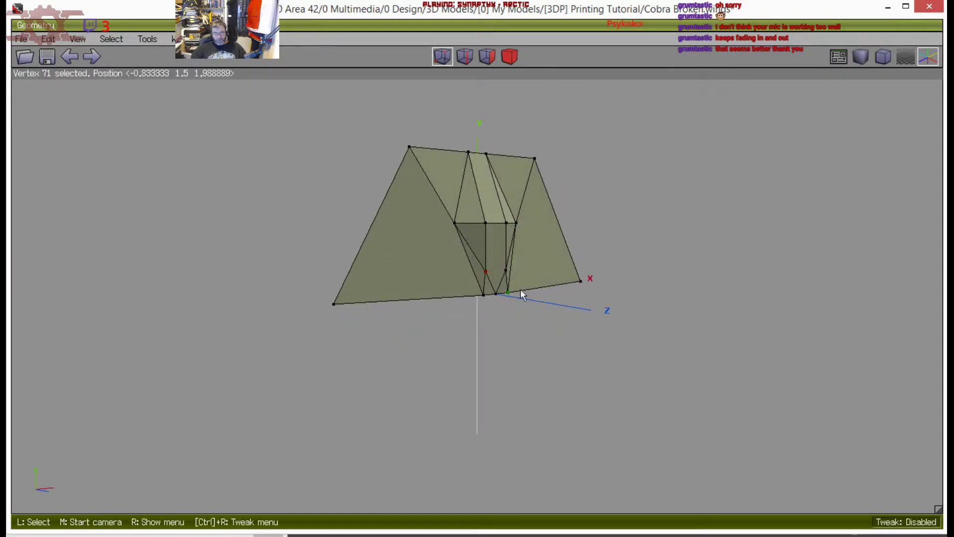
{"action": "key", "text": "BackSpace"}
{"action": "left_click", "coordinate": [506, 271]}
{"action": "key", "text": "BackSpace"}
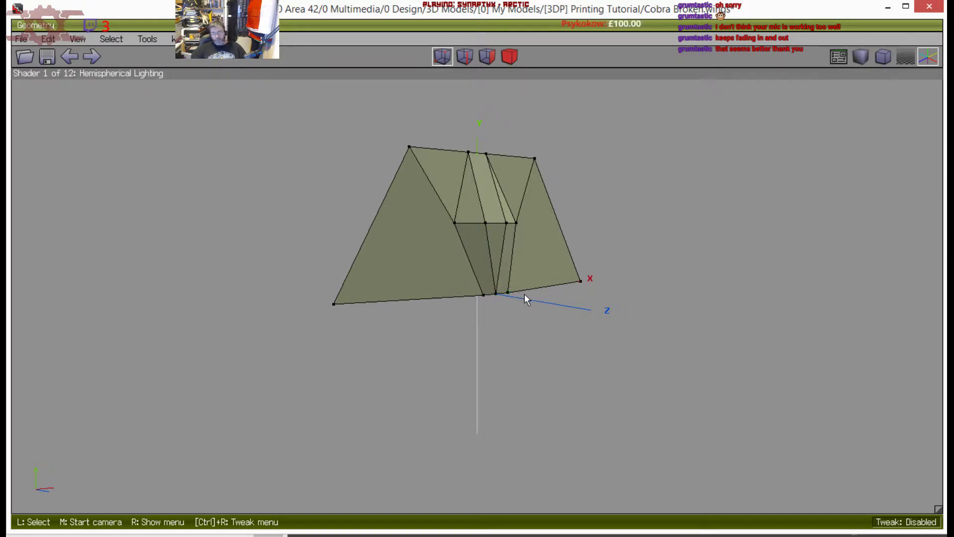
Connect each inner crossbar vertex to the strip vertex below it on the hull's lower edge
{"action": "middle_click", "coordinate": [524, 294]}
{"action": "left_click", "coordinate": [500, 269]}
{"action": "left_click", "coordinate": [469, 268]}
{"action": "left_click", "coordinate": [468, 242]}
{"action": "left_click", "coordinate": [493, 267]}
{"action": "left_click", "coordinate": [489, 228]}
{"action": "left_click", "coordinate": [463, 261]}
{"action": "left_click", "coordinate": [463, 234]}
{"action": "key", "text": "c"}
{"action": "key", "text": "space"}
Remove the central corner vertex between the two lower strip vertices and join those two vertices with an edge
{"action": "left_click", "coordinate": [475, 258]}
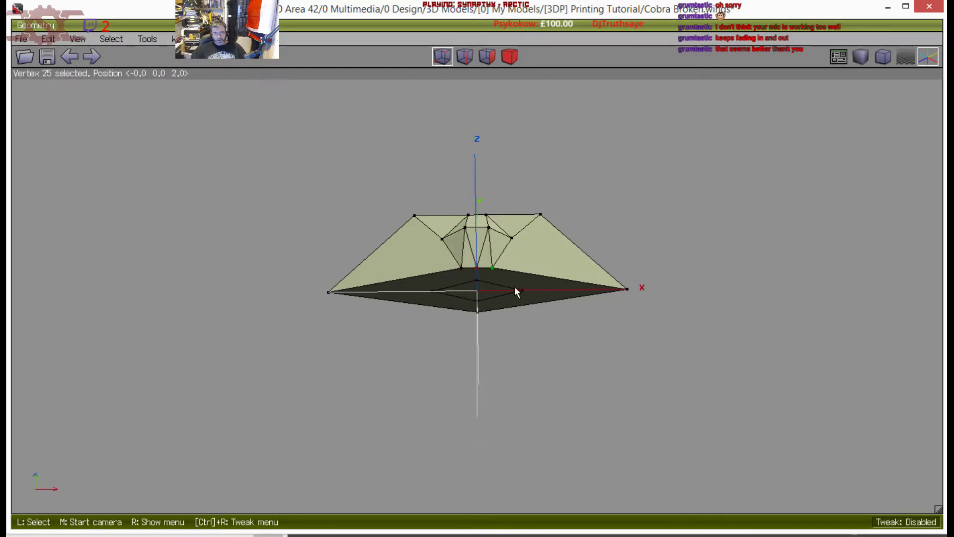
{"action": "key", "text": "Delete"}
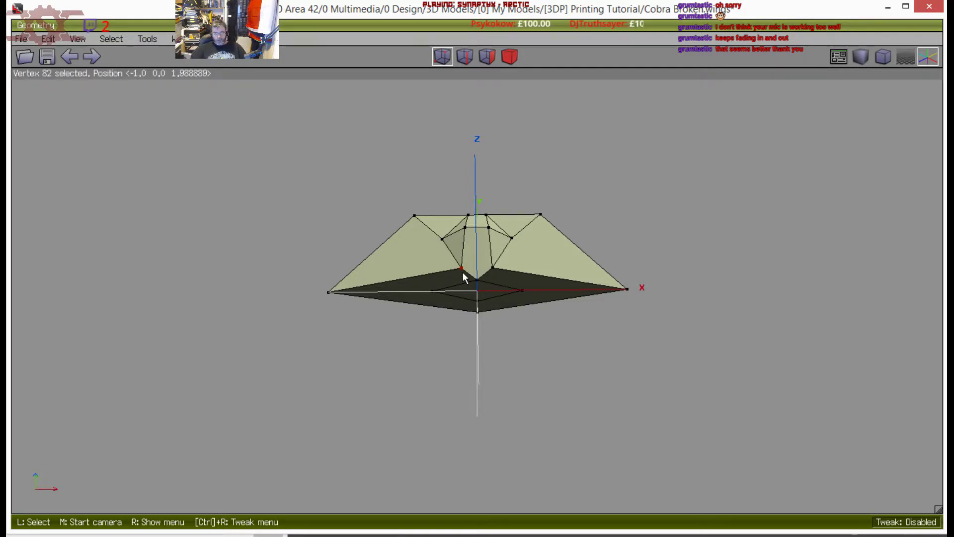
{"action": "middle_click", "coordinate": [486, 273]}
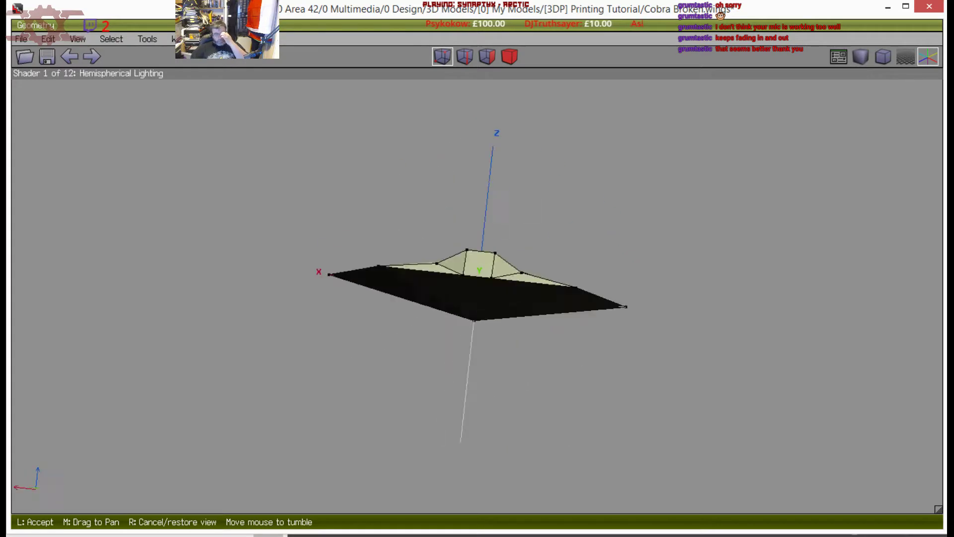
{"action": "left_click", "coordinate": [487, 273]}
{"action": "middle_click", "coordinate": [582, 273]}
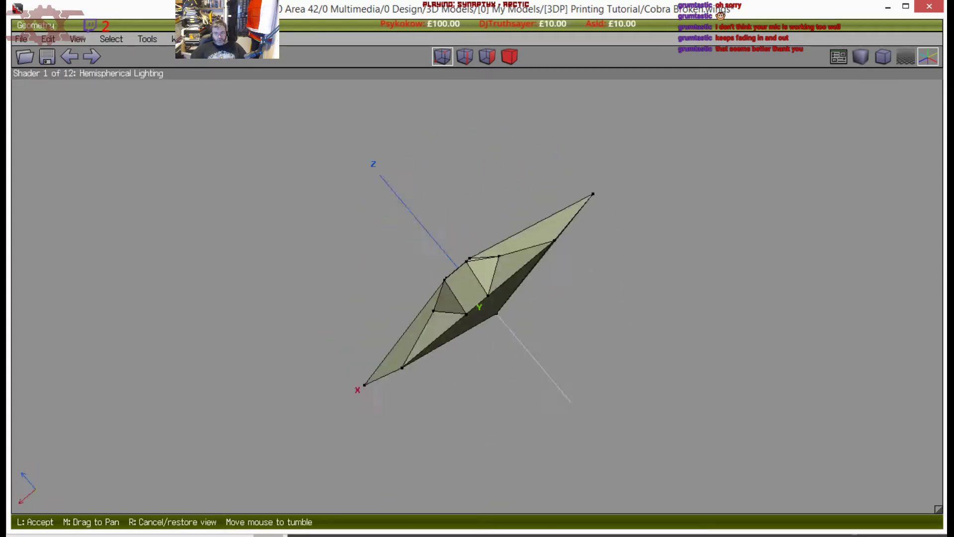
{"action": "left_click", "coordinate": [619, 302]}
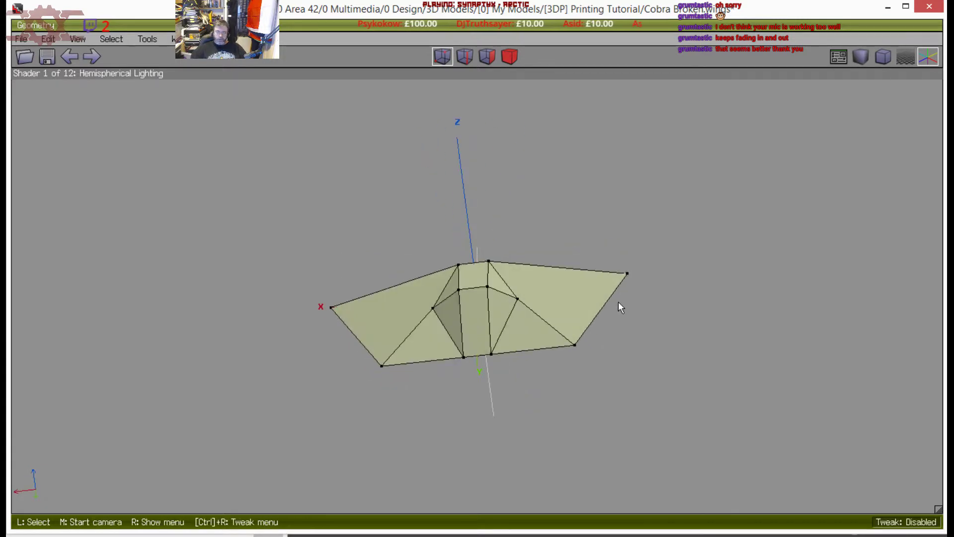
On the opposite side of the hull, connect the upper edge's two middle vertices to the lower central corner vertex
{"action": "middle_click", "coordinate": [600, 309]}
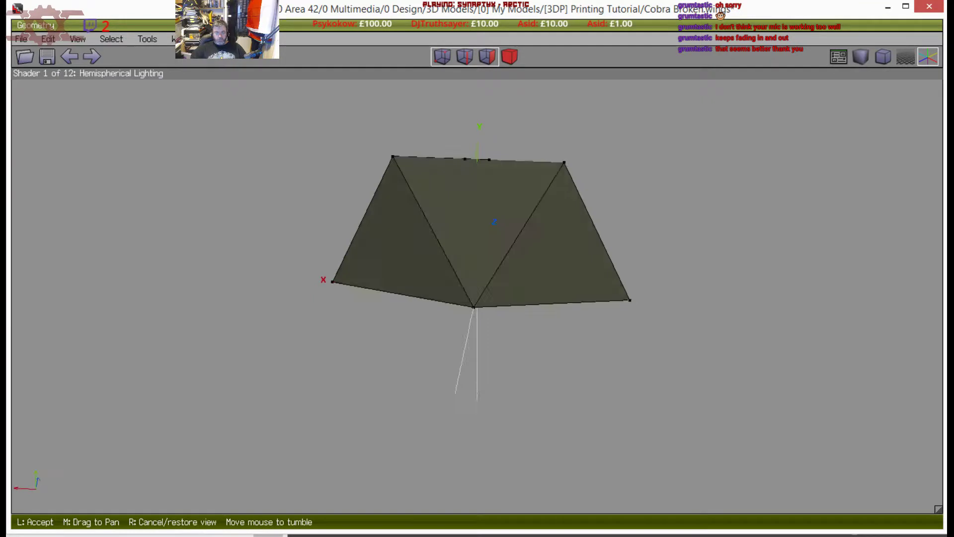
{"action": "left_click", "coordinate": [596, 245]}
{"action": "left_click", "coordinate": [483, 154]}
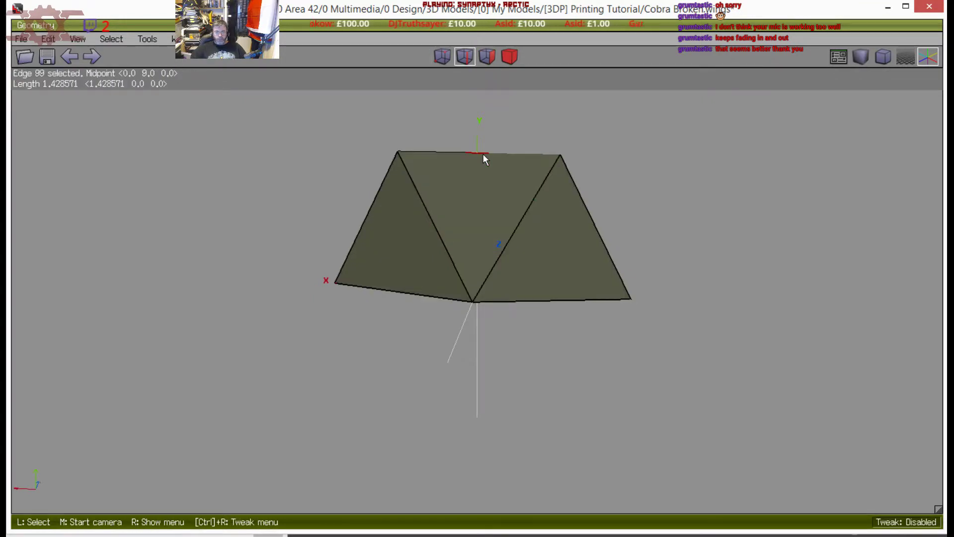
{"action": "left_click", "coordinate": [443, 56]}
{"action": "key", "text": "c"}
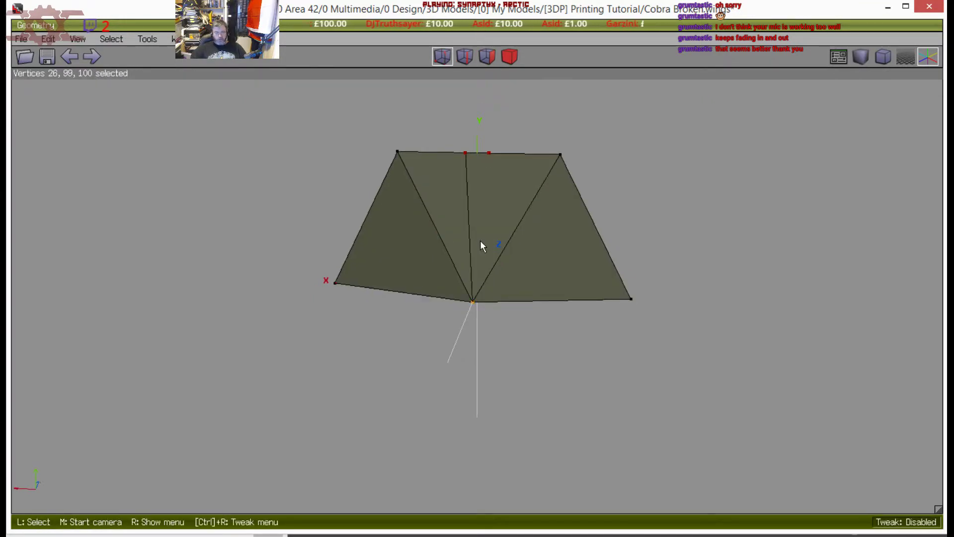
{"action": "middle_click", "coordinate": [490, 249]}
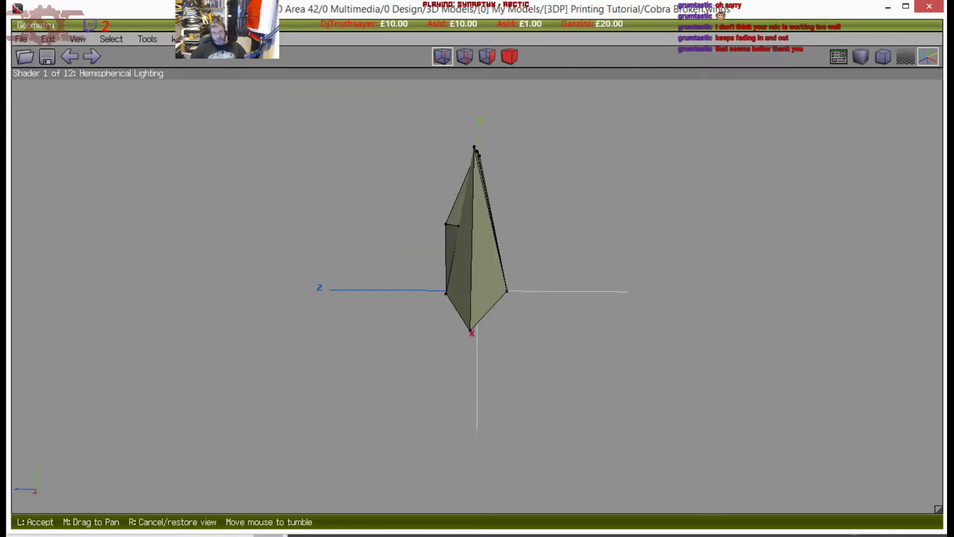
{"action": "left_click", "coordinate": [494, 247]}
Select the whole hull object and export only it as a Wavefront OBJ file in the [3DP] Printing Tutorial folder
{"action": "left_click", "coordinate": [21, 39]}
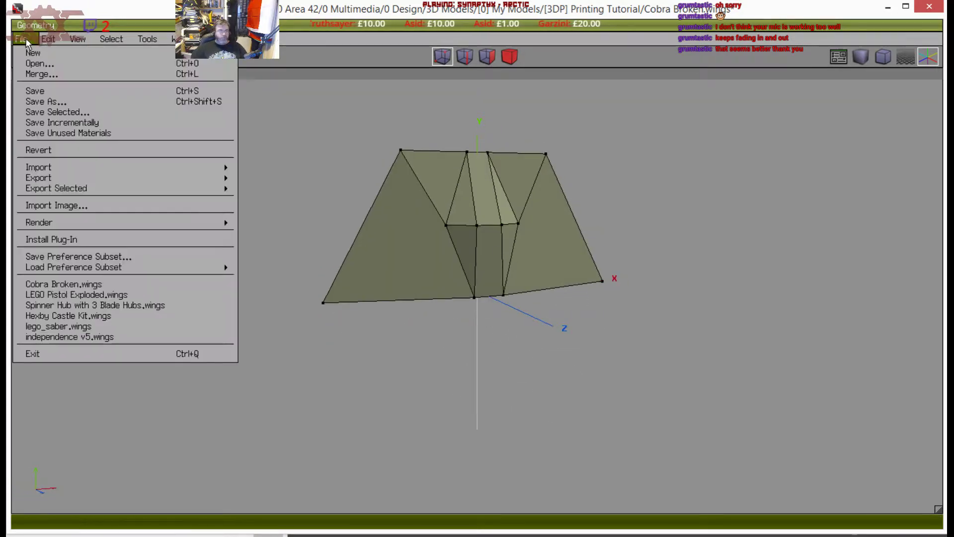
{"action": "mouse_move", "coordinate": [50, 187]}
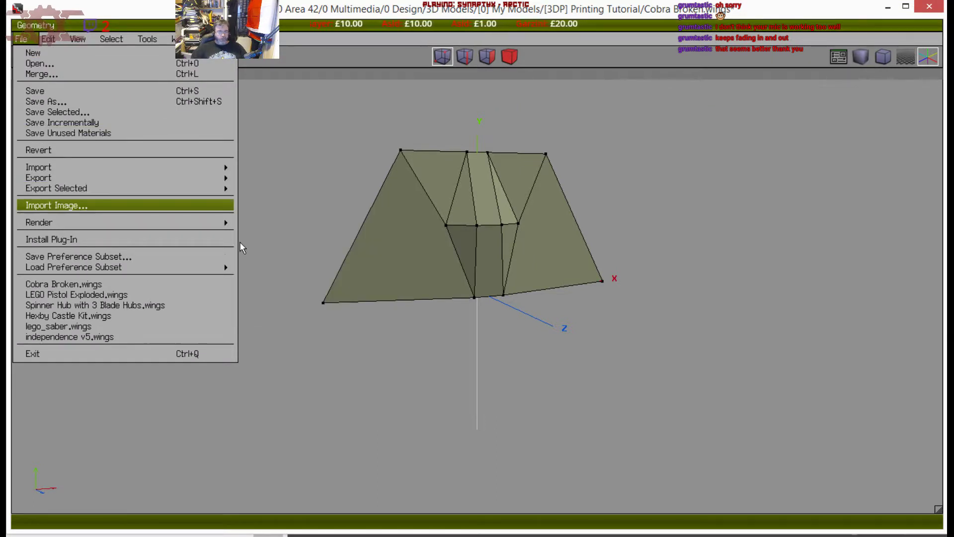
{"action": "left_click", "coordinate": [400, 150]}
{"action": "left_click", "coordinate": [503, 62]}
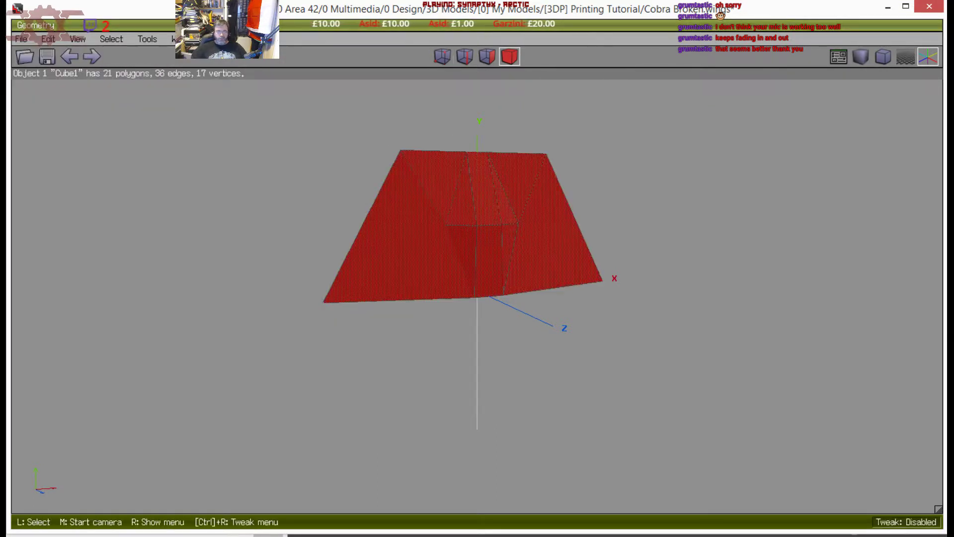
{"action": "left_click", "coordinate": [21, 39]}
{"action": "mouse_move", "coordinate": [49, 188]}
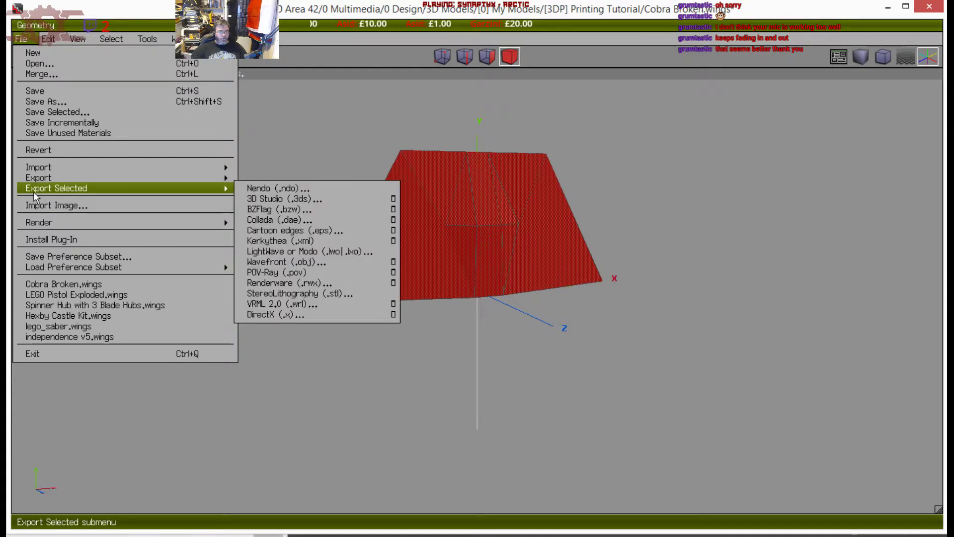
{"action": "left_click", "coordinate": [285, 261]}
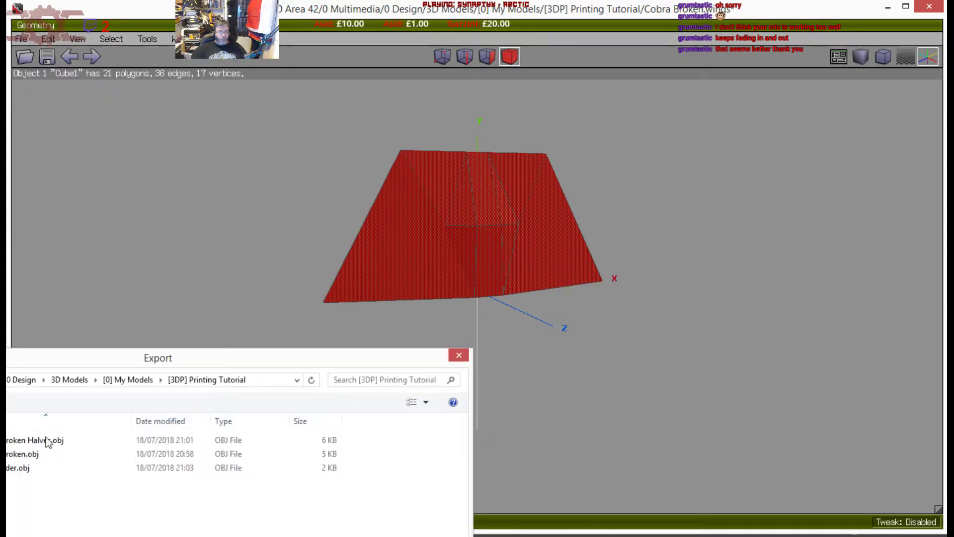
{"action": "left_click", "coordinate": [18, 468]}
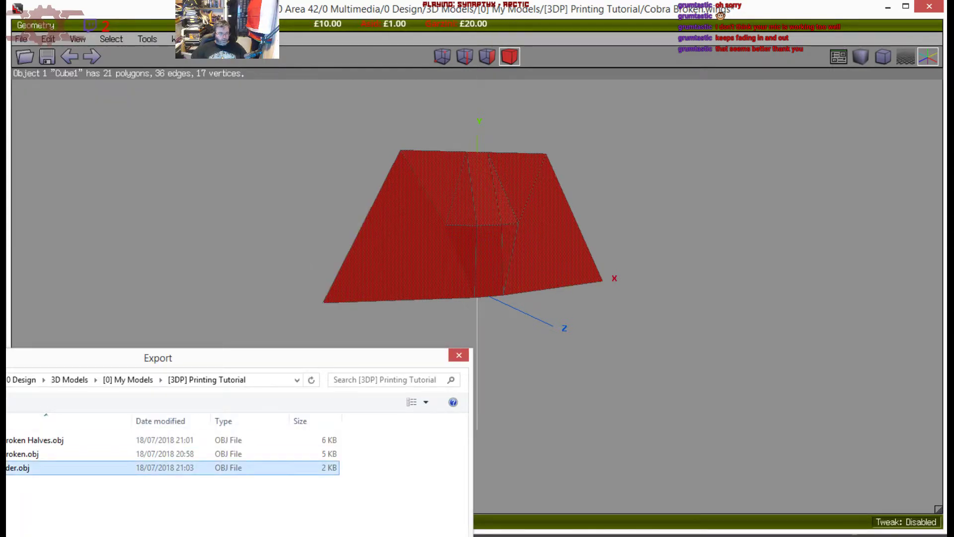
{"action": "left_click", "coordinate": [30, 503]}
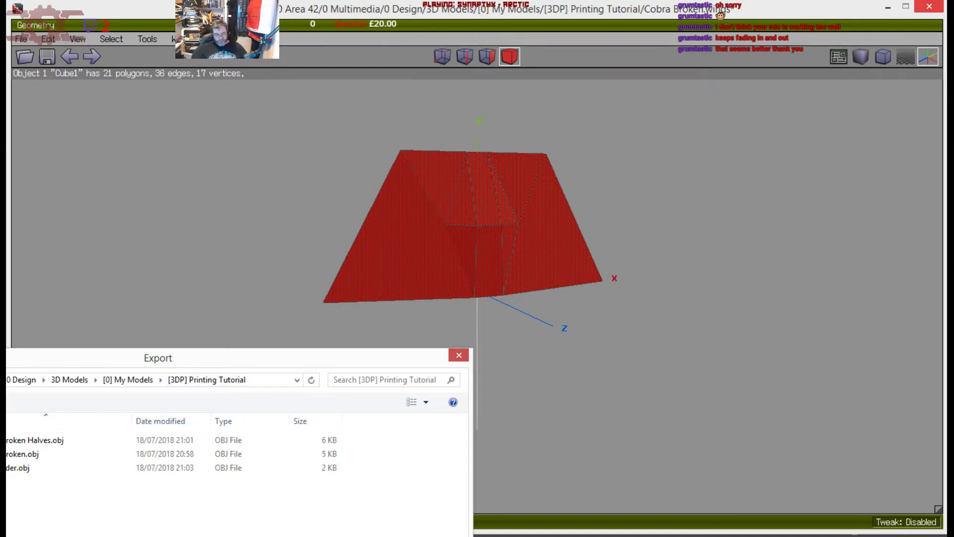
{"action": "left_click", "coordinate": [280, 534]}
Examine the edges on the hull's underside in edge mode, clear the selection and save the project
{"action": "middle_click", "coordinate": [269, 352]}
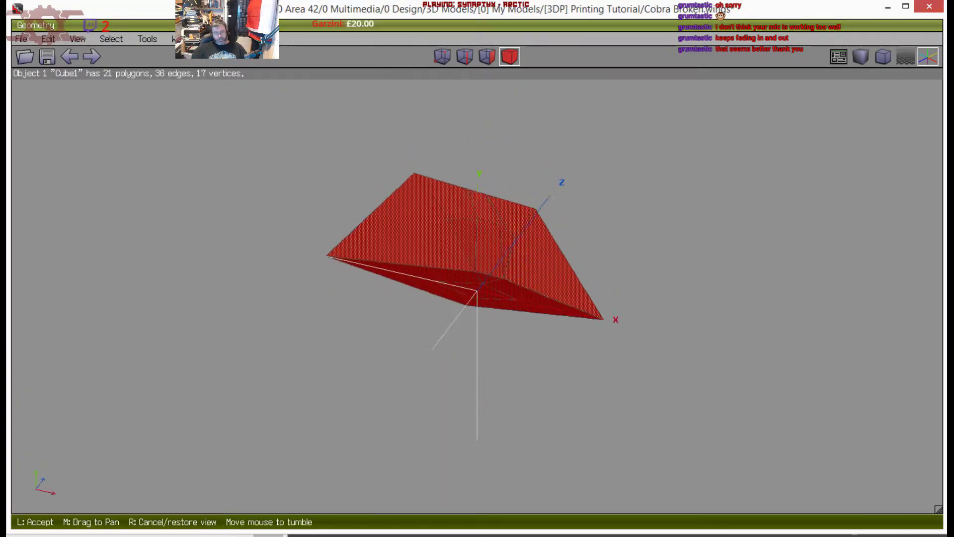
{"action": "left_click", "coordinate": [327, 348]}
{"action": "left_click", "coordinate": [477, 287]}
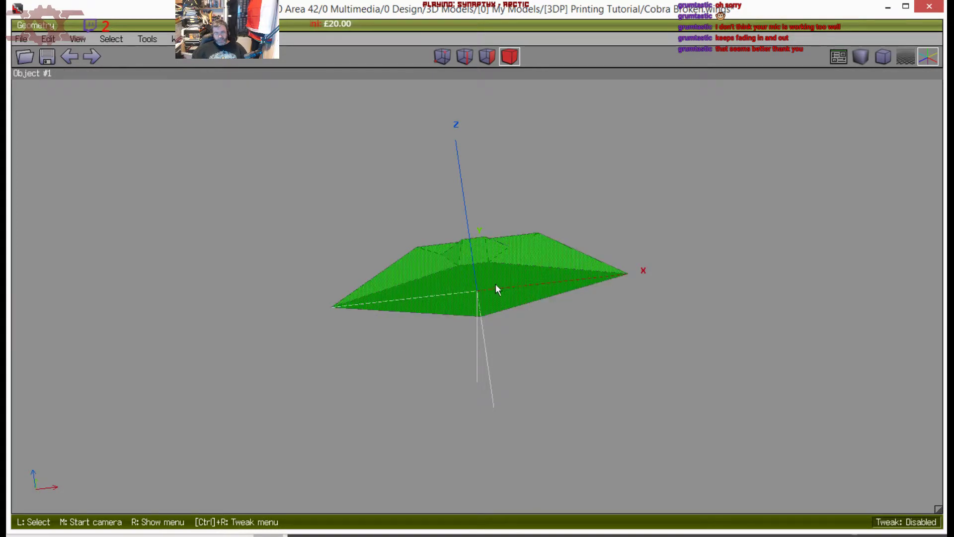
{"action": "key", "text": "space"}
{"action": "left_click", "coordinate": [471, 274]}
{"action": "mouse_move", "coordinate": [471, 274]}
{"action": "left_mouse_down"}
{"action": "mouse_move", "coordinate": [498, 272]}
{"action": "mouse_move", "coordinate": [497, 295]}
{"action": "mouse_move", "coordinate": [477, 297]}
{"action": "left_mouse_up"}
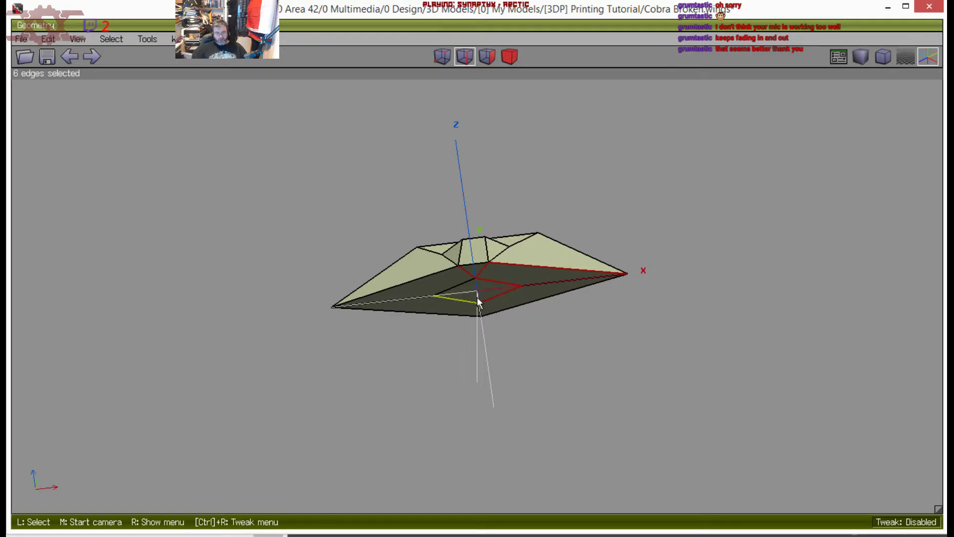
{"action": "middle_click", "coordinate": [477, 298]}
{"action": "left_click", "coordinate": [472, 294]}
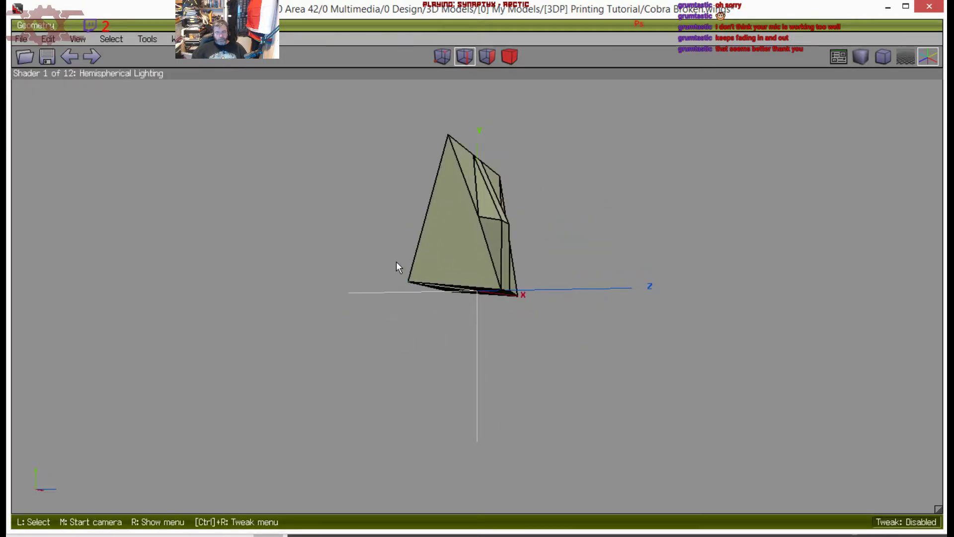
{"action": "left_click", "coordinate": [46, 56]}
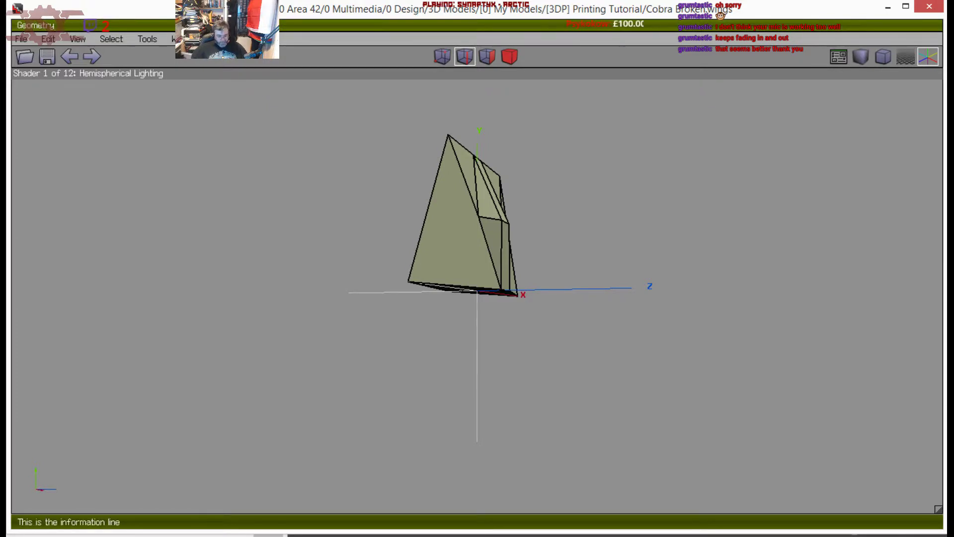
Switch to MatterControl, start adding an item to the print queue and browse to the [0] My Models folder on the Tionisla (T:) drive
{"action": "left_click", "coordinate": [168, 535]}
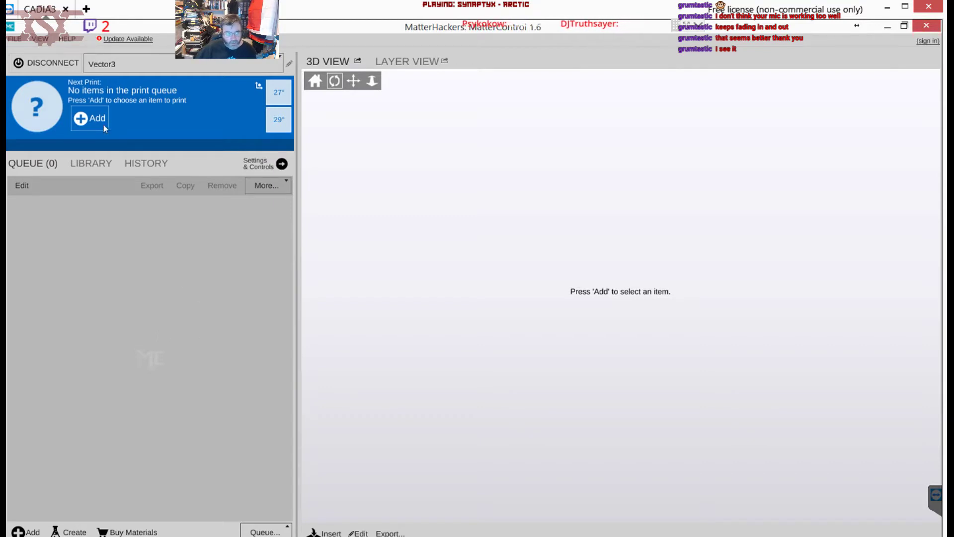
{"action": "left_click", "coordinate": [90, 119]}
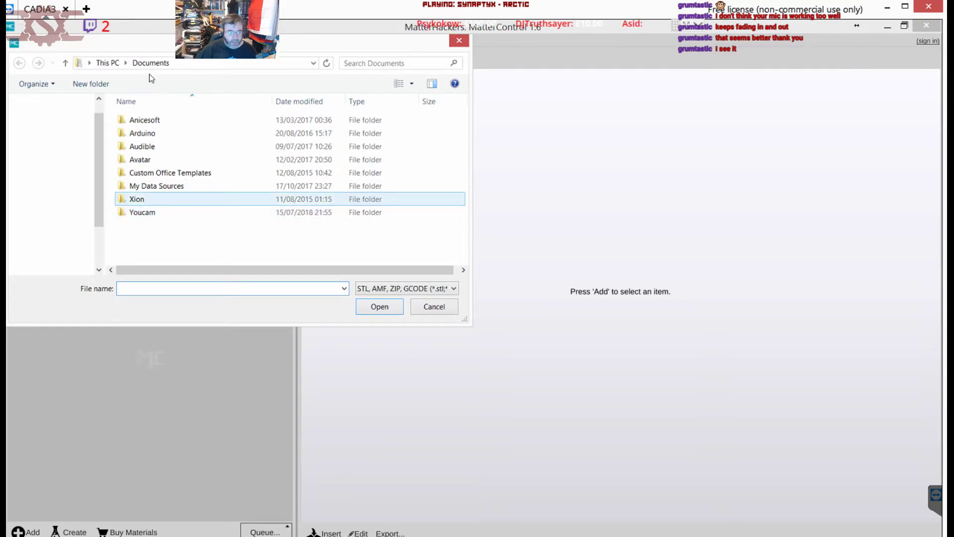
{"action": "scroll", "coordinate": [92, 209], "scroll_direction": "down", "scroll_amount": 2}
{"action": "left_click", "coordinate": [62, 205]}
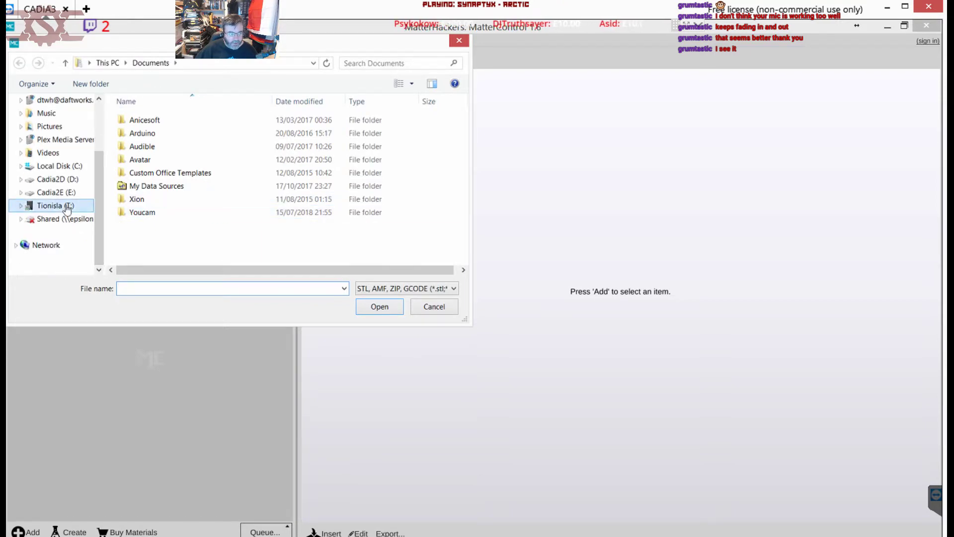
{"action": "double_click", "coordinate": [147, 134]}
{"action": "double_click", "coordinate": [148, 135]}
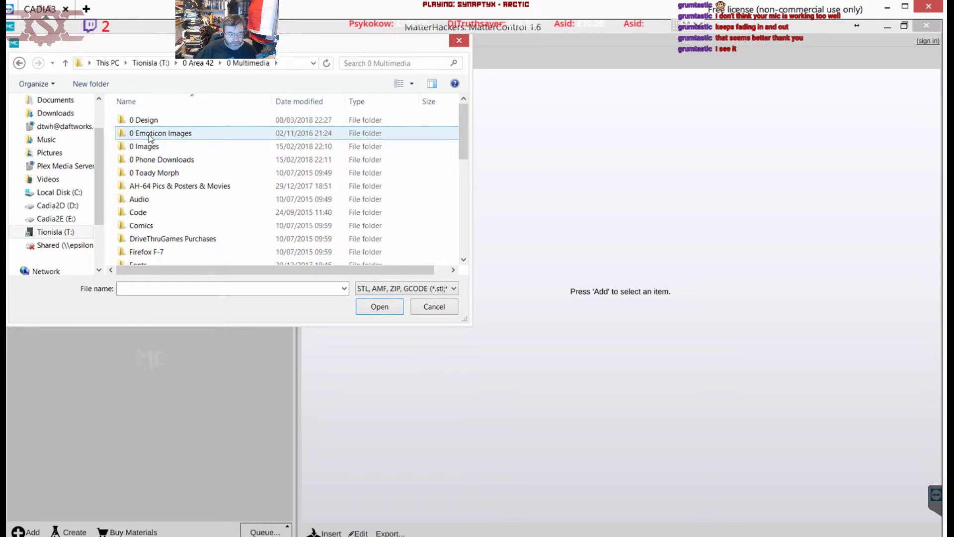
{"action": "double_click", "coordinate": [156, 121]}
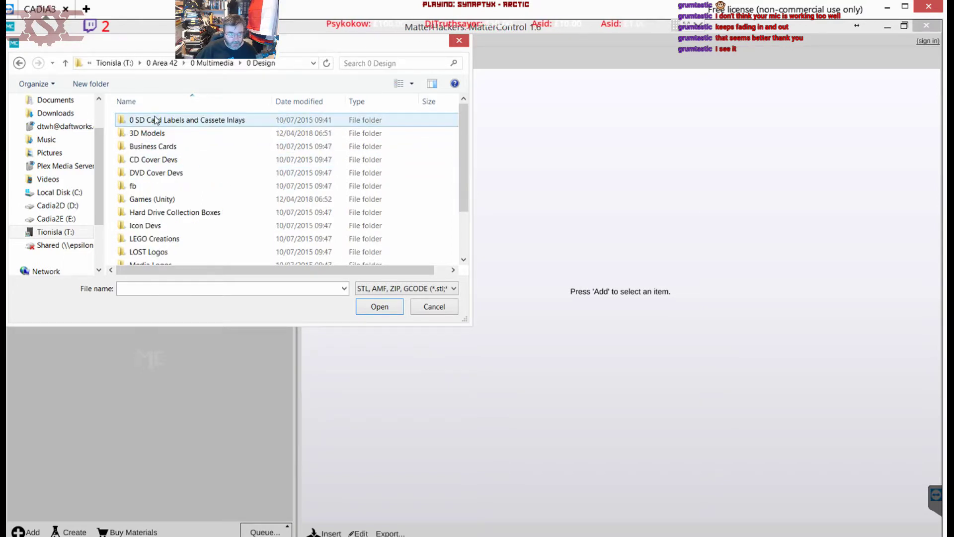
{"action": "double_click", "coordinate": [158, 133]}
{"action": "double_click", "coordinate": [155, 122]}
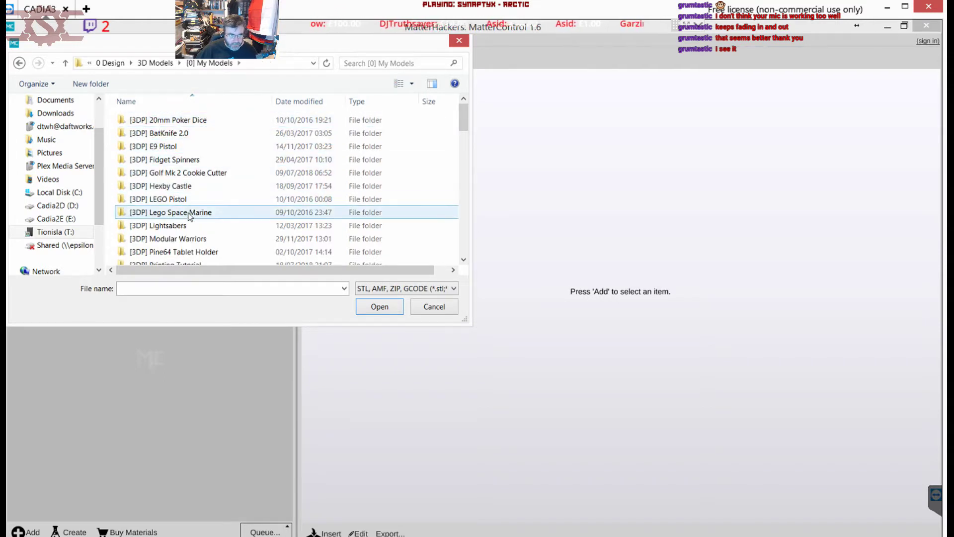
Find and open the [3DP] Printing Tutorial folder among the model folders
{"action": "scroll", "coordinate": [189, 215], "scroll_direction": "down", "scroll_amount": 6}
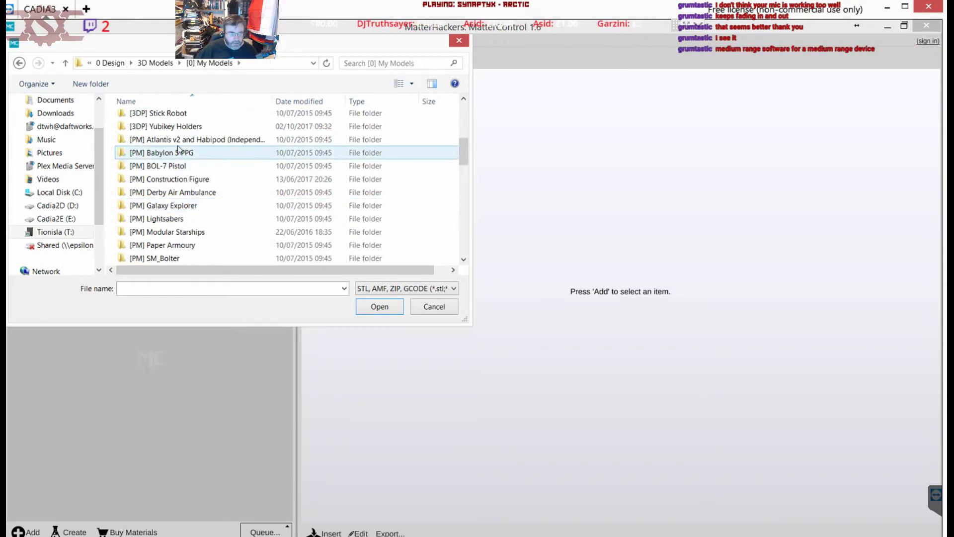
{"action": "scroll", "coordinate": [178, 149], "scroll_direction": "up", "scroll_amount": 1}
{"action": "scroll", "coordinate": [177, 146], "scroll_direction": "up", "scroll_amount": 1}
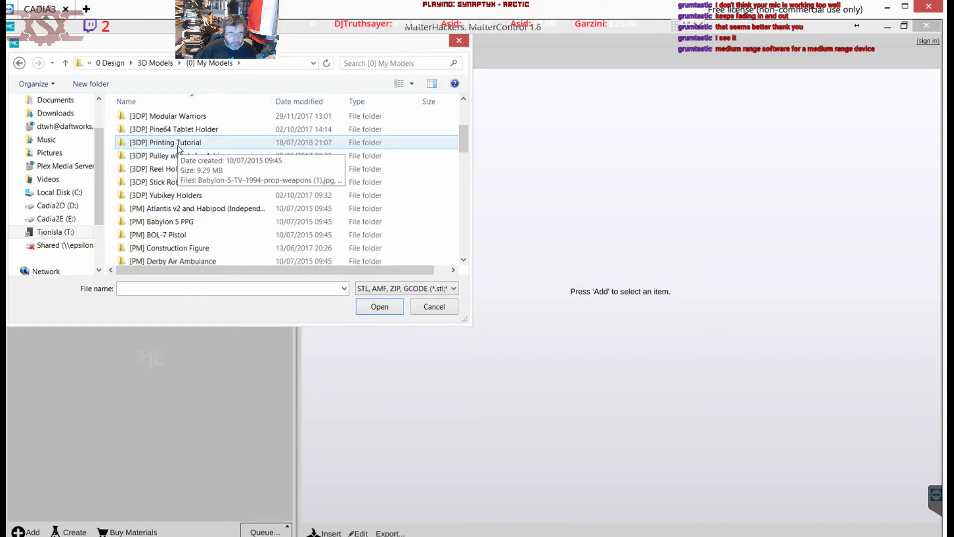
{"action": "scroll", "coordinate": [177, 146], "scroll_direction": "up", "scroll_amount": 3}
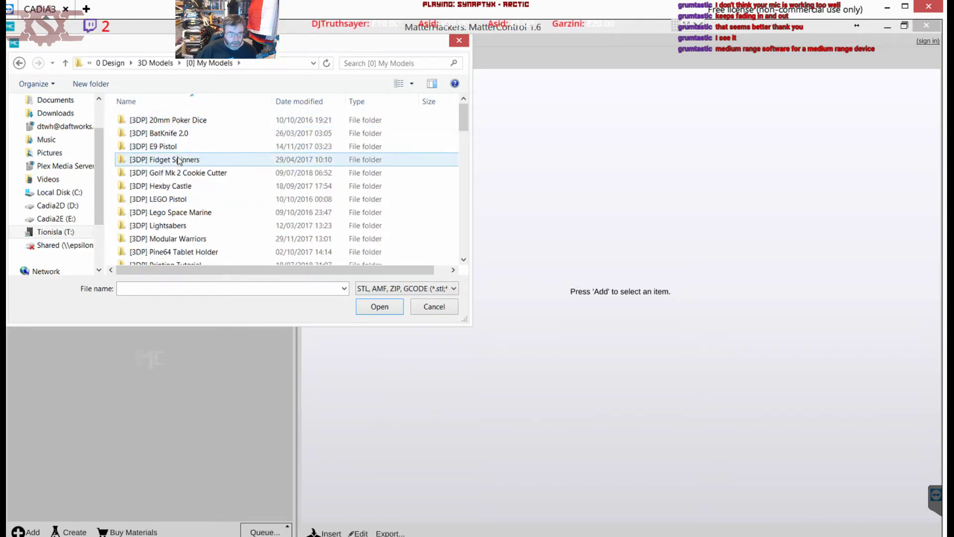
{"action": "scroll", "coordinate": [182, 185], "scroll_direction": "down", "scroll_amount": 2}
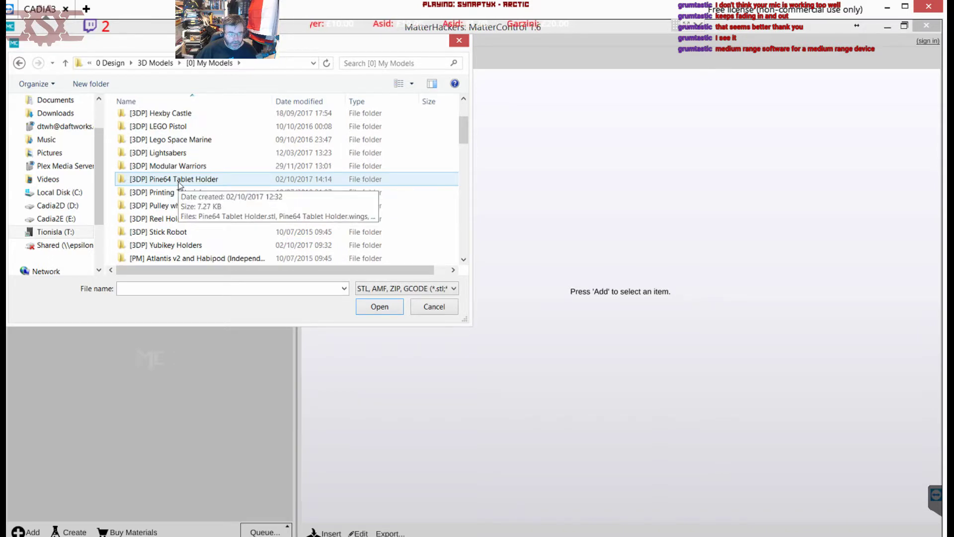
{"action": "double_click", "coordinate": [199, 193]}
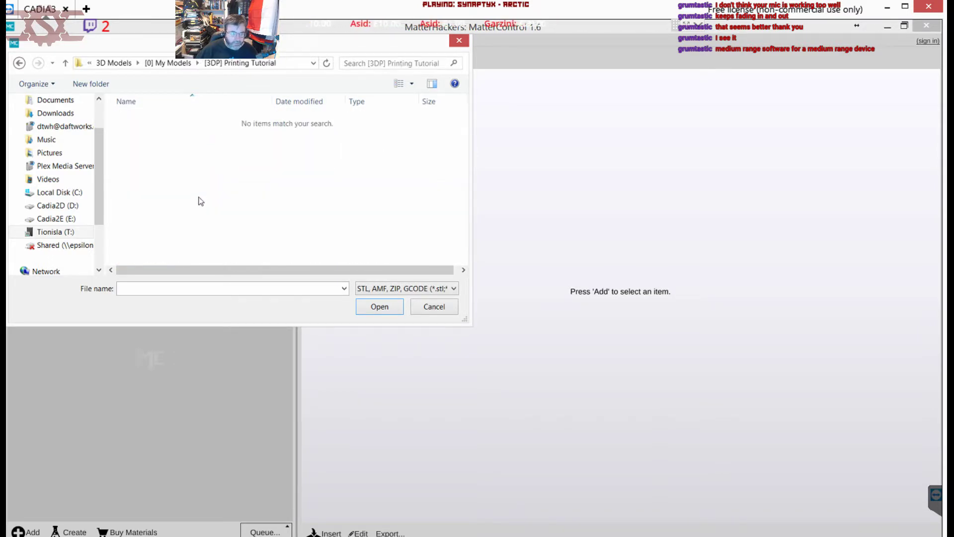
Check which file types can be added to the print queue, and return to Wings 3D
{"action": "left_click", "coordinate": [381, 289]}
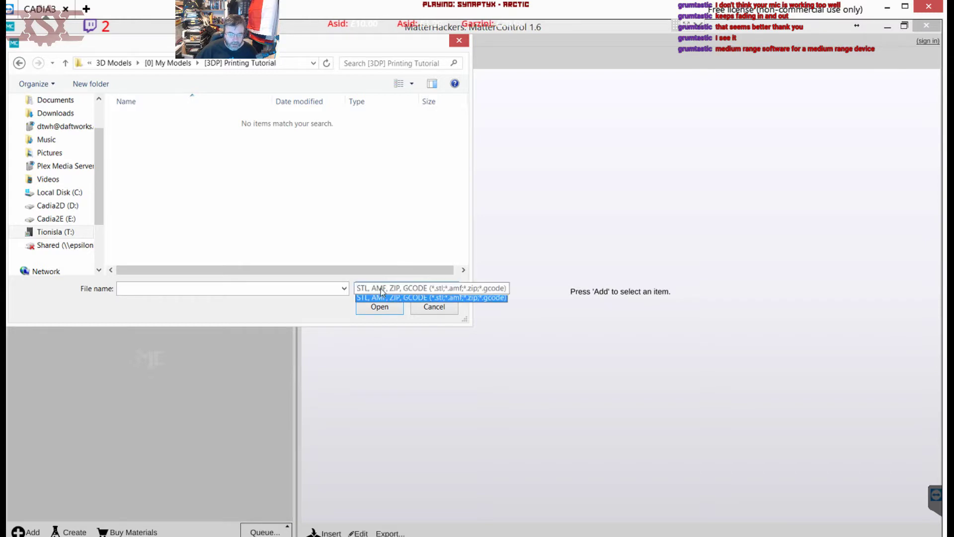
{"action": "left_click", "coordinate": [382, 292]}
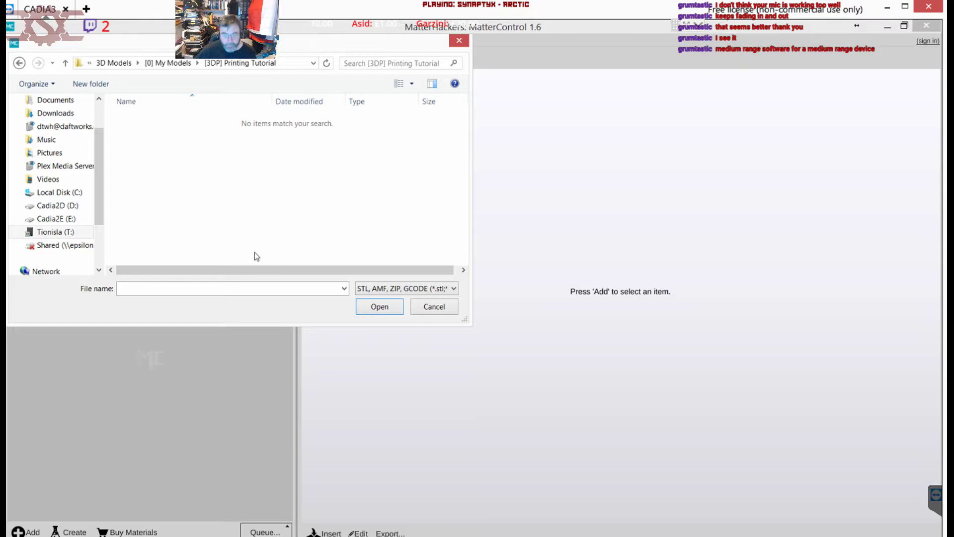
{"action": "left_click", "coordinate": [890, 7]}
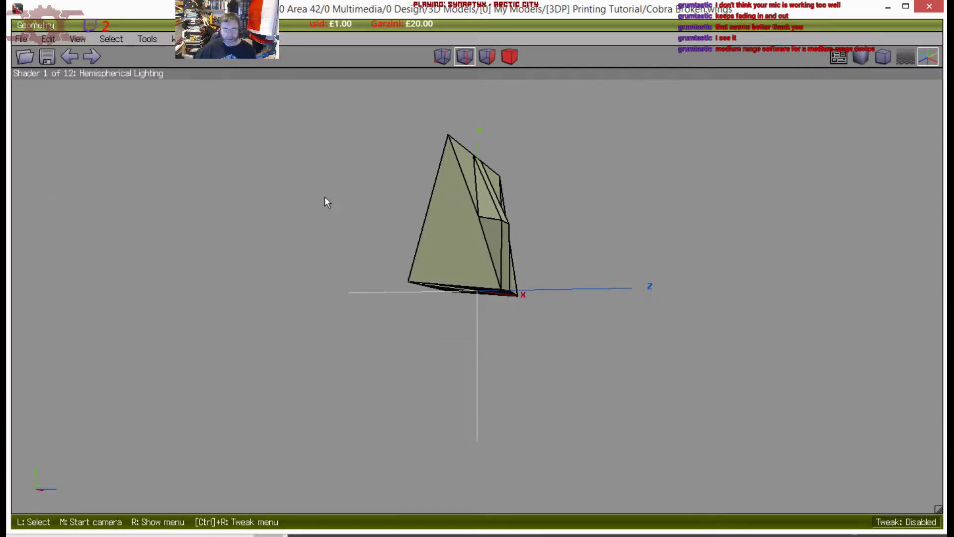
Select the whole hull object in body mode and export only it as a StereoLithography file in the [3DP] Printing Tutorial folder
{"action": "left_click", "coordinate": [509, 56]}
{"action": "left_click", "coordinate": [458, 229]}
{"action": "left_click", "coordinate": [459, 229]}
{"action": "left_click", "coordinate": [20, 38]}
{"action": "mouse_move", "coordinate": [47, 180]}
{"action": "mouse_move", "coordinate": [98, 187]}
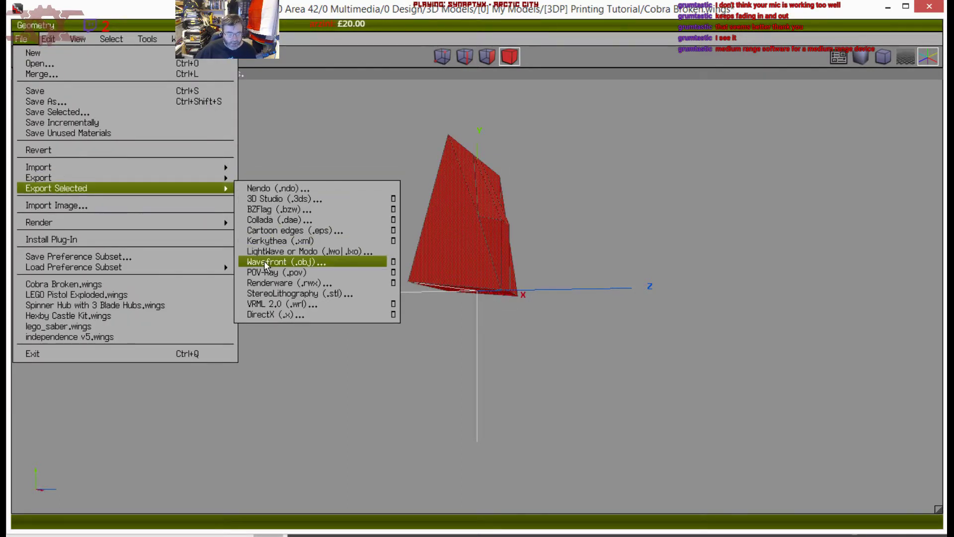
{"action": "left_click", "coordinate": [303, 293]}
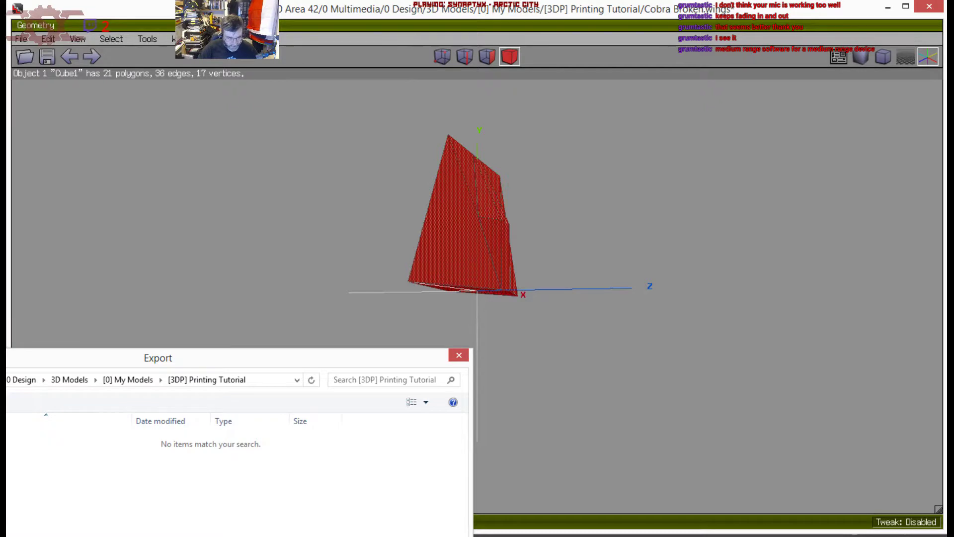
{"action": "key", "text": "Return"}
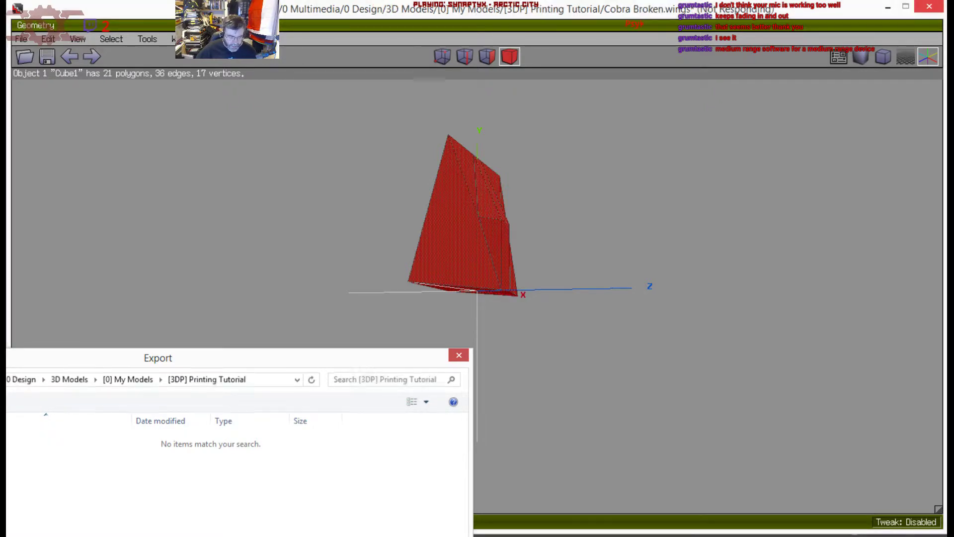
Hide the selected hull object to clear the workspace
{"action": "left_click", "coordinate": [22, 40]}
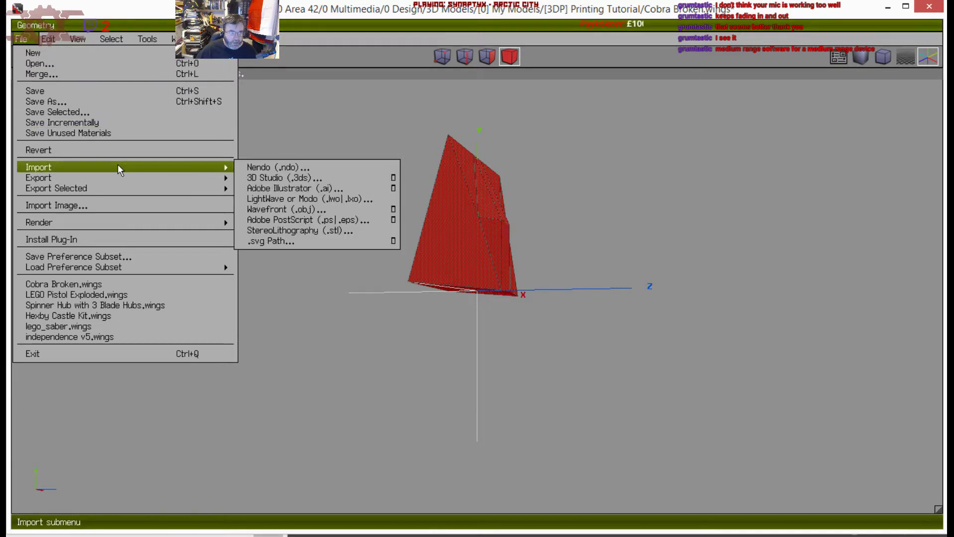
{"action": "left_click", "coordinate": [263, 74]}
{"action": "left_click", "coordinate": [147, 39]}
{"action": "mouse_move", "coordinate": [118, 43]}
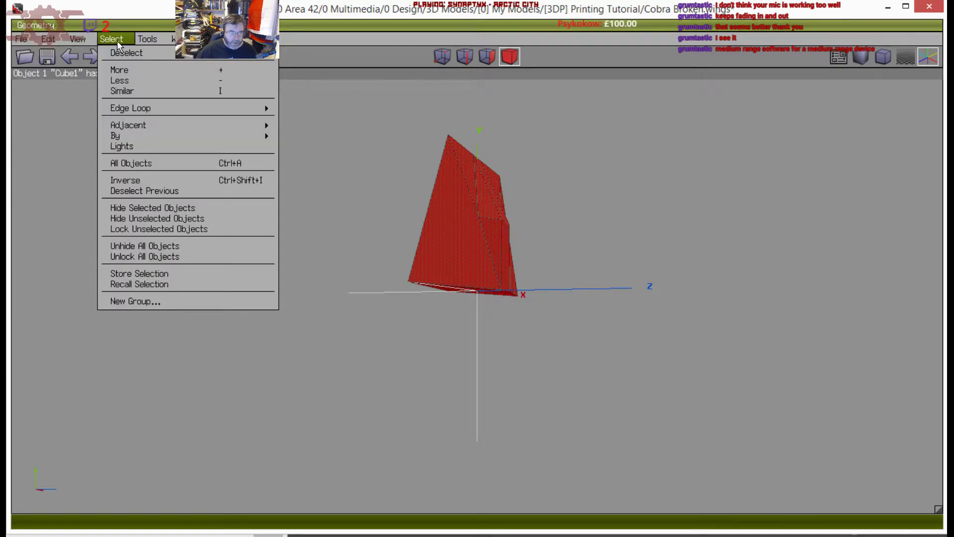
{"action": "left_click", "coordinate": [149, 207]}
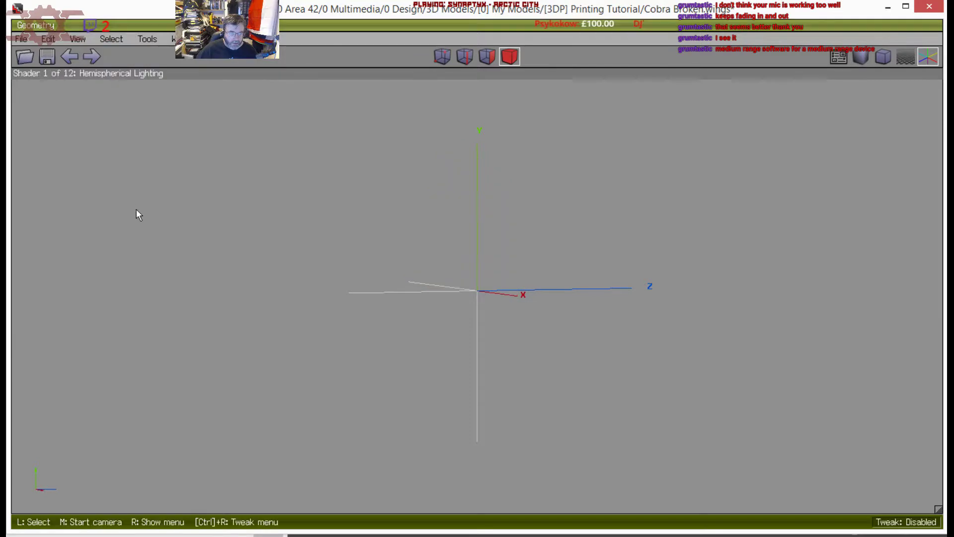
{"action": "left_click", "coordinate": [22, 38]}
{"action": "mouse_move", "coordinate": [124, 167]}
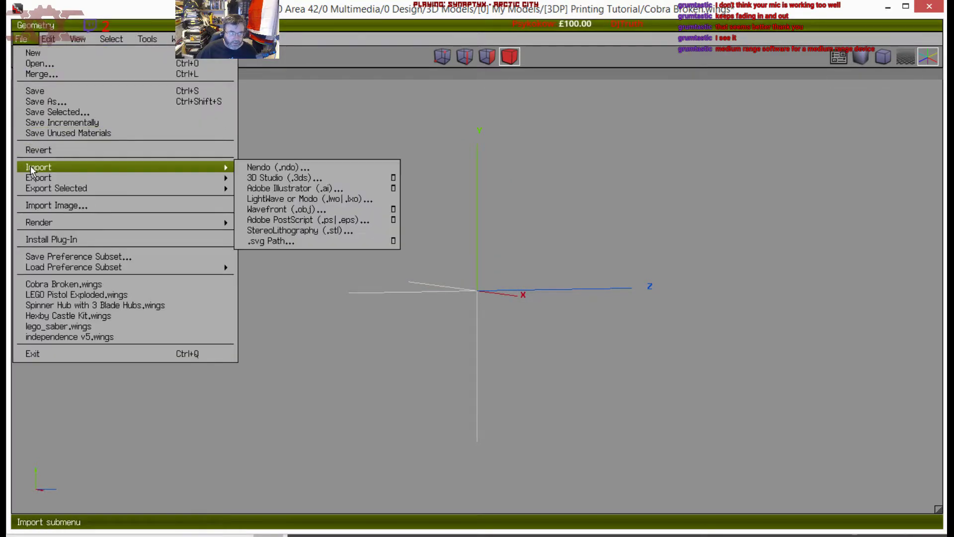
{"action": "left_click", "coordinate": [293, 219]}
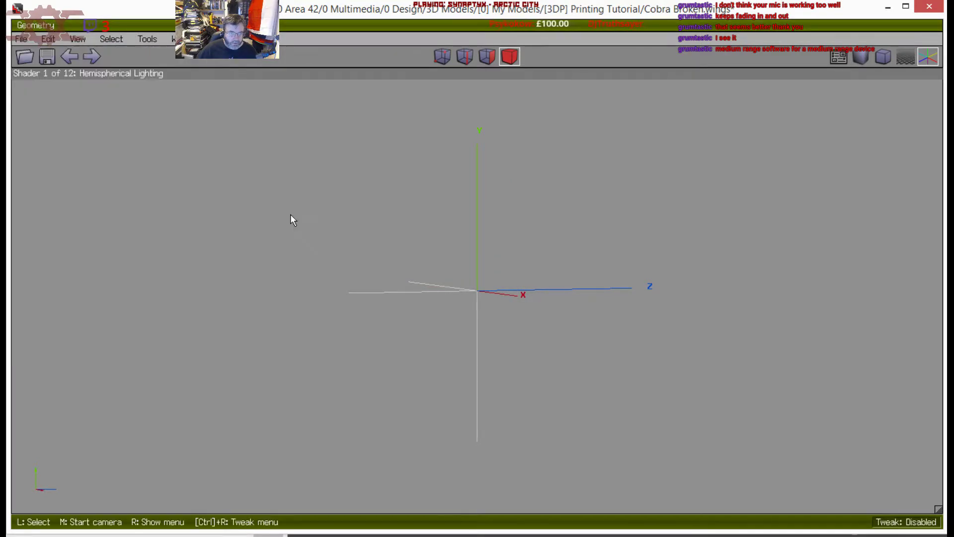
{"action": "left_click", "coordinate": [457, 355]}
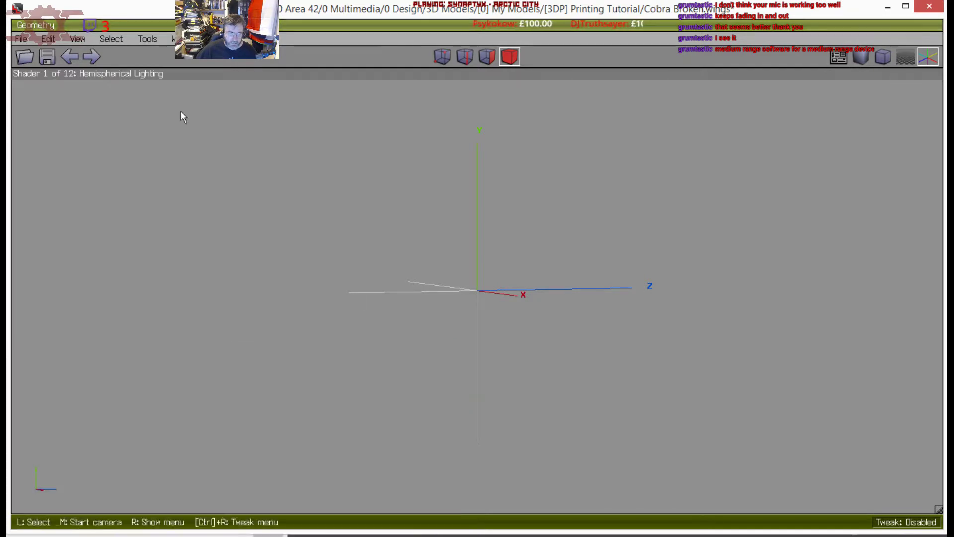
{"action": "left_click", "coordinate": [27, 52]}
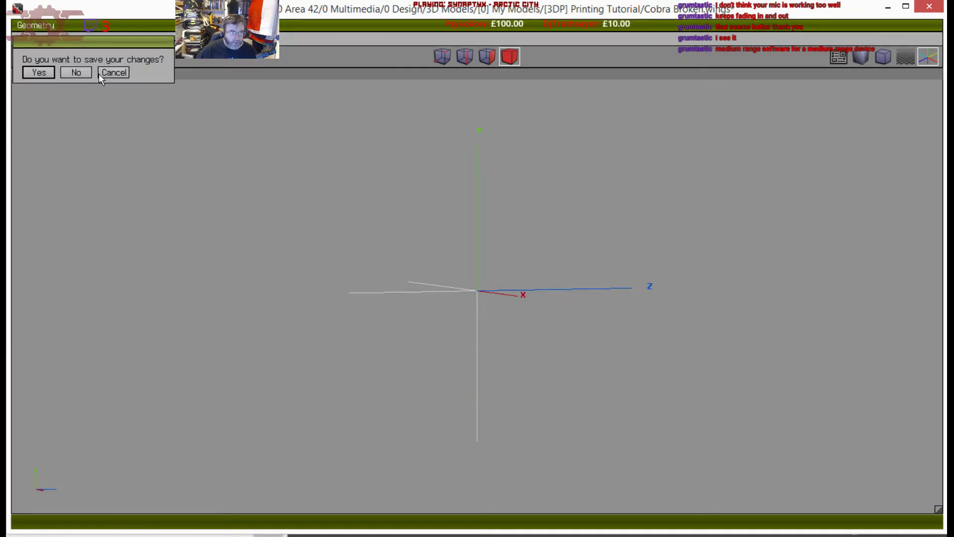
{"action": "left_click", "coordinate": [113, 72]}
Import the unmodified Wavefront model whose name ends in "der.obj" from the [3DP] Printing Tutorial folder
{"action": "left_click", "coordinate": [22, 39]}
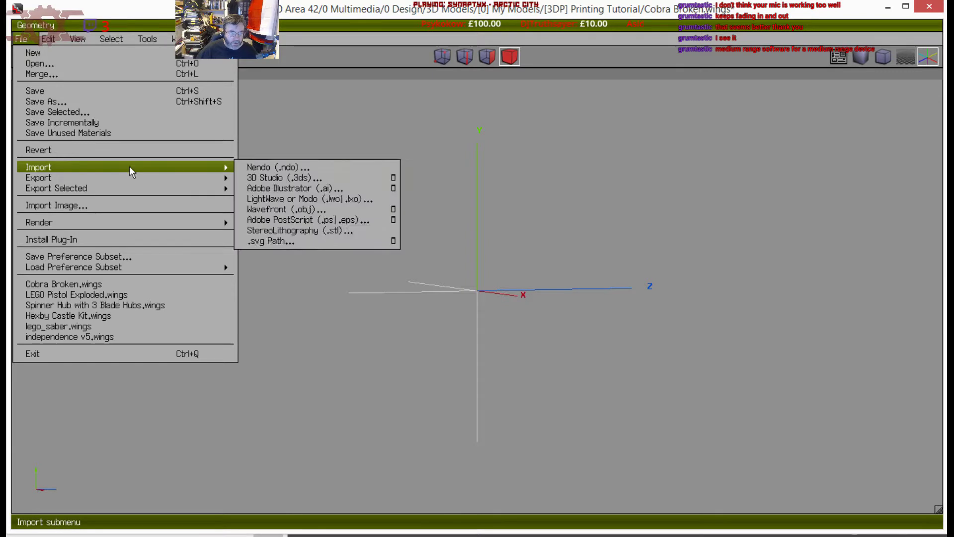
{"action": "mouse_move", "coordinate": [235, 168]}
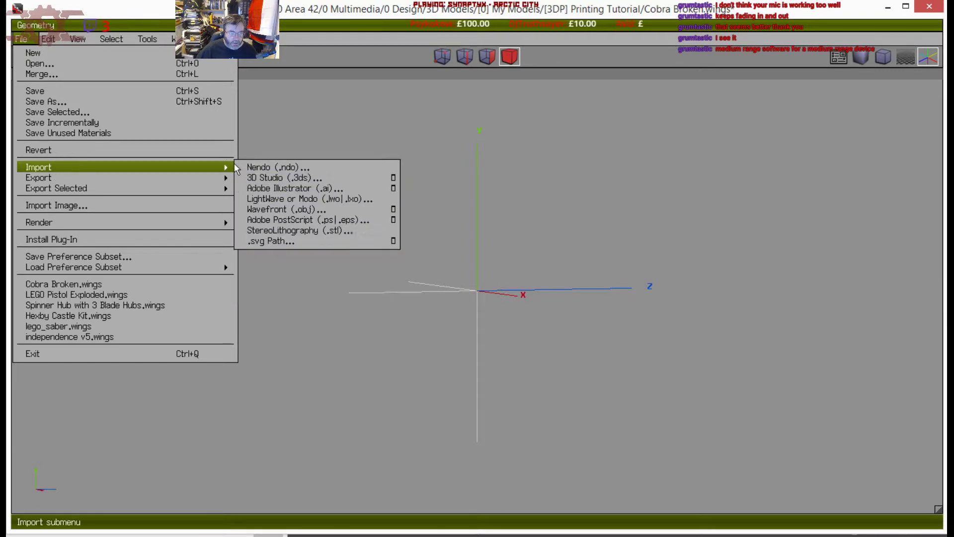
{"action": "left_click", "coordinate": [281, 209]}
{"action": "left_click", "coordinate": [16, 482]}
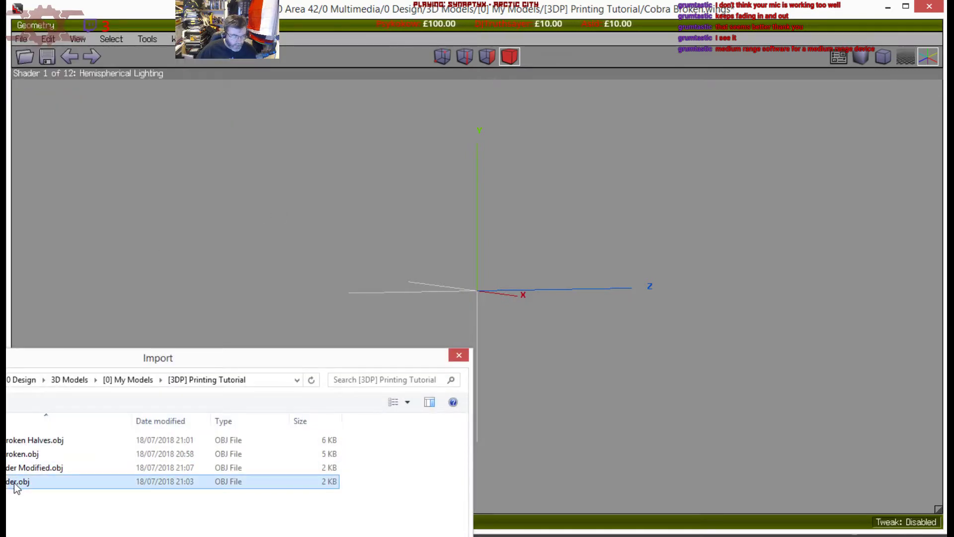
{"action": "double_click", "coordinate": [19, 482]}
Select the imported model and export only it as a StereoLithography file in the [3DP] Printing Tutorial folder
{"action": "left_click", "coordinate": [454, 230]}
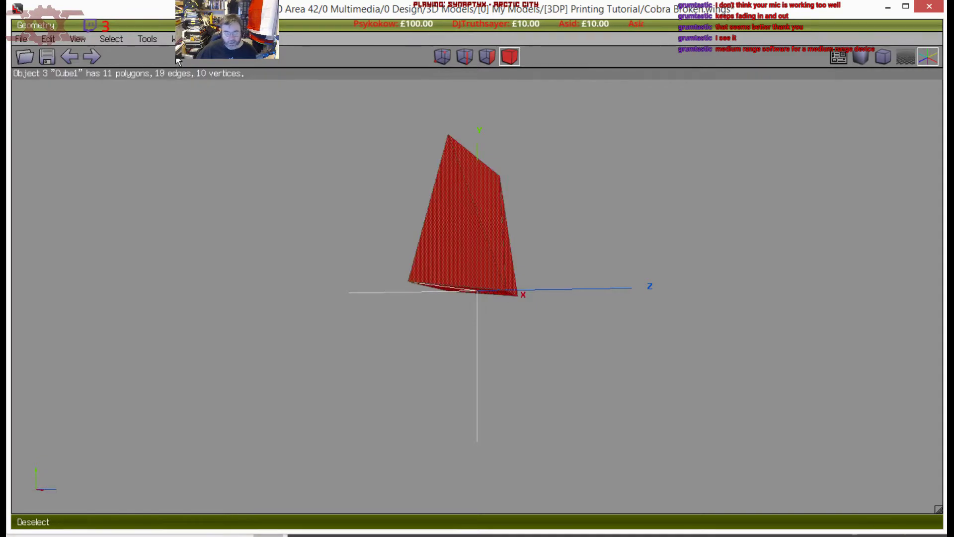
{"action": "left_click", "coordinate": [20, 39]}
{"action": "mouse_move", "coordinate": [218, 188]}
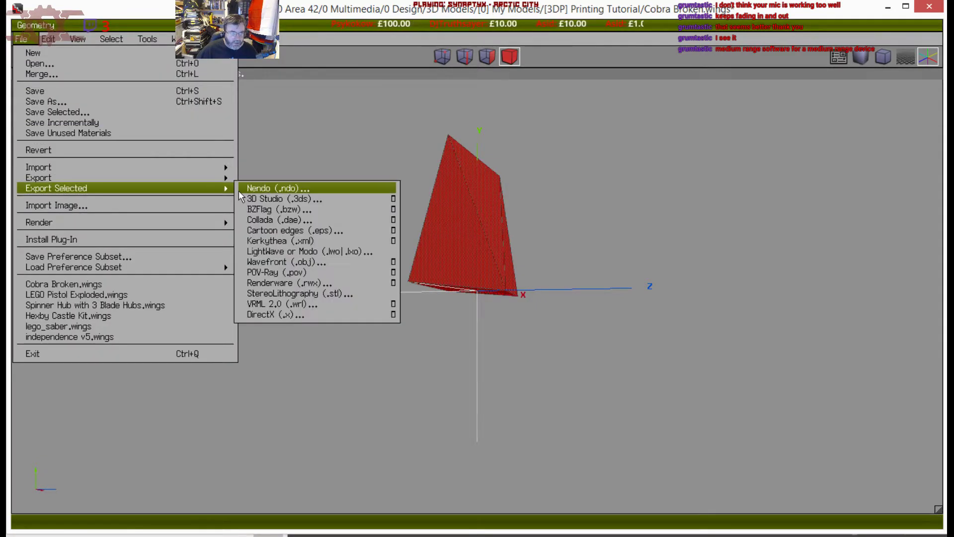
{"action": "left_click", "coordinate": [262, 294]}
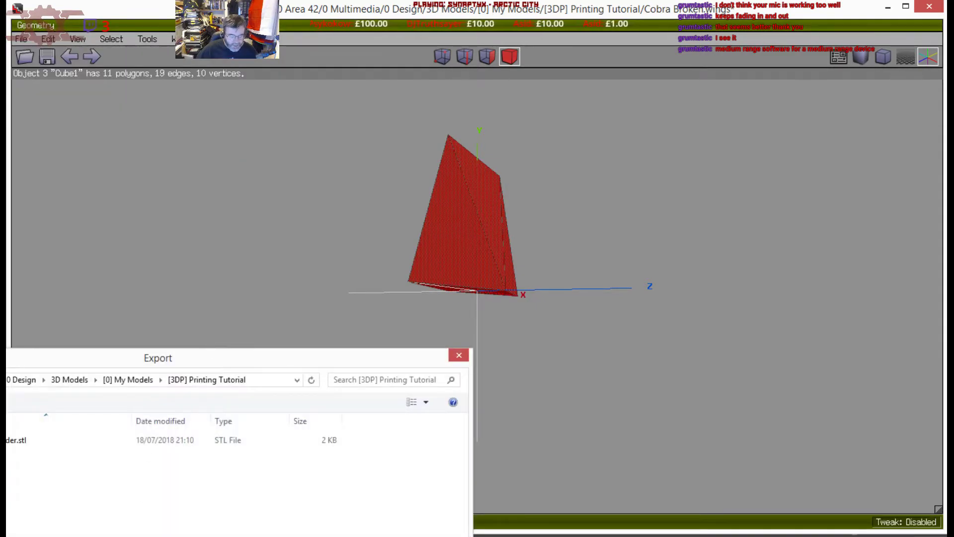
{"action": "left_click", "coordinate": [8, 440]}
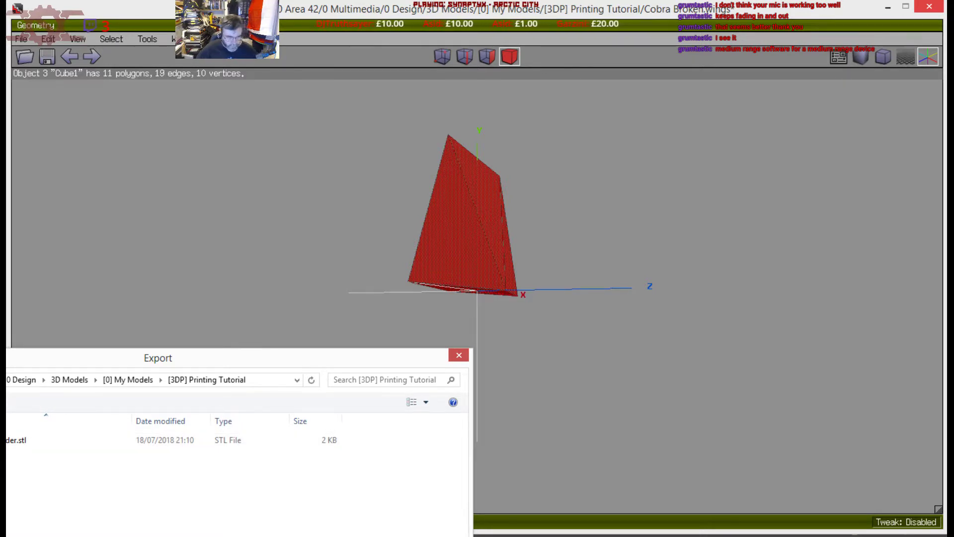
{"action": "key", "text": "Return"}
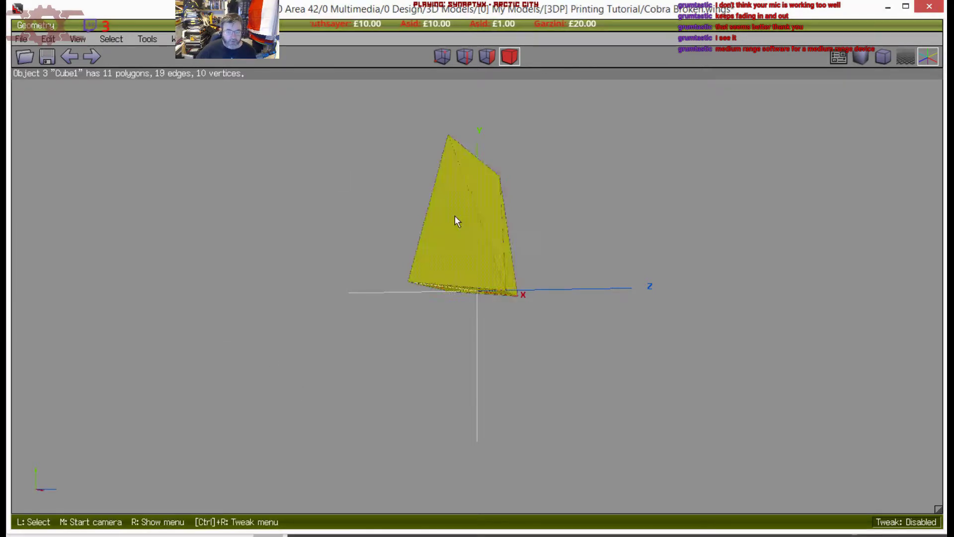
Delete the exported model from the scene and import Cobra Broken.obj from the [3DP] Printing Tutorial folder
{"action": "key", "text": "Delete"}
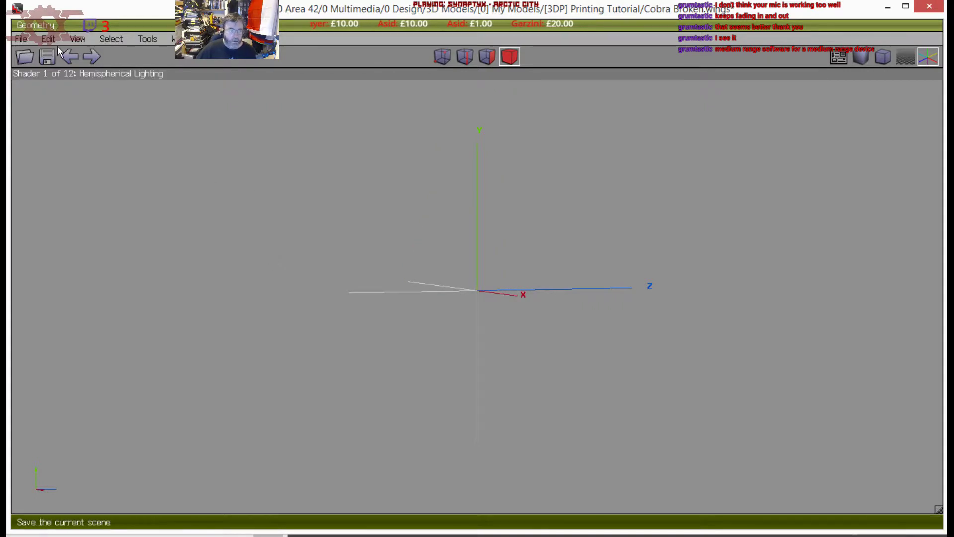
{"action": "left_click", "coordinate": [20, 40]}
{"action": "mouse_move", "coordinate": [56, 167]}
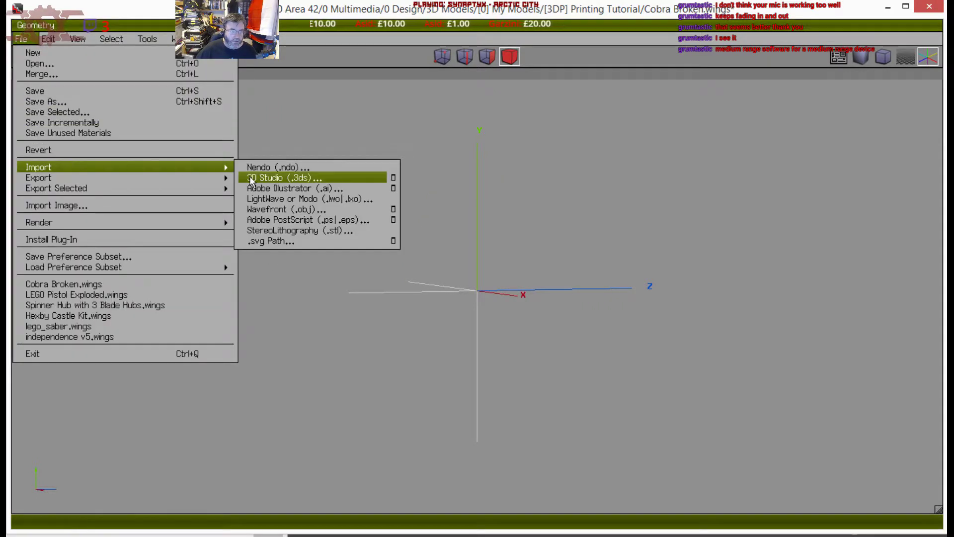
{"action": "left_click", "coordinate": [274, 231]}
{"action": "double_click", "coordinate": [36, 453]}
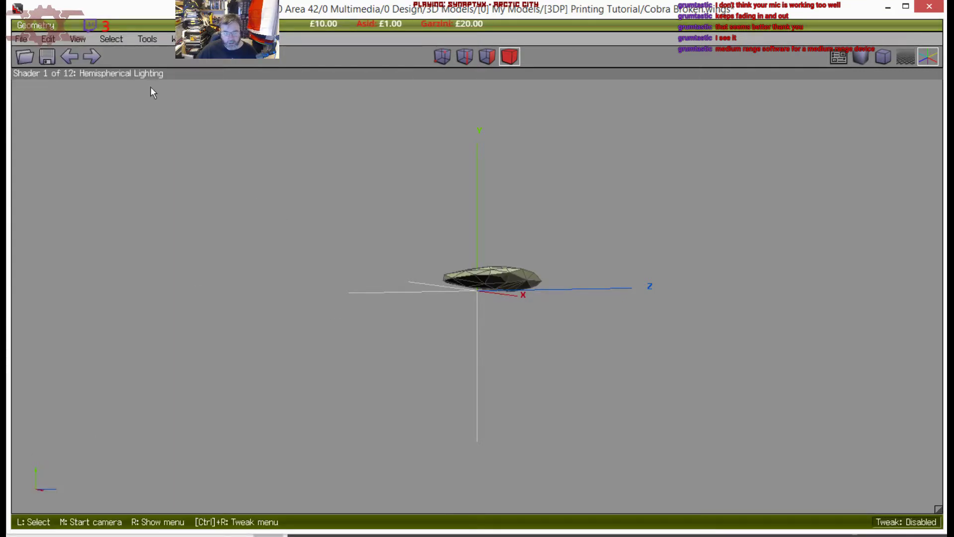
Select the imported Cobra model and export only it as the StereoLithography file Cobra Broken.stl in the [3DP] Printing Tutorial folder
{"action": "left_click", "coordinate": [21, 38]}
{"action": "left_click", "coordinate": [490, 289]}
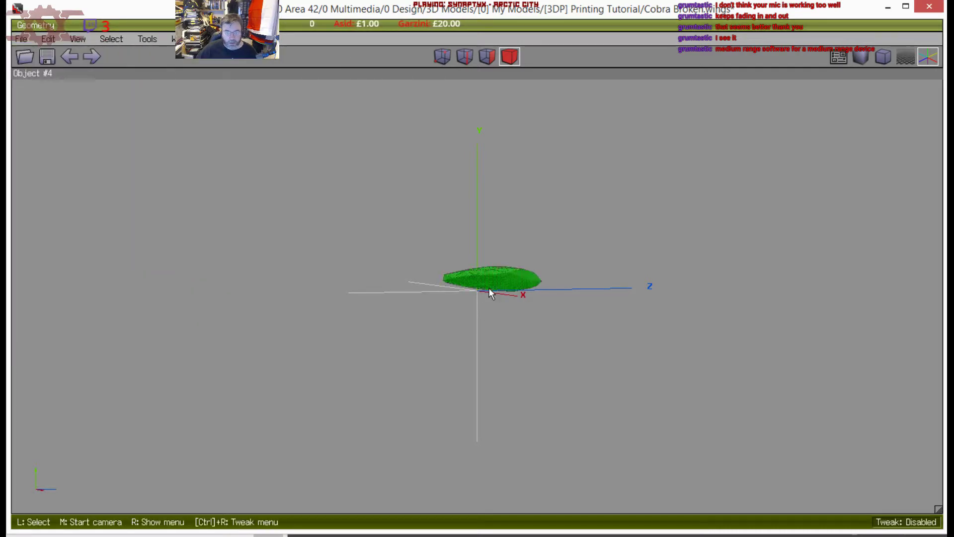
{"action": "left_click", "coordinate": [490, 294]}
{"action": "left_click", "coordinate": [20, 39]}
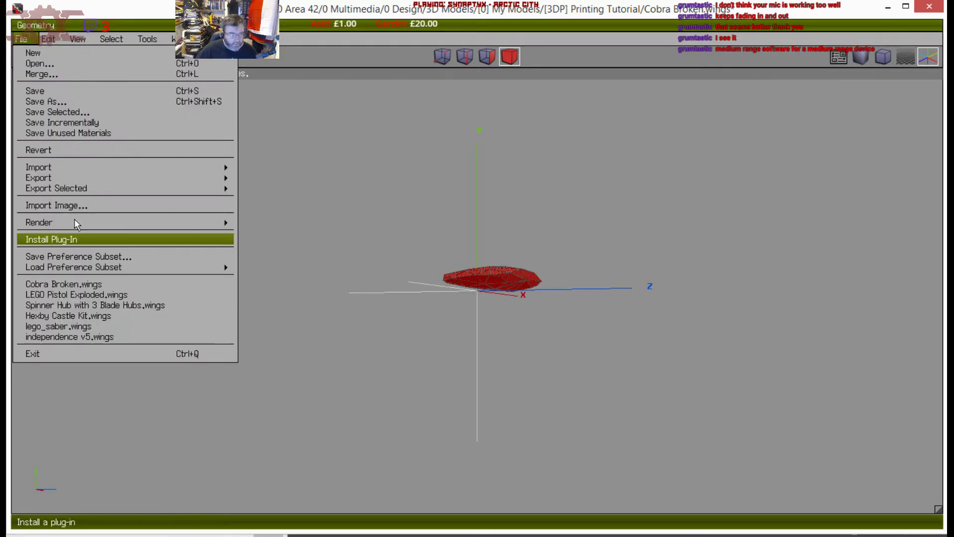
{"action": "mouse_move", "coordinate": [208, 187]}
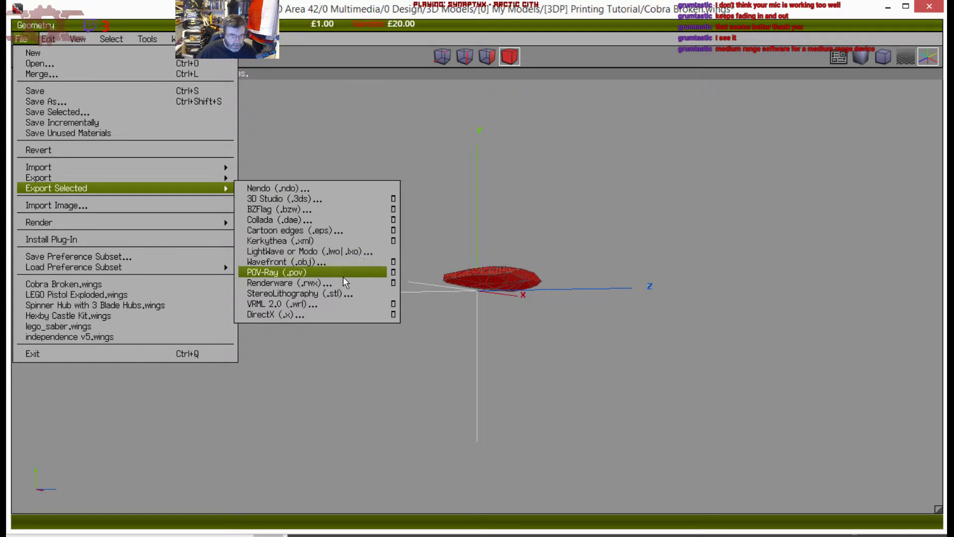
{"action": "left_click", "coordinate": [345, 293]}
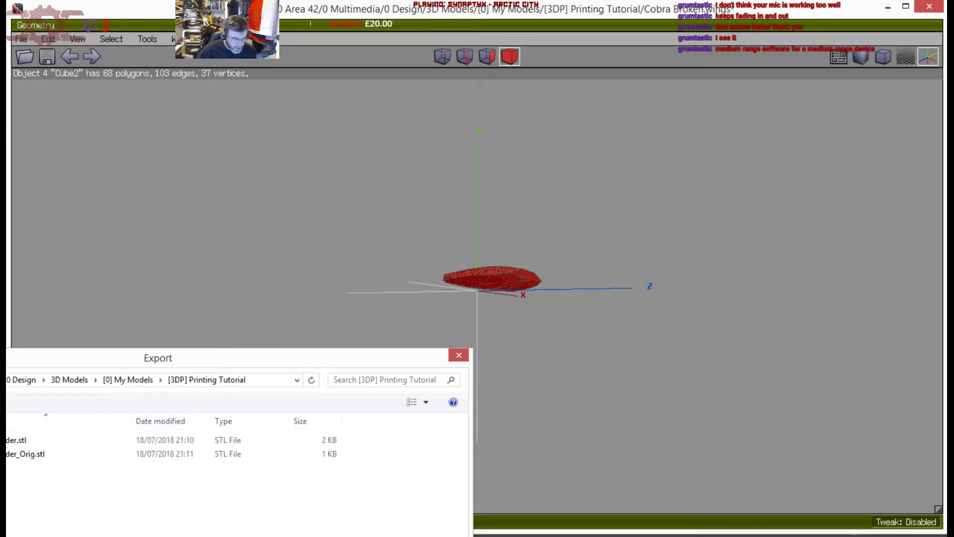
{"action": "key", "text": "Return"}
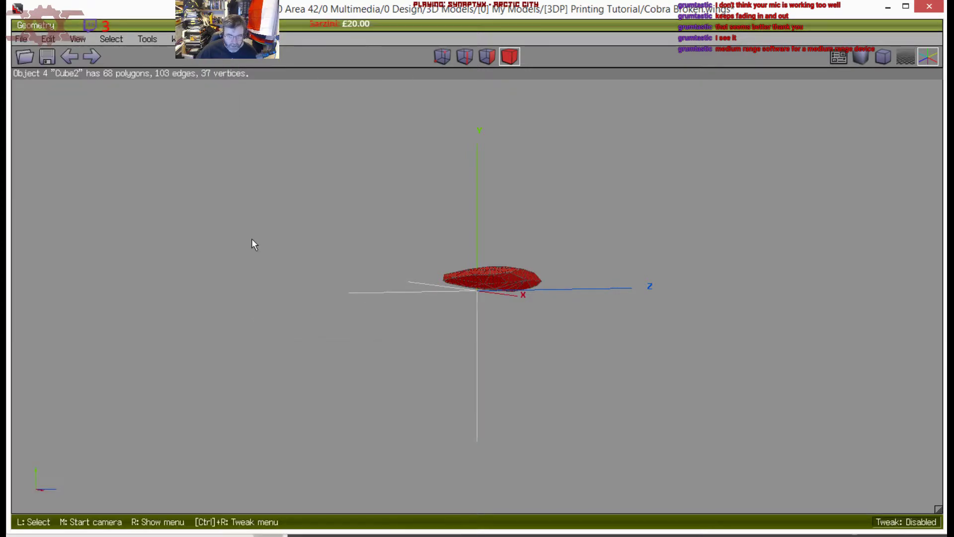
Delete the exported Cobra model from the scene and import Cobra Broken Halves.obj from the [3DP] Printing Tutorial folder
{"action": "left_click", "coordinate": [21, 39]}
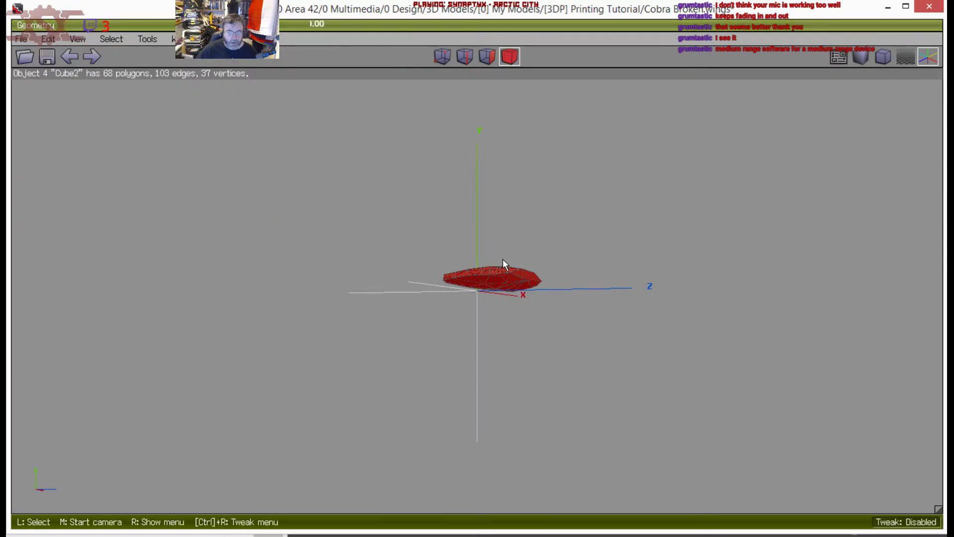
{"action": "key", "text": "Delete"}
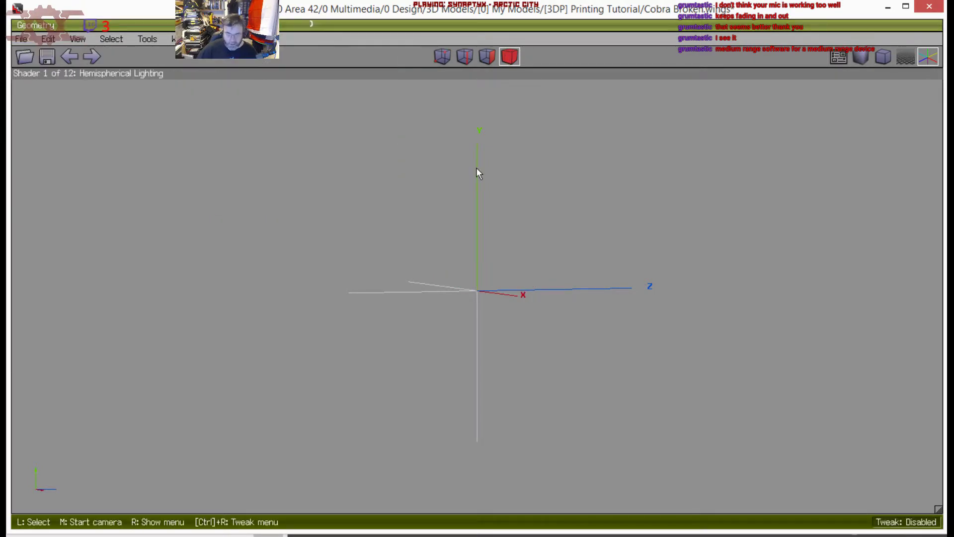
{"action": "left_click", "coordinate": [22, 39]}
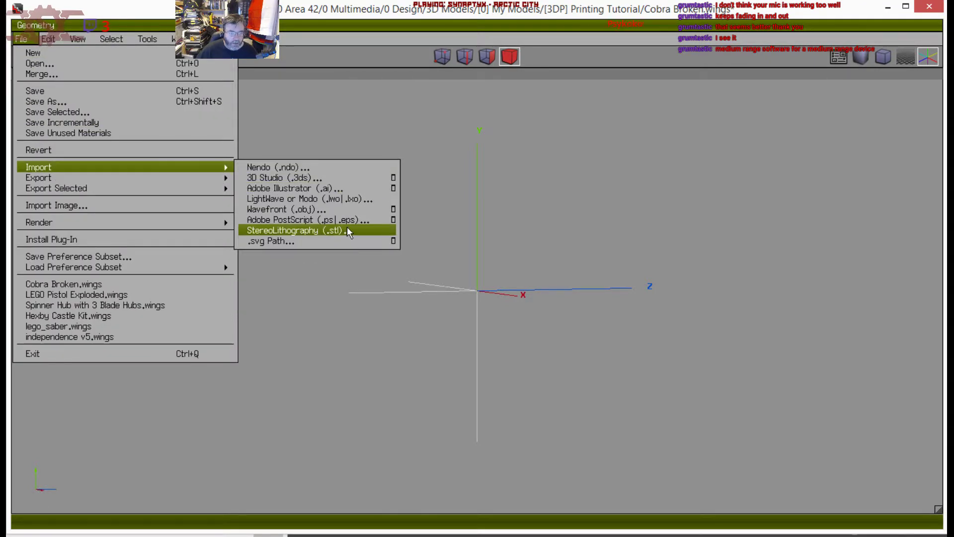
{"action": "left_click", "coordinate": [350, 208]}
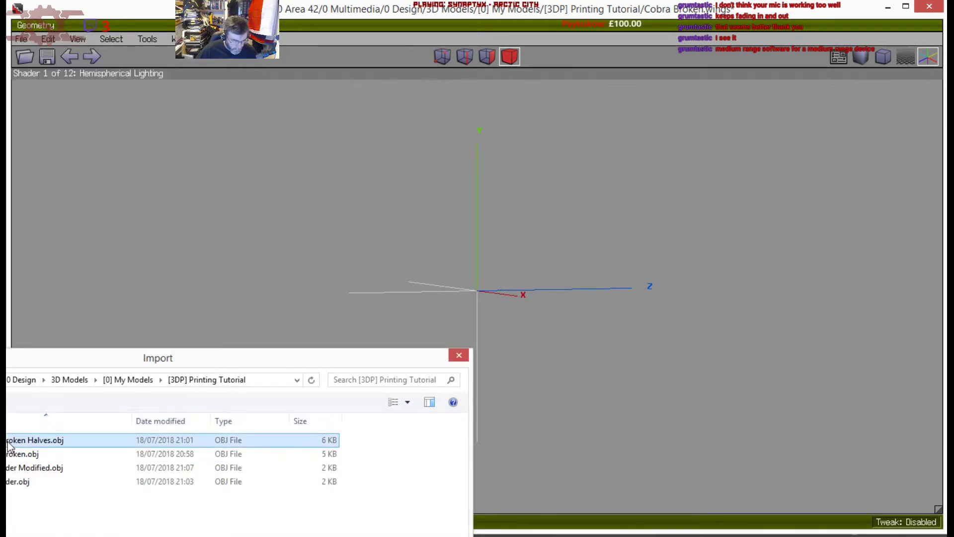
{"action": "double_click", "coordinate": [30, 439]}
Select both Cobra halves and export only them as the StereoLithography file Cobra Broken Halves.stl in the [3DP] Printing Tutorial folder
{"action": "left_click", "coordinate": [503, 265]}
{"action": "left_click", "coordinate": [525, 252]}
{"action": "left_click", "coordinate": [24, 56]}
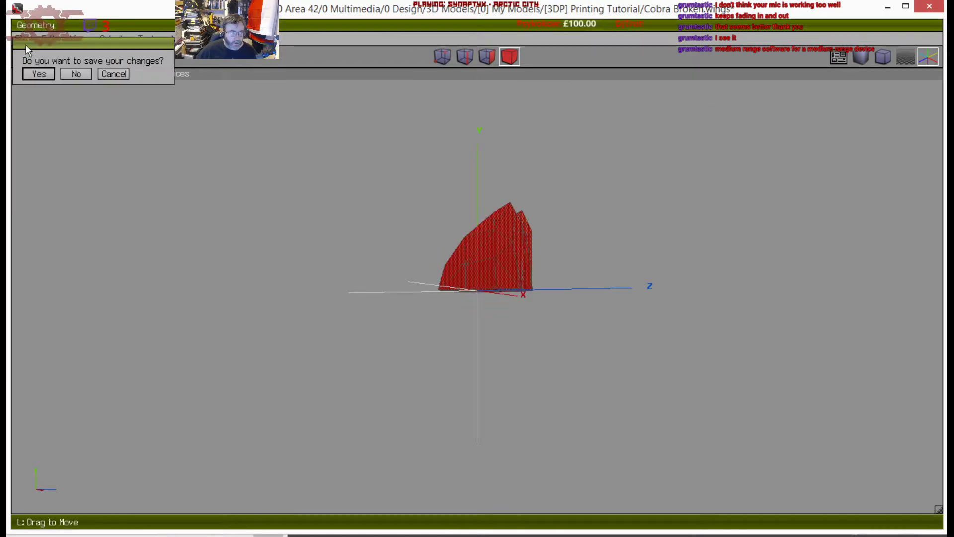
{"action": "left_click", "coordinate": [112, 74]}
{"action": "left_click", "coordinate": [32, 39]}
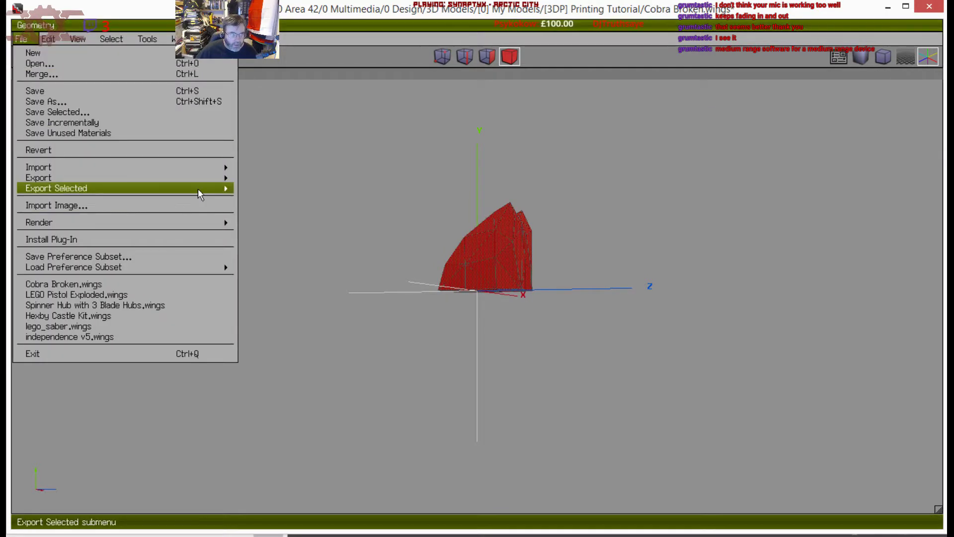
{"action": "mouse_move", "coordinate": [210, 189]}
{"action": "left_click", "coordinate": [336, 295]}
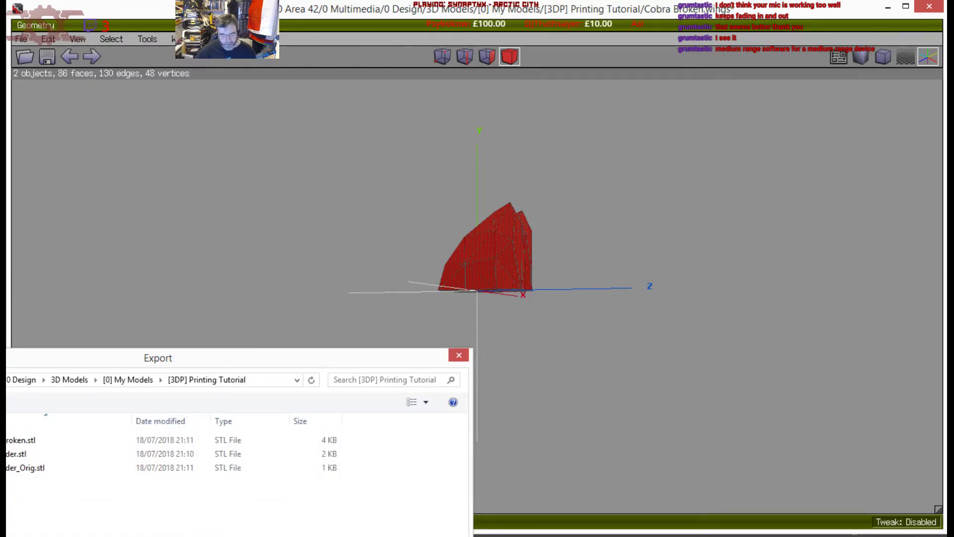
{"action": "key", "text": "Return"}
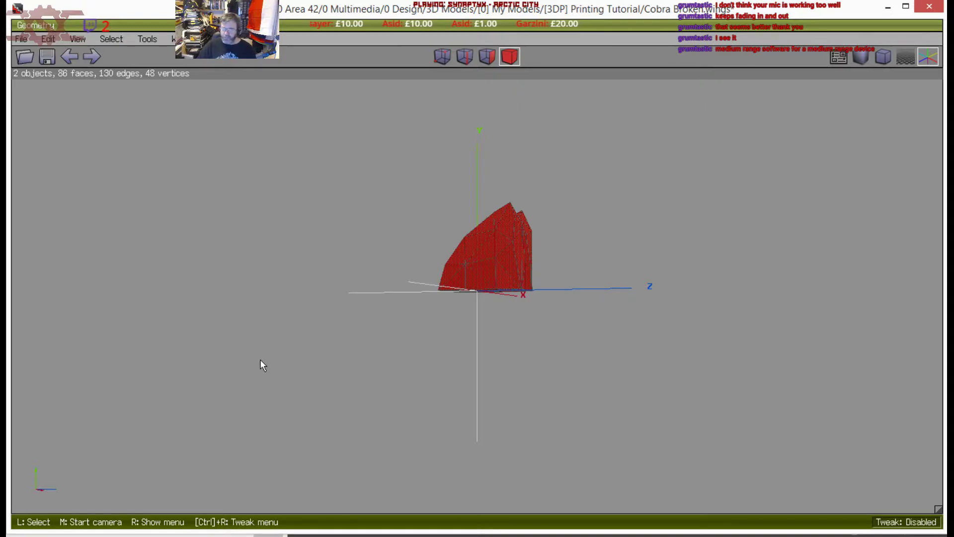
{"action": "middle_click", "coordinate": [511, 221]}
{"action": "scroll", "coordinate": [511, 222], "scroll_direction": "up", "scroll_amount": 5}
{"action": "scroll", "coordinate": [477, 290], "scroll_direction": "down", "scroll_amount": 5}
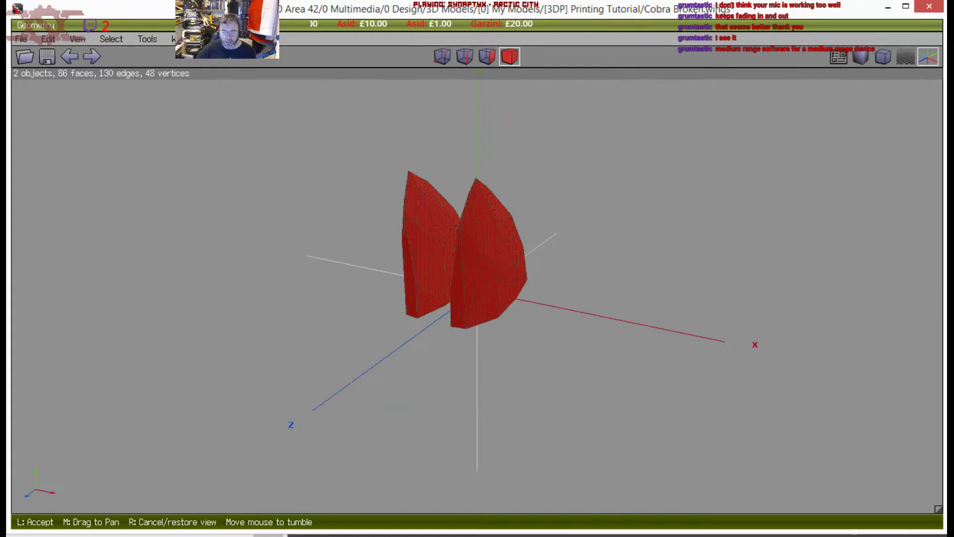
{"action": "left_click", "coordinate": [592, 214]}
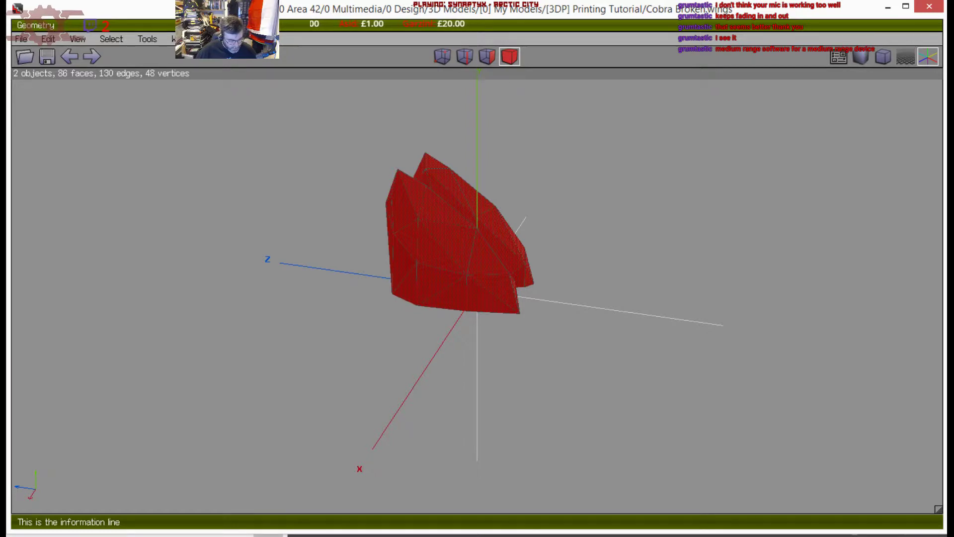
Switch to MatterControl and add Sidewinder.stl from the [3DP] Printing Tutorial folder to the print queue
{"action": "key", "text": "alt+Tab"}
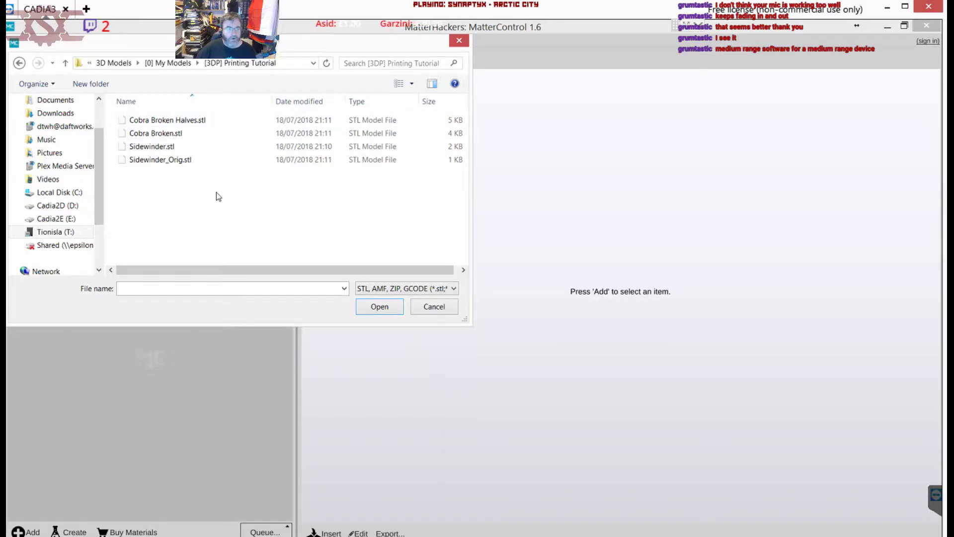
{"action": "double_click", "coordinate": [170, 145]}
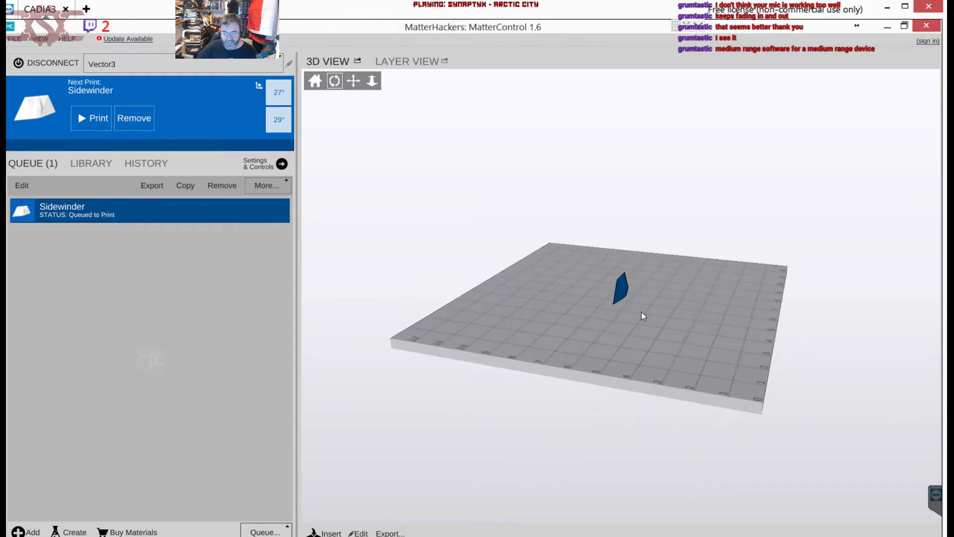
Examine the Sidewinder model's shape, size and orientation on the print bed from several angles
{"action": "scroll", "coordinate": [641, 312], "scroll_direction": "up", "scroll_amount": 5}
{"action": "scroll", "coordinate": [641, 311], "scroll_direction": "up", "scroll_amount": 2}
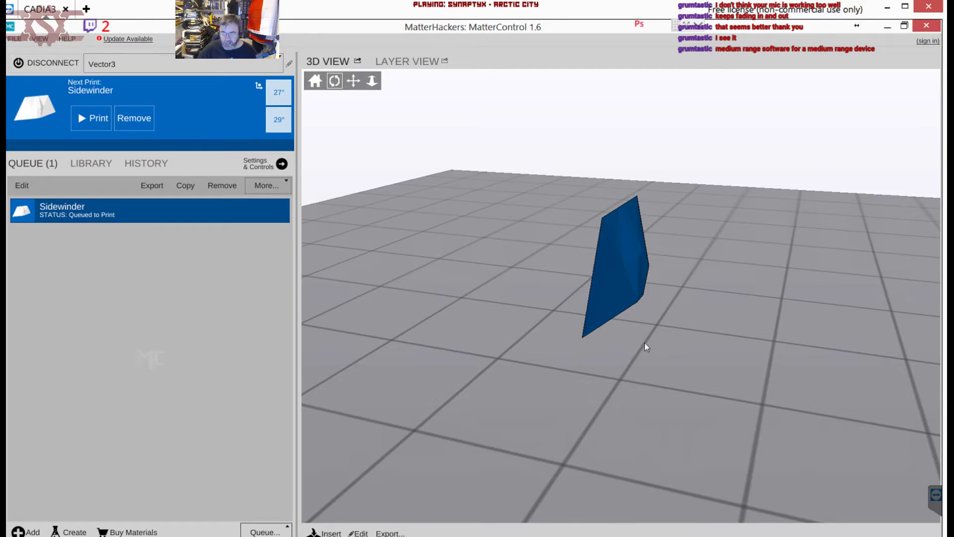
{"action": "mouse_move", "coordinate": [644, 342]}
{"action": "left_mouse_down"}
{"action": "mouse_move", "coordinate": [541, 346]}
{"action": "mouse_move", "coordinate": [583, 326]}
{"action": "mouse_move", "coordinate": [677, 328]}
{"action": "mouse_move", "coordinate": [711, 273]}
{"action": "mouse_move", "coordinate": [709, 221]}
{"action": "mouse_move", "coordinate": [665, 347]}
{"action": "mouse_move", "coordinate": [647, 332]}
{"action": "left_mouse_up"}
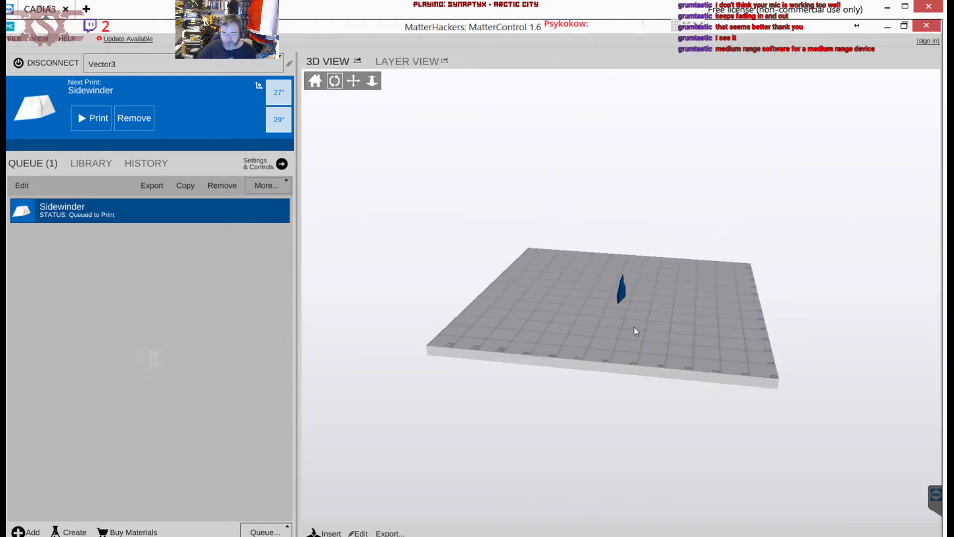
{"action": "scroll", "coordinate": [634, 327], "scroll_direction": "up", "scroll_amount": 4}
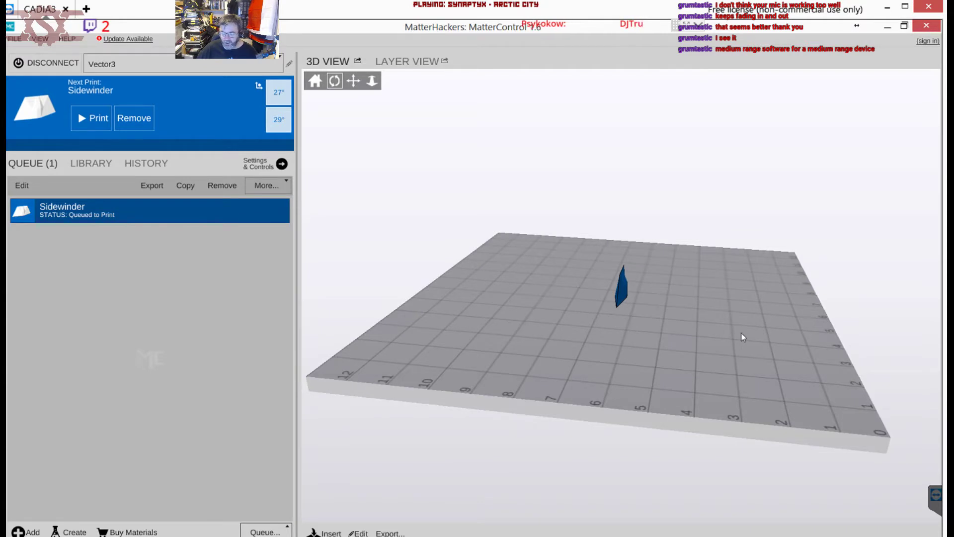
{"action": "middle_click_drag", "start_coordinate": [639, 275], "coordinate": [667, 267]}
{"action": "left_click_drag", "start_coordinate": [664, 297], "coordinate": [585, 356]}
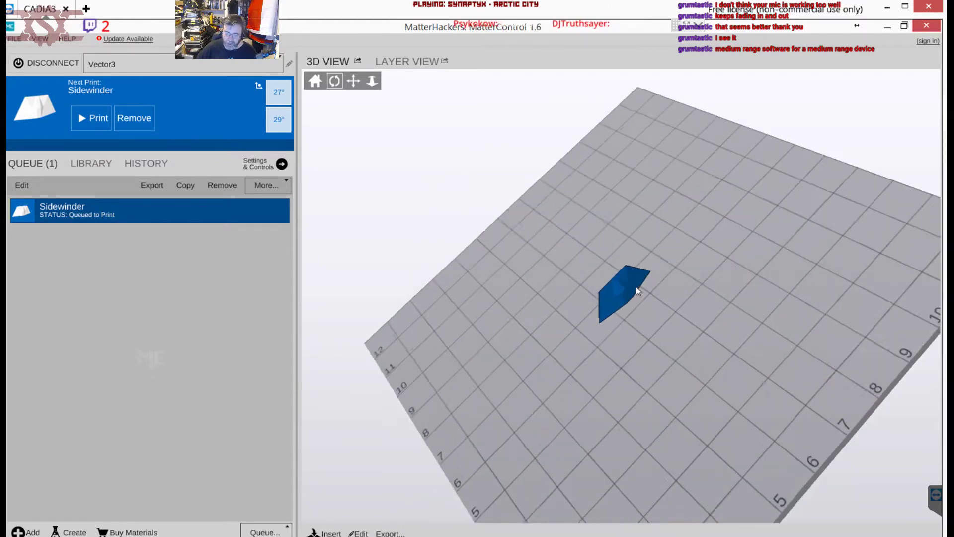
{"action": "scroll", "coordinate": [637, 291], "scroll_direction": "up", "scroll_amount": 2}
{"action": "left_click_drag", "start_coordinate": [664, 324], "coordinate": [775, 224]}
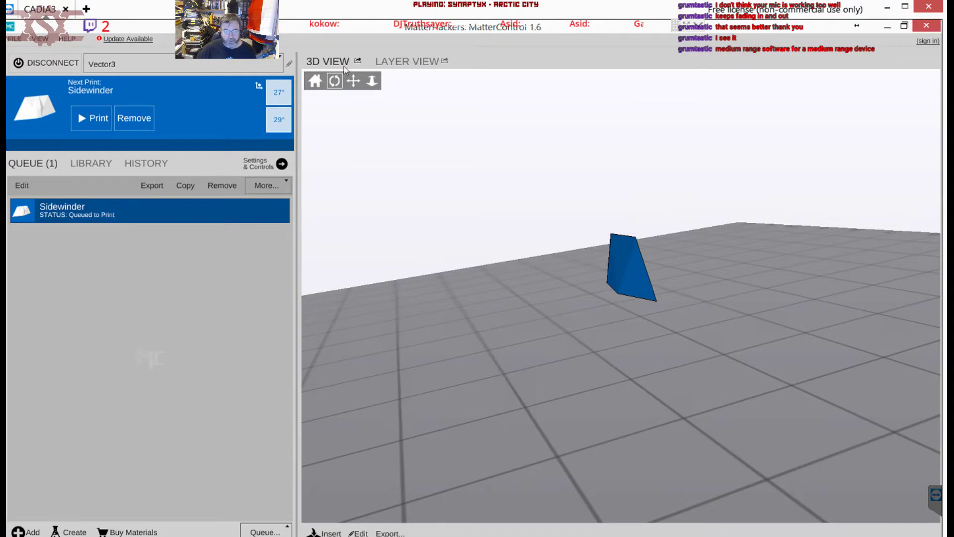
Generate the layer preview for the Sidewinder and inspect the first layer's toolpaths up close
{"action": "left_click", "coordinate": [391, 62]}
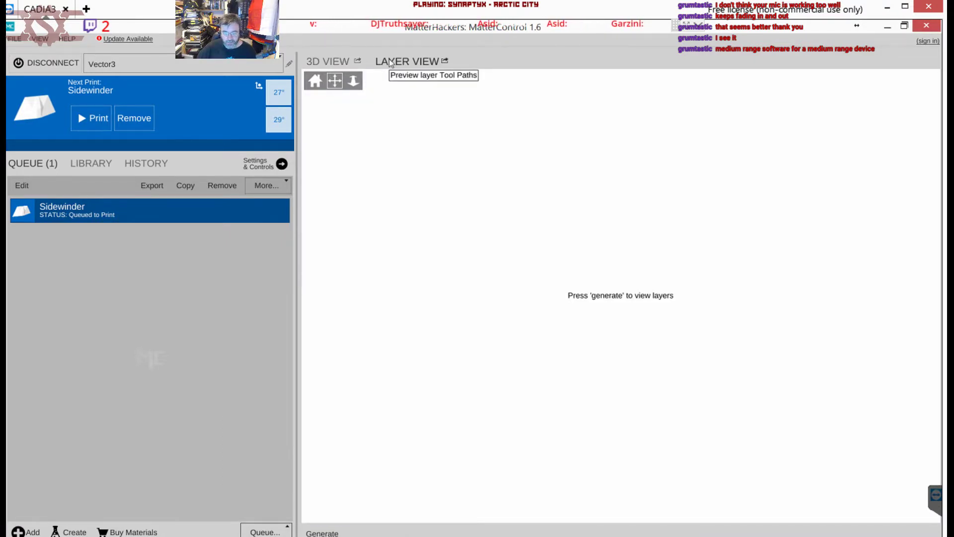
{"action": "left_click", "coordinate": [322, 532]}
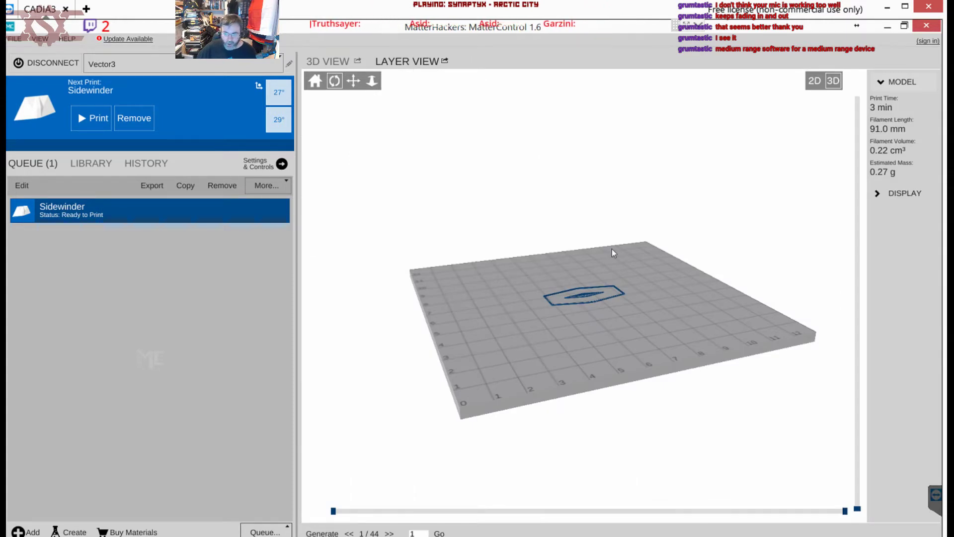
{"action": "scroll", "coordinate": [613, 249], "scroll_direction": "up", "scroll_amount": 5}
{"action": "scroll", "coordinate": [612, 249], "scroll_direction": "up", "scroll_amount": 5}
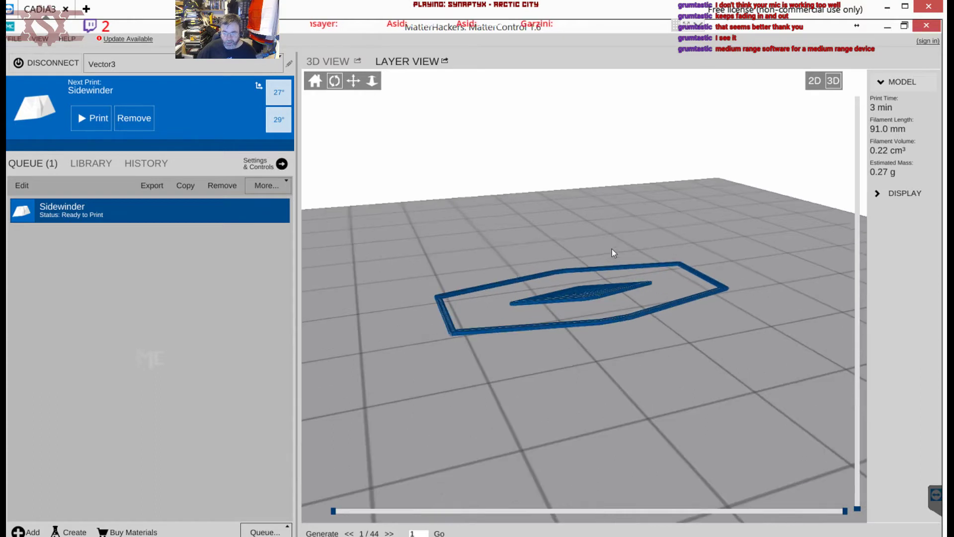
{"action": "scroll", "coordinate": [612, 249], "scroll_direction": "up", "scroll_amount": 6}
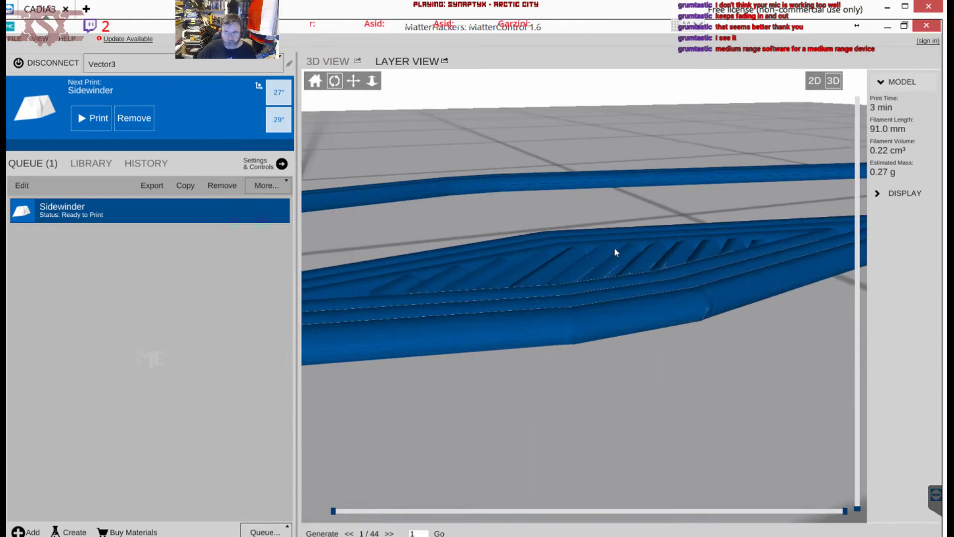
{"action": "scroll", "coordinate": [558, 298], "scroll_direction": "down", "scroll_amount": 5}
{"action": "left_click_drag", "start_coordinate": [559, 365], "coordinate": [579, 428]}
{"action": "scroll", "coordinate": [536, 166], "scroll_direction": "down", "scroll_amount": 3}
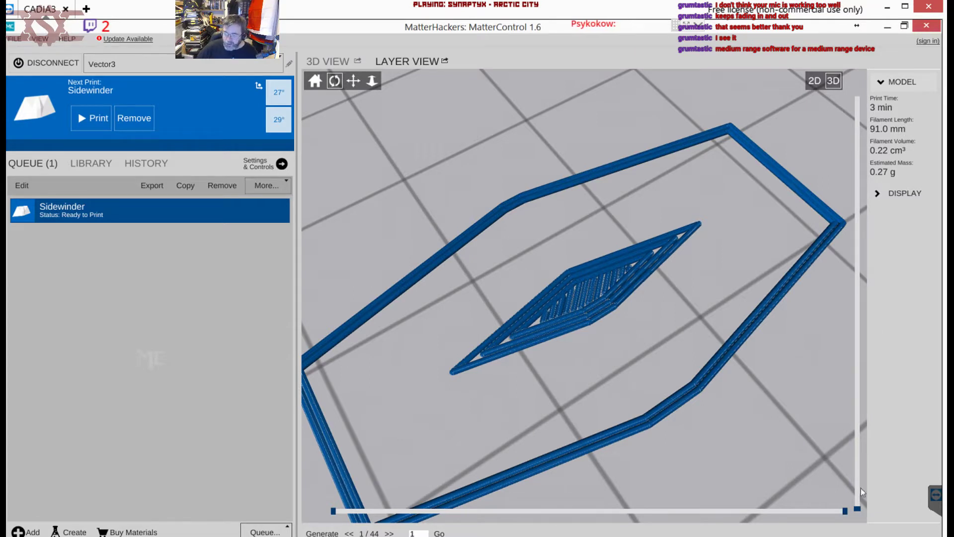
Advance the Sidewinder's layer preview to layer 25 and on to layer 44, inspecting the built-up shape
{"action": "left_click_drag", "start_coordinate": [858, 512], "coordinate": [844, 279]}
{"action": "left_click_drag", "start_coordinate": [611, 333], "coordinate": [371, 298]}
{"action": "scroll", "coordinate": [371, 298], "scroll_direction": "up", "scroll_amount": 5}
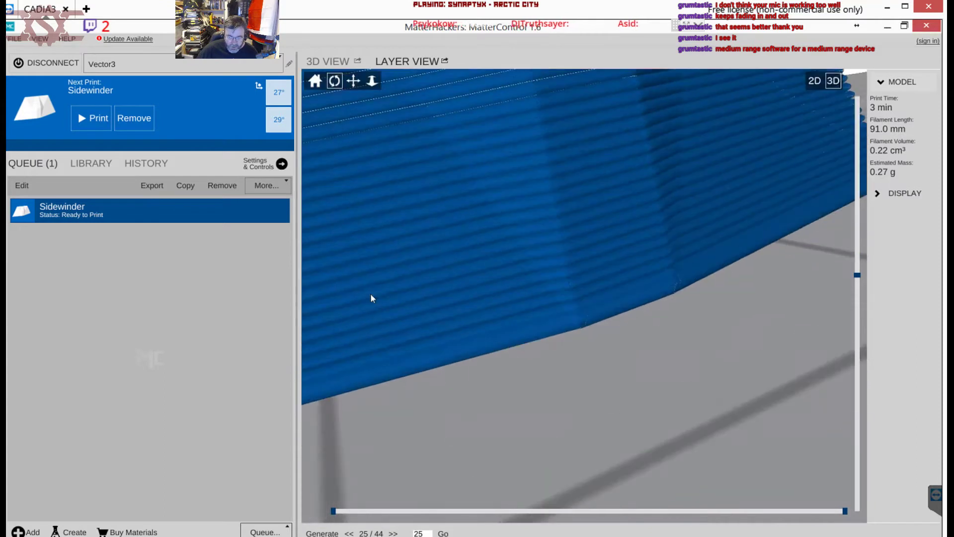
{"action": "scroll", "coordinate": [371, 298], "scroll_direction": "down", "scroll_amount": 5}
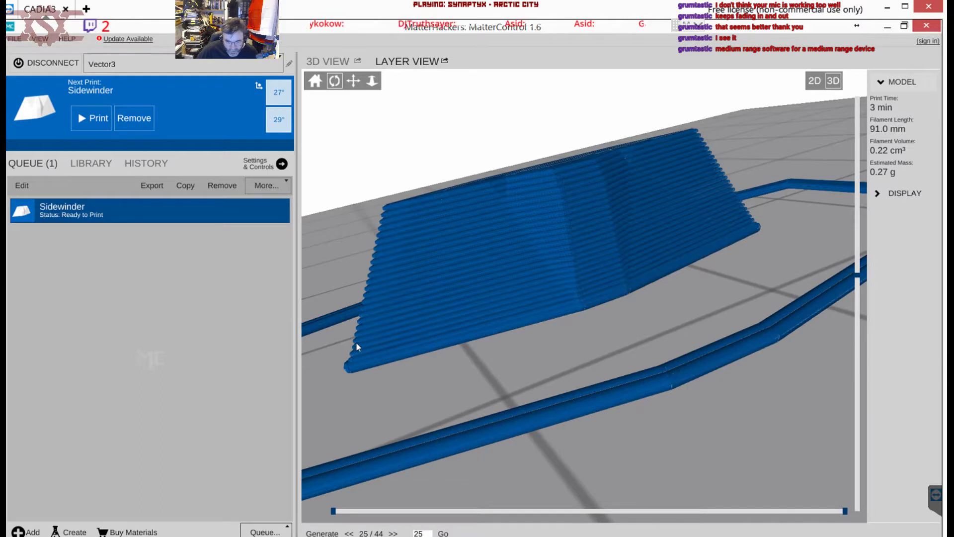
{"action": "left_click_drag", "start_coordinate": [859, 278], "coordinate": [846, 96]}
{"action": "scroll", "coordinate": [641, 198], "scroll_direction": "down", "scroll_amount": 3}
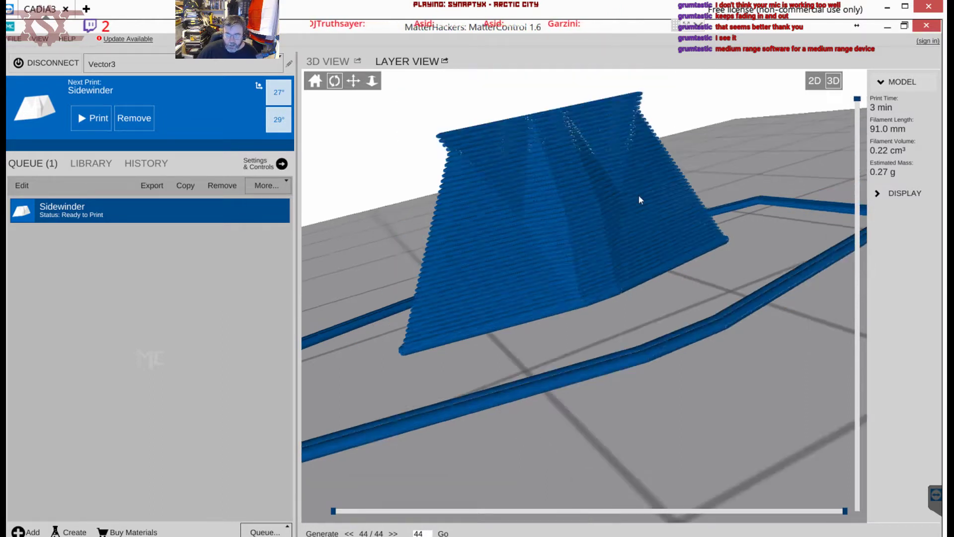
{"action": "left_click_drag", "start_coordinate": [598, 268], "coordinate": [585, 285]}
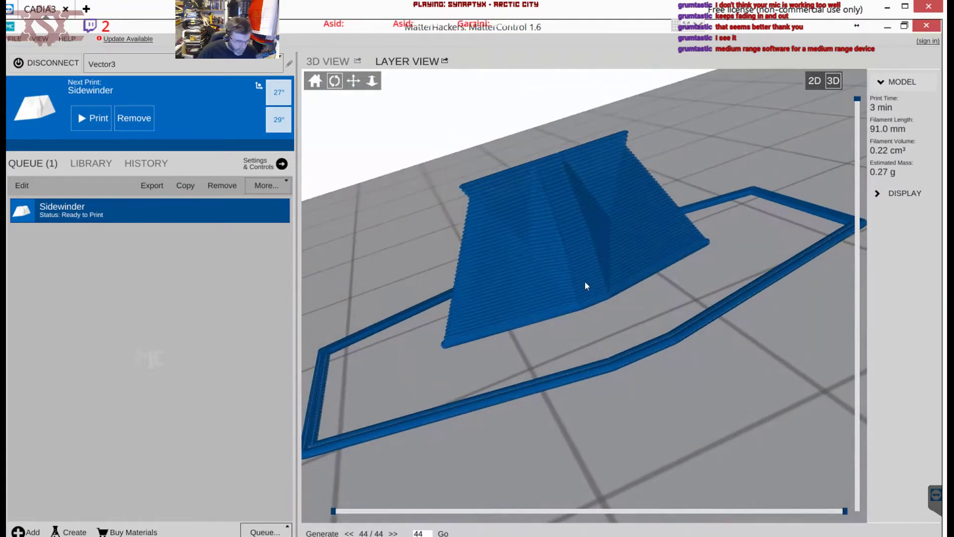
Switch back to Wings 3D and delete the two Cobra halves from the scene
{"action": "left_click", "coordinate": [887, 7]}
{"action": "left_click", "coordinate": [25, 40]}
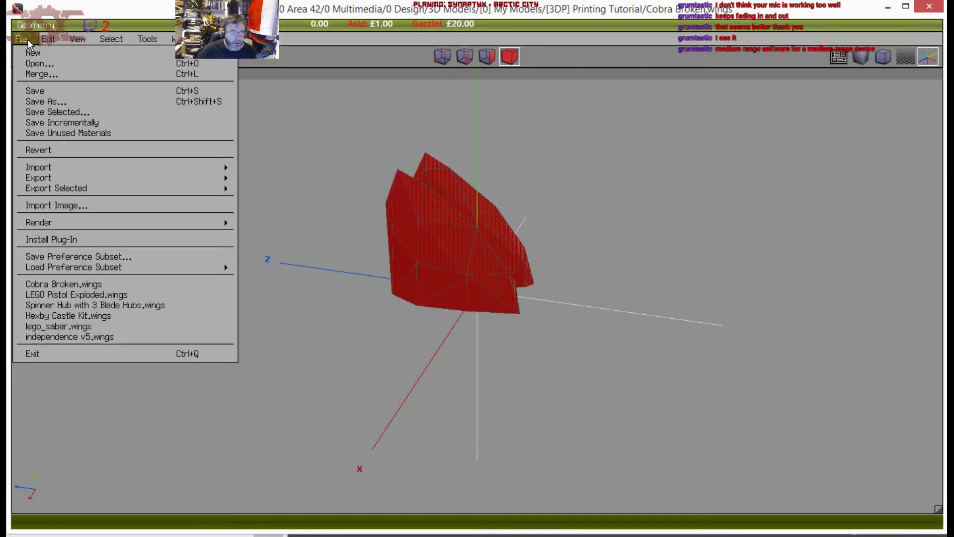
{"action": "left_click", "coordinate": [516, 174]}
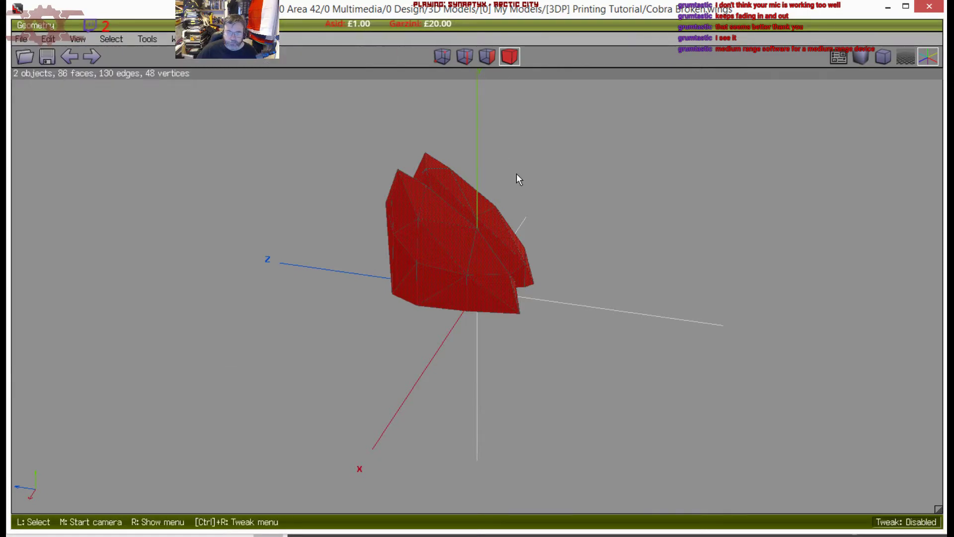
{"action": "key", "text": "Delete"}
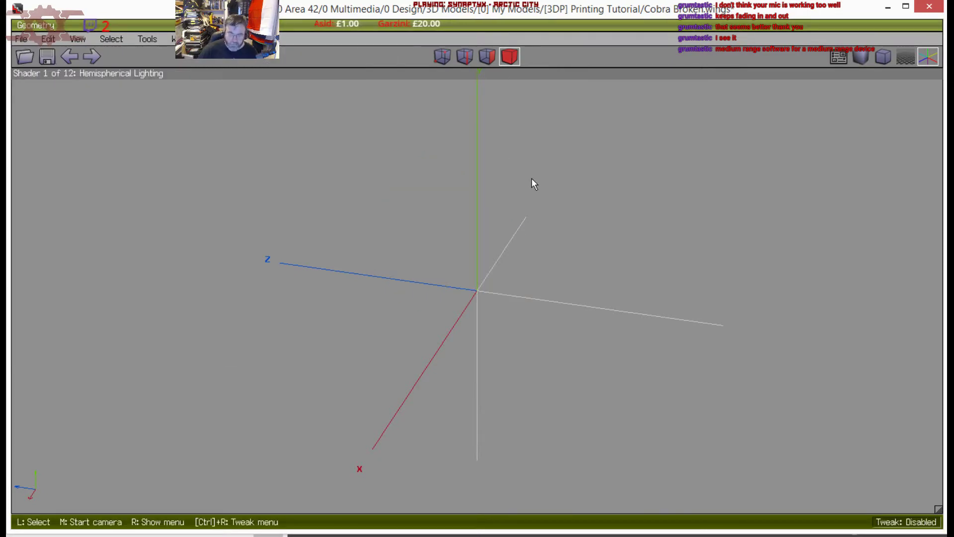
Import Sidewinder.stl into the empty scene and inspect the ship's shape from above and behind
{"action": "left_click", "coordinate": [21, 38]}
{"action": "mouse_move", "coordinate": [209, 168]}
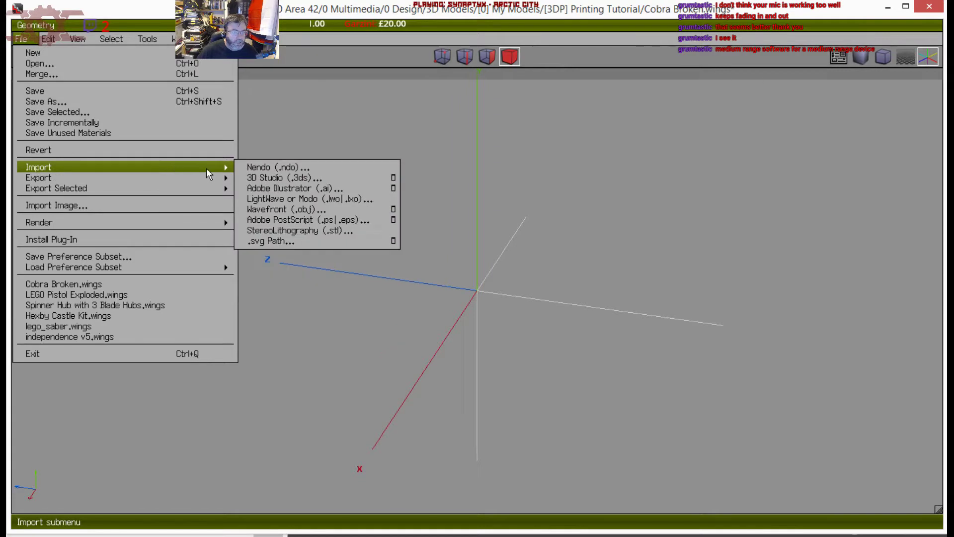
{"action": "left_click", "coordinate": [342, 230]}
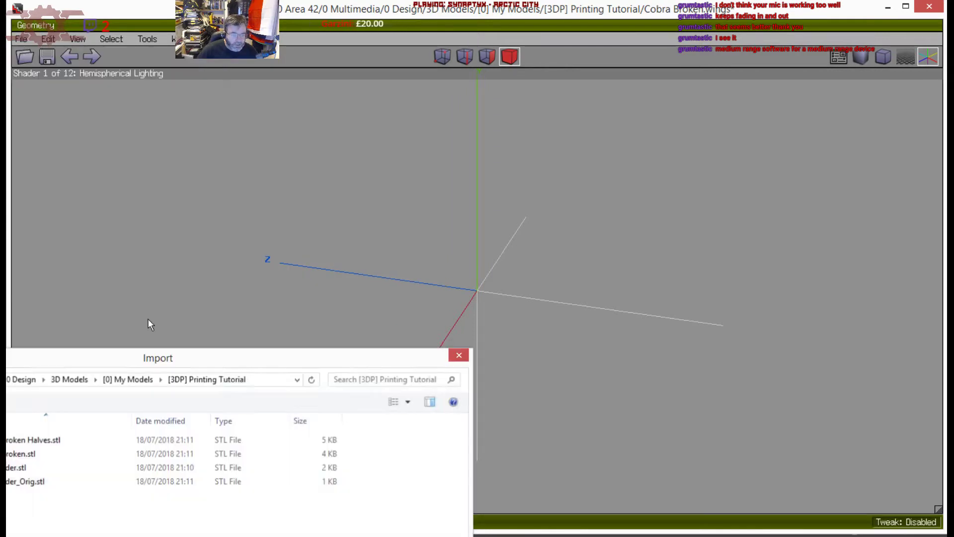
{"action": "double_click", "coordinate": [15, 467]}
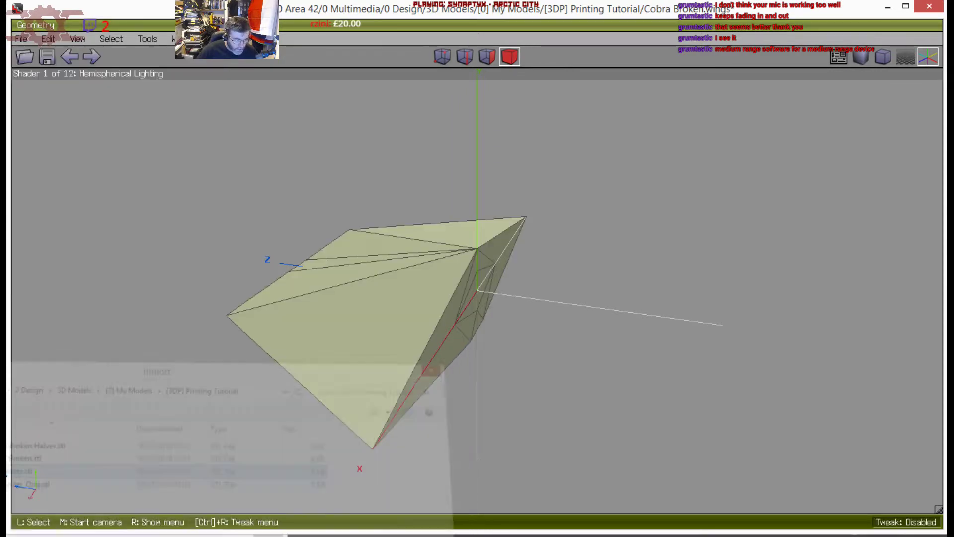
{"action": "middle_click", "coordinate": [277, 361]}
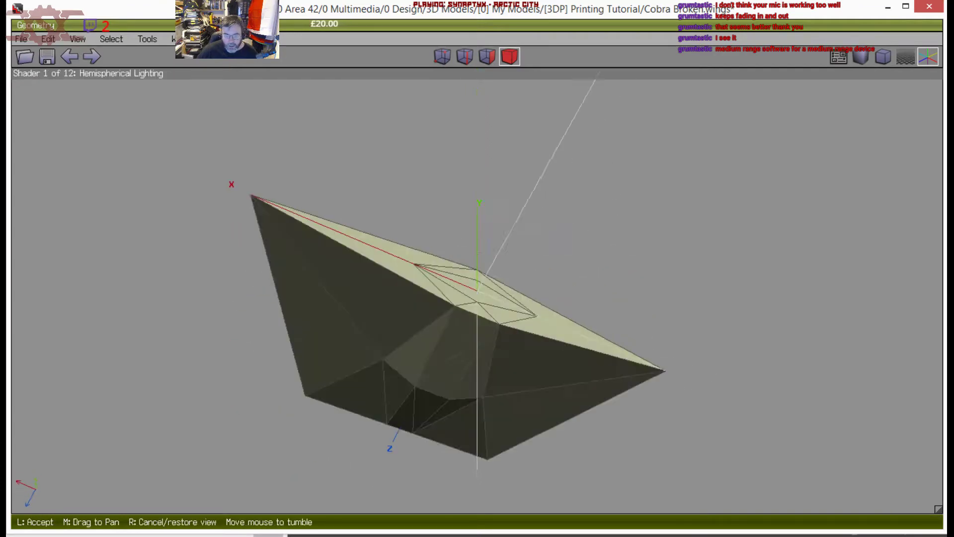
{"action": "left_click", "coordinate": [263, 340]}
{"action": "left_click", "coordinate": [326, 270]}
{"action": "left_click", "coordinate": [303, 243]}
{"action": "middle_click", "coordinate": [249, 210]}
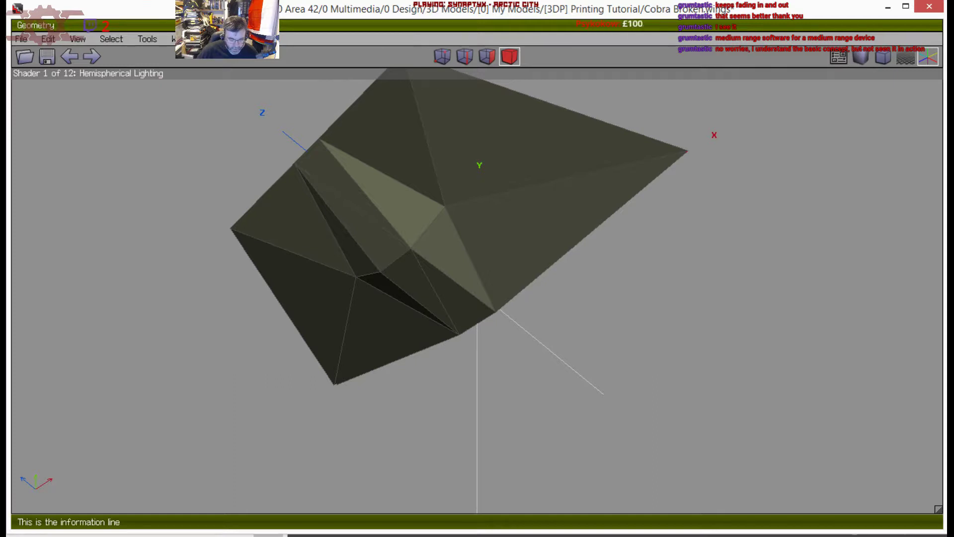
Switch back to MatterControl and examine the Sidewinder's full layer preview and its surrounding outline from several angles
{"action": "key", "text": "alt+Tab"}
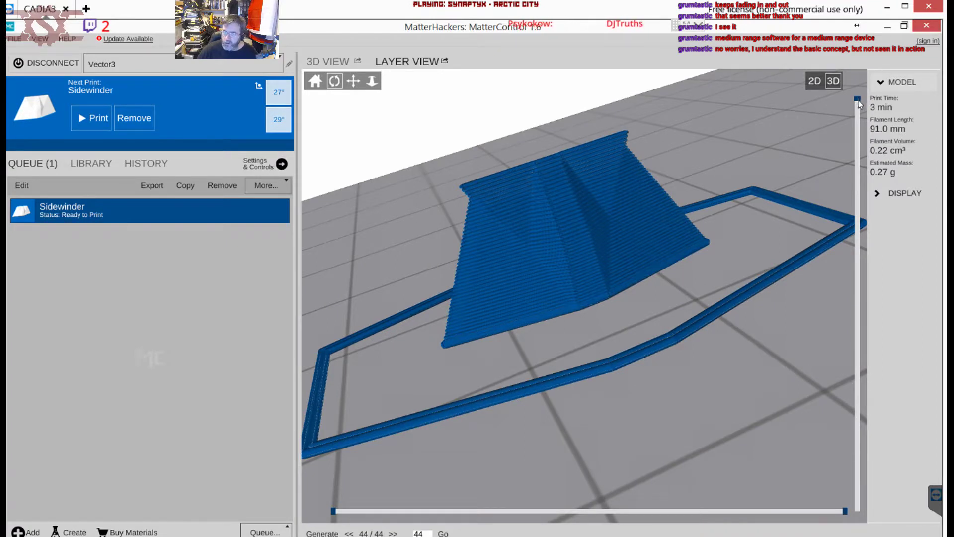
{"action": "mouse_move", "coordinate": [857, 116]}
{"action": "left_mouse_down"}
{"action": "mouse_move", "coordinate": [857, 136]}
{"action": "mouse_move", "coordinate": [853, 85]}
{"action": "mouse_move", "coordinate": [854, 434]}
{"action": "mouse_move", "coordinate": [857, 97]}
{"action": "left_mouse_up"}
{"action": "left_click_drag", "start_coordinate": [610, 349], "coordinate": [535, 326]}
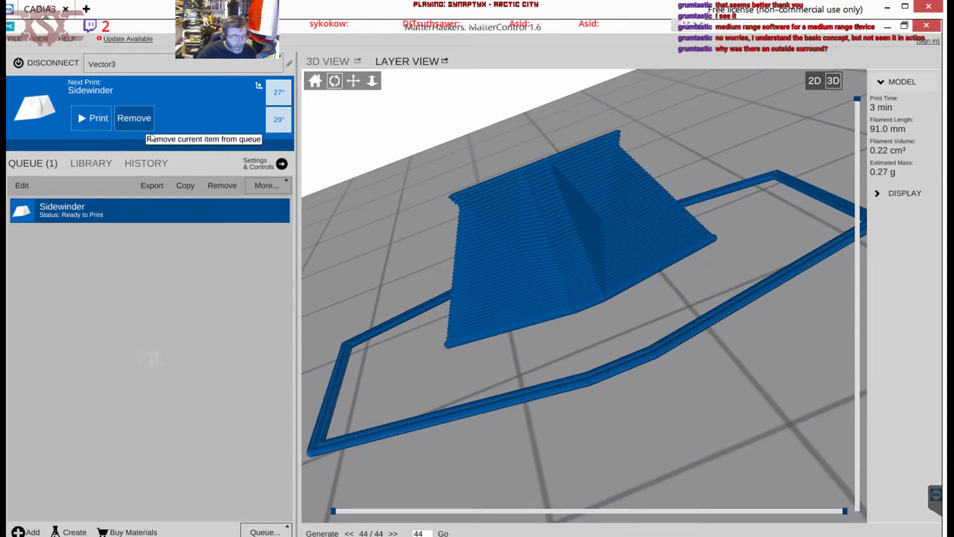
{"action": "left_click_drag", "start_coordinate": [455, 373], "coordinate": [696, 324]}
{"action": "left_click_drag", "start_coordinate": [673, 375], "coordinate": [654, 366]}
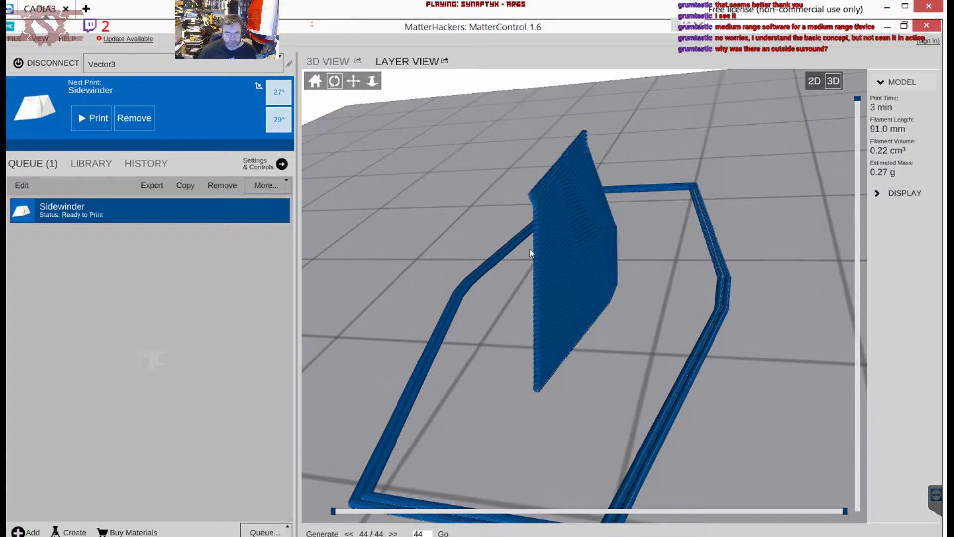
{"action": "scroll", "coordinate": [418, 367], "scroll_direction": "down", "scroll_amount": 5}
{"action": "scroll", "coordinate": [425, 363], "scroll_direction": "up", "scroll_amount": 2}
{"action": "scroll", "coordinate": [425, 364], "scroll_direction": "up", "scroll_amount": 1}
{"action": "left_click_drag", "start_coordinate": [515, 406], "coordinate": [464, 366]}
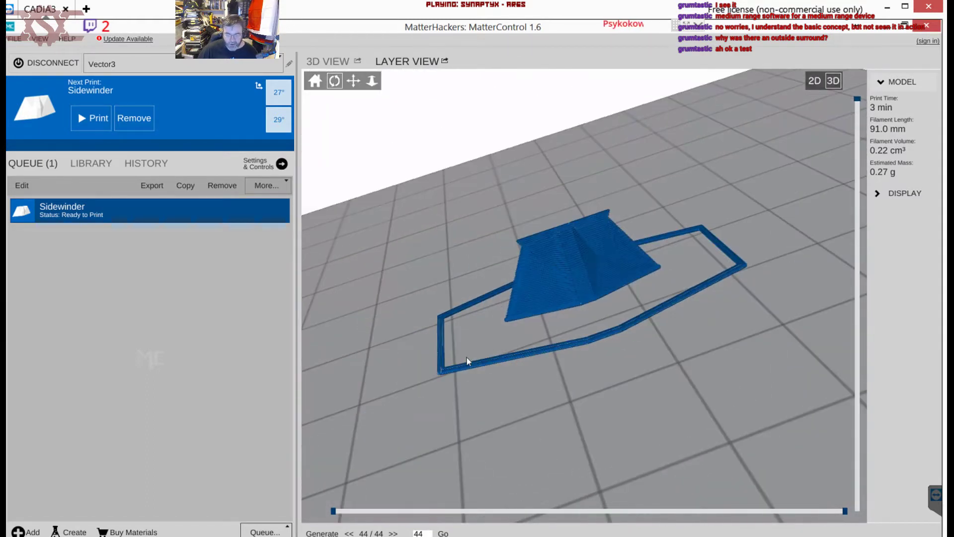
{"action": "left_click_drag", "start_coordinate": [520, 357], "coordinate": [540, 366]}
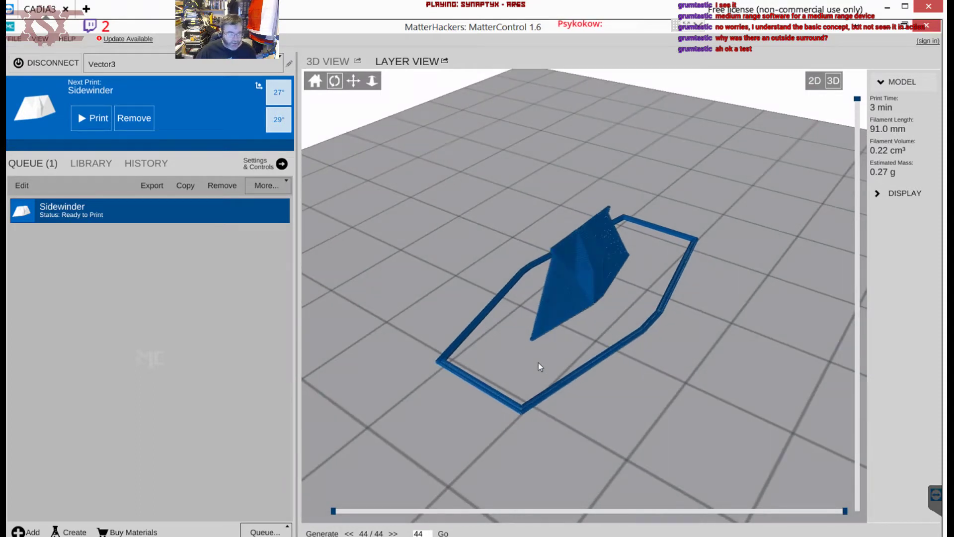
Replace the Sidewinder in the print queue with Cobra Broken.stl and check the model's size on the bed
{"action": "left_click", "coordinate": [133, 117]}
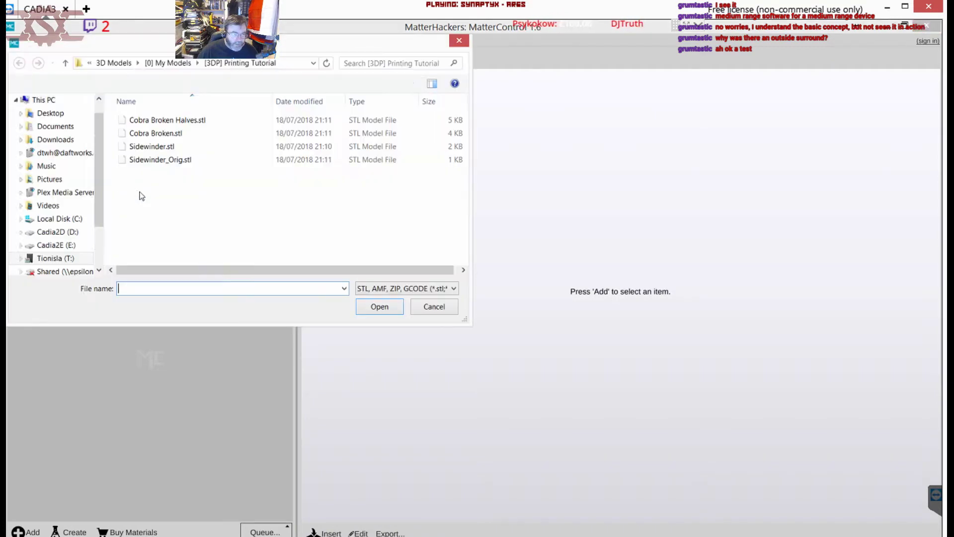
{"action": "double_click", "coordinate": [169, 134]}
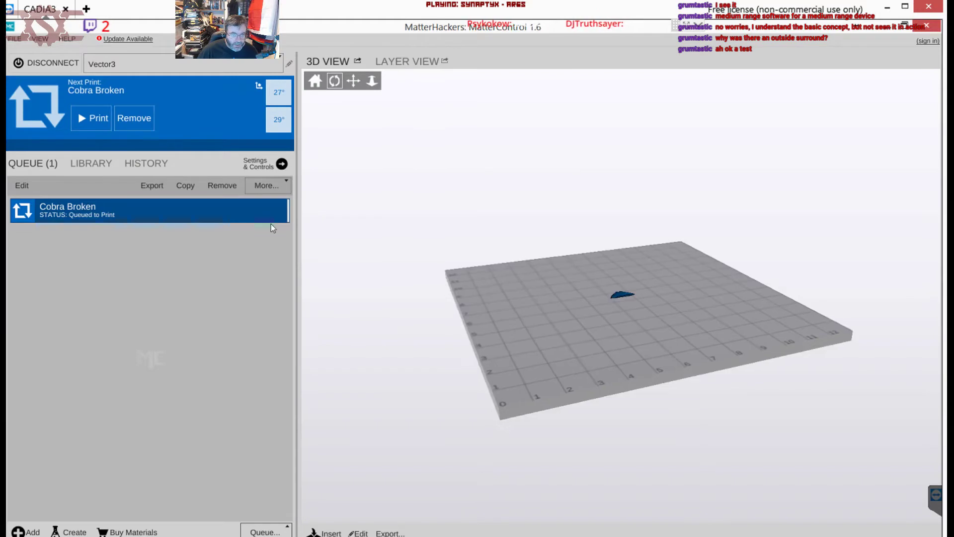
{"action": "scroll", "coordinate": [652, 326], "scroll_direction": "up", "scroll_amount": 5}
{"action": "scroll", "coordinate": [641, 316], "scroll_direction": "up", "scroll_amount": 10}
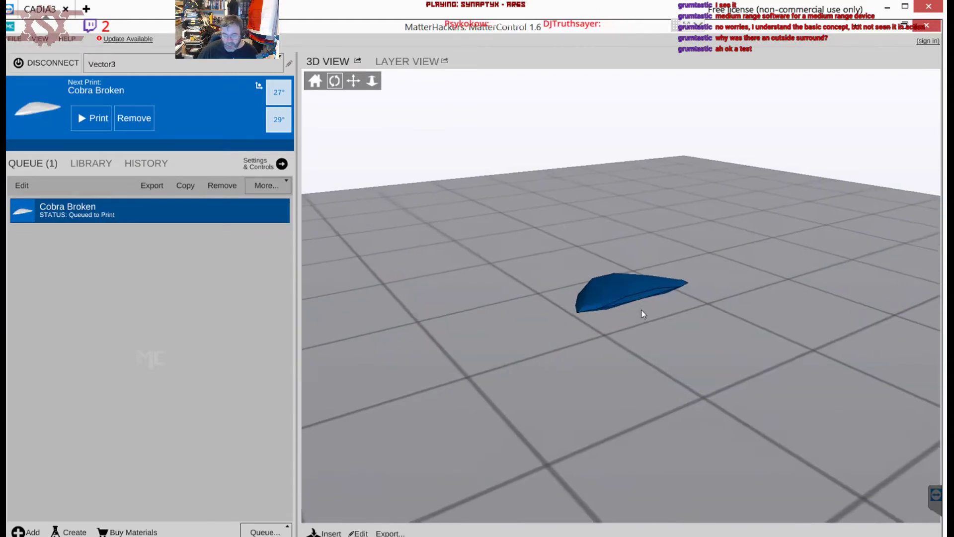
{"action": "scroll", "coordinate": [671, 336], "scroll_direction": "down", "scroll_amount": 12}
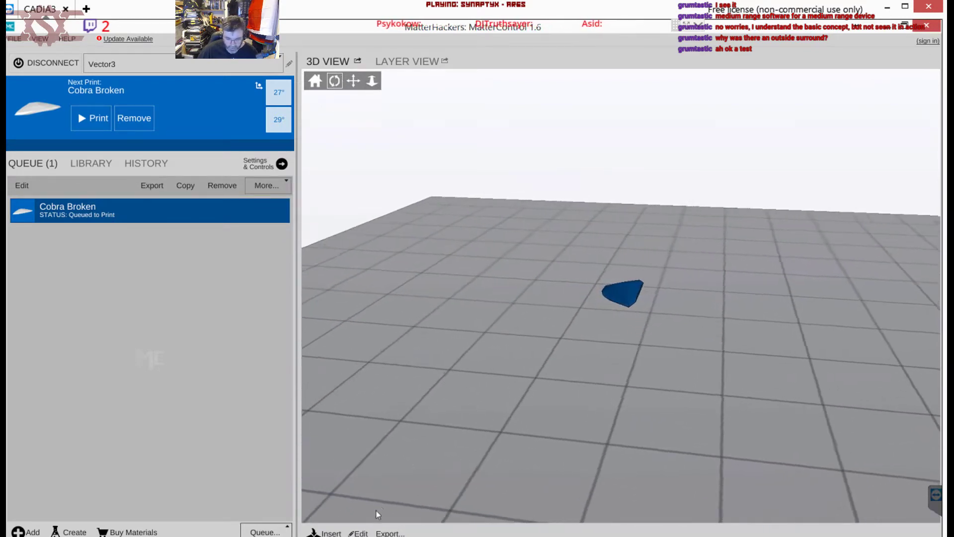
Scale the Cobra Broken model uniformly by a ratio of 6
{"action": "left_click", "coordinate": [358, 533]}
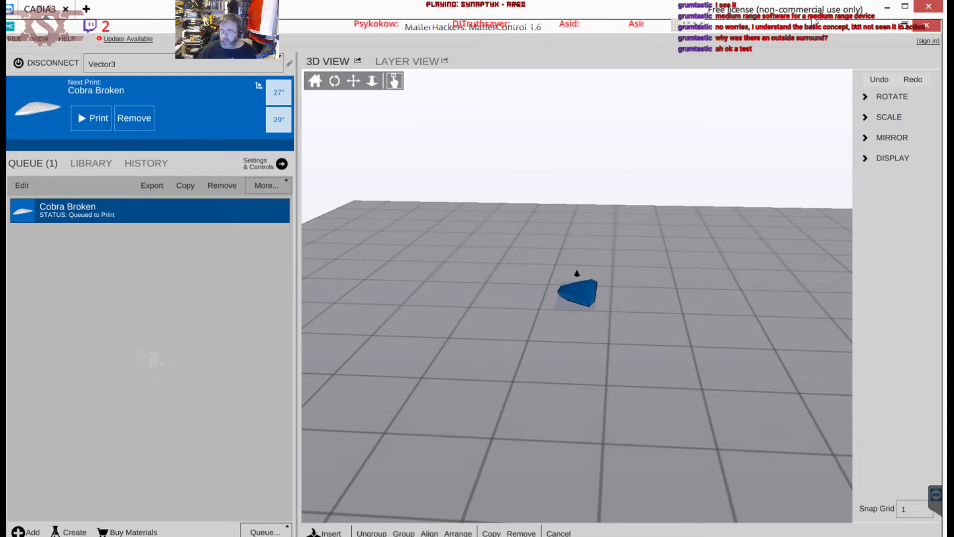
{"action": "left_click", "coordinate": [886, 118]}
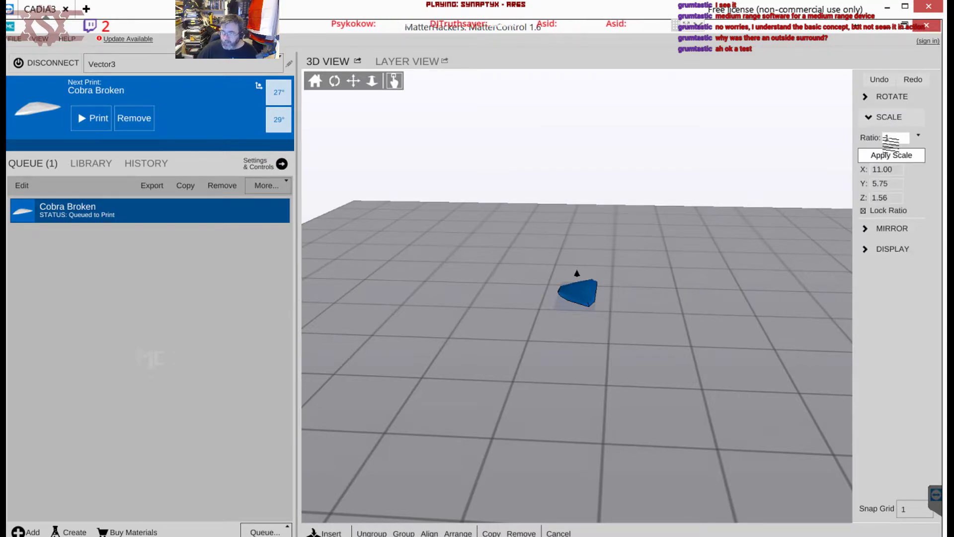
{"action": "left_click", "coordinate": [921, 139]}
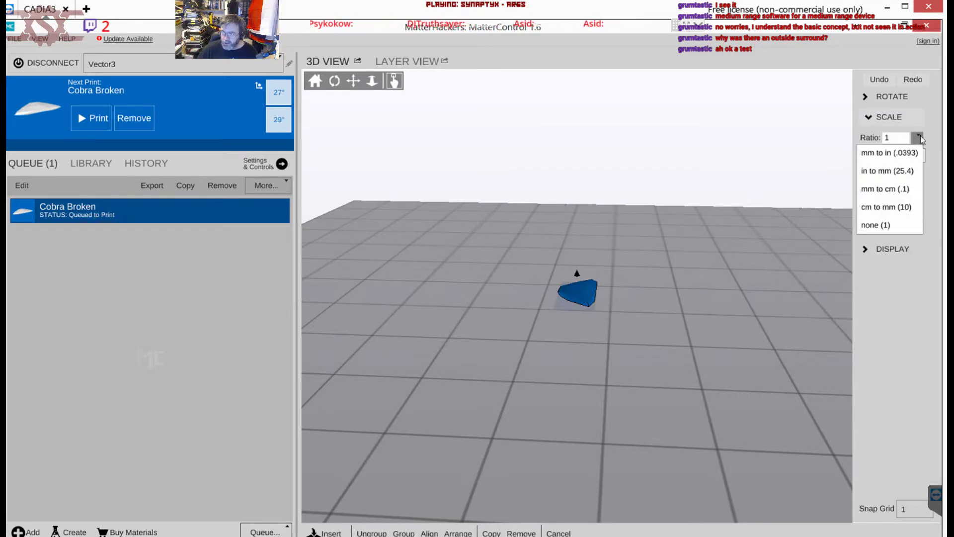
{"action": "left_click", "coordinate": [918, 141]}
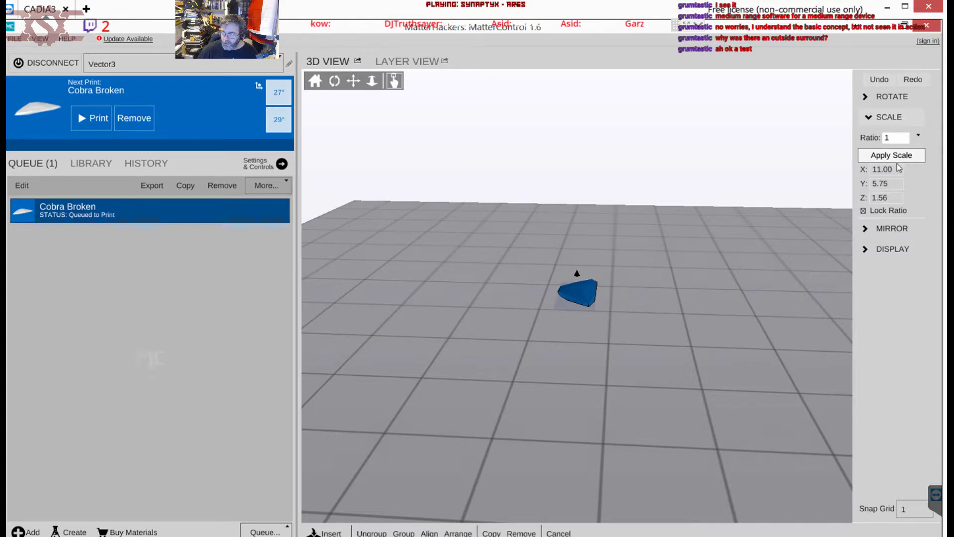
{"action": "left_click", "coordinate": [893, 138]}
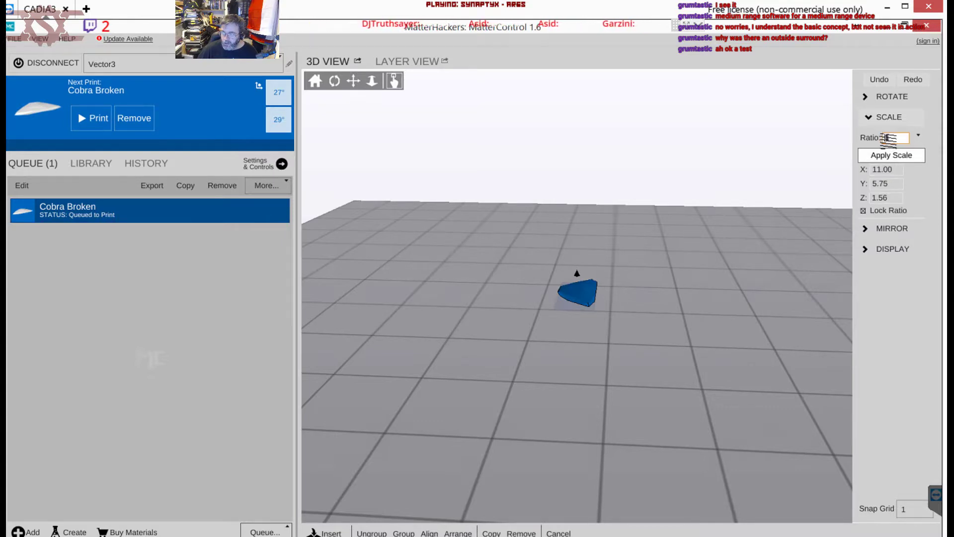
{"action": "left_click", "coordinate": [867, 160]}
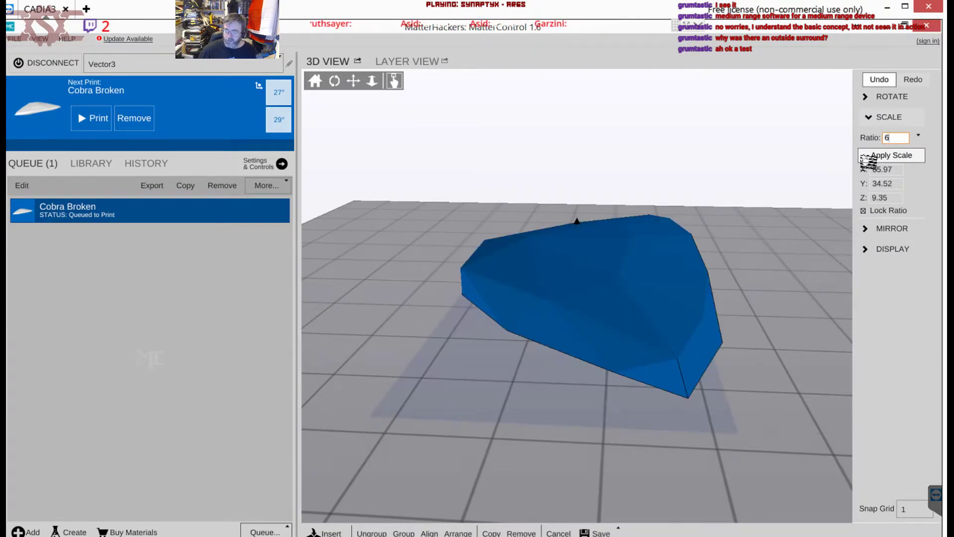
Shift the scaled Cobra slightly on the print bed, save the changes and leave editing mode
{"action": "left_click_drag", "start_coordinate": [618, 247], "coordinate": [640, 260]}
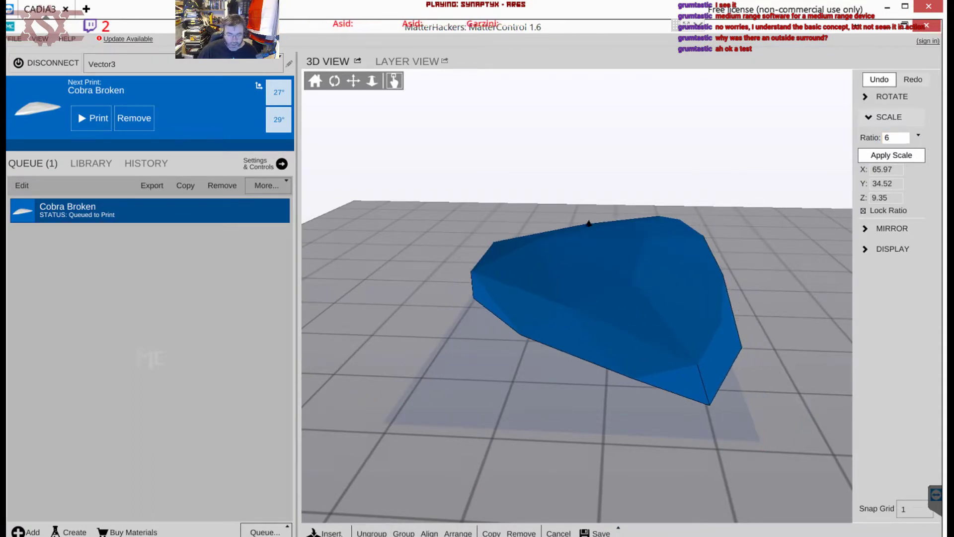
{"action": "left_click", "coordinate": [598, 532]}
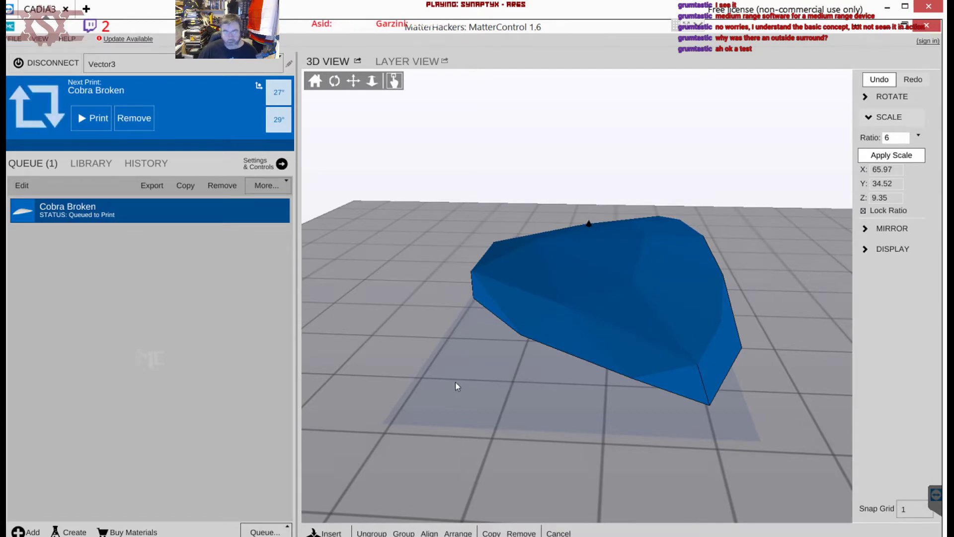
{"action": "left_click", "coordinate": [412, 360]}
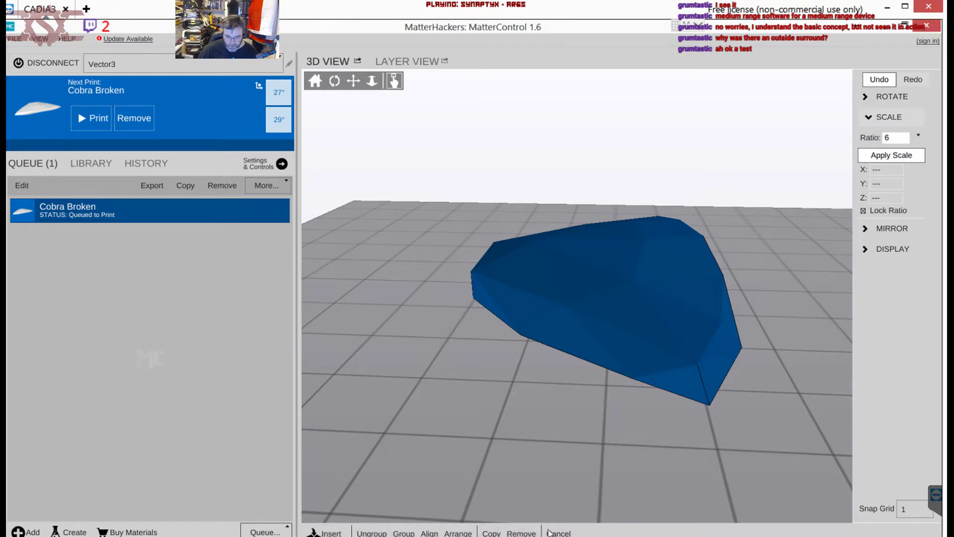
{"action": "left_click", "coordinate": [550, 533]}
Examine the Cobra's overhanging underside, and review the support material settings and available support types
{"action": "left_click_drag", "start_coordinate": [514, 383], "coordinate": [533, 326]}
{"action": "scroll", "coordinate": [566, 317], "scroll_direction": "up", "scroll_amount": 5}
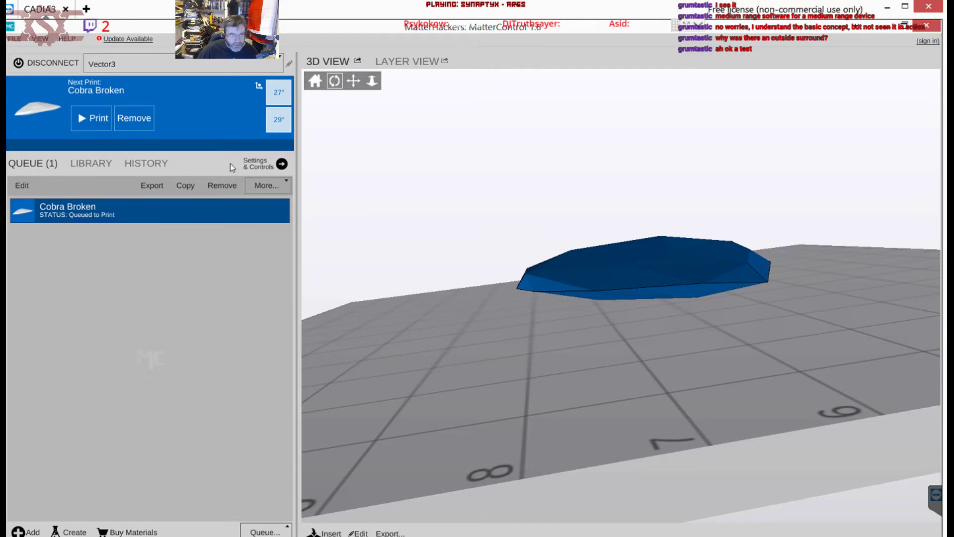
{"action": "left_click", "coordinate": [262, 165]}
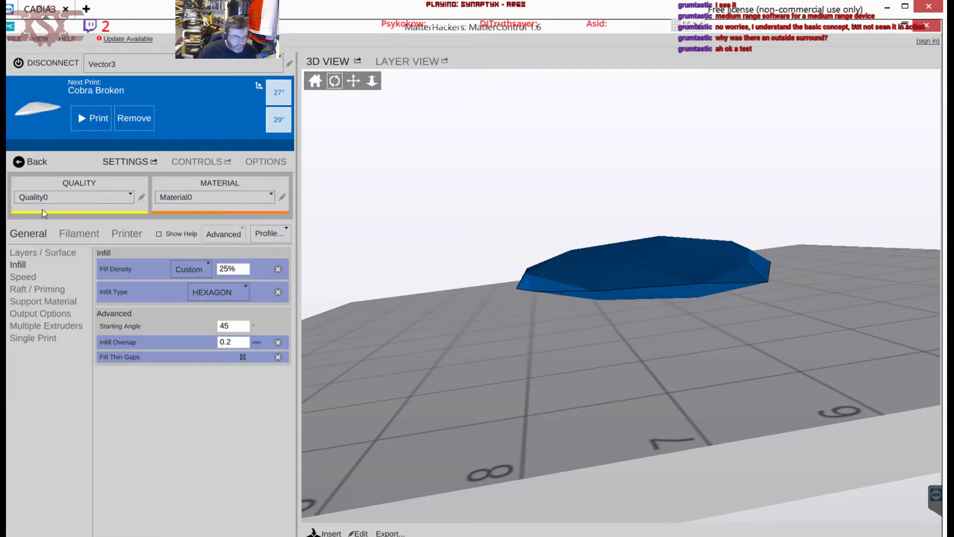
{"action": "left_click", "coordinate": [35, 302]}
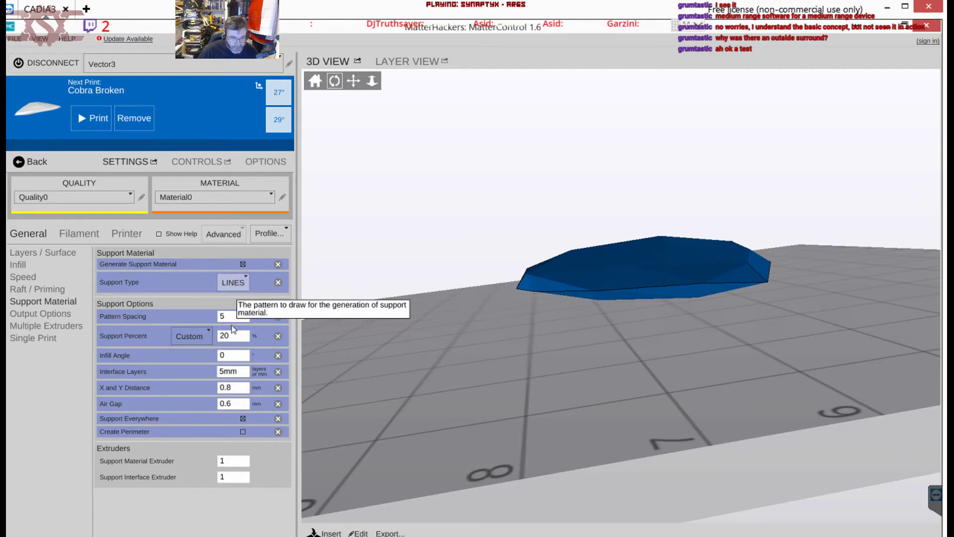
{"action": "left_click", "coordinate": [229, 283]}
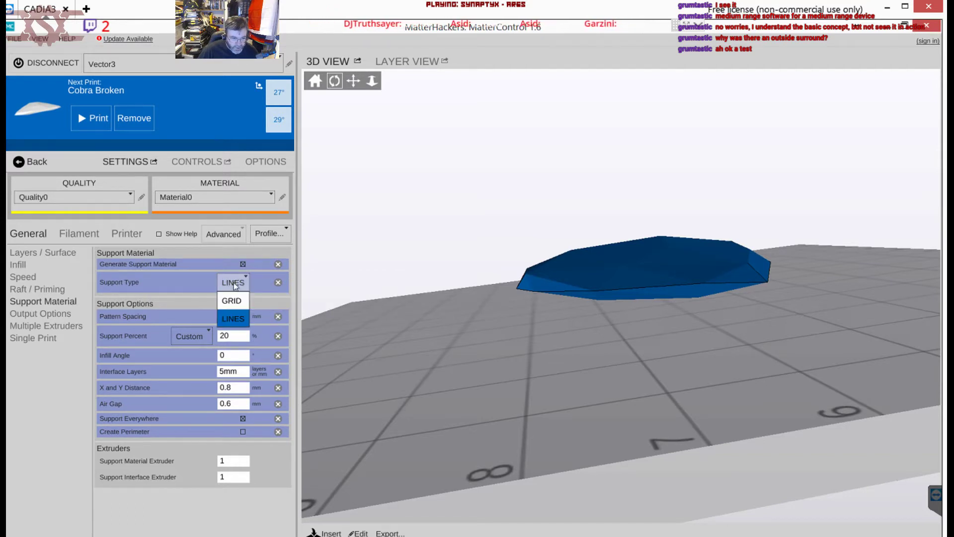
{"action": "left_click", "coordinate": [227, 284]}
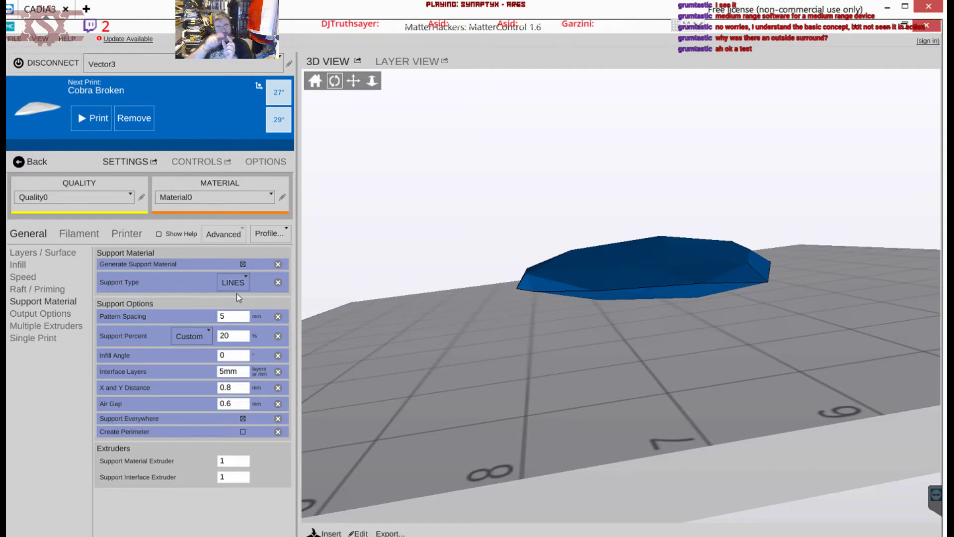
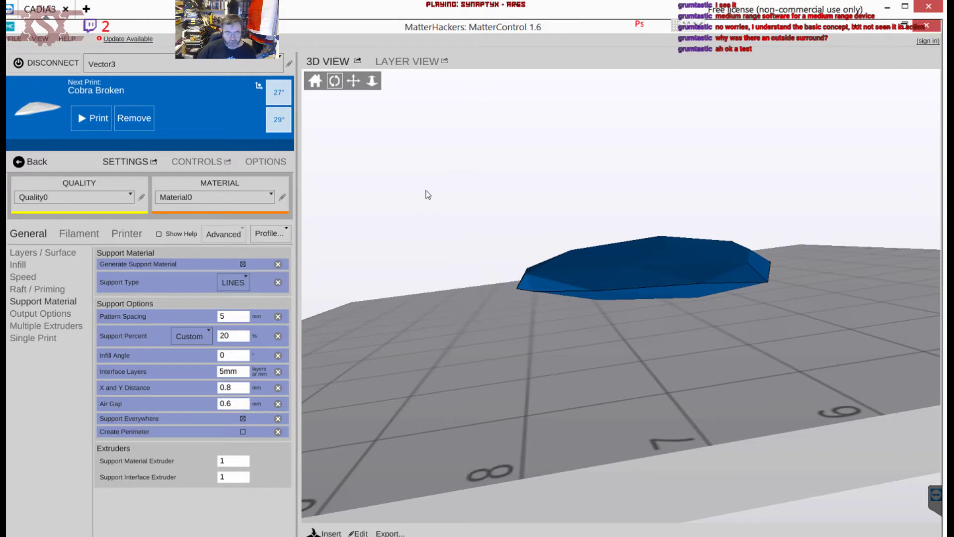
Generate the layer preview for the Cobra and inspect the first layer's support and model toolpaths up close
{"action": "left_click", "coordinate": [416, 62]}
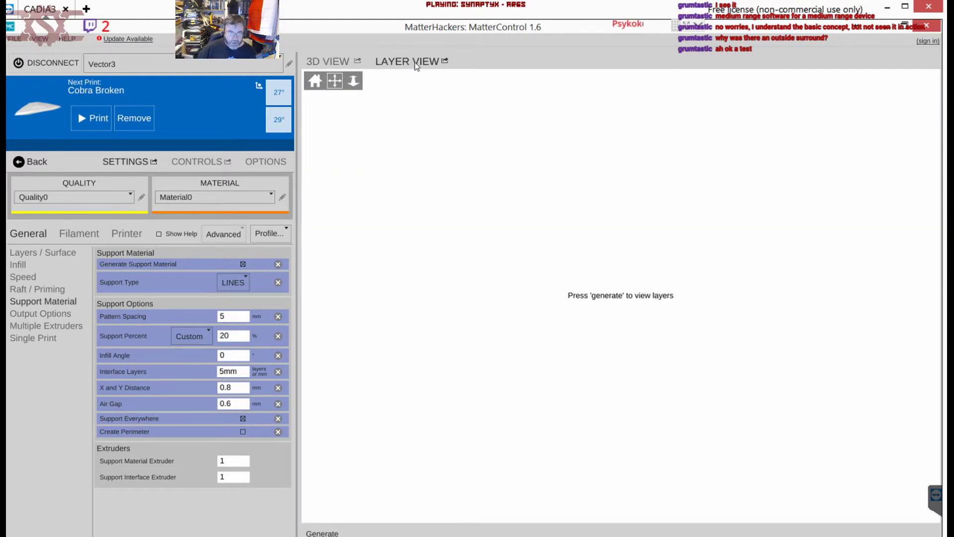
{"action": "left_click", "coordinate": [318, 532]}
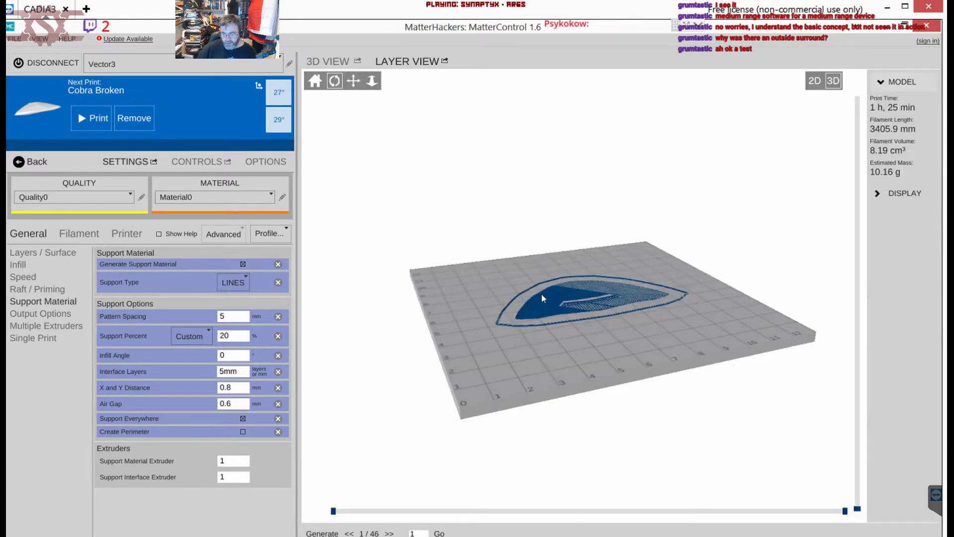
{"action": "scroll", "coordinate": [538, 293], "scroll_direction": "up", "scroll_amount": 5}
{"action": "left_click_drag", "start_coordinate": [601, 412], "coordinate": [618, 238]}
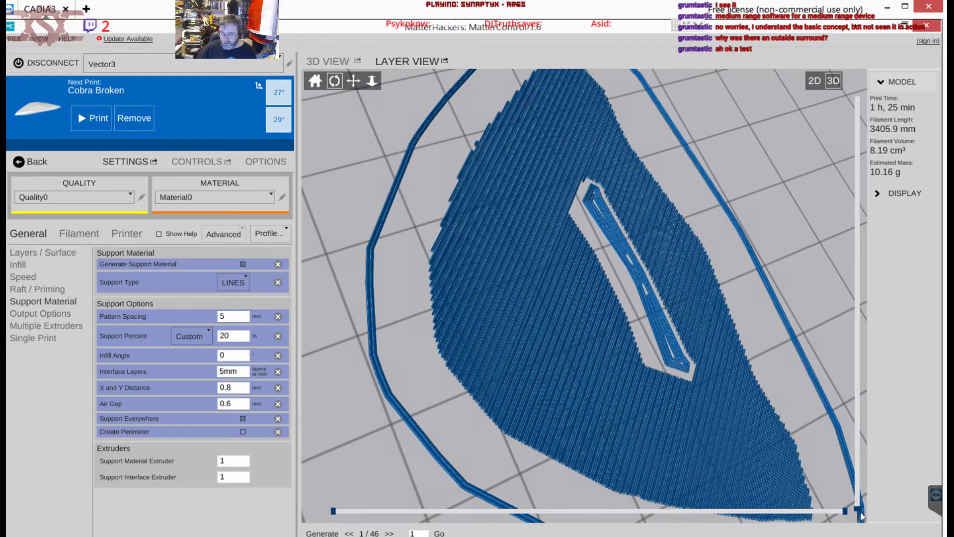
Advance the Cobra's layer preview to layer 3 and on to layer 10, inspecting the hexagonal infill and supports
{"action": "left_click_drag", "start_coordinate": [857, 508], "coordinate": [858, 496]}
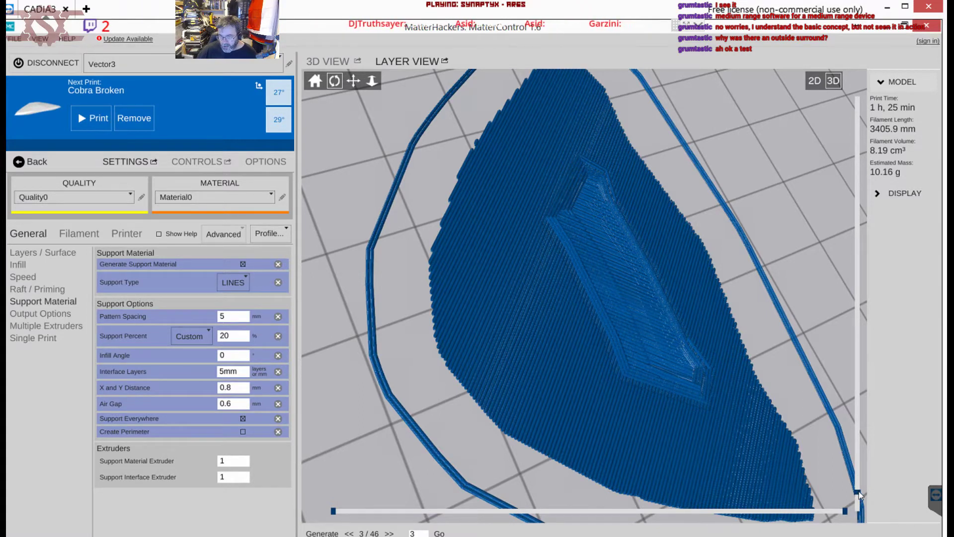
{"action": "left_click_drag", "start_coordinate": [859, 488], "coordinate": [861, 424]}
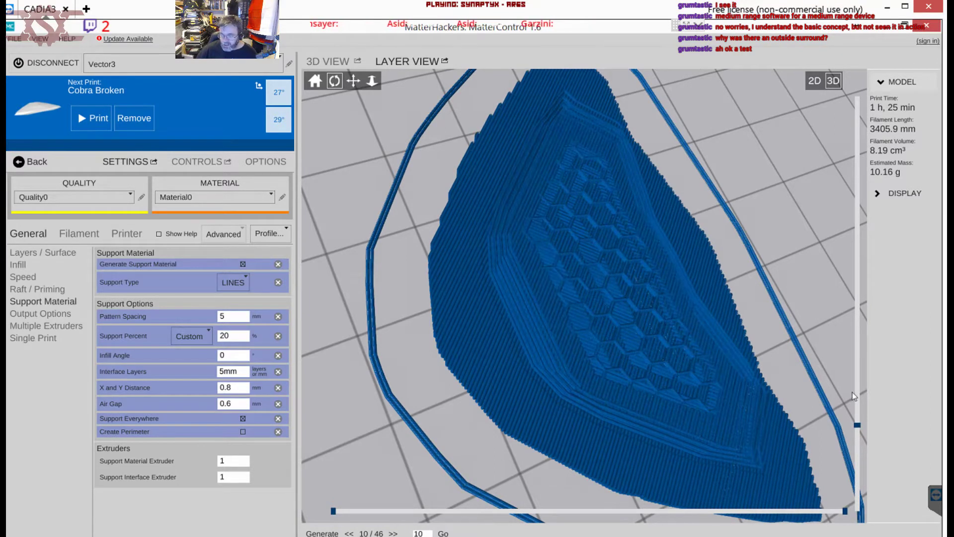
{"action": "left_click_drag", "start_coordinate": [689, 376], "coordinate": [637, 379]}
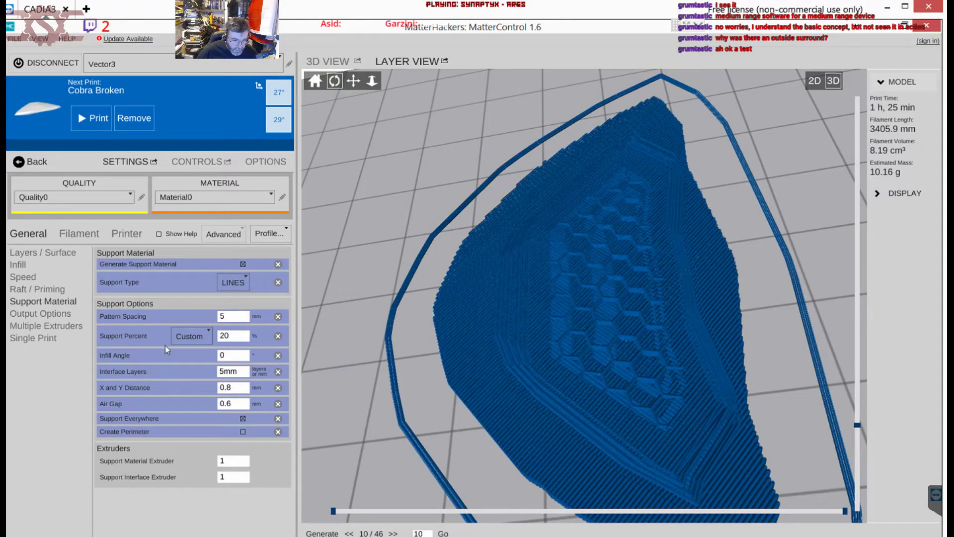
Set the support pattern spacing to 10 mm and the X and Y distance to 2 mm, and disable Support Everywhere
{"action": "left_click", "coordinate": [229, 317]}
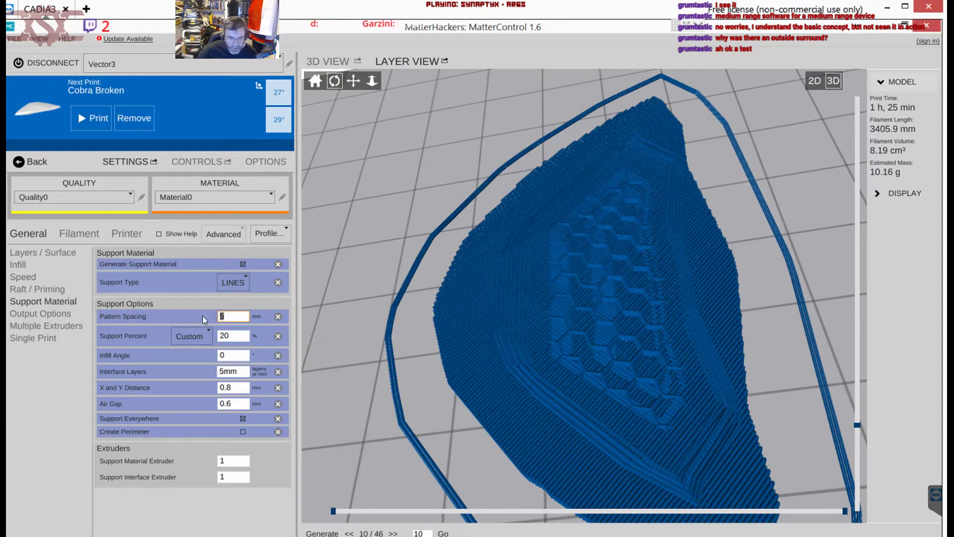
{"action": "type", "text": "10"}
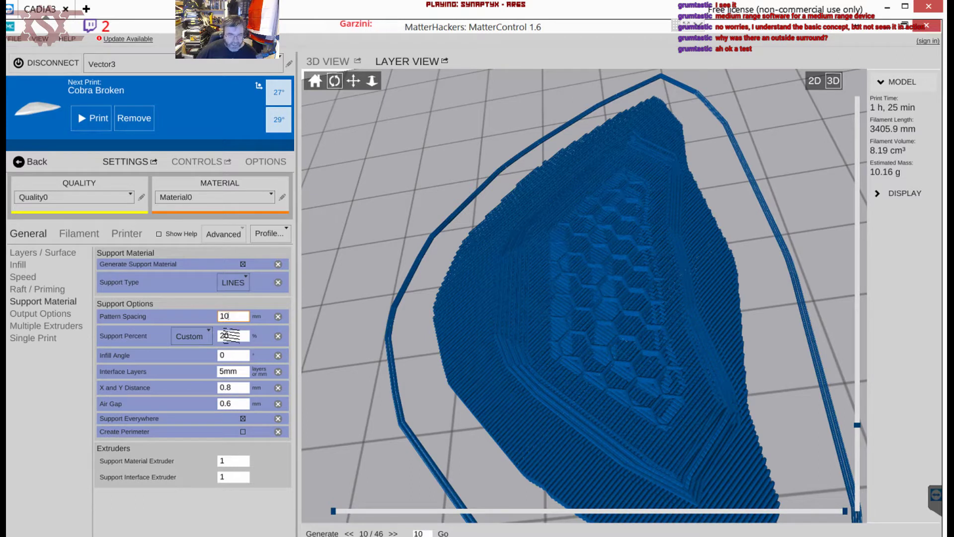
{"action": "left_click", "coordinate": [218, 335]}
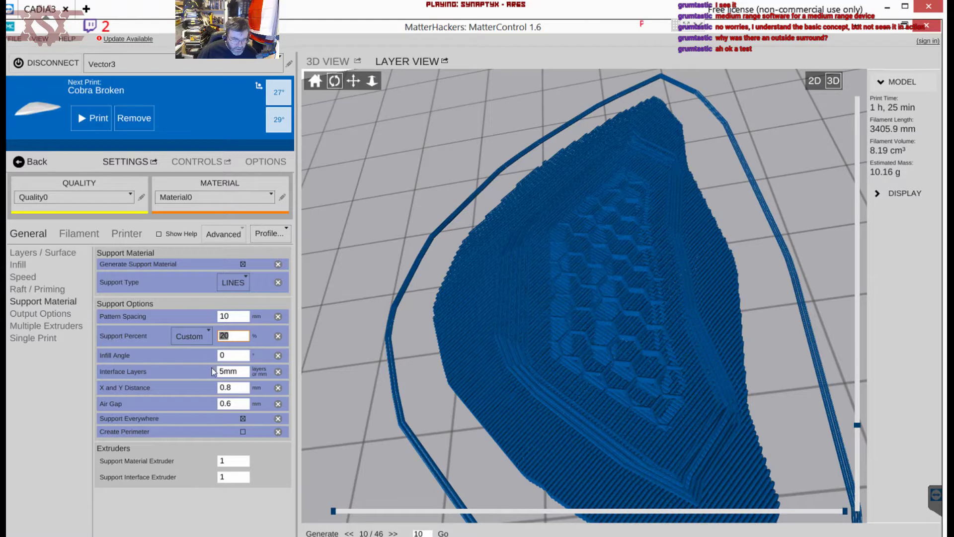
{"action": "left_click", "coordinate": [234, 388]}
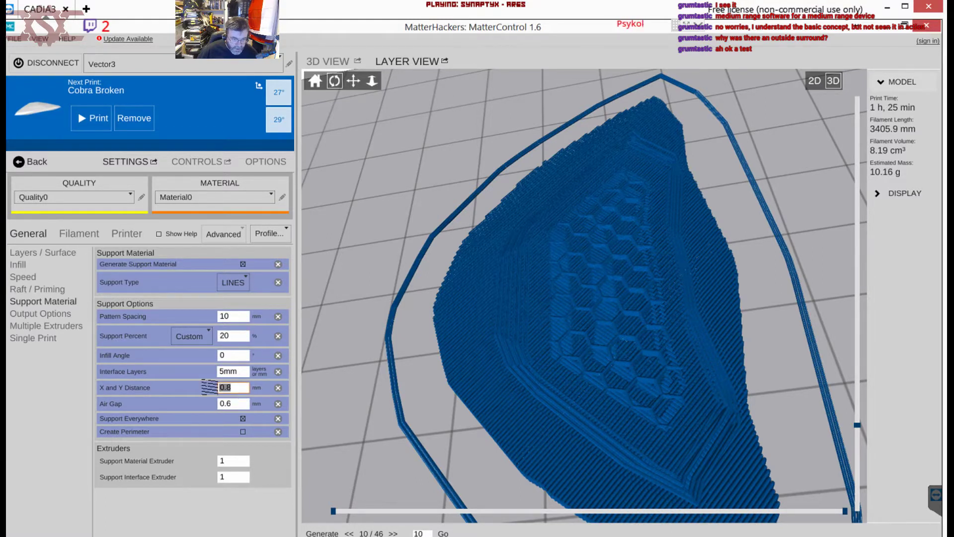
{"action": "type", "text": "2"}
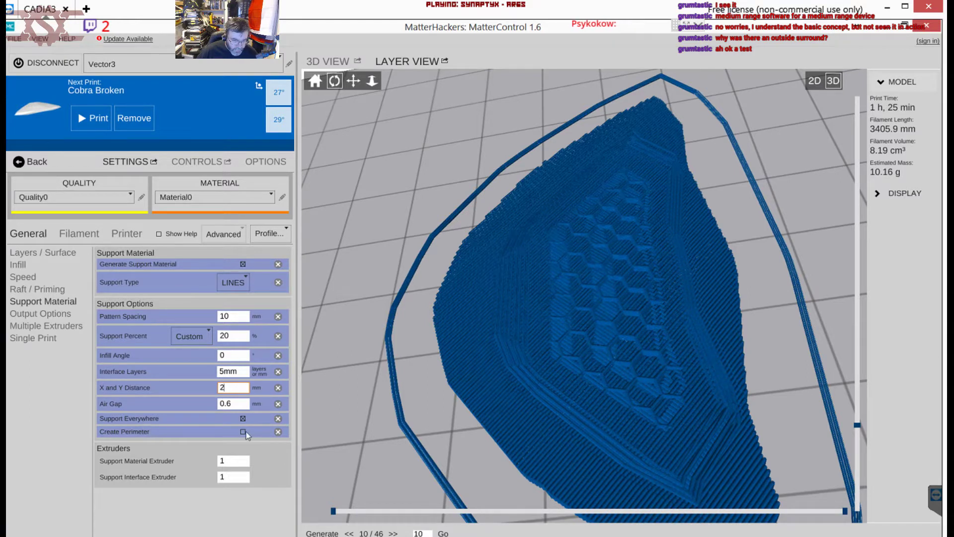
{"action": "left_click", "coordinate": [243, 418]}
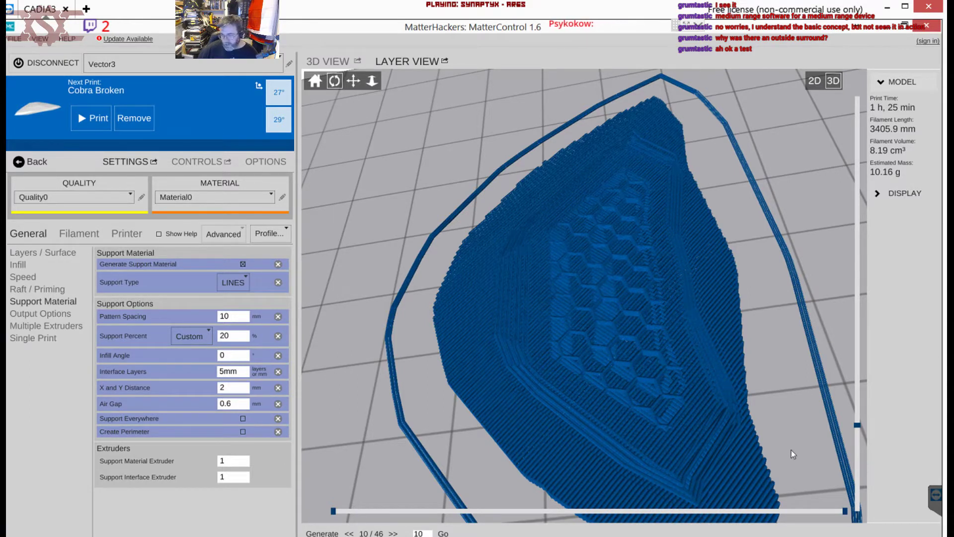
Regenerate the Cobra's layer preview and inspect the gap between support and model on the first layer
{"action": "left_click", "coordinate": [322, 532]}
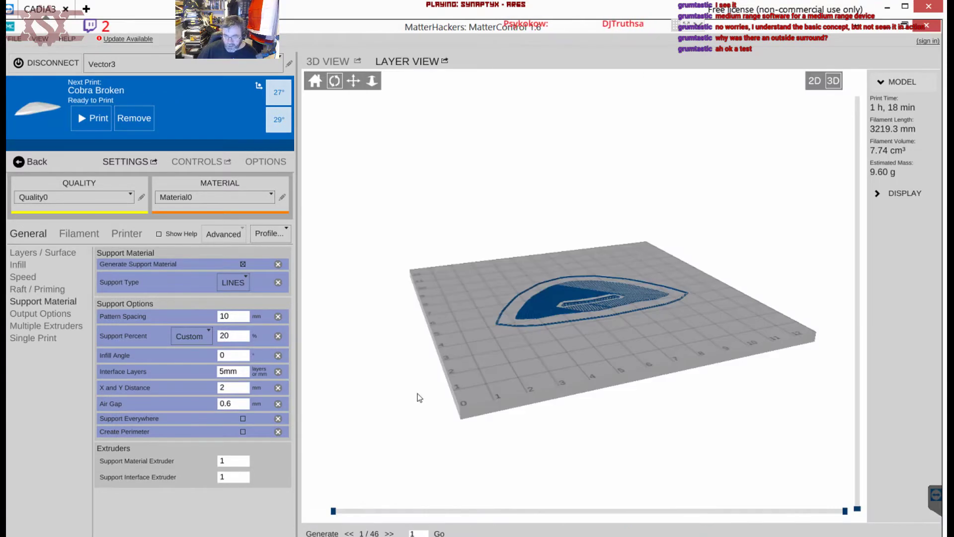
{"action": "left_click_drag", "start_coordinate": [539, 336], "coordinate": [645, 330]}
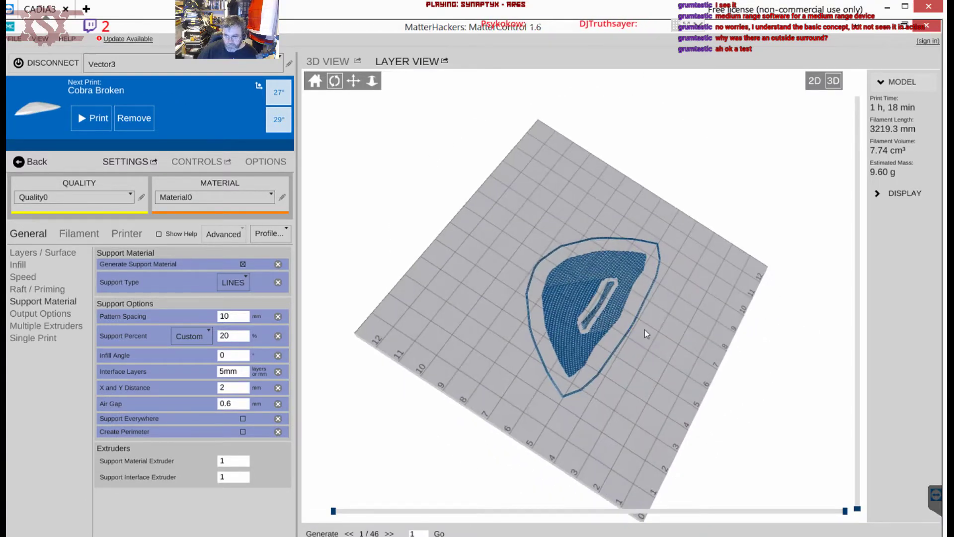
{"action": "scroll", "coordinate": [641, 326], "scroll_direction": "up", "scroll_amount": 5}
{"action": "scroll", "coordinate": [632, 325], "scroll_direction": "up", "scroll_amount": 5}
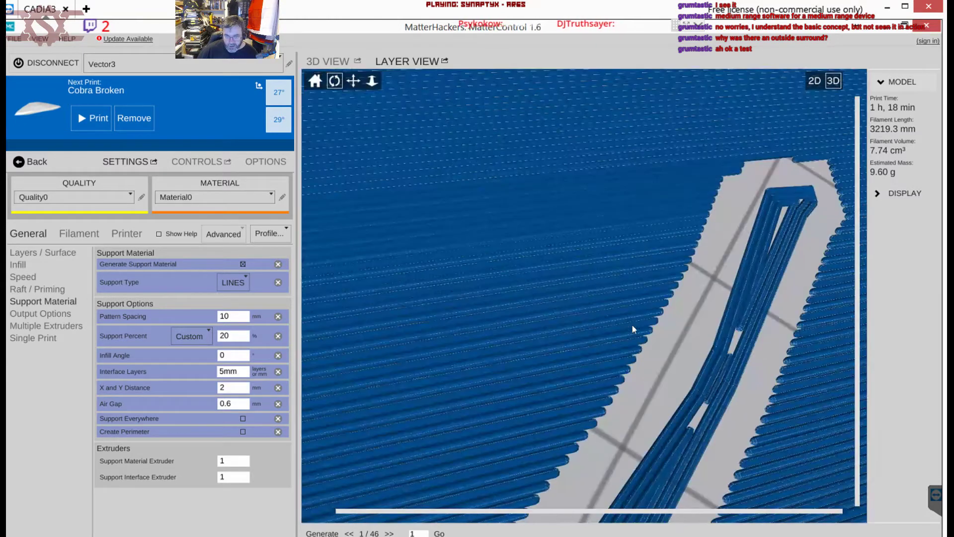
{"action": "scroll", "coordinate": [626, 327], "scroll_direction": "up", "scroll_amount": 2}
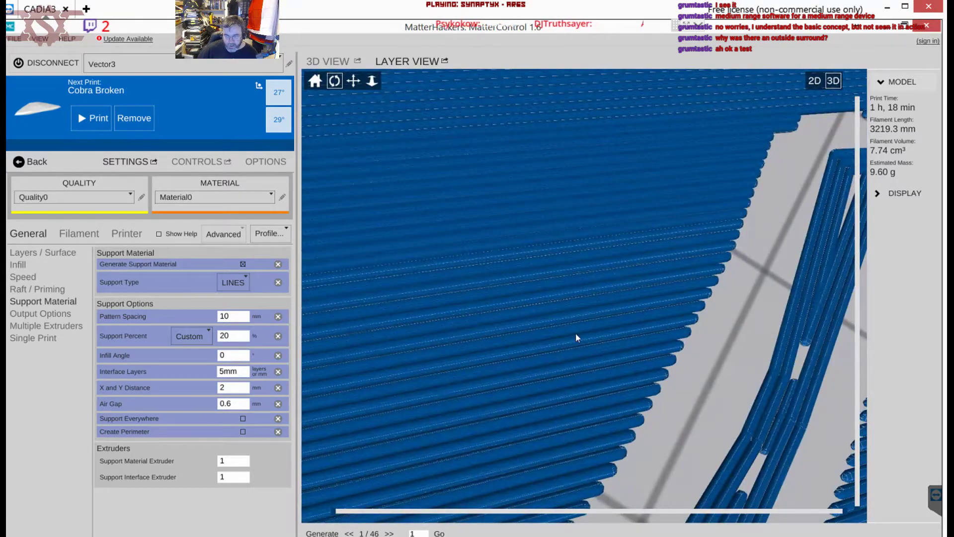
{"action": "scroll", "coordinate": [576, 333], "scroll_direction": "down", "scroll_amount": 10}
{"action": "left_click_drag", "start_coordinate": [565, 431], "coordinate": [626, 365]}
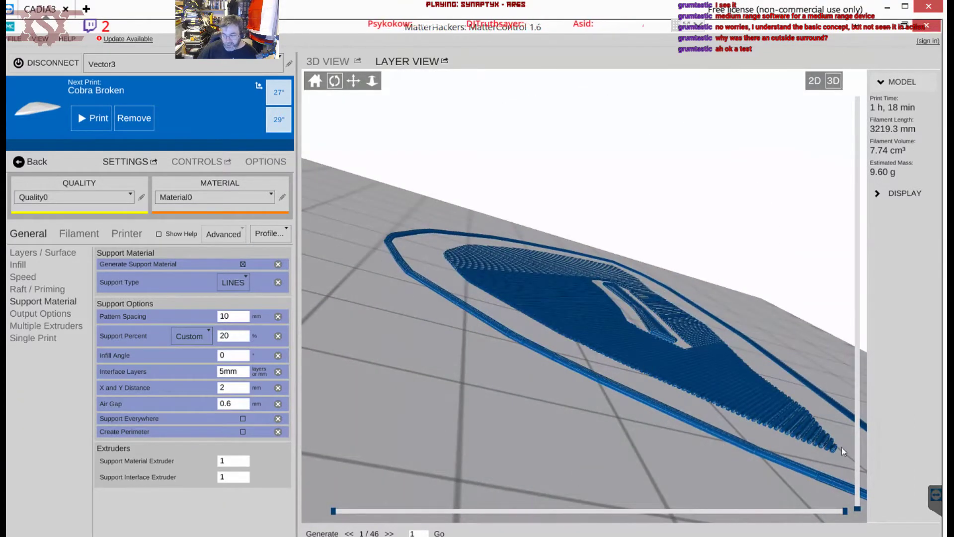
Show all the Cobra's layers up to layer 46 and examine the support structure along the hull's outer edge
{"action": "left_click_drag", "start_coordinate": [857, 509], "coordinate": [771, 122]}
{"action": "scroll", "coordinate": [631, 290], "scroll_direction": "up", "scroll_amount": 6}
{"action": "left_click_drag", "start_coordinate": [638, 289], "coordinate": [735, 267]}
{"action": "scroll", "coordinate": [581, 322], "scroll_direction": "up", "scroll_amount": 3}
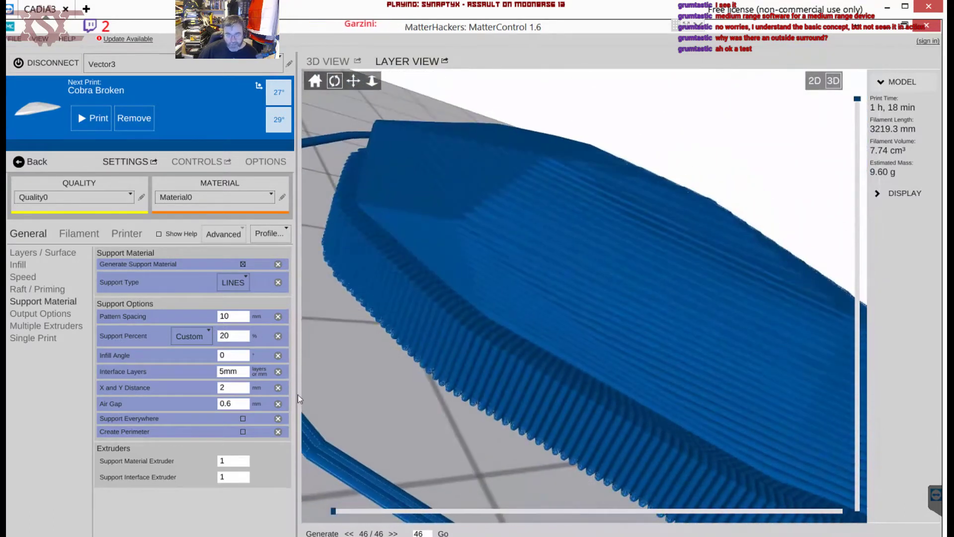
Set the support pattern spacing to 20 mm and the air gap to 0.6 mm
{"action": "left_click_drag", "start_coordinate": [242, 318], "coordinate": [199, 319]}
{"action": "type", "text": "20"}
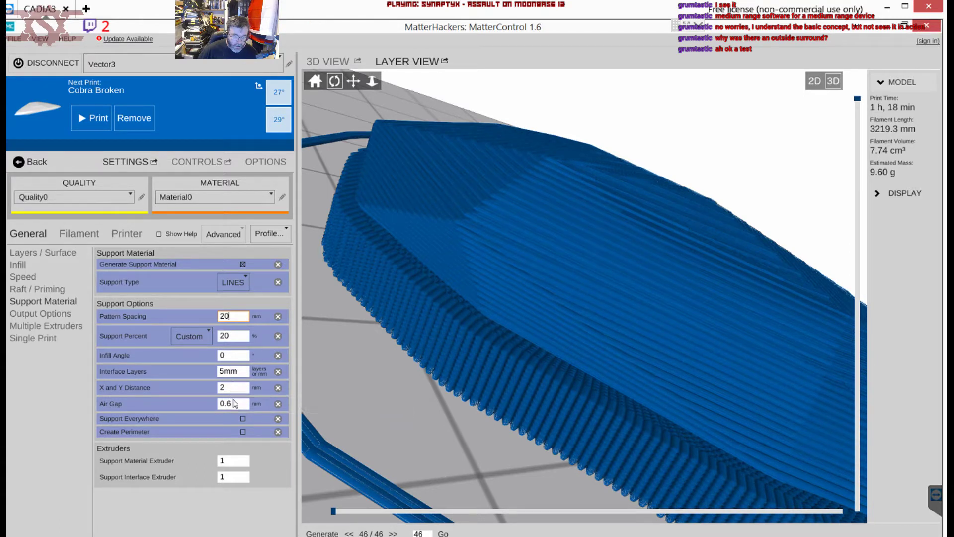
{"action": "left_click", "coordinate": [233, 403]}
{"action": "type", "text": "0"}
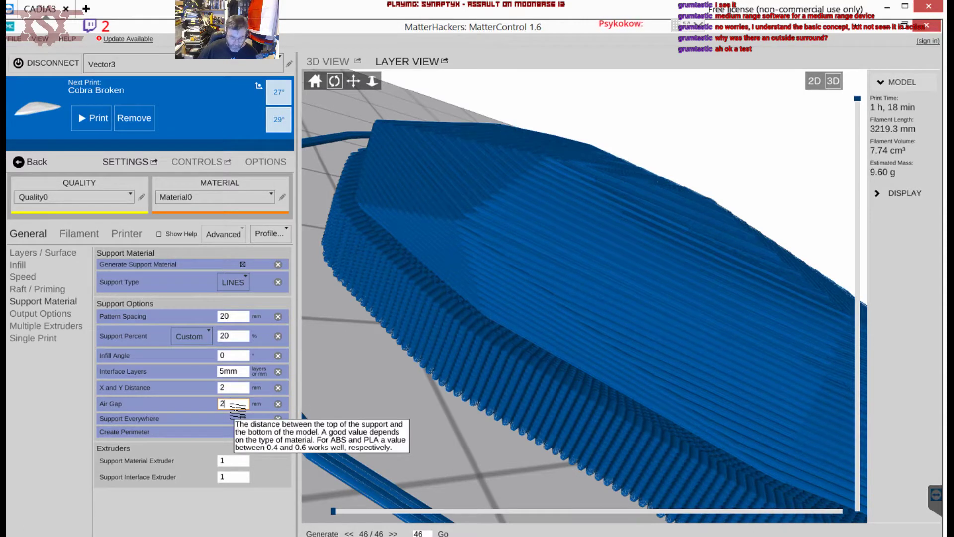
{"action": "type", "text": ".6"}
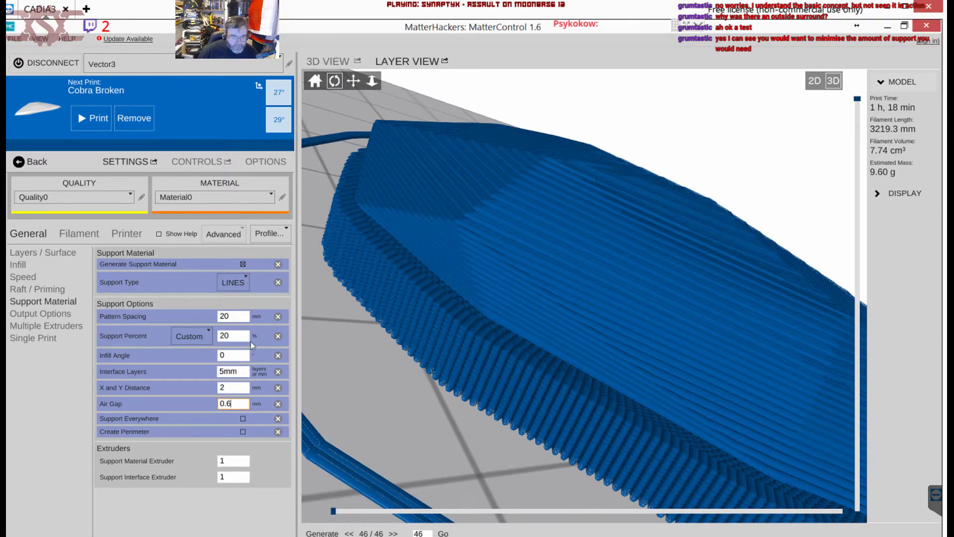
Change the support type to GRID and regenerate the Cobra's layer preview
{"action": "left_click", "coordinate": [219, 316]}
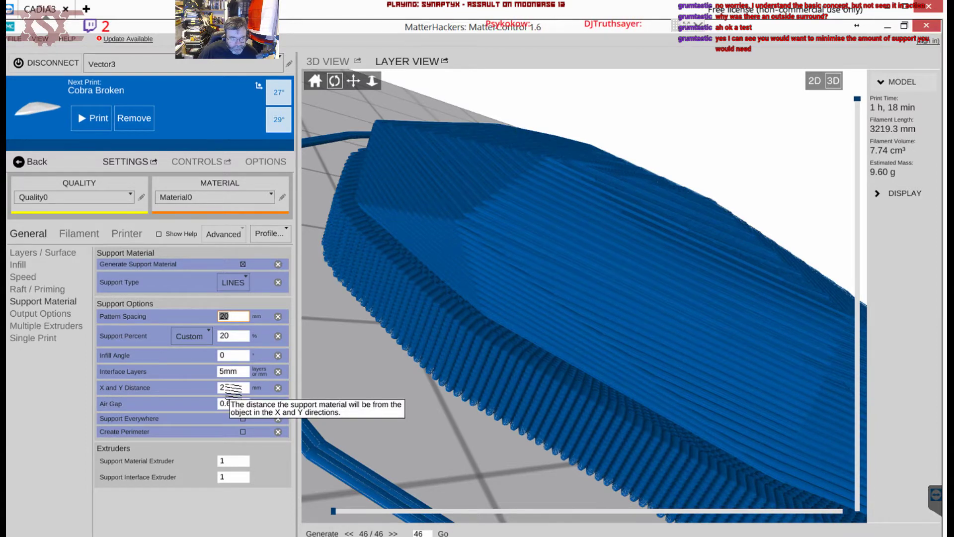
{"action": "left_click", "coordinate": [236, 285]}
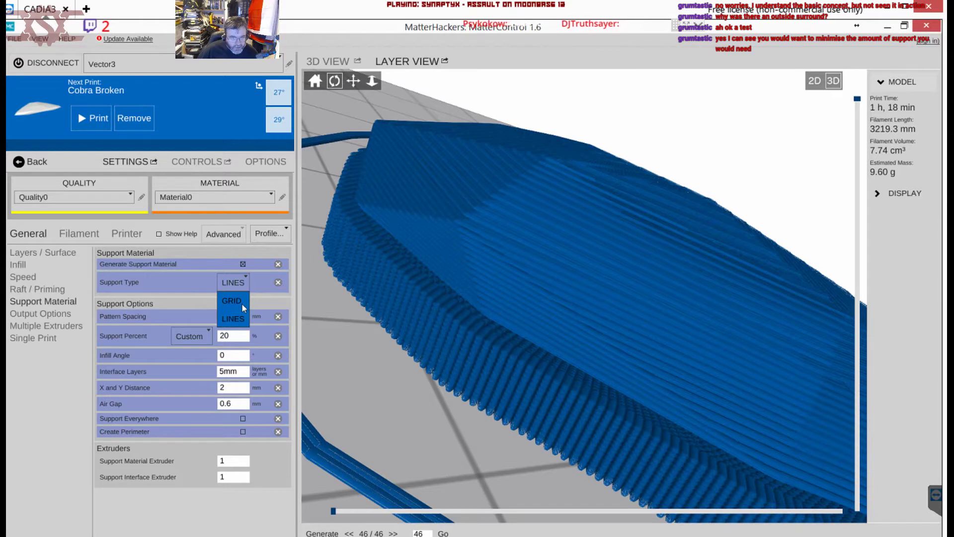
{"action": "left_click", "coordinate": [242, 304]}
{"action": "left_click", "coordinate": [322, 534]}
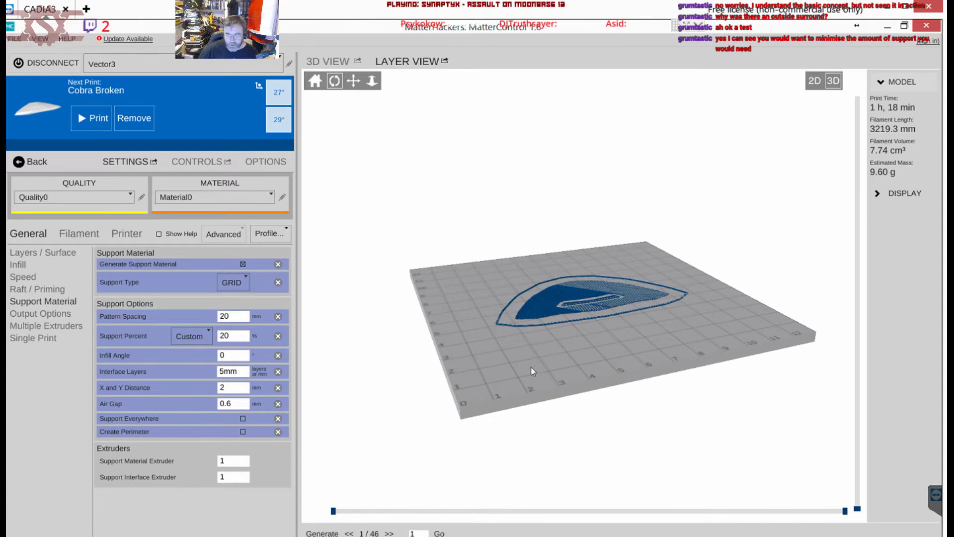
Examine the first layer with grid supports, up close and from several angles, around the model's contact area
{"action": "left_click_drag", "start_coordinate": [530, 367], "coordinate": [570, 398]}
{"action": "scroll", "coordinate": [630, 280], "scroll_direction": "up", "scroll_amount": 6}
{"action": "scroll", "coordinate": [618, 302], "scroll_direction": "up", "scroll_amount": 5}
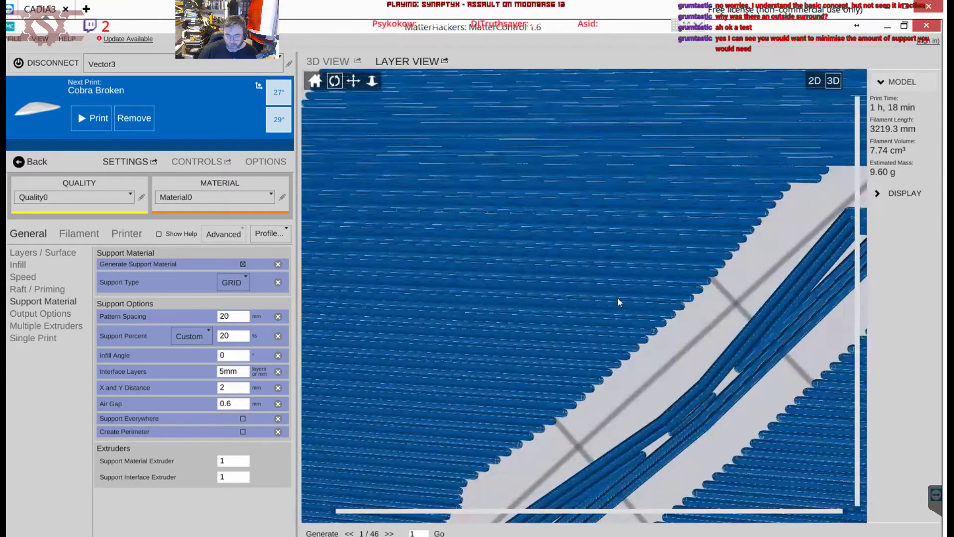
{"action": "scroll", "coordinate": [615, 303], "scroll_direction": "down", "scroll_amount": 5}
{"action": "left_click_drag", "start_coordinate": [650, 413], "coordinate": [679, 304]}
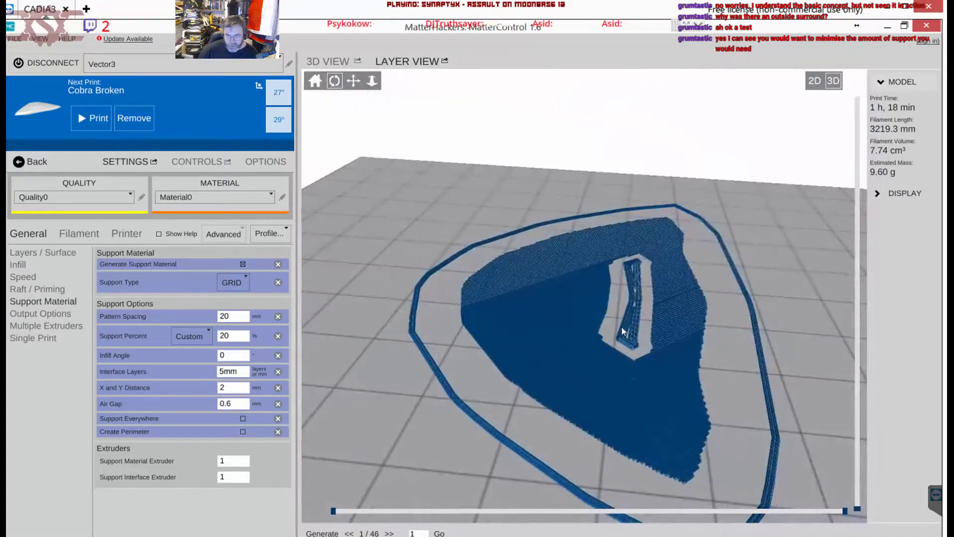
{"action": "scroll", "coordinate": [615, 322], "scroll_direction": "up", "scroll_amount": 5}
{"action": "scroll", "coordinate": [615, 322], "scroll_direction": "up", "scroll_amount": 2}
{"action": "scroll", "coordinate": [615, 321], "scroll_direction": "down", "scroll_amount": 5}
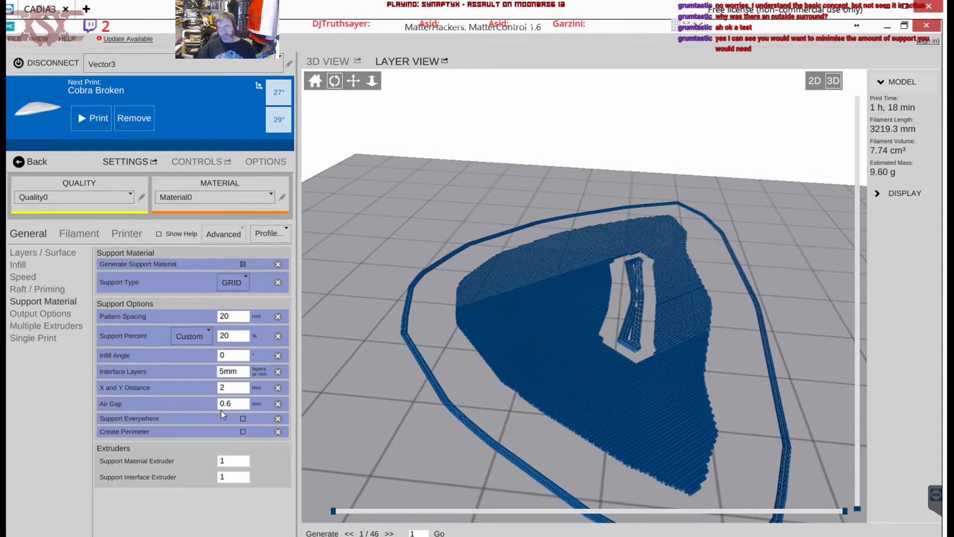
{"action": "scroll", "coordinate": [487, 323], "scroll_direction": "up", "scroll_amount": 4}
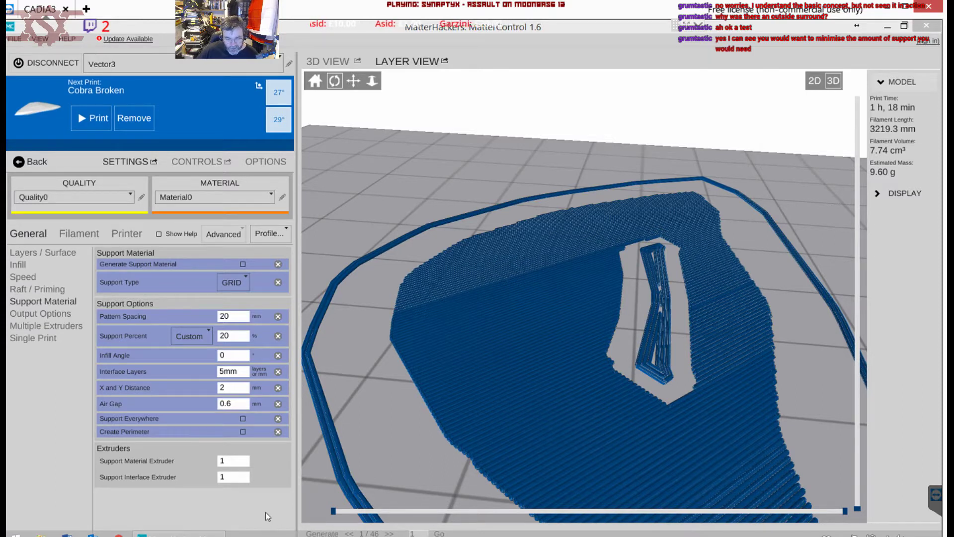
Turn off support material generation, regenerate the layer preview and show the Cobra's layers up to layer 21
{"action": "left_click", "coordinate": [322, 533]}
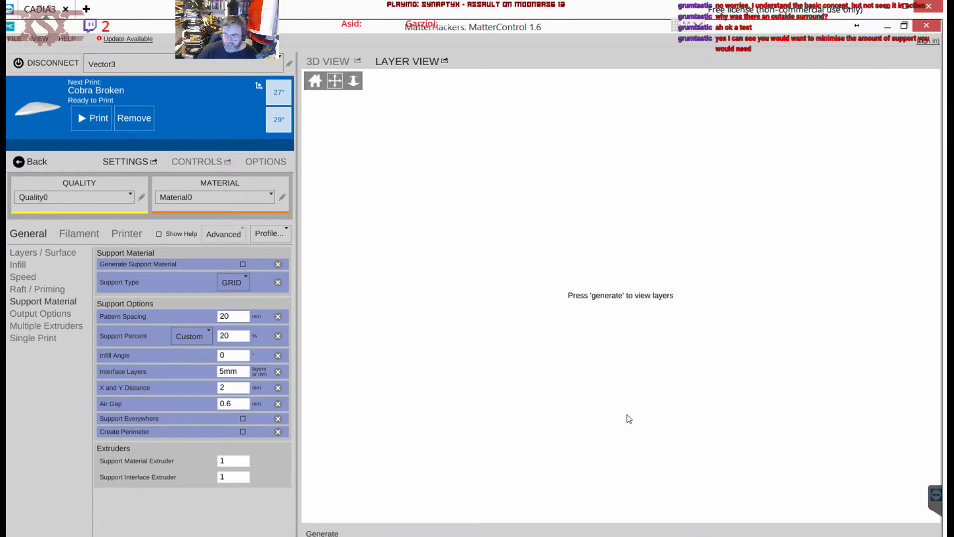
{"action": "left_click_drag", "start_coordinate": [584, 323], "coordinate": [606, 321]}
{"action": "scroll", "coordinate": [606, 322], "scroll_direction": "up", "scroll_amount": 5}
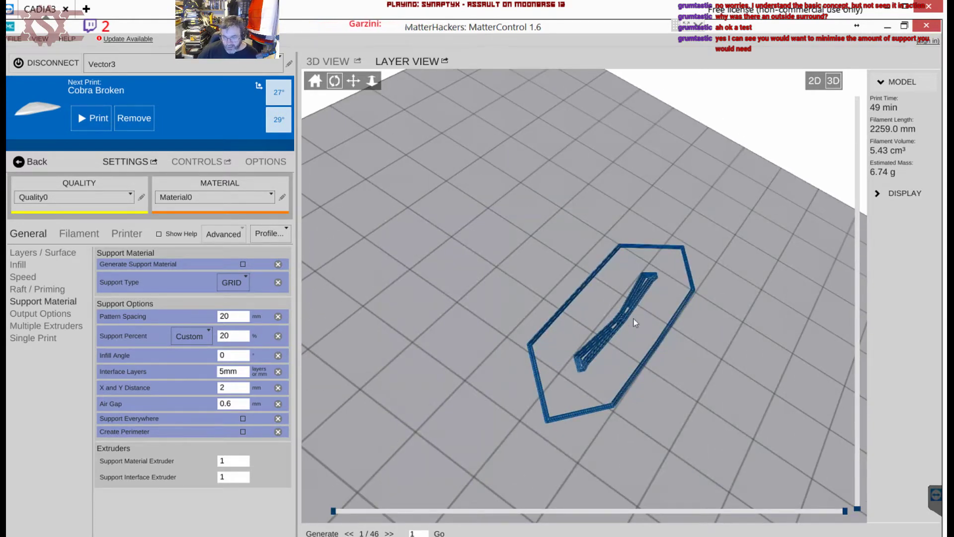
{"action": "left_click_drag", "start_coordinate": [857, 508], "coordinate": [841, 324]}
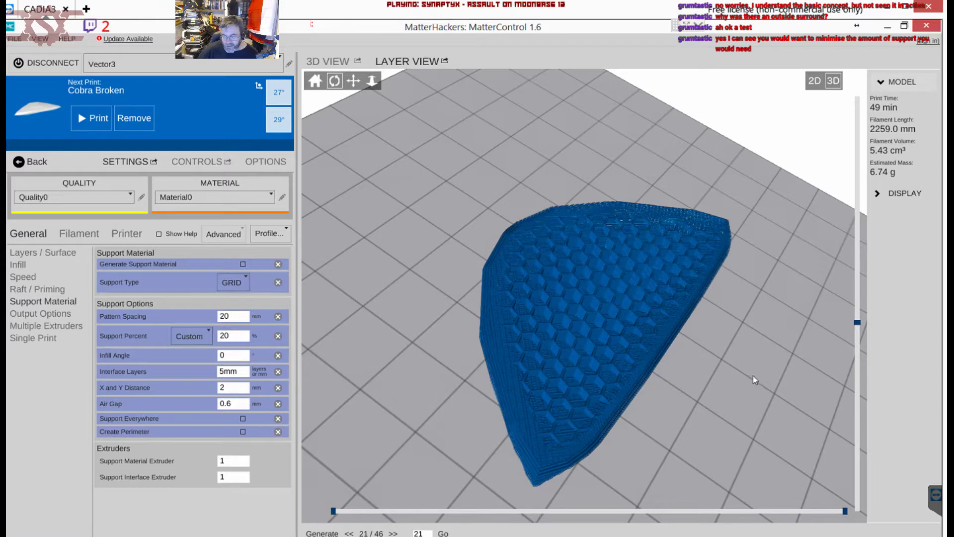
{"action": "left_click_drag", "start_coordinate": [686, 406], "coordinate": [670, 466]}
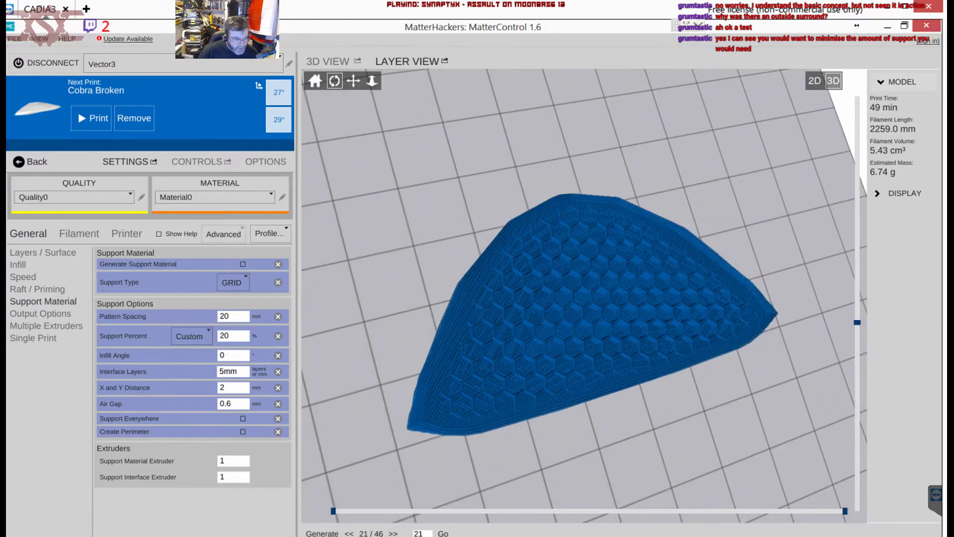
Inspect the Cobra's hexagonal infill, set the fill density to 15% and regenerate the layer preview
{"action": "left_click", "coordinate": [15, 265]}
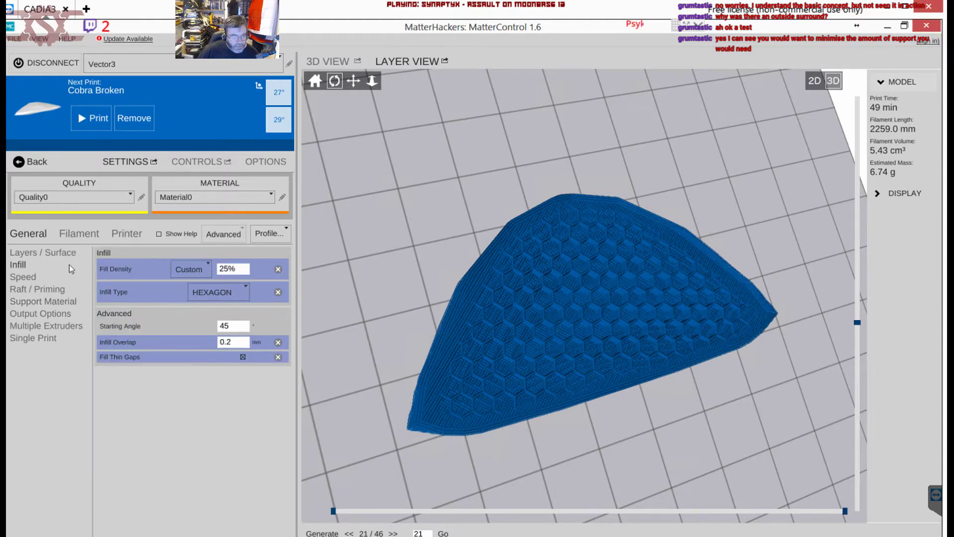
{"action": "scroll", "coordinate": [578, 340], "scroll_direction": "up", "scroll_amount": 2}
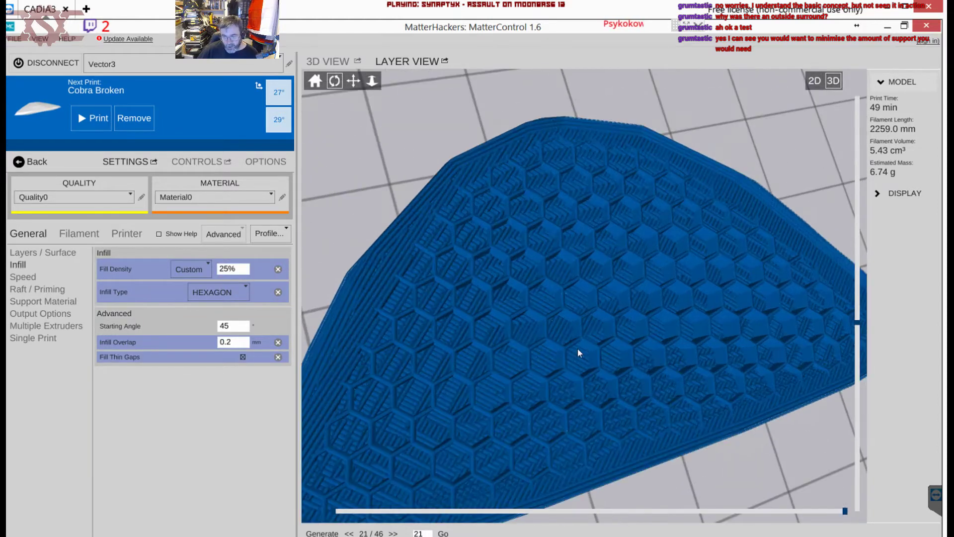
{"action": "mouse_move", "coordinate": [555, 317]}
{"action": "left_mouse_down"}
{"action": "mouse_move", "coordinate": [549, 294]}
{"action": "mouse_move", "coordinate": [534, 297]}
{"action": "mouse_move", "coordinate": [546, 287]}
{"action": "mouse_move", "coordinate": [577, 305]}
{"action": "mouse_move", "coordinate": [560, 326]}
{"action": "left_mouse_up"}
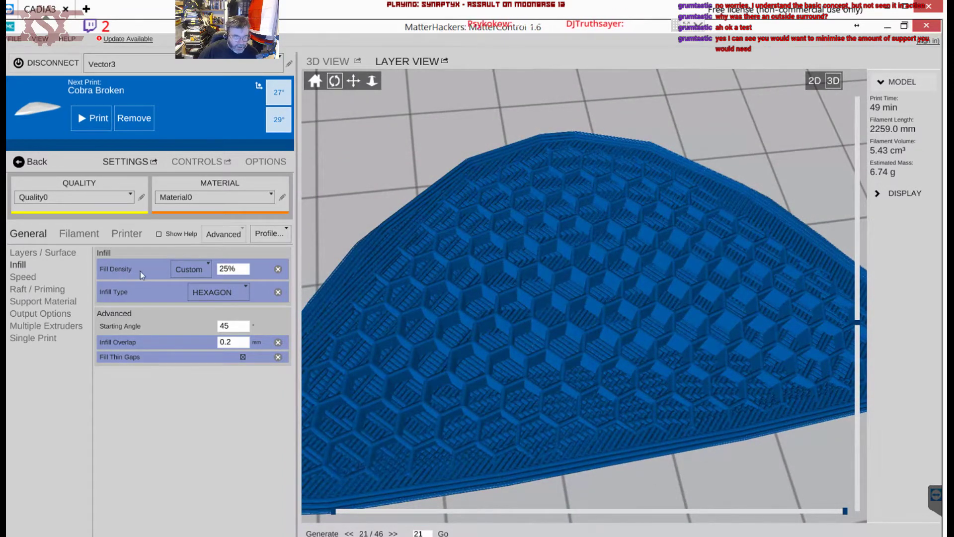
{"action": "left_click", "coordinate": [239, 268]}
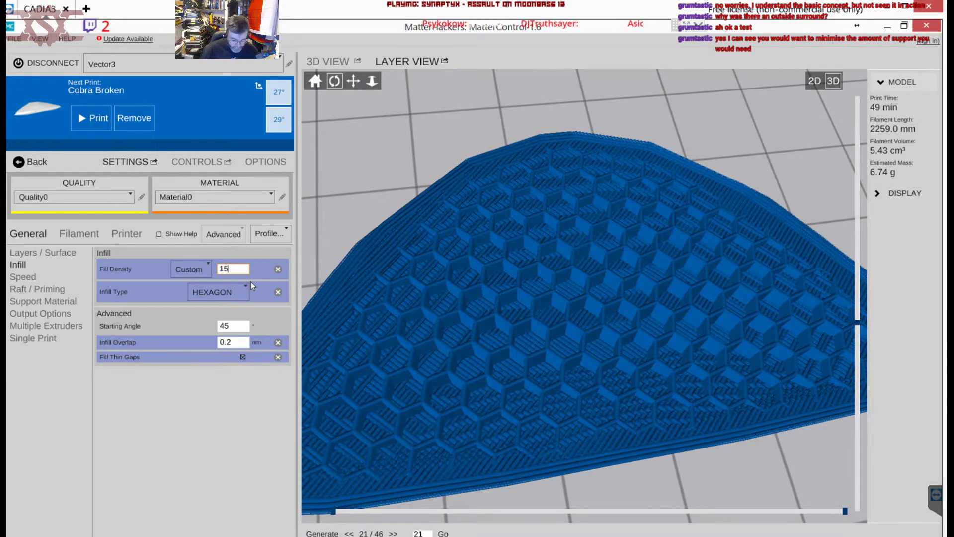
{"action": "type", "text": "15%"}
{"action": "key", "text": "Return"}
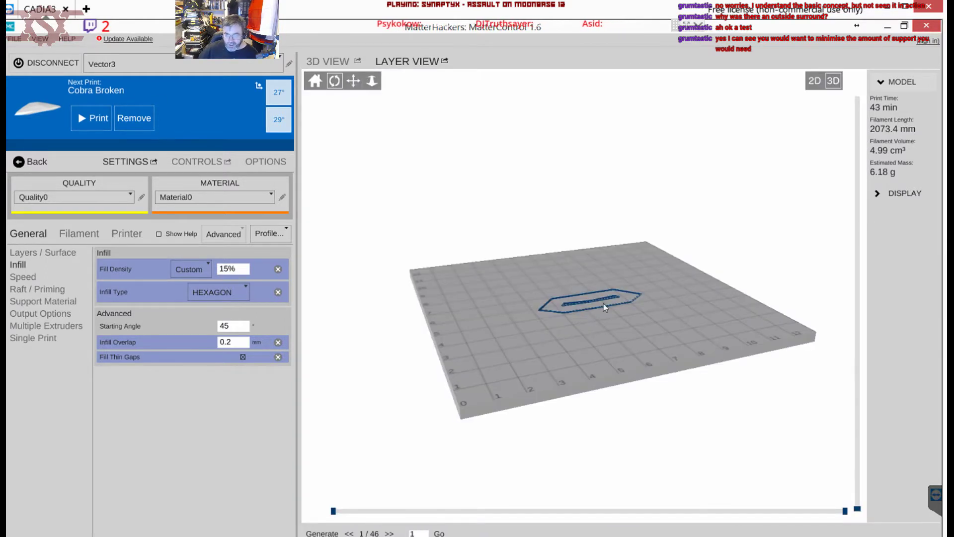
Advance the regenerated preview to layer 22 and inspect the sparser hexagonal infill from several angles
{"action": "scroll", "coordinate": [616, 302], "scroll_direction": "up", "scroll_amount": 6}
{"action": "left_click_drag", "start_coordinate": [602, 341], "coordinate": [637, 336]}
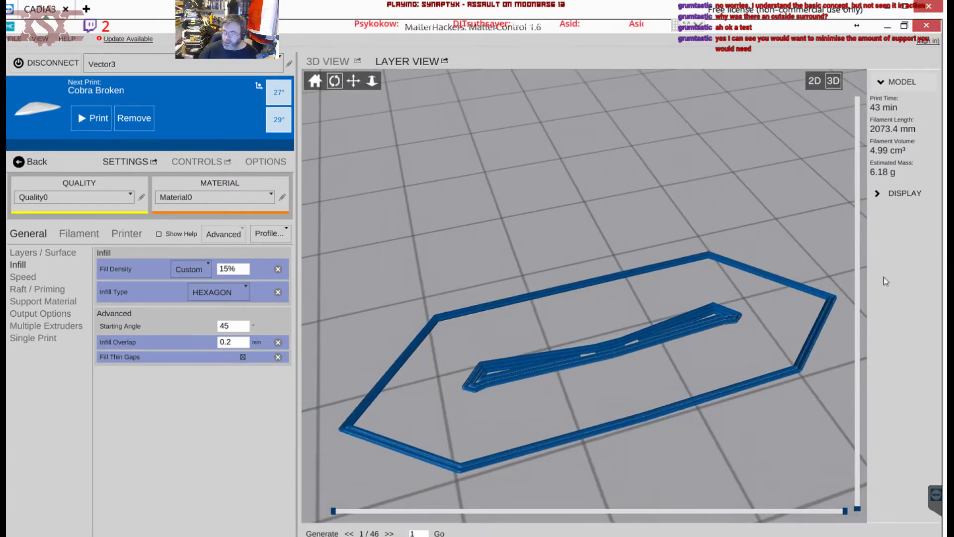
{"action": "left_click_drag", "start_coordinate": [858, 508], "coordinate": [834, 315]}
{"action": "scroll", "coordinate": [525, 232], "scroll_direction": "up", "scroll_amount": 3}
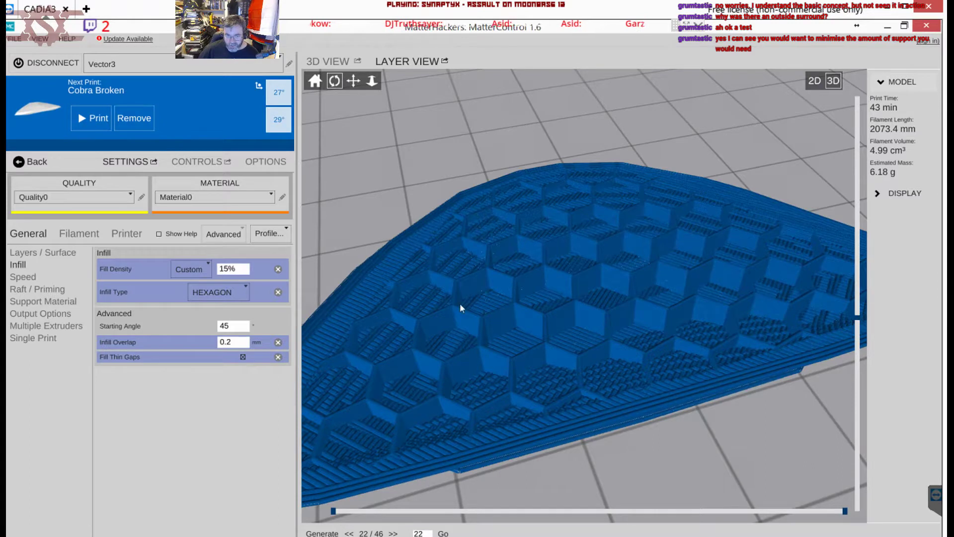
{"action": "scroll", "coordinate": [475, 320], "scroll_direction": "down", "scroll_amount": 5}
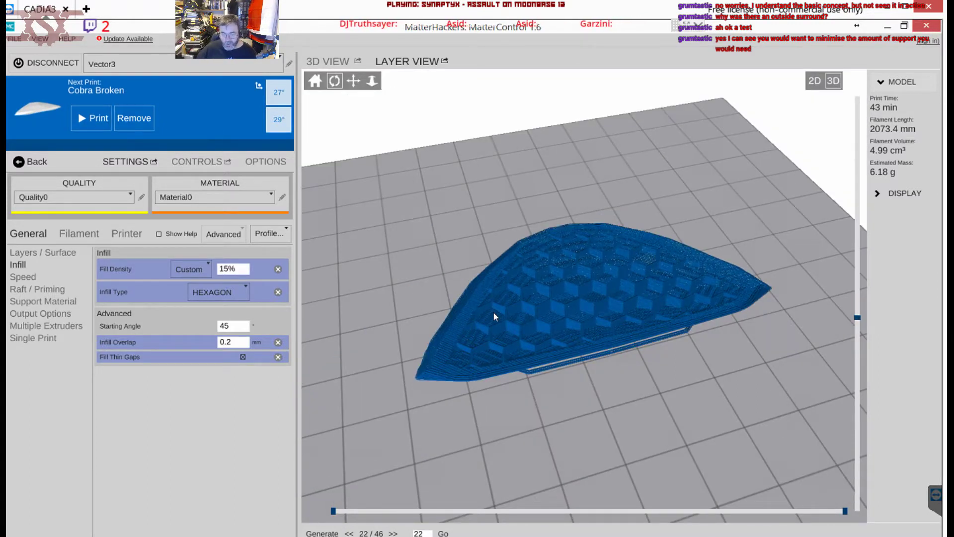
{"action": "left_click_drag", "start_coordinate": [558, 398], "coordinate": [568, 419]}
{"action": "scroll", "coordinate": [569, 339], "scroll_direction": "up", "scroll_amount": 5}
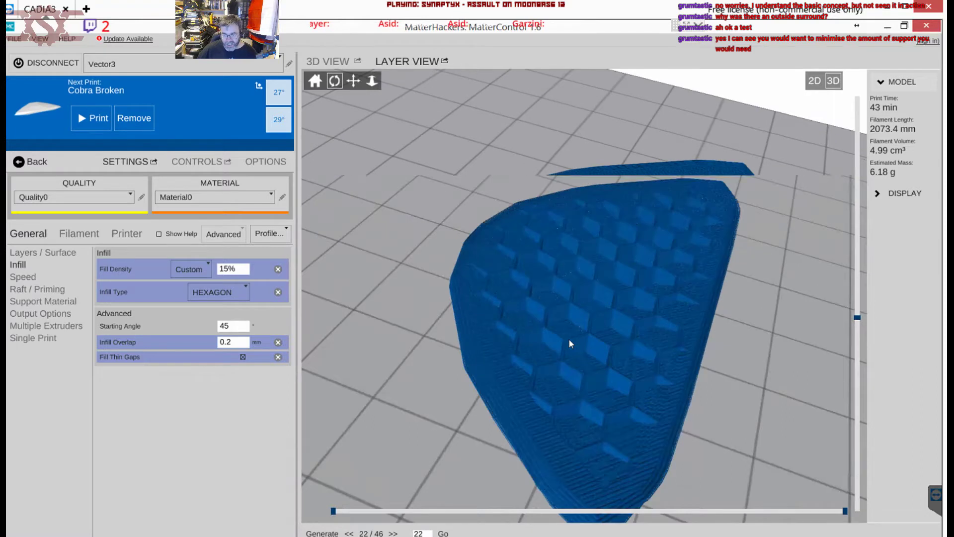
Turn support material generation back on and regenerate the Cobra's layer preview
{"action": "left_click_drag", "start_coordinate": [544, 345], "coordinate": [586, 268]}
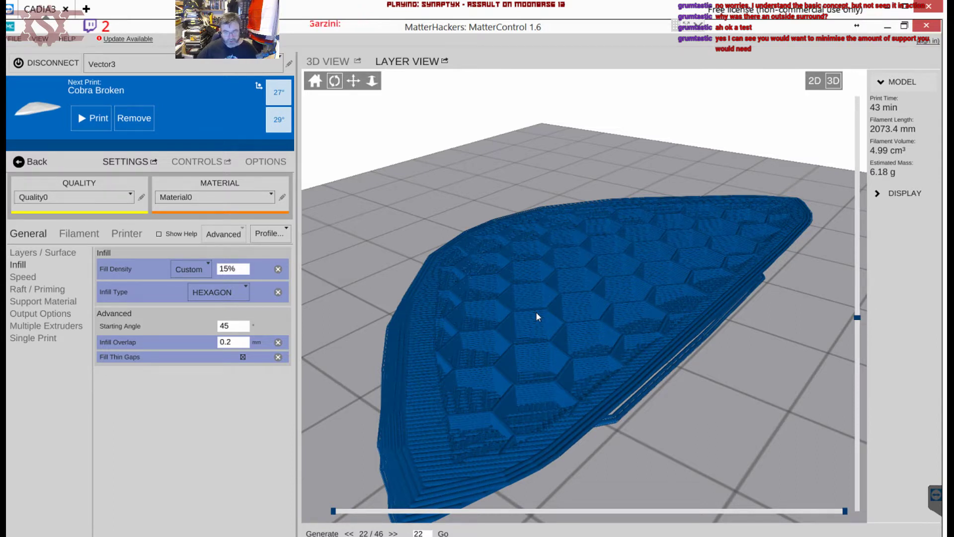
{"action": "left_click_drag", "start_coordinate": [596, 357], "coordinate": [546, 330]}
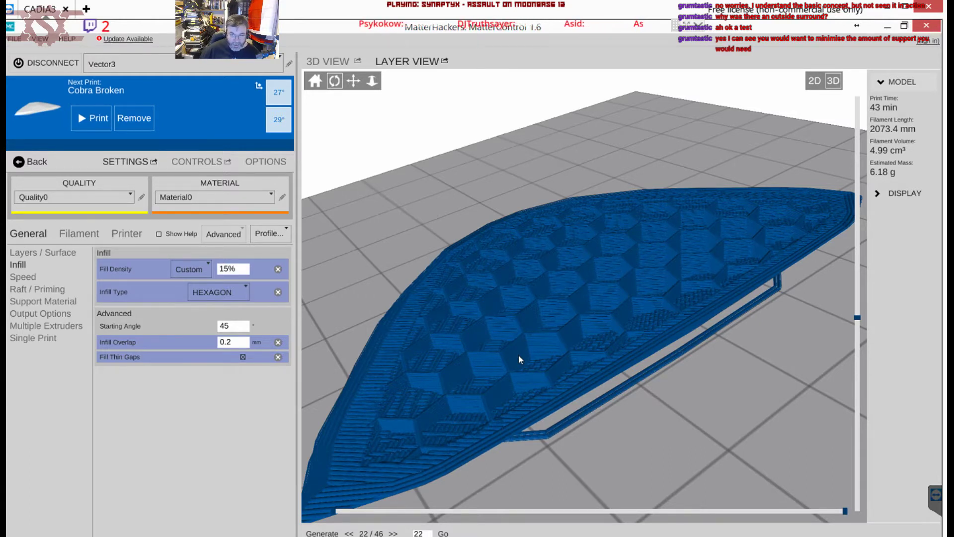
{"action": "scroll", "coordinate": [541, 358], "scroll_direction": "down", "scroll_amount": 3}
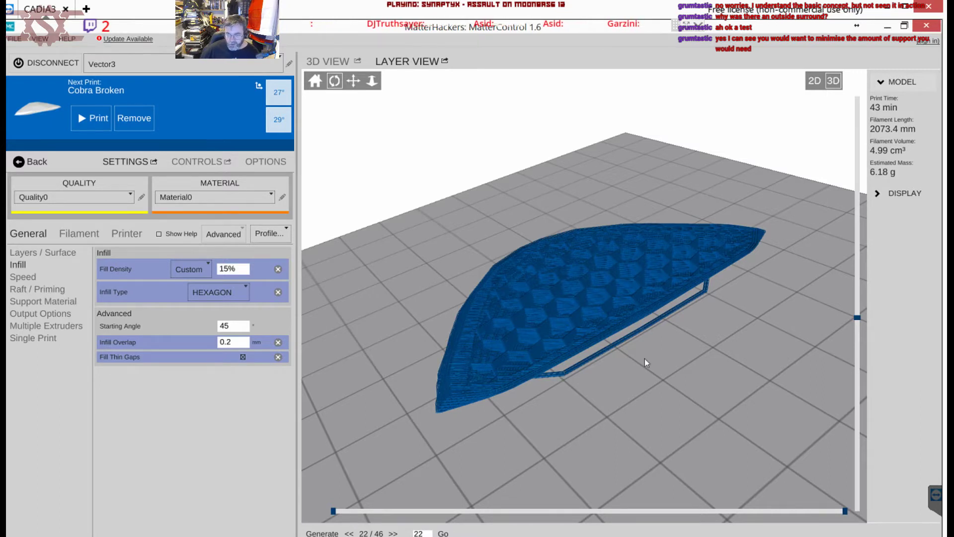
{"action": "left_click_drag", "start_coordinate": [618, 397], "coordinate": [719, 208]}
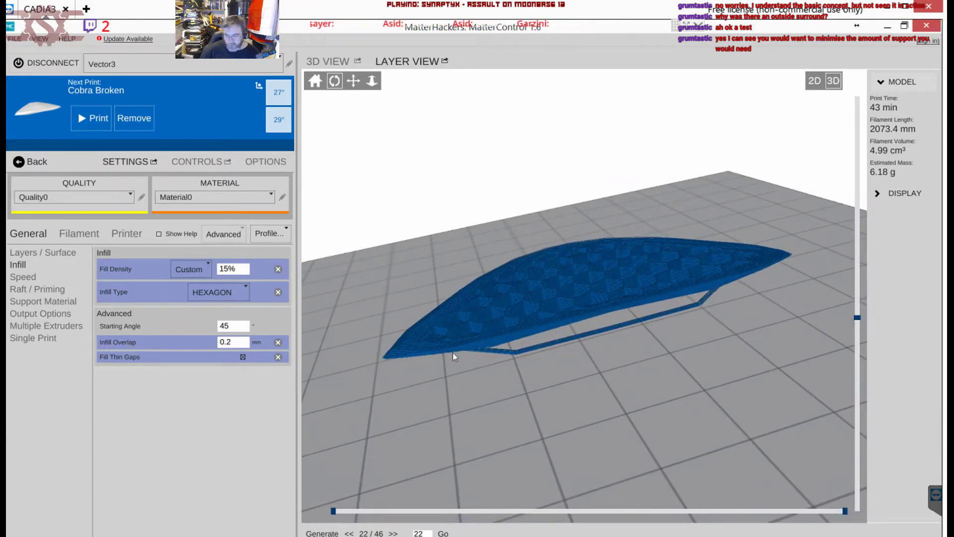
{"action": "left_click", "coordinate": [50, 301]}
{"action": "left_click", "coordinate": [243, 265]}
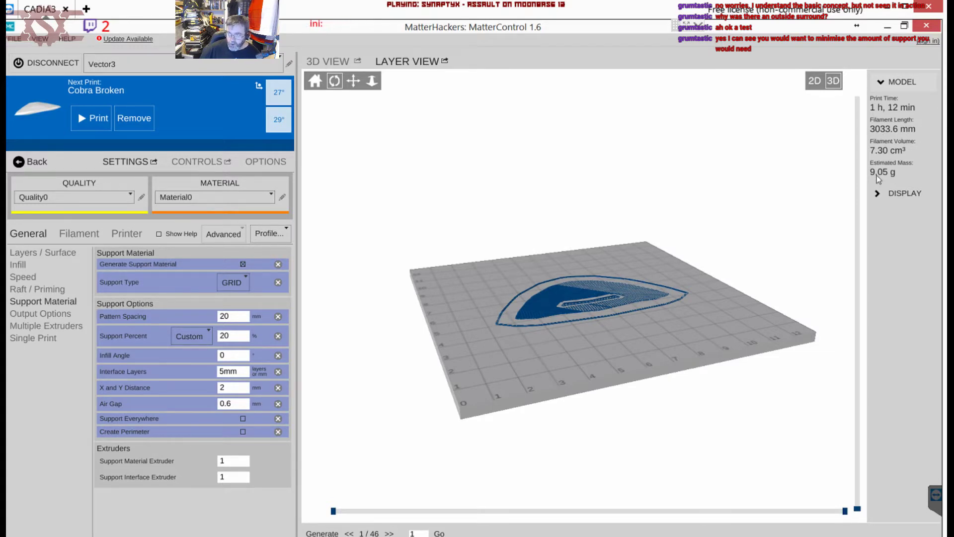
Show the supported Cobra's layers up to layer 22 and inspect the grid supports beneath it from several angles
{"action": "scroll", "coordinate": [551, 339], "scroll_direction": "up", "scroll_amount": 10}
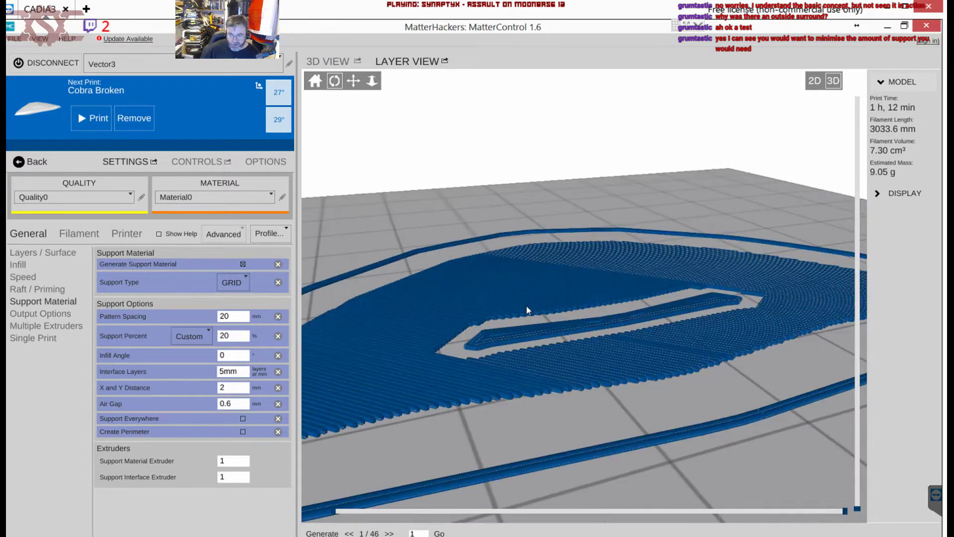
{"action": "scroll", "coordinate": [527, 306], "scroll_direction": "up", "scroll_amount": 3}
{"action": "left_click_drag", "start_coordinate": [595, 387], "coordinate": [669, 223]}
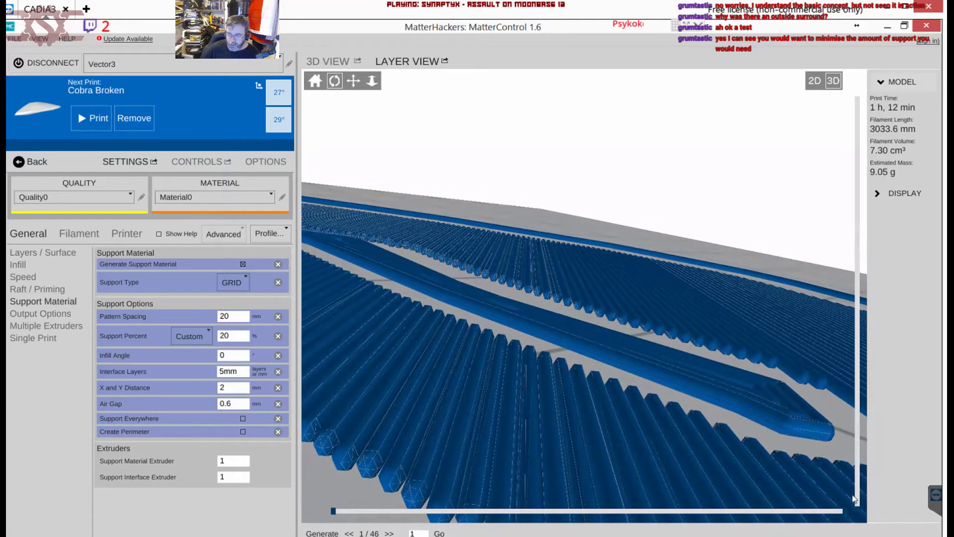
{"action": "left_click_drag", "start_coordinate": [860, 502], "coordinate": [861, 311]}
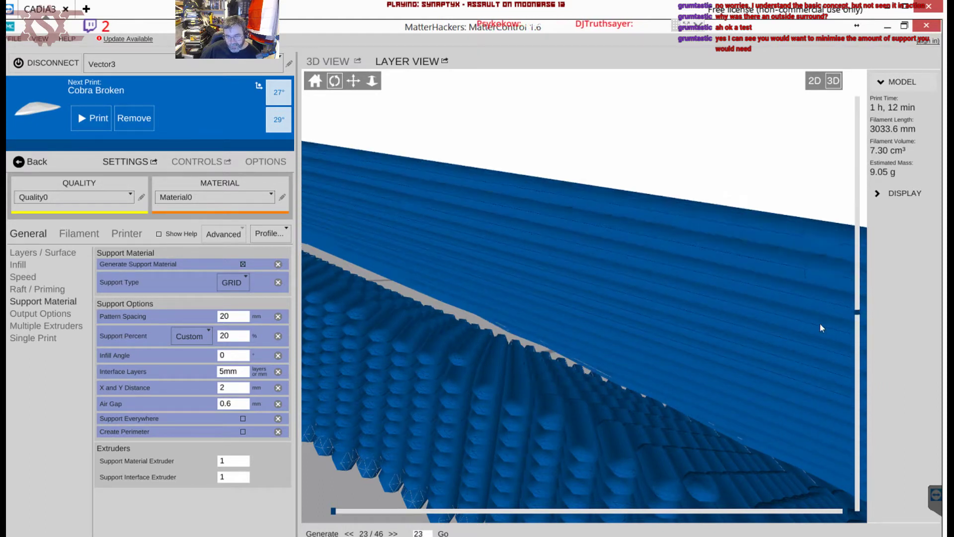
{"action": "scroll", "coordinate": [628, 381], "scroll_direction": "down", "scroll_amount": 6}
{"action": "left_click_drag", "start_coordinate": [650, 378], "coordinate": [304, 328]}
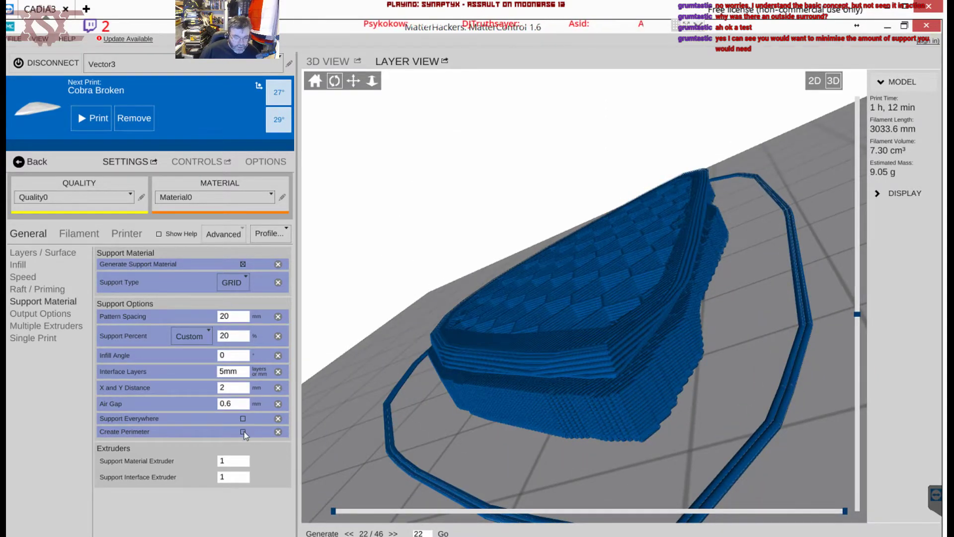
{"action": "scroll", "coordinate": [496, 338], "scroll_direction": "down", "scroll_amount": 3}
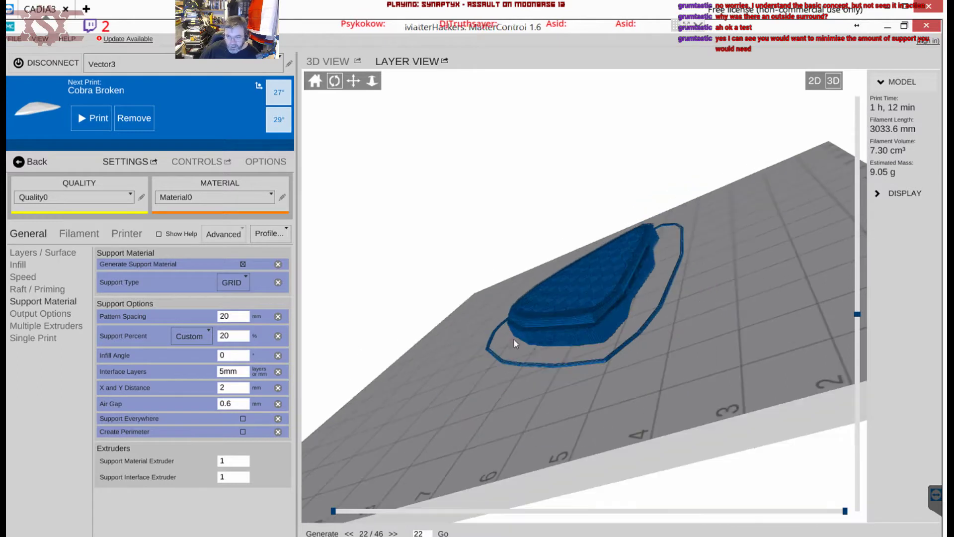
{"action": "left_click_drag", "start_coordinate": [659, 303], "coordinate": [570, 313]}
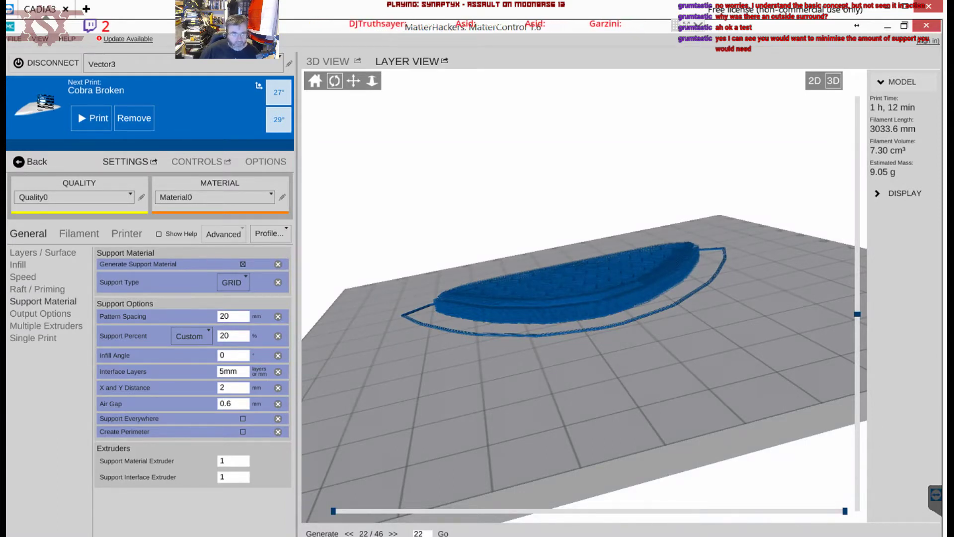
Remove Cobra Broken from the print queue and add Cobra Broken Halves.stl instead
{"action": "left_click", "coordinate": [147, 117]}
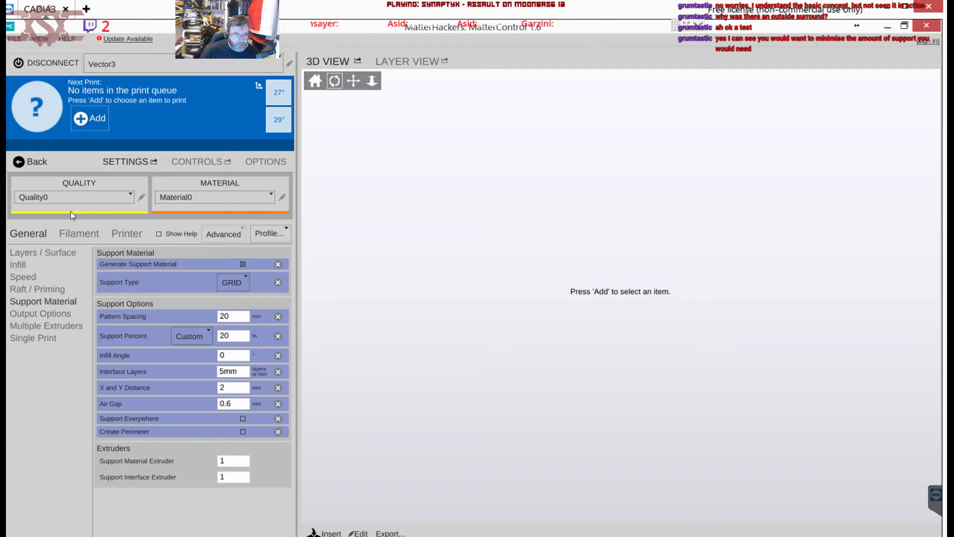
{"action": "left_click", "coordinate": [88, 120]}
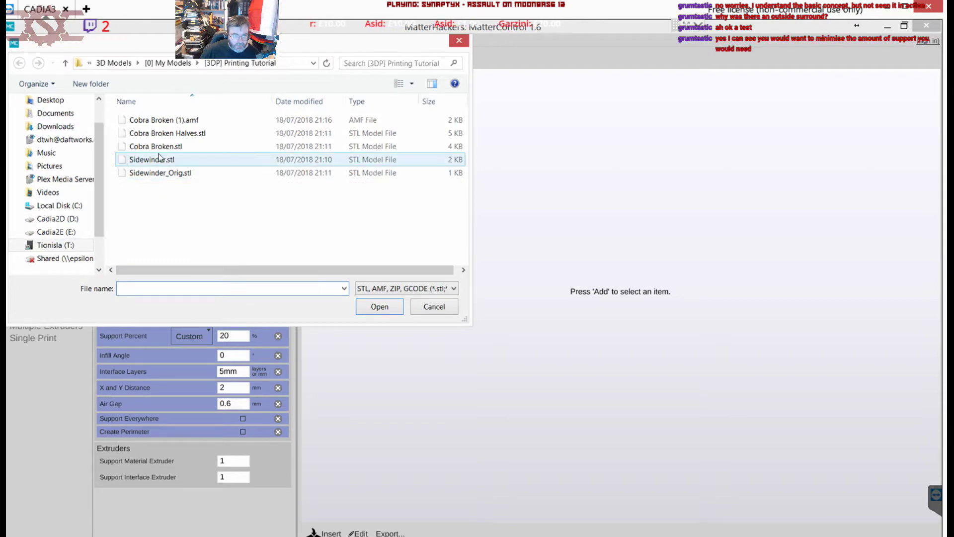
{"action": "double_click", "coordinate": [164, 133]}
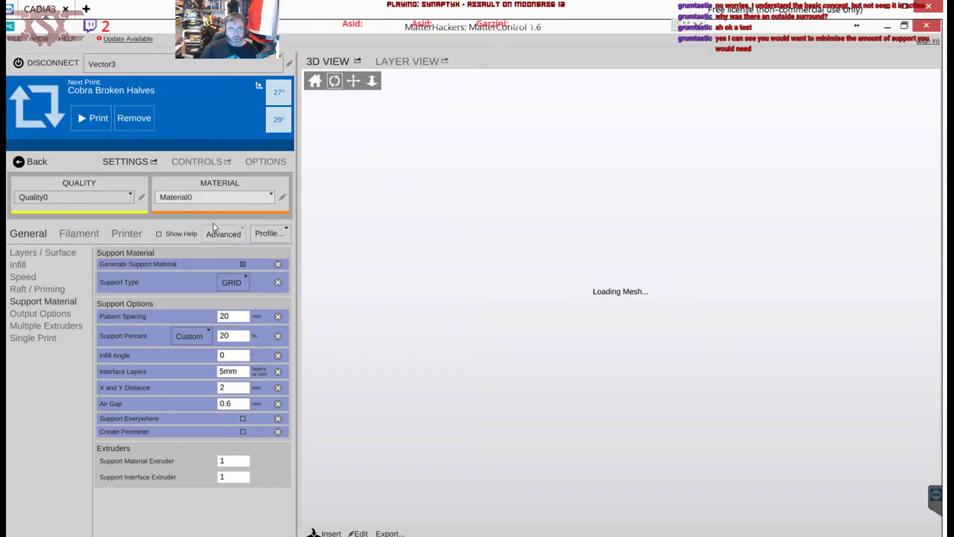
Scale the Cobra halves by a ratio of 6, save the change and leave editing mode
{"action": "scroll", "coordinate": [667, 300], "scroll_direction": "up", "scroll_amount": 5}
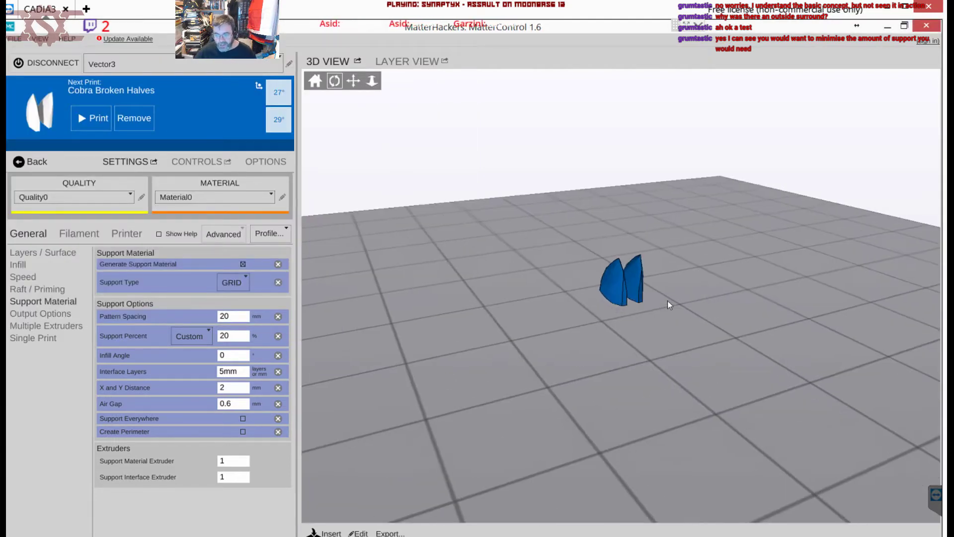
{"action": "scroll", "coordinate": [667, 300], "scroll_direction": "up", "scroll_amount": 2}
{"action": "left_click_drag", "start_coordinate": [658, 307], "coordinate": [624, 327]}
{"action": "scroll", "coordinate": [624, 327], "scroll_direction": "down", "scroll_amount": 5}
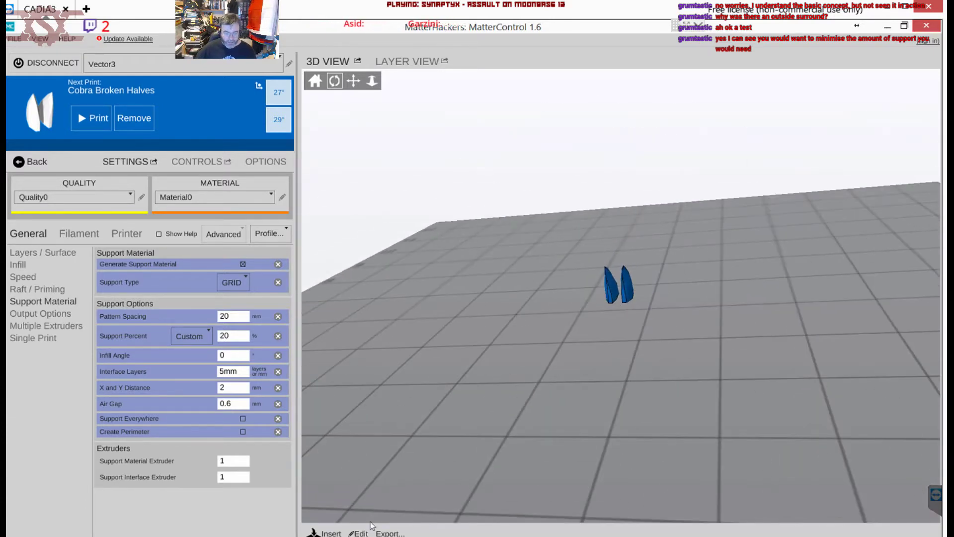
{"action": "left_click", "coordinate": [358, 532]}
{"action": "left_click", "coordinate": [894, 118]}
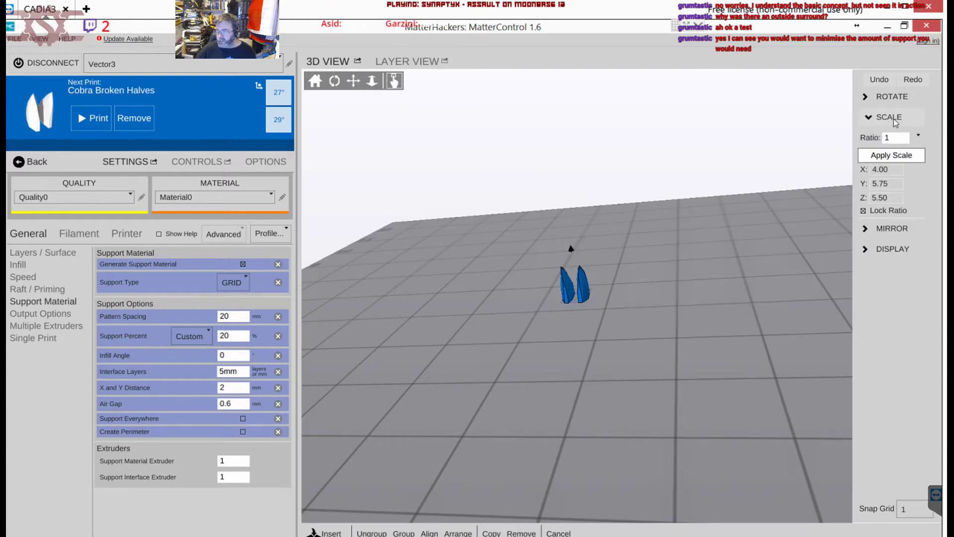
{"action": "left_click", "coordinate": [892, 138]}
{"action": "type", "text": "6"}
{"action": "key", "text": "Return"}
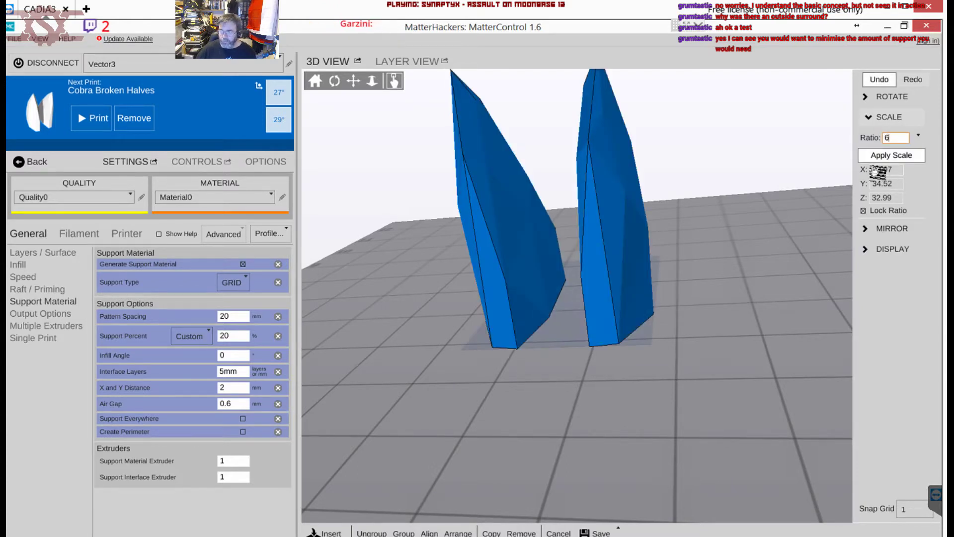
{"action": "left_click", "coordinate": [588, 533]}
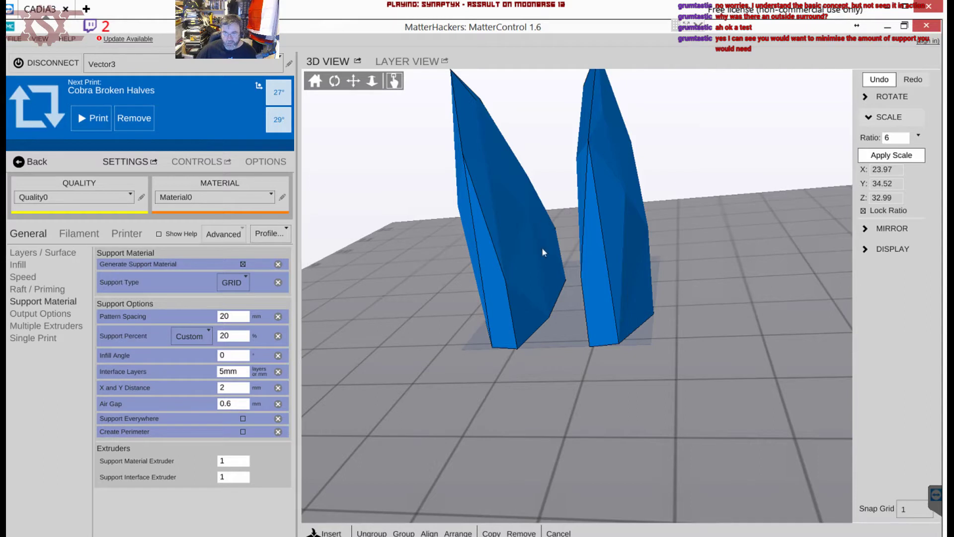
{"action": "left_click", "coordinate": [535, 370]}
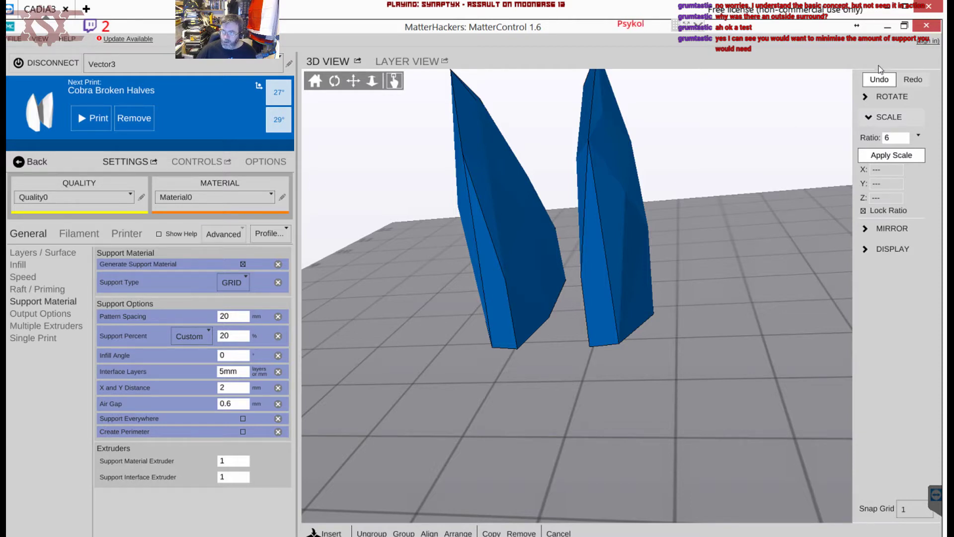
{"action": "left_click", "coordinate": [557, 532]}
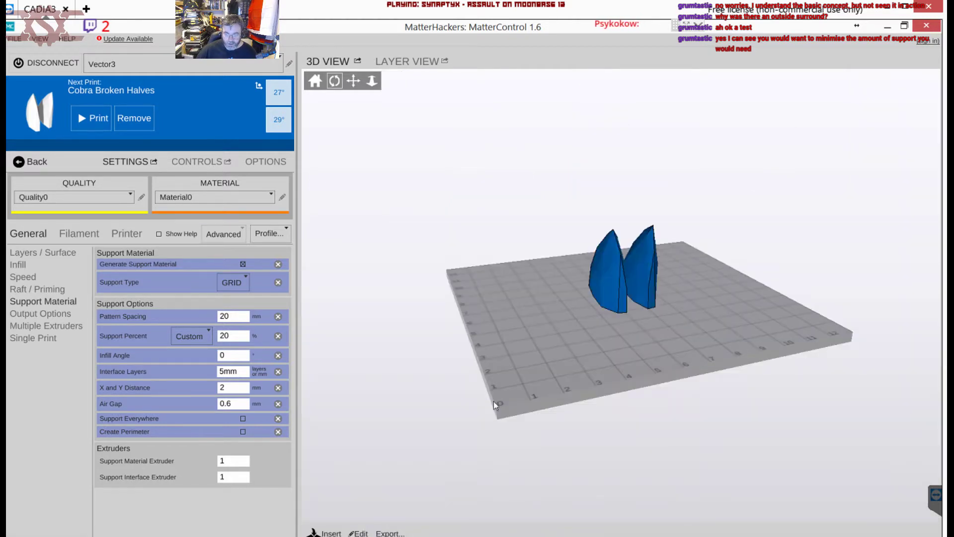
Examine the two upright Cobra halves and their cut faces on the print bed from several angles
{"action": "scroll", "coordinate": [580, 351], "scroll_direction": "up", "scroll_amount": 5}
{"action": "left_click_drag", "start_coordinate": [517, 376], "coordinate": [673, 334]}
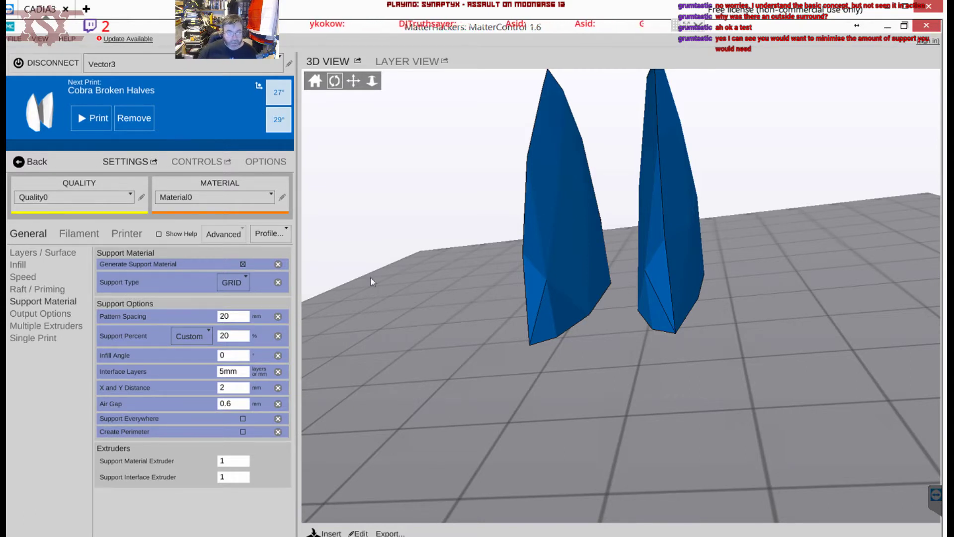
{"action": "mouse_move", "coordinate": [549, 385]}
{"action": "left_mouse_down"}
{"action": "mouse_move", "coordinate": [523, 391]}
{"action": "mouse_move", "coordinate": [542, 397]}
{"action": "mouse_move", "coordinate": [542, 386]}
{"action": "left_mouse_up"}
{"action": "scroll", "coordinate": [542, 382], "scroll_direction": "down", "scroll_amount": 3}
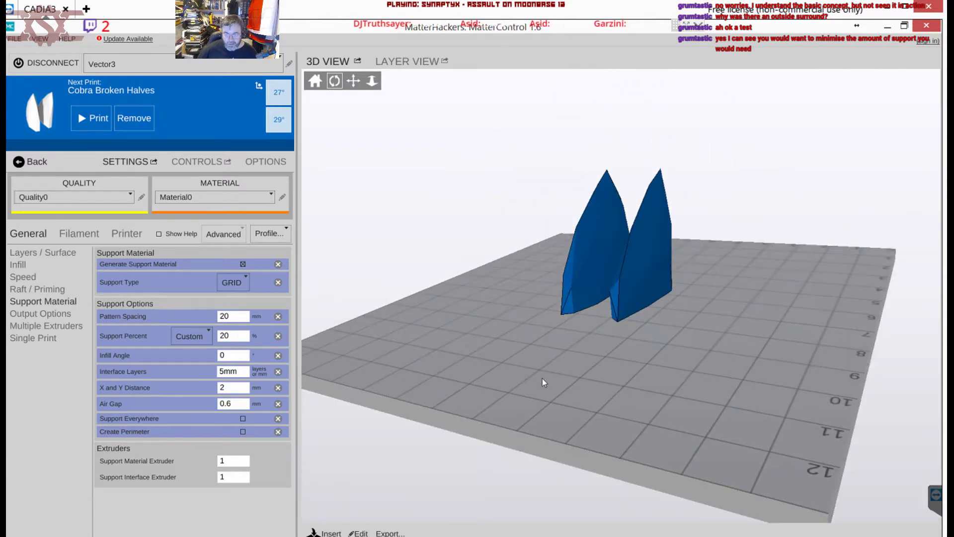
{"action": "scroll", "coordinate": [541, 377], "scroll_direction": "up", "scroll_amount": 2}
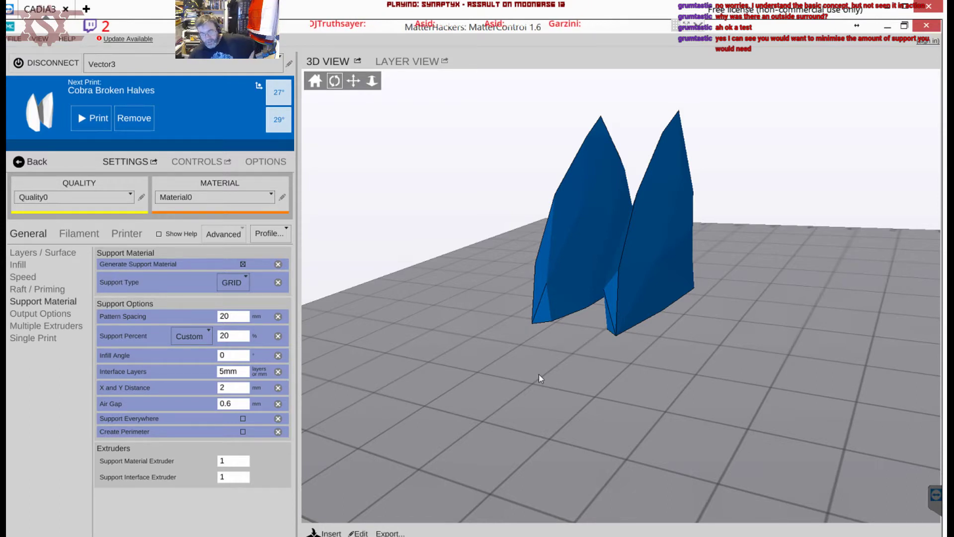
{"action": "scroll", "coordinate": [539, 378], "scroll_direction": "up", "scroll_amount": 1}
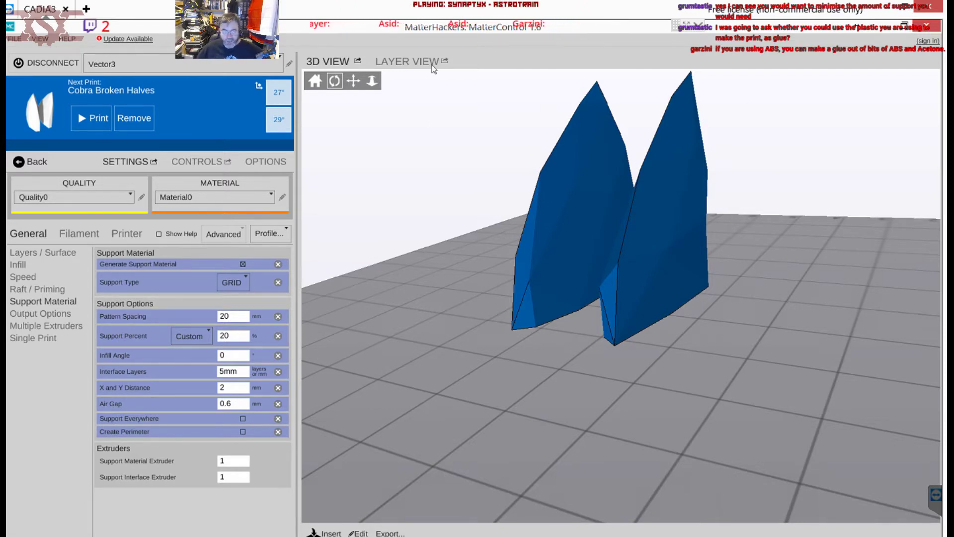
{"action": "scroll", "coordinate": [595, 291], "scroll_direction": "down", "scroll_amount": 5}
{"action": "left_click_drag", "start_coordinate": [554, 337], "coordinate": [401, 218]}
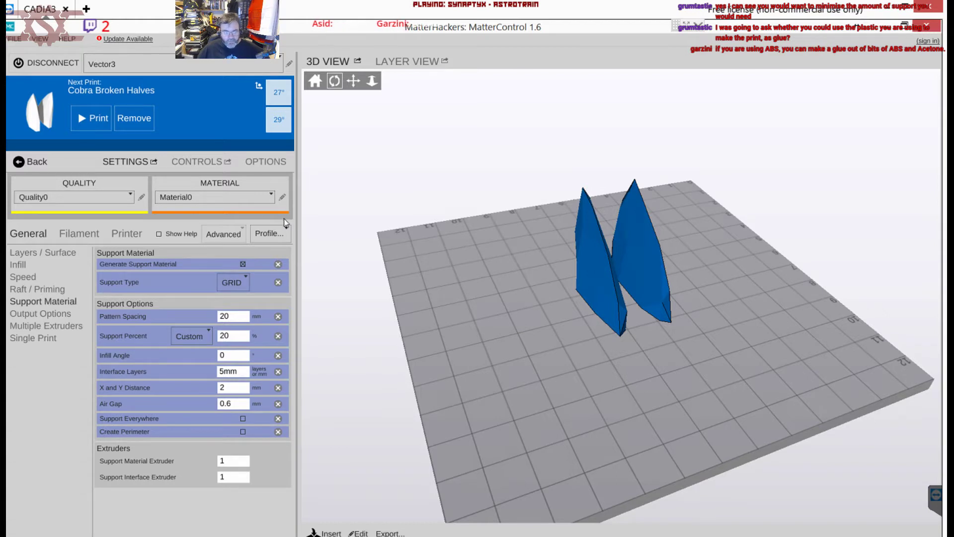
Generate the layer preview of the halves with support material turned off and the fill density set to 25%
{"action": "left_click", "coordinate": [243, 264]}
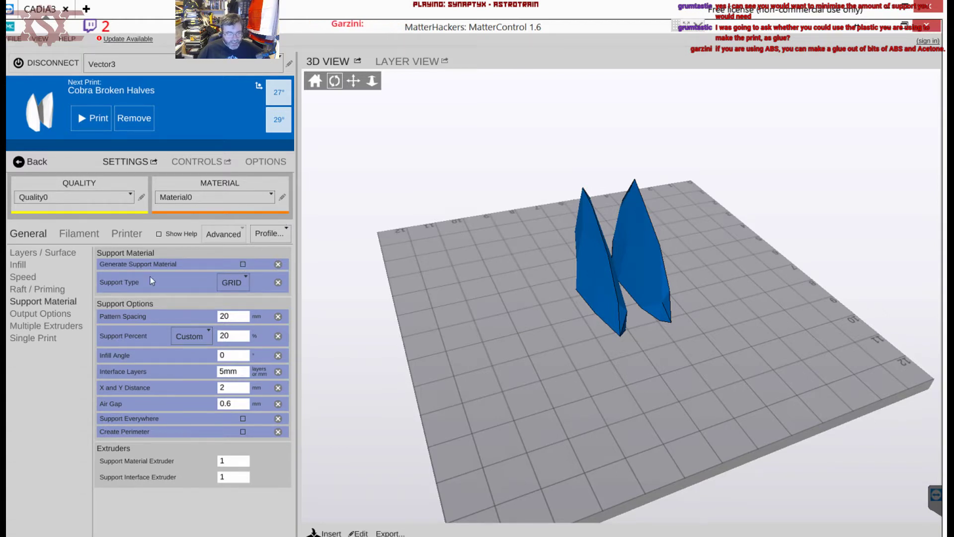
{"action": "left_click", "coordinate": [24, 264]}
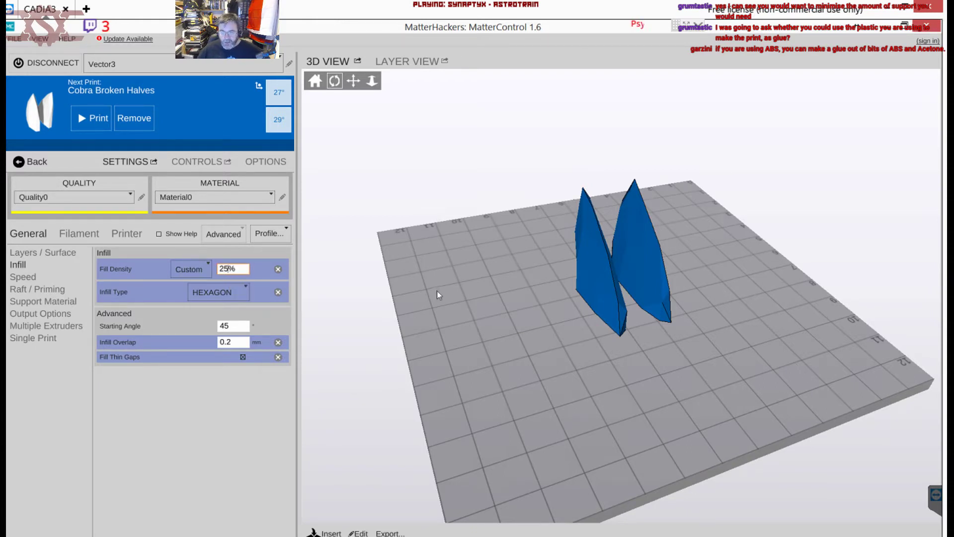
{"action": "left_click", "coordinate": [400, 61]}
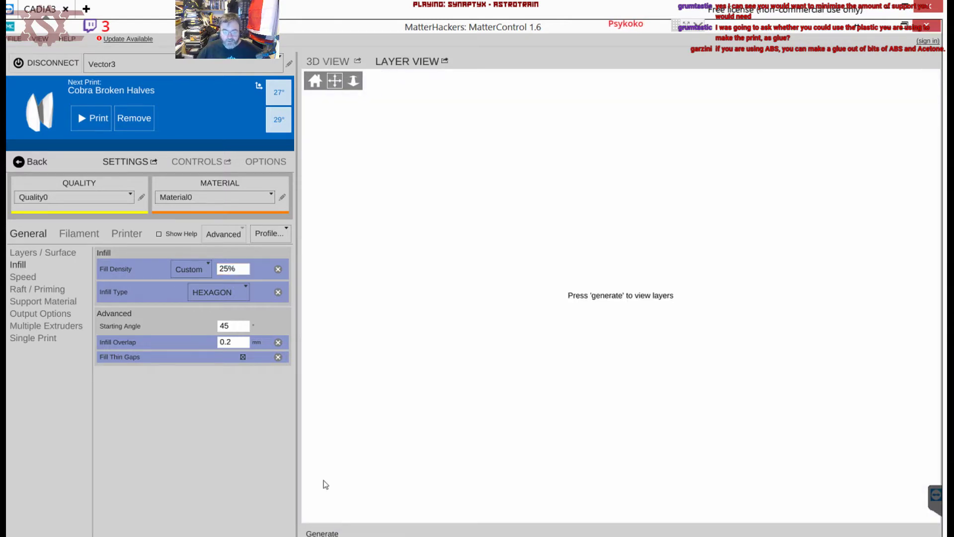
{"action": "left_click", "coordinate": [322, 530]}
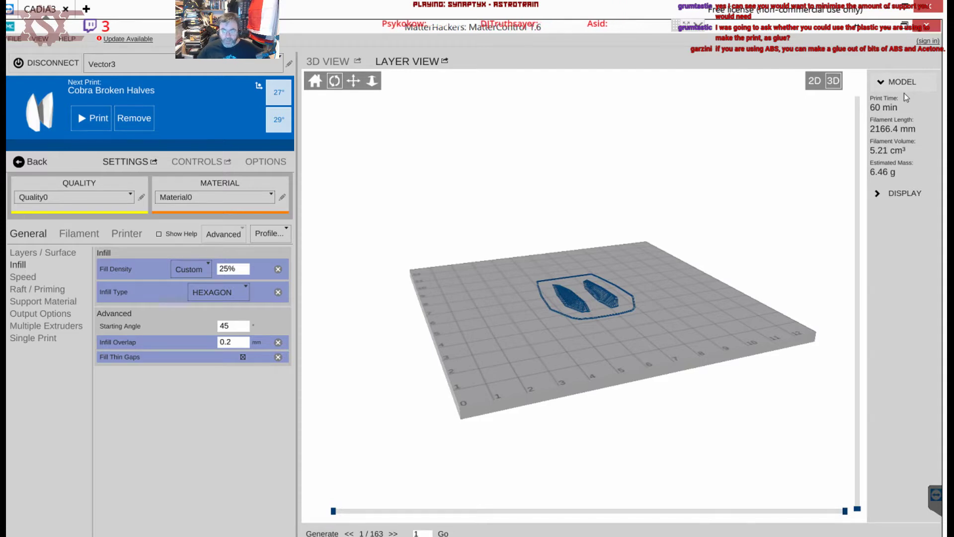
Show the halves' layers up to layer 123 and inspect the infill and outer surfaces from several angles
{"action": "left_click_drag", "start_coordinate": [619, 343], "coordinate": [573, 309]}
{"action": "scroll", "coordinate": [570, 300], "scroll_direction": "up", "scroll_amount": 5}
{"action": "scroll", "coordinate": [570, 300], "scroll_direction": "up", "scroll_amount": 3}
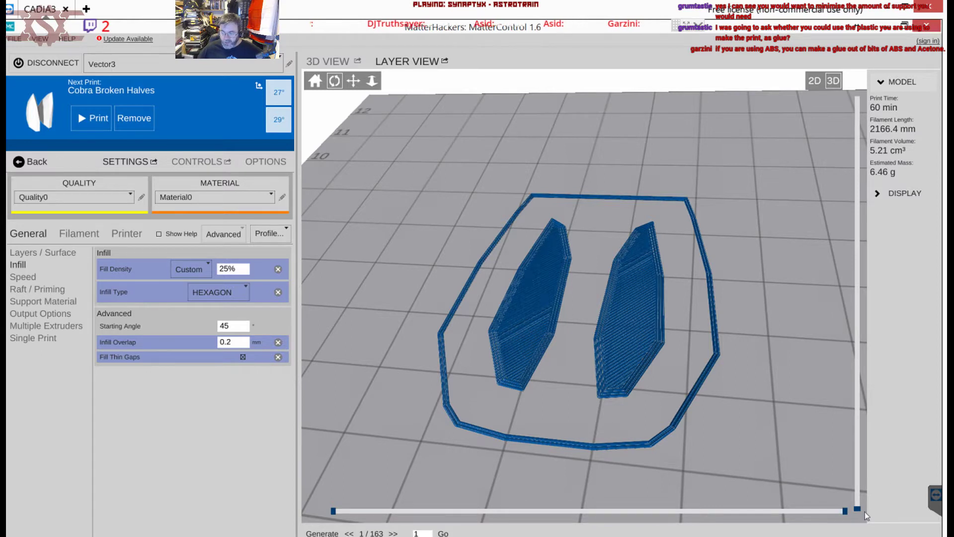
{"action": "left_click_drag", "start_coordinate": [857, 509], "coordinate": [848, 199]}
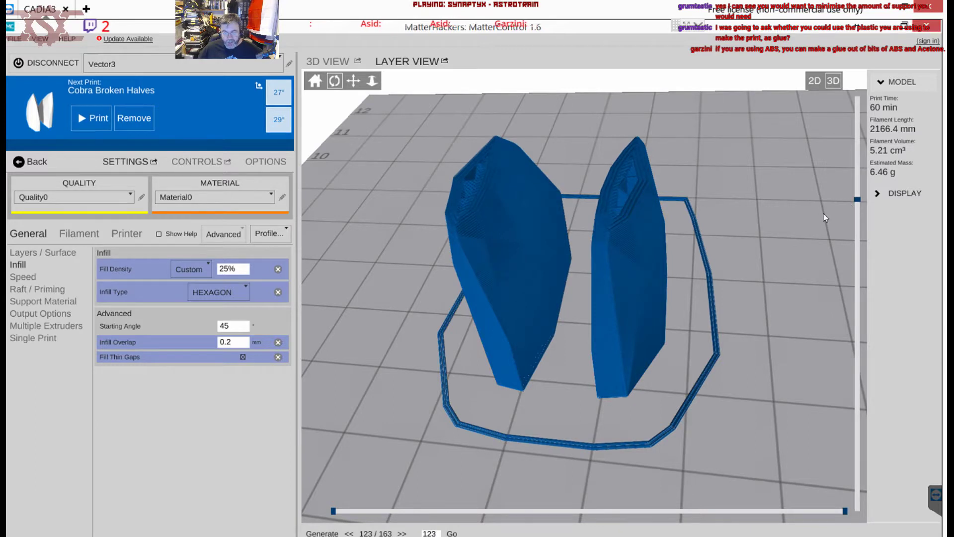
{"action": "left_click_drag", "start_coordinate": [546, 427], "coordinate": [482, 187]}
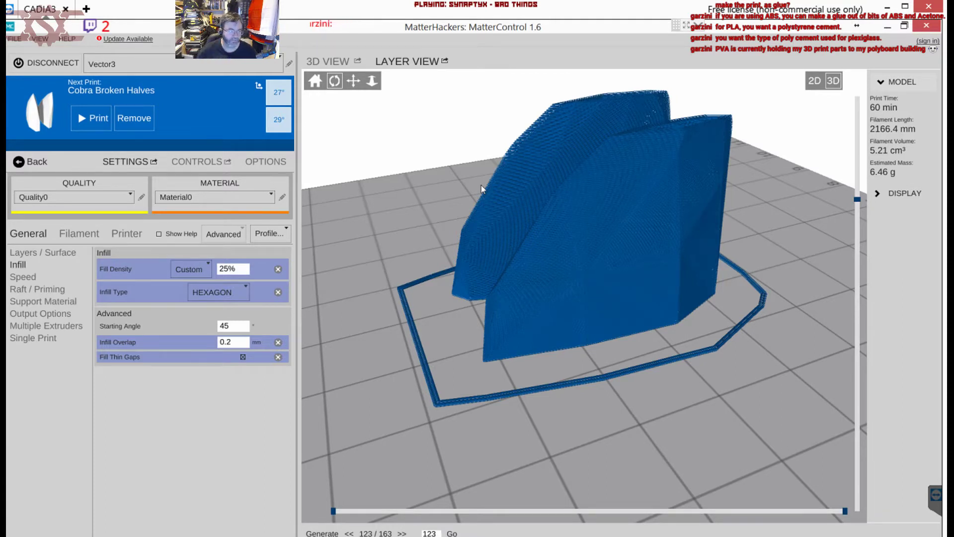
{"action": "left_click_drag", "start_coordinate": [517, 259], "coordinate": [535, 317]}
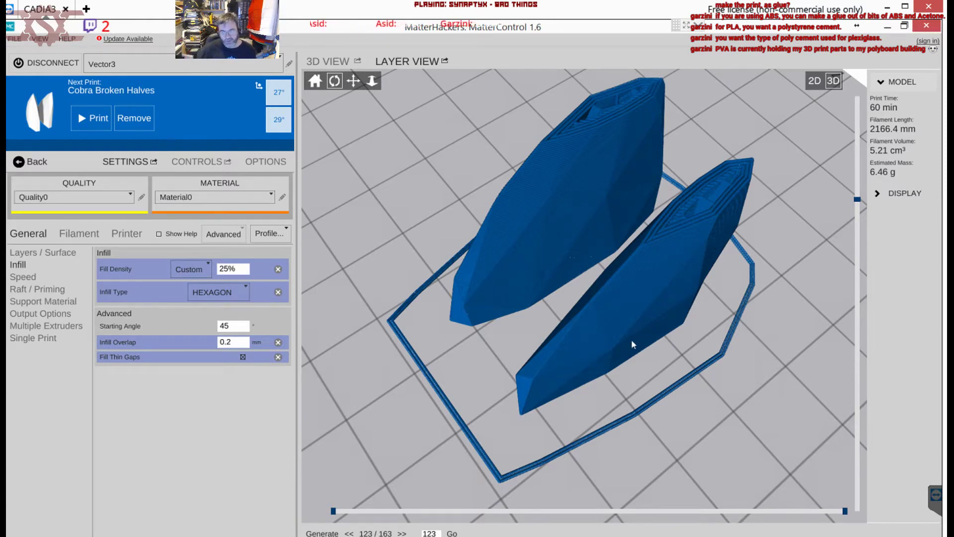
{"action": "left_click_drag", "start_coordinate": [589, 316], "coordinate": [600, 297]}
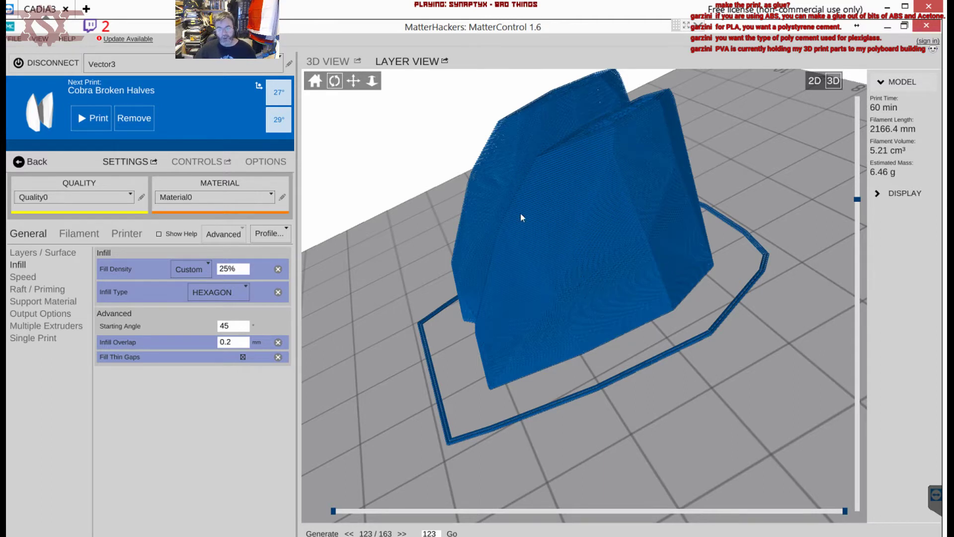
Examine the outer walls and tips of the two sliced Cobra halves up close and from the opposite side
{"action": "scroll", "coordinate": [520, 213], "scroll_direction": "up", "scroll_amount": 8}
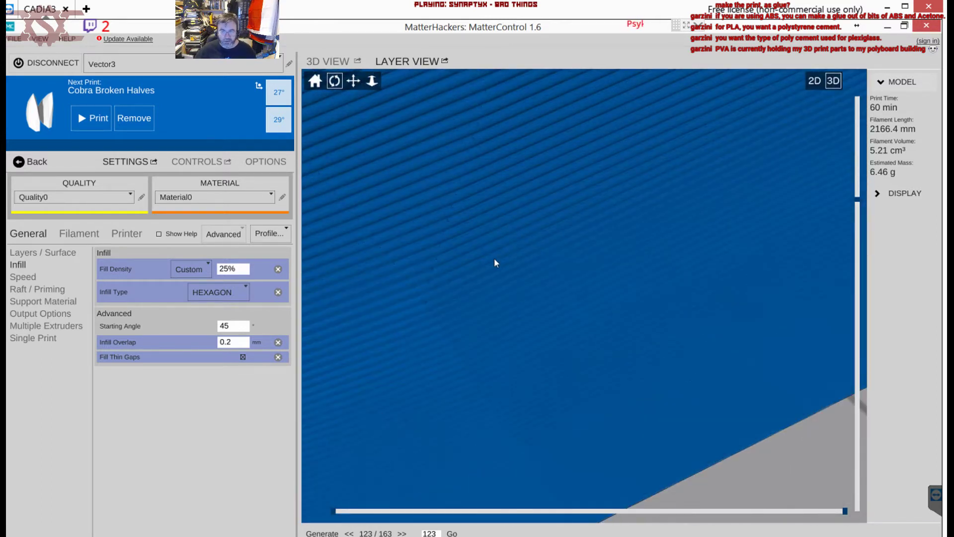
{"action": "left_click_drag", "start_coordinate": [529, 251], "coordinate": [552, 254]}
{"action": "scroll", "coordinate": [548, 249], "scroll_direction": "down", "scroll_amount": 5}
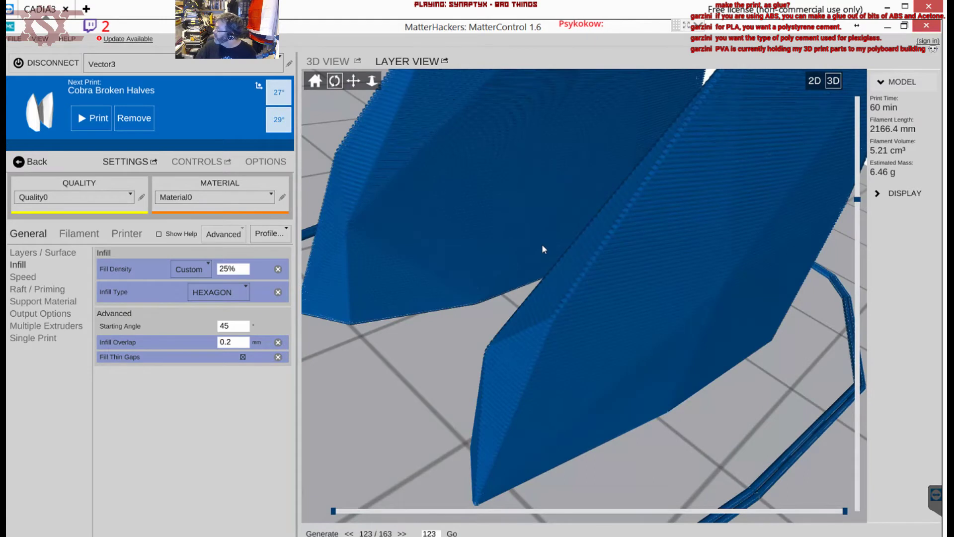
{"action": "scroll", "coordinate": [546, 256], "scroll_direction": "down", "scroll_amount": 3}
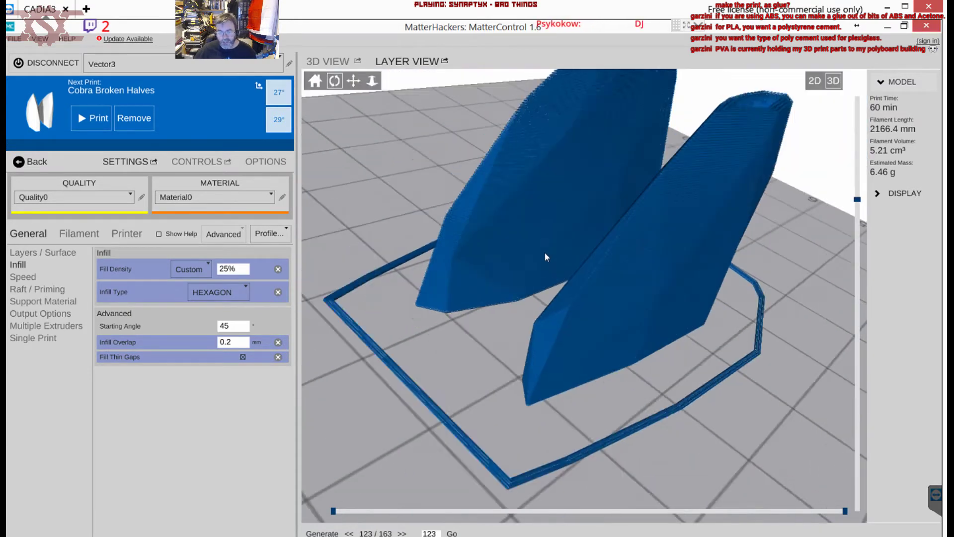
{"action": "scroll", "coordinate": [545, 257], "scroll_direction": "down", "scroll_amount": 2}
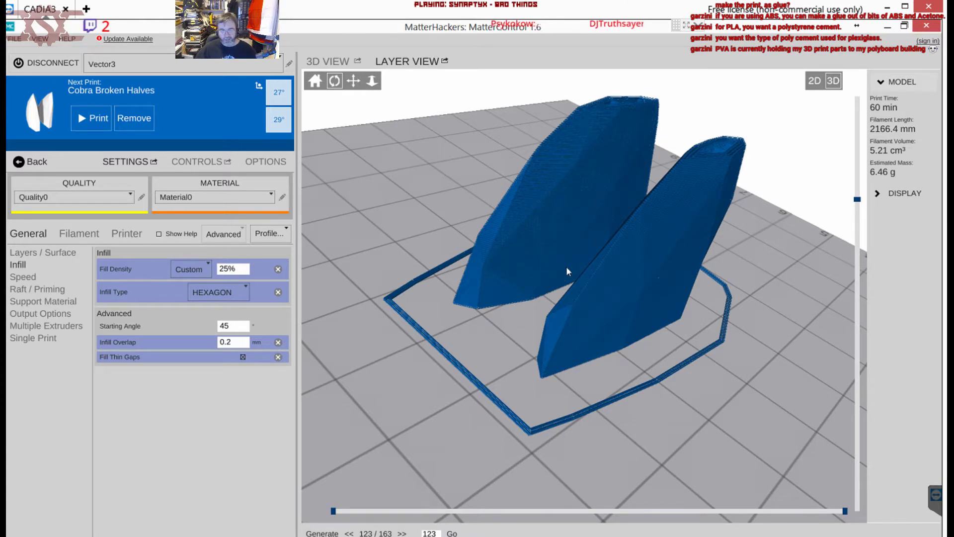
{"action": "left_click_drag", "start_coordinate": [628, 279], "coordinate": [432, 258]}
{"action": "scroll", "coordinate": [445, 264], "scroll_direction": "down", "scroll_amount": 5}
{"action": "mouse_move", "coordinate": [502, 295]}
{"action": "left_mouse_down"}
{"action": "mouse_move", "coordinate": [625, 332]}
{"action": "mouse_move", "coordinate": [500, 318]}
{"action": "mouse_move", "coordinate": [556, 290]}
{"action": "mouse_move", "coordinate": [535, 271]}
{"action": "mouse_move", "coordinate": [598, 296]}
{"action": "mouse_move", "coordinate": [518, 309]}
{"action": "mouse_move", "coordinate": [524, 246]}
{"action": "mouse_move", "coordinate": [496, 264]}
{"action": "mouse_move", "coordinate": [487, 276]}
{"action": "mouse_move", "coordinate": [497, 281]}
{"action": "left_mouse_up"}
{"action": "scroll", "coordinate": [610, 259], "scroll_direction": "up", "scroll_amount": 5}
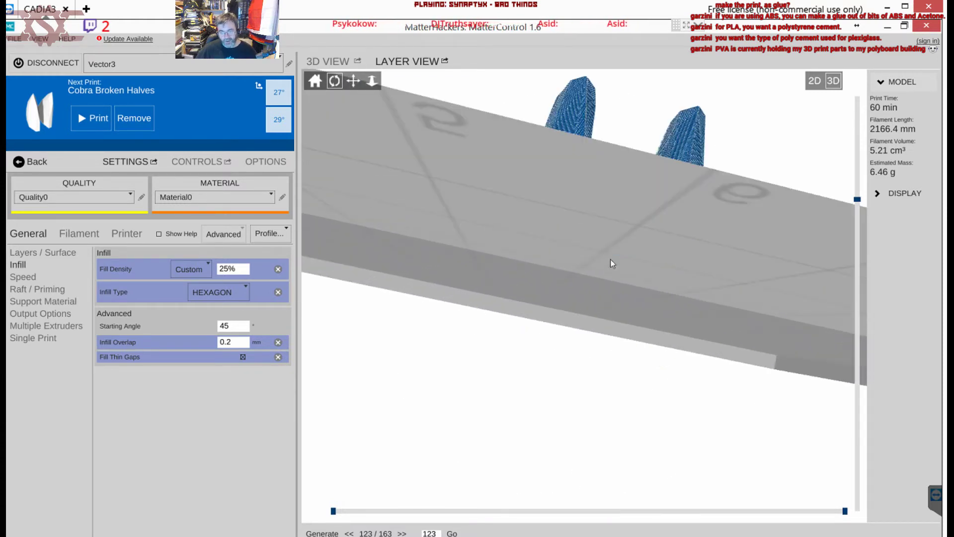
{"action": "left_click_drag", "start_coordinate": [557, 274], "coordinate": [552, 276]}
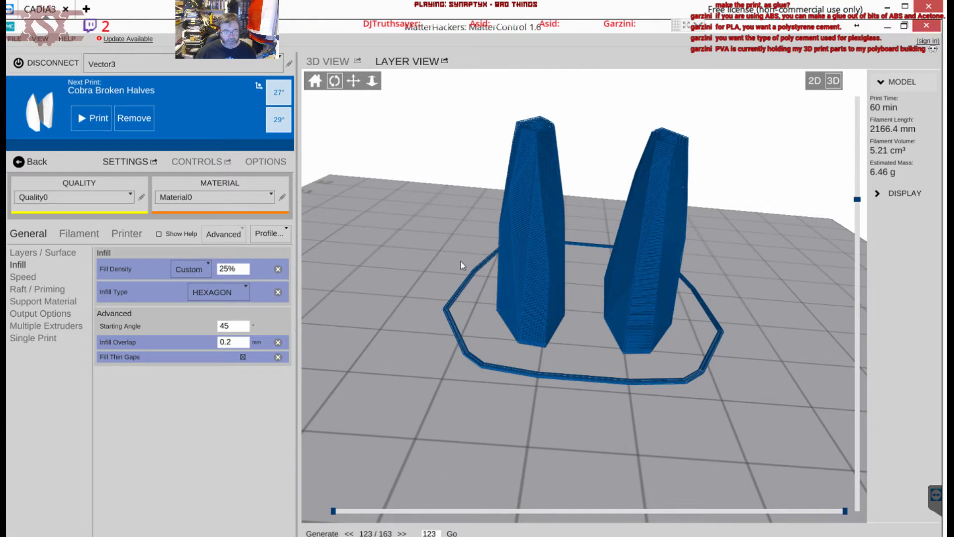
{"action": "scroll", "coordinate": [452, 267], "scroll_direction": "down", "scroll_amount": 5}
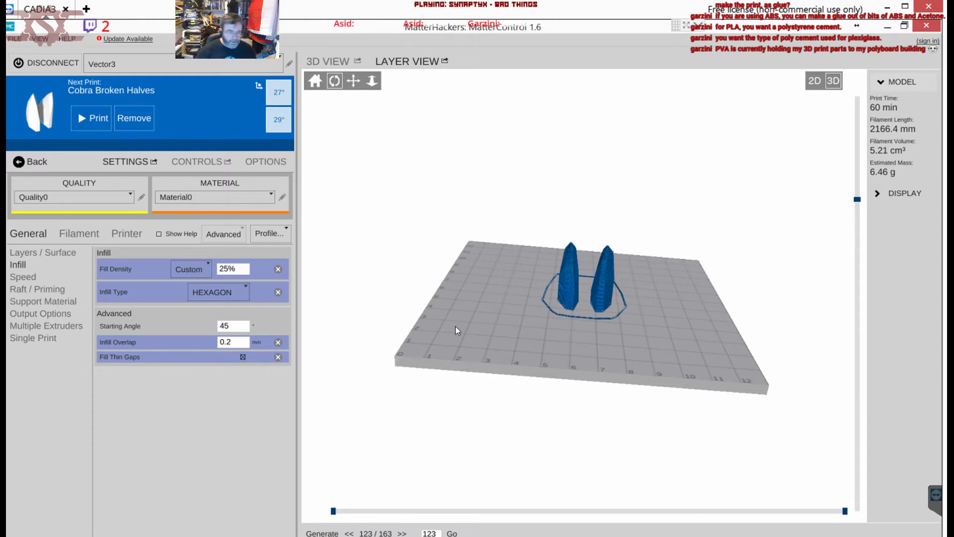
Review the layer and surface, infill and speed settings as well as the printer's temperature and movement controls
{"action": "left_click", "coordinate": [31, 254]}
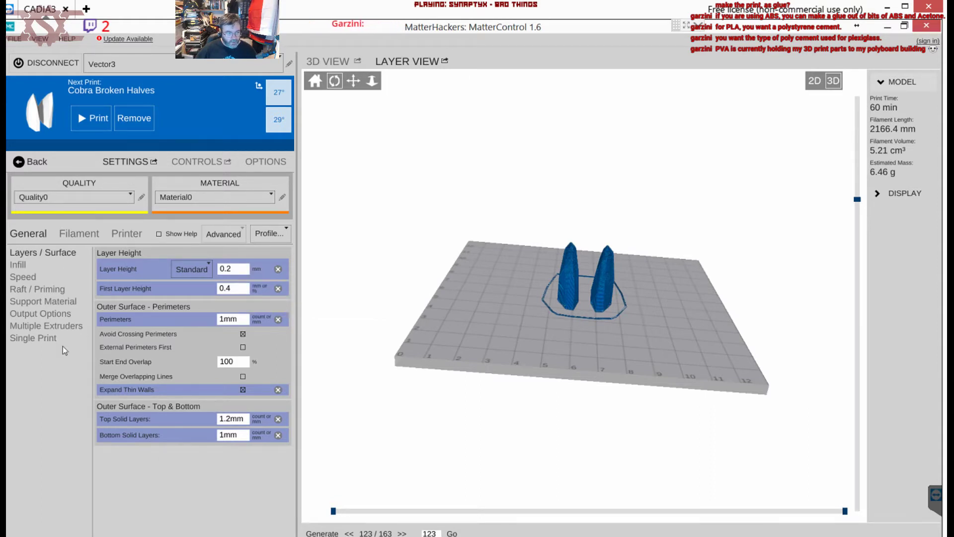
{"action": "left_click", "coordinate": [26, 278]}
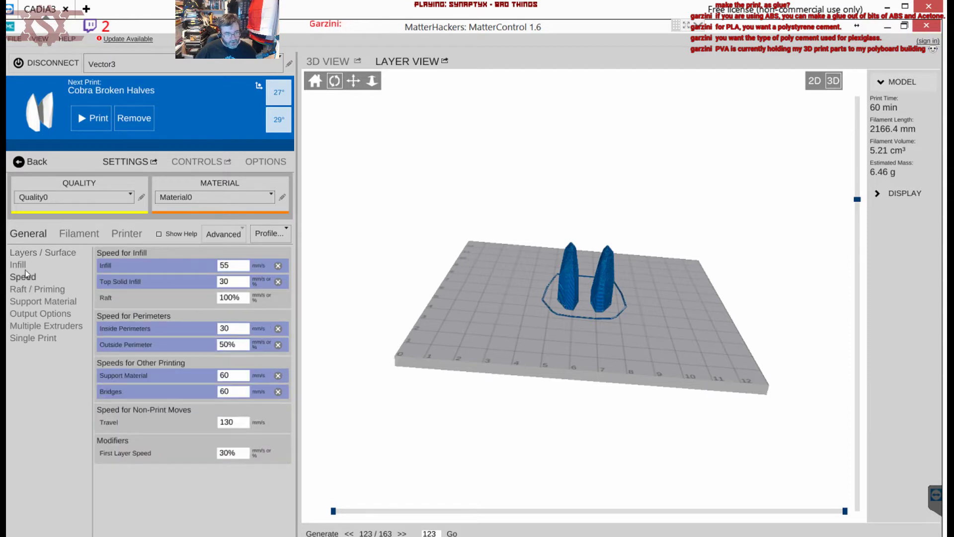
{"action": "left_click", "coordinate": [26, 267]}
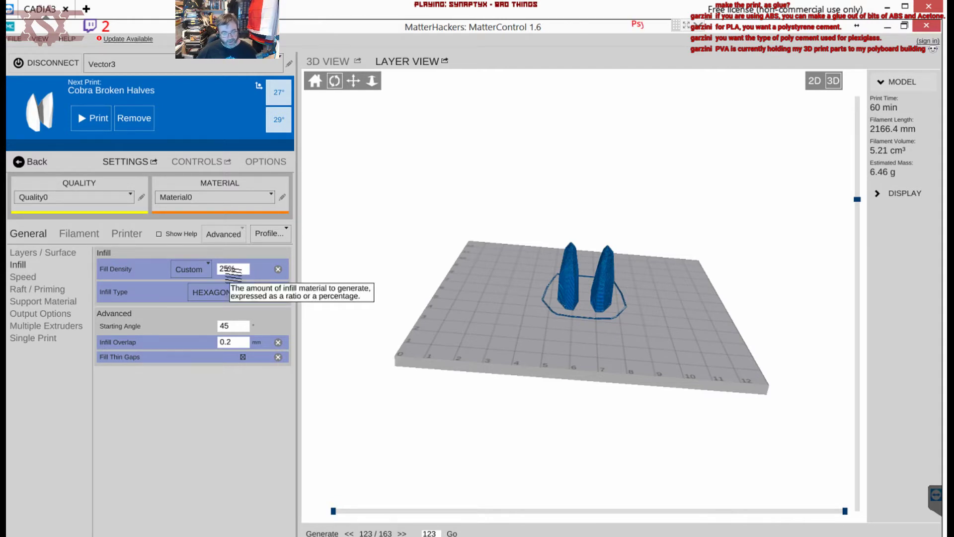
{"action": "left_click", "coordinate": [18, 280]}
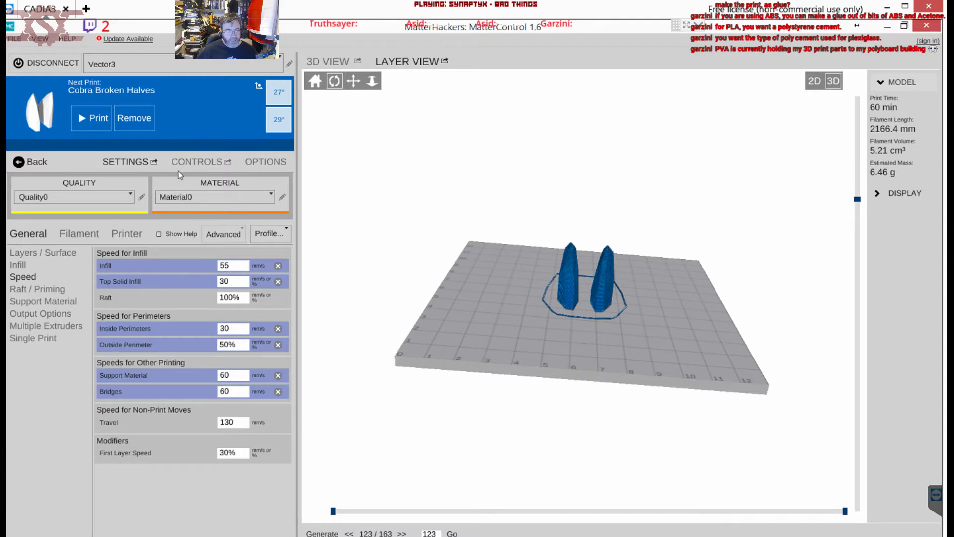
{"action": "left_click", "coordinate": [197, 163]}
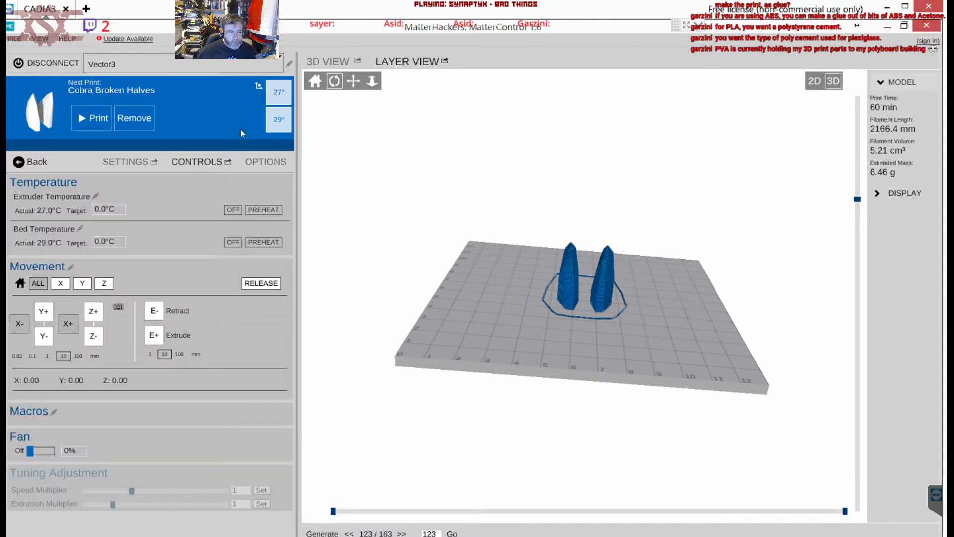
{"action": "left_click", "coordinate": [126, 164]}
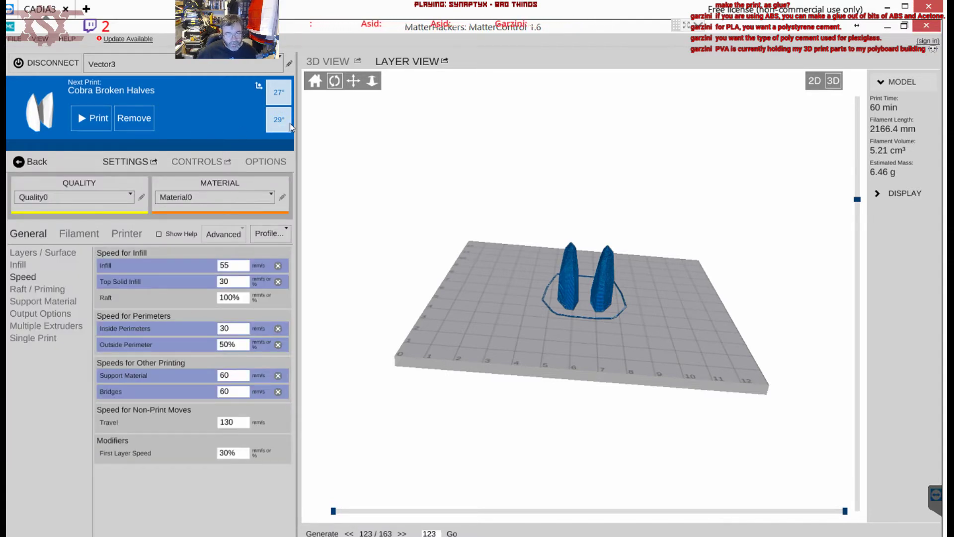
{"action": "mouse_move", "coordinate": [279, 96]}
{"action": "mouse_move", "coordinate": [281, 121]}
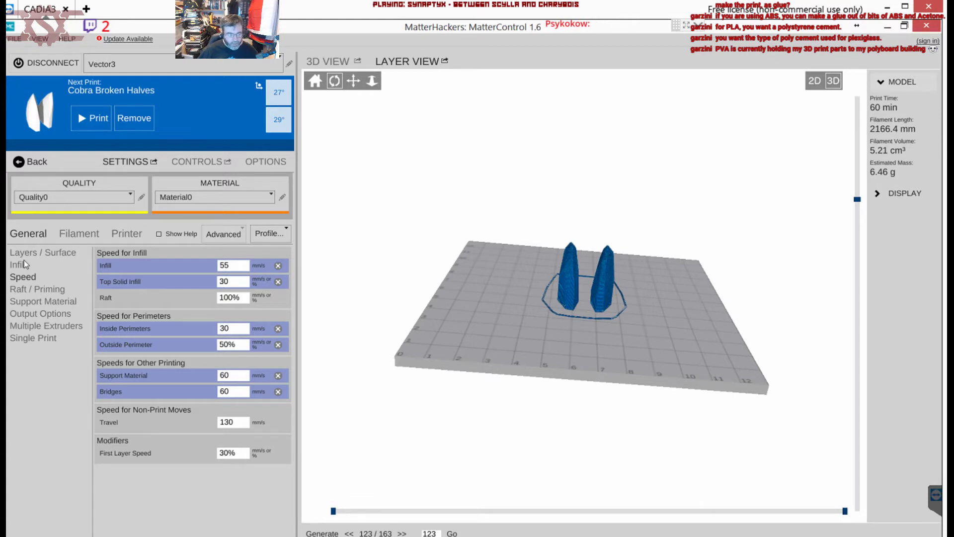
Enable Create Raft for the Cobra halves and regenerate the layer preview
{"action": "left_click", "coordinate": [31, 290]}
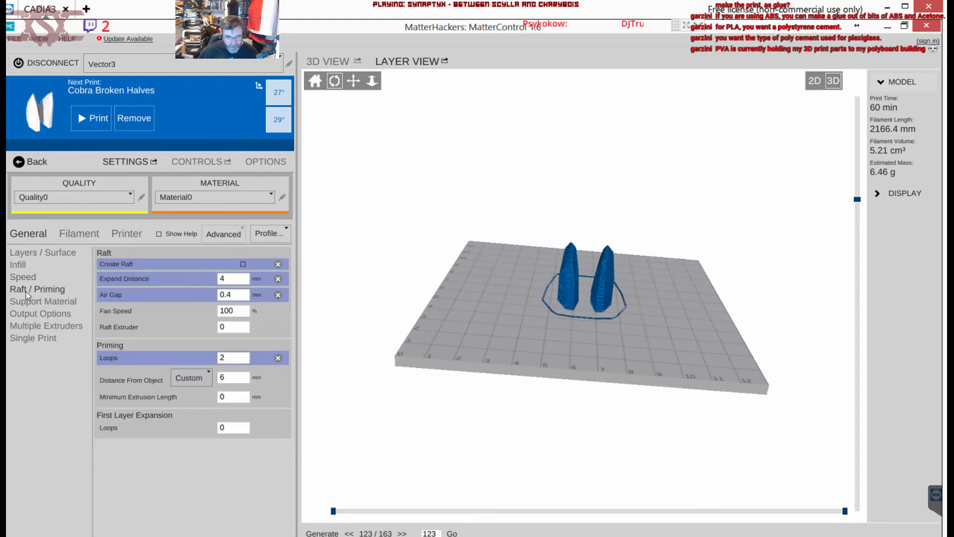
{"action": "left_click", "coordinate": [243, 263]}
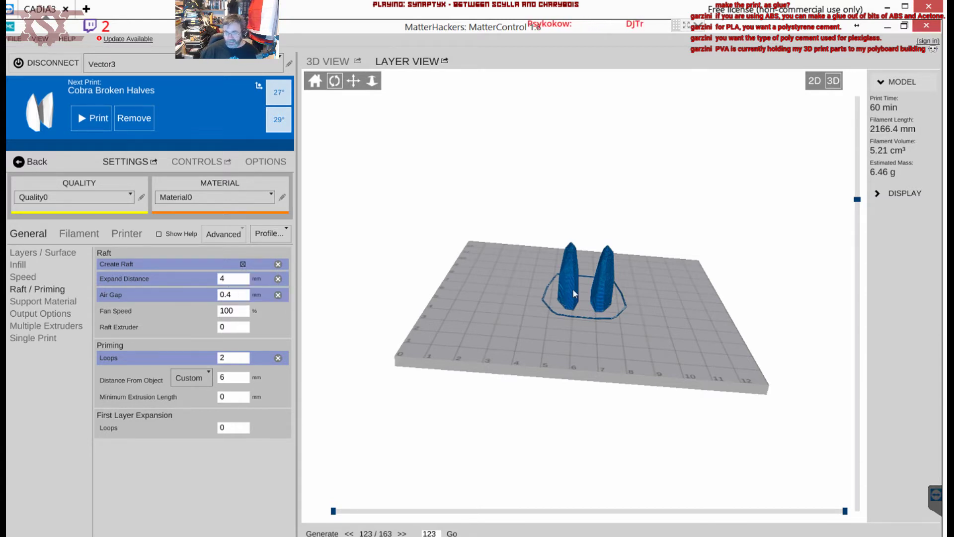
{"action": "left_click", "coordinate": [331, 533]}
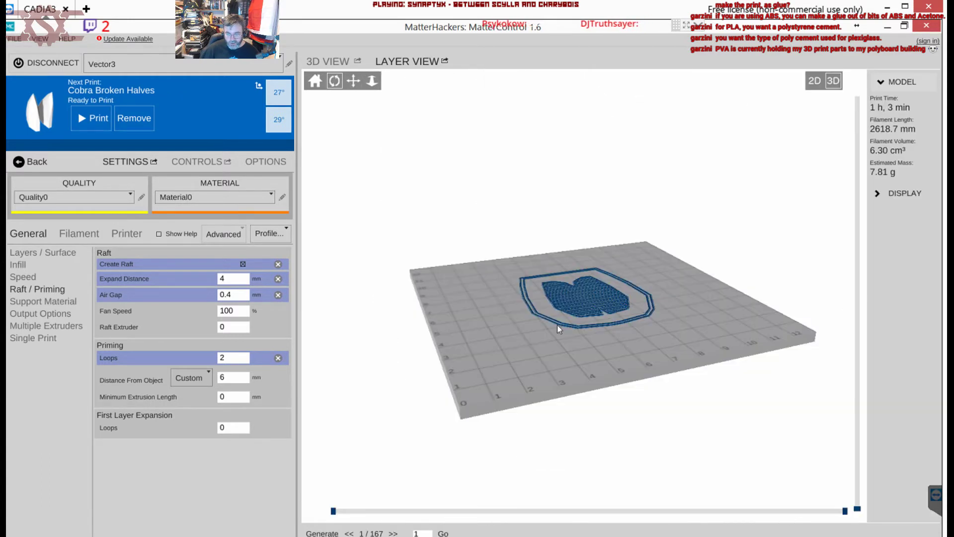
Inspect the raft and the halves' first layers up close at layers 7 and 5, and show the layers up to 41
{"action": "scroll", "coordinate": [591, 303], "scroll_direction": "up", "scroll_amount": 5}
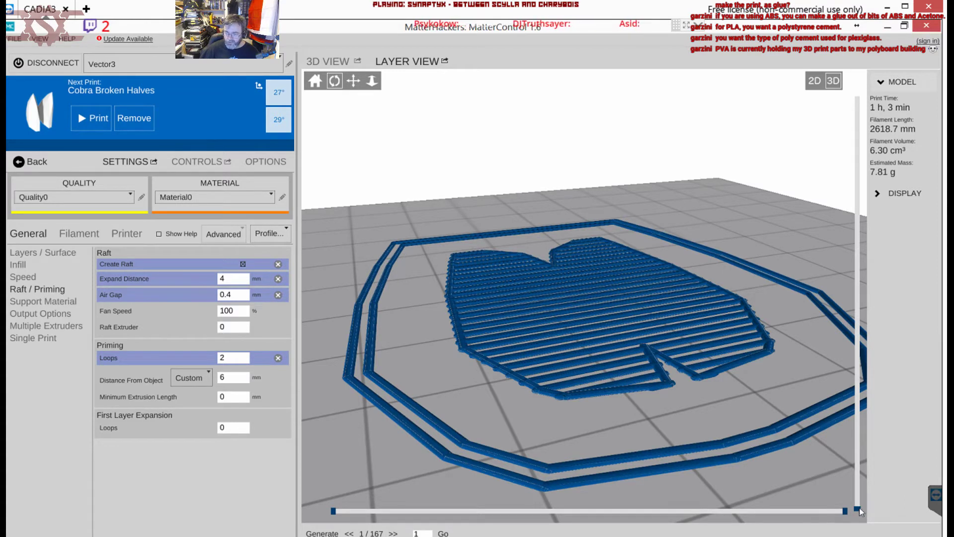
{"action": "left_click_drag", "start_coordinate": [861, 510], "coordinate": [861, 501]}
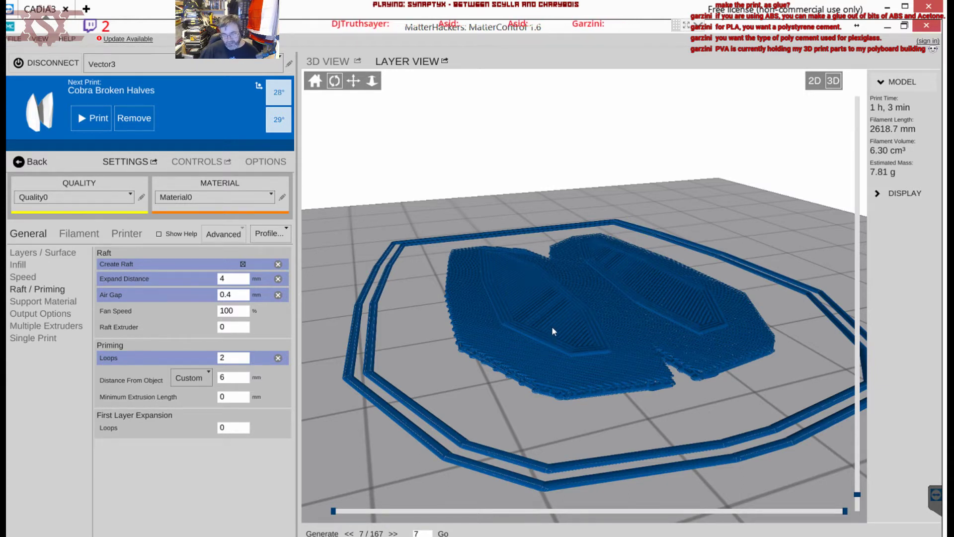
{"action": "scroll", "coordinate": [549, 331], "scroll_direction": "up", "scroll_amount": 3}
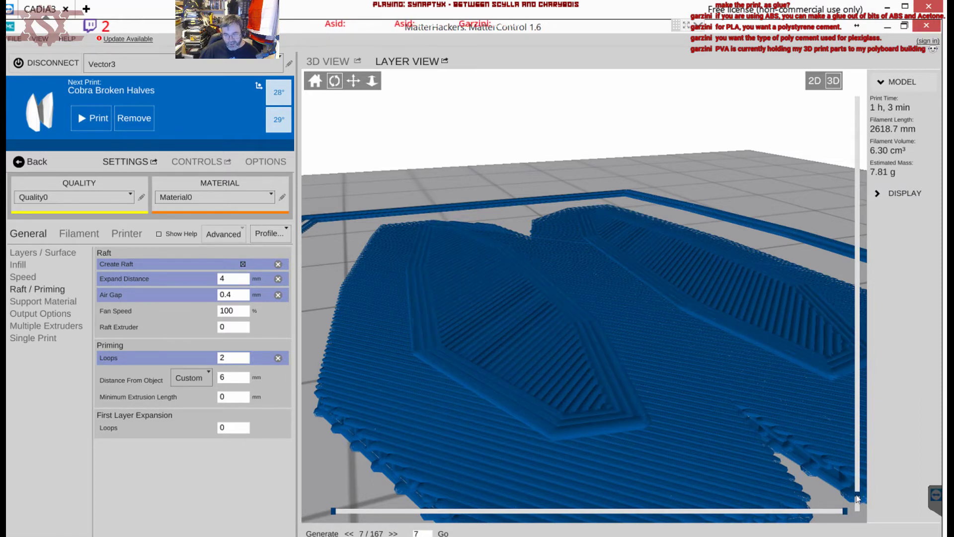
{"action": "left_click_drag", "start_coordinate": [856, 506], "coordinate": [855, 499]}
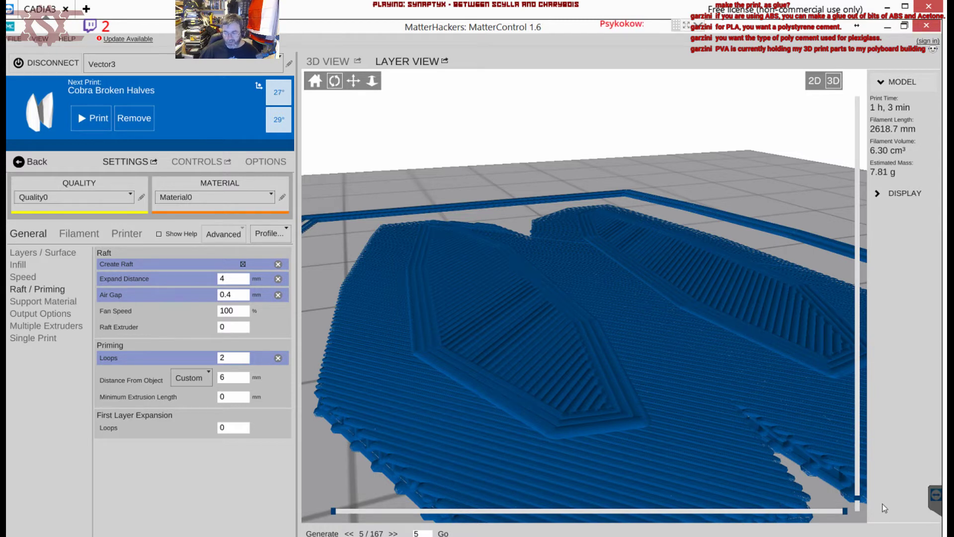
{"action": "left_click_drag", "start_coordinate": [857, 497], "coordinate": [854, 410]}
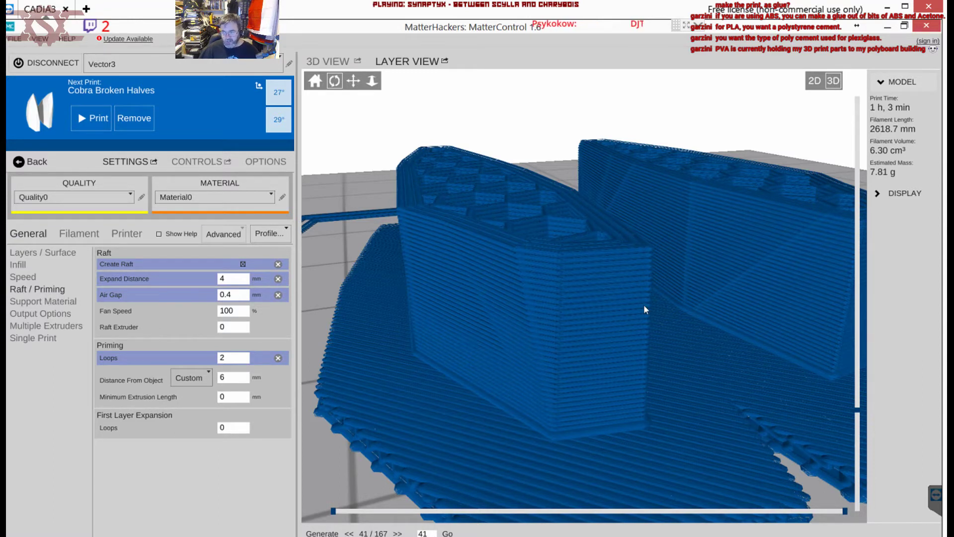
Review the output and multiple-extruder options and the filament's temperature, retraction, extrusion and cooling settings
{"action": "left_click", "coordinate": [47, 314]}
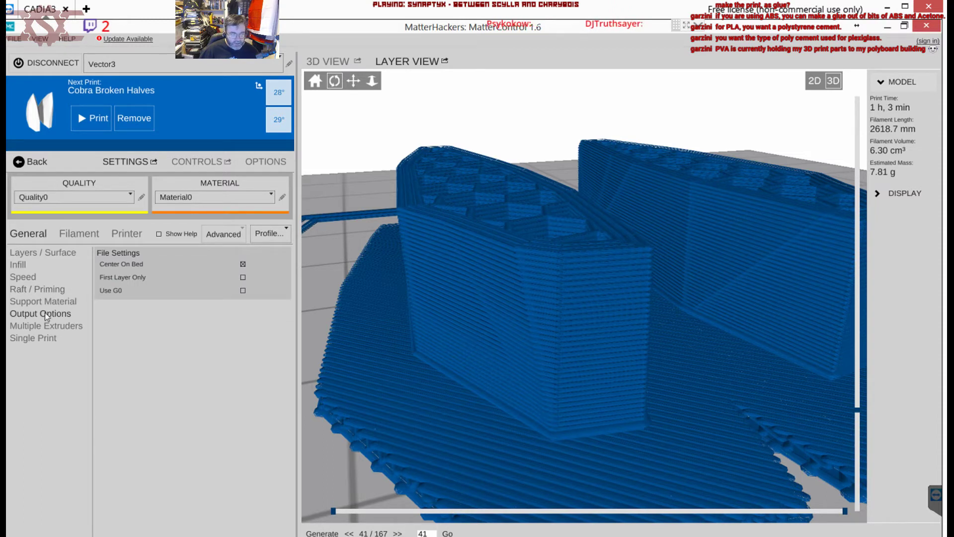
{"action": "left_click", "coordinate": [41, 328]}
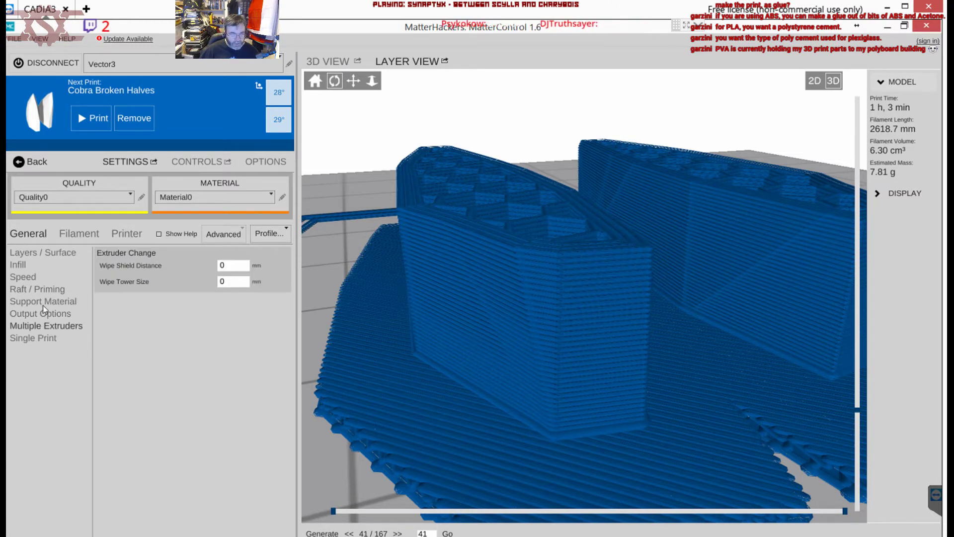
{"action": "left_click", "coordinate": [81, 233]}
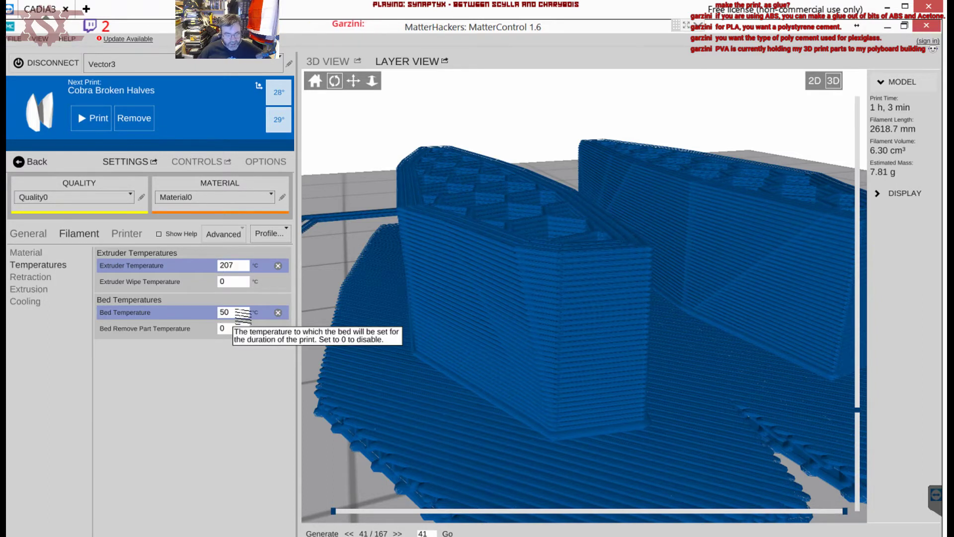
{"action": "left_click", "coordinate": [39, 278]}
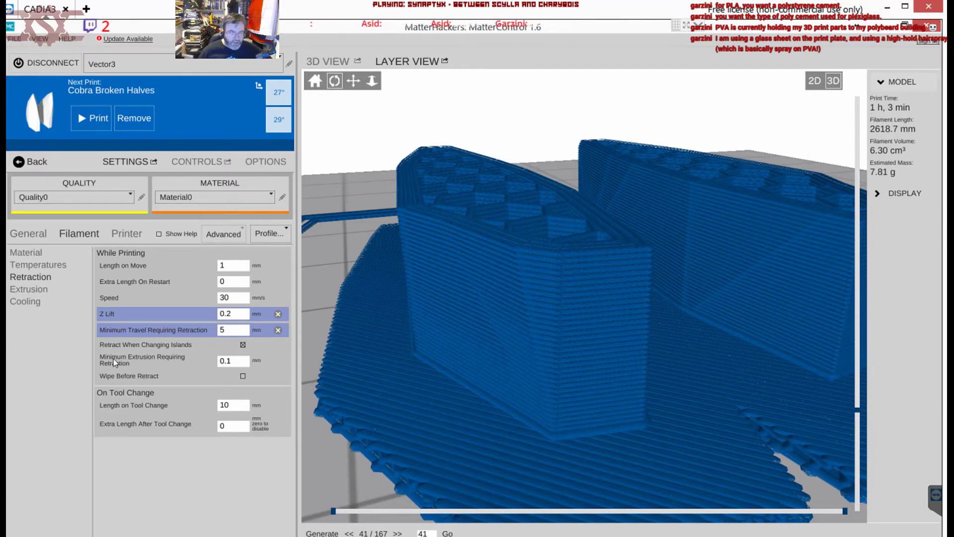
{"action": "left_click", "coordinate": [22, 289]}
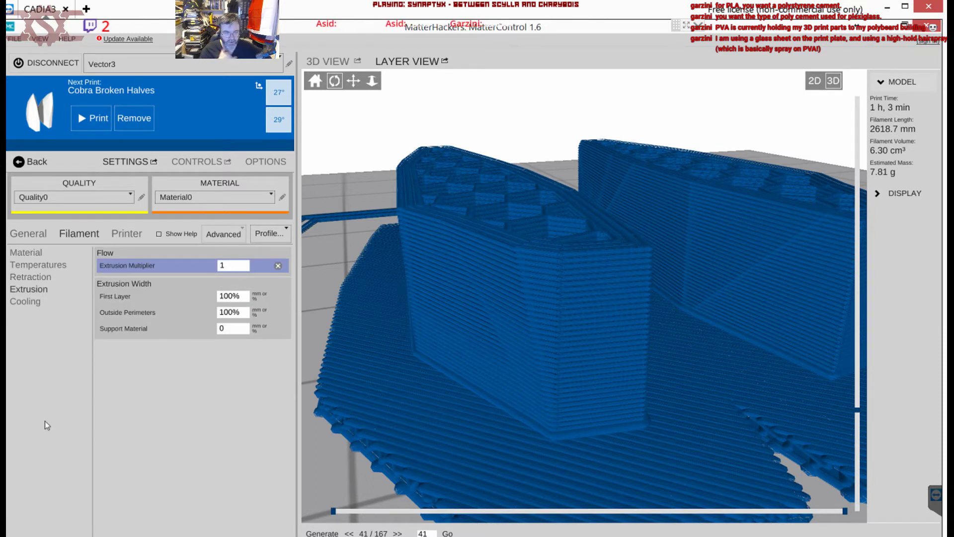
{"action": "left_click", "coordinate": [26, 302]}
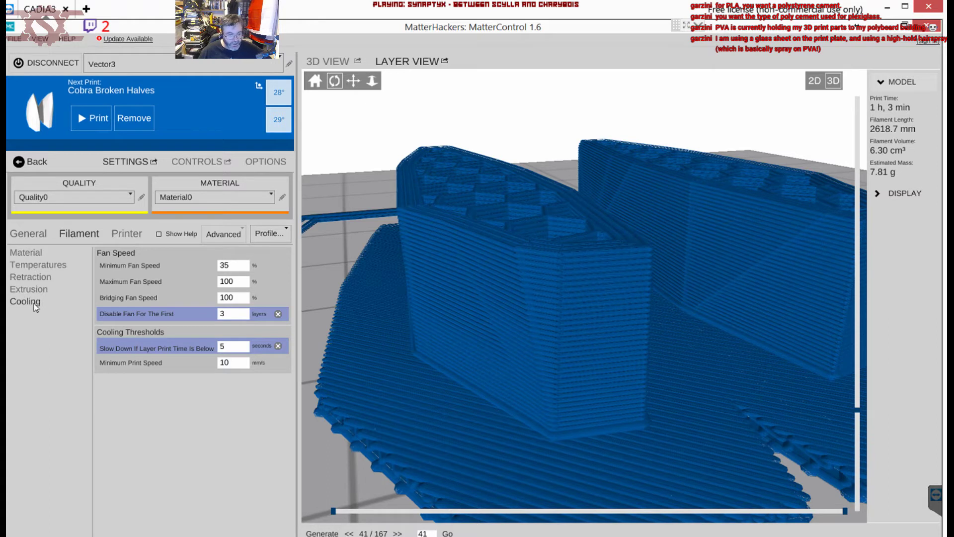
{"action": "left_click", "coordinate": [34, 262]}
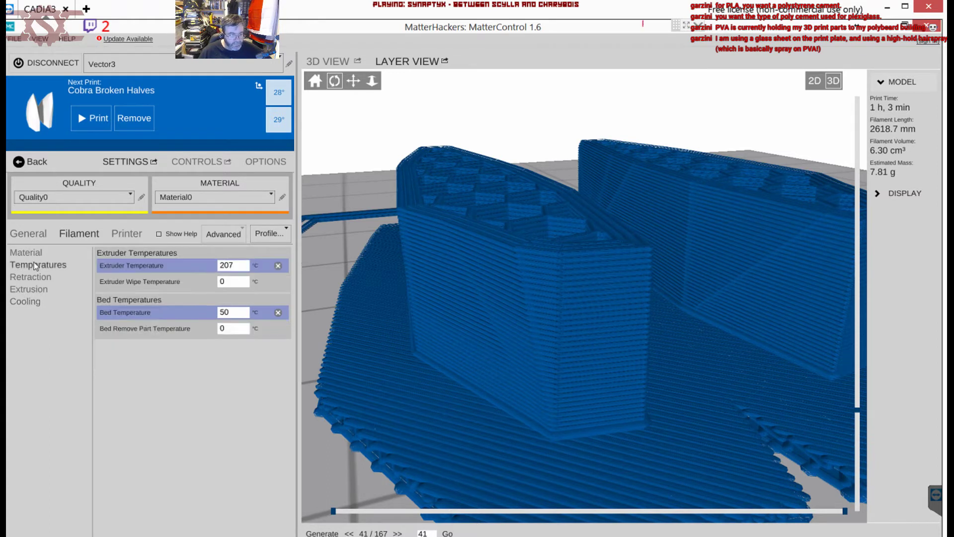
{"action": "left_click", "coordinate": [34, 301]}
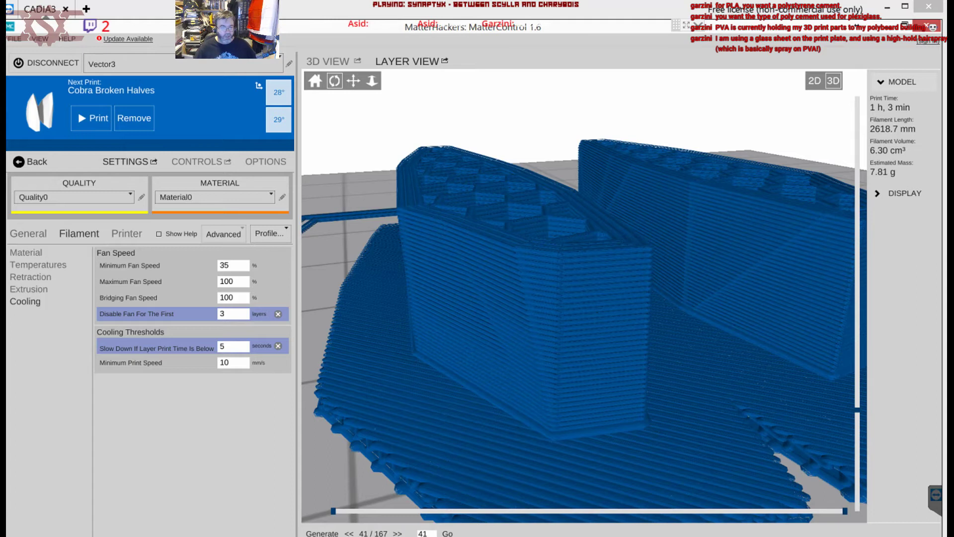
Move the OBS window out of the way and load 20140205_Marvin_KeyChain.STL from the Marvin key chain's files folder
{"action": "left_click_drag", "start_coordinate": [116, 536], "coordinate": [149, 276]}
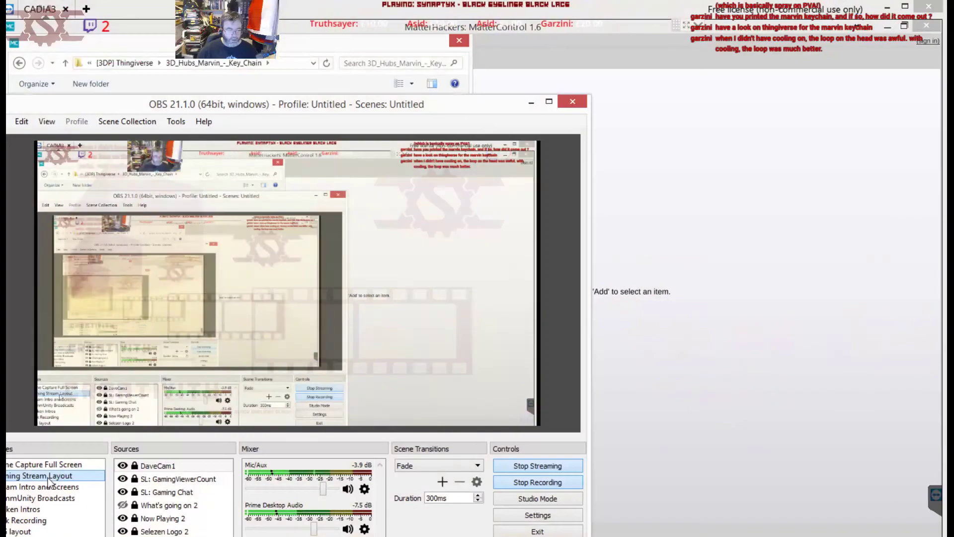
{"action": "left_click_drag", "start_coordinate": [324, 113], "coordinate": [49, 509]}
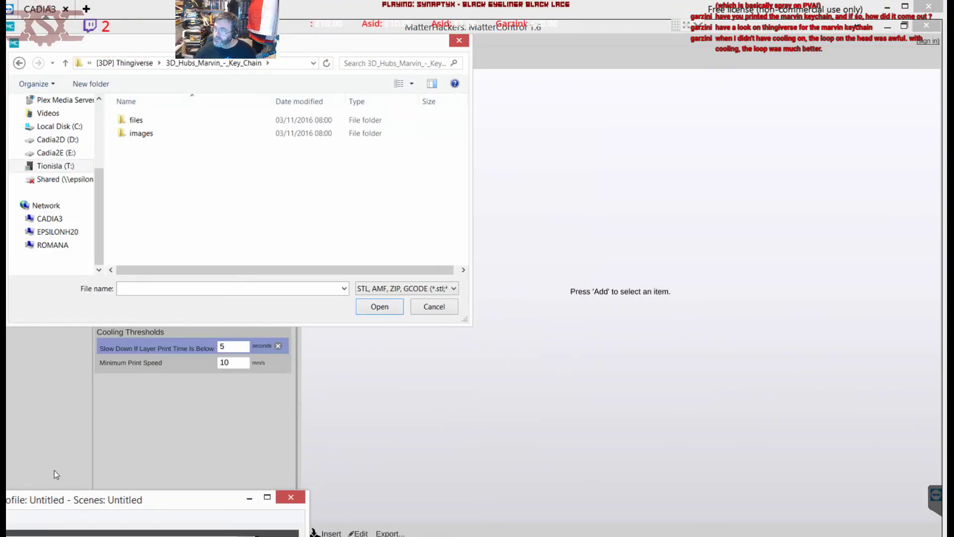
{"action": "left_click", "coordinate": [136, 119]}
{"action": "double_click", "coordinate": [136, 120]}
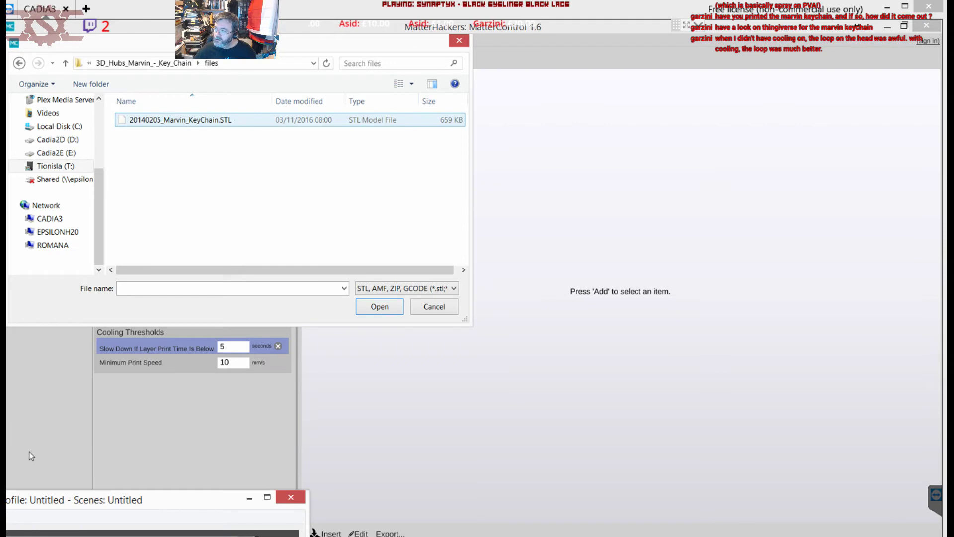
{"action": "double_click", "coordinate": [136, 120]}
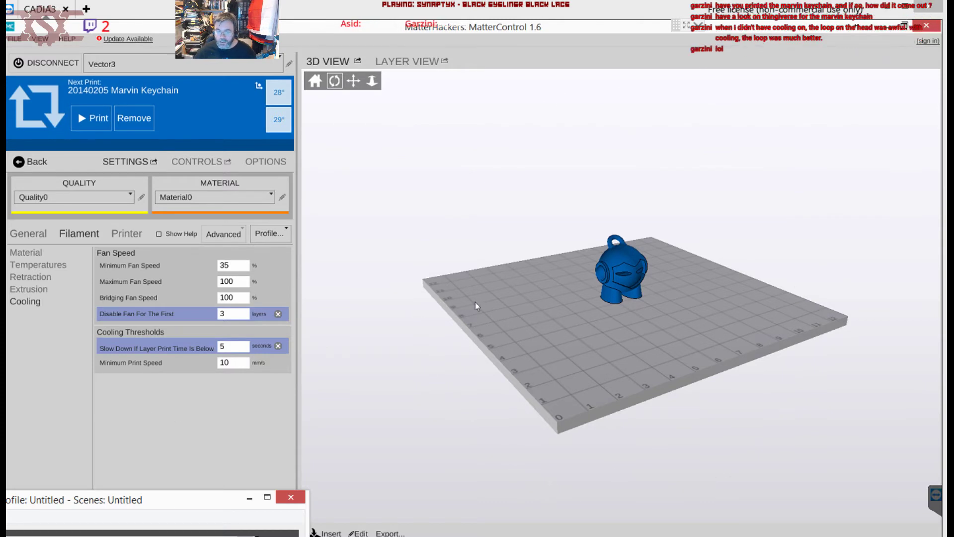
{"action": "left_click", "coordinate": [619, 317]}
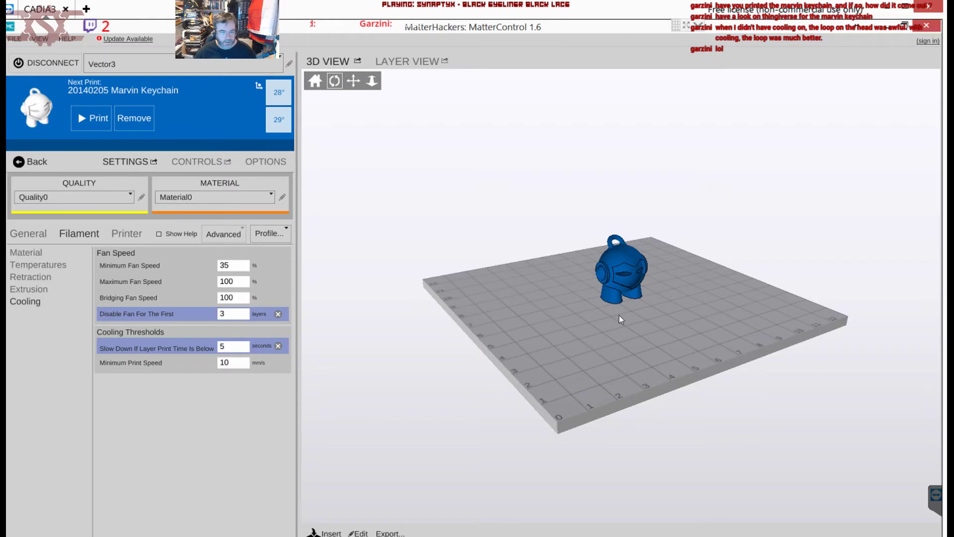
Examine the Marvin keychain model up close from the front and side, including its face, legs and head loop
{"action": "scroll", "coordinate": [619, 315], "scroll_direction": "up", "scroll_amount": 6}
{"action": "left_click_drag", "start_coordinate": [618, 352], "coordinate": [610, 291]}
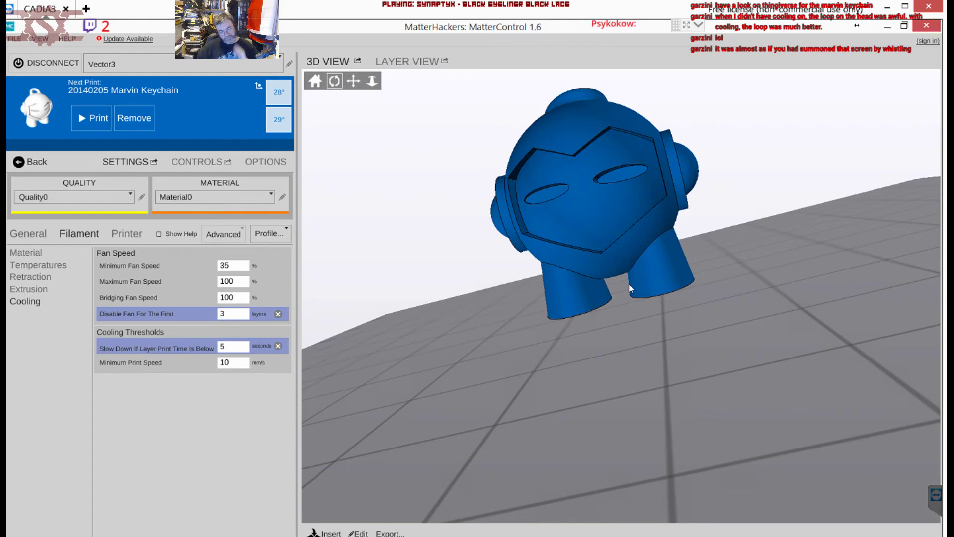
{"action": "left_click_drag", "start_coordinate": [610, 243], "coordinate": [646, 254]}
{"action": "scroll", "coordinate": [592, 215], "scroll_direction": "down", "scroll_amount": 2}
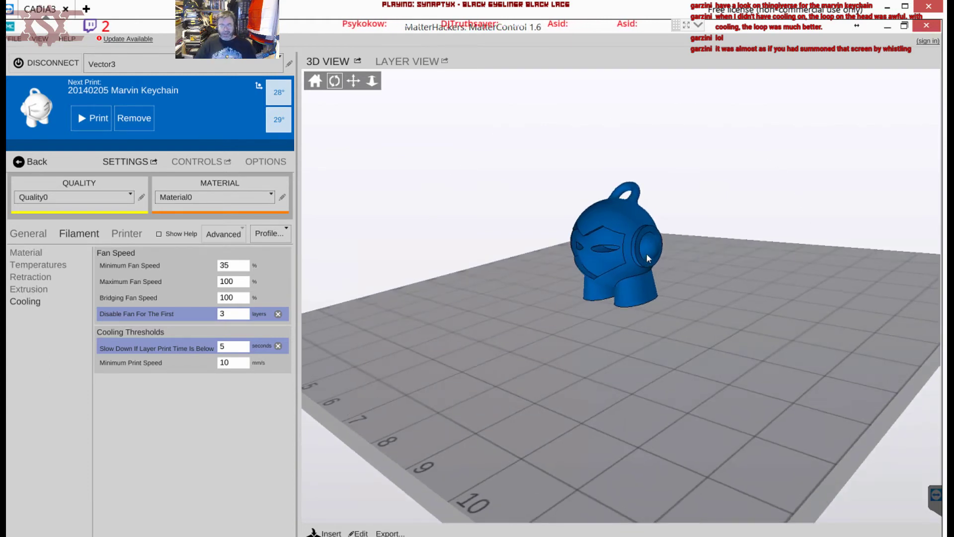
{"action": "left_click_drag", "start_coordinate": [658, 314], "coordinate": [575, 327]}
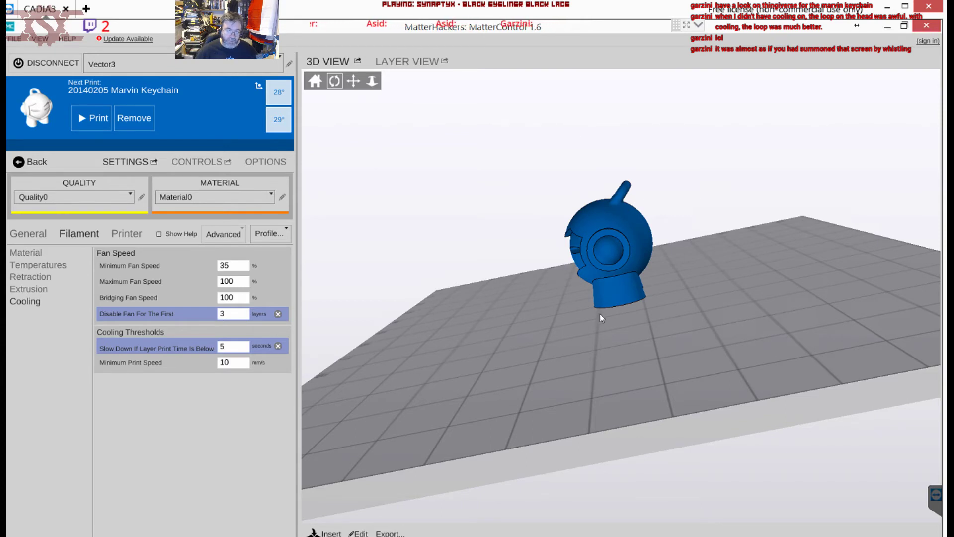
{"action": "left_click_drag", "start_coordinate": [493, 386], "coordinate": [652, 326]}
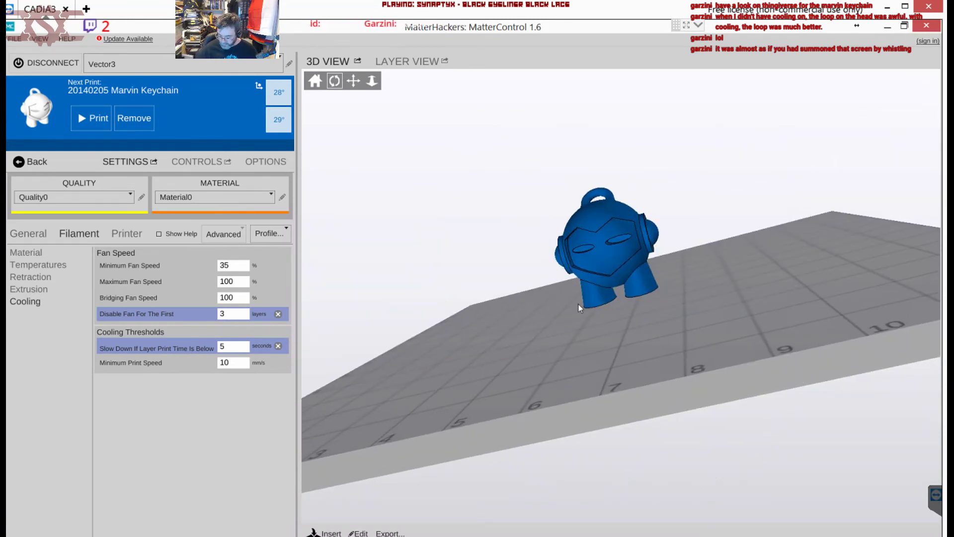
Switch to OBS and move its window up so that its preview is in view
{"action": "key", "text": "alt+Tab"}
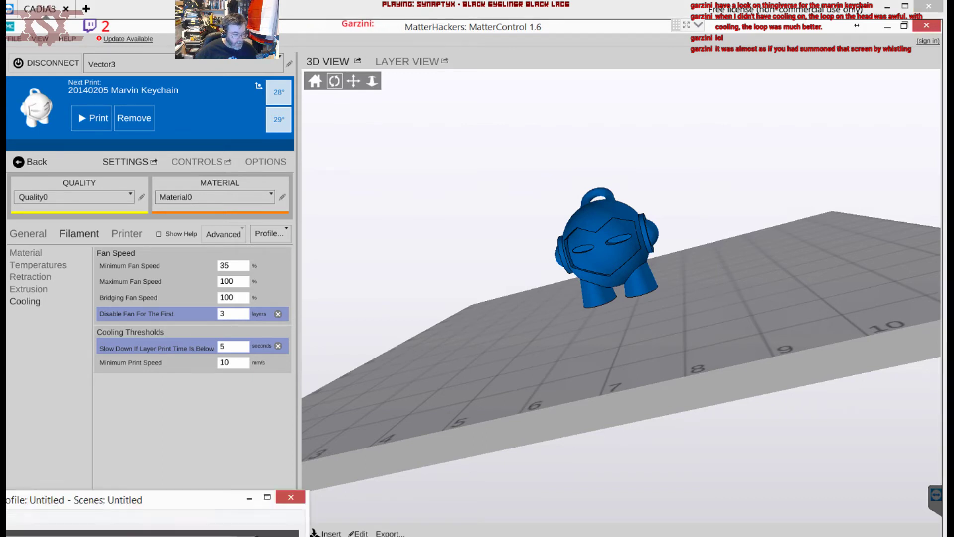
{"action": "left_click_drag", "start_coordinate": [10, 499], "coordinate": [14, 263]}
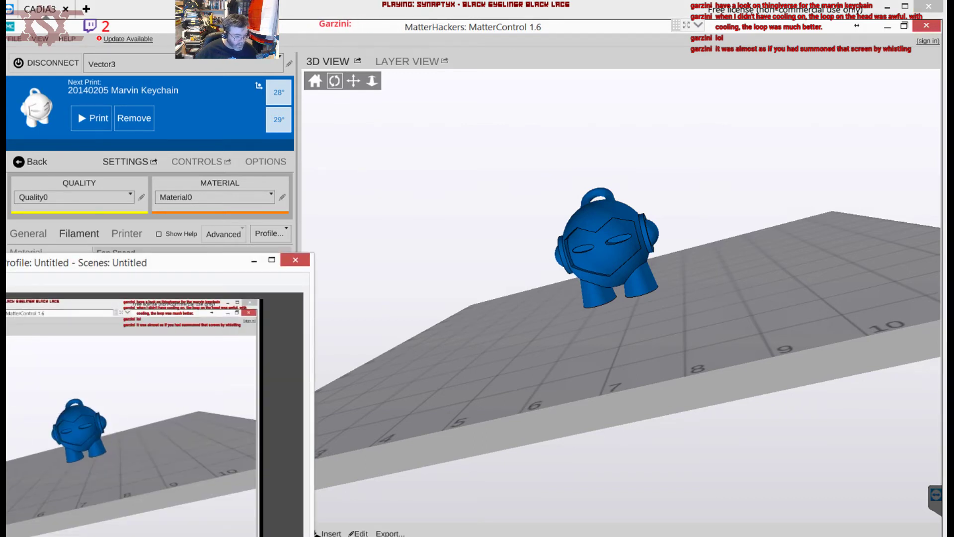